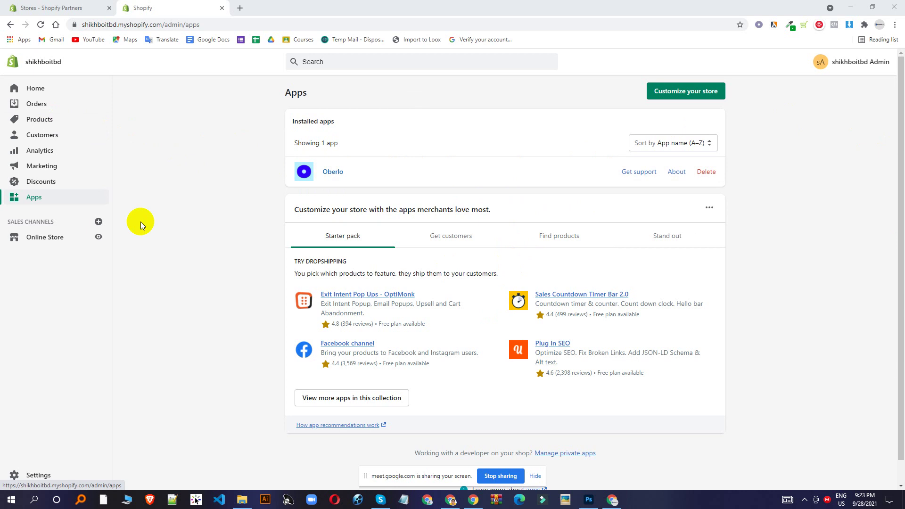
click(42, 118)
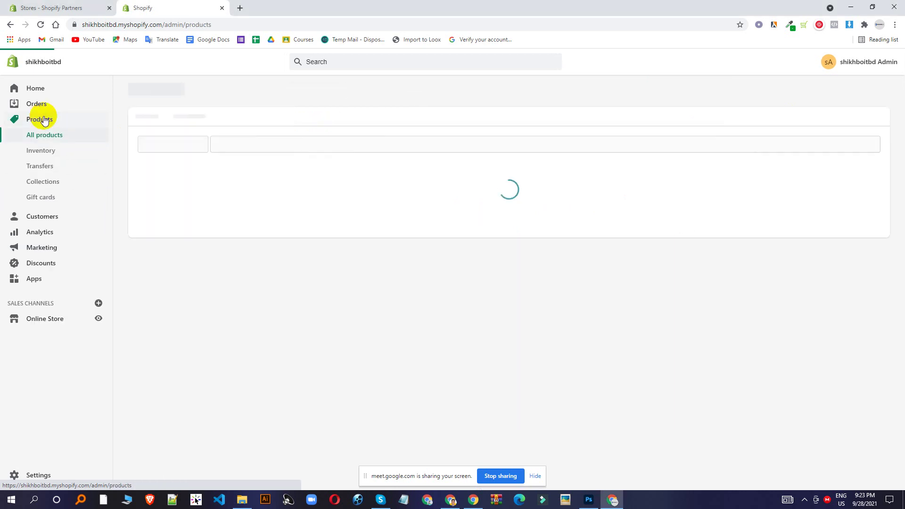
click(45, 187)
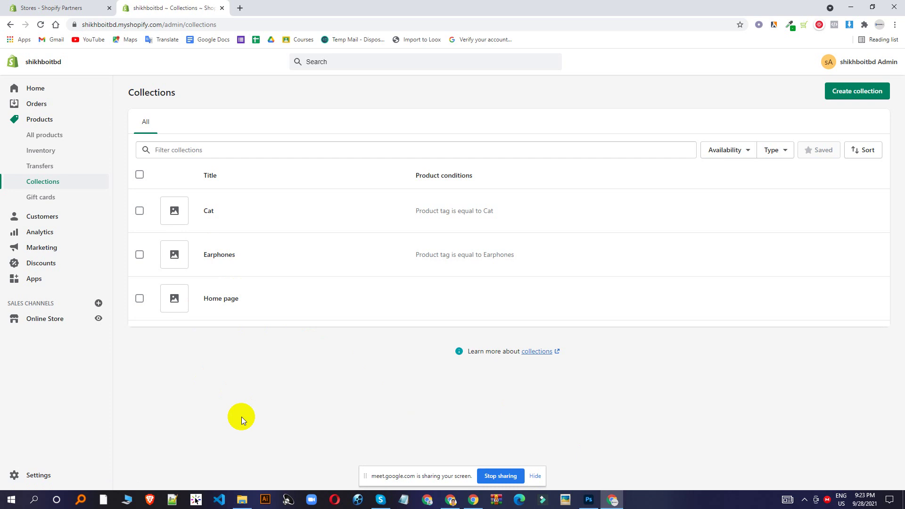
click(850, 91)
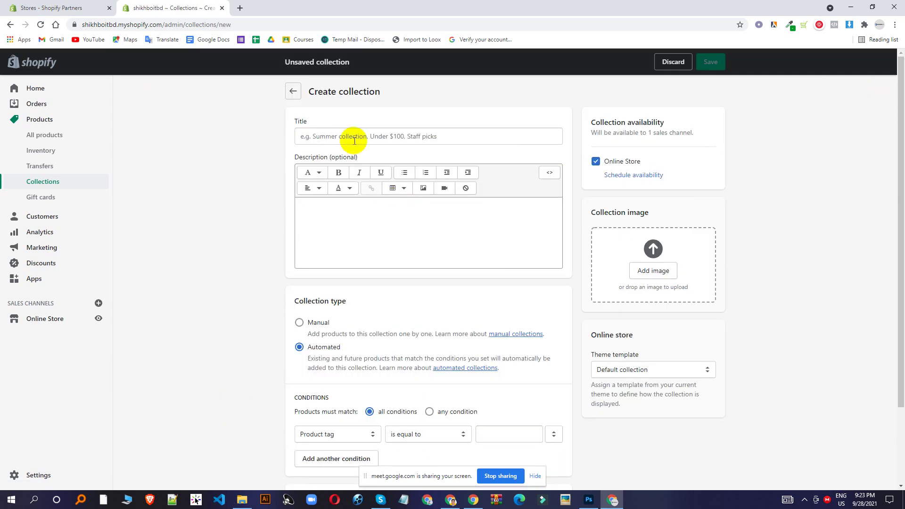
click(356, 135)
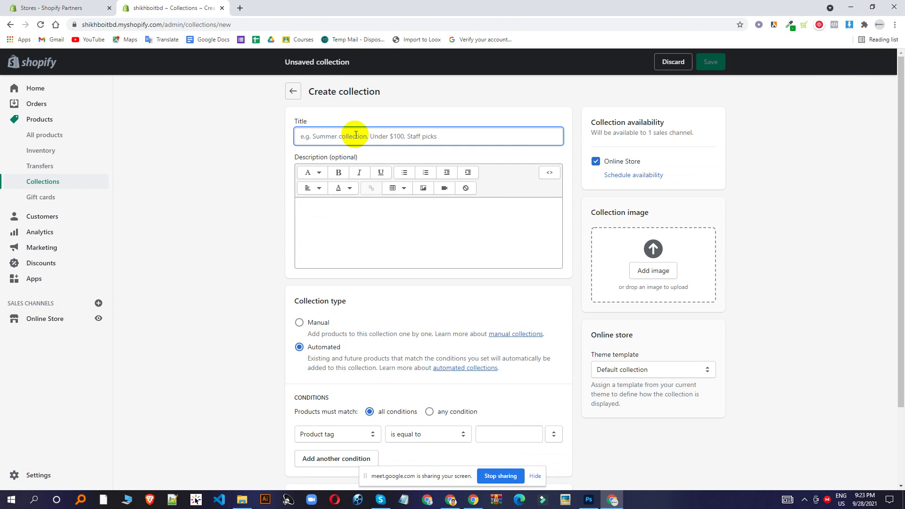
text(Dog)
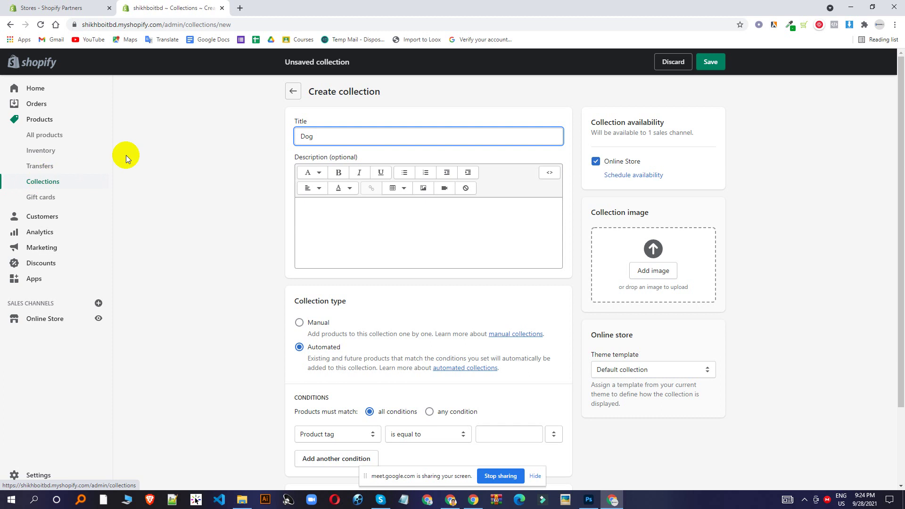
drag(327, 137, 230, 139)
key(ctrl+c)
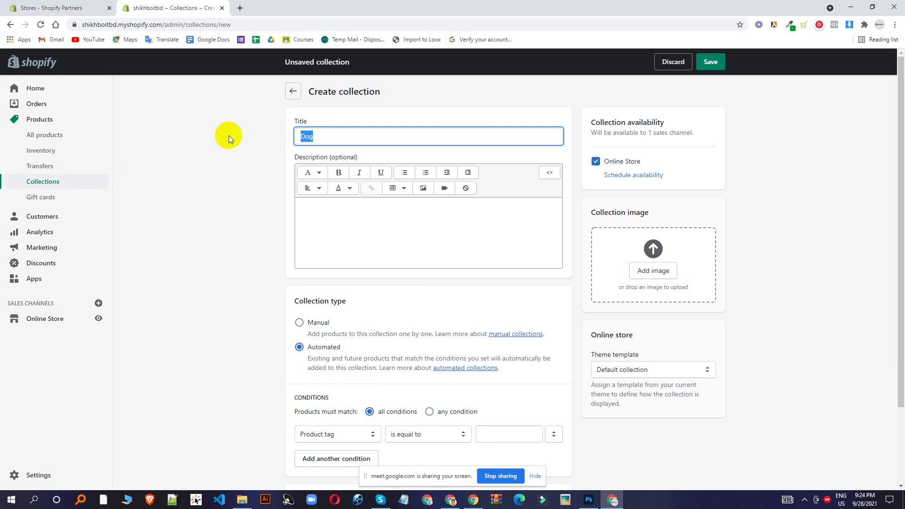
click(34, 119)
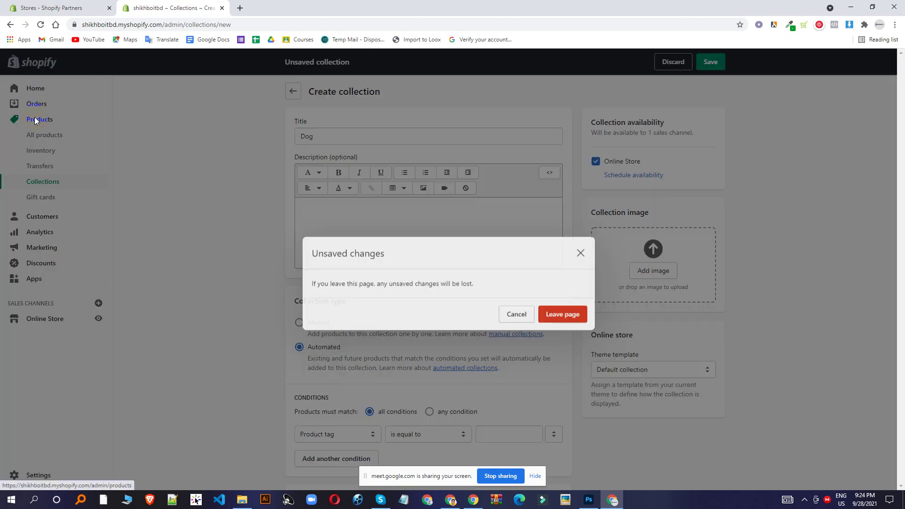
click(571, 300)
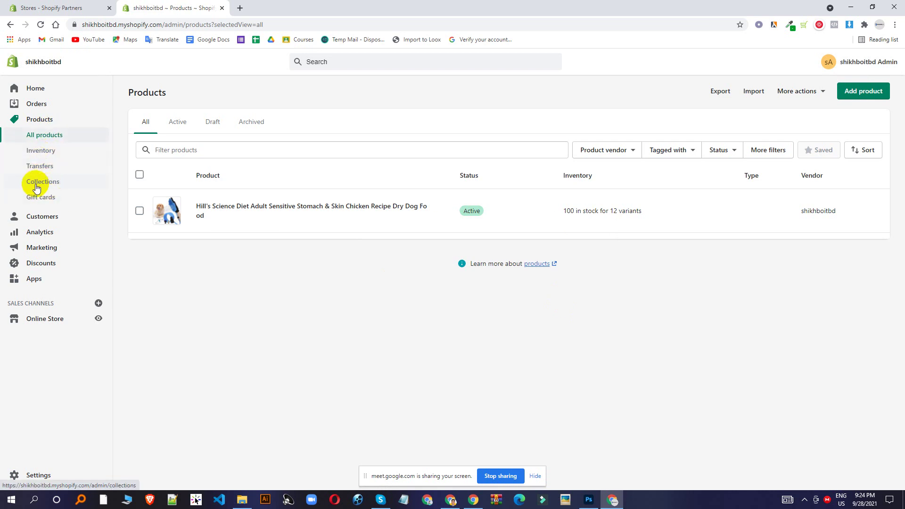
- Start a new product collection from the collections list and title it "Dog"
click(37, 184)
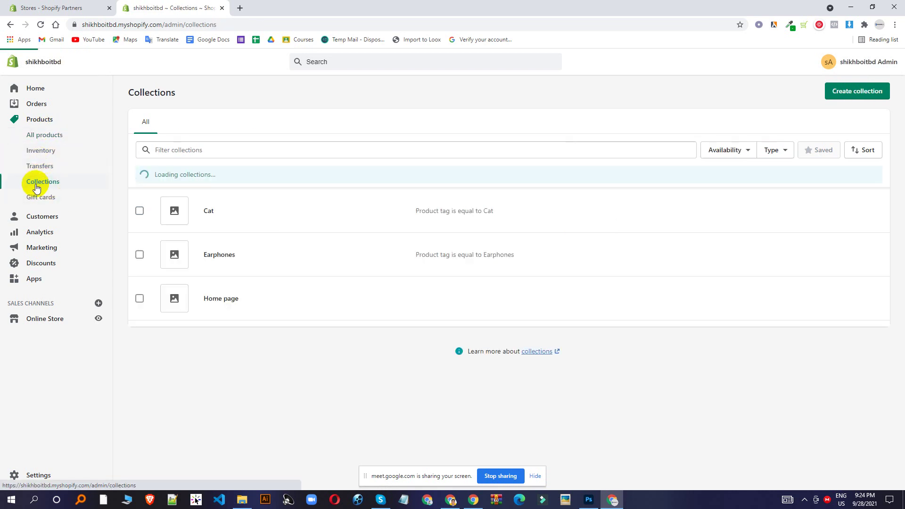
click(859, 94)
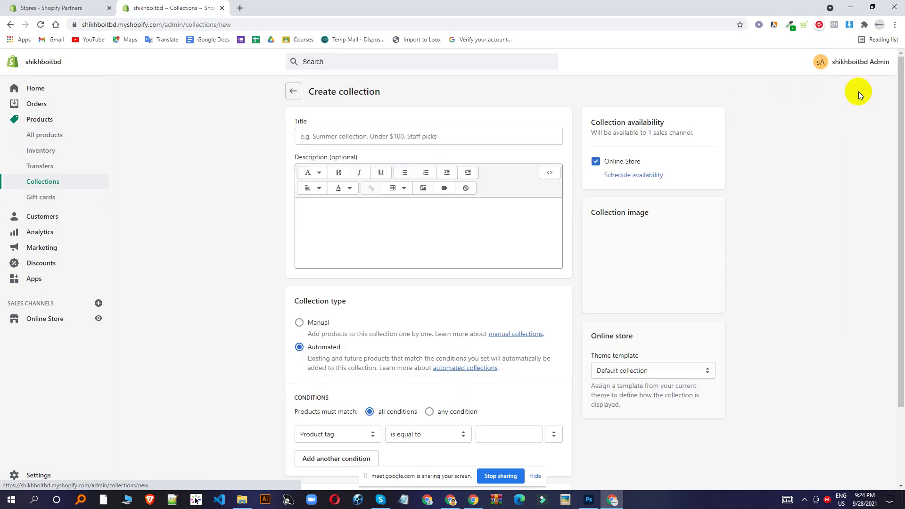
click(403, 138)
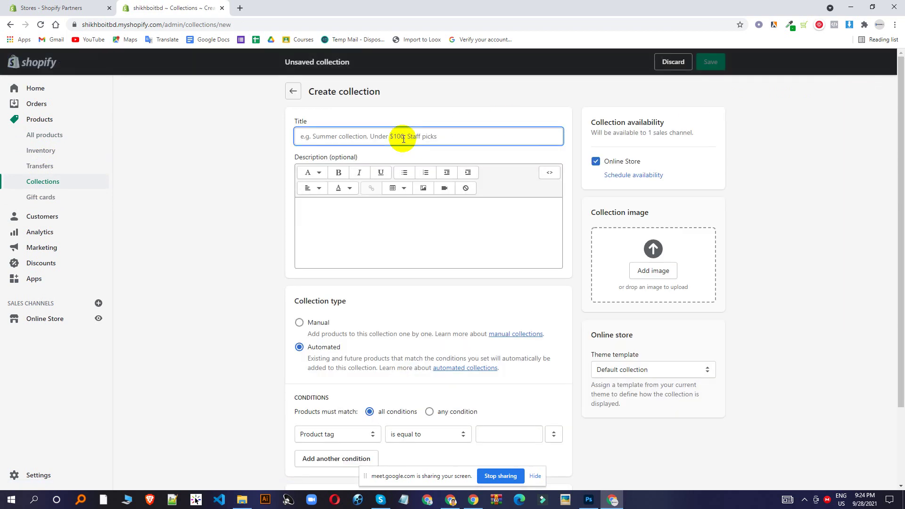
text(Dog)
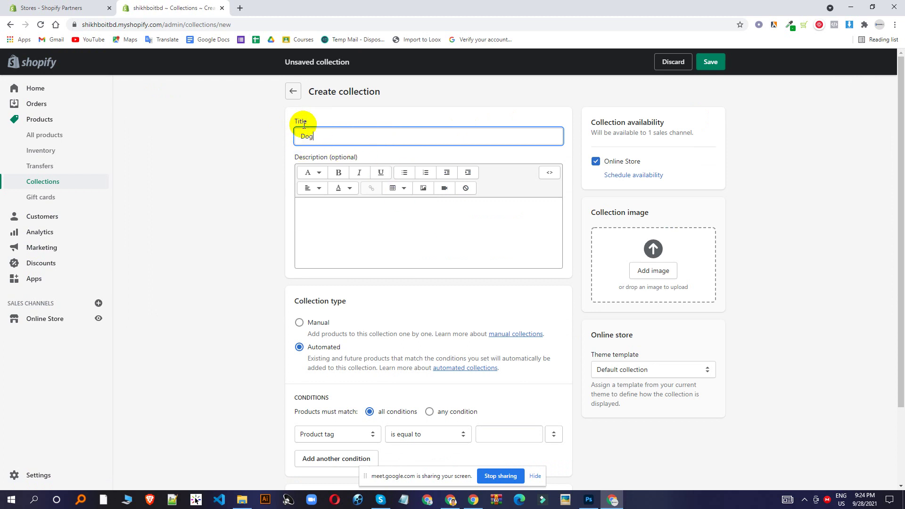
- Set the automated collection's condition to product tag is equal to "Dog" and save the collection
scroll(307, 118, down, 2)
scroll(352, 206, up, 2)
scroll(525, 324, down, 2)
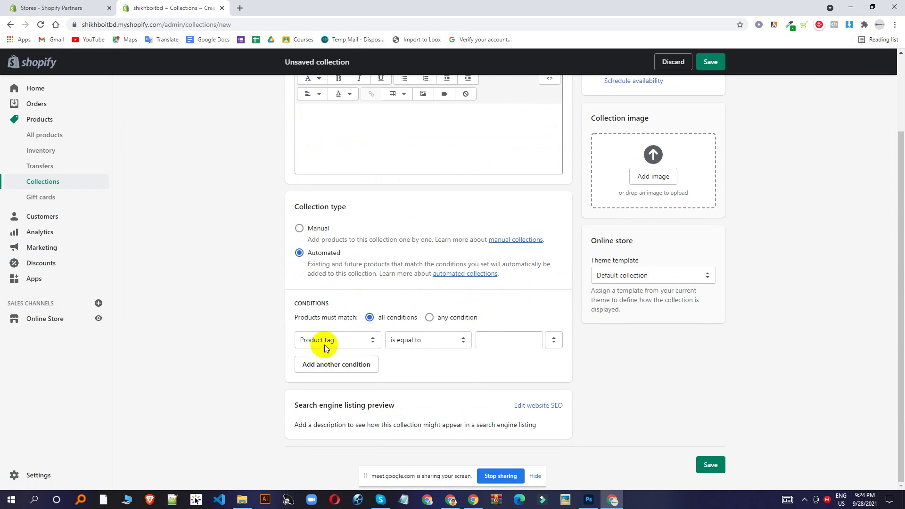
click(499, 341)
right_click(509, 342)
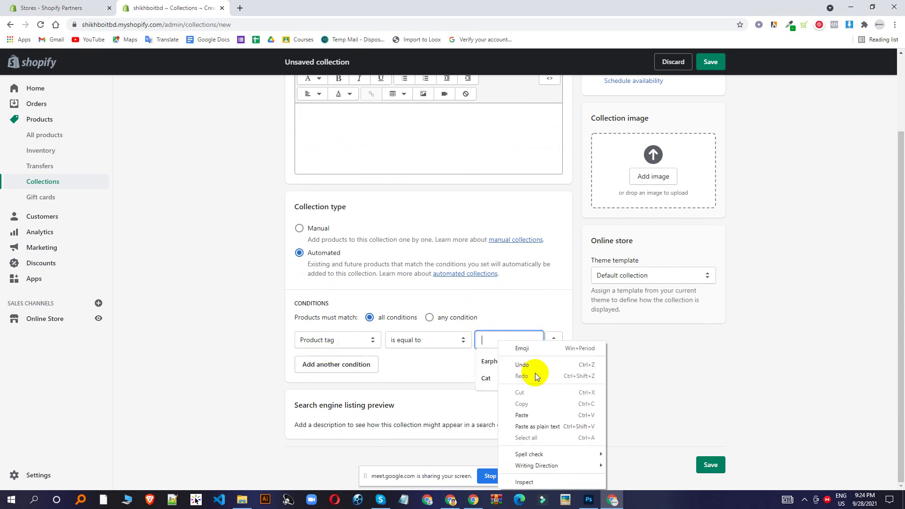
click(539, 406)
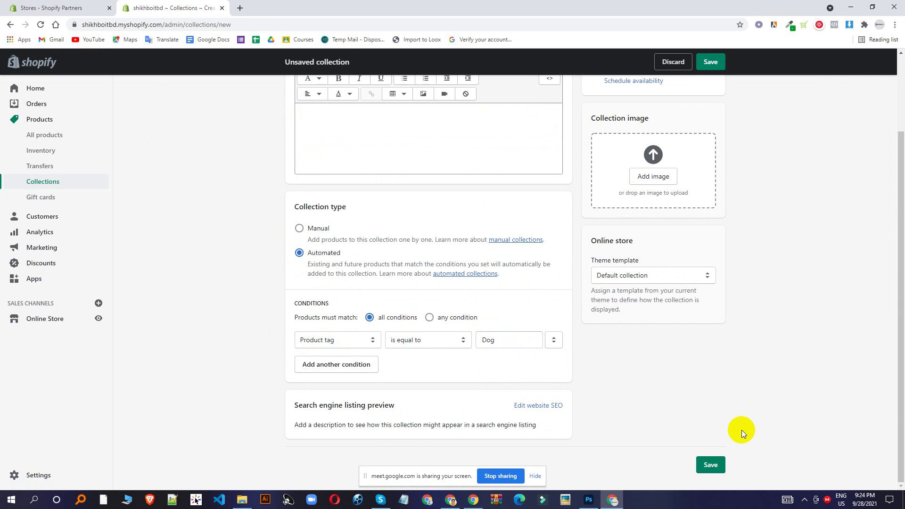
scroll(293, 170, up, 2)
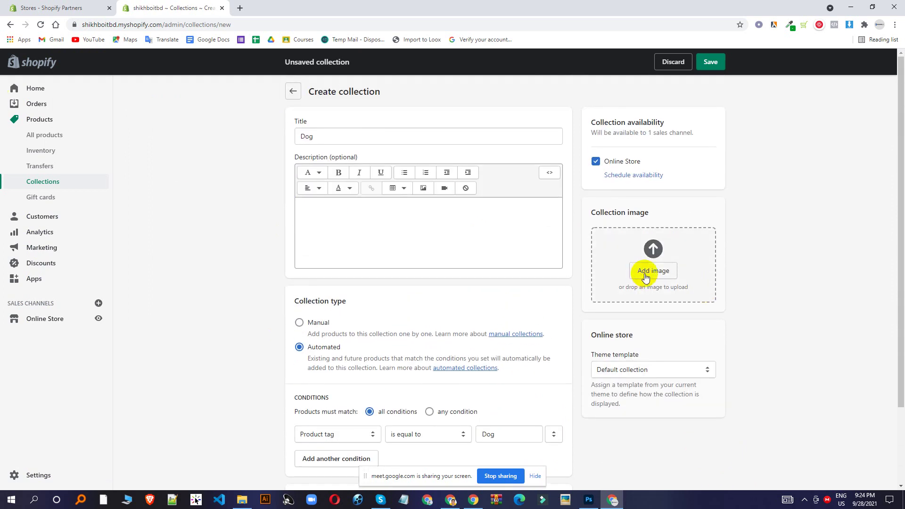
scroll(674, 283, down, 2)
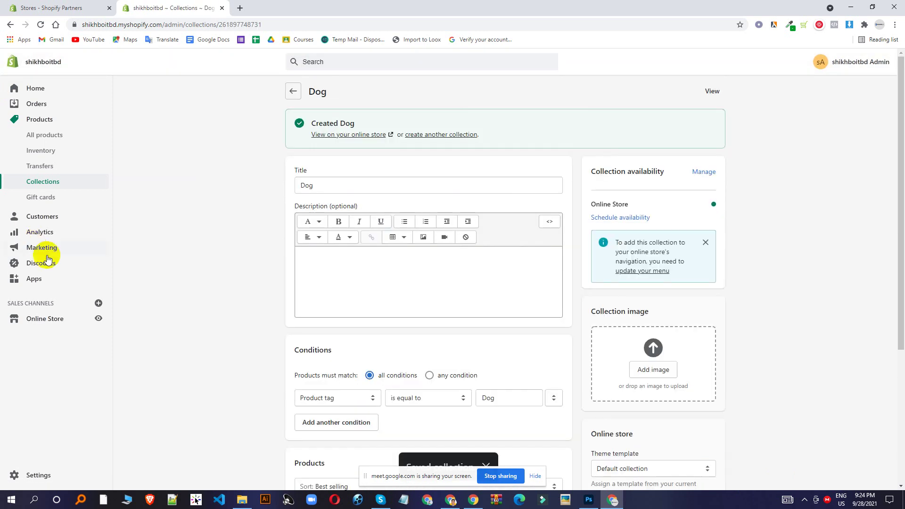
- Show the store's installed apps, and find and open the AliExpress website in a new browser tab through a Google search
click(47, 282)
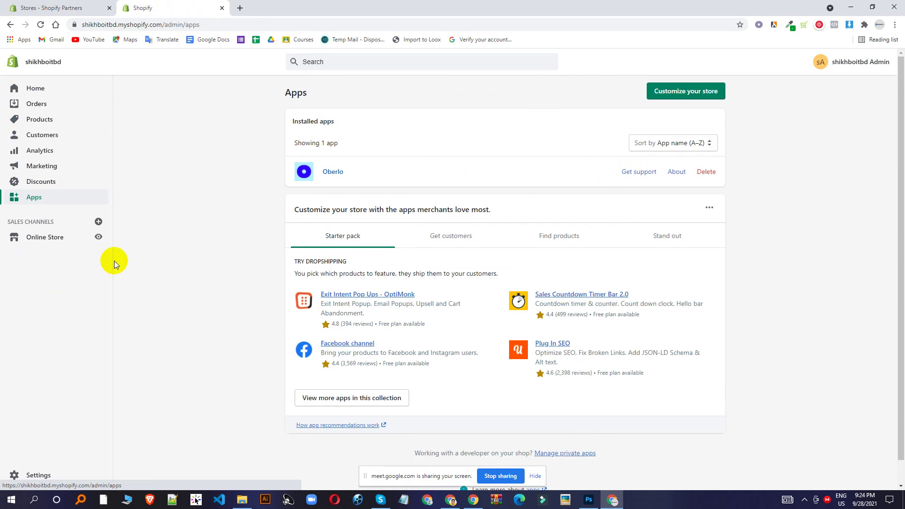
click(240, 8)
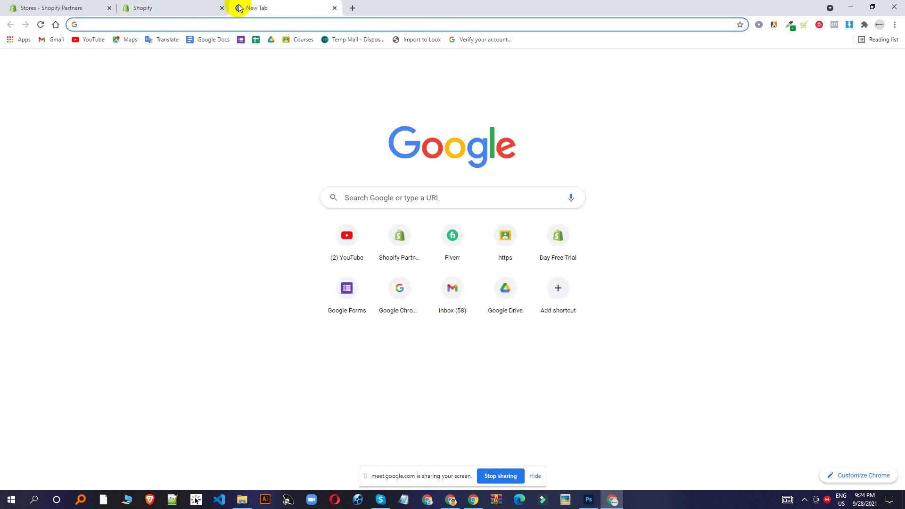
text(al)
key(Return)
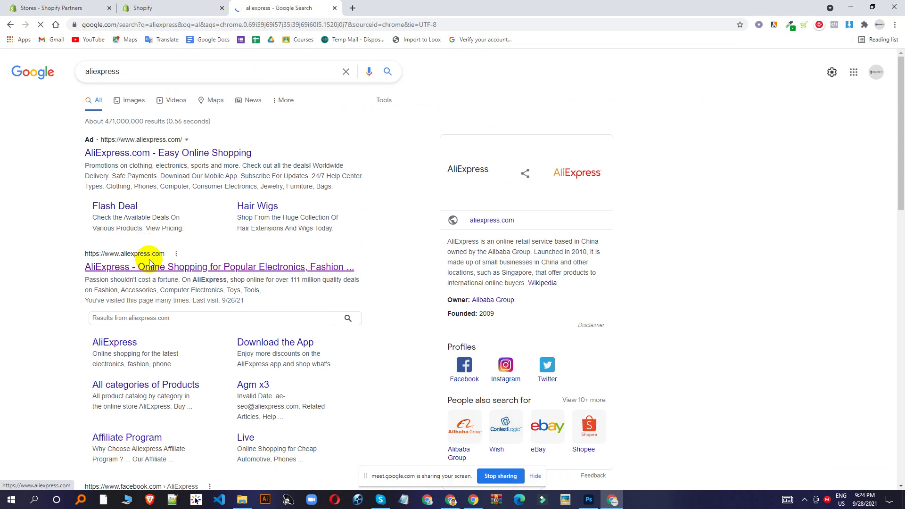
click(149, 265)
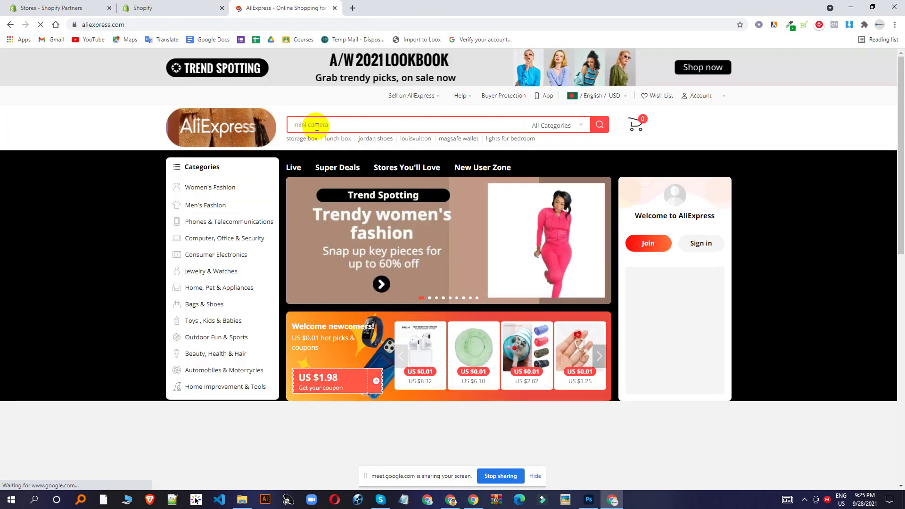
- Dismiss the new-user coupon offer and search AliExpress for "dog"
text(d)
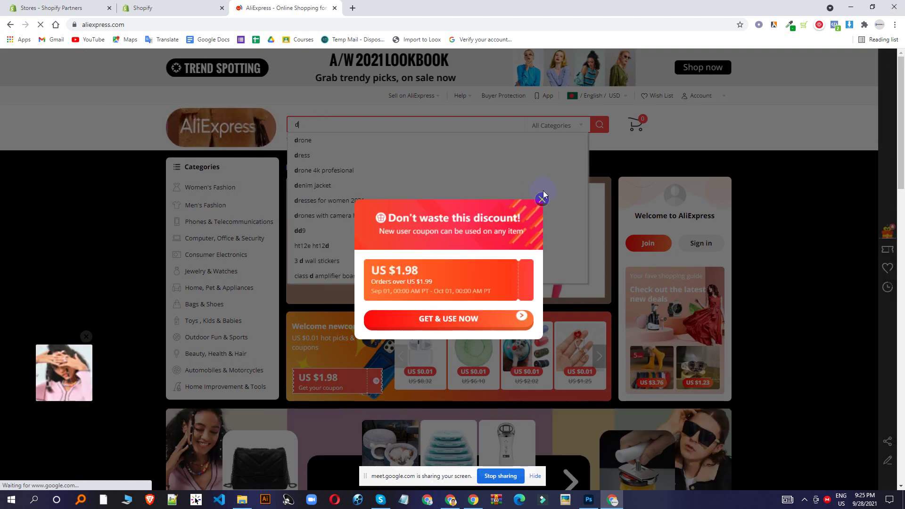
click(542, 200)
click(380, 122)
text(o)
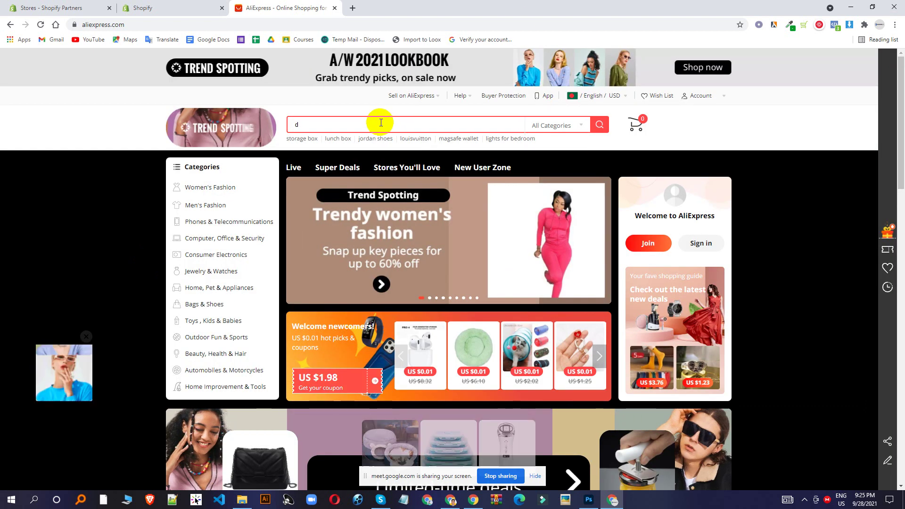
text(g)
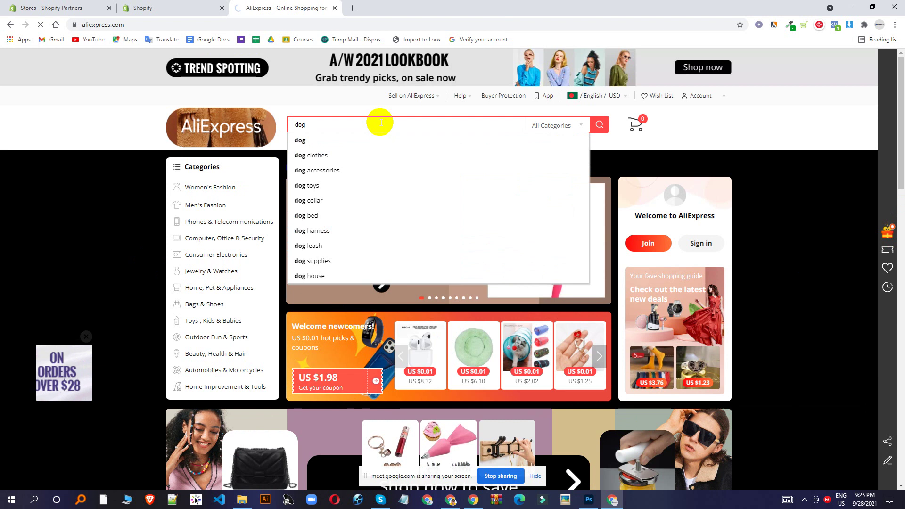
key(Return)
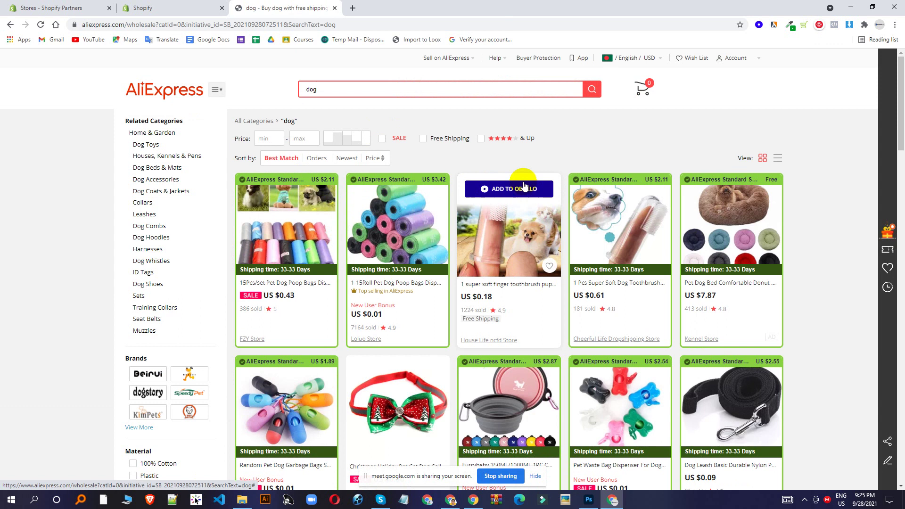
- Add the super soft finger toothbrush priced at US $0.18 to Oberlo and browse further down the dog products
click(515, 191)
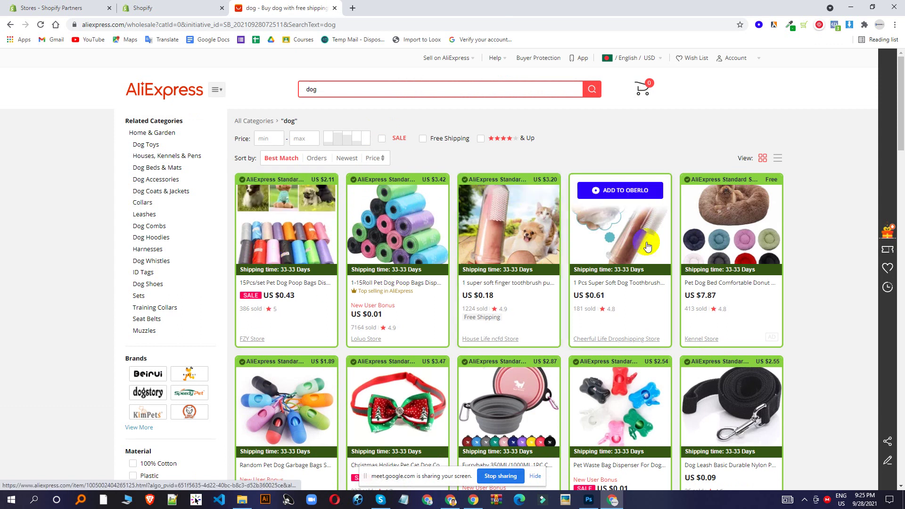
scroll(647, 242, down, 5)
scroll(647, 242, down, 18)
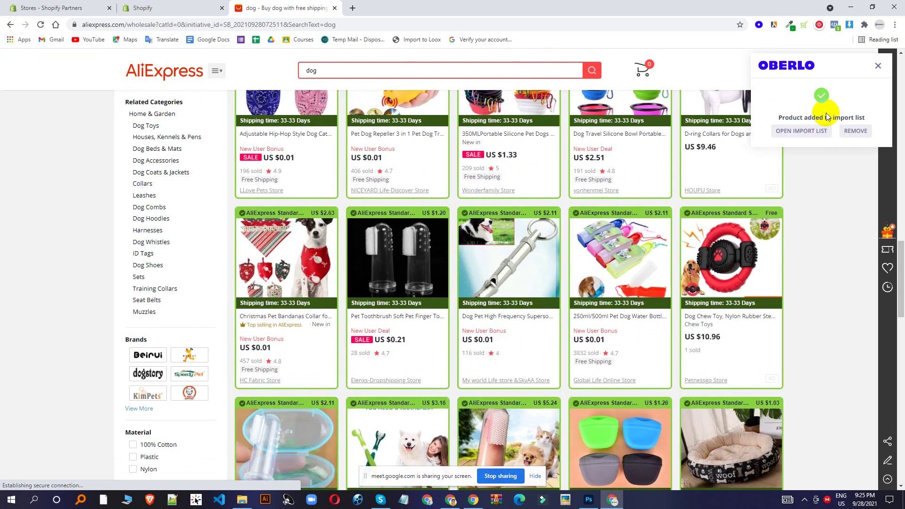
- Switch back to the Shopify admin and launch the installed Oberlo app
click(140, 8)
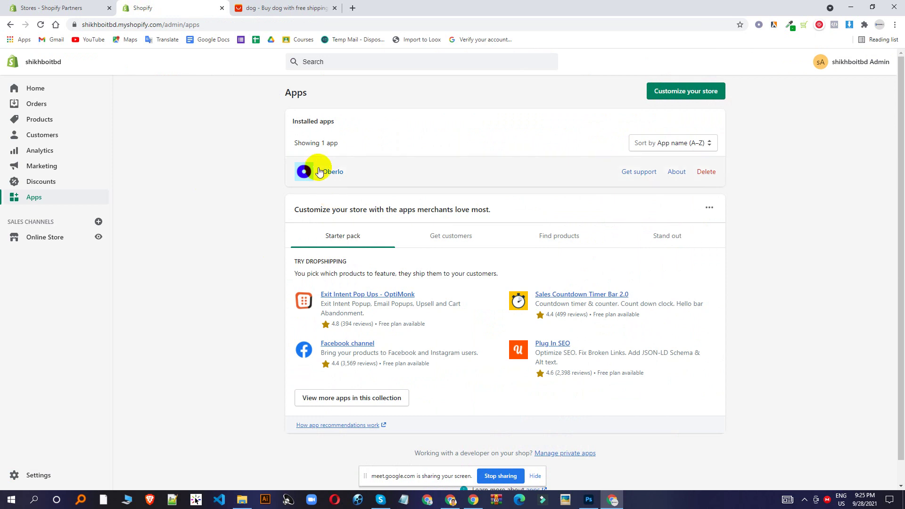
click(292, 8)
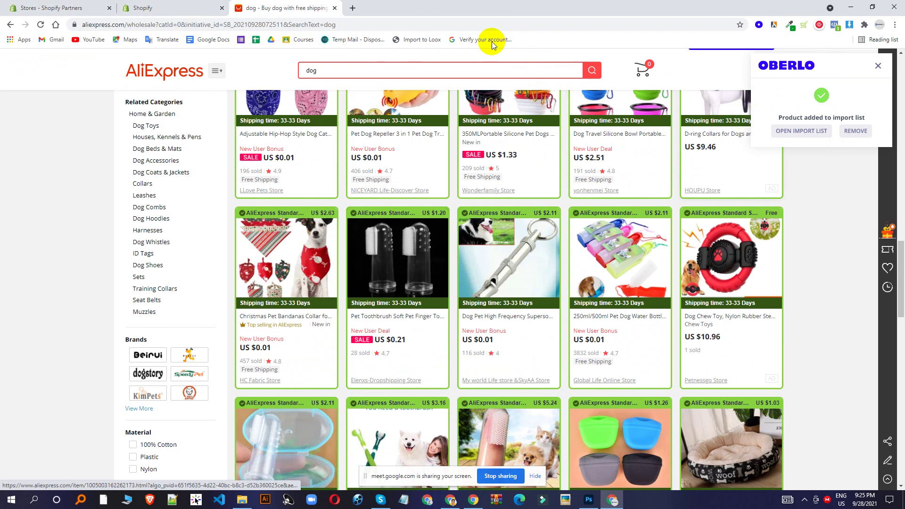
click(154, 5)
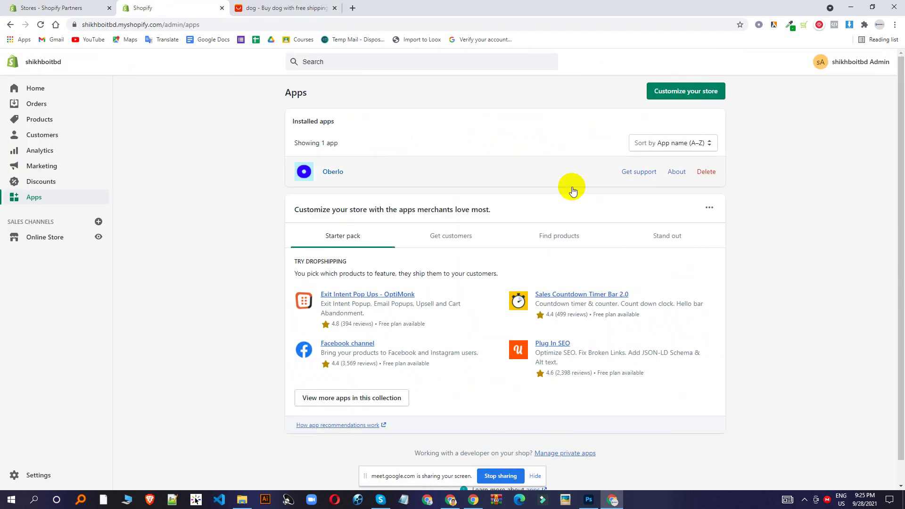
click(332, 174)
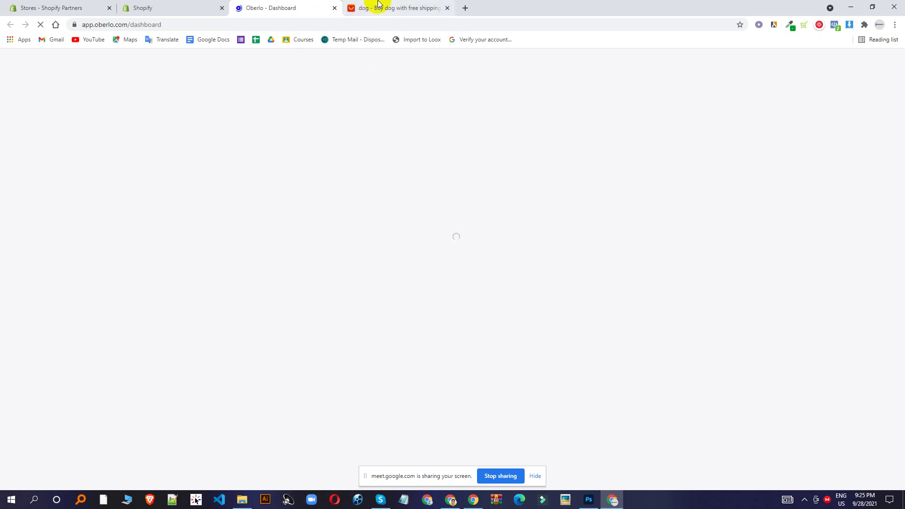
- Return to the AliExpress results and open the Oberlo import list from the added-product notification
click(176, 6)
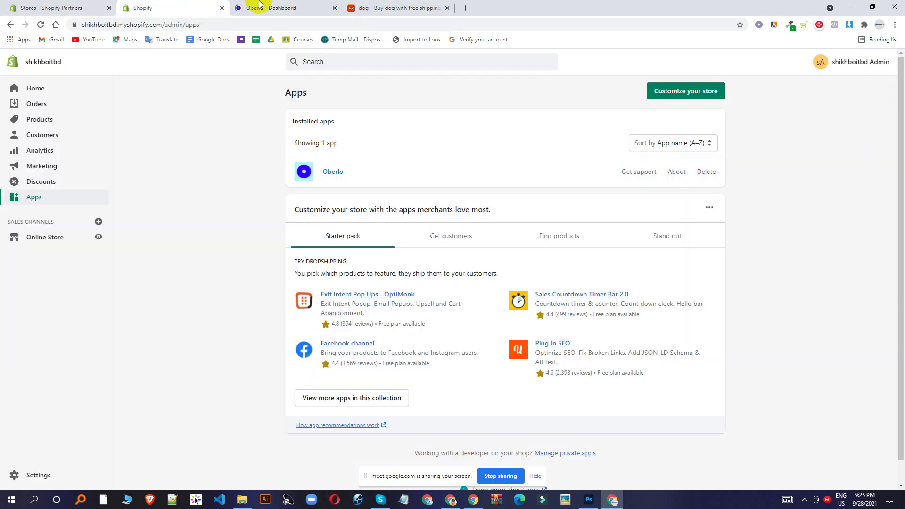
click(265, 5)
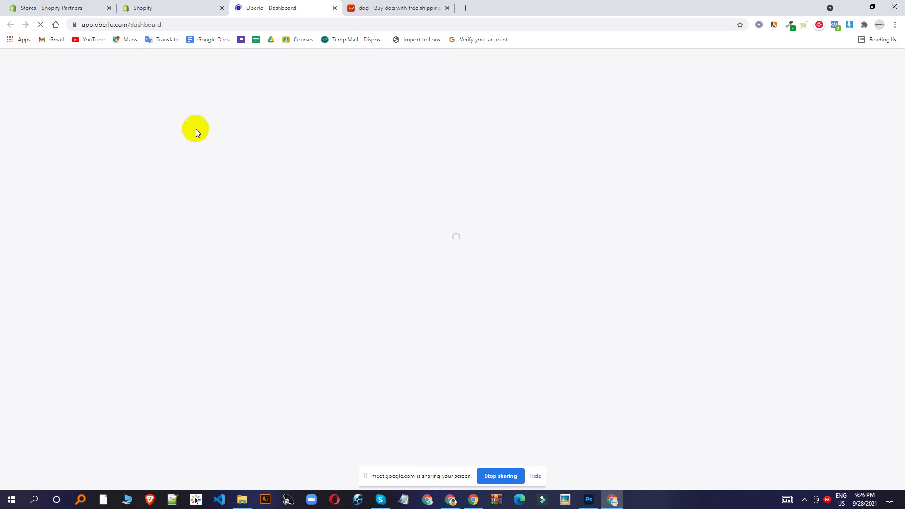
click(384, 8)
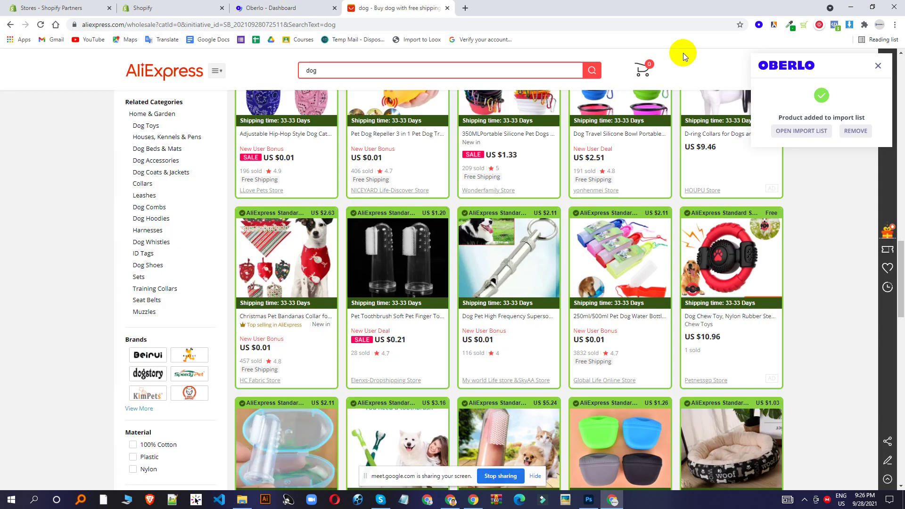
click(793, 128)
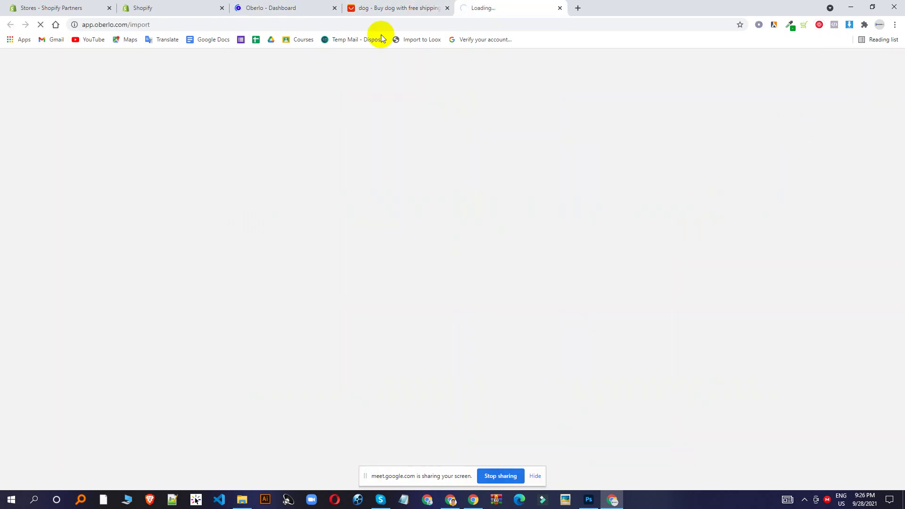
- Return to the Oberlo dashboard, open its import list and look through the products waiting there
click(286, 6)
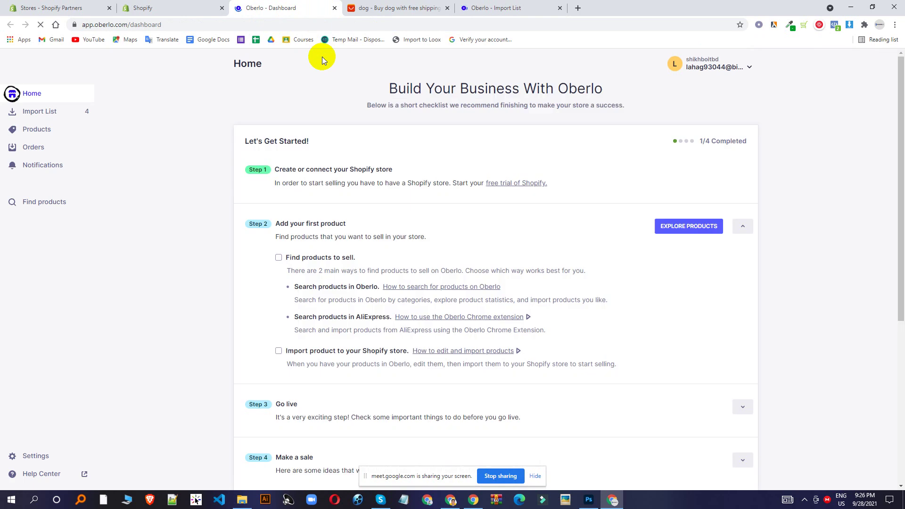
click(49, 114)
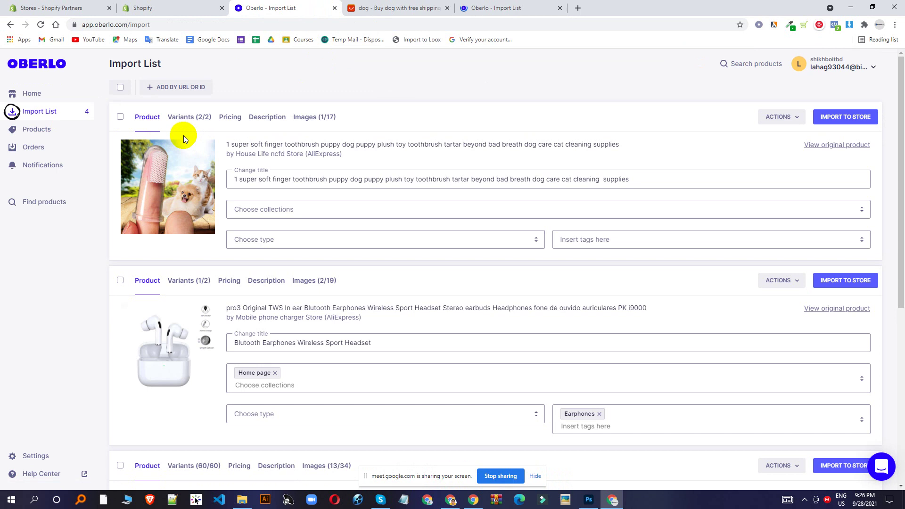
scroll(451, 234, down, 6)
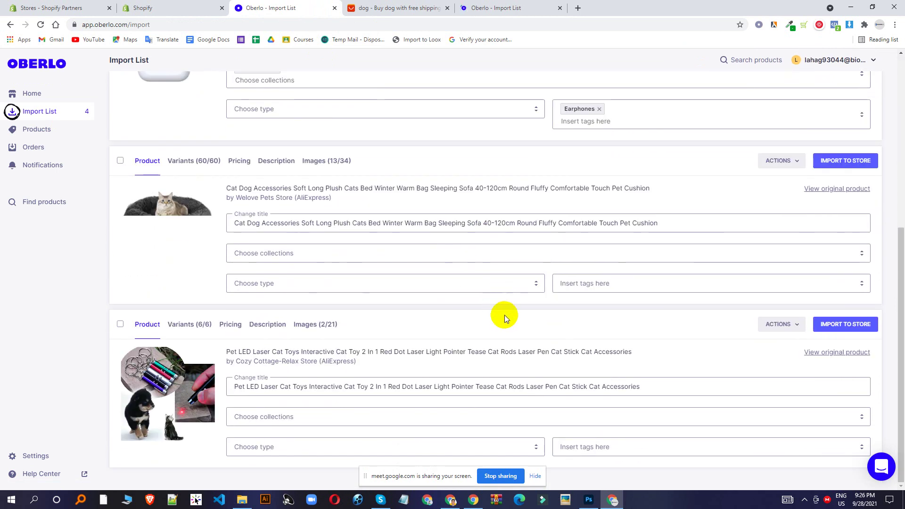
scroll(504, 315, up, 7)
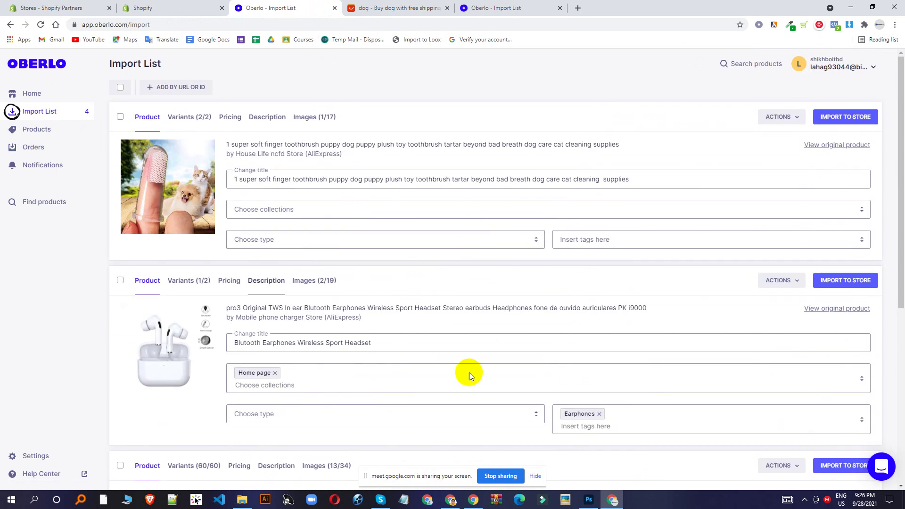
scroll(338, 268, down, 2)
scroll(339, 265, down, 4)
scroll(300, 308, up, 6)
- Shorten the finger toothbrush's title to "soft finger toothbrush puppy dog puppy"
click(250, 179)
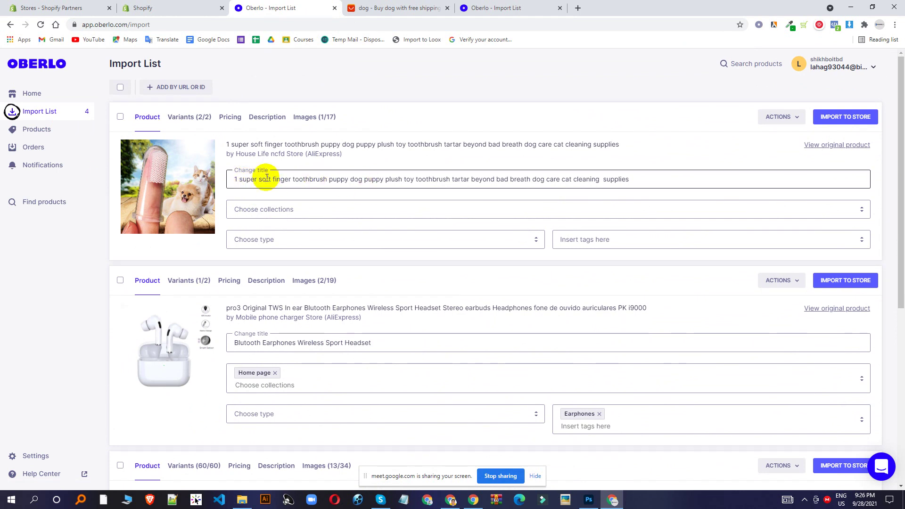
drag(235, 179, 257, 181)
key(BackSpace)
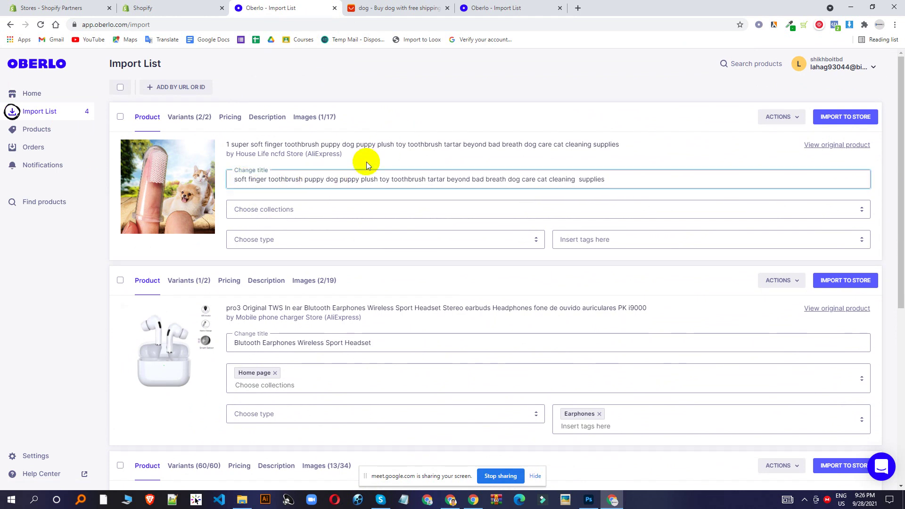
drag(359, 179, 899, 310)
key(BackSpace)
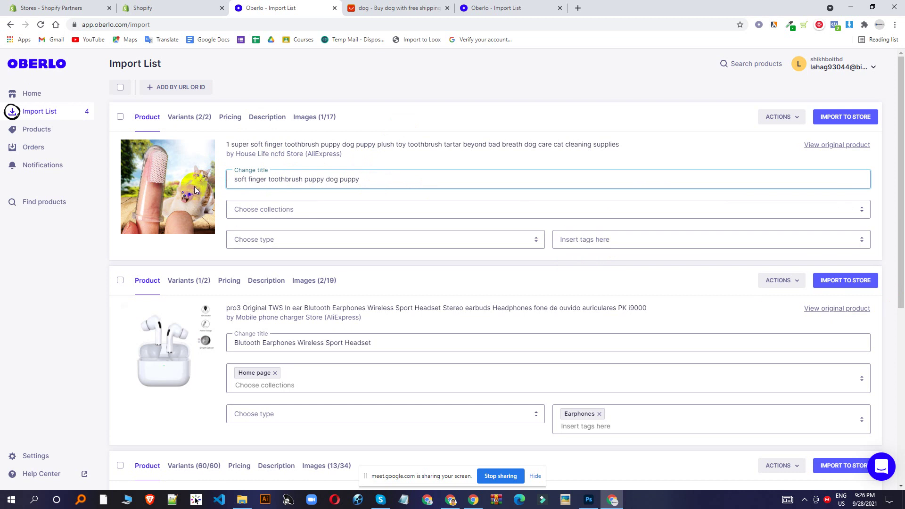
- Tag the finger toothbrush with "Dog" and assign it to the Home page collection
click(594, 240)
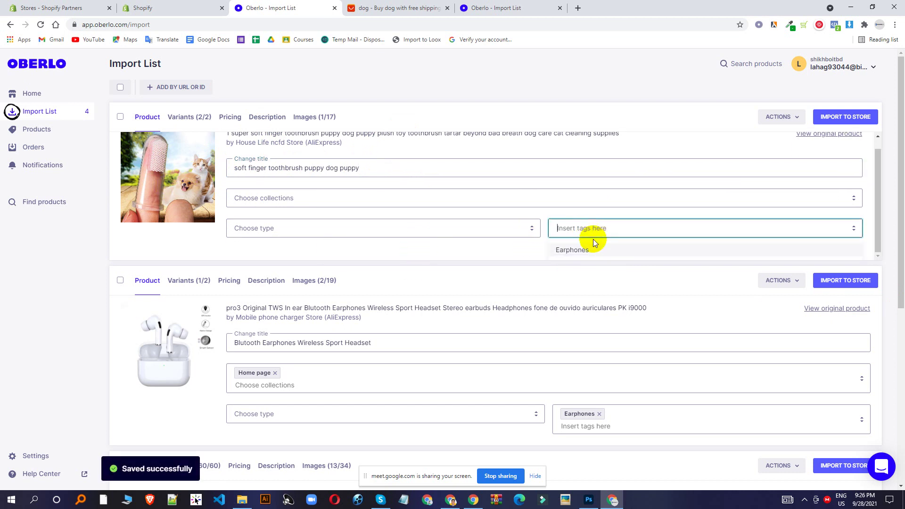
text(Dog)
key(Return)
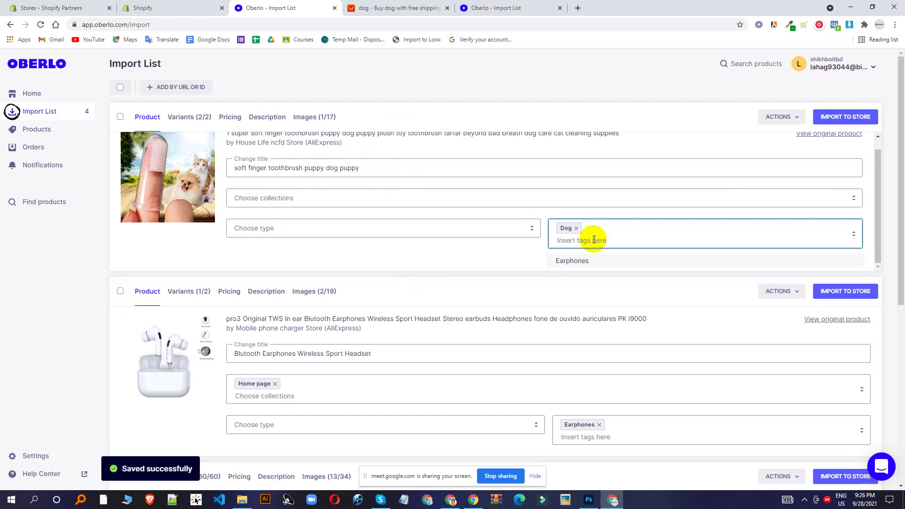
click(299, 197)
click(252, 232)
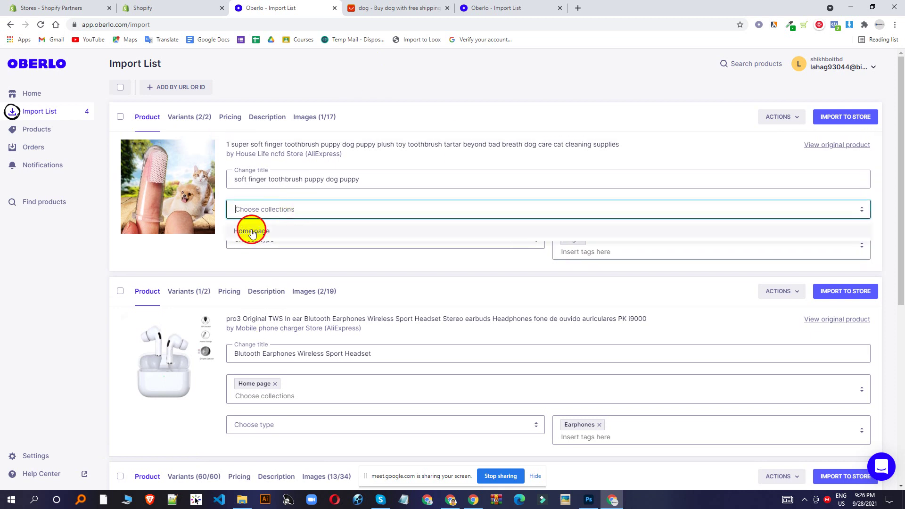
- Exclude the China variant from the finger toothbrush's variants
scroll(378, 172, down, 5)
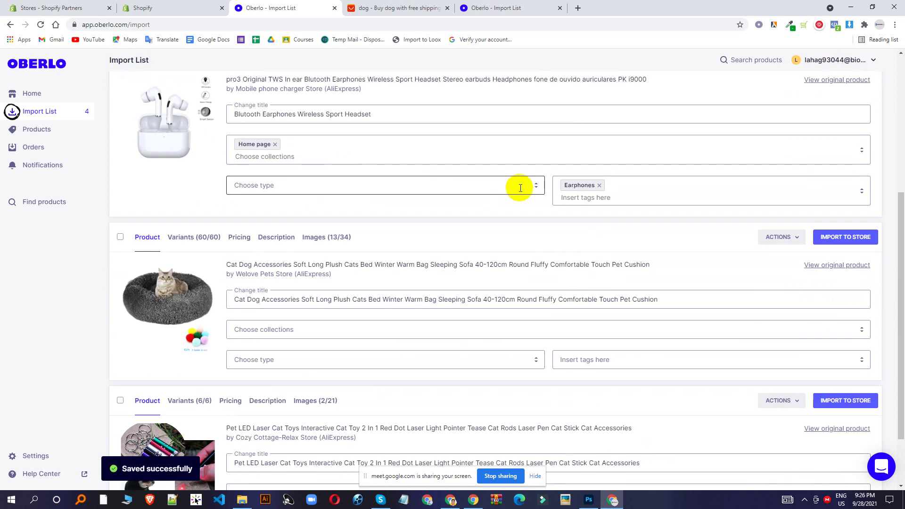
scroll(519, 188, up, 5)
click(196, 118)
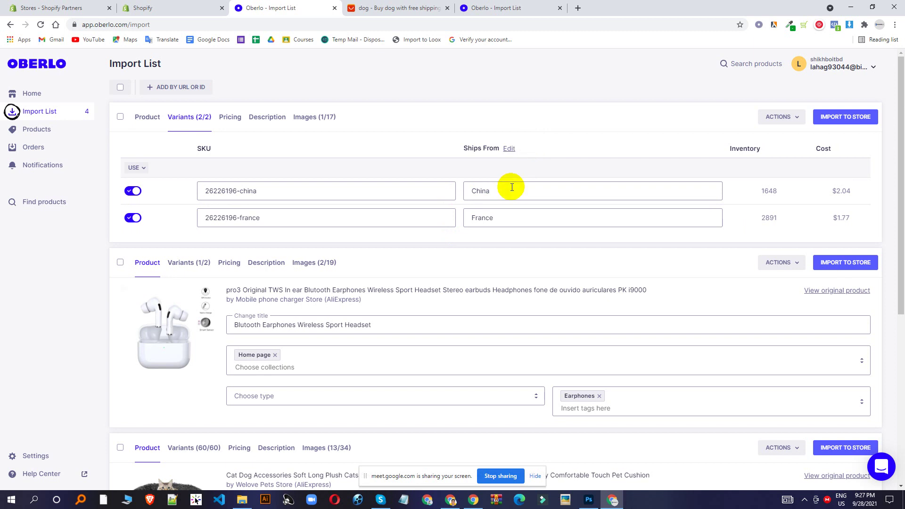
click(132, 191)
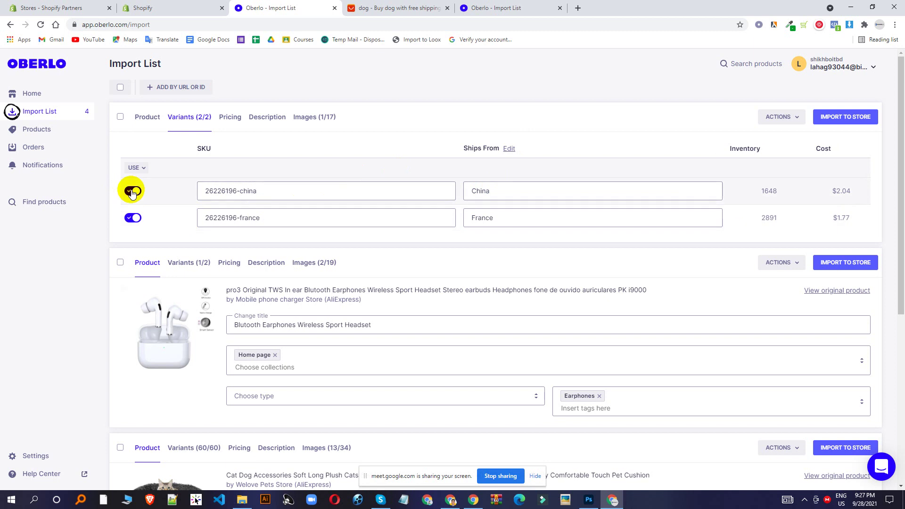
- Try to clear the Ships From value of the toothbrush's France variant
click(531, 213)
key(ctrl+a)
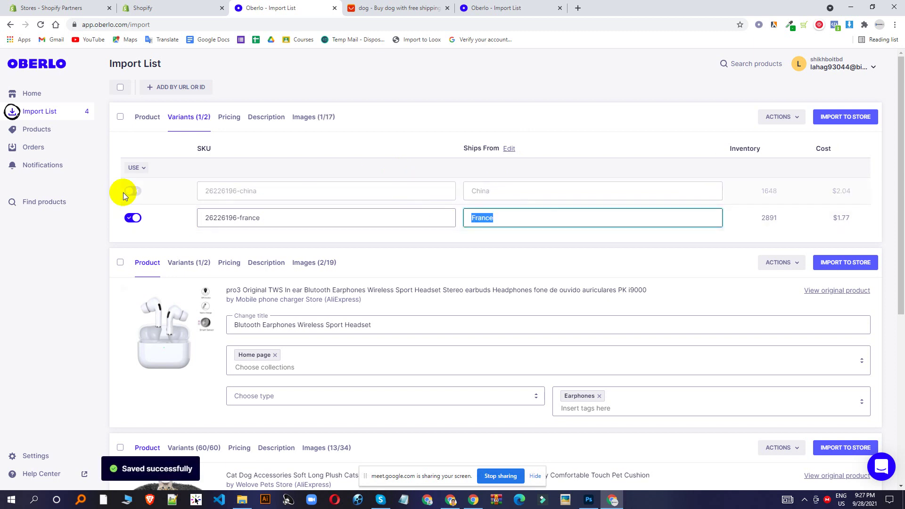
key(BackSpace)
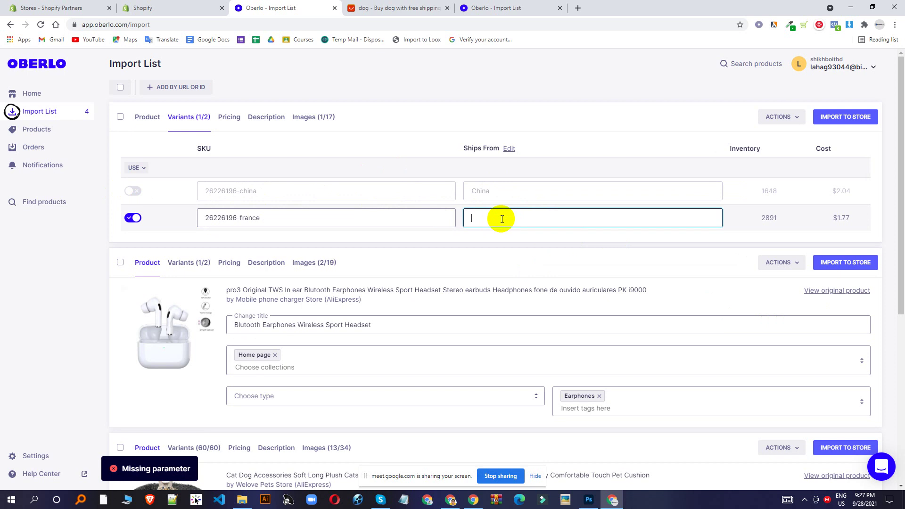
click(511, 251)
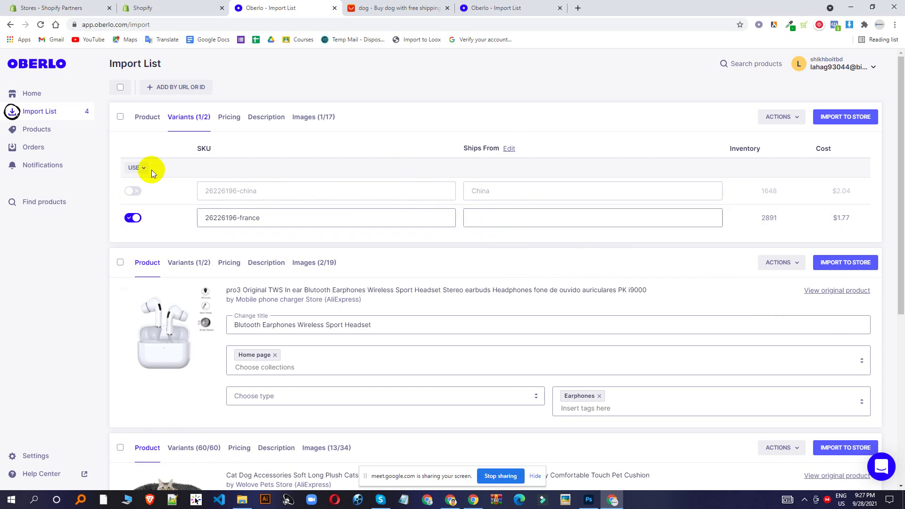
- Open the finger toothbrush's pricing and check the cost and shipping of the France variant
click(236, 119)
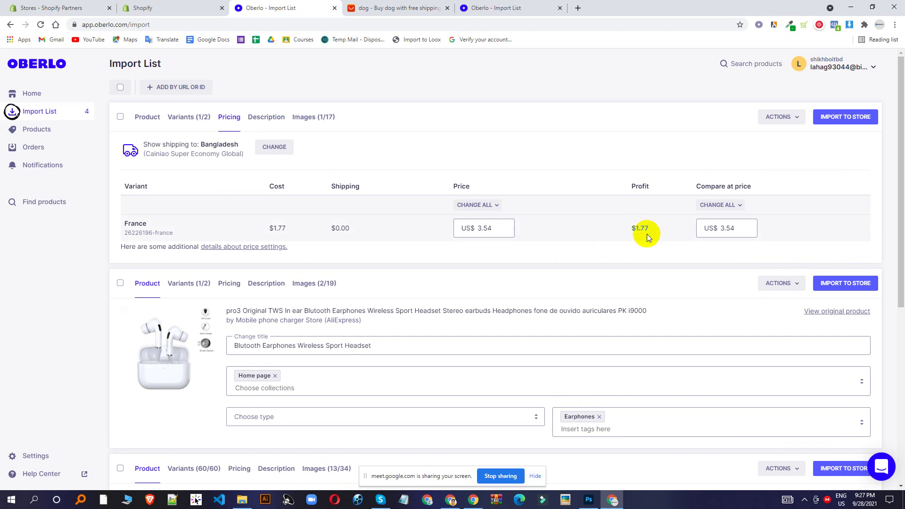
drag(269, 228, 287, 227)
drag(352, 228, 330, 228)
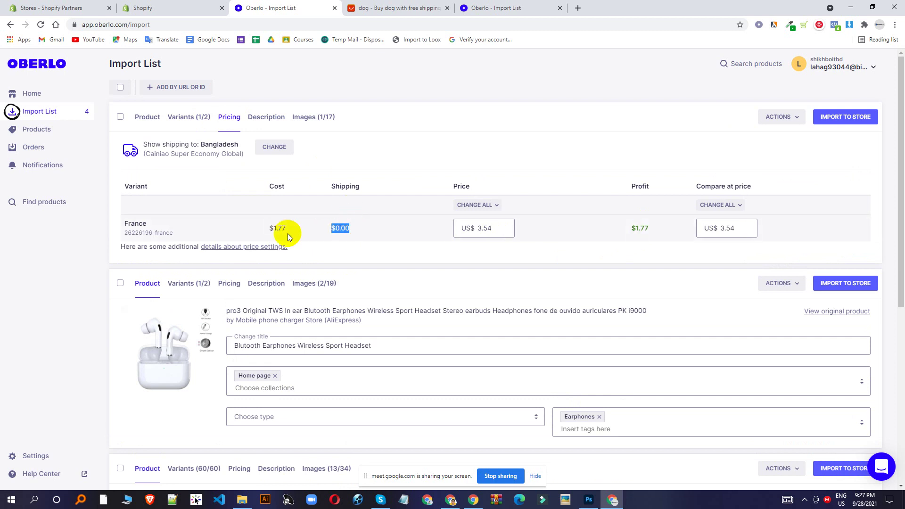
- Change all prices of the finger toothbrush to the new value 8.99
click(498, 206)
click(484, 224)
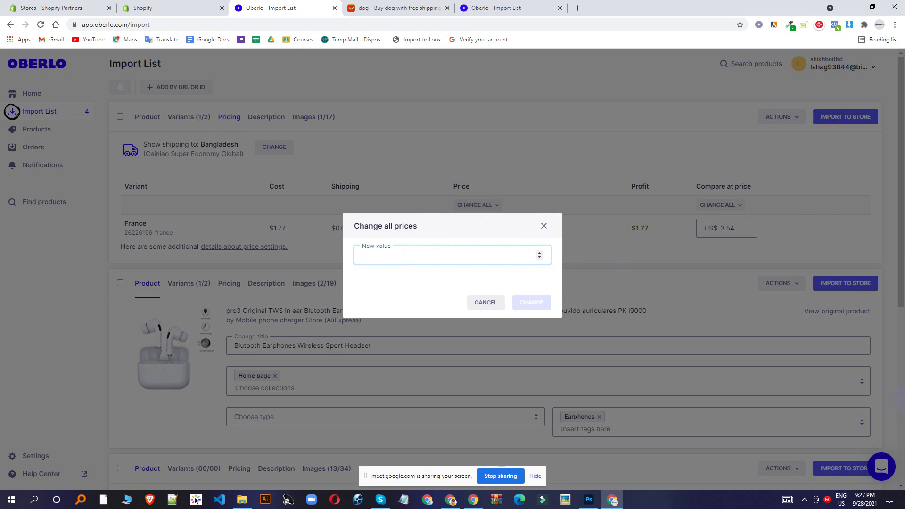
text(8.99)
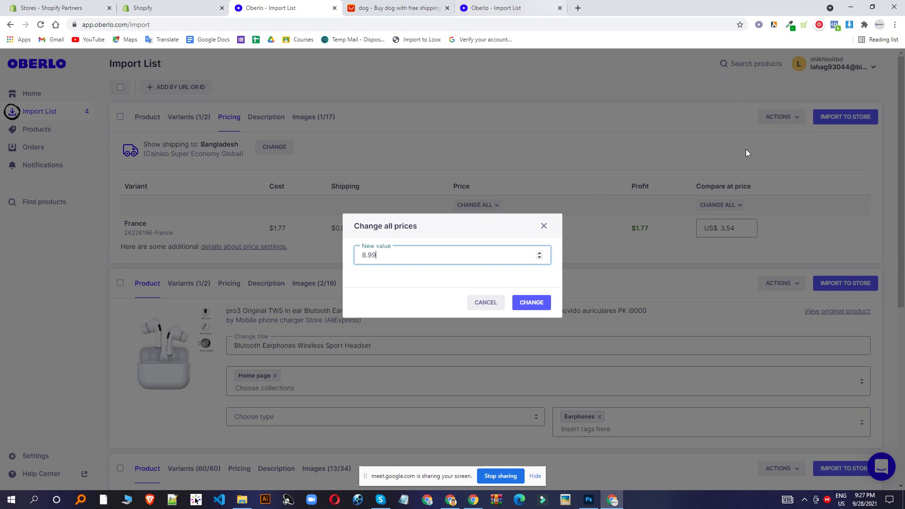
click(526, 308)
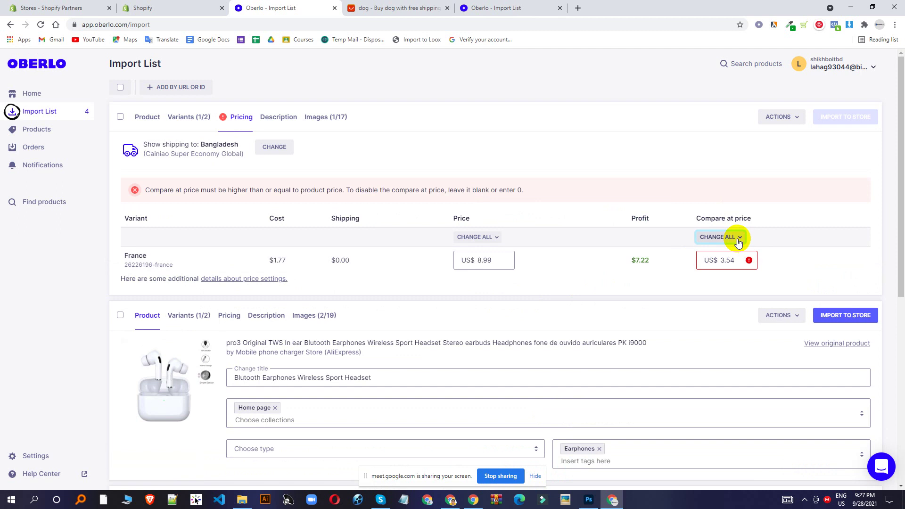
- Change all compare at prices of the finger toothbrush to 19.99
click(726, 237)
click(703, 256)
click(442, 257)
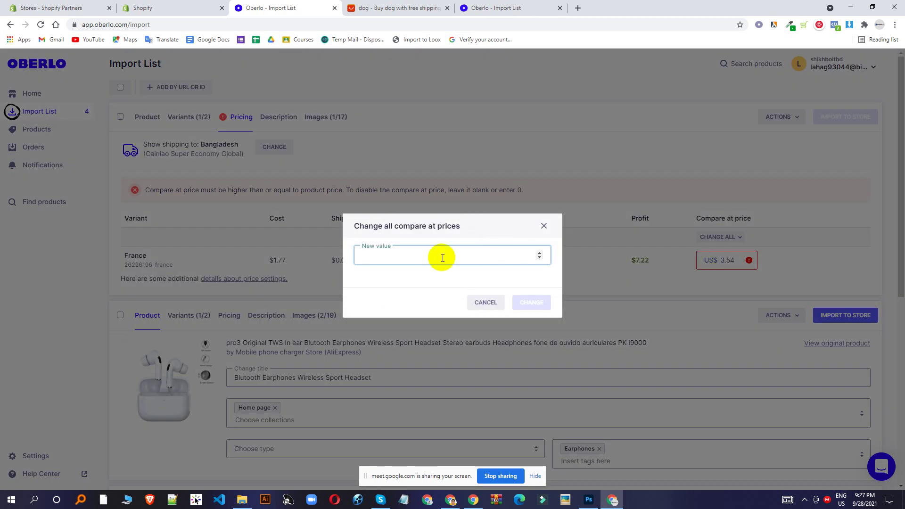
text(21)
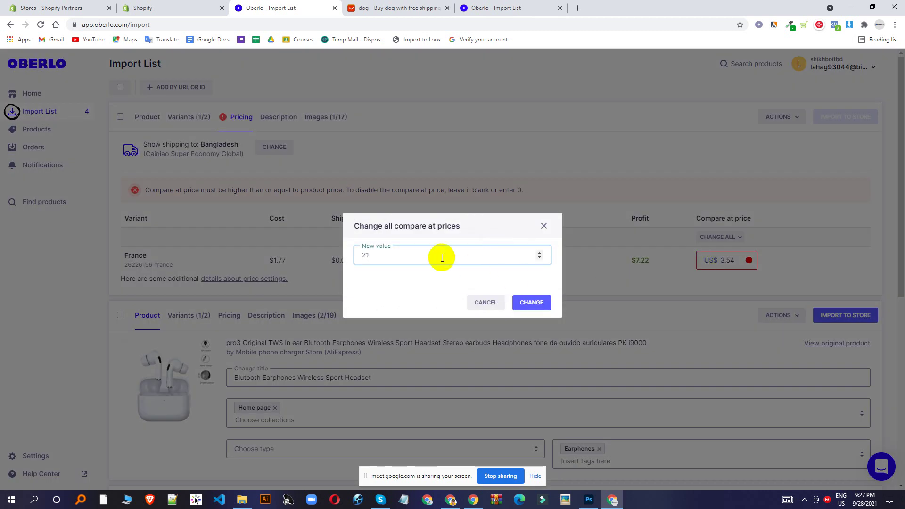
key(BackSpace)
key(BackSpace)
text(19.99)
click(538, 303)
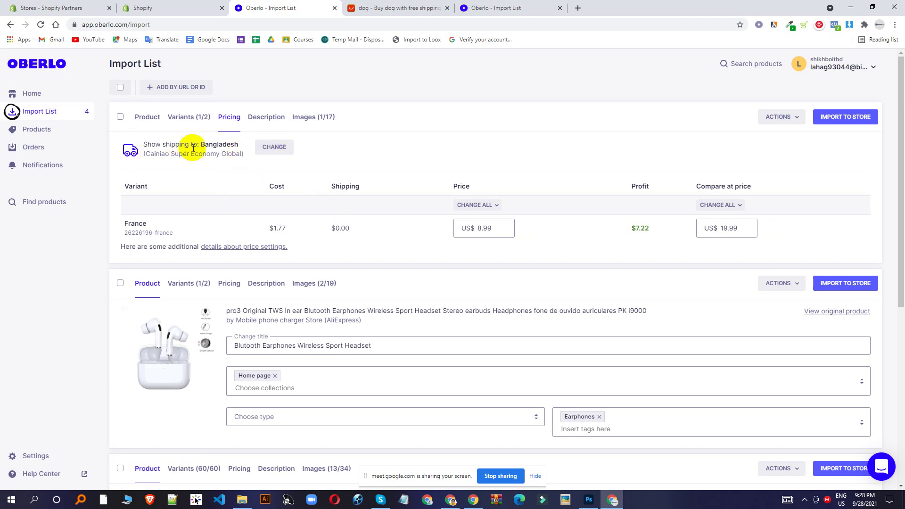
- Set the toothbrush's shipping calculation country to United States and accept the shipping methods
click(279, 152)
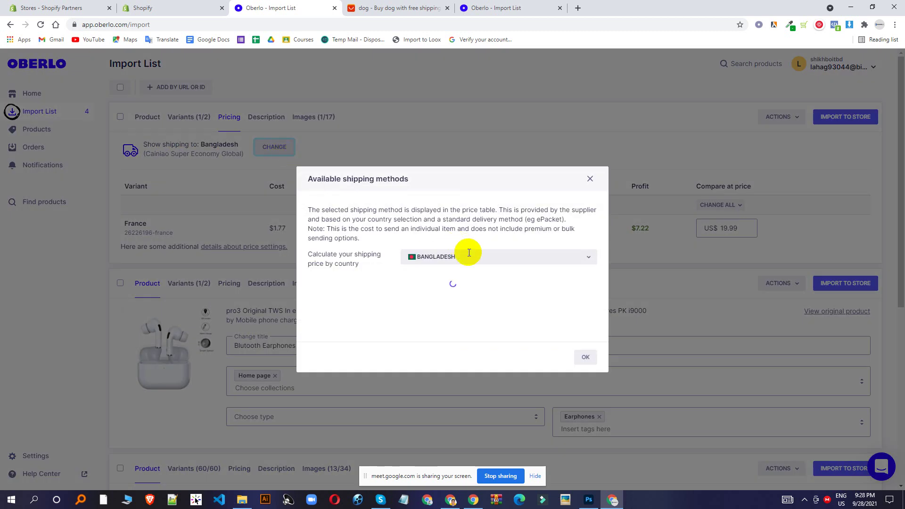
click(460, 203)
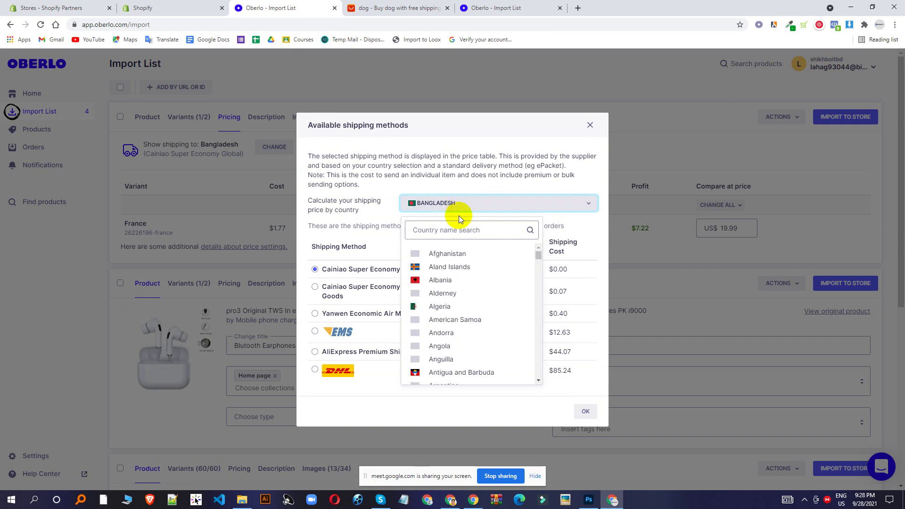
text(unit)
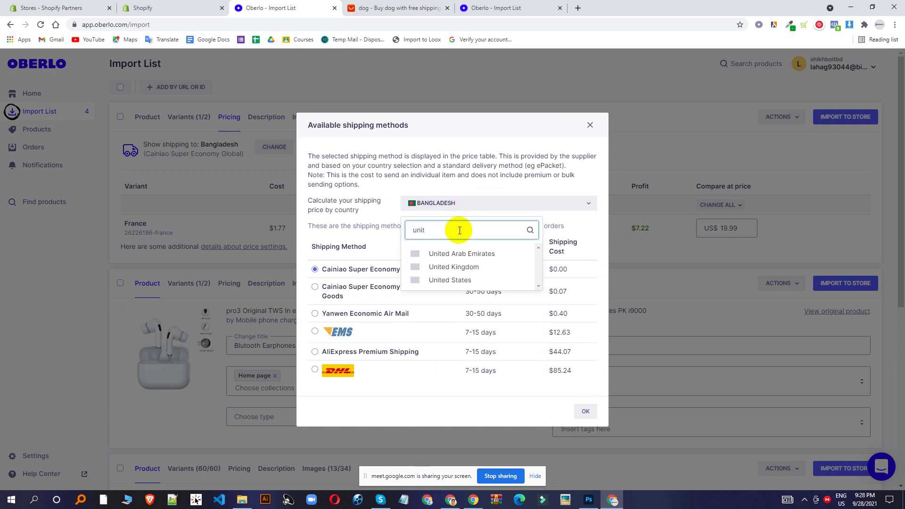
click(443, 281)
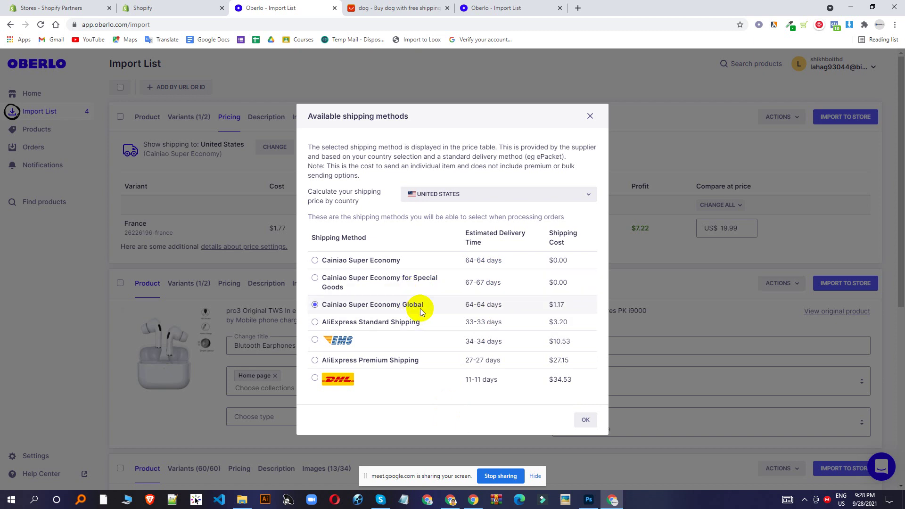
click(589, 425)
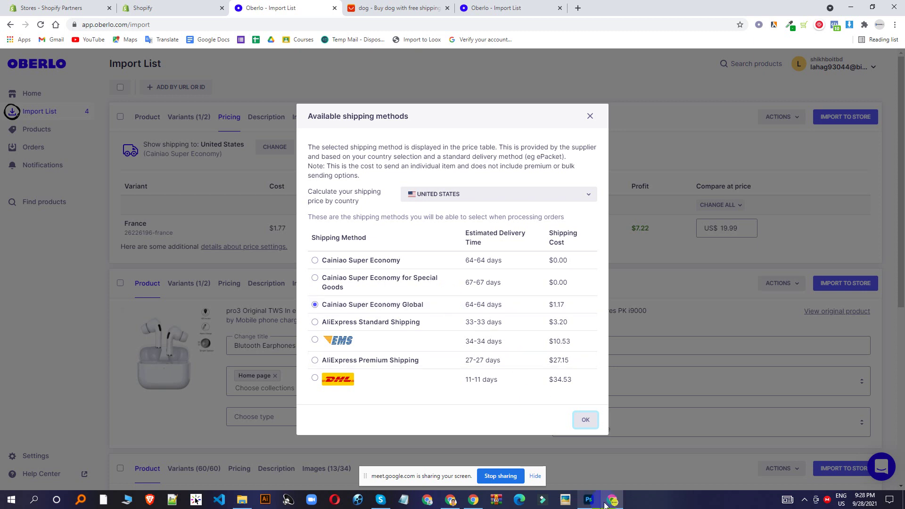
click(584, 430)
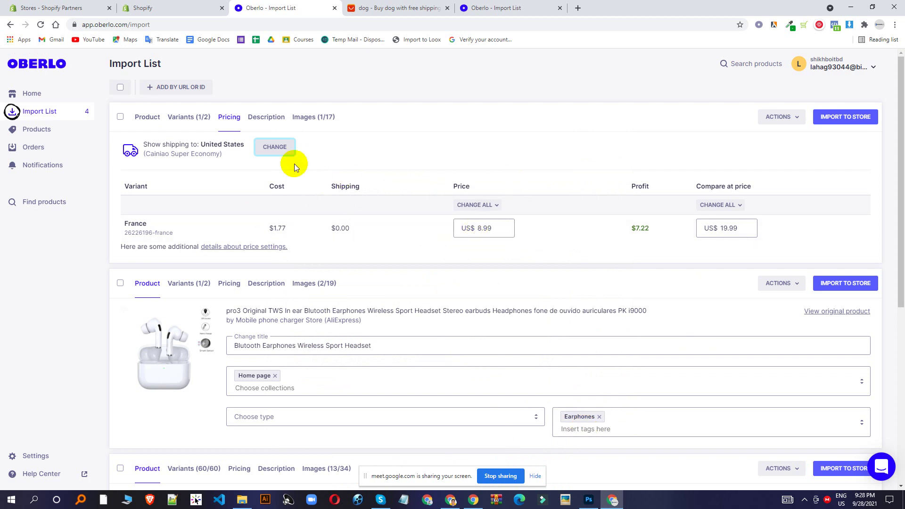
- Open the finger toothbrush's description and examine its origin, material and dog breed lines
click(271, 116)
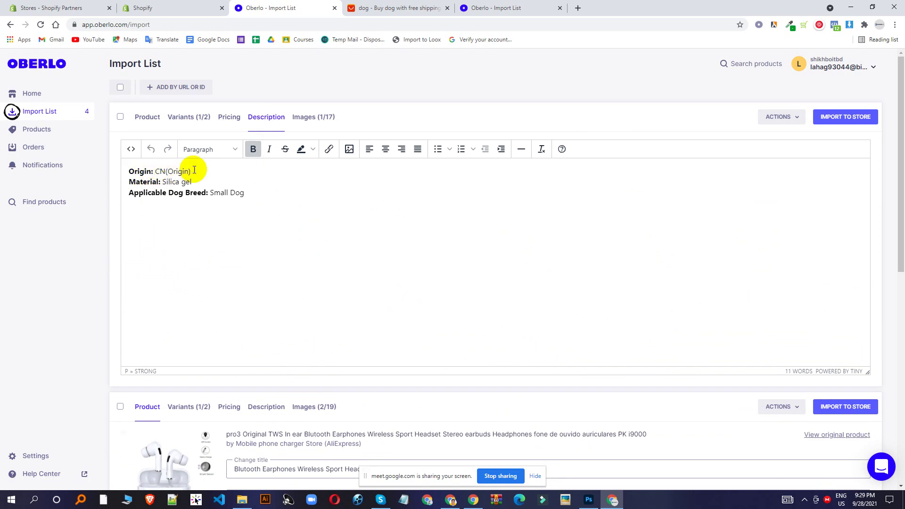
drag(191, 171, 112, 173)
click(317, 212)
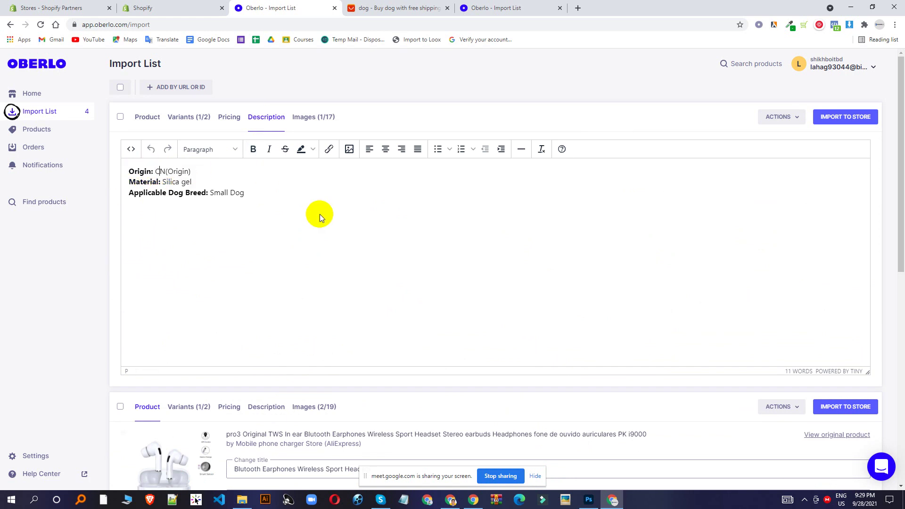
drag(284, 193, 76, 169)
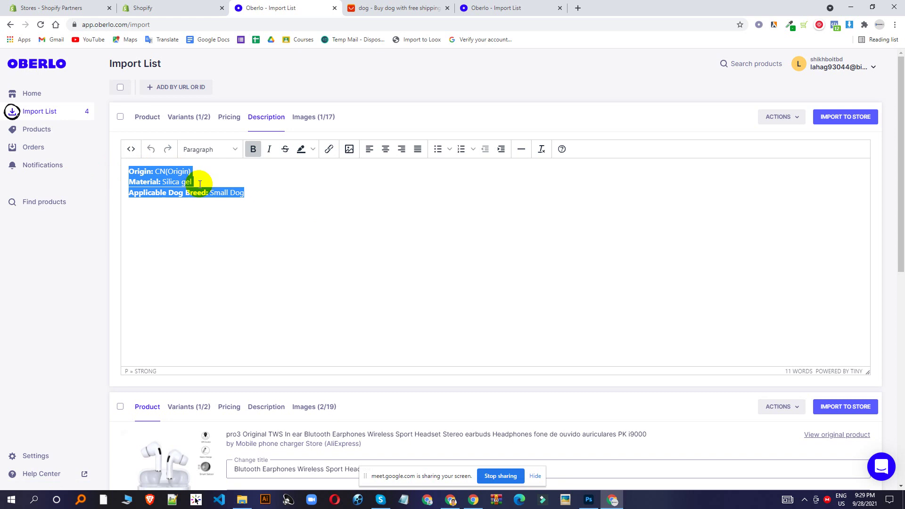
click(198, 183)
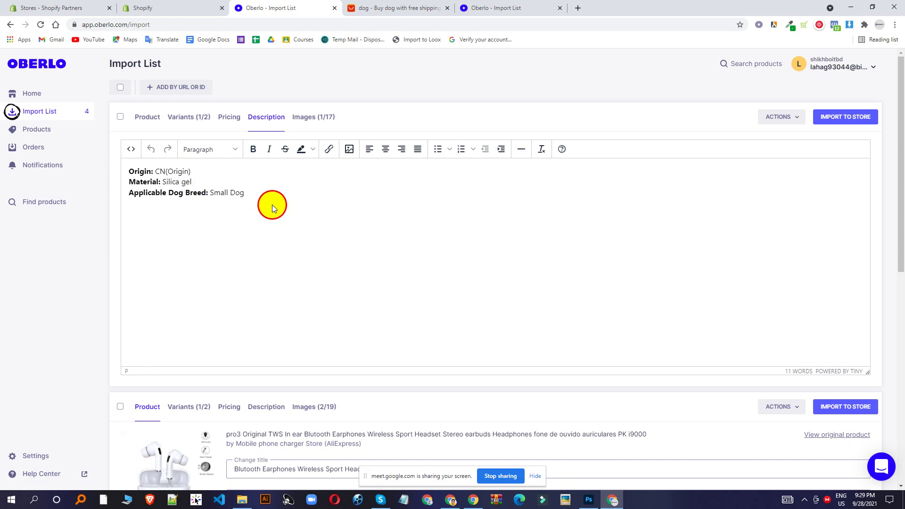
click(131, 172)
key(ctrl+a)
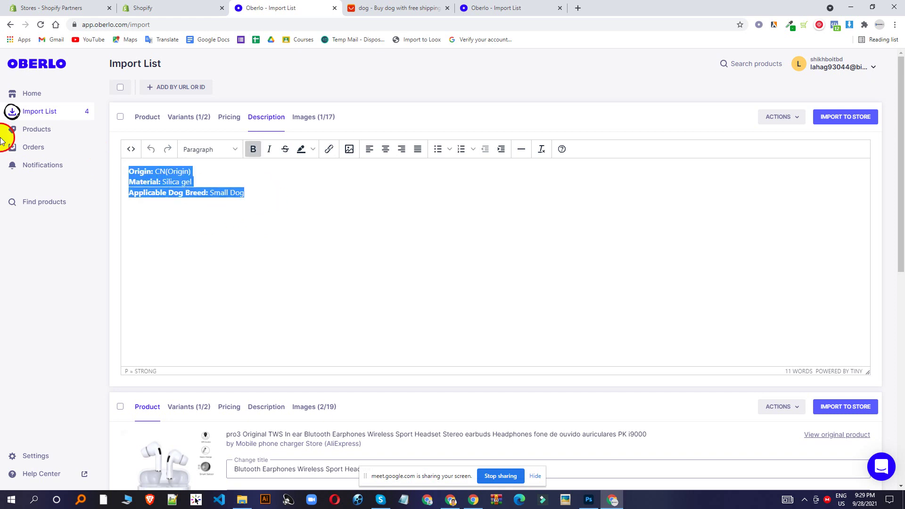
- Clear the finger toothbrush's description text and review its variants, pricing and available shipping methods
key(BackSpace)
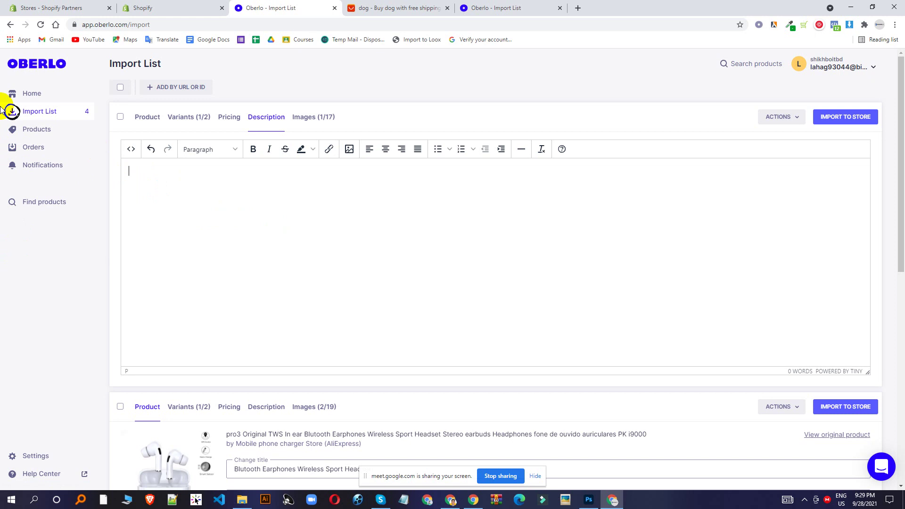
click(204, 118)
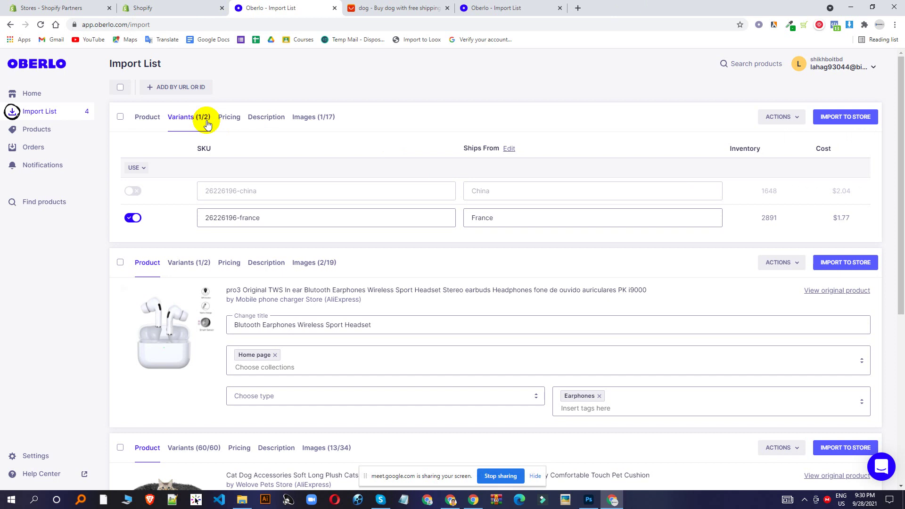
click(228, 118)
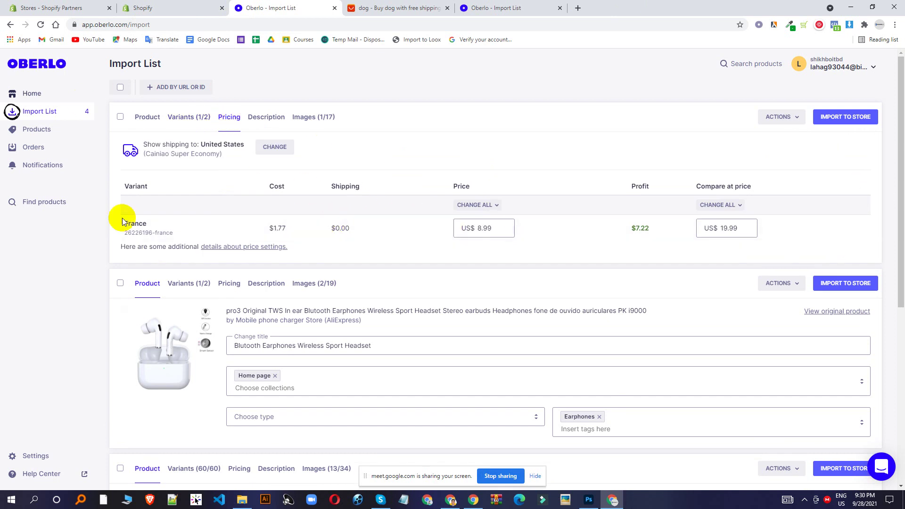
click(285, 150)
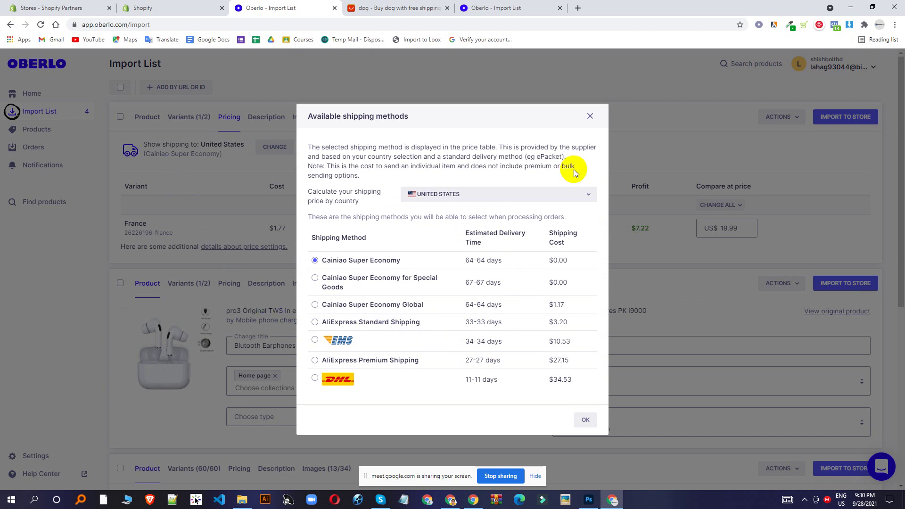
click(591, 118)
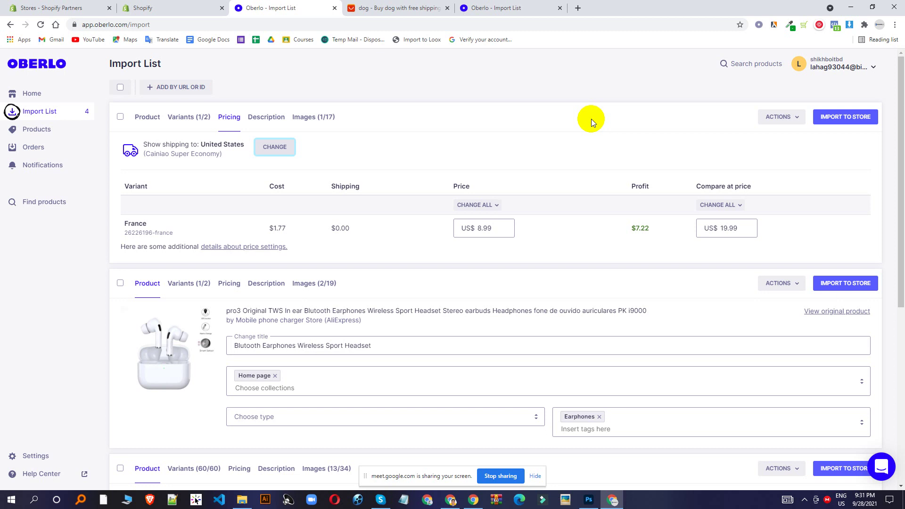
- Add three more finger toothbrush images: the smaller pet photo, the brush pair on black and the white-background close-up
click(313, 121)
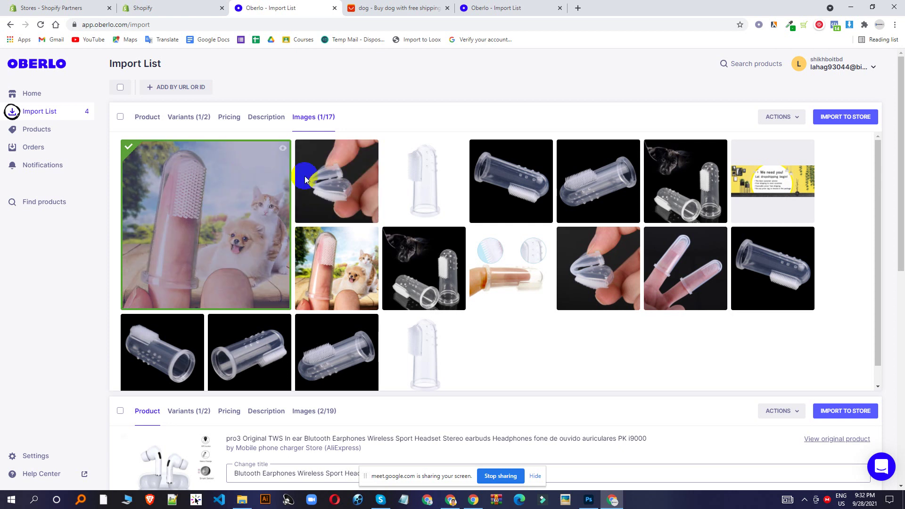
click(341, 263)
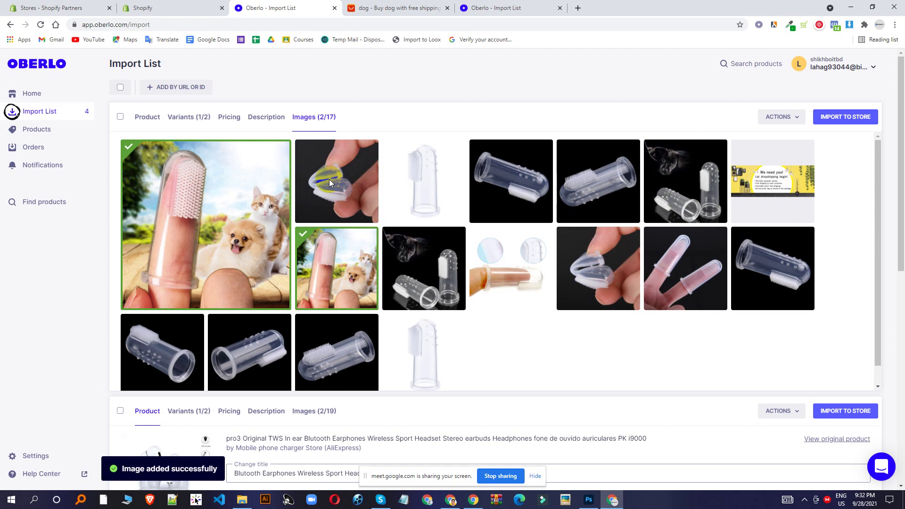
click(511, 266)
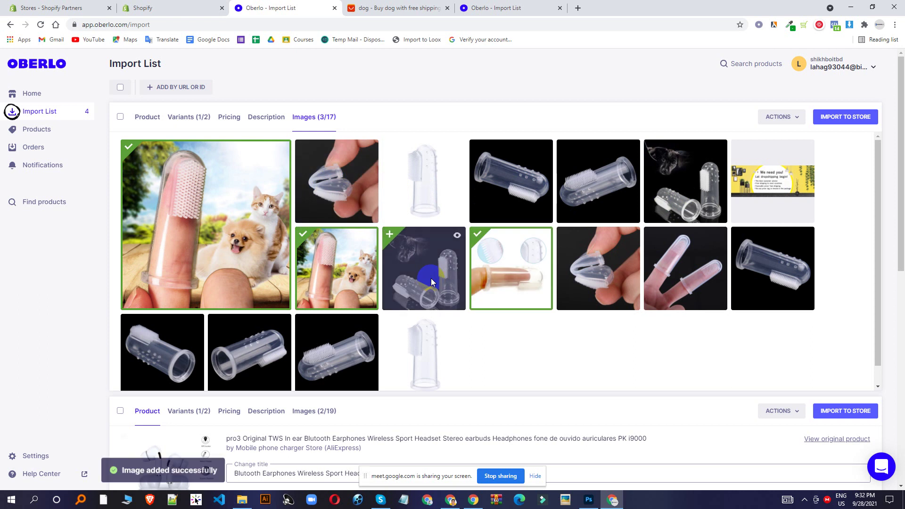
click(431, 278)
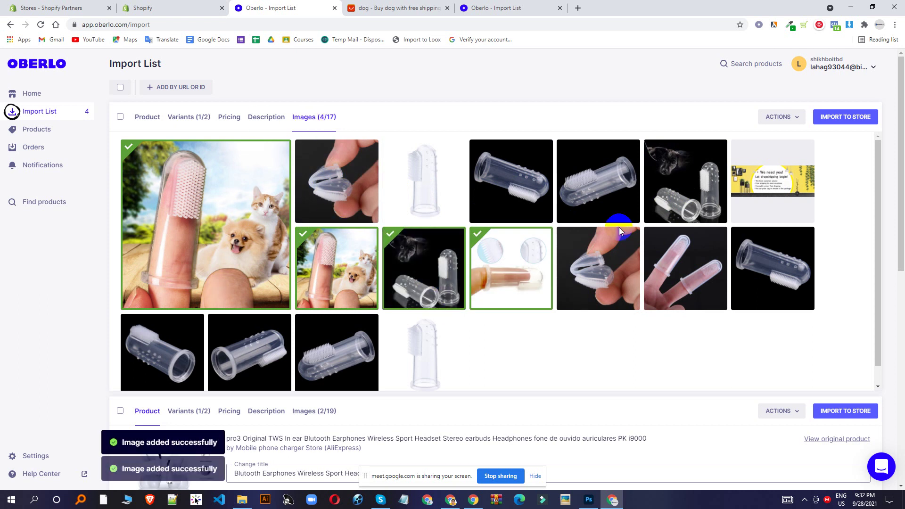
scroll(275, 175, down, 1)
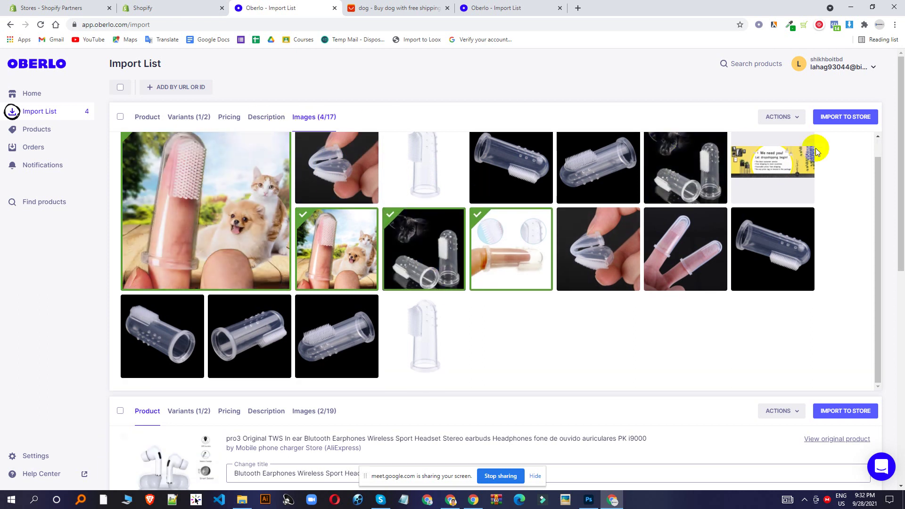
- Import the finger toothbrush to the Shopify store with Active status
click(858, 119)
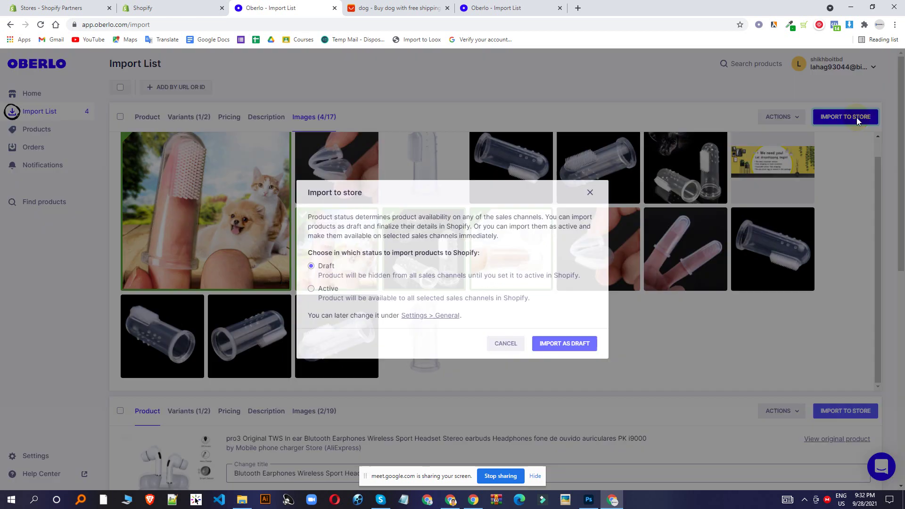
click(312, 288)
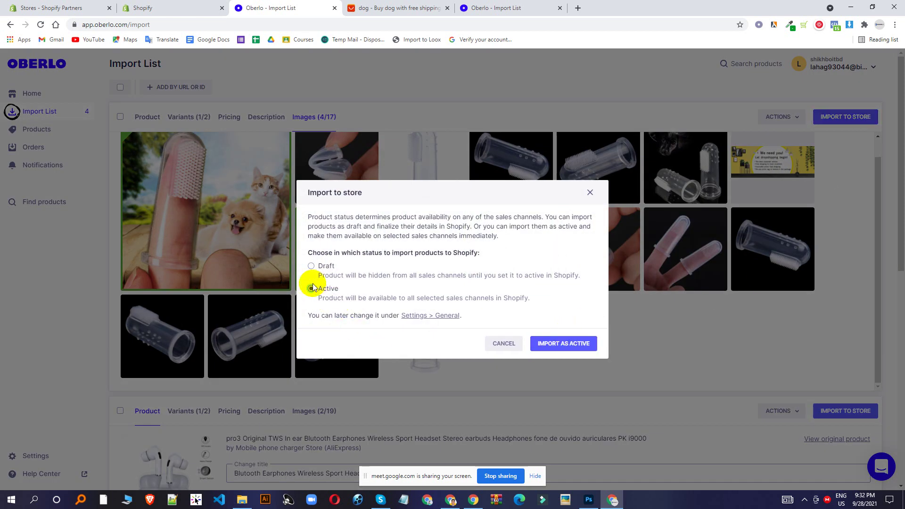
click(567, 345)
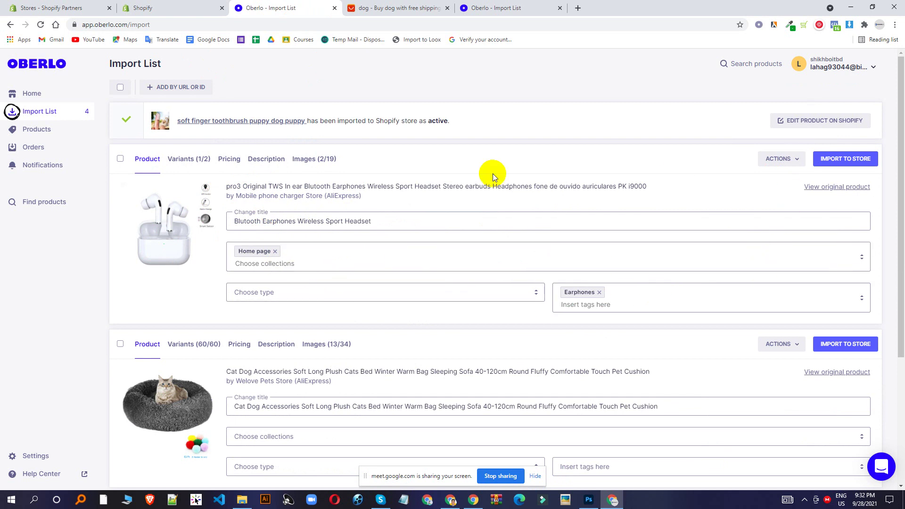
- Review the earphones' variants and pricing, and set their shipping calculation country to United States
click(194, 159)
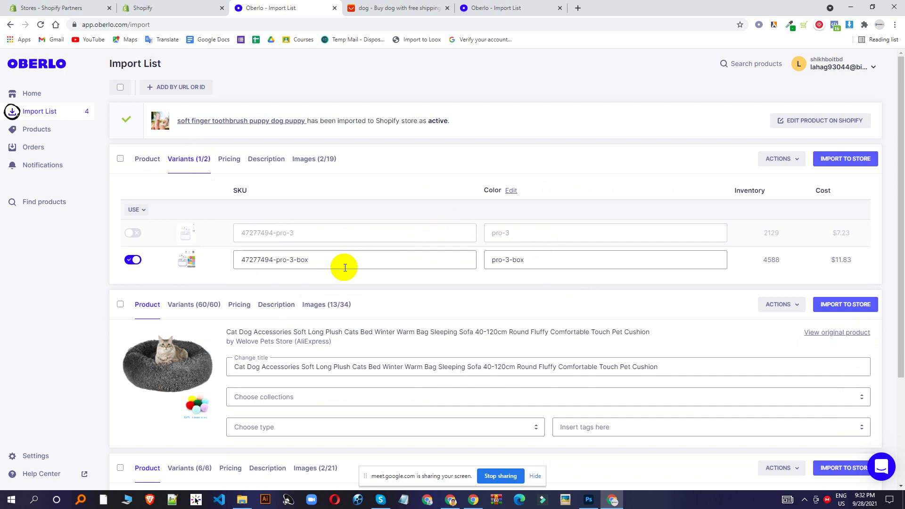
click(234, 163)
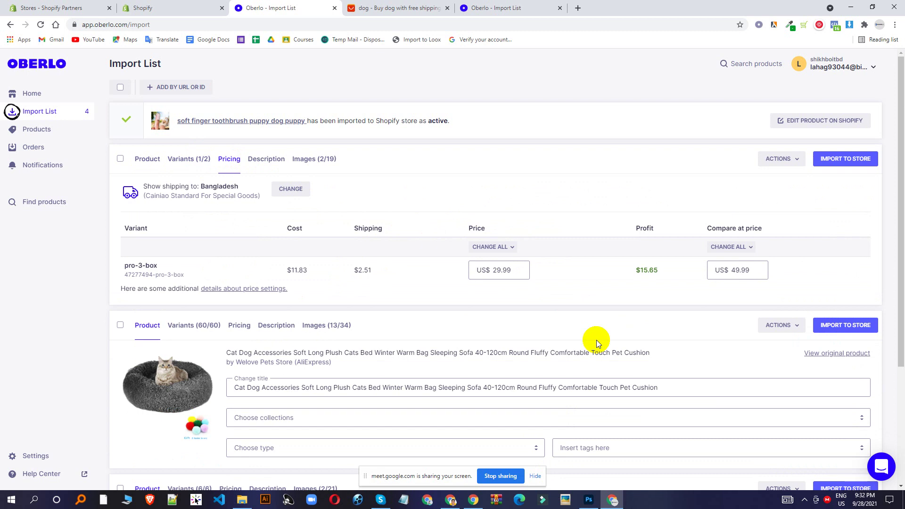
click(292, 188)
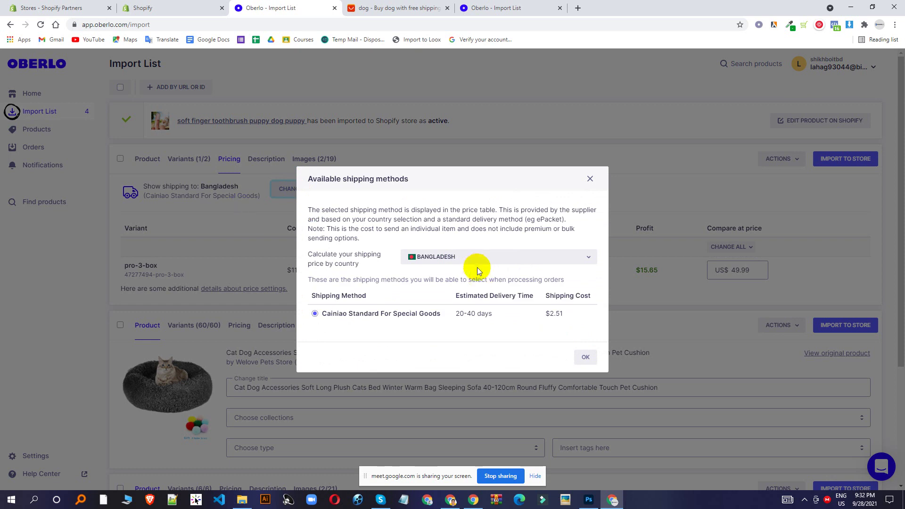
click(475, 265)
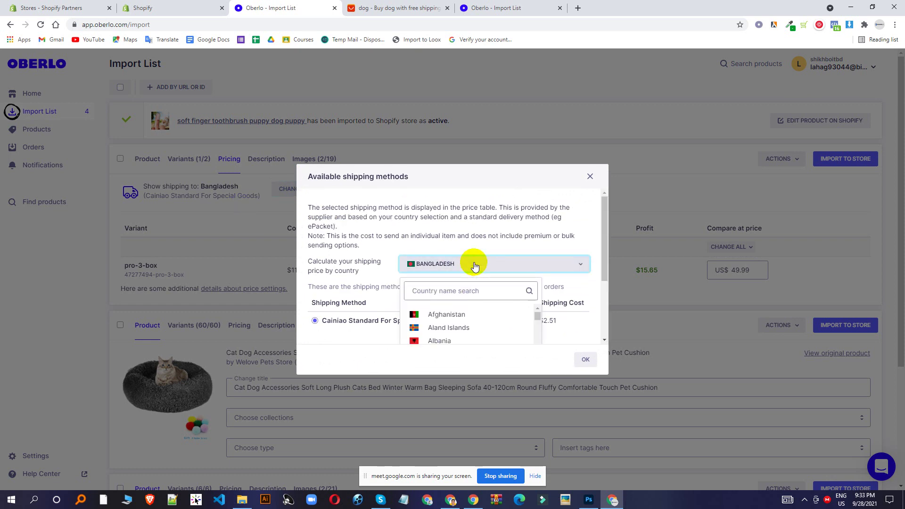
click(449, 292)
text(u)
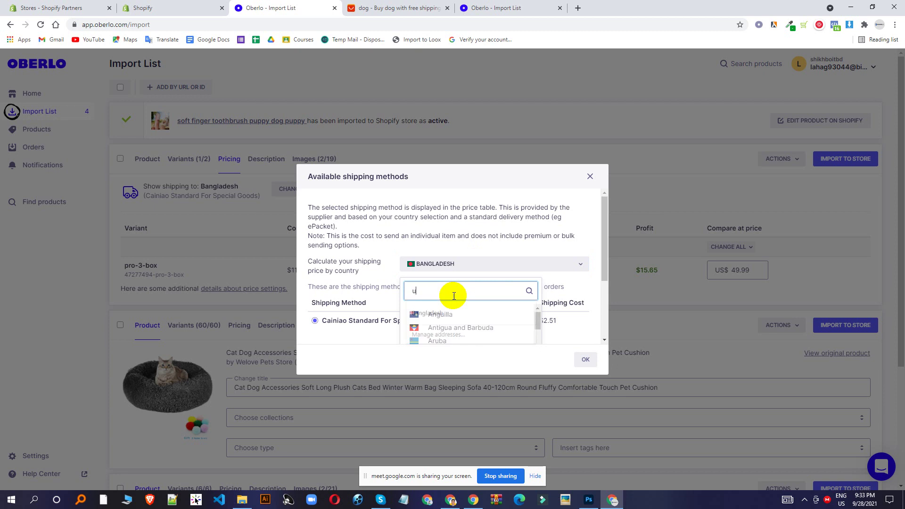
text(nited)
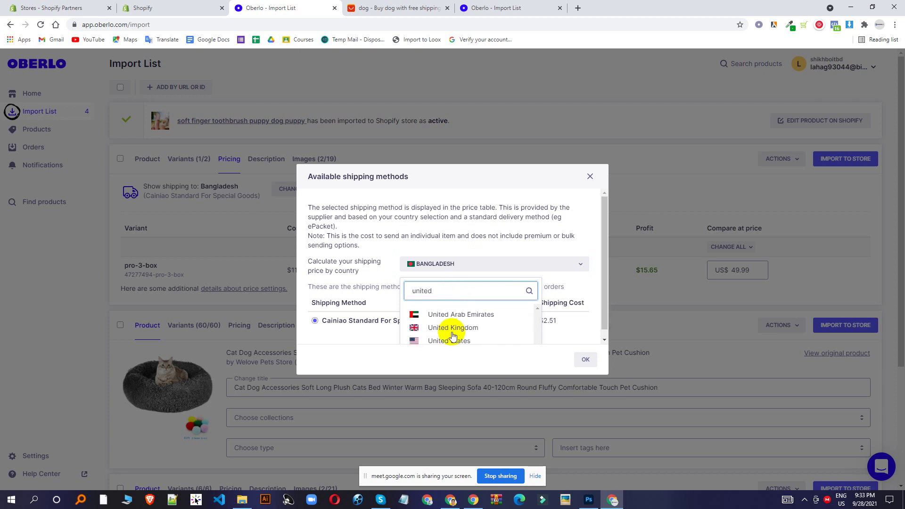
click(453, 341)
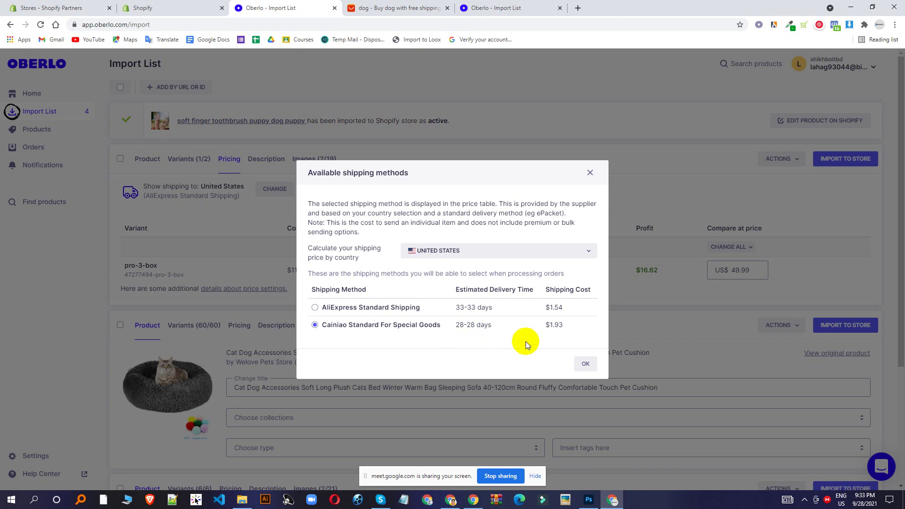
click(575, 363)
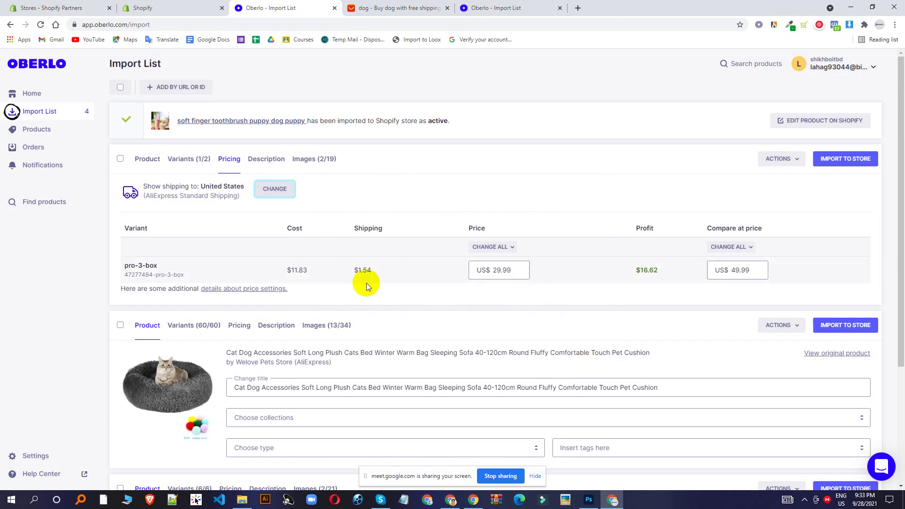
- Delete the Origin line from the earphones' description
click(252, 165)
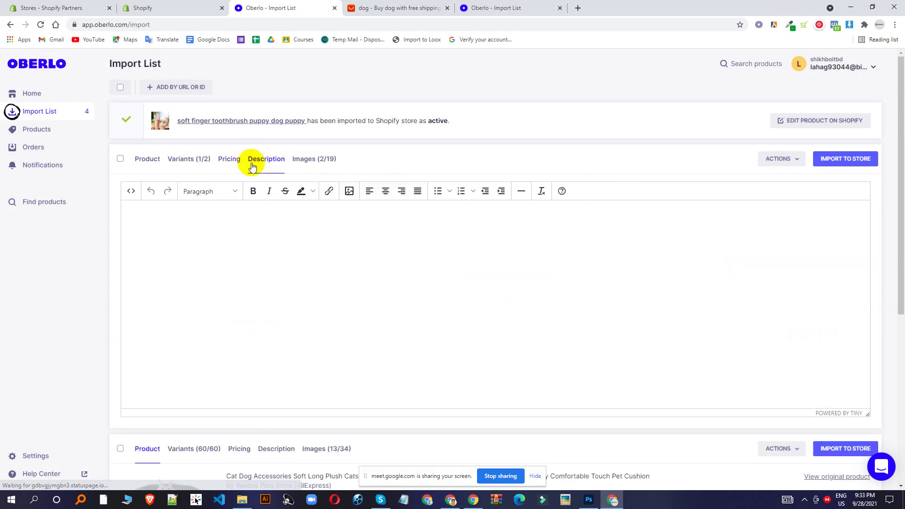
drag(211, 219, 185, 214)
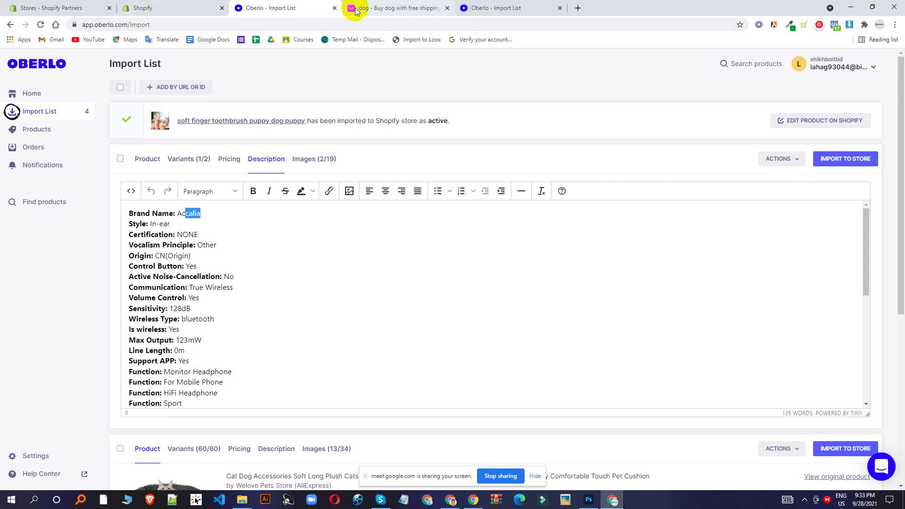
click(188, 8)
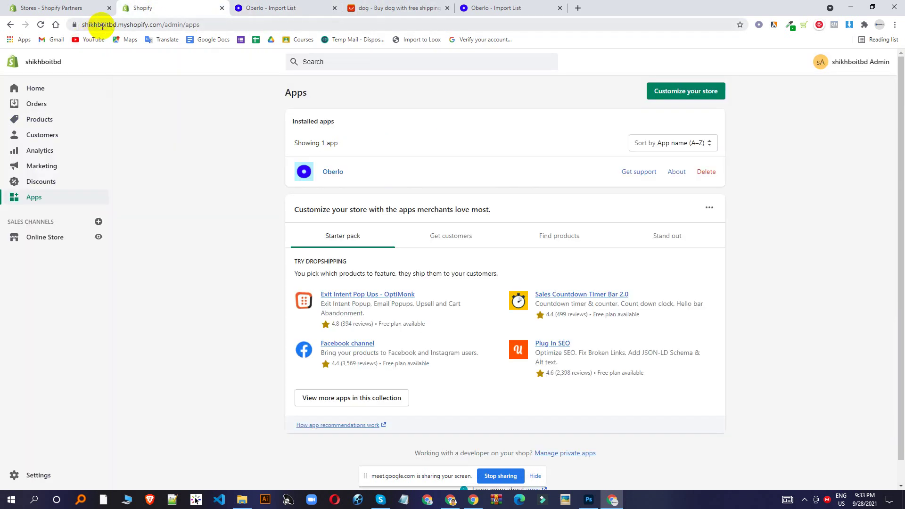
click(241, 8)
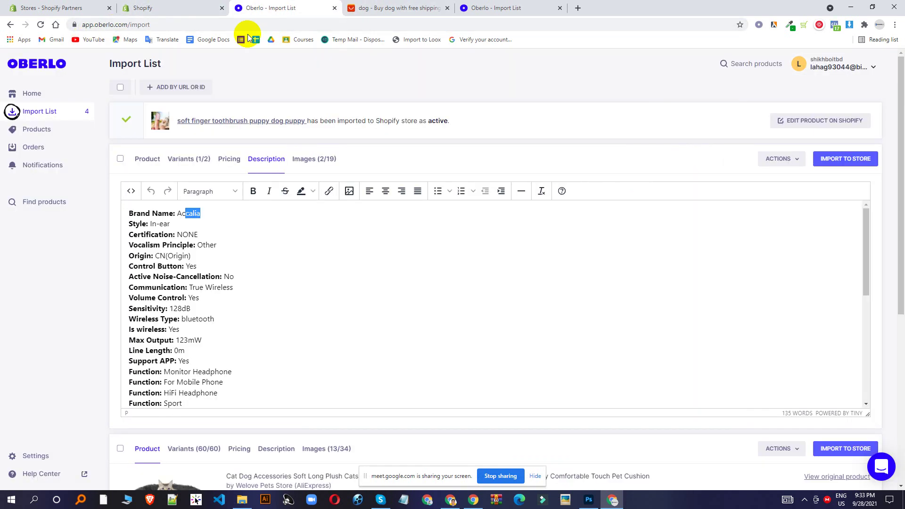
click(186, 215)
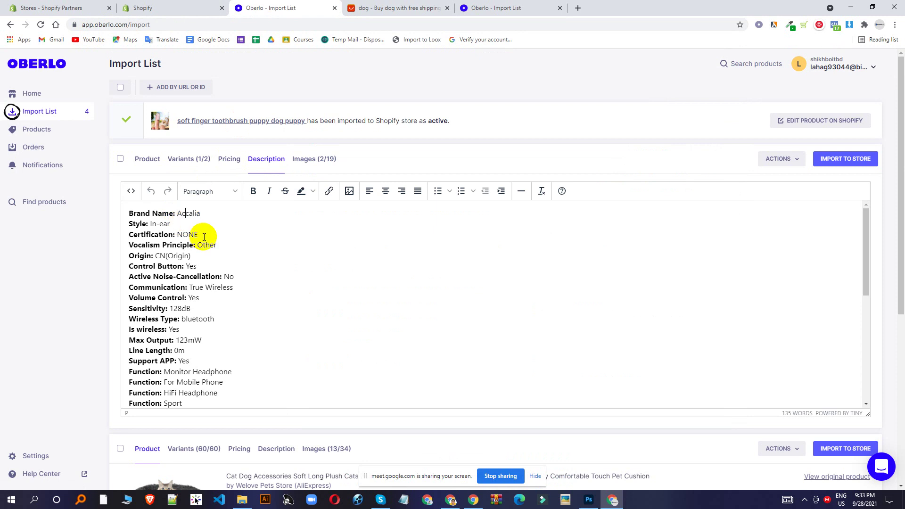
triple_click(157, 253)
key(BackSpace)
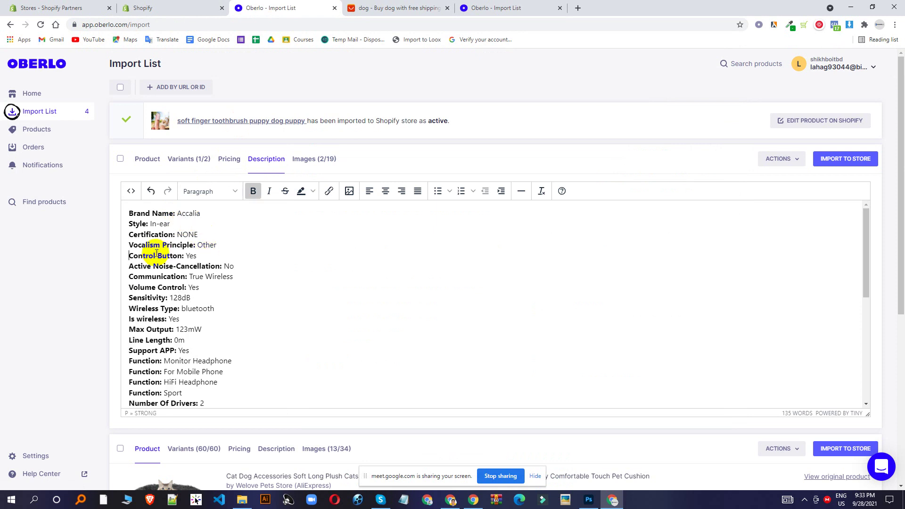
- Delete the Brand Name line and its leftover blank line from the earphones' description
click(219, 214)
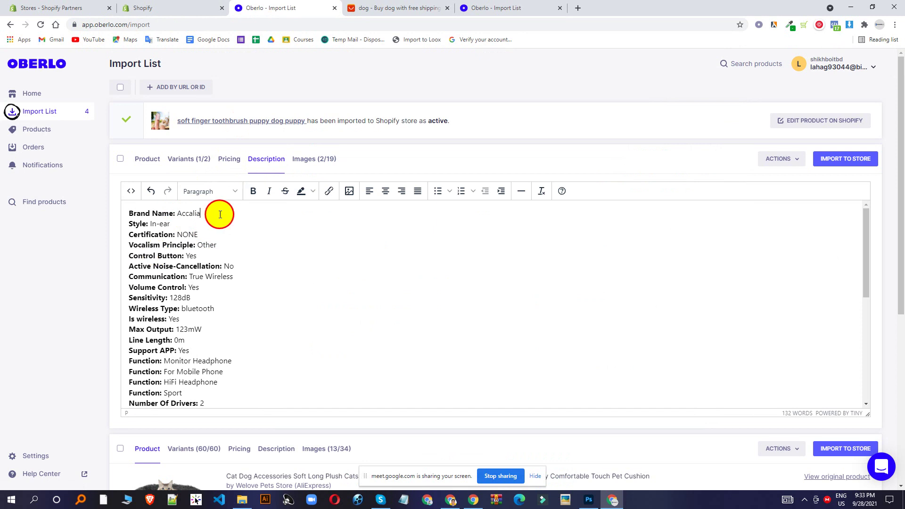
key(shift+Home)
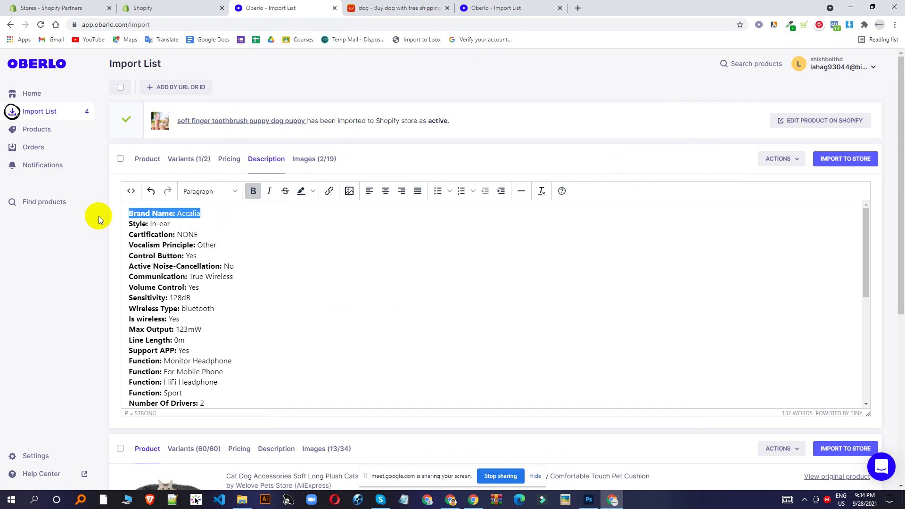
key(BackSpace)
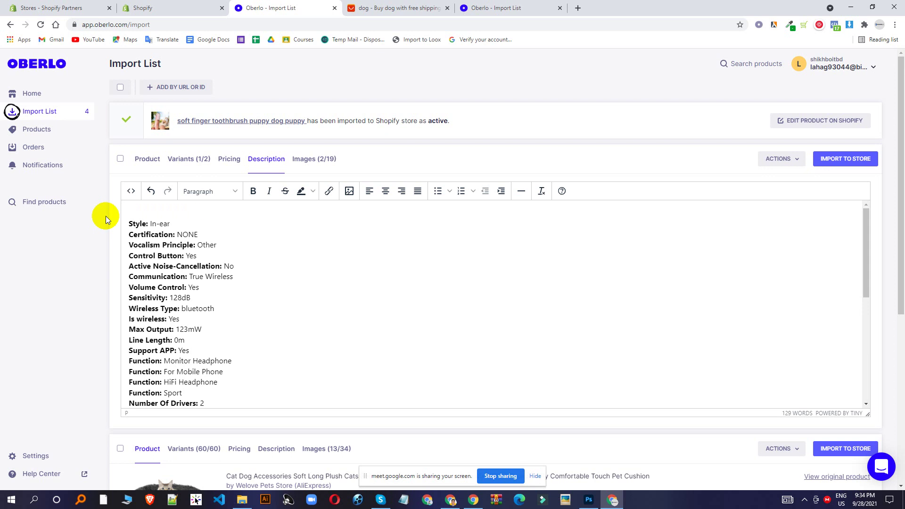
click(130, 223)
key(BackSpace)
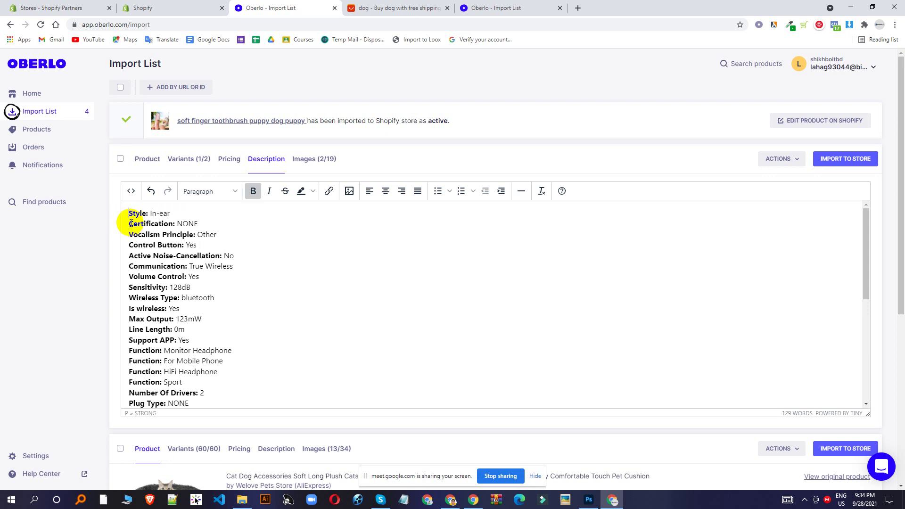
- Add the large earphones-and-case picture to the earphones' import images and open it enlarged
click(304, 158)
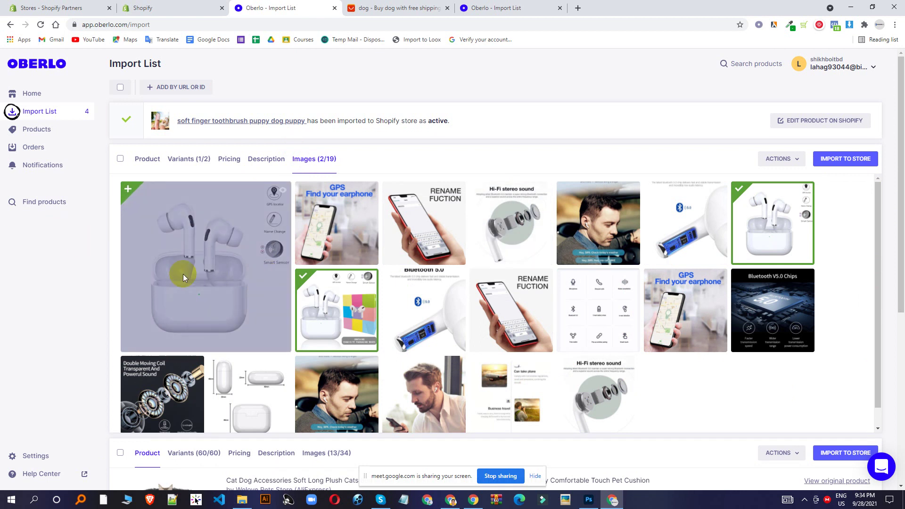
click(145, 214)
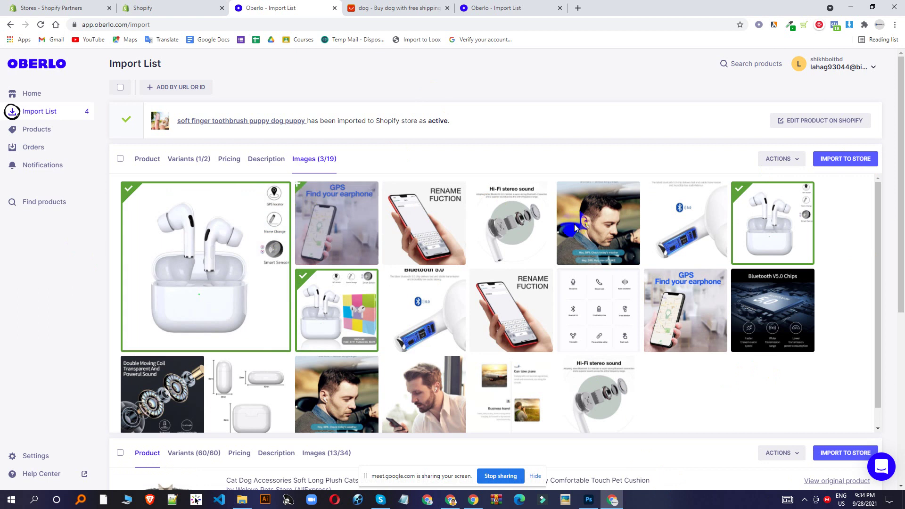
scroll(428, 211, down, 1)
scroll(240, 245, up, 1)
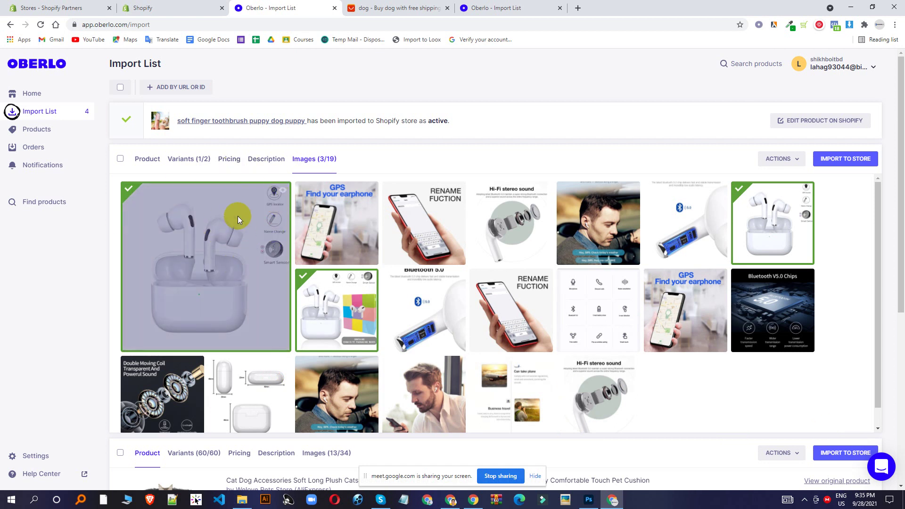
click(284, 194)
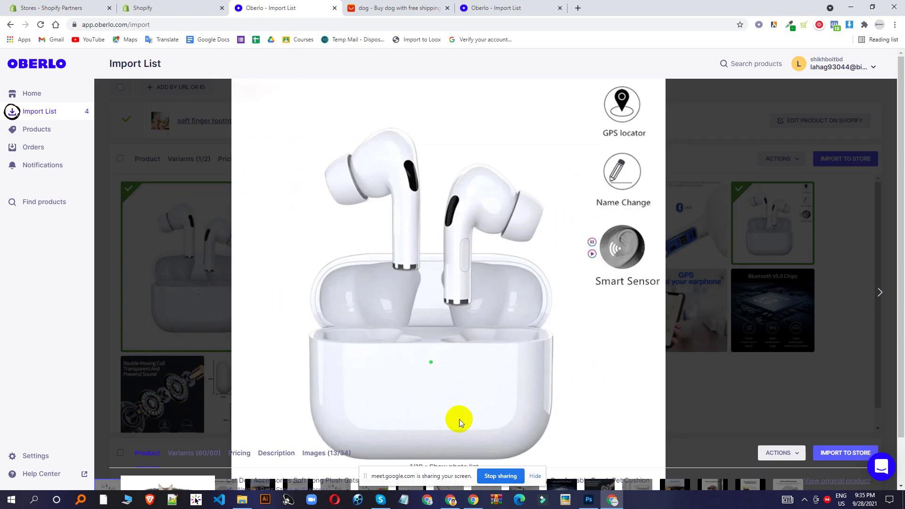
- Save the enlarged earphones picture to Downloads with the All Files type, changing its file extension to .jpg
right_click(367, 130)
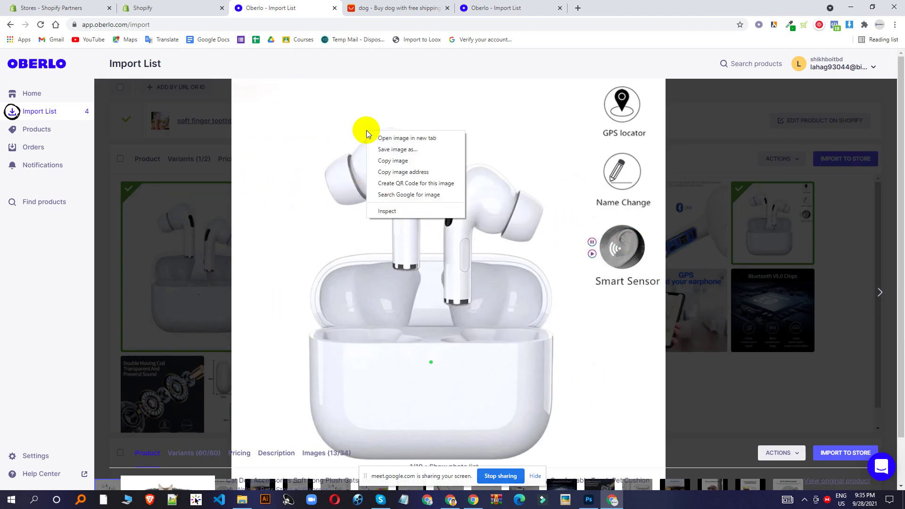
click(403, 150)
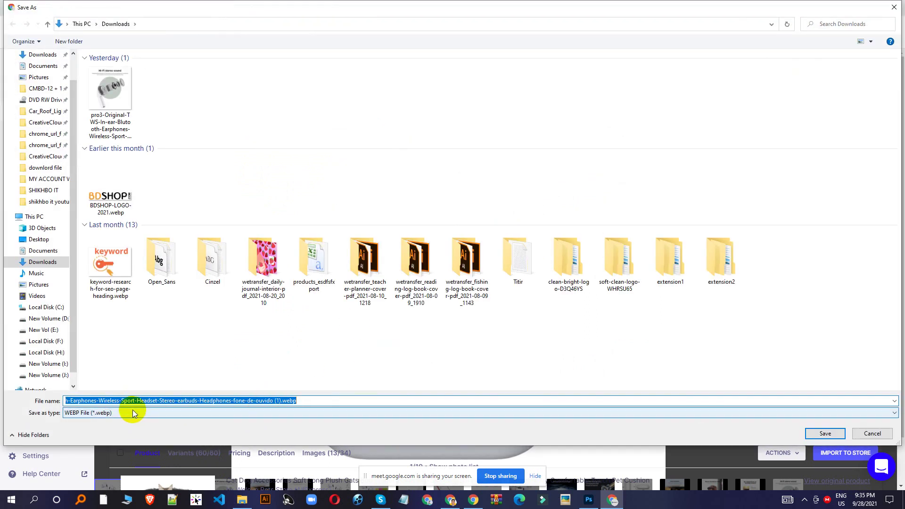
click(305, 402)
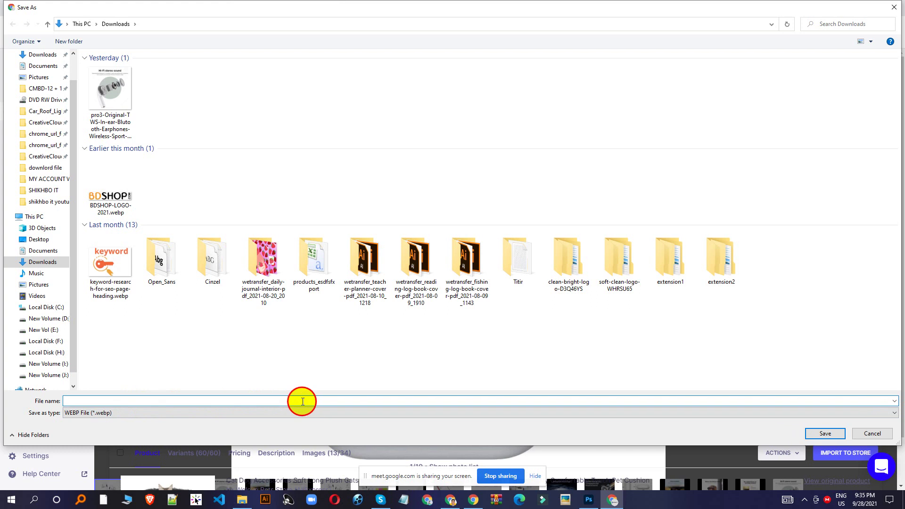
click(245, 413)
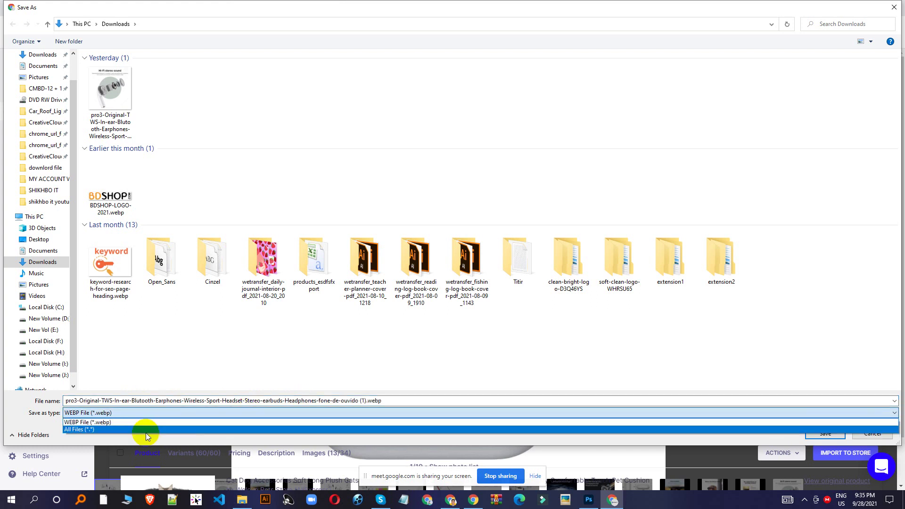
click(168, 433)
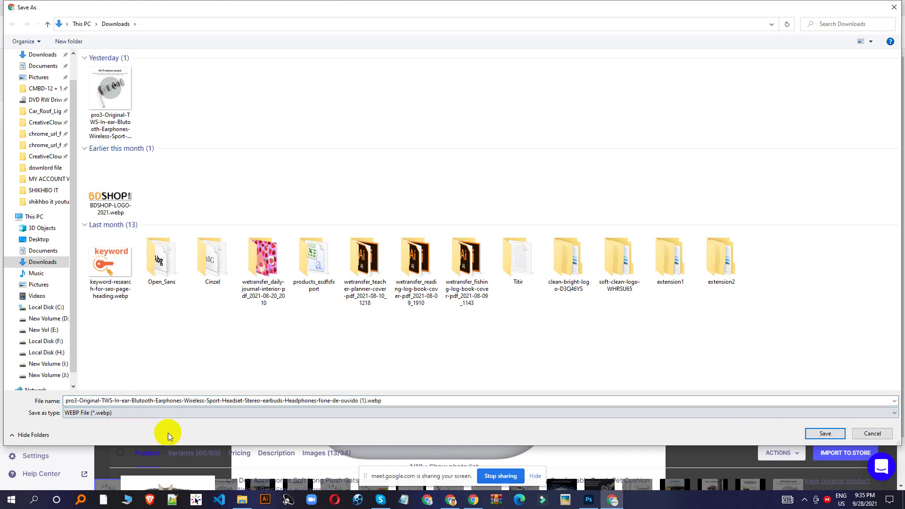
click(122, 414)
click(72, 429)
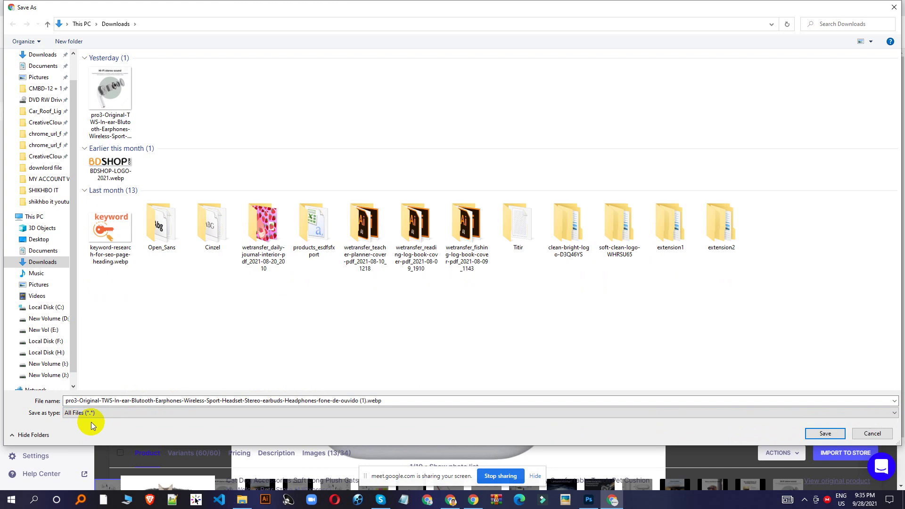
click(388, 400)
drag(370, 400, 425, 402)
text(jpg)
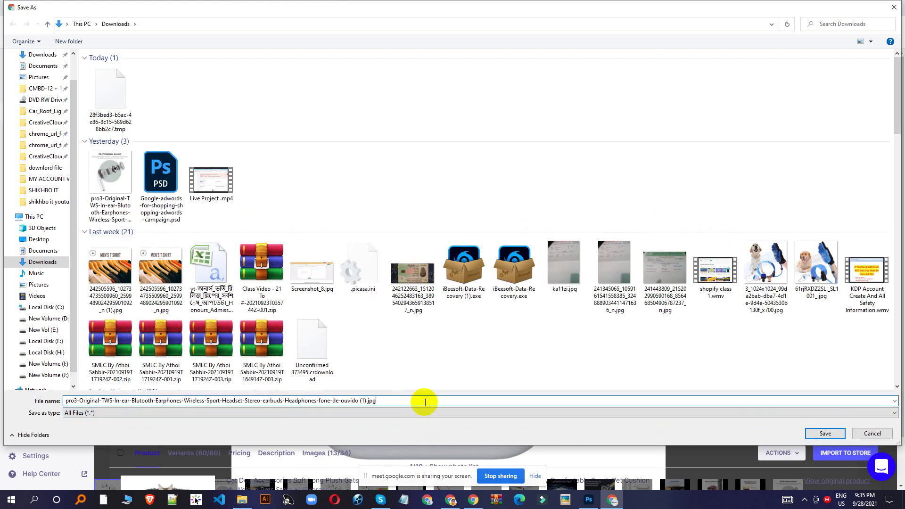
key(Return)
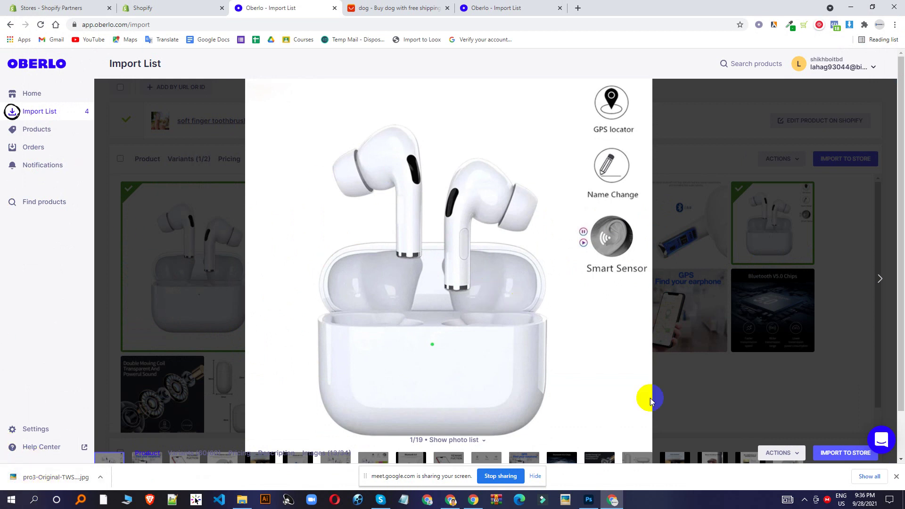
click(805, 503)
click(805, 503)
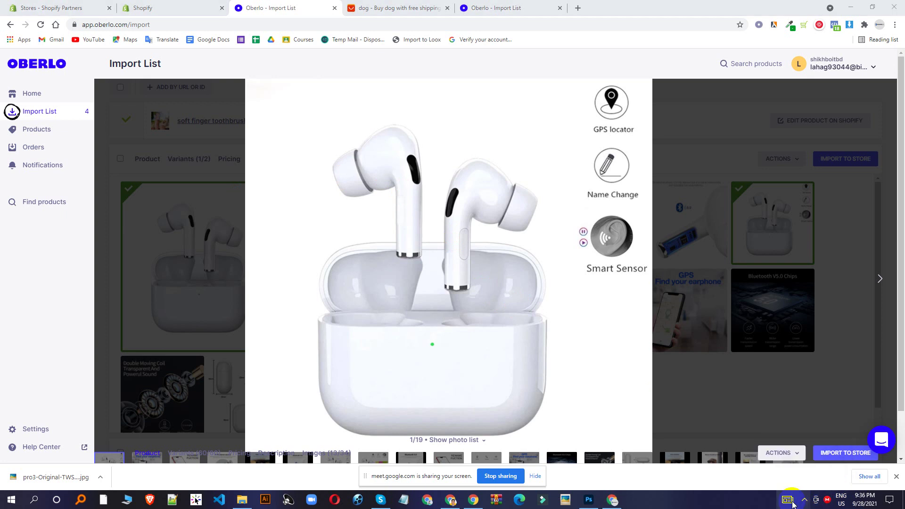
- Search Google for "online photoshop" in a new browser tab and open the Photopea online photo editor
click(578, 8)
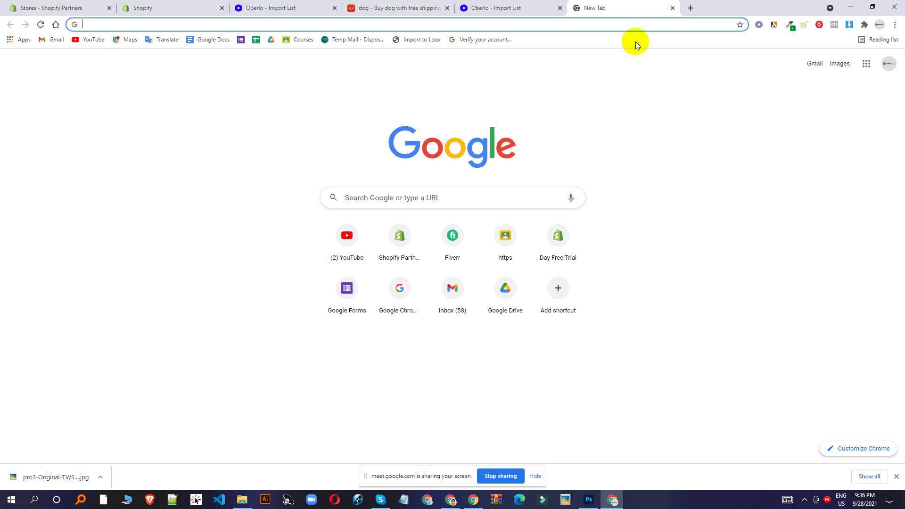
text(o)
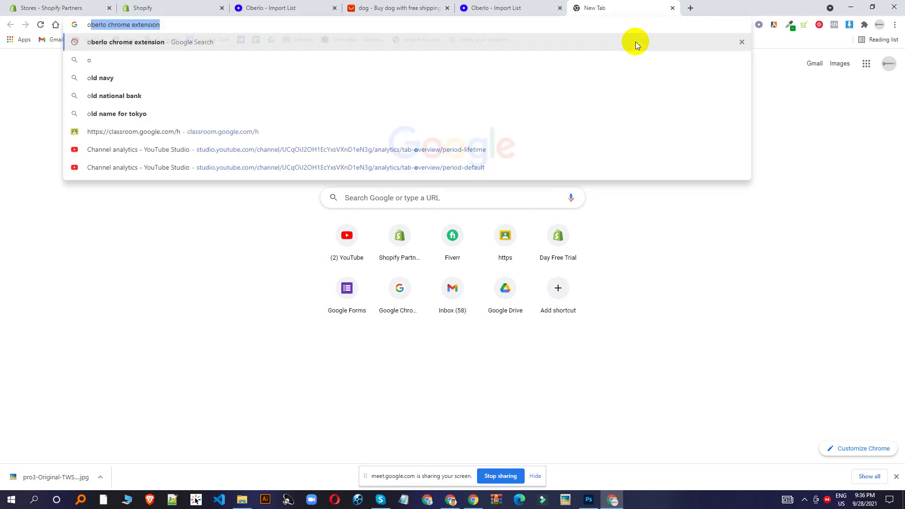
text(ppo)
key(BackSpace)
key(BackSpace)
key(BackSpace)
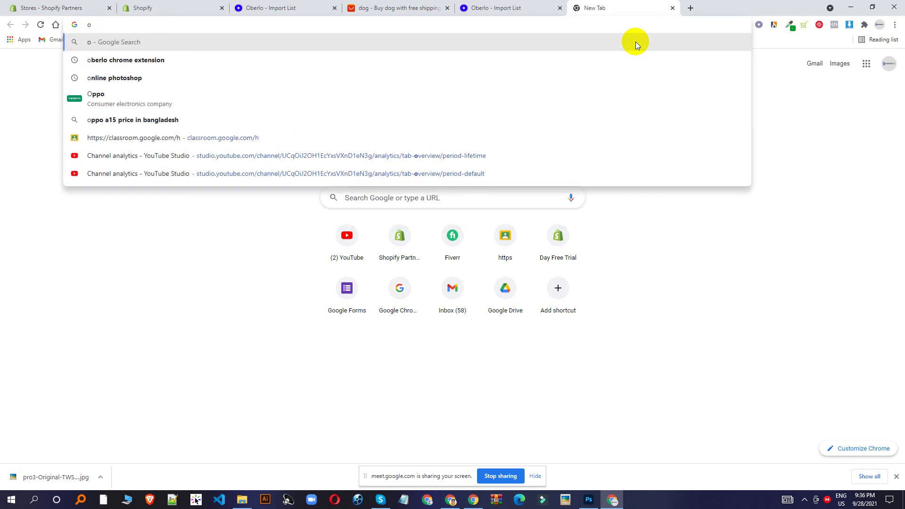
text(nline)
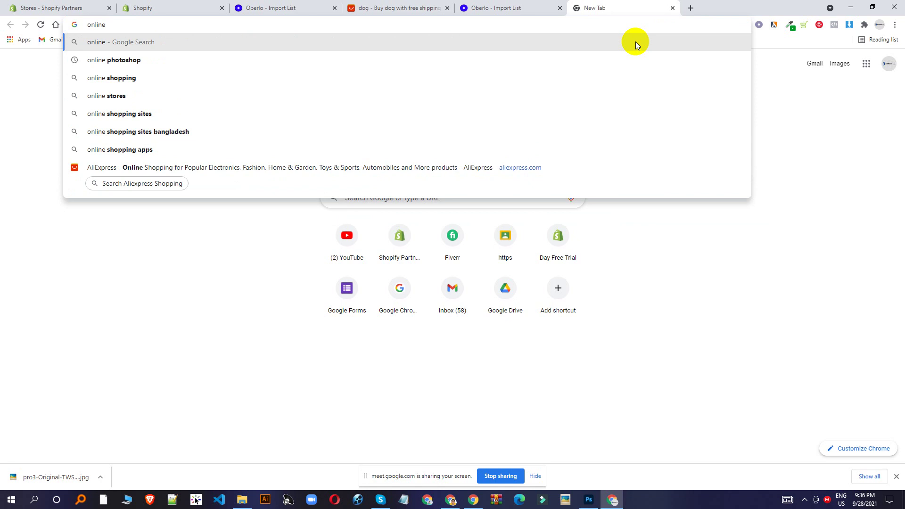
click(123, 55)
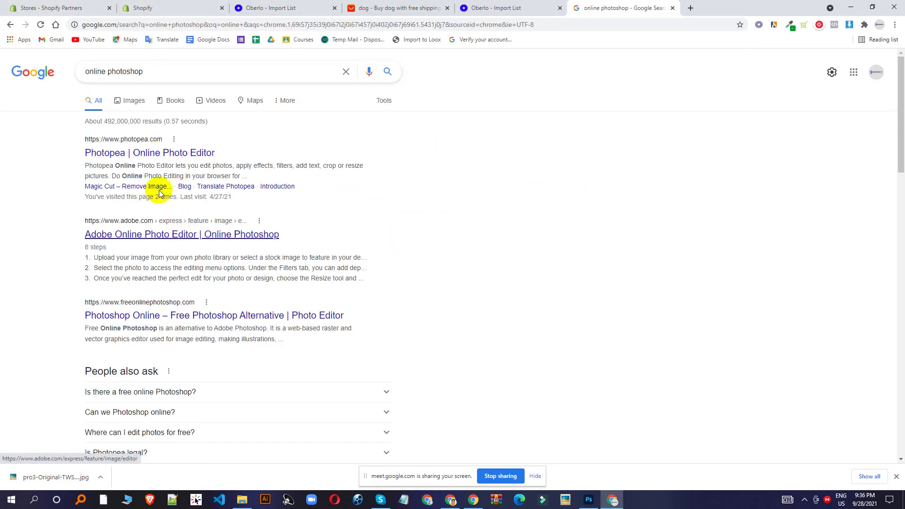
click(158, 155)
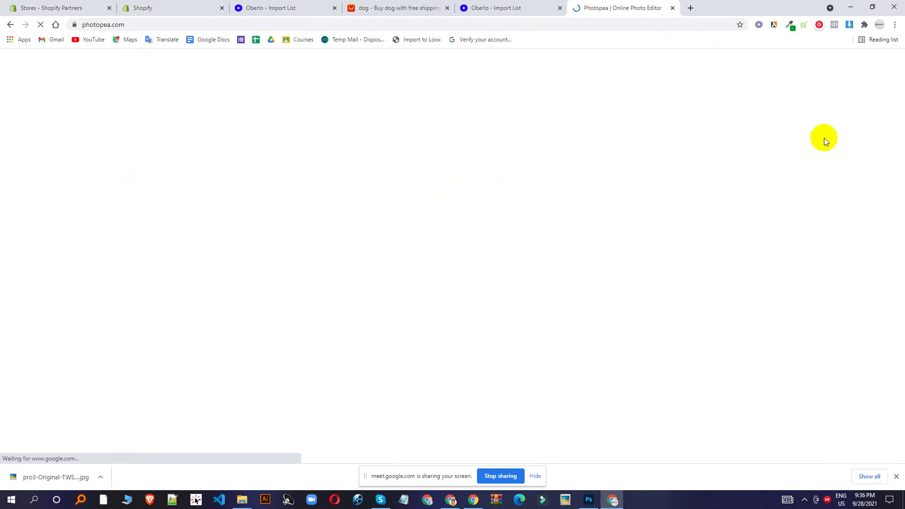
click(486, 7)
click(611, 5)
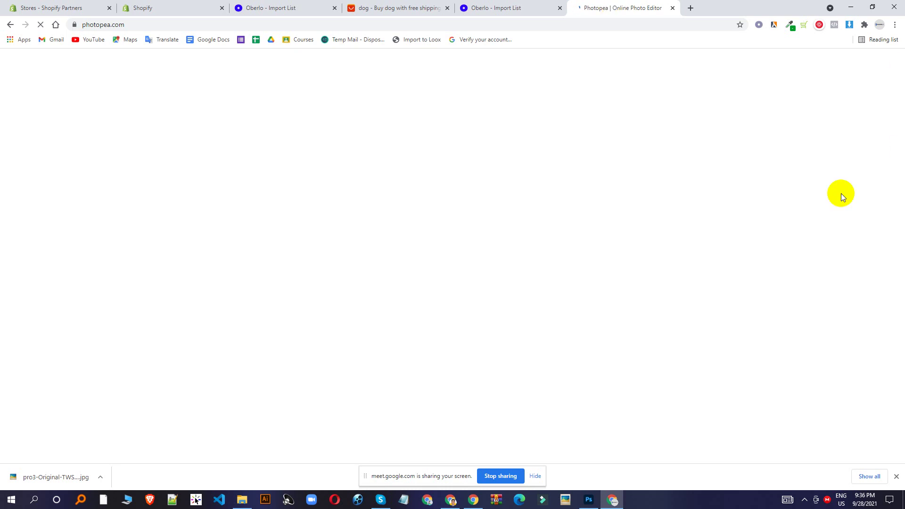
click(44, 27)
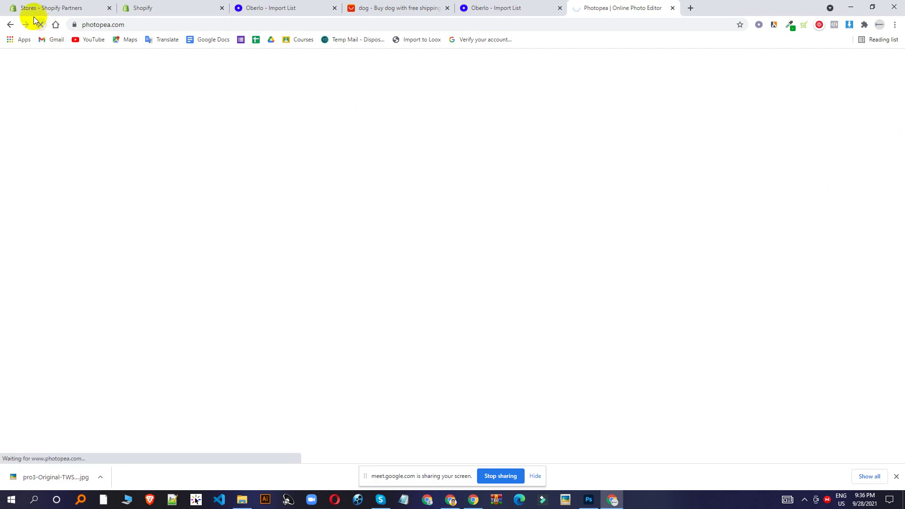
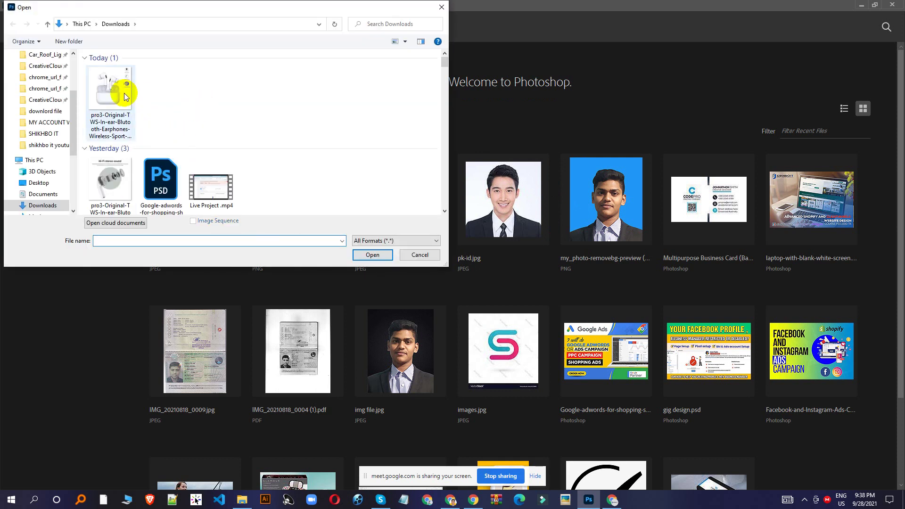
- Try to open the saved earphones JPG from Downloads in Adobe Photoshop
double_click(120, 98)
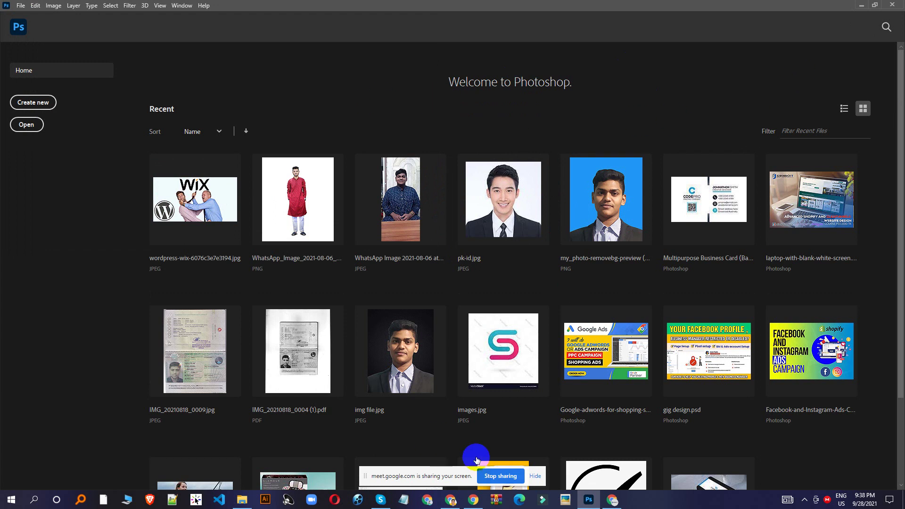
click(861, 7)
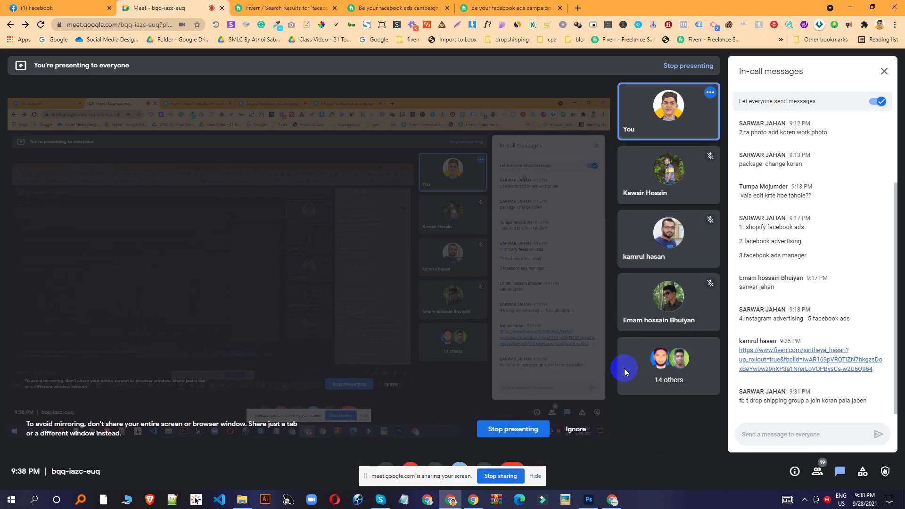
mouse_move(589, 503)
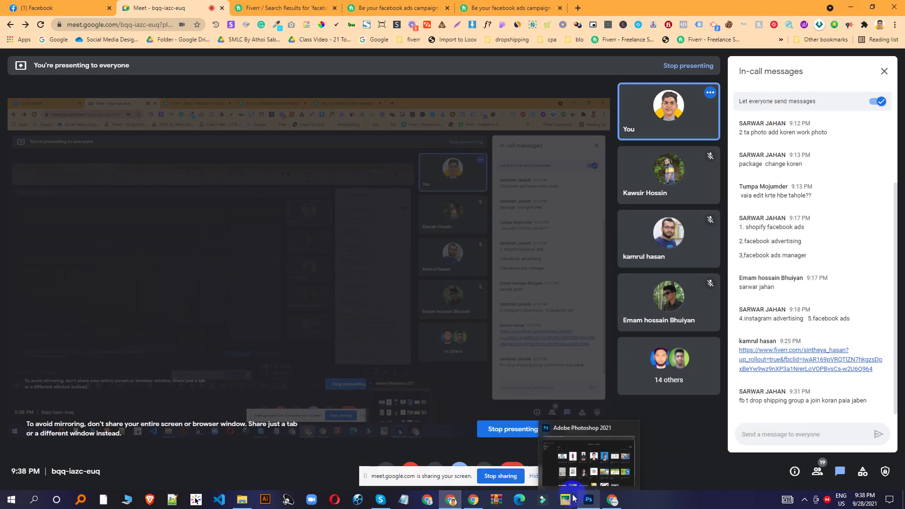
click(242, 500)
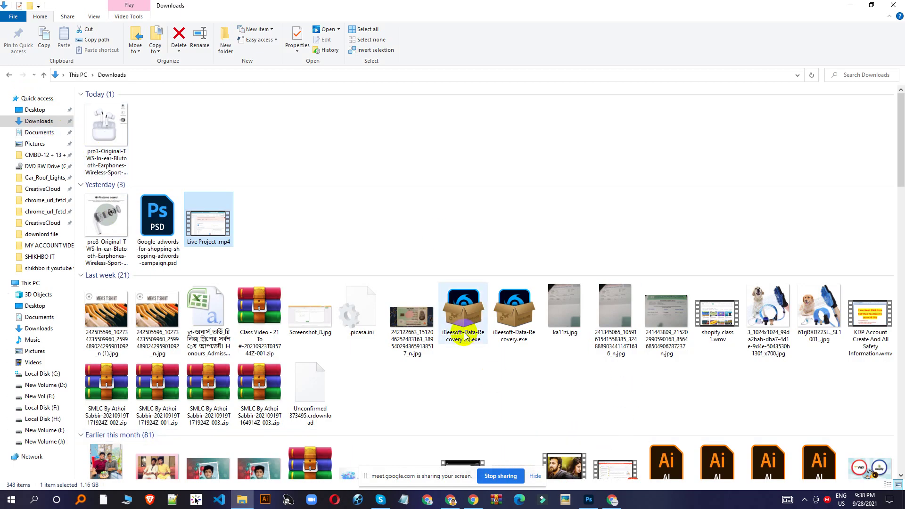
click(105, 124)
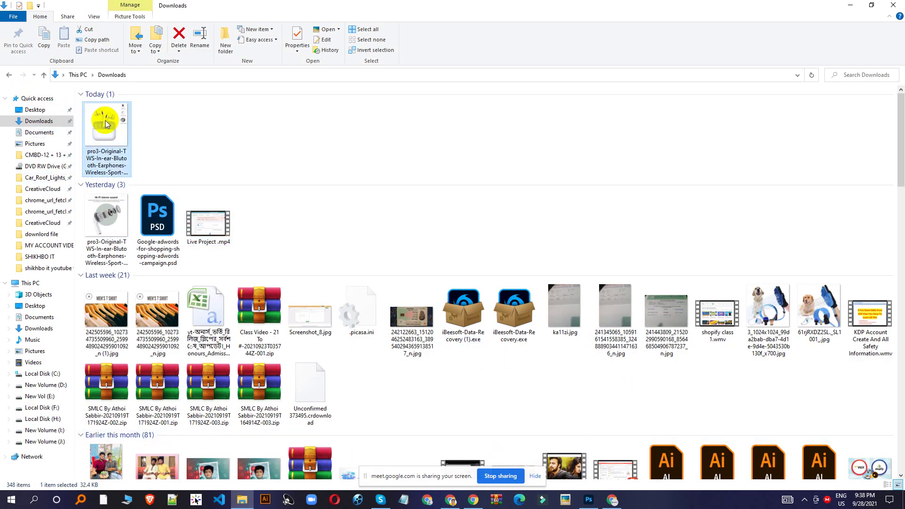
drag(106, 129, 35, 100)
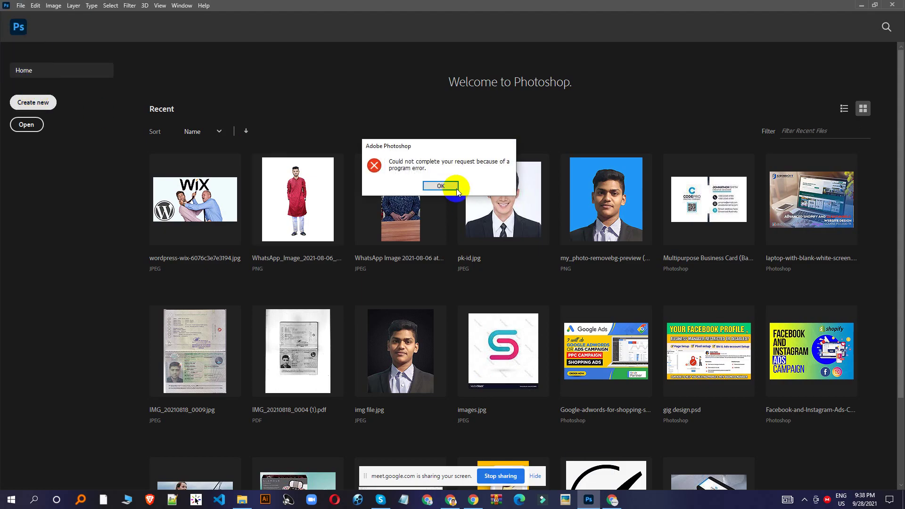
click(453, 189)
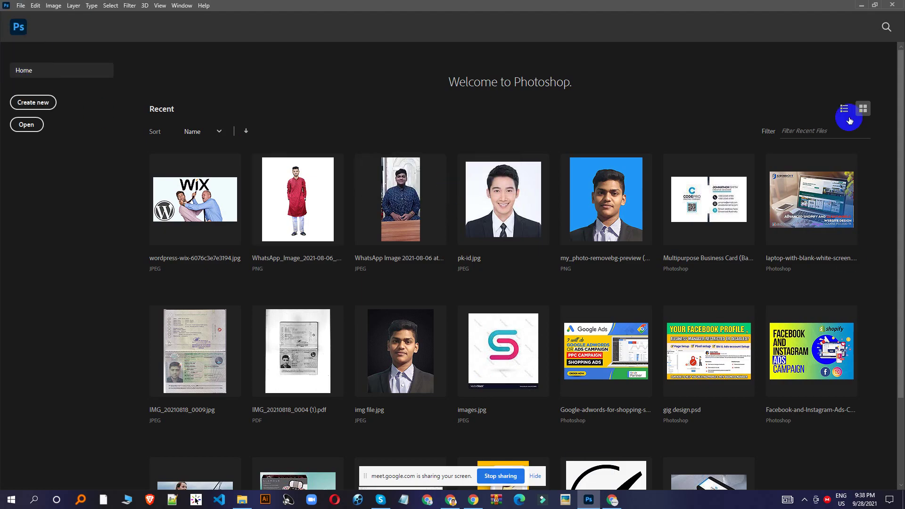
- Switch to Photopea in the browser and open the saved earphones JPG from Downloads
click(619, 501)
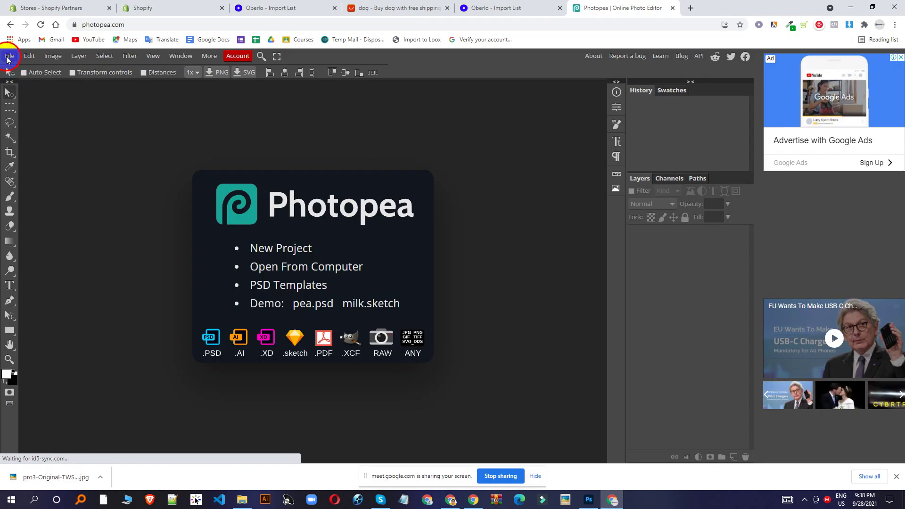
click(9, 56)
click(37, 85)
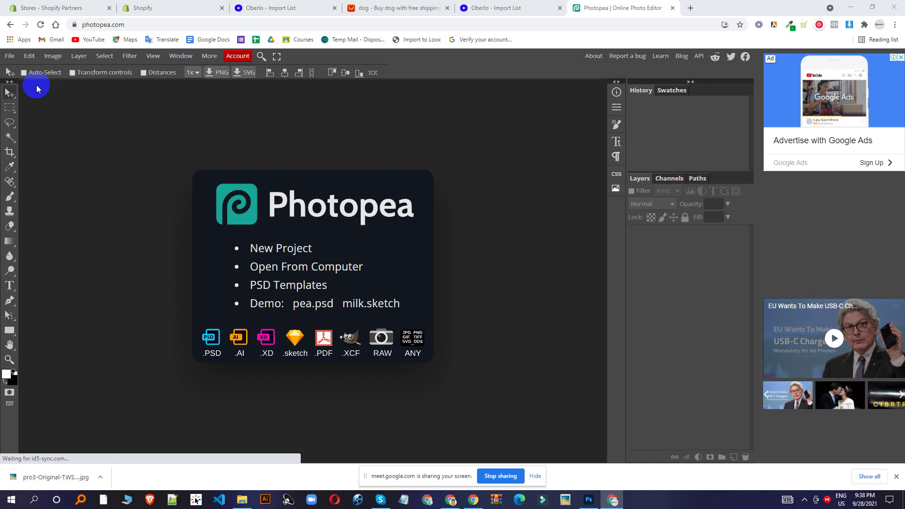
click(117, 98)
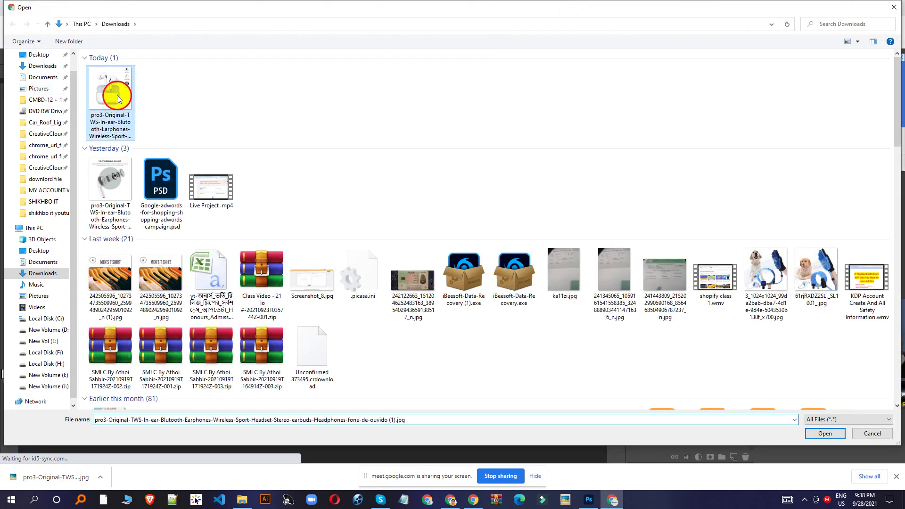
double_click(117, 98)
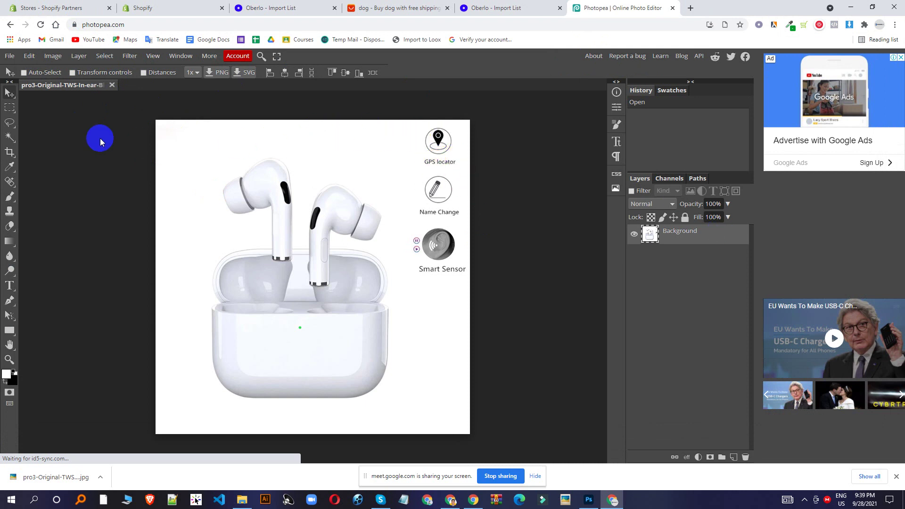
- Select the GPS locator, Name Change and Smart Sensor icons with a rectangular selection and fill it with white to erase them
click(13, 92)
click(11, 108)
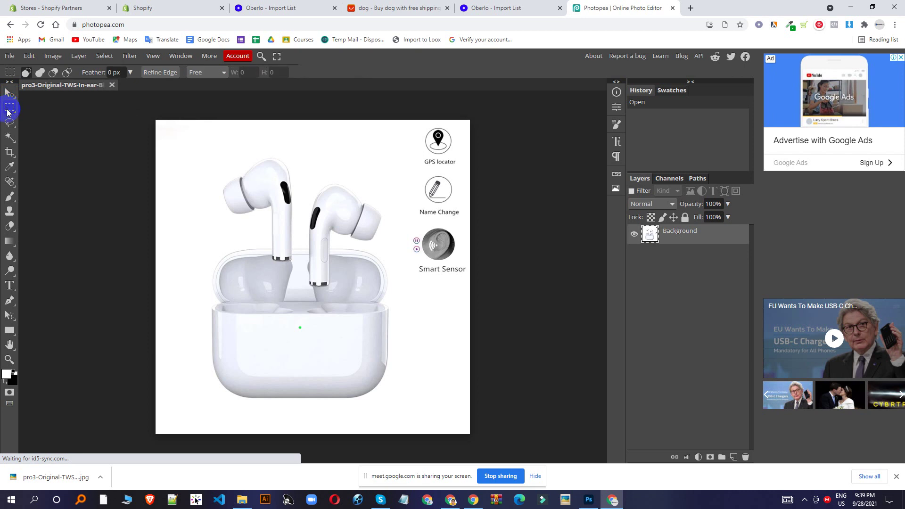
drag(402, 127, 466, 276)
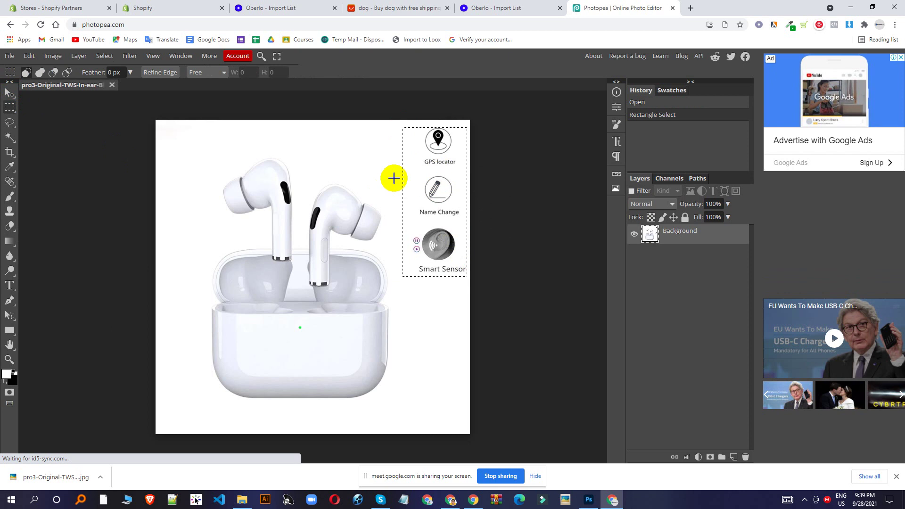
key(i)
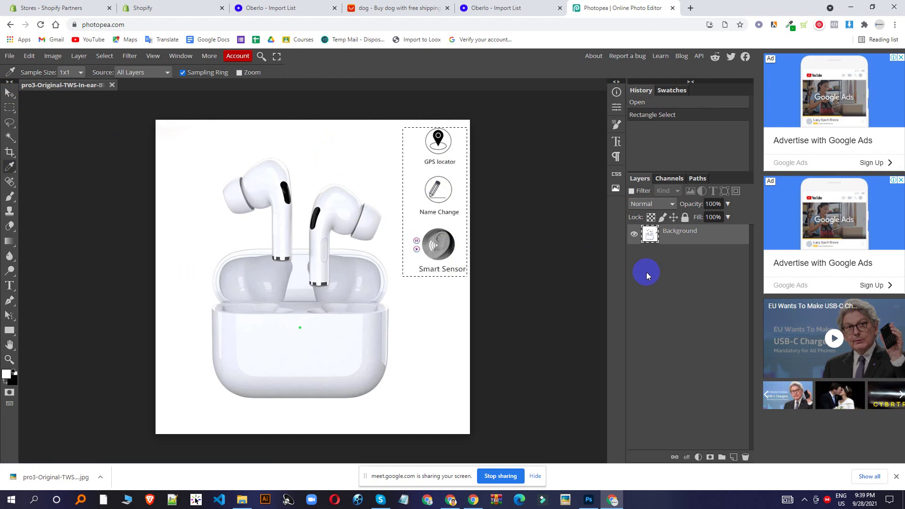
key(alt+BackSpace)
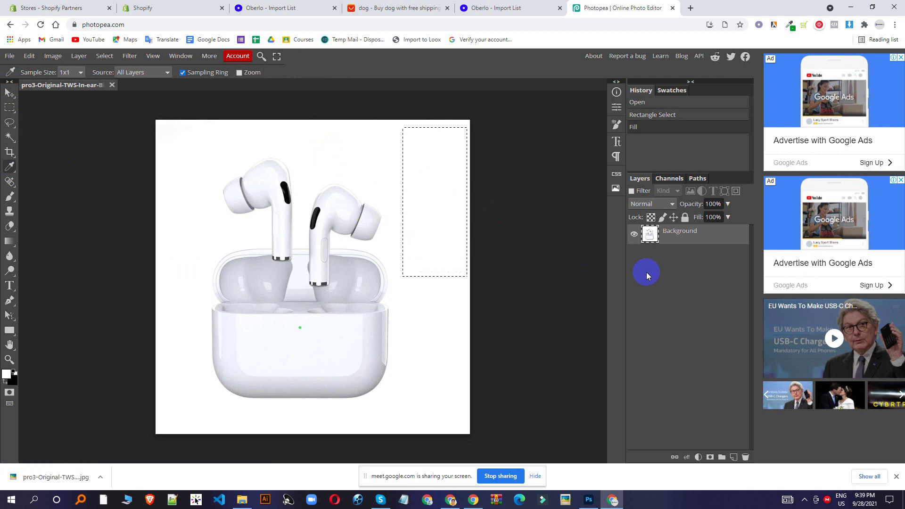
click(6, 384)
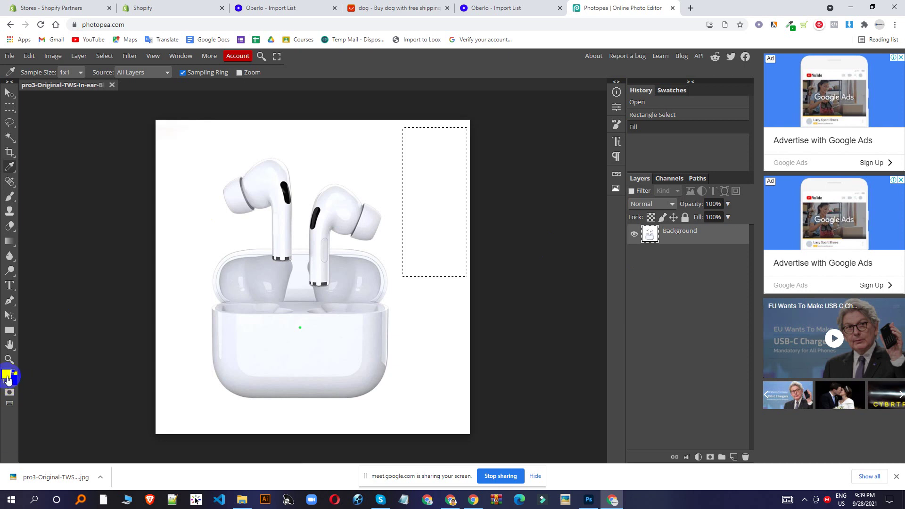
click(14, 373)
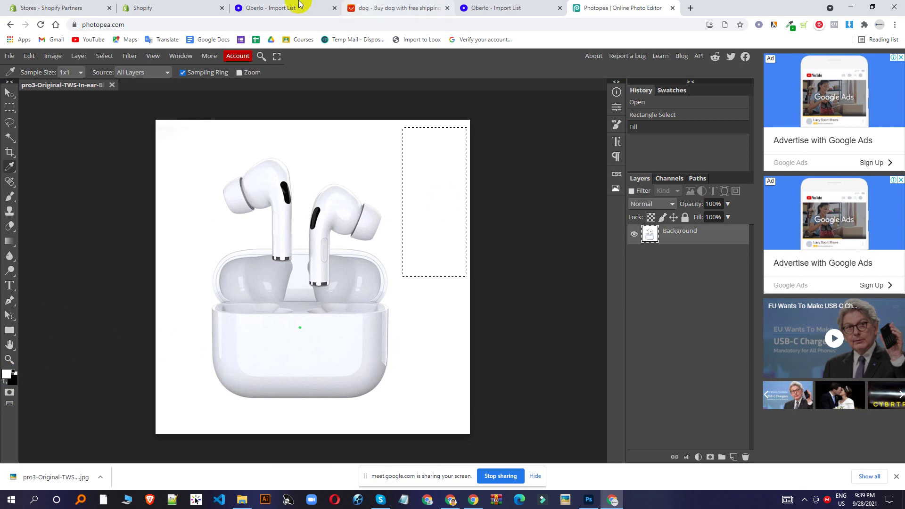
click(452, 500)
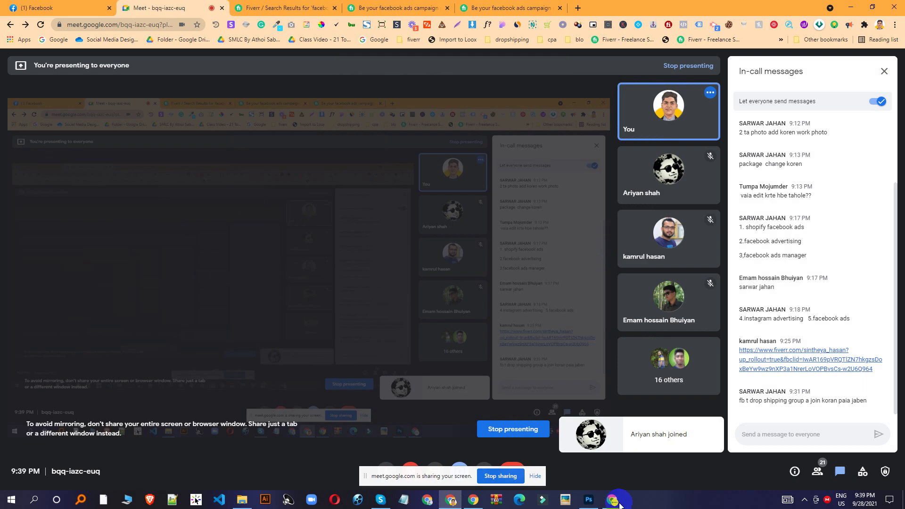
click(617, 502)
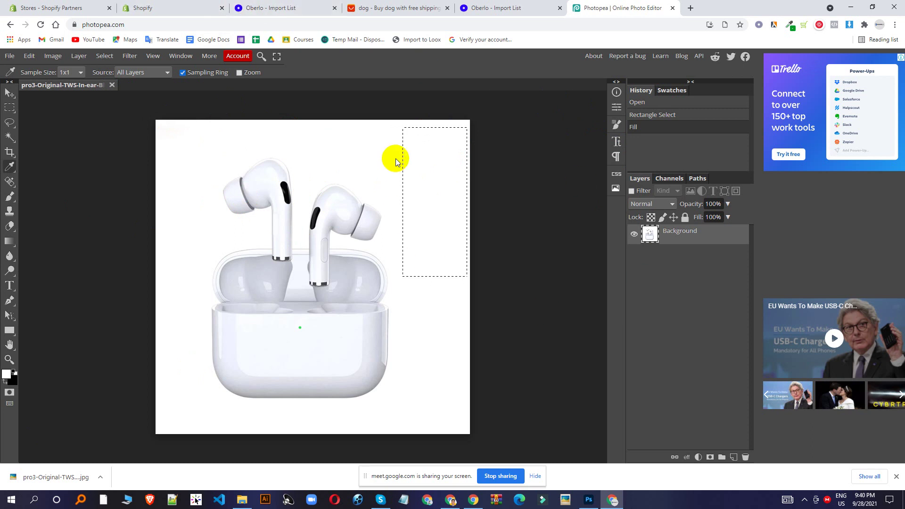
- Search Google for "remove bg" in a new browser tab and open the remove.bg background remover
click(692, 8)
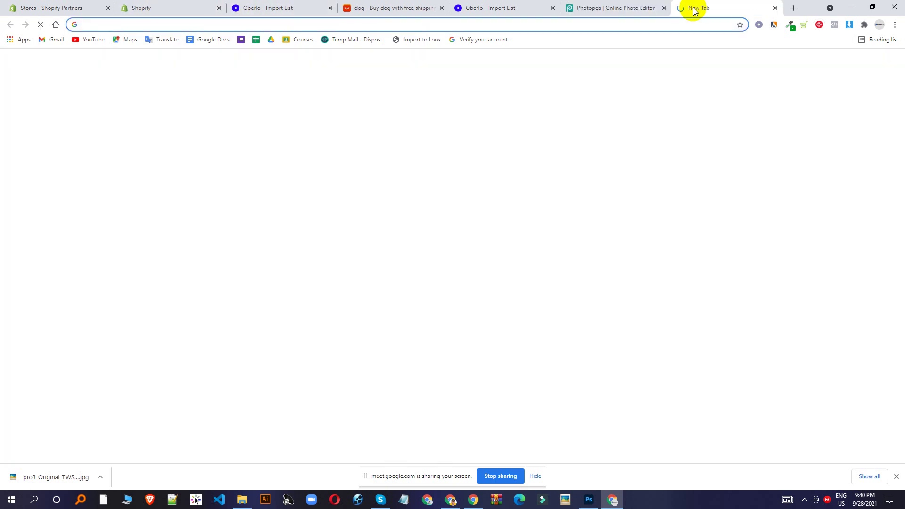
text(remove)
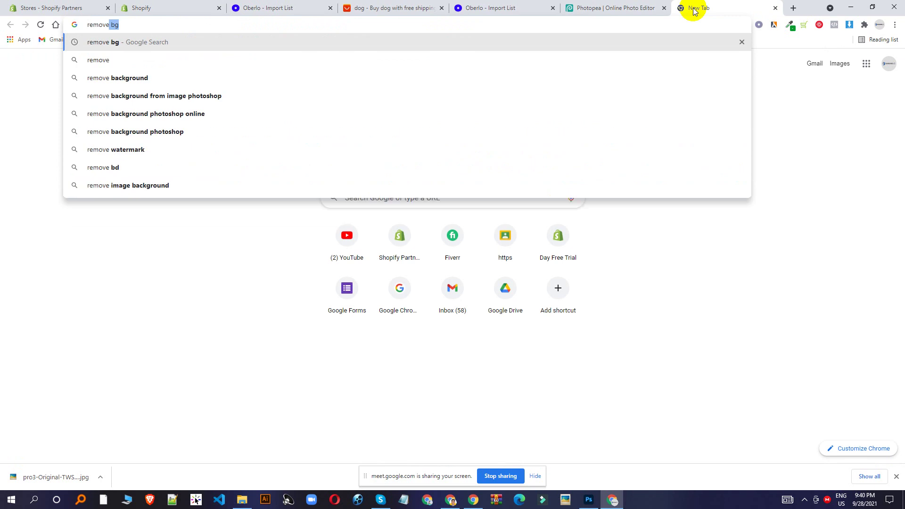
key(Return)
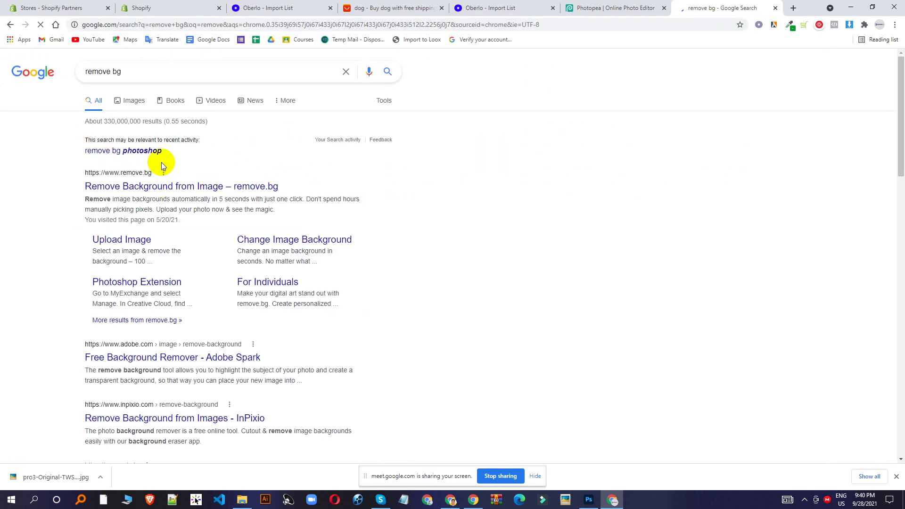
click(160, 185)
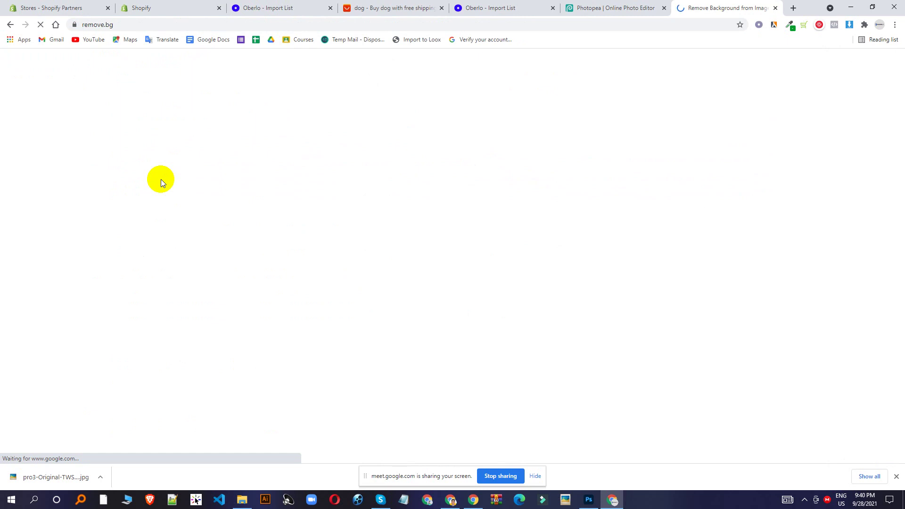
- Try to remove the background of the saved earphones JPG from Downloads, view its original picture and discard the upload
click(595, 247)
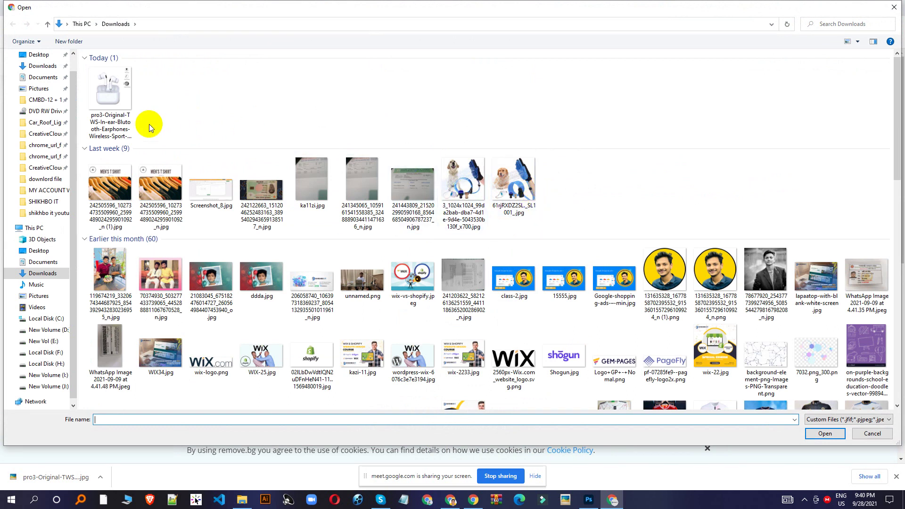
click(127, 112)
double_click(127, 112)
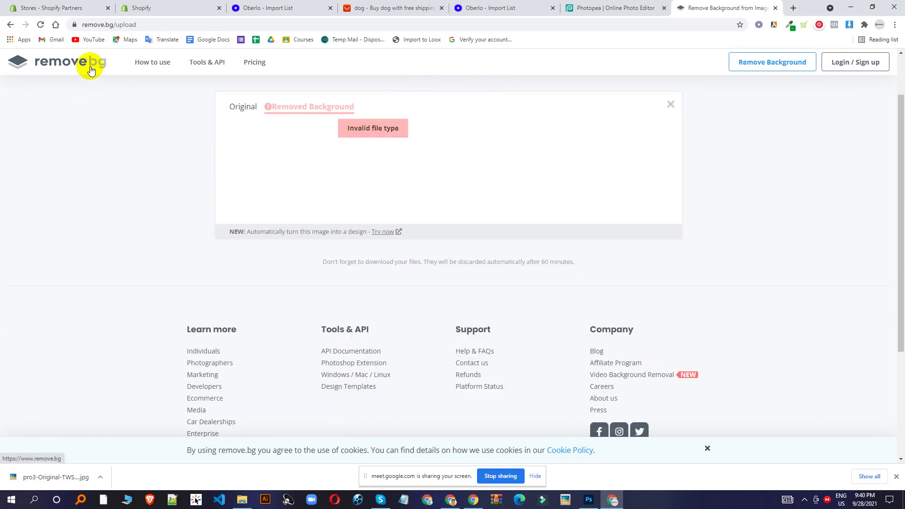
click(248, 107)
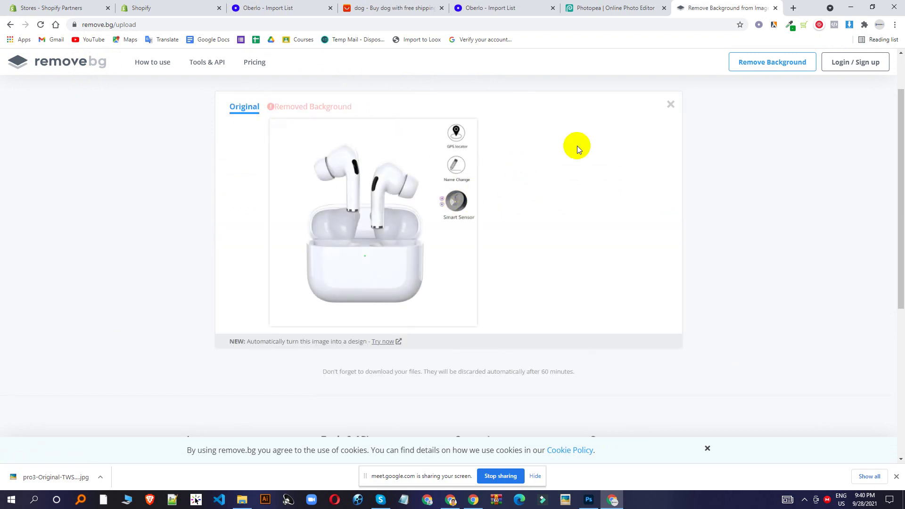
click(671, 104)
- Upload the dog and grooming glove picture 61rjRXDZ2SL._SL1001_.jpg from Downloads for background removal and open the cutout for editing
click(435, 305)
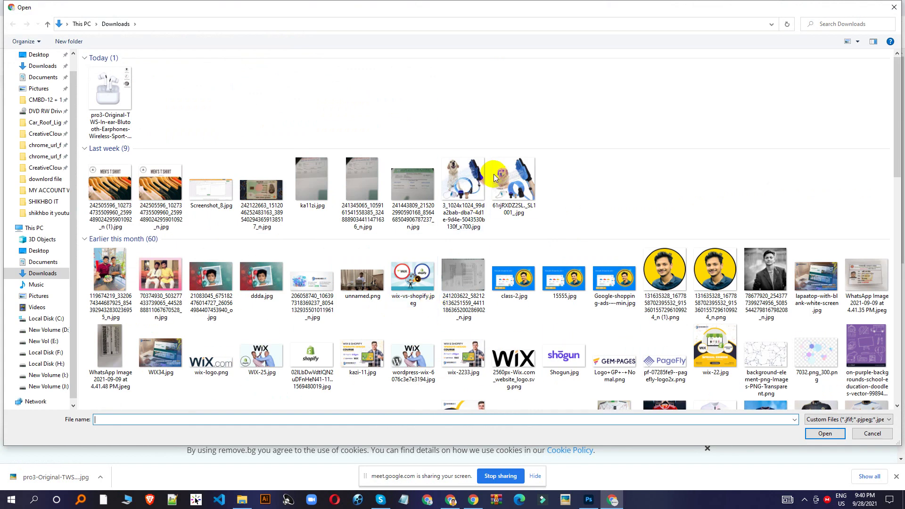
double_click(513, 186)
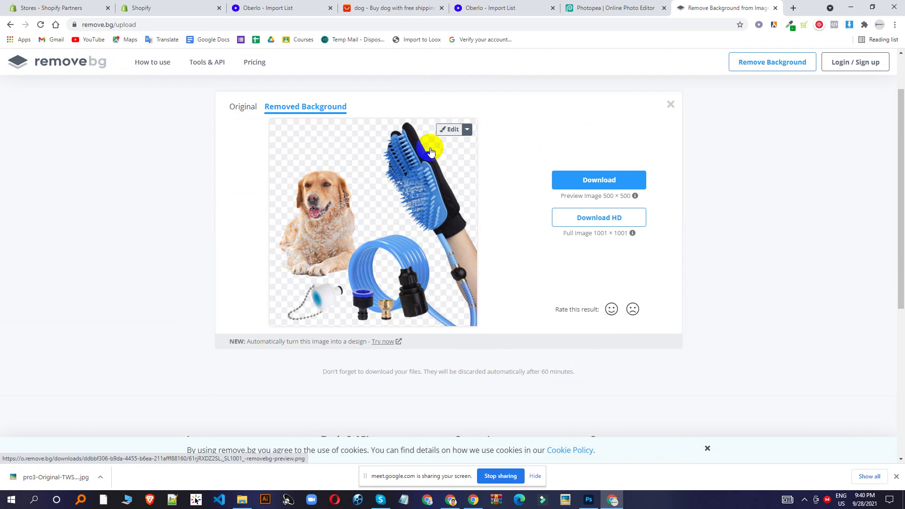
click(443, 132)
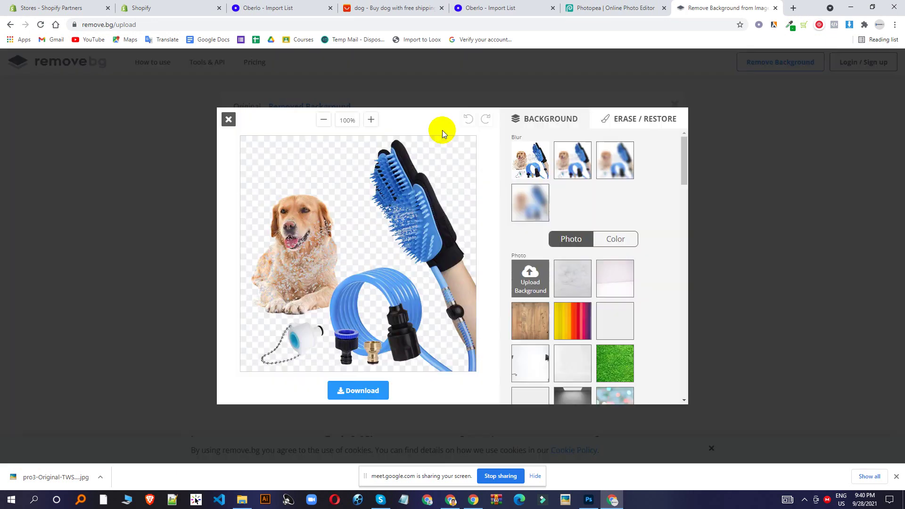
scroll(600, 339, down, 2)
scroll(599, 340, down, 3)
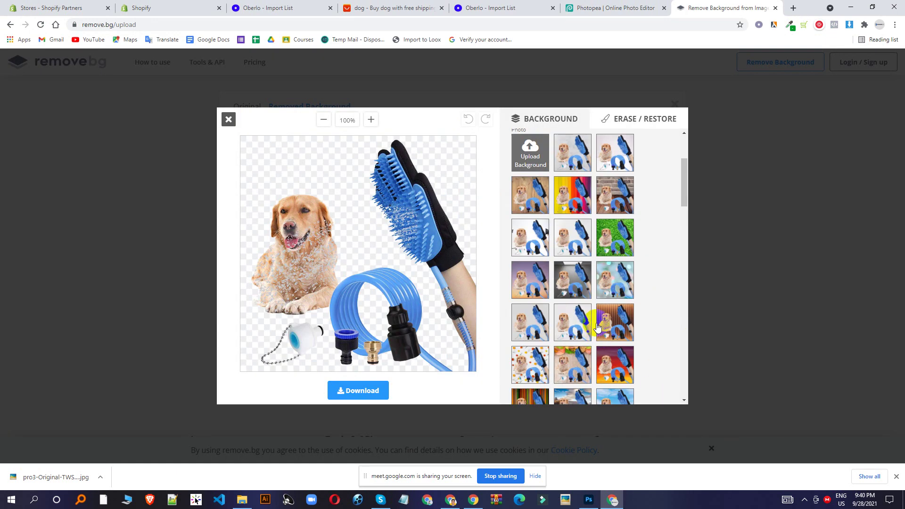
scroll(592, 257, up, 5)
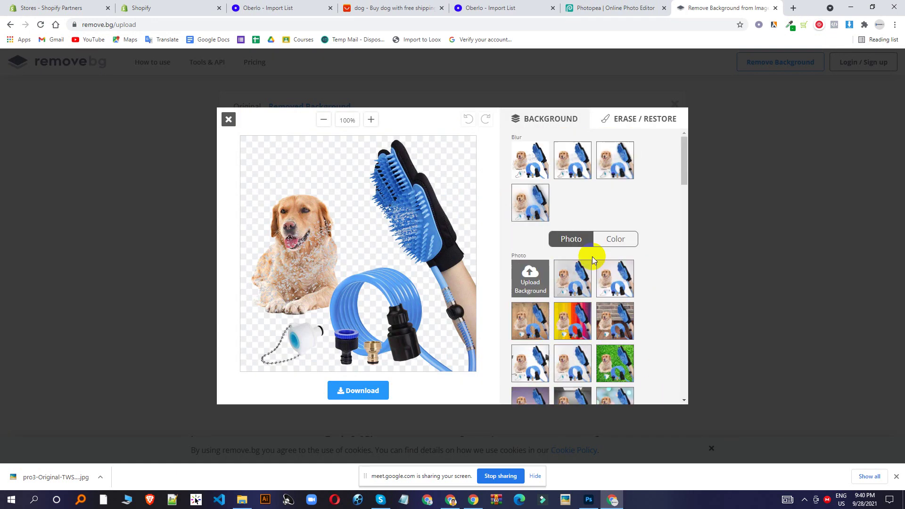
- Give the dog and grooming glove cutout a solid black background colour
click(619, 247)
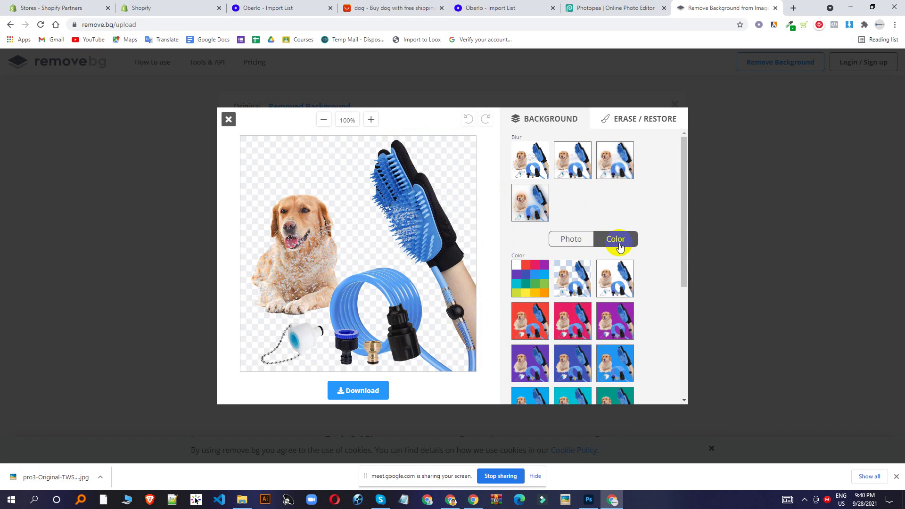
click(544, 280)
click(419, 338)
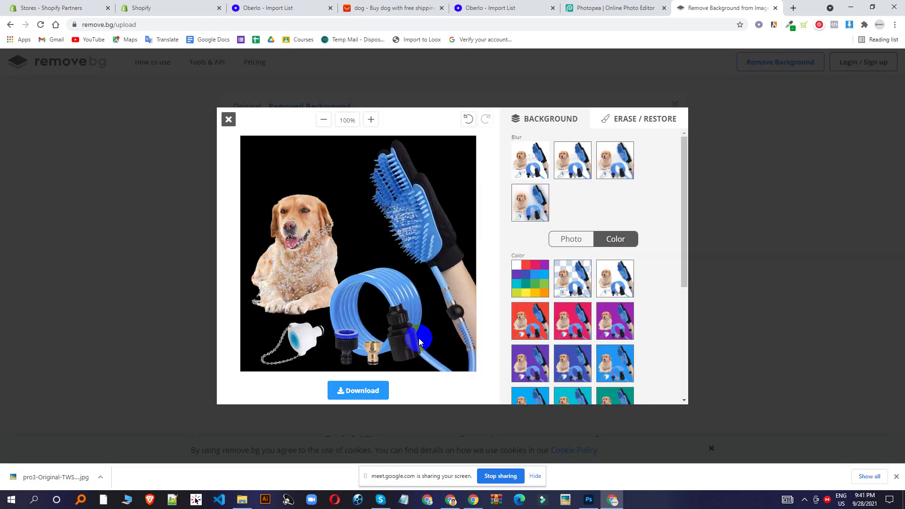
- Set the cutout's background to the preset bright blue colour and download the finished image
click(533, 278)
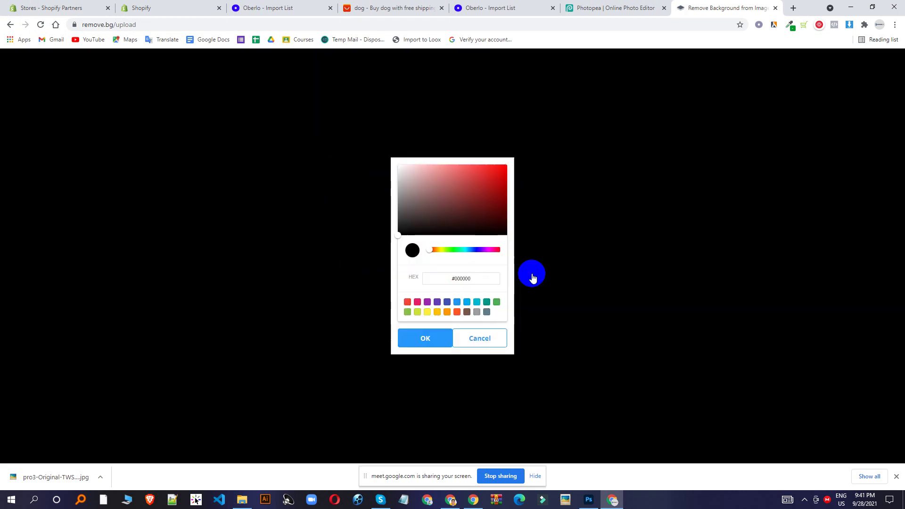
click(456, 304)
click(437, 338)
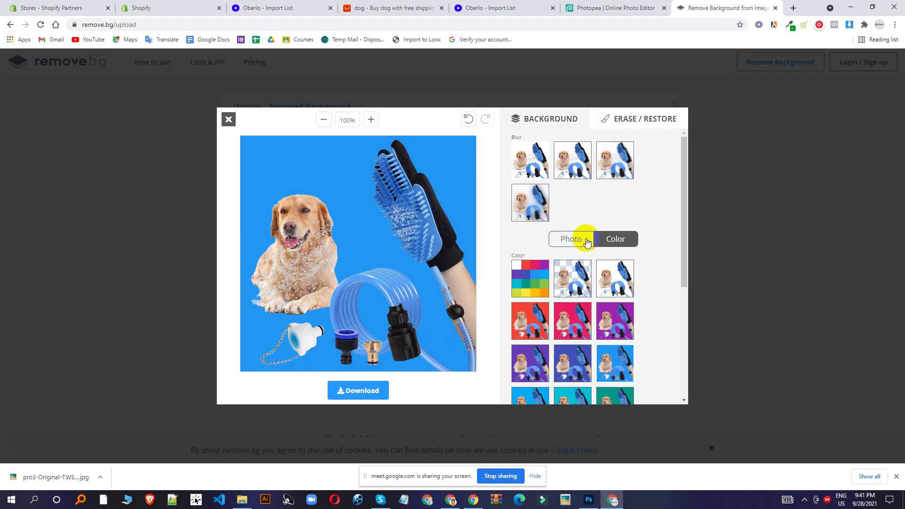
click(364, 390)
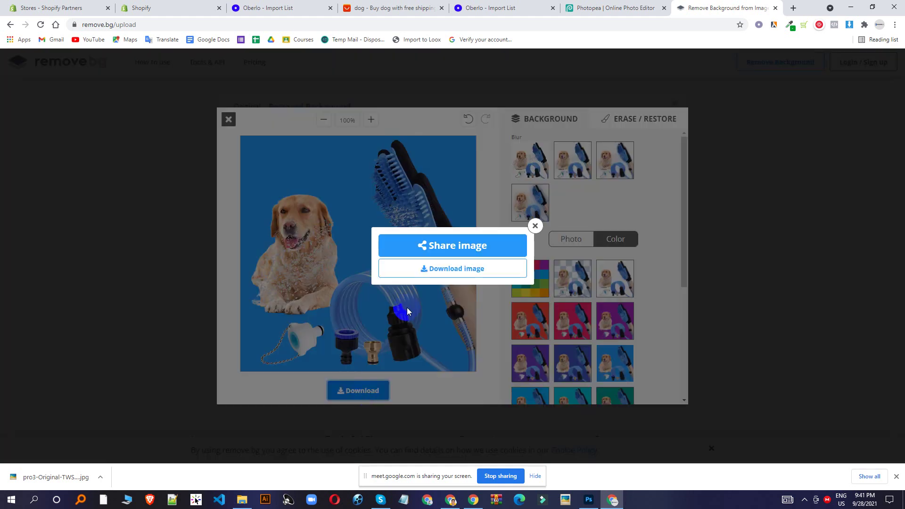
click(434, 268)
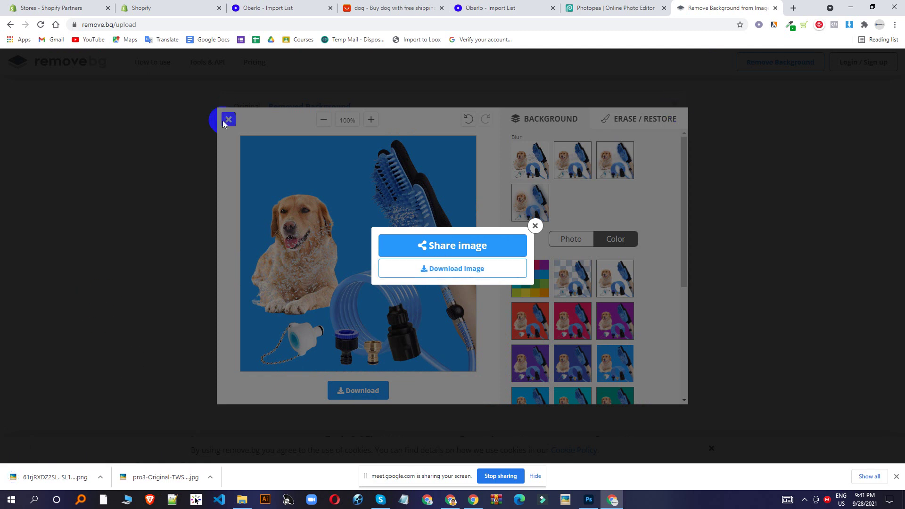
- Switch to the Oberlo import list and include the smaller duplicate earphones-with-case picture in the earphones product's images
click(509, 7)
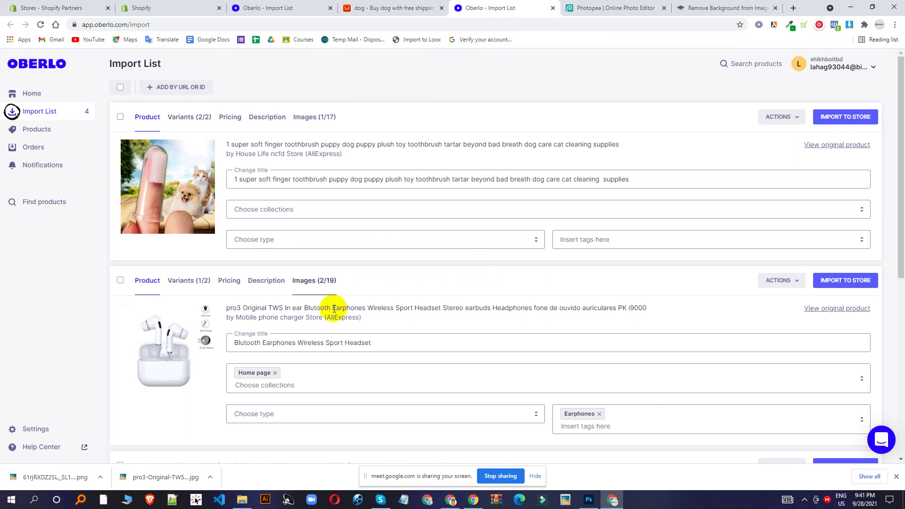
click(237, 5)
click(793, 226)
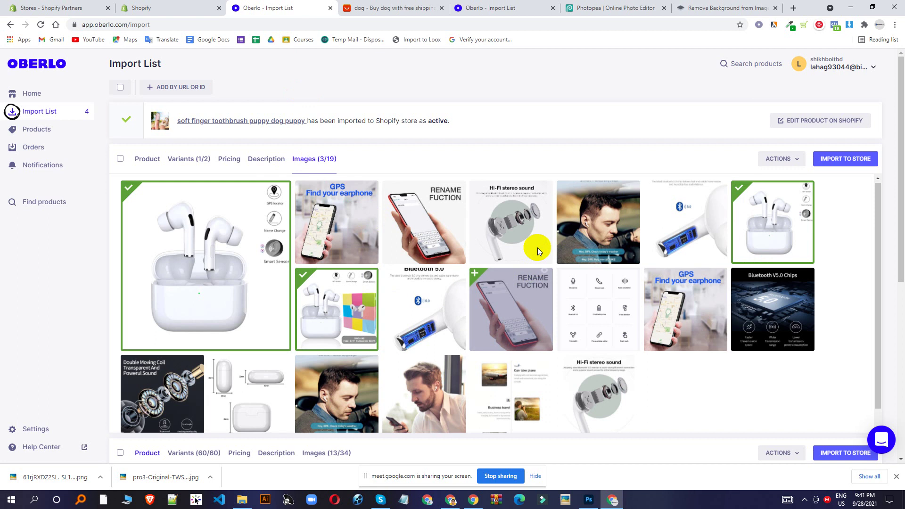
scroll(538, 248, down, 1)
scroll(381, 205, up, 1)
- Check the earphones' description, product details, variants and pricing, and import the product to the Shopify store
click(270, 168)
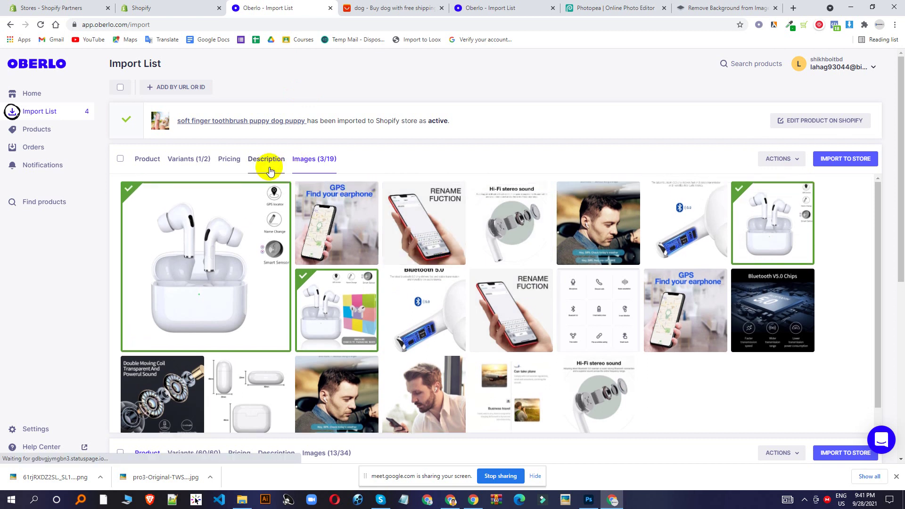
click(229, 159)
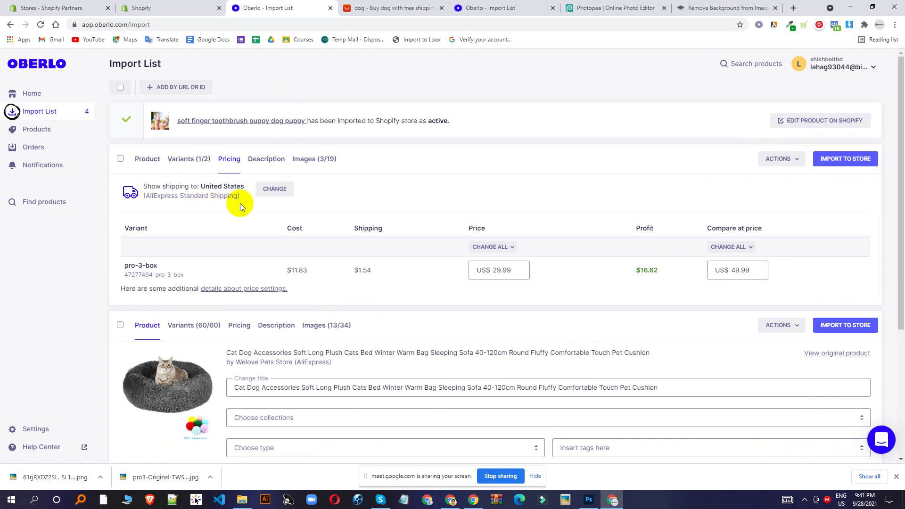
click(149, 159)
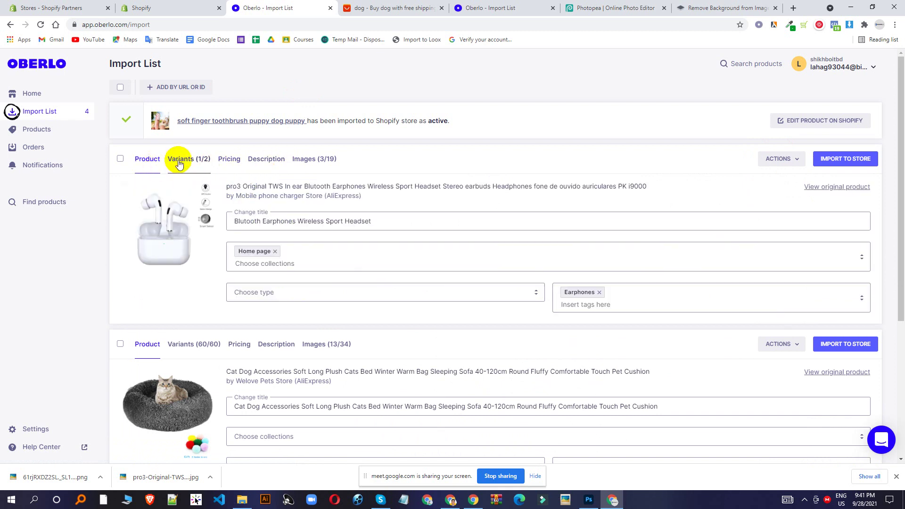
click(179, 163)
click(224, 160)
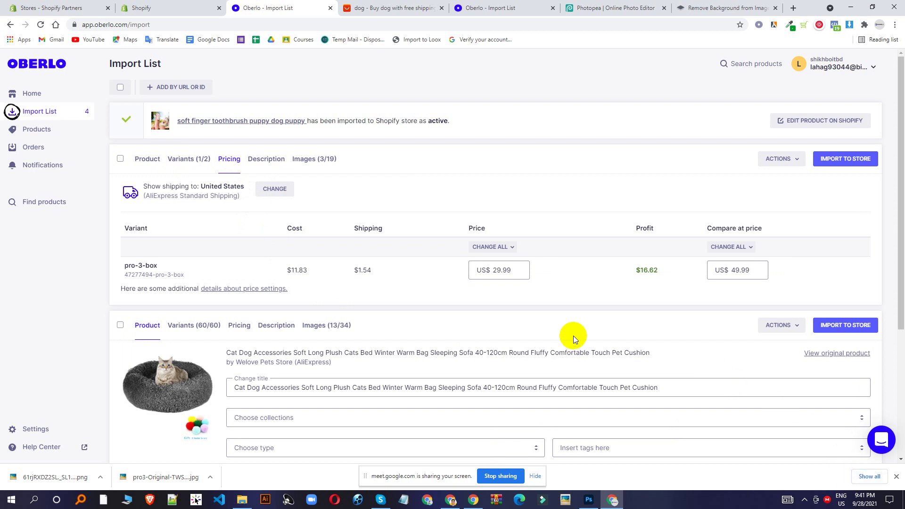
click(851, 164)
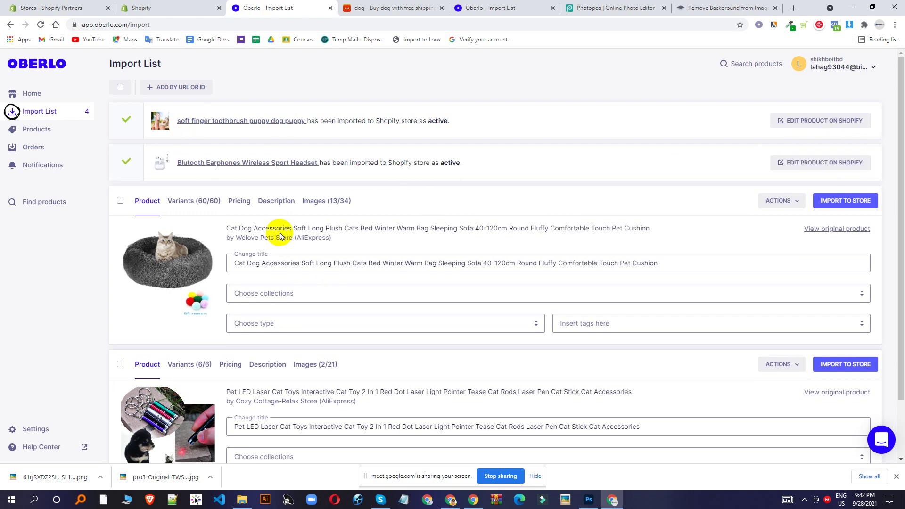
- Review the long title of the plush pet bed product, highlighting its trailing words from "Warm Bag Sleeping Sofa" onward
click(354, 260)
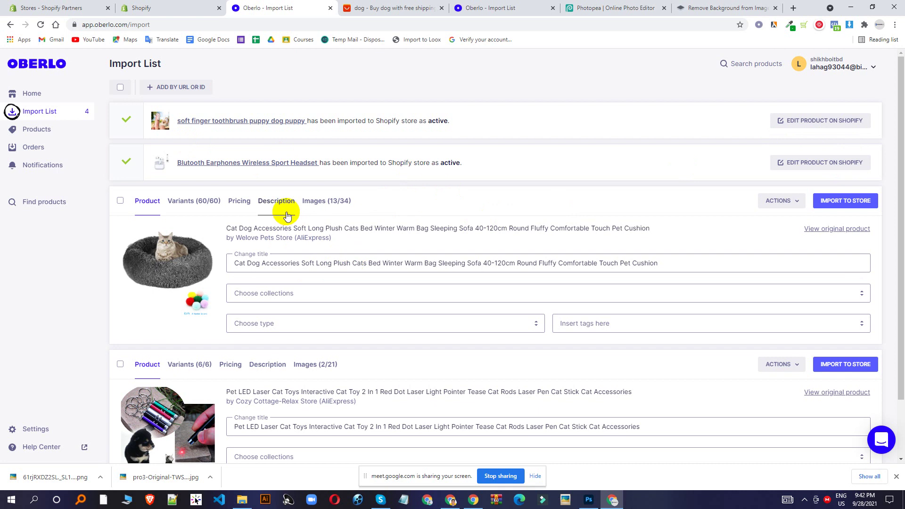
scroll(288, 202, down, 1)
scroll(302, 198, up, 1)
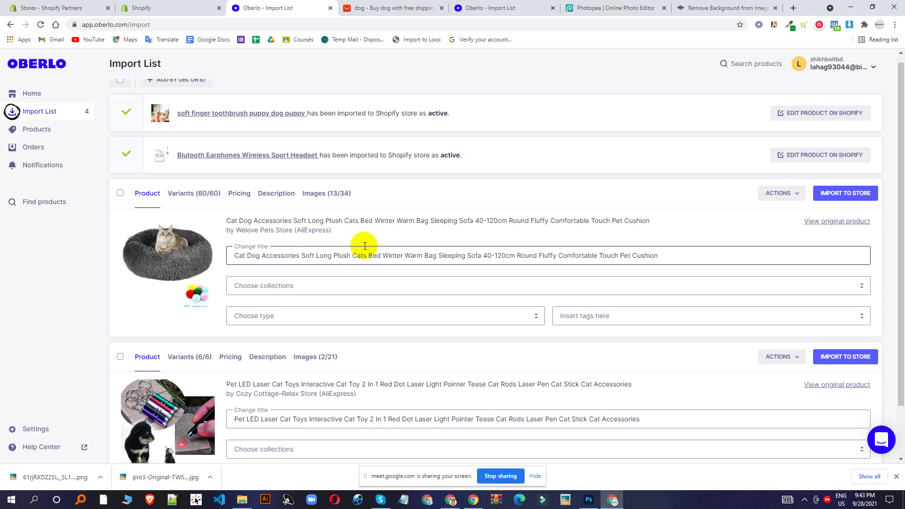
scroll(359, 265, down, 2)
scroll(348, 242, up, 2)
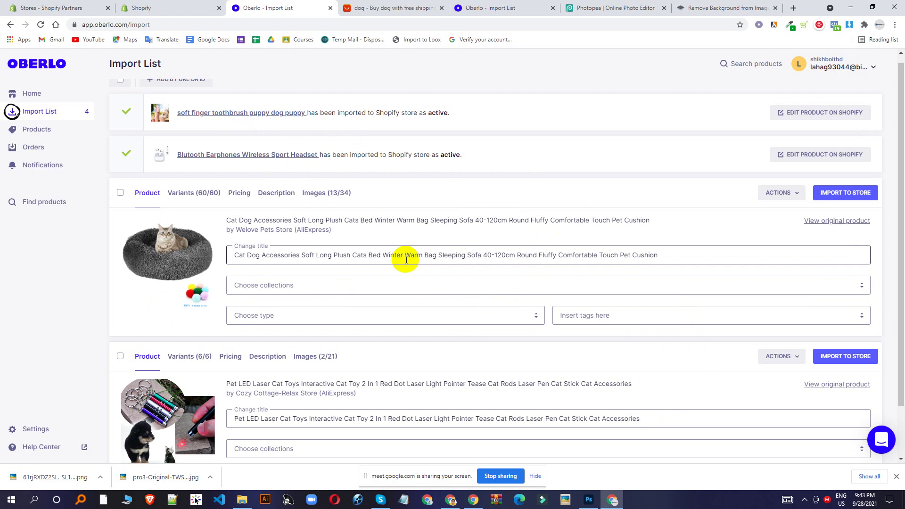
drag(405, 256, 760, 271)
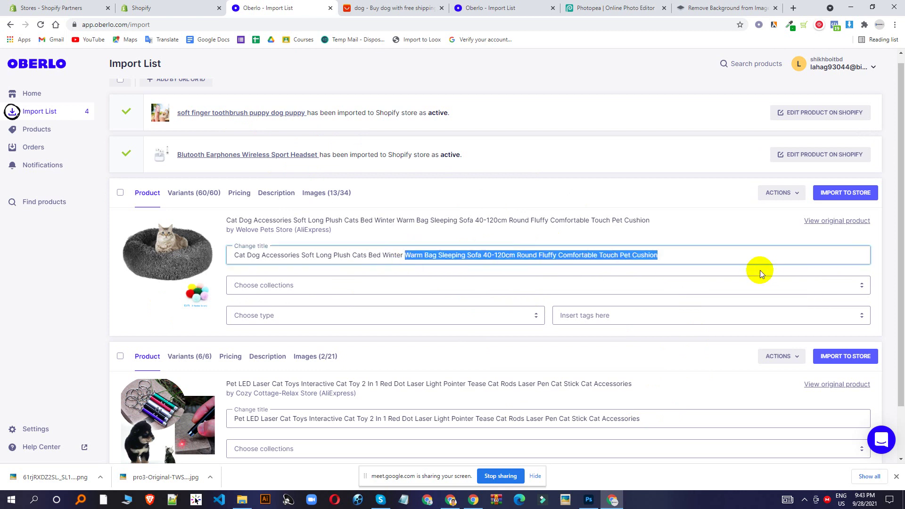
drag(673, 255, 396, 253)
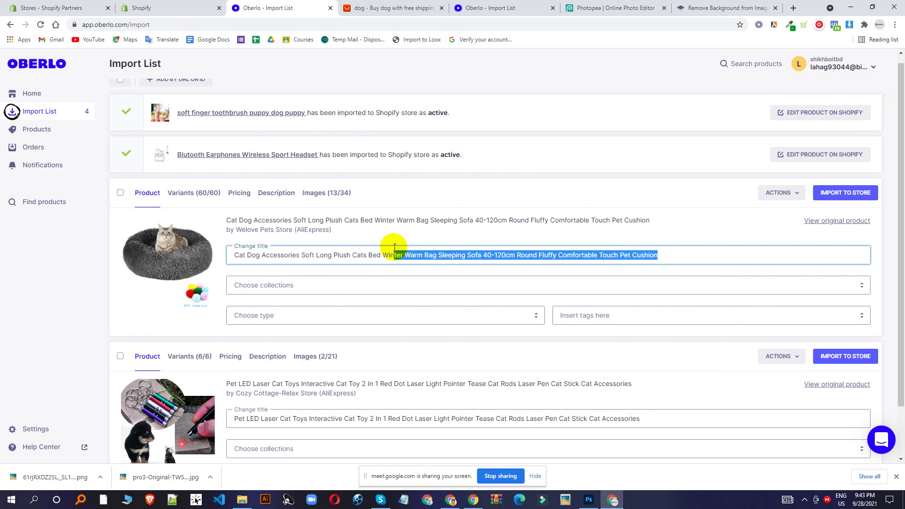
click(367, 254)
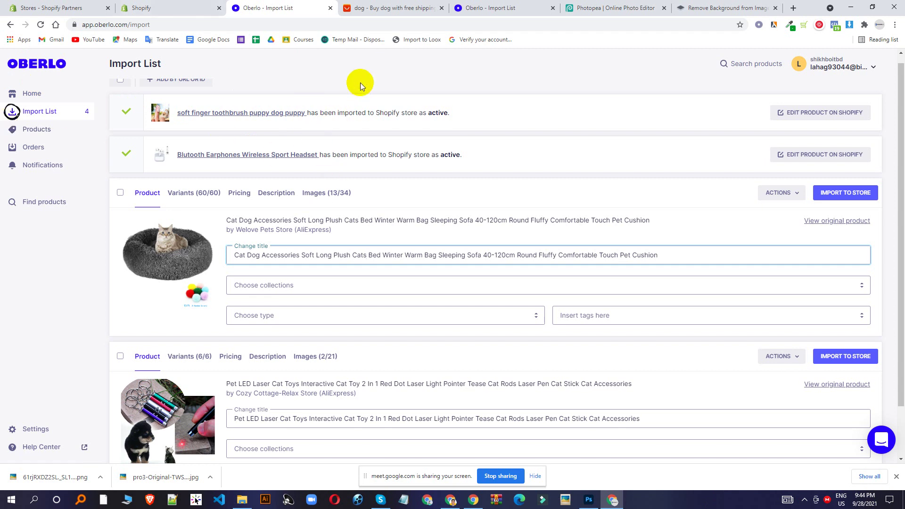
- Switch to the AliExpress search results for "dog" and look through the listed products
click(386, 8)
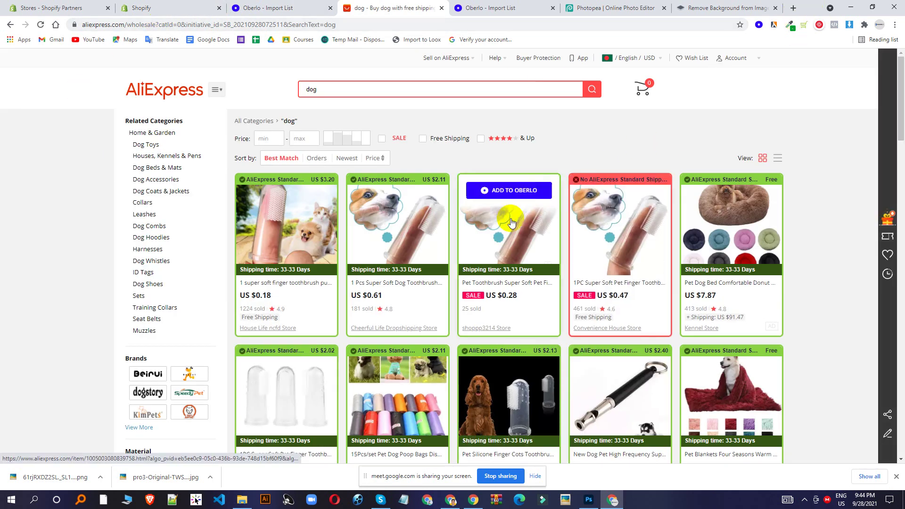
scroll(518, 215, down, 10)
scroll(807, 174, down, 3)
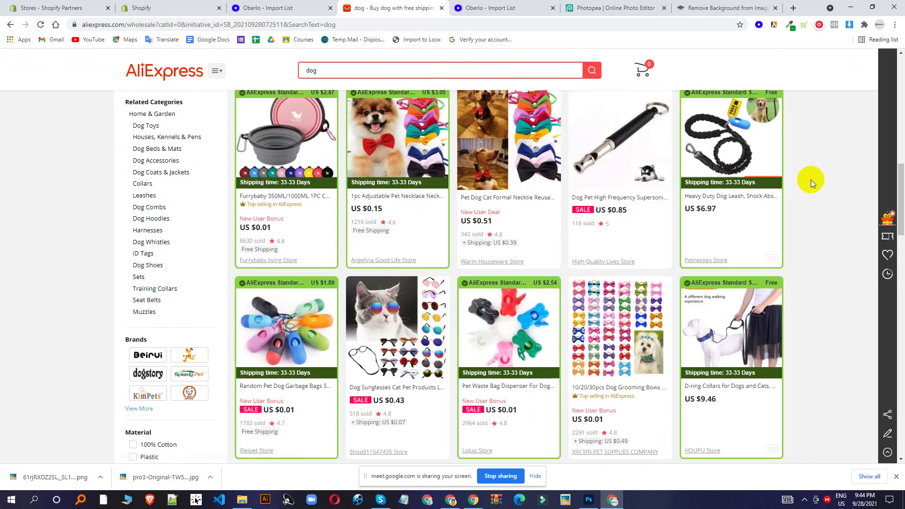
mouse_move(775, 187)
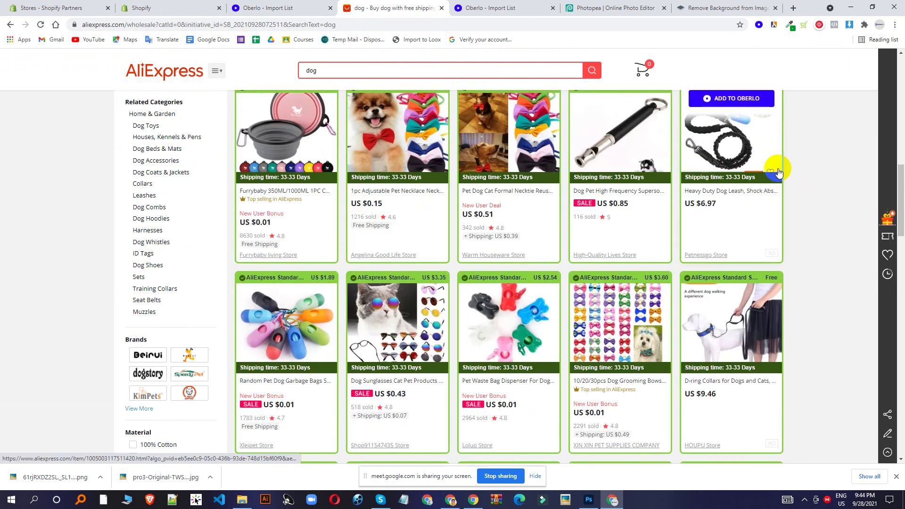
scroll(787, 123, up, 10)
- Search the web for "aliexpress image downloader" in a separate page
click(794, 8)
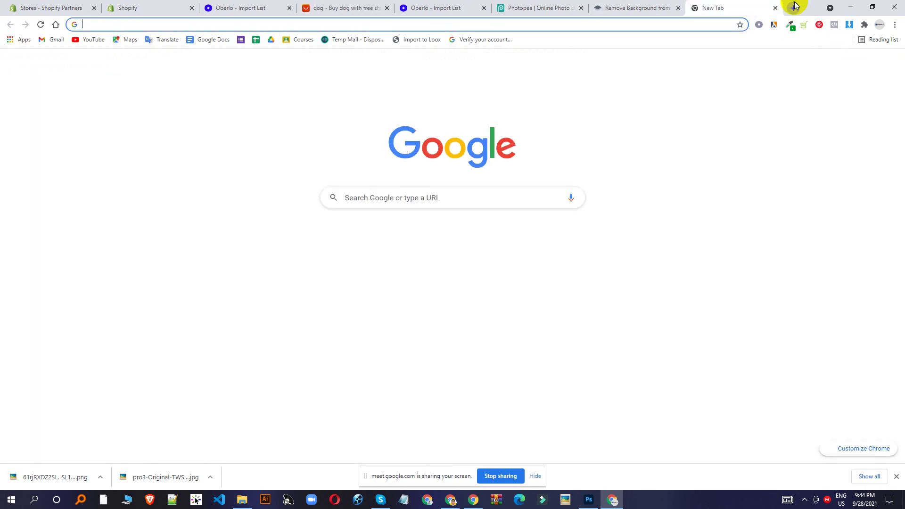
text(alliexpress)
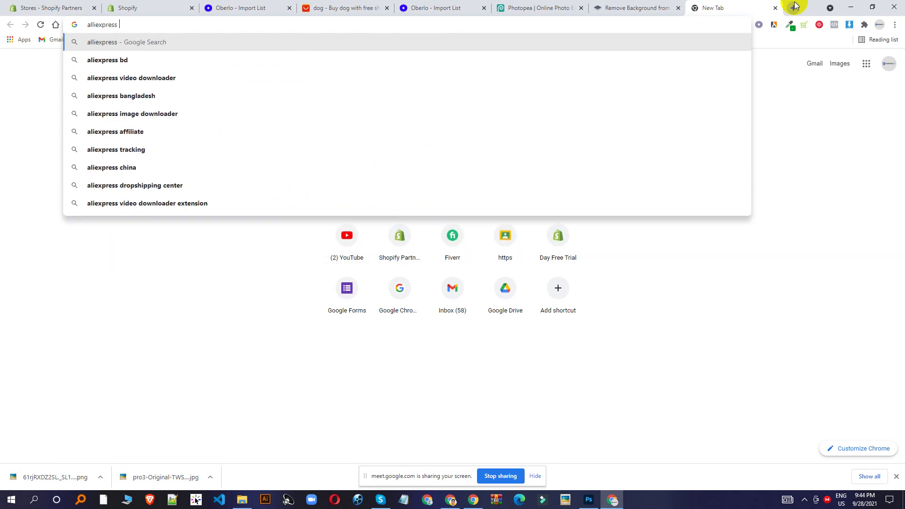
text( image)
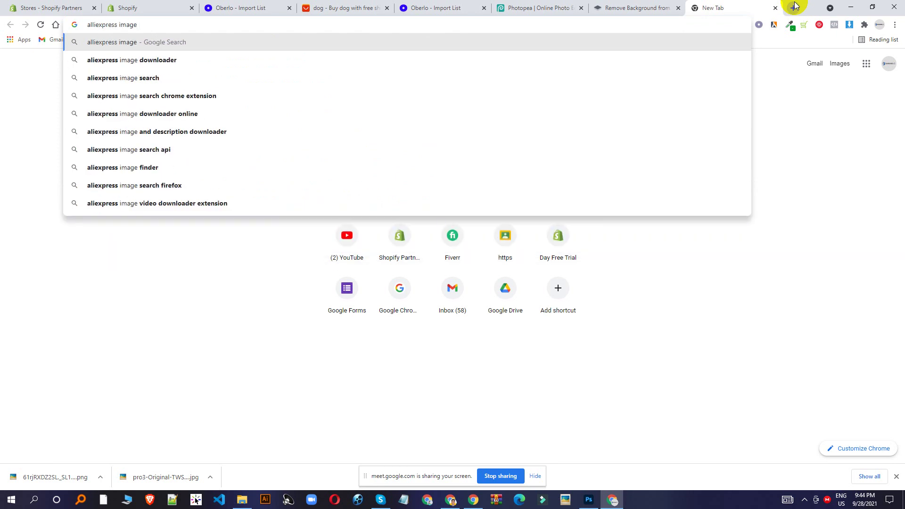
key(Down)
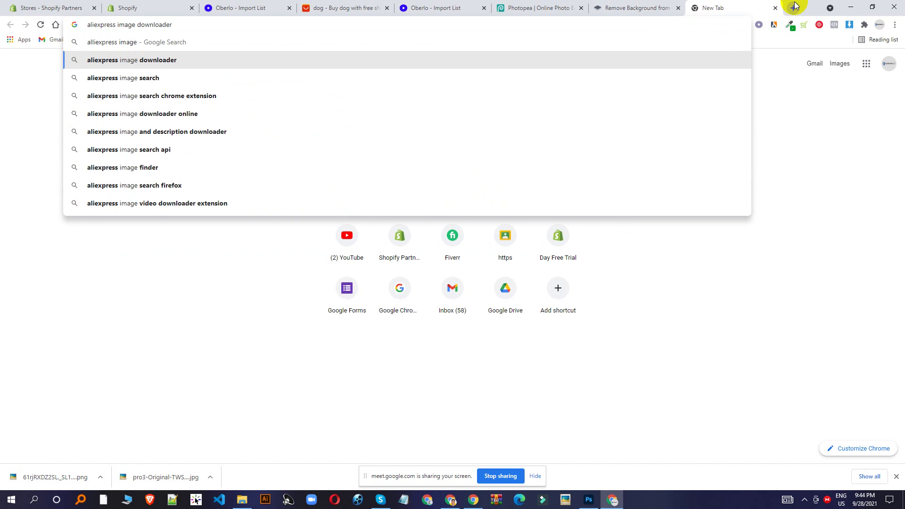
key(Return)
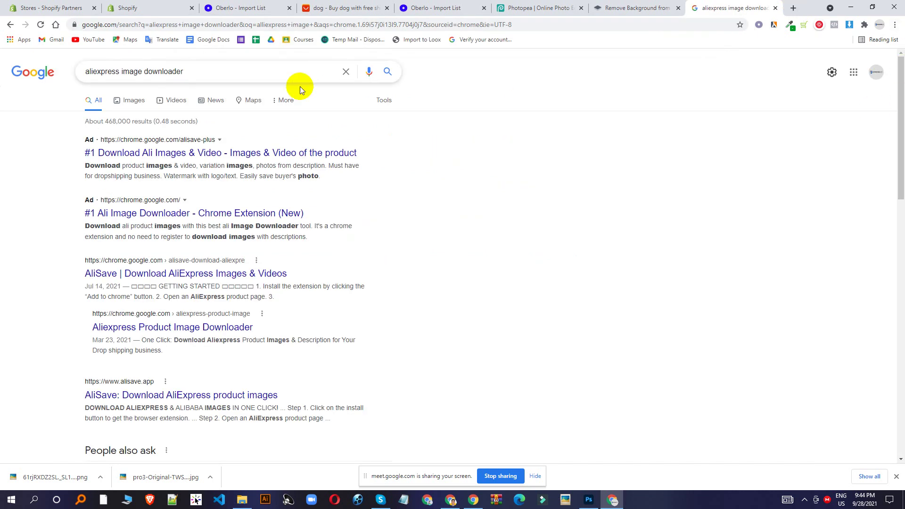
- Install the AliSave extension for downloading AliExpress images and videos from the Chrome Web Store and skim its get-started instructions
click(222, 273)
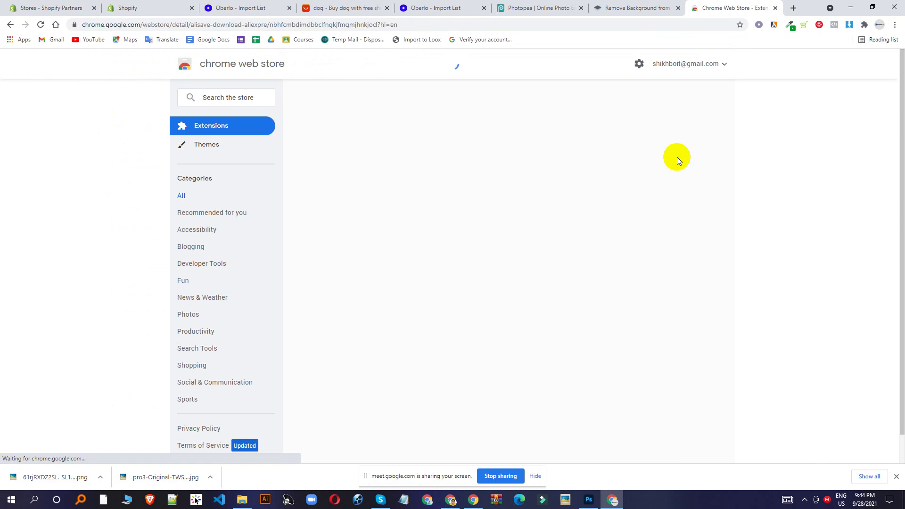
click(652, 130)
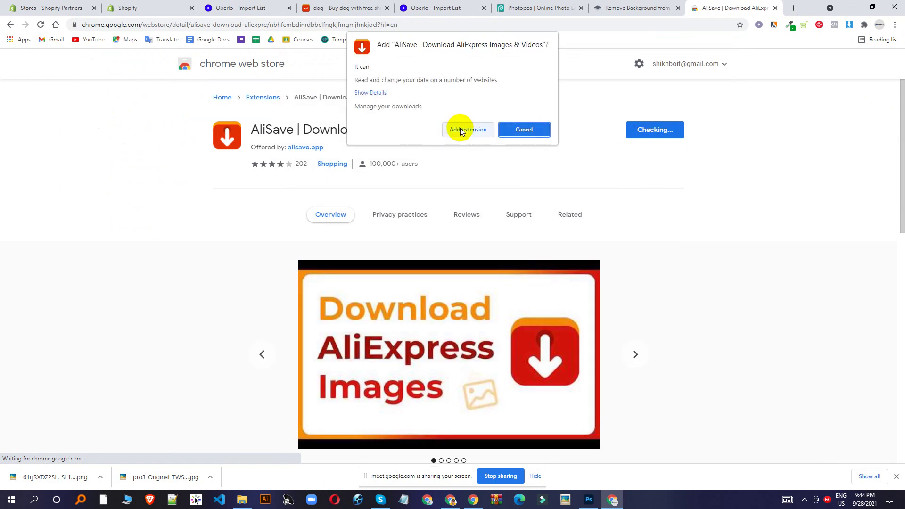
click(461, 129)
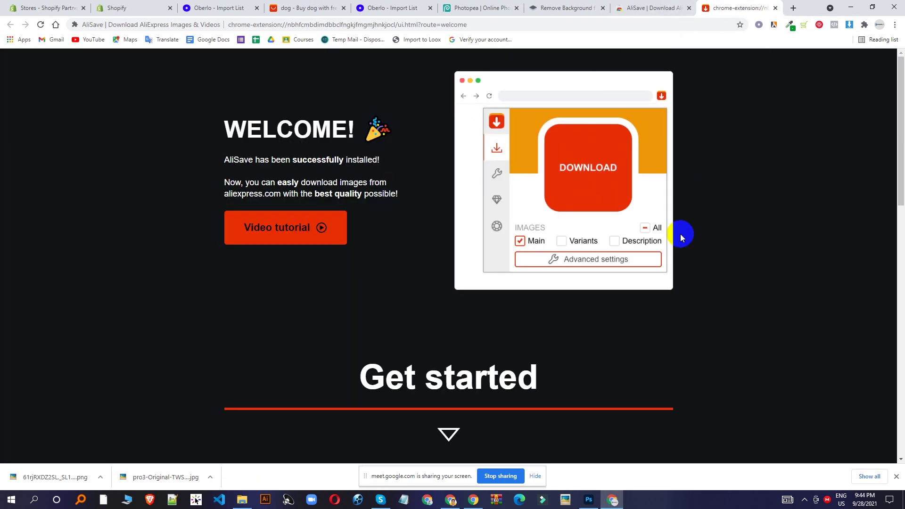
scroll(519, 213, down, 15)
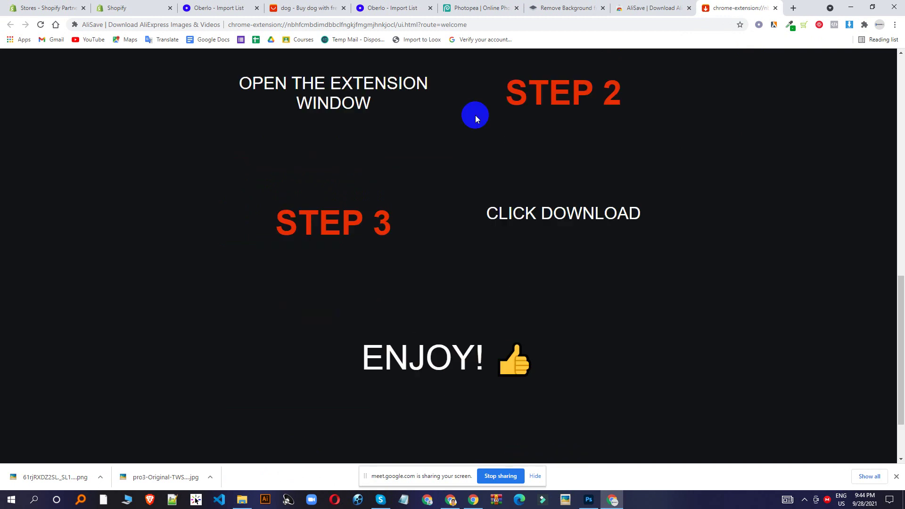
- Pin the AliSave extension in the browser, open its download window and review the usage steps
click(865, 25)
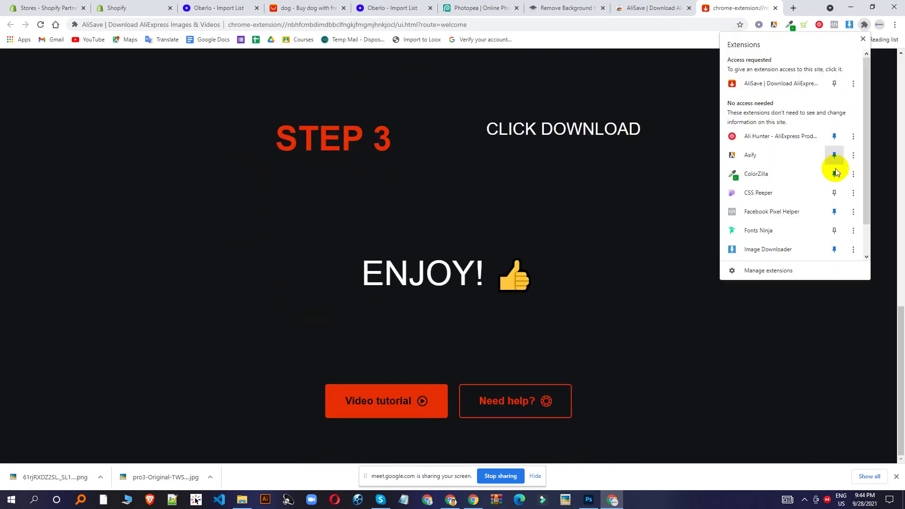
click(834, 83)
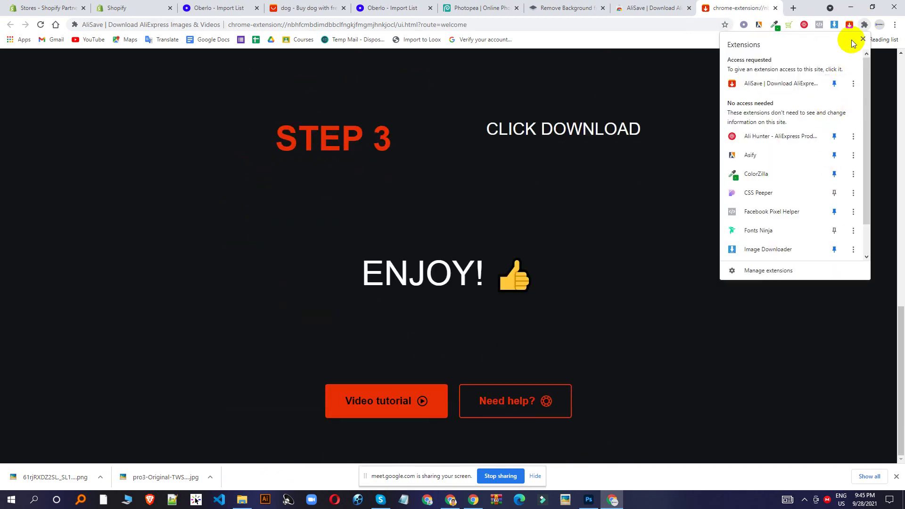
click(848, 26)
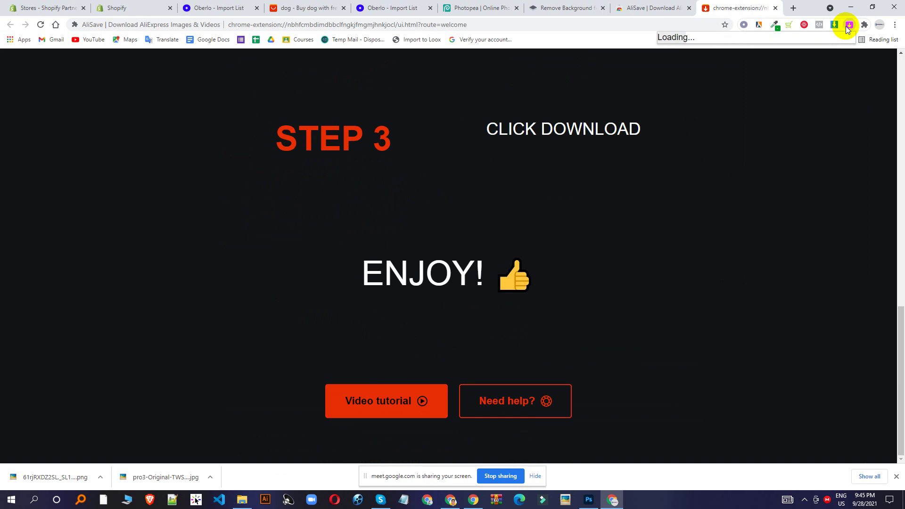
scroll(232, 216, up, 6)
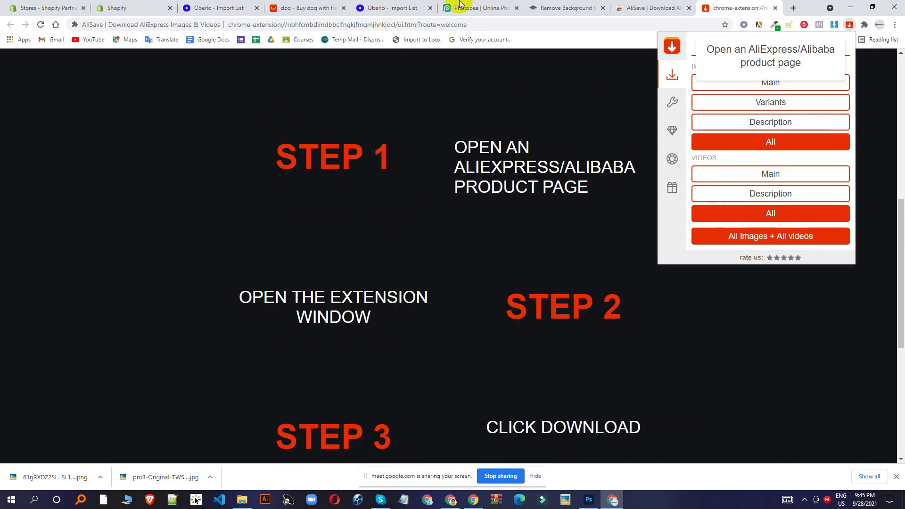
- Return to AliExpress, go to its home page and dismiss the new-user coupon offer
click(461, 4)
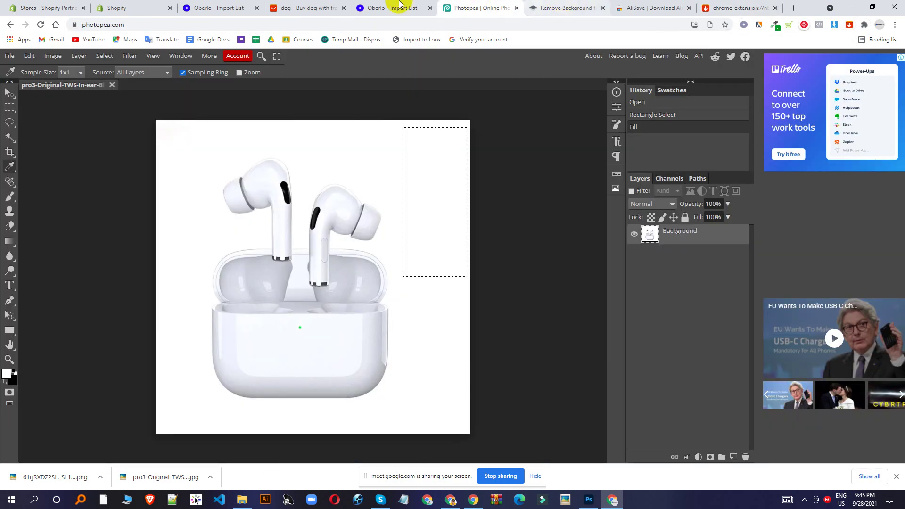
click(322, 9)
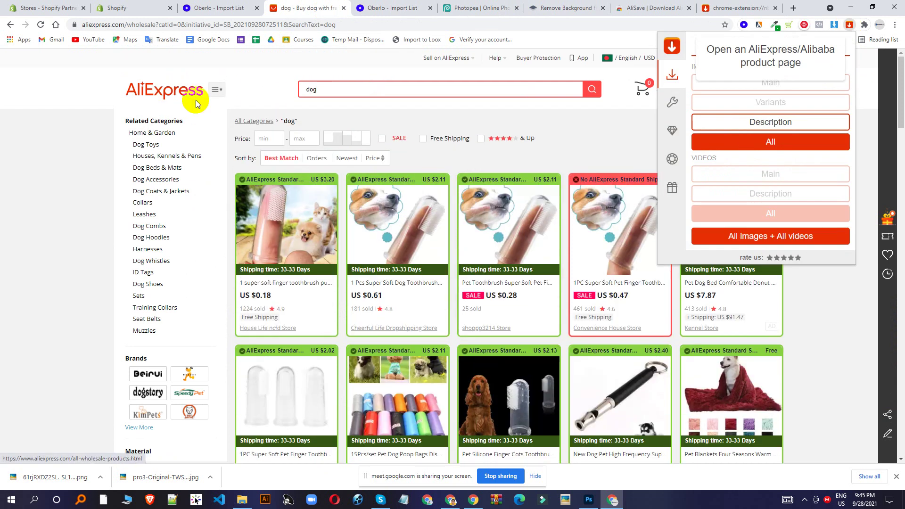
scroll(185, 97, up, 2)
click(178, 90)
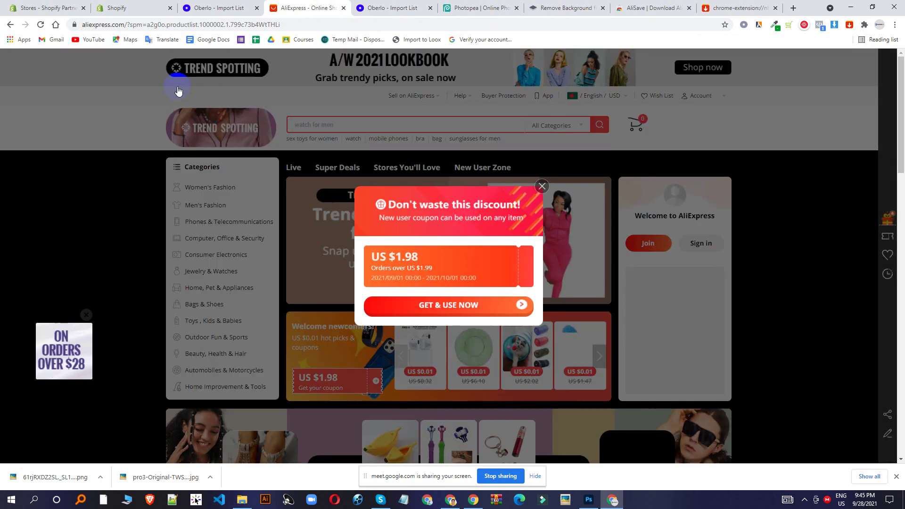
click(540, 187)
- Browse the home page's product sections, open the Cat Beds & Mats top ranking and open the round plush cat bed product
scroll(539, 179, down, 10)
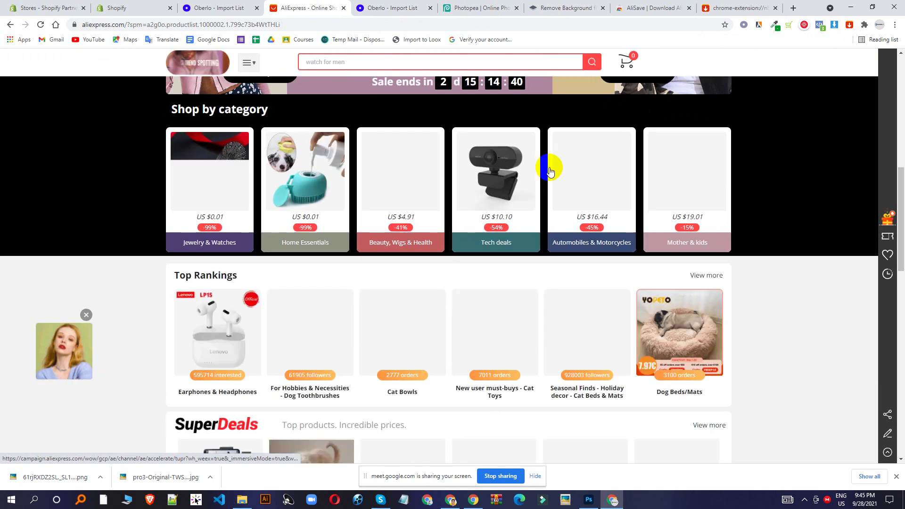
scroll(862, 239, down, 5)
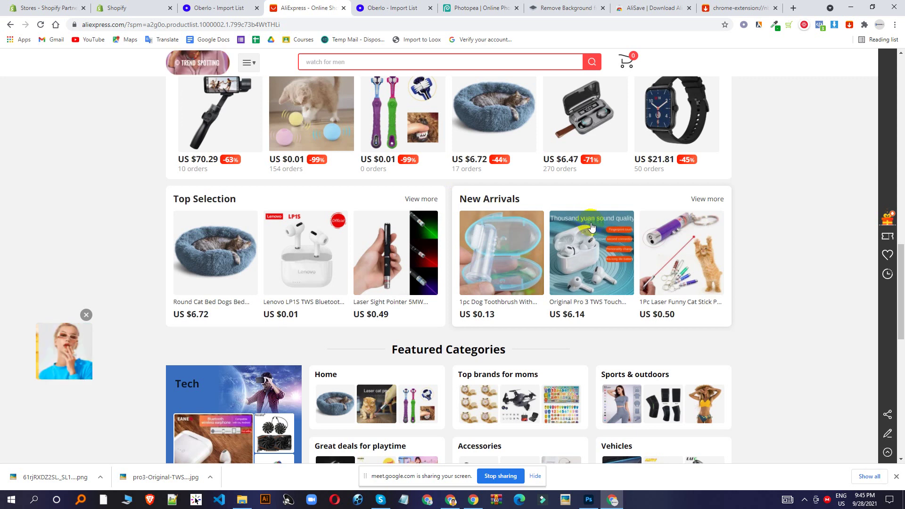
scroll(618, 281, down, 7)
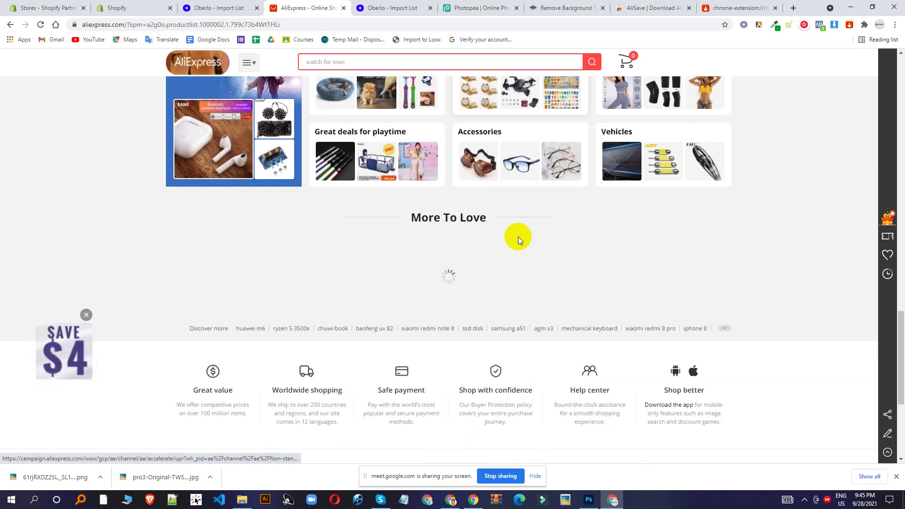
scroll(519, 237, up, 3)
scroll(422, 216, up, 7)
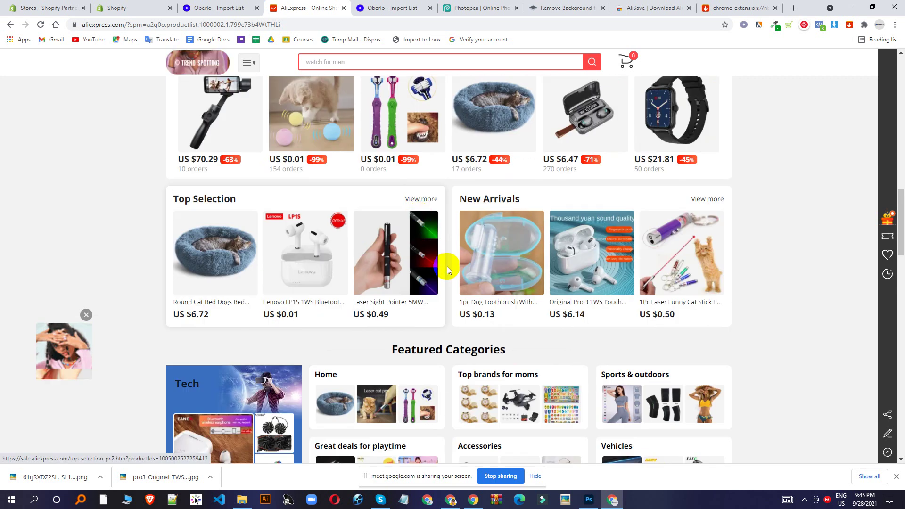
scroll(517, 268, up, 1)
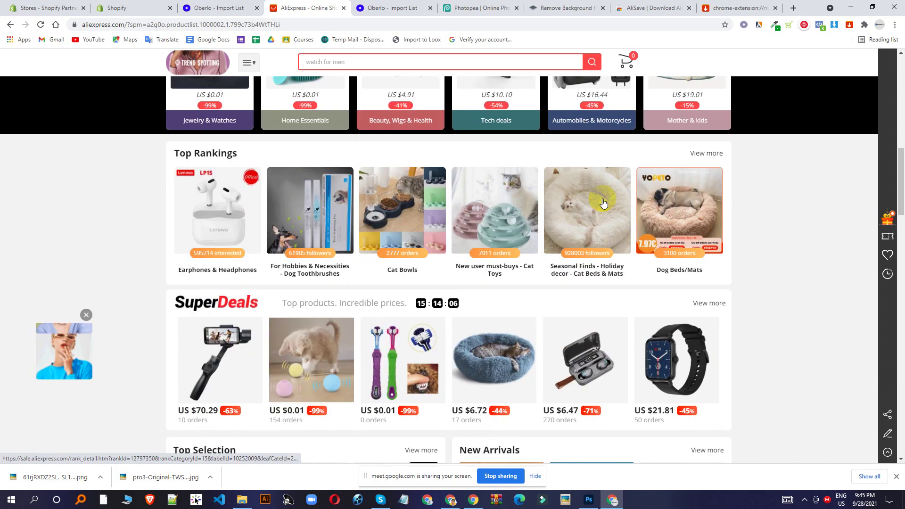
click(581, 220)
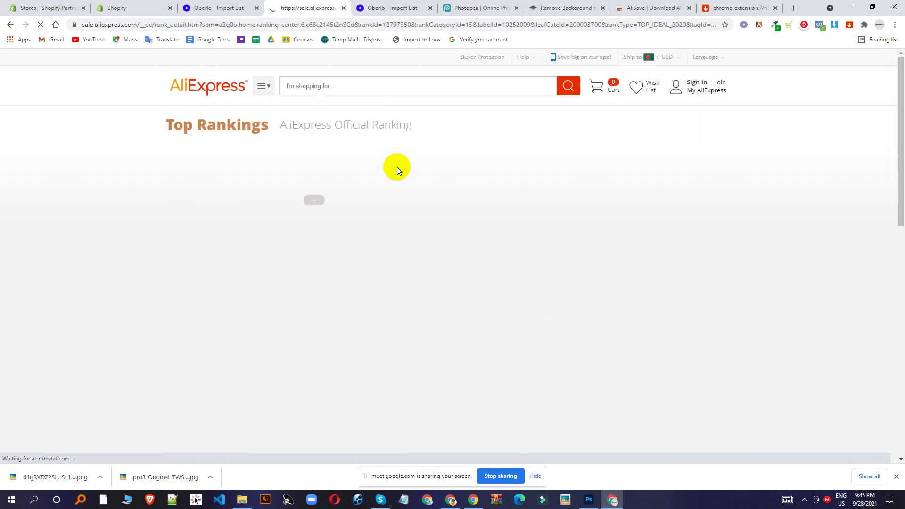
click(553, 307)
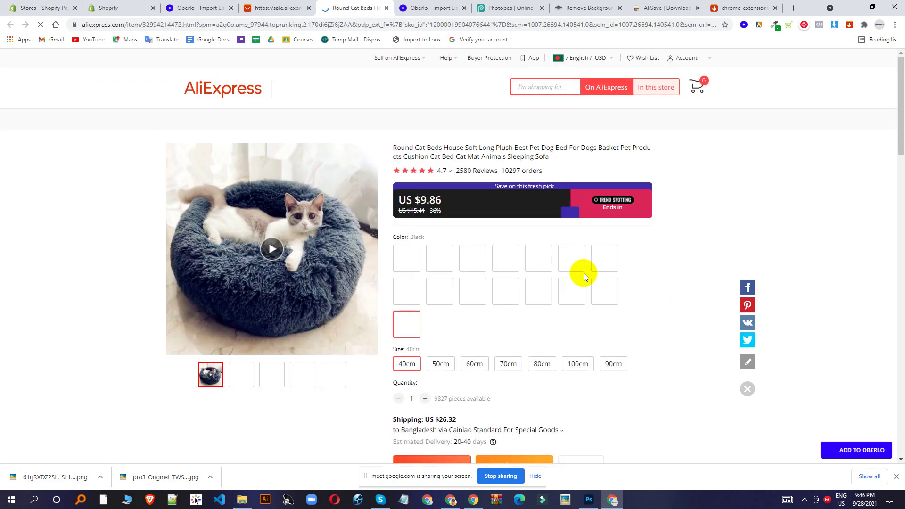
- Try to download all images and videos of the cat bed with AliSave, including all images alone, and view the Pro features
click(851, 25)
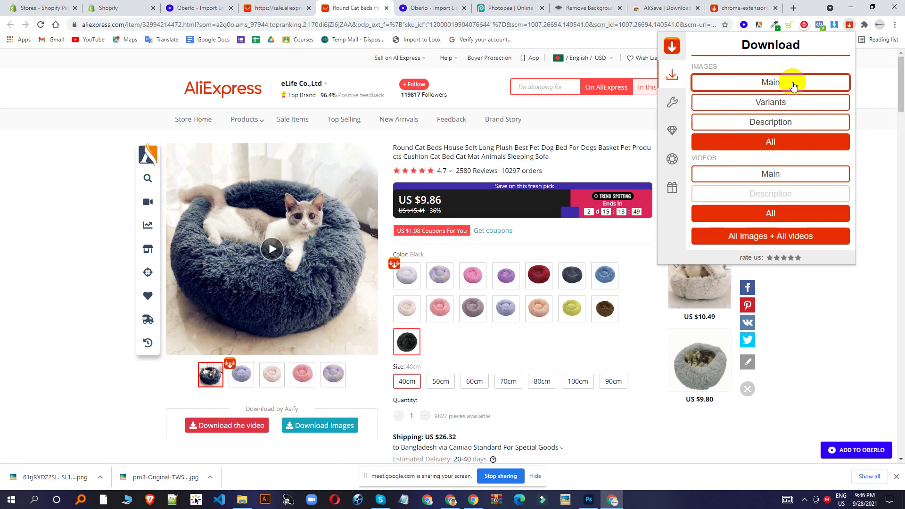
click(774, 238)
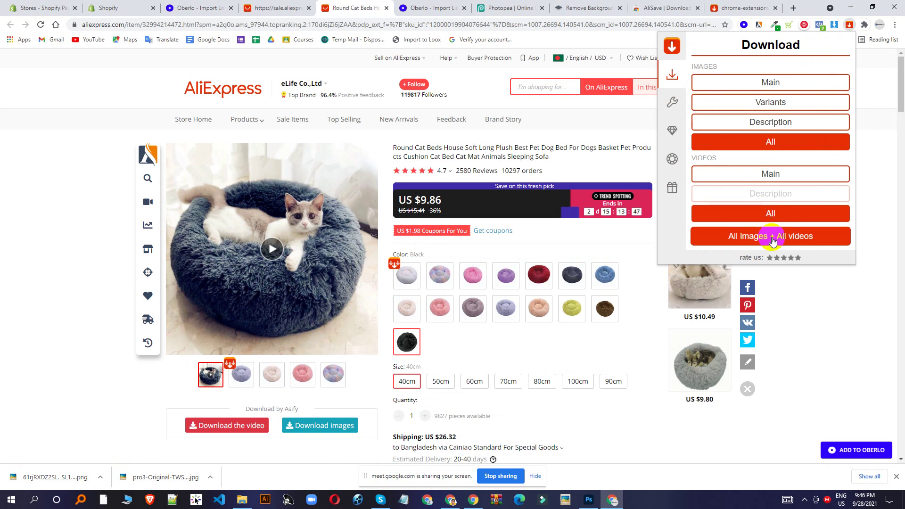
click(770, 246)
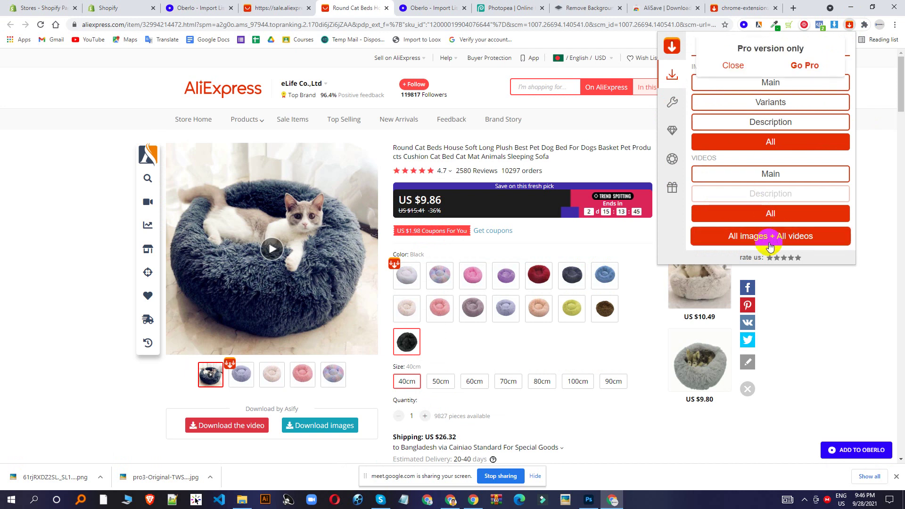
click(732, 66)
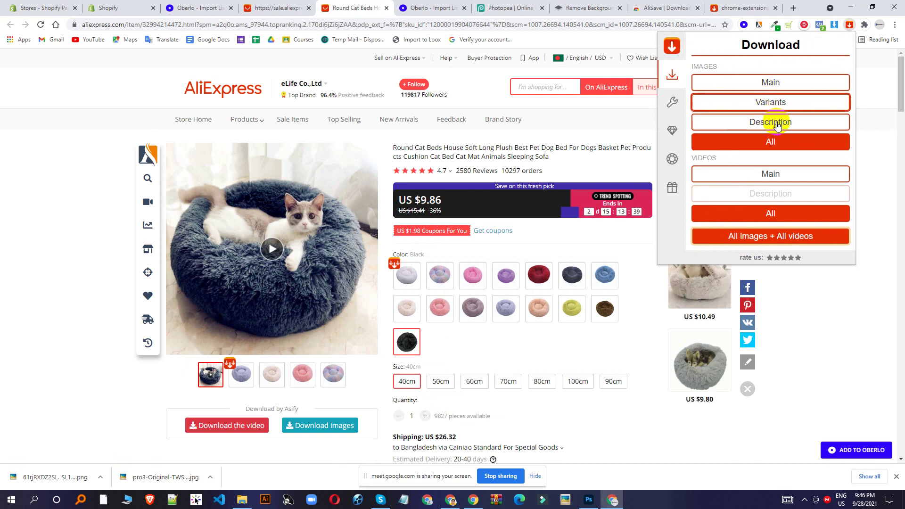
click(770, 141)
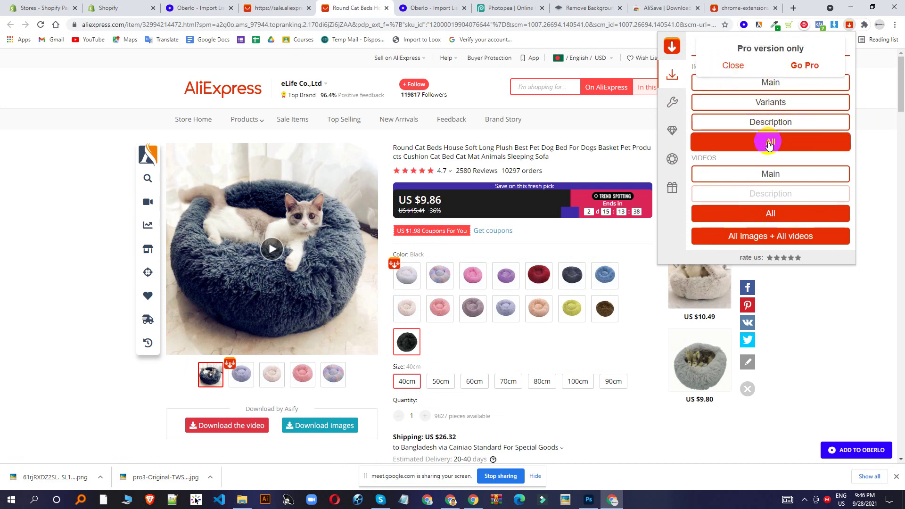
click(797, 69)
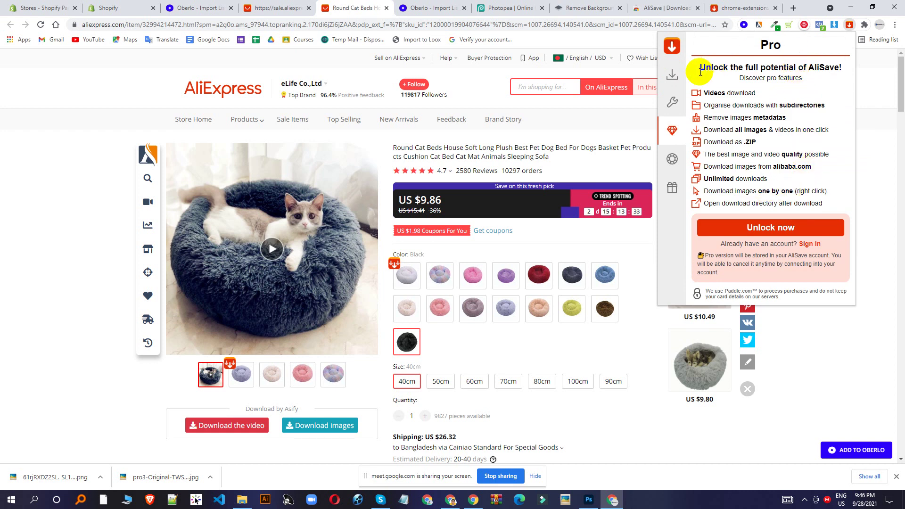
- Return to AliSave's download options and download the cat bed's variant images
click(673, 79)
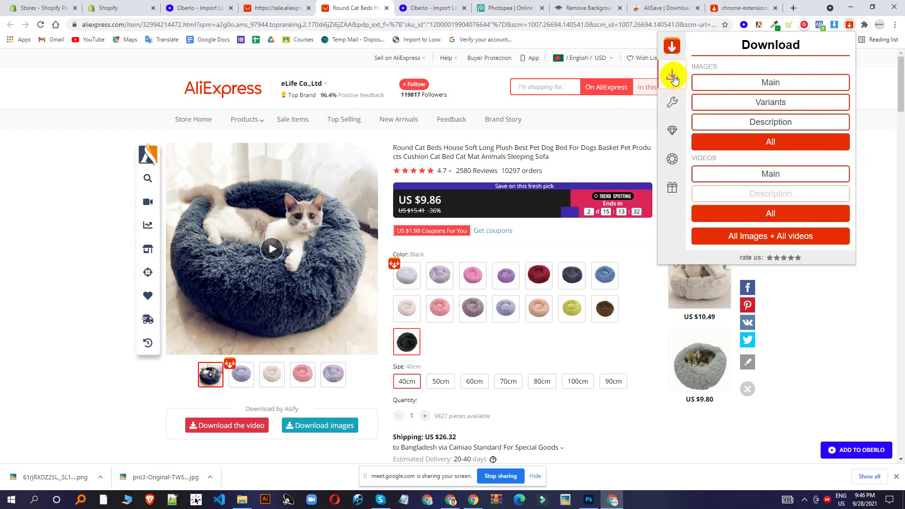
click(761, 98)
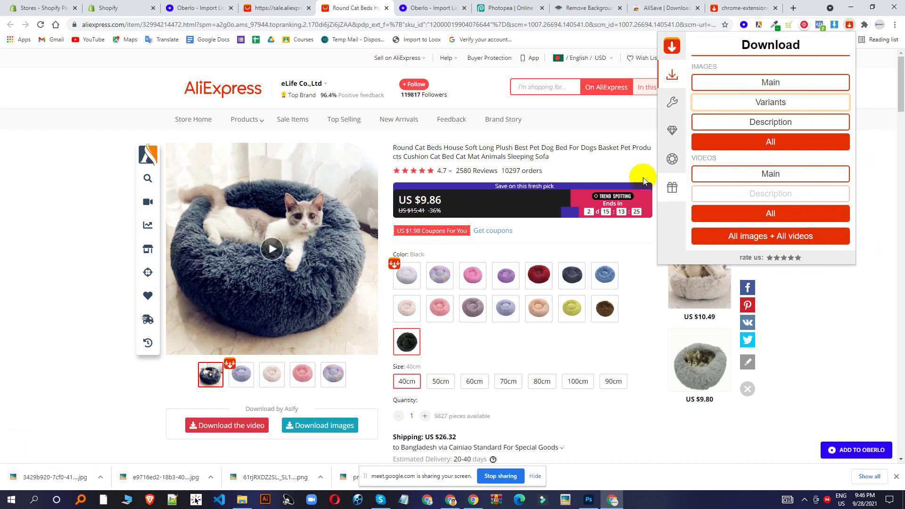
- Switch to the Shopify admin's product list, view the CSV import dialog, close it, and briefly select and deselect all products
click(115, 8)
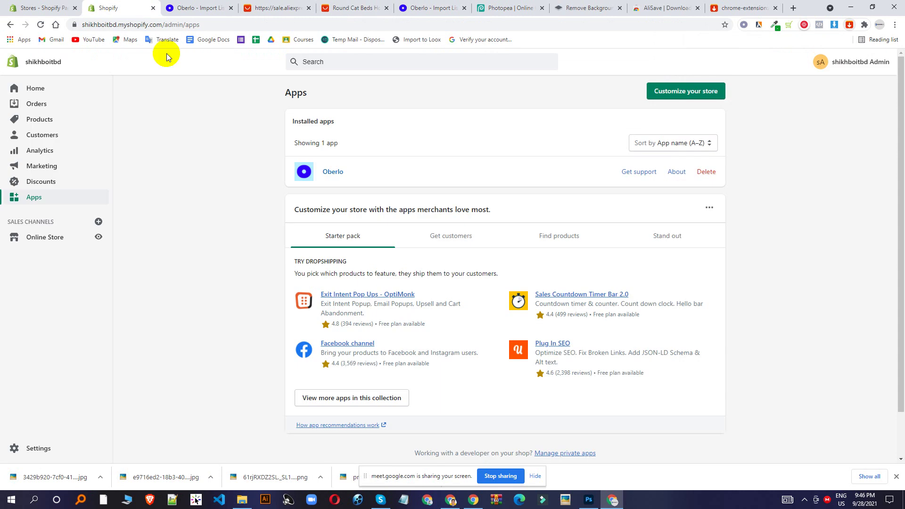
click(41, 117)
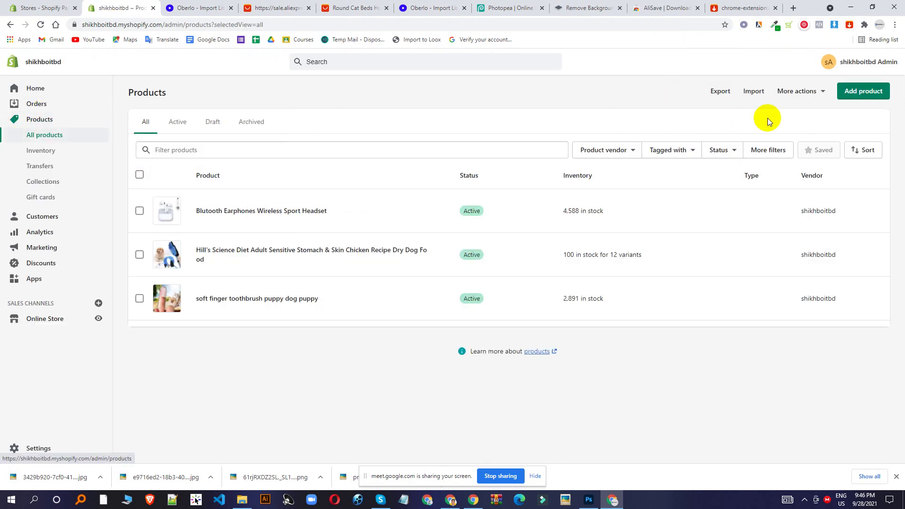
click(844, 97)
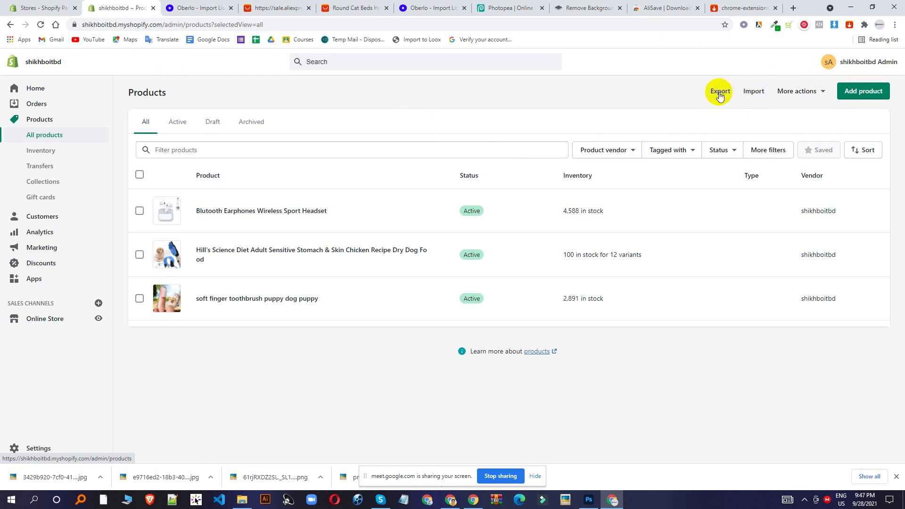
click(750, 95)
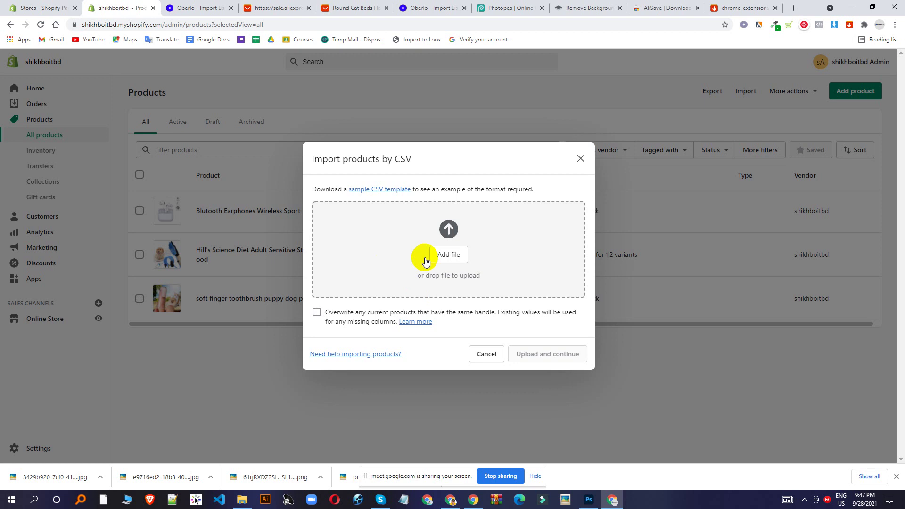
click(582, 160)
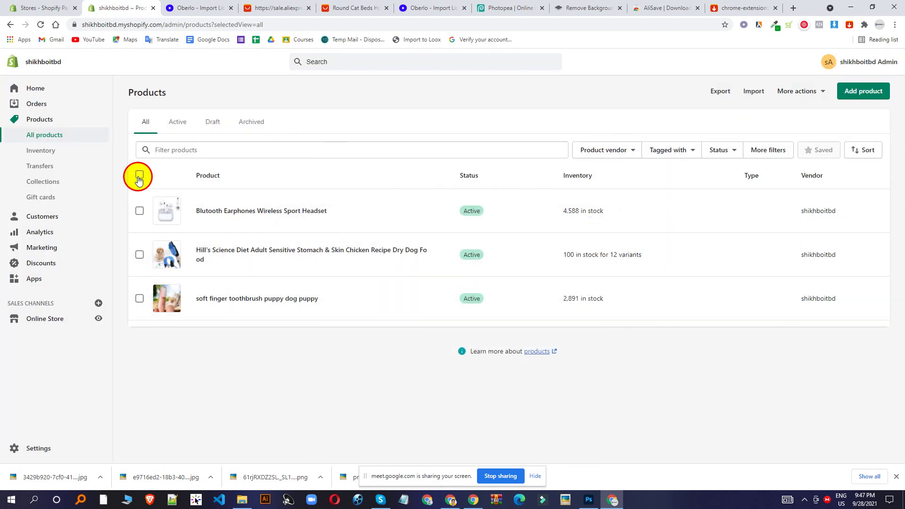
click(139, 175)
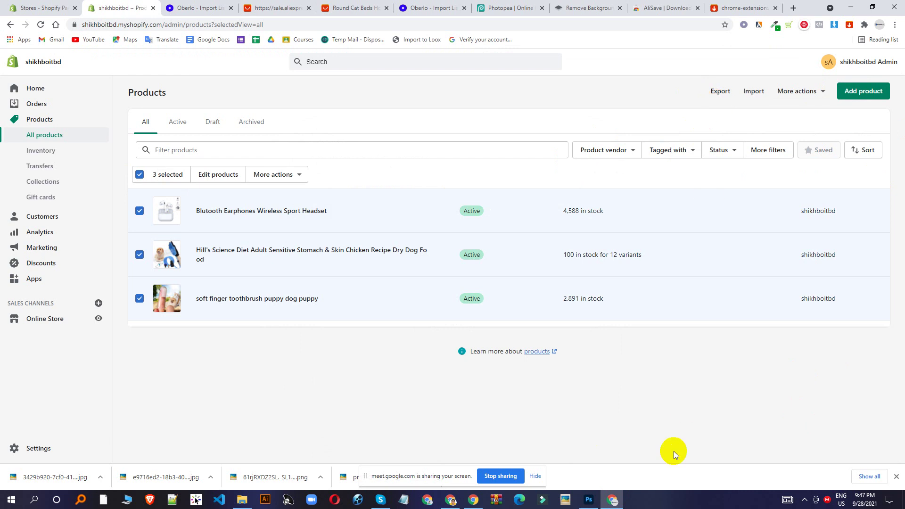
click(139, 175)
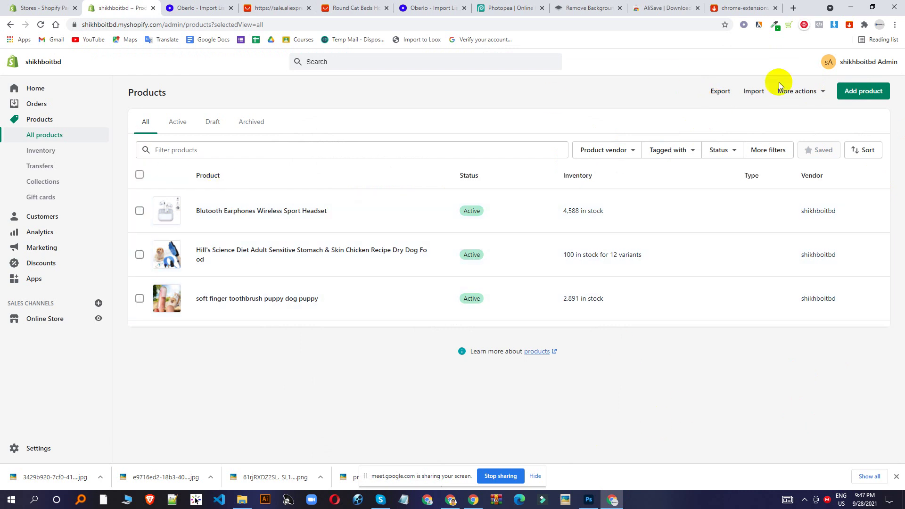
- Start a new product and title it "Round Cat Beds House Soft Long Plush Best Pet Dog Bed", copied from the AliExpress cat bed listing
click(849, 93)
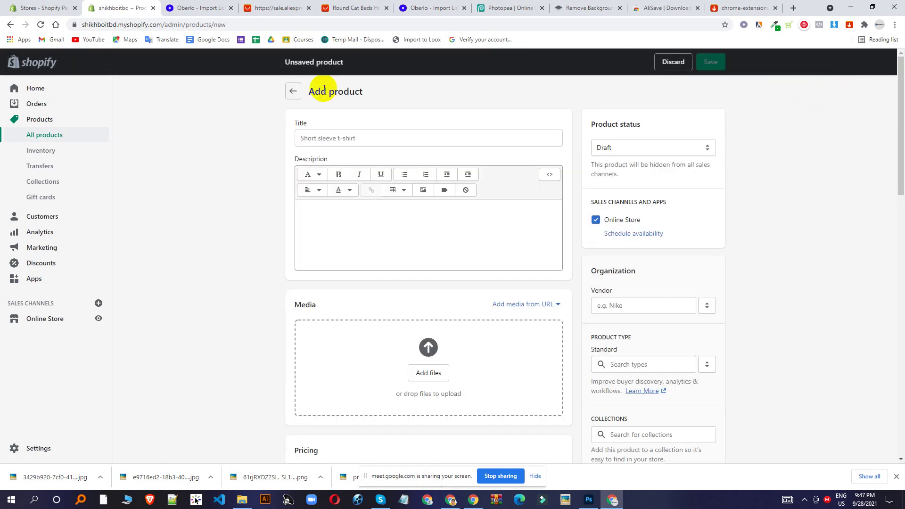
click(325, 140)
click(354, 8)
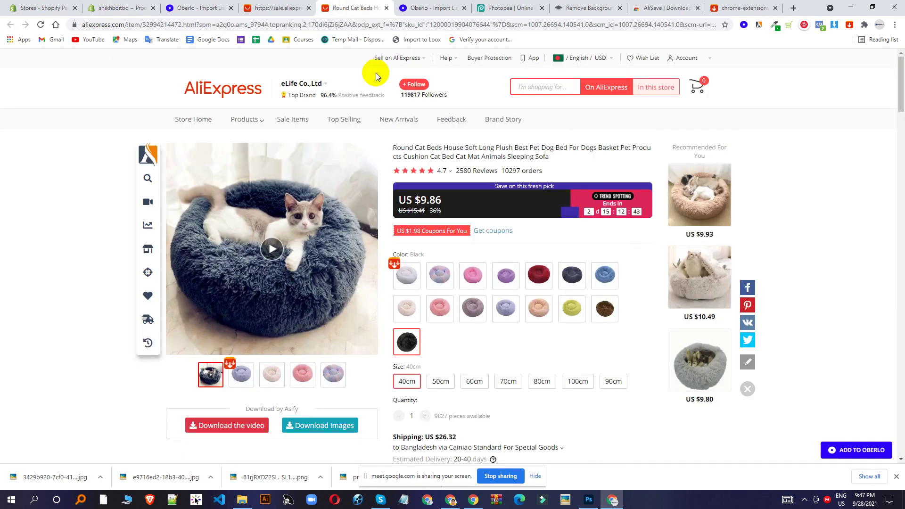
drag(393, 152, 569, 146)
right_click(568, 146)
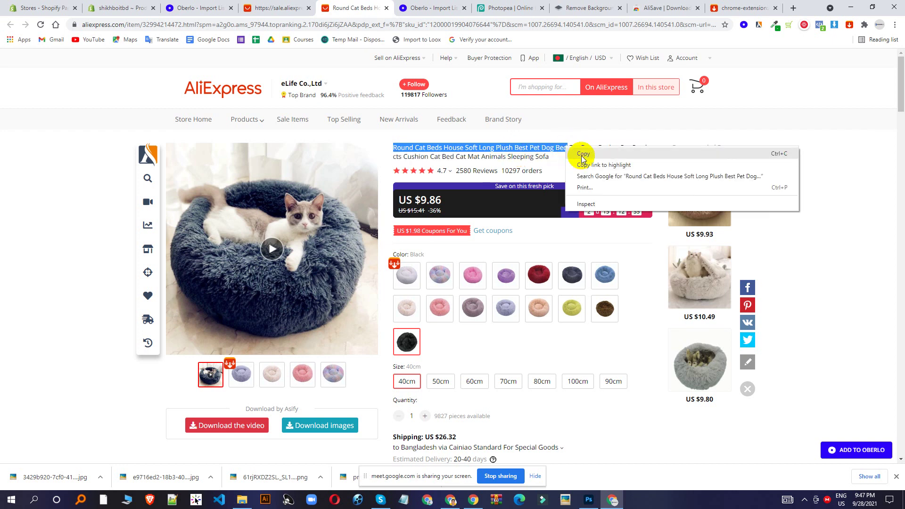
click(580, 155)
click(91, 5)
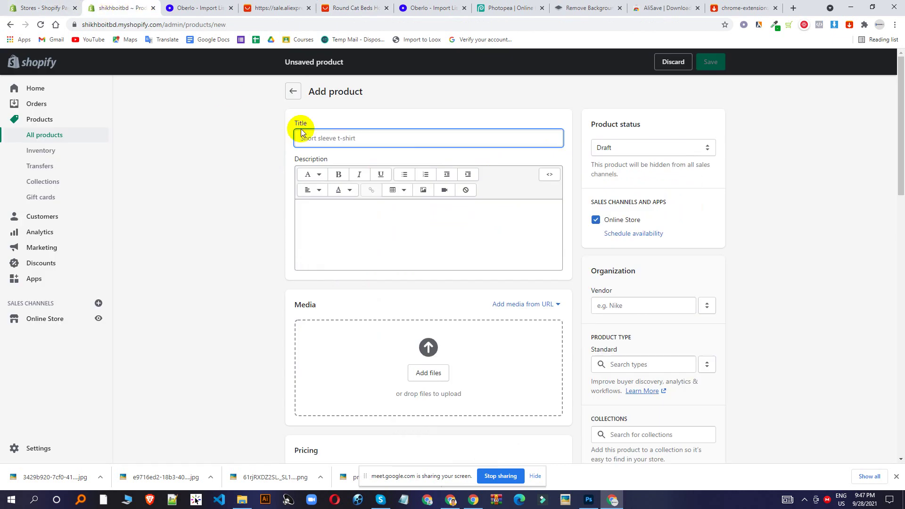
key(ctrl+v)
- Copy the cat bed's headline, features and size list from the AliExpress overview into the new Shopify product's description
click(354, 212)
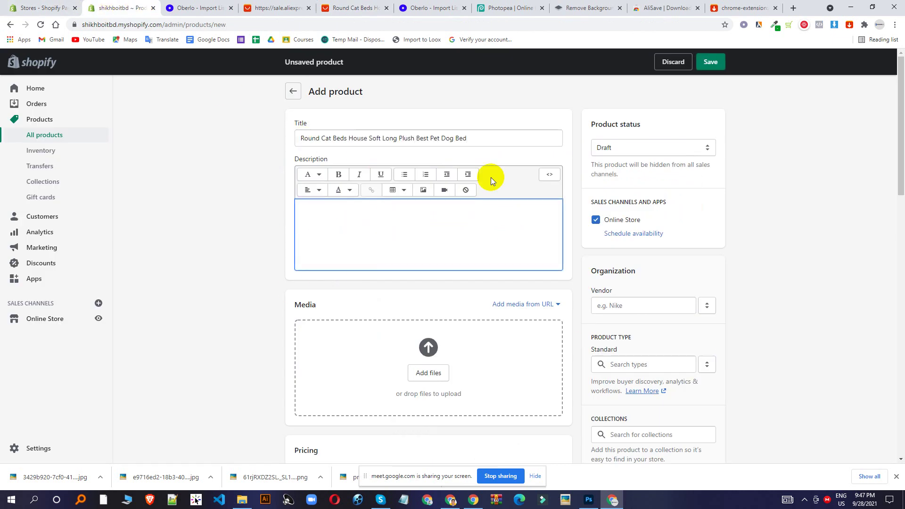
click(669, 5)
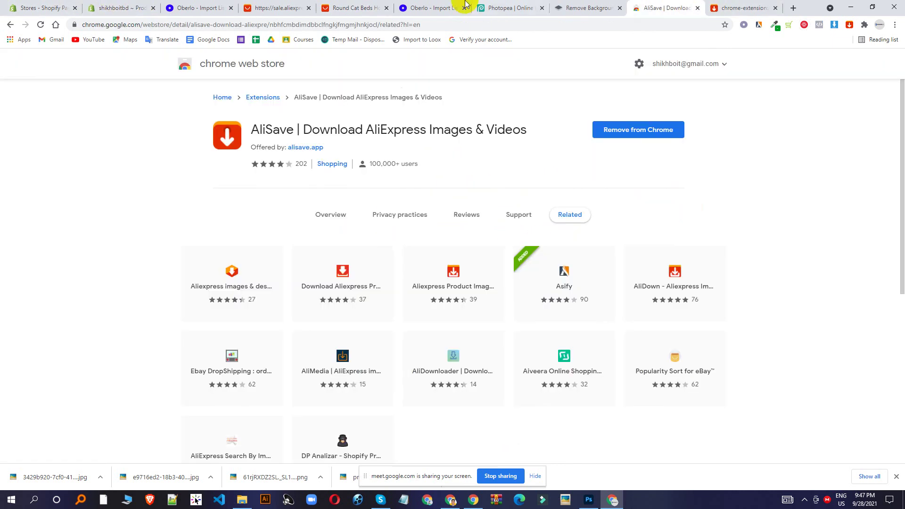
click(293, 7)
click(353, 7)
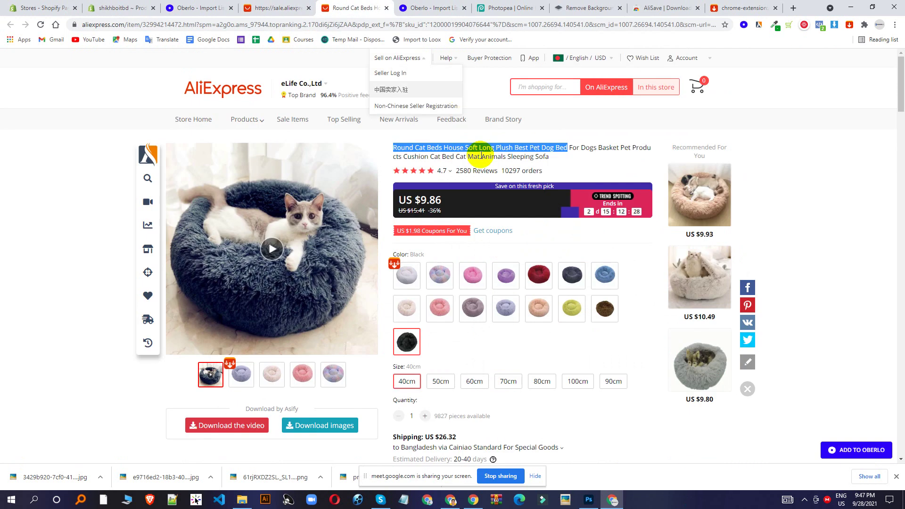
scroll(484, 175, down, 10)
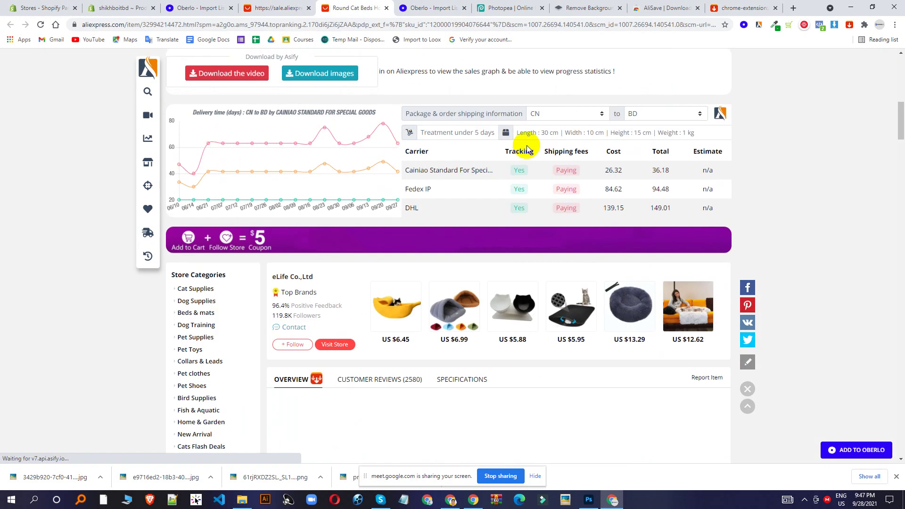
scroll(524, 142, up, 3)
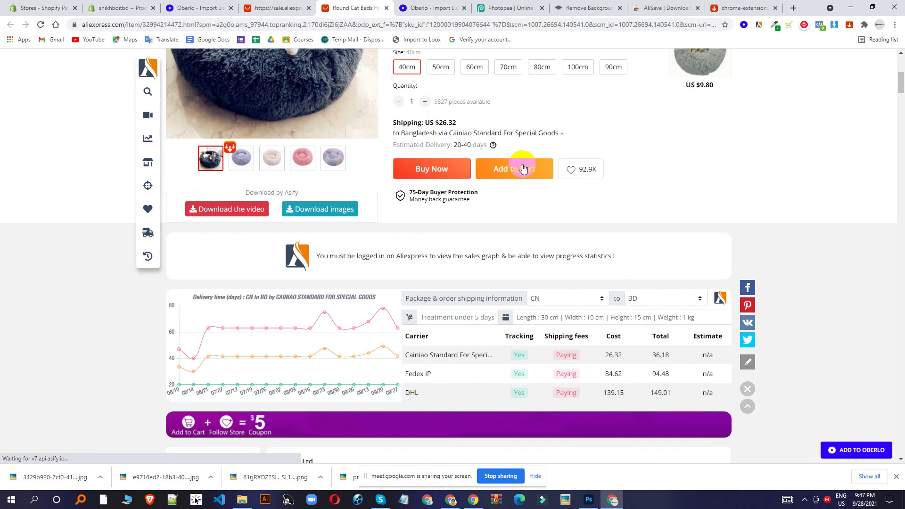
scroll(448, 212, down, 4)
scroll(465, 191, down, 6)
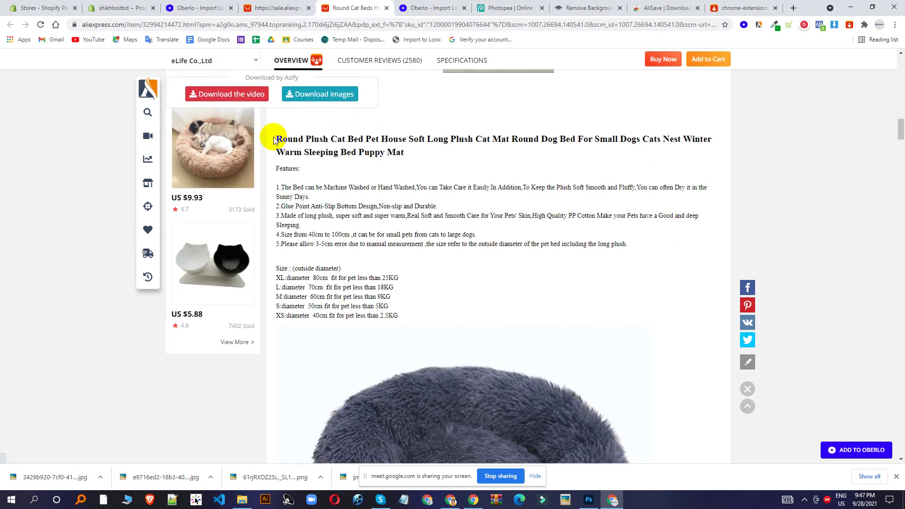
drag(277, 139, 421, 321)
right_click(409, 178)
click(427, 186)
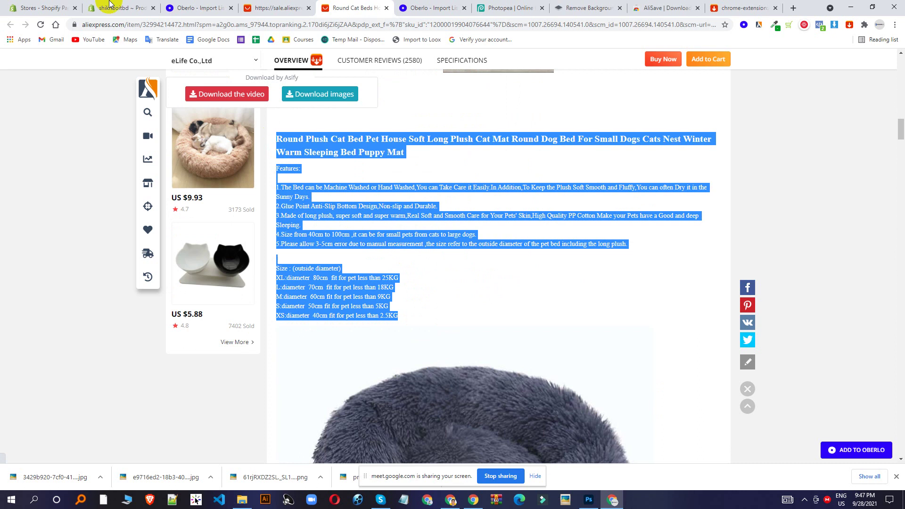
click(118, 8)
key(ctrl+v)
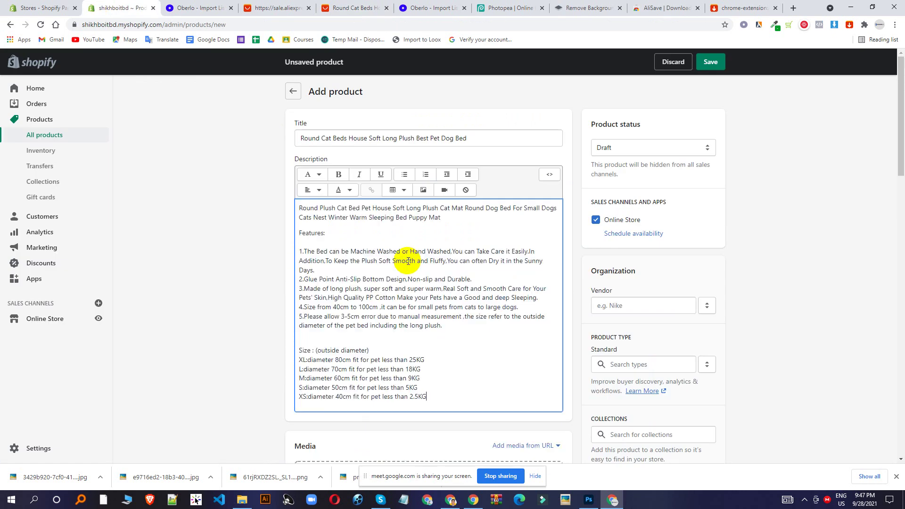
- Return to the AliExpress cat bed listing and look through its description pictures and customer reviews
scroll(386, 291, down, 1)
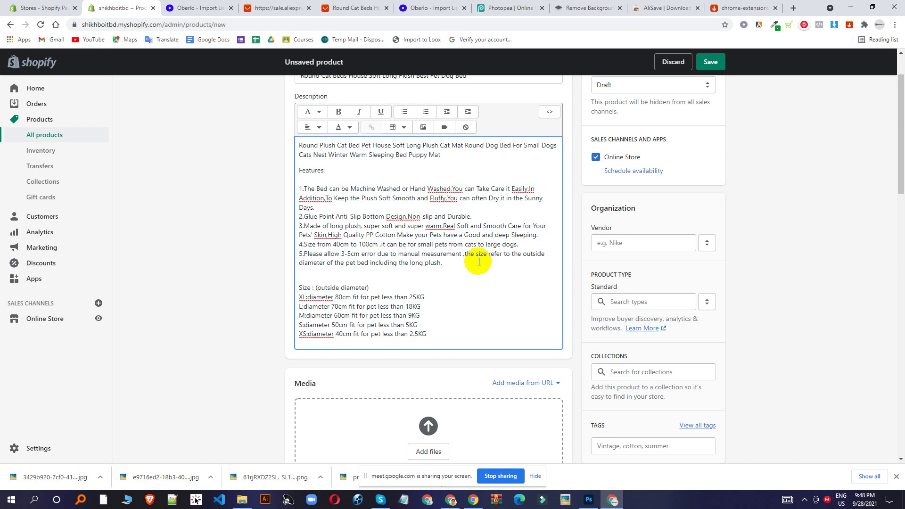
click(741, 8)
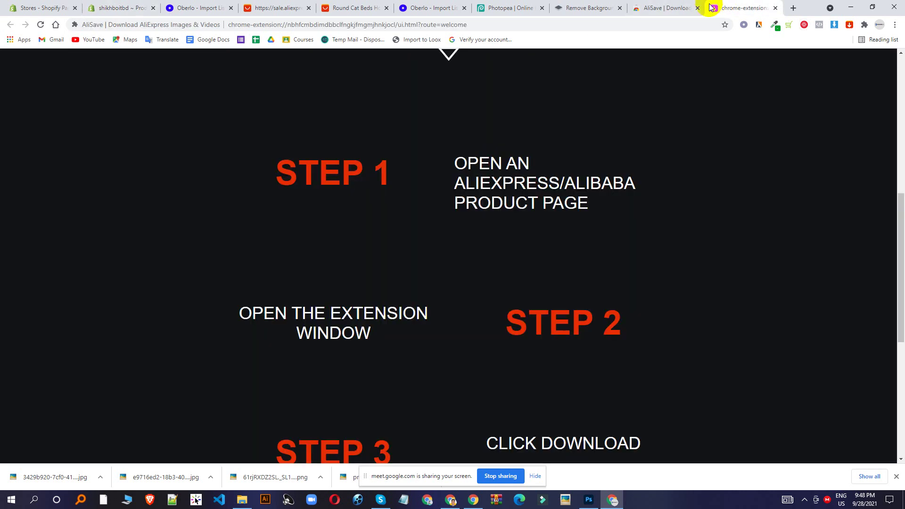
click(667, 8)
click(349, 8)
scroll(408, 276, down, 10)
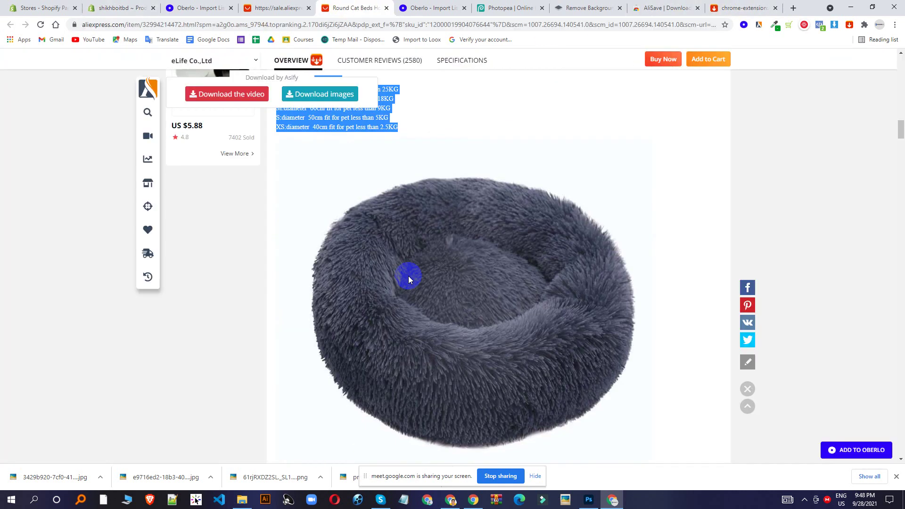
scroll(429, 312, down, 20)
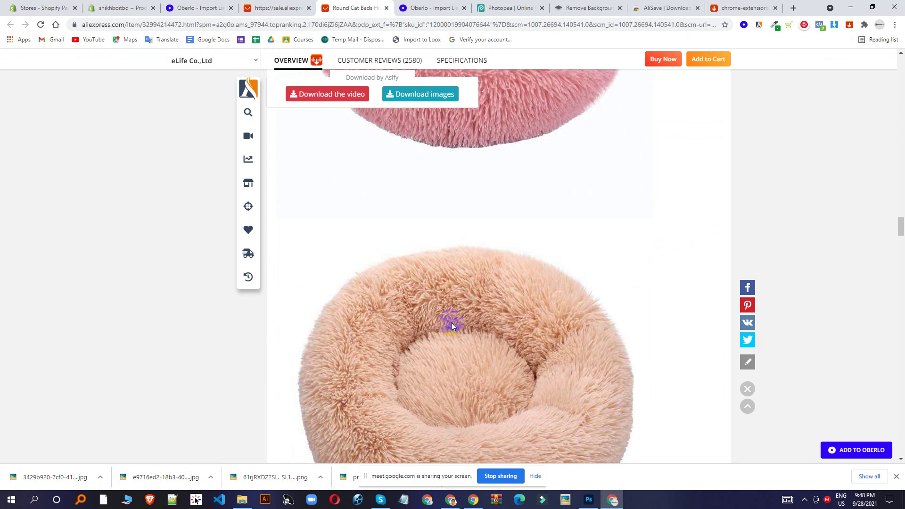
scroll(452, 326, down, 20)
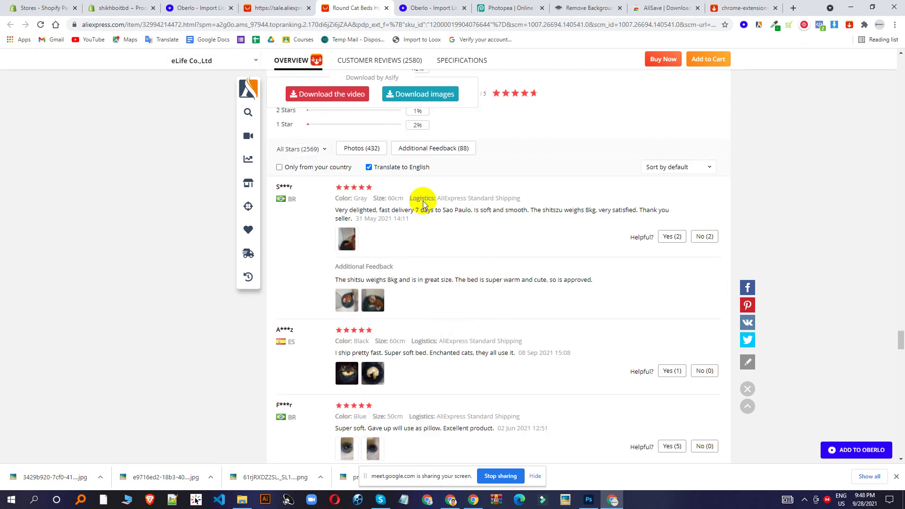
scroll(415, 198, up, 1)
- Switch back to the new Shopify product and review its title, description and media section
click(148, 5)
scroll(481, 302, down, 2)
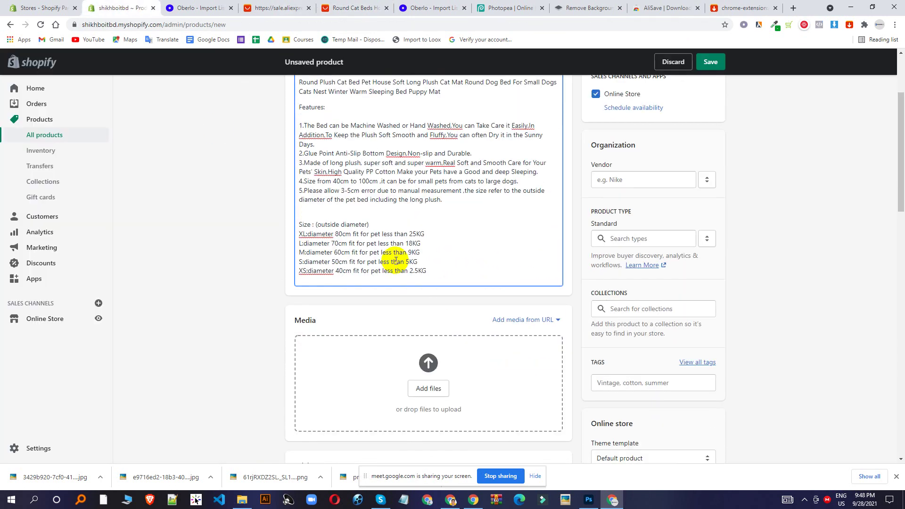
scroll(267, 240, up, 2)
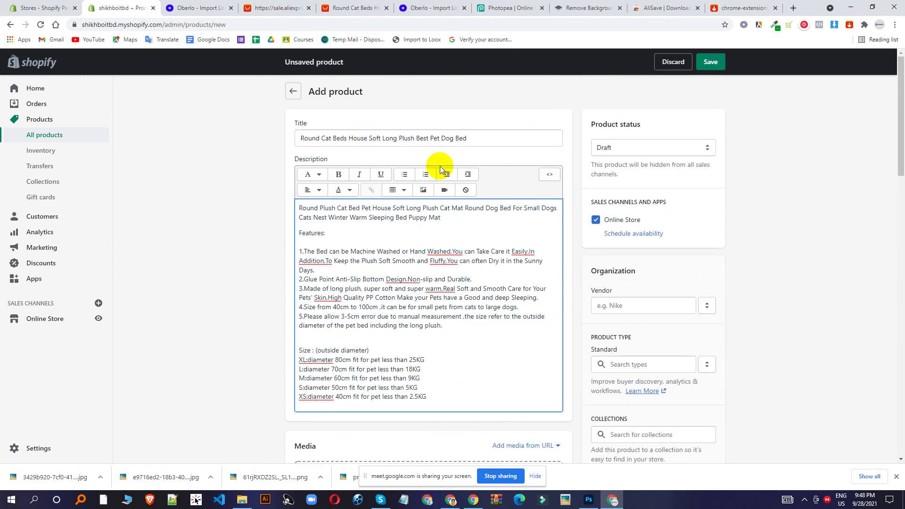
click(339, 136)
scroll(439, 358, down, 4)
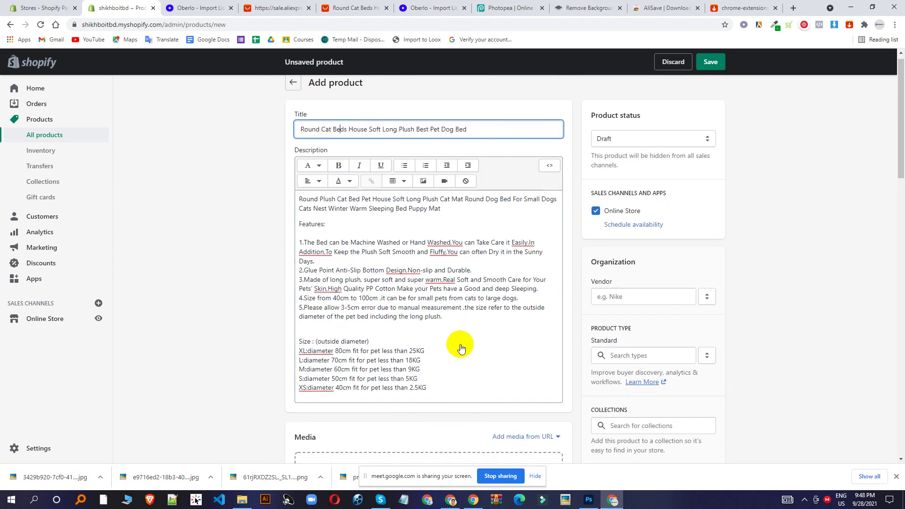
scroll(448, 191, down, 4)
scroll(448, 191, up, 8)
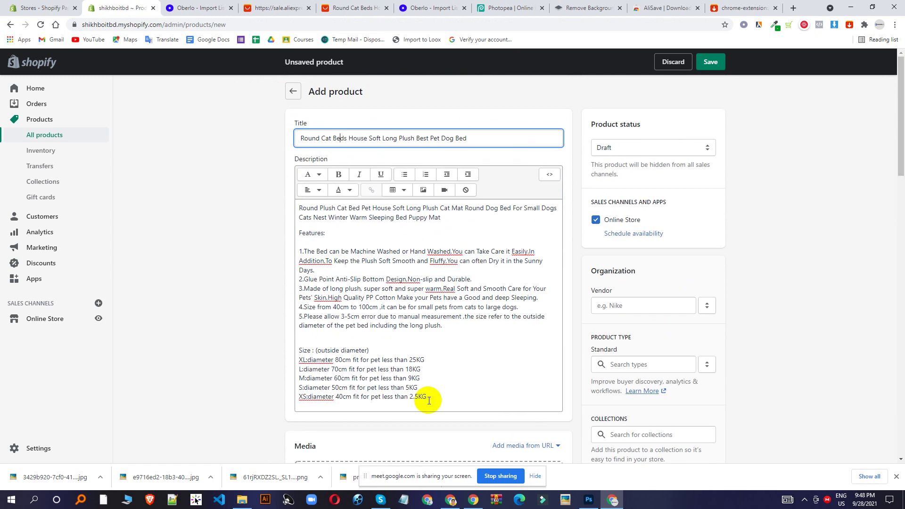
click(430, 399)
key(Return)
key(Return)
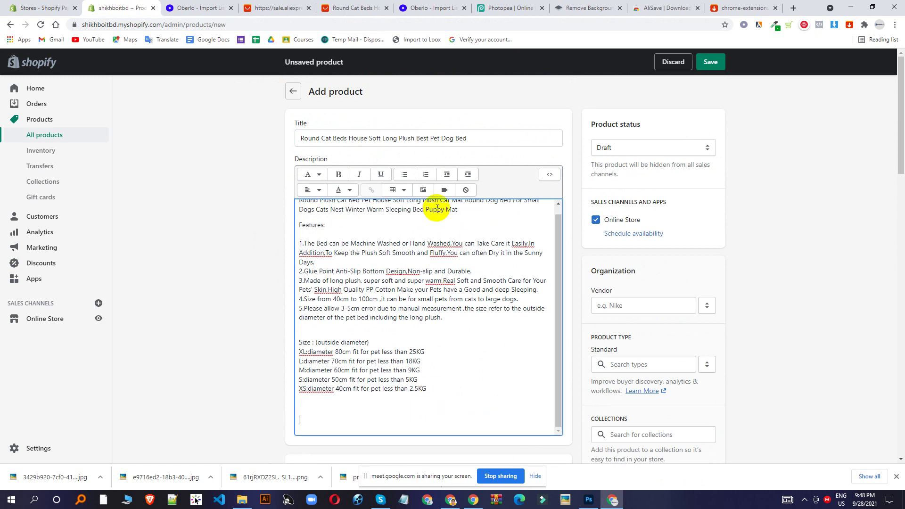
click(429, 191)
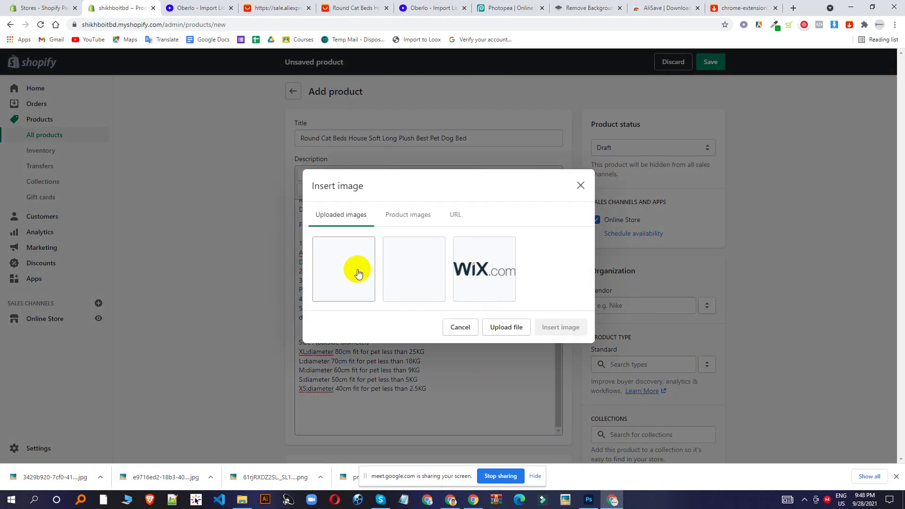
click(505, 330)
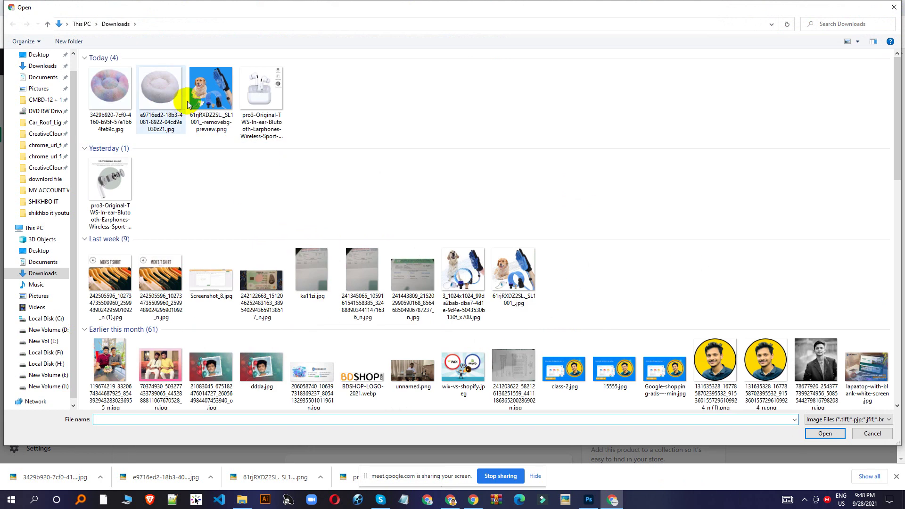
double_click(148, 93)
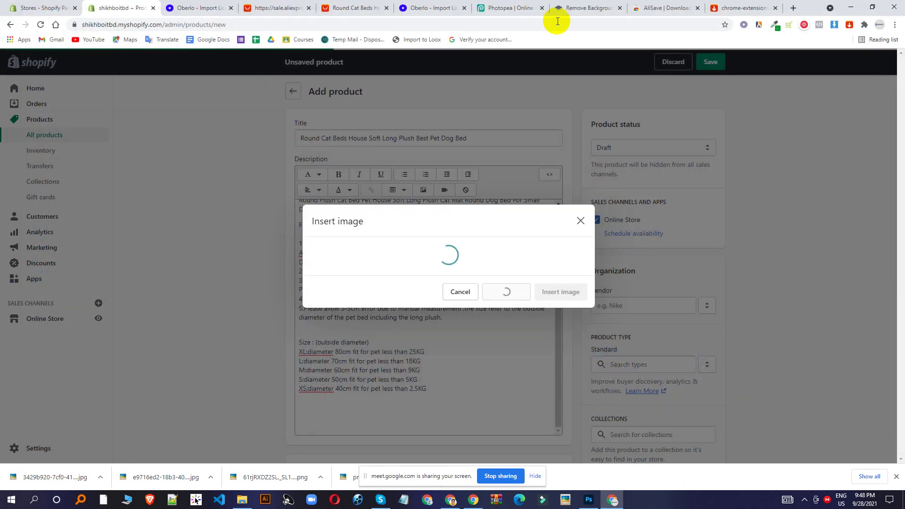
- Go back to the AliExpress cat bed listing and look through the colour pictures in its description
click(266, 5)
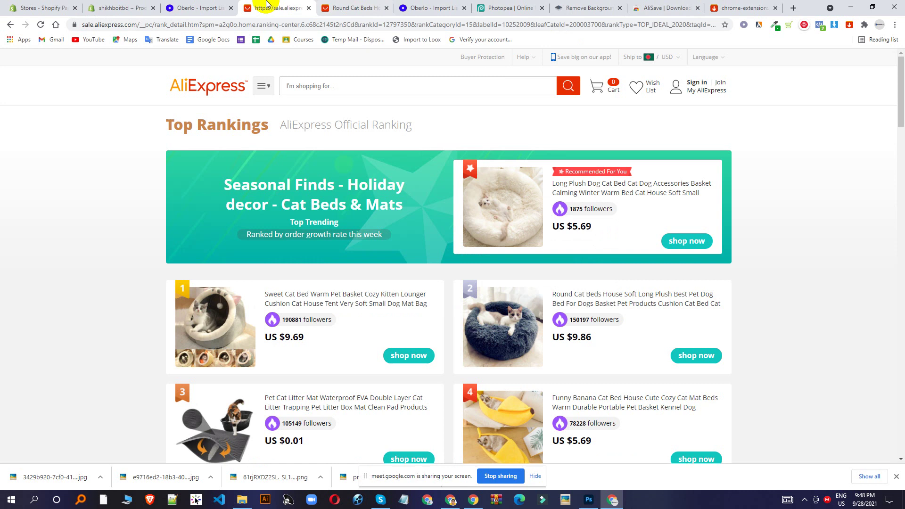
click(319, 5)
scroll(373, 235, down, 4)
scroll(446, 255, up, 10)
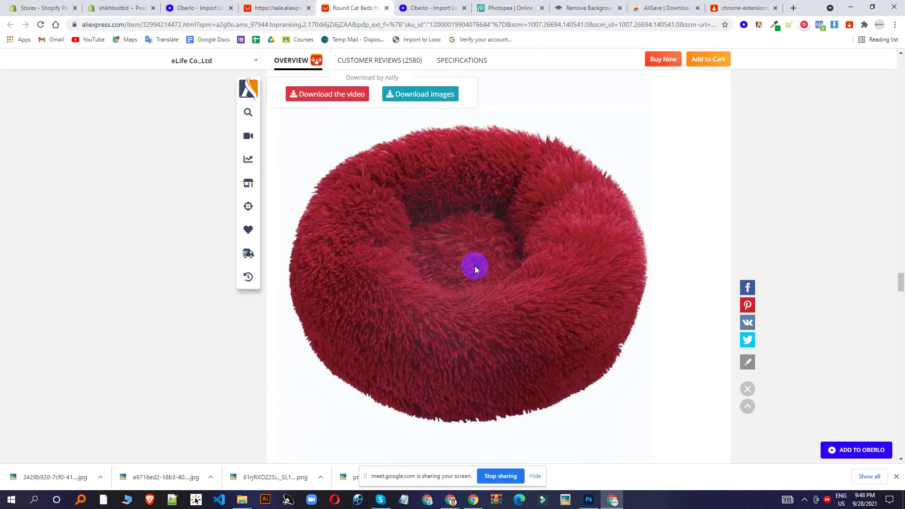
scroll(474, 266, up, 20)
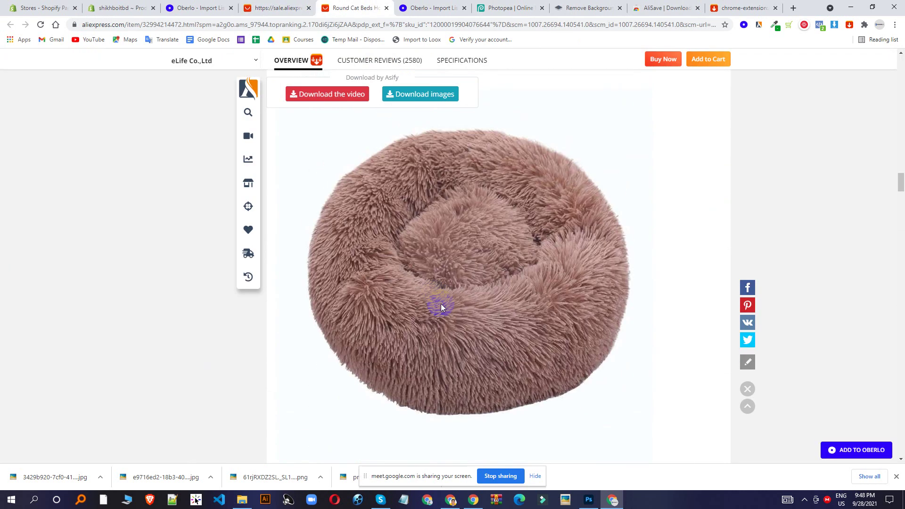
- Return to the Shopify product and insert the uploaded white cat bed image into the description at Large (480x480) size
scroll(440, 283, up, 5)
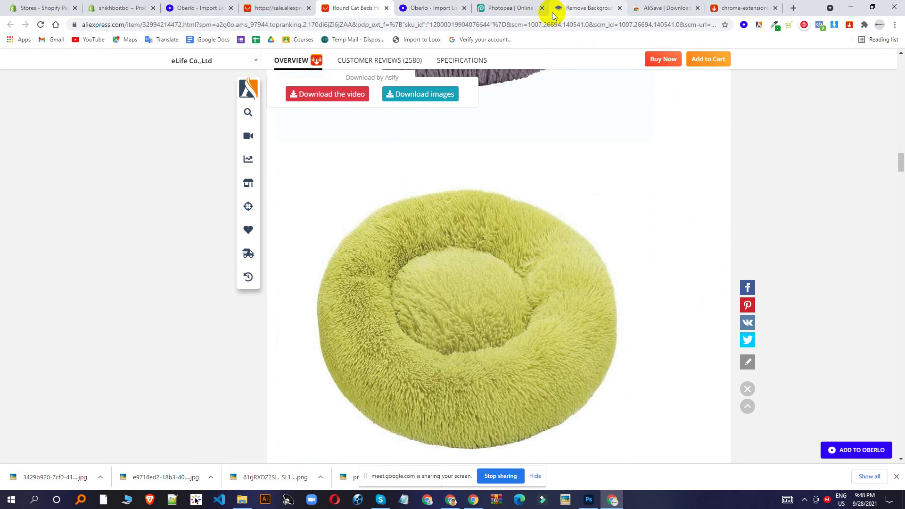
click(124, 8)
click(365, 271)
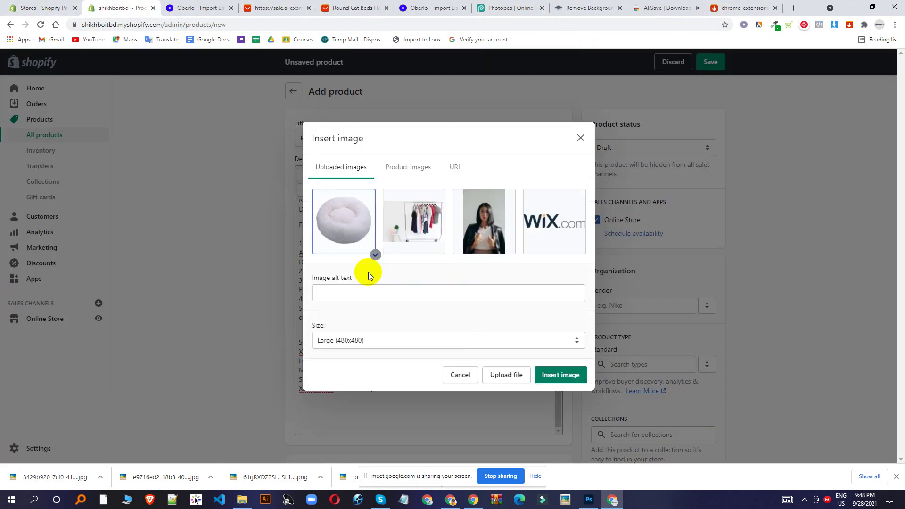
click(541, 376)
scroll(495, 358, down, 5)
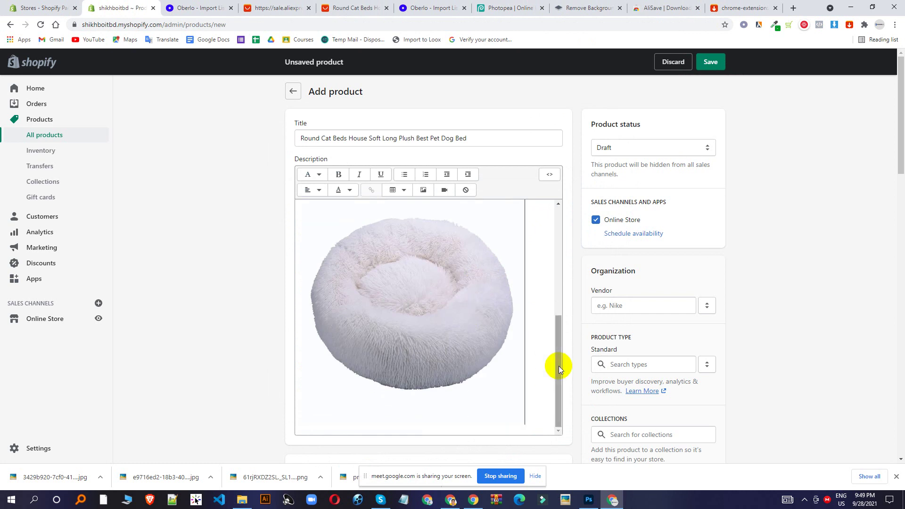
scroll(558, 365, down, 1)
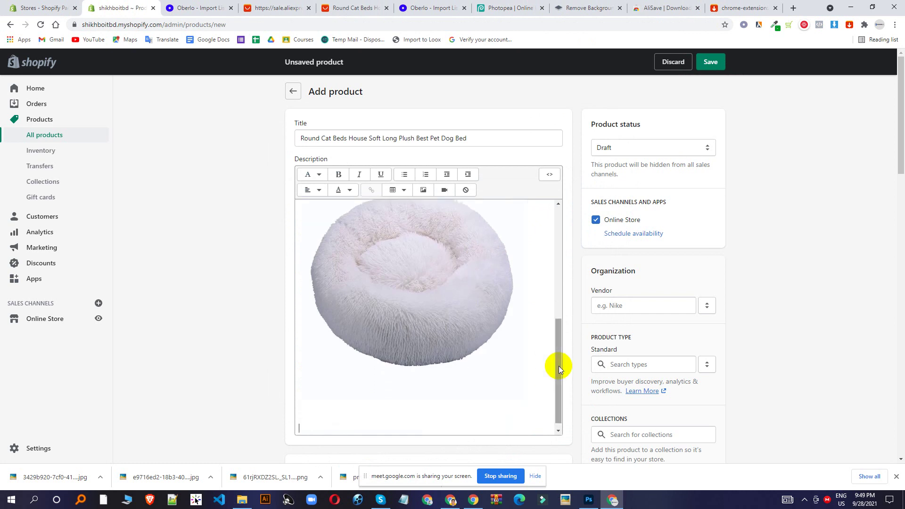
- Start adding a video to the description and open "The 1 TRUE Alternative to Dropshipping To Start NOW!" on YouTube in a new tab
click(444, 197)
click(388, 256)
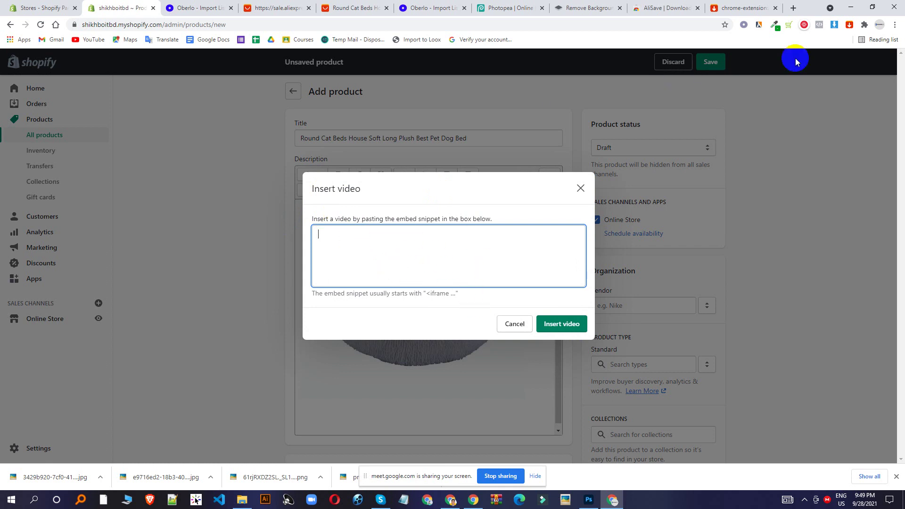
click(794, 8)
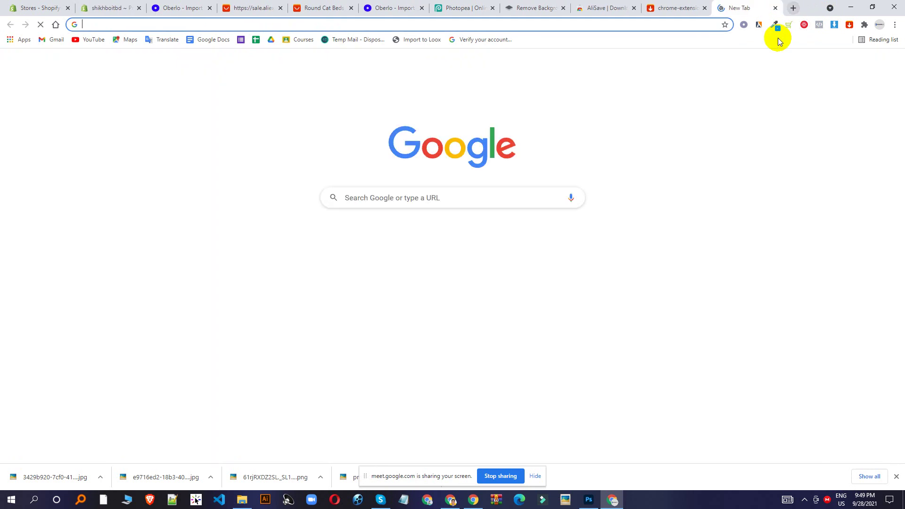
text(y)
key(Return)
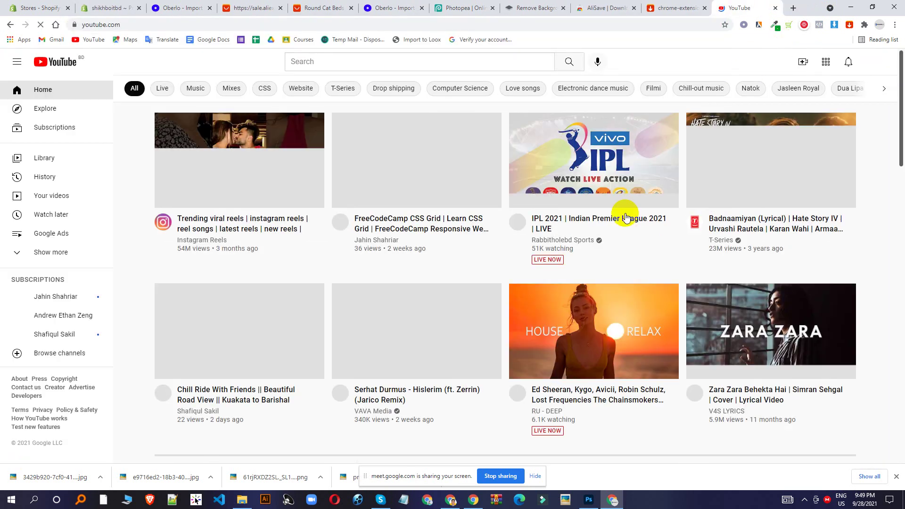
scroll(594, 254, down, 3)
scroll(589, 282, up, 3)
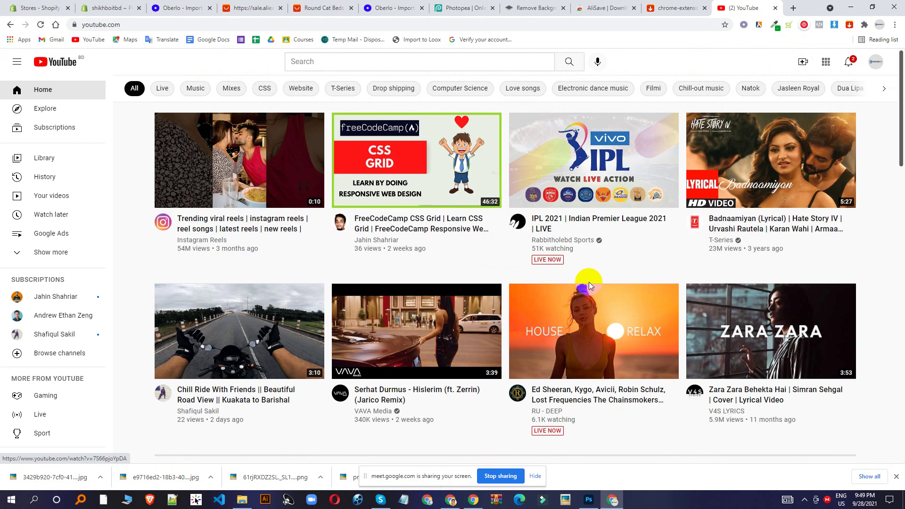
scroll(555, 265, down, 10)
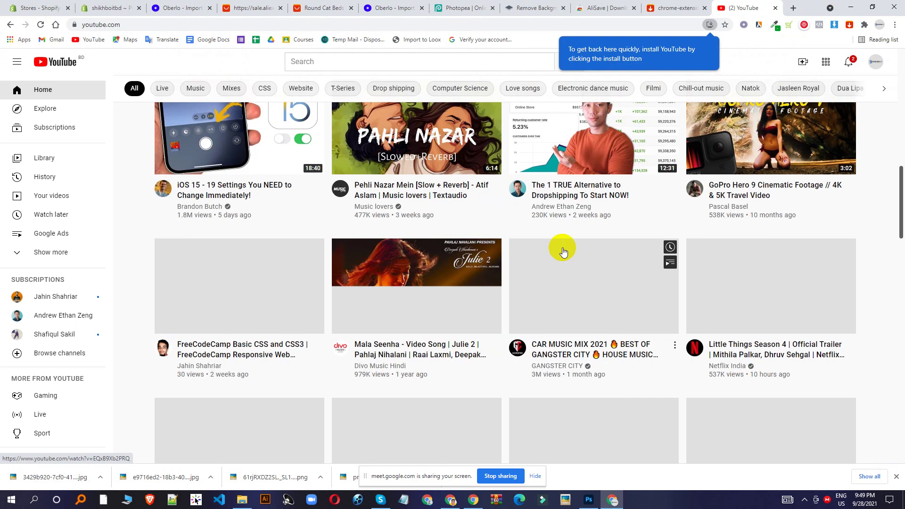
click(598, 162)
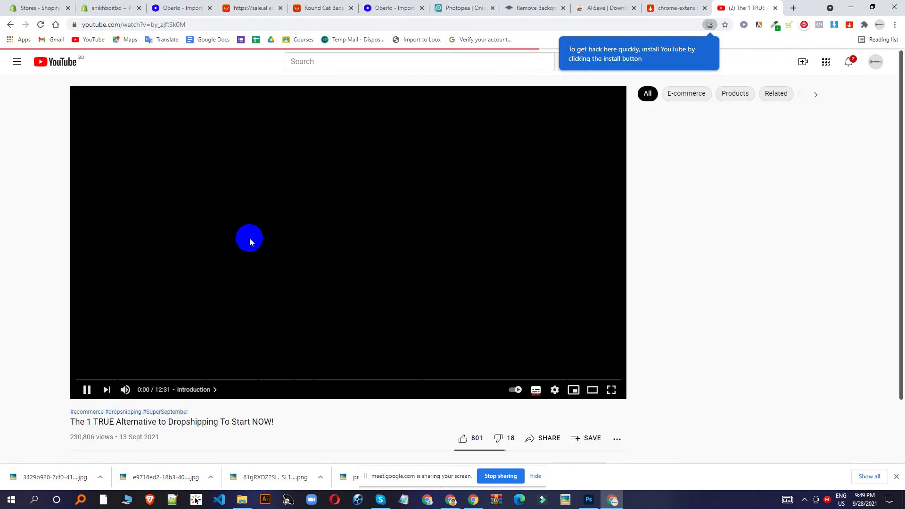
- Pause the YouTube video and copy its iframe embed code from the share options
scroll(220, 260, down, 4)
scroll(226, 236, up, 4)
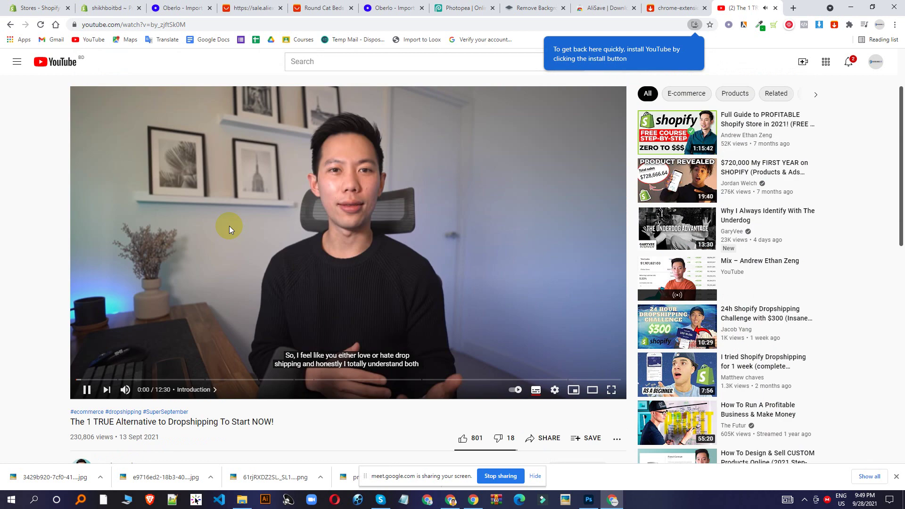
scroll(223, 216, down, 4)
key(space)
scroll(238, 236, up, 2)
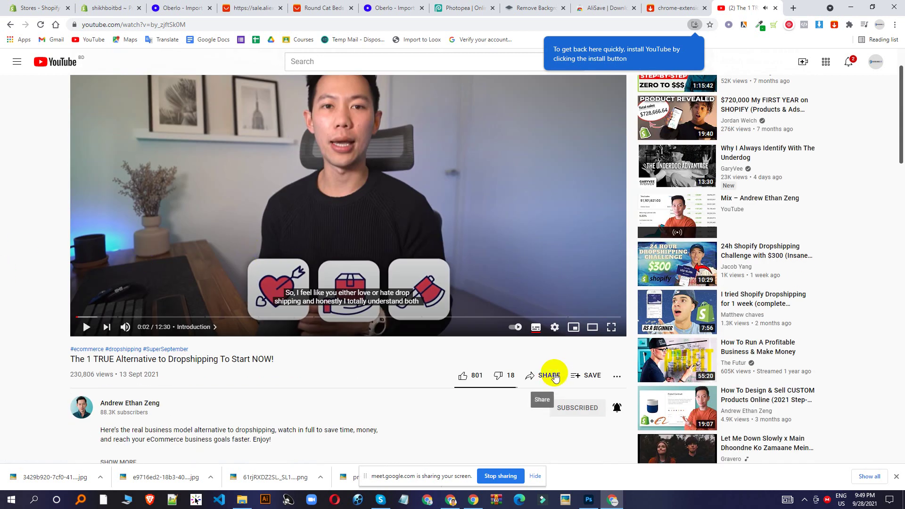
click(549, 375)
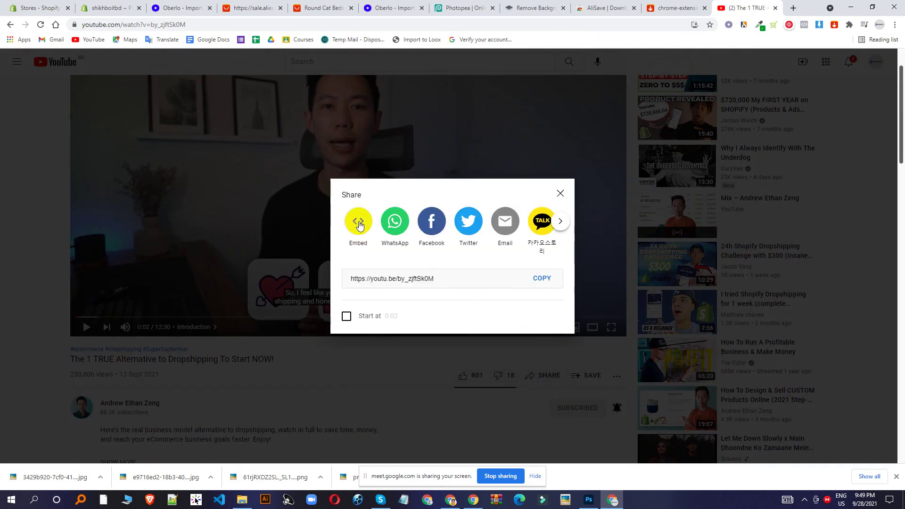
click(358, 222)
click(576, 202)
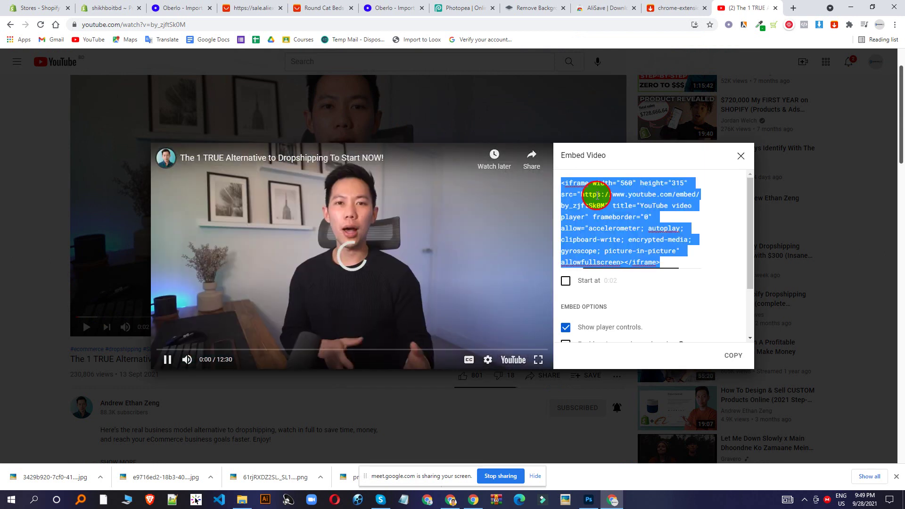
right_click(596, 195)
click(624, 231)
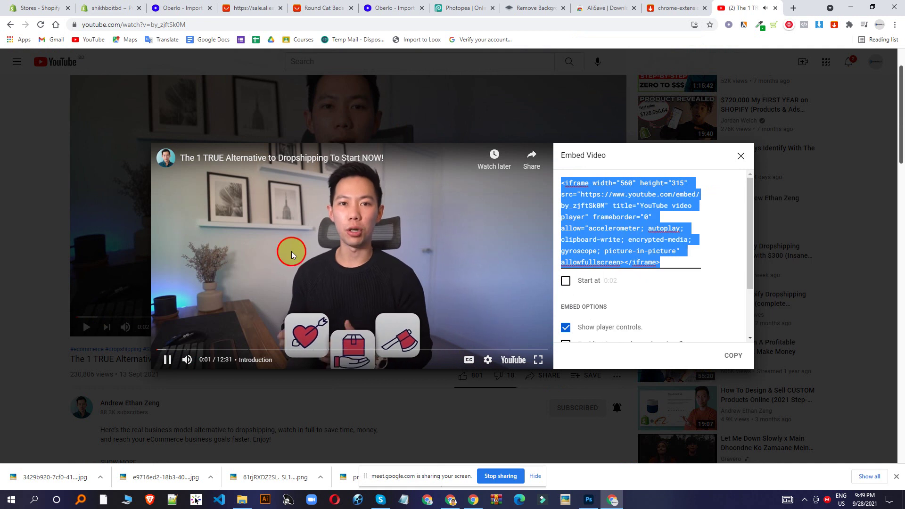
click(291, 255)
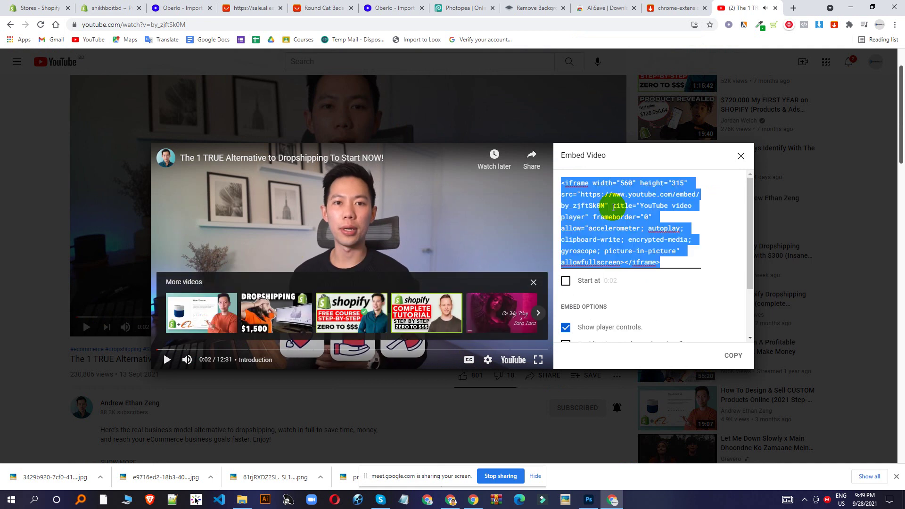
- Paste the YouTube embed snippet into the Shopify product's video dialog, insert the video, and review the description
click(116, 7)
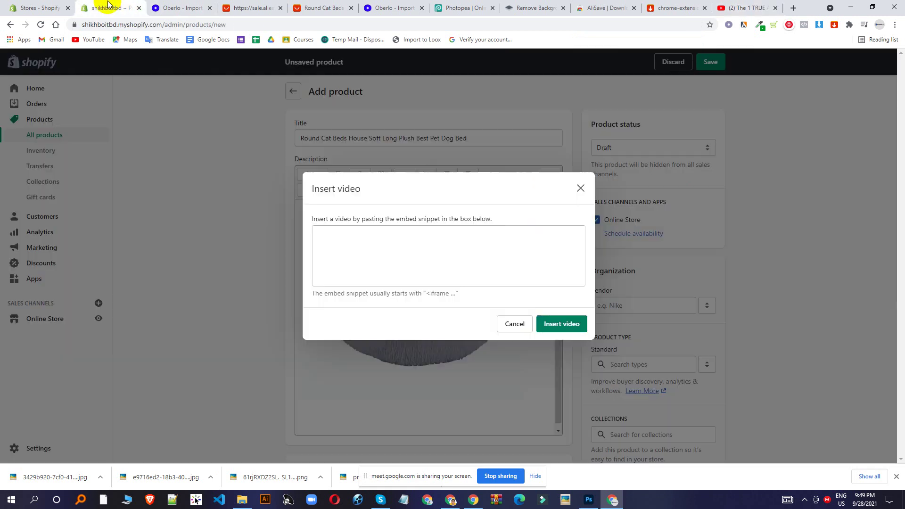
key(ctrl+v)
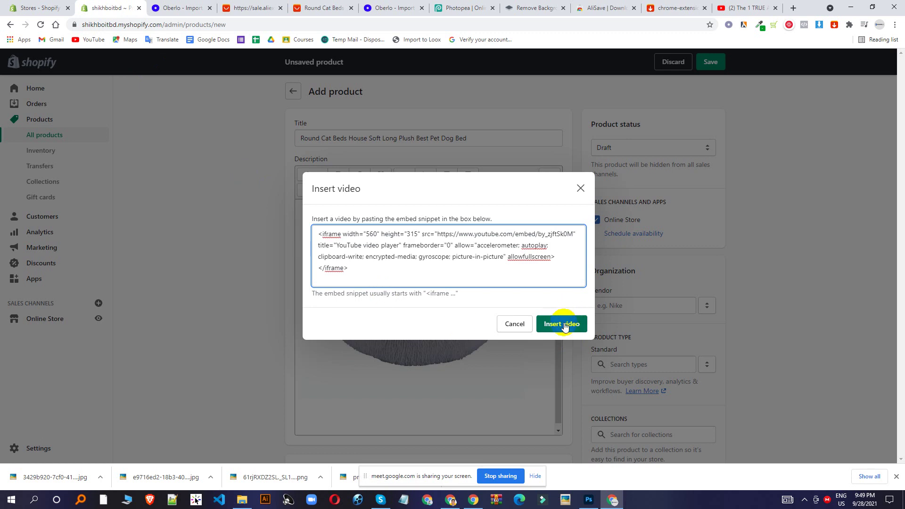
click(566, 324)
scroll(438, 249, down, 3)
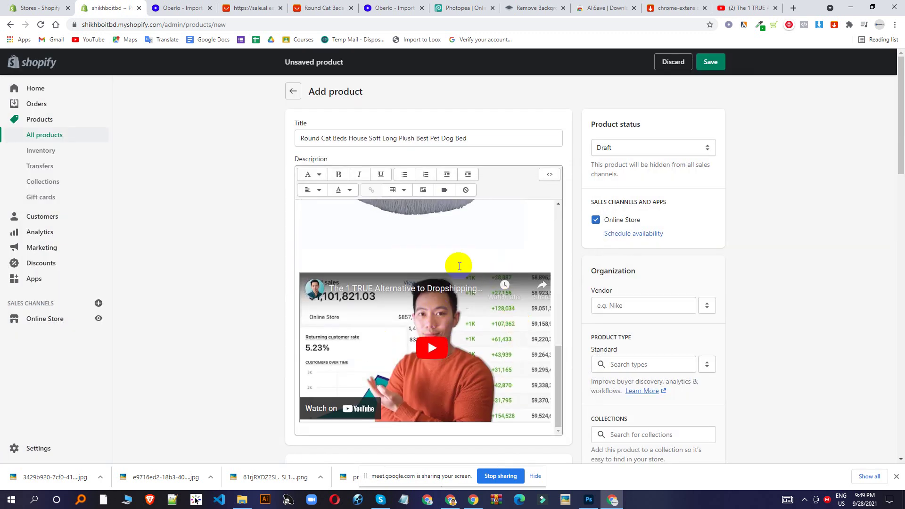
scroll(515, 238, down, 5)
scroll(479, 250, up, 10)
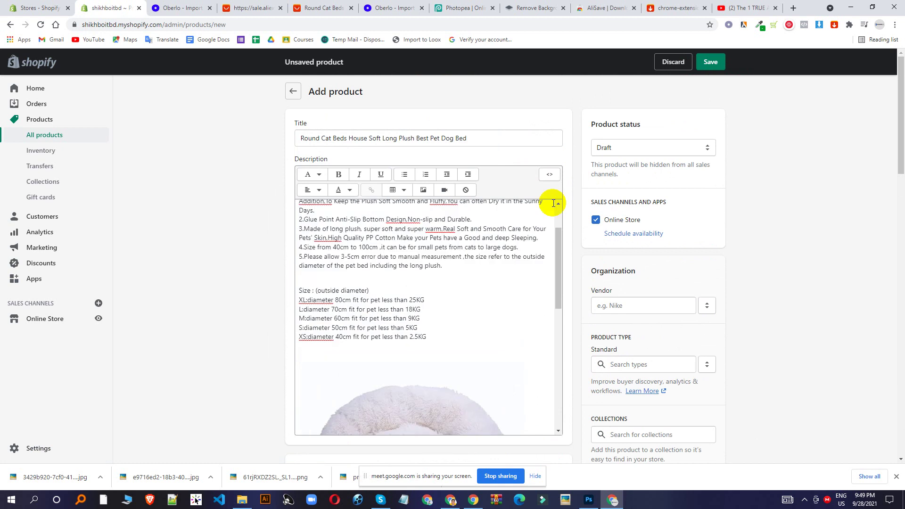
scroll(554, 203, up, 2)
- Set the product status to Active and add the product to the Home page collection
click(621, 149)
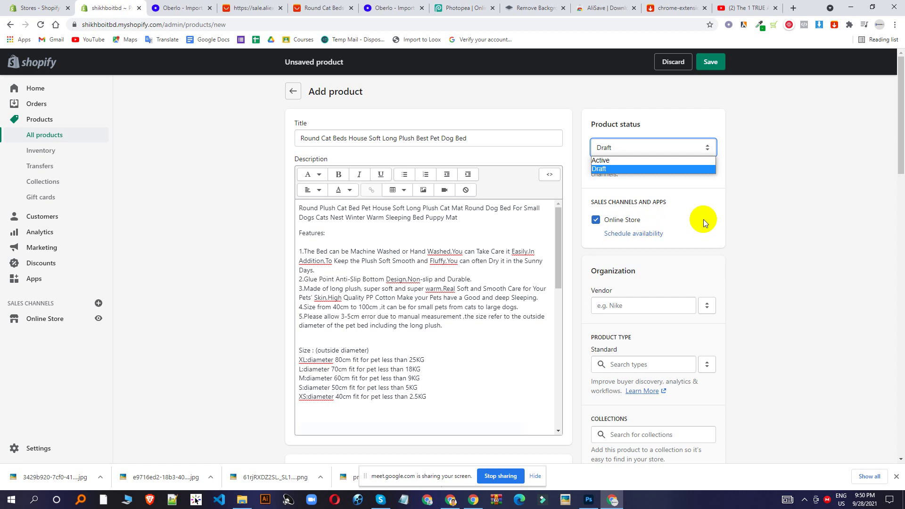
click(607, 161)
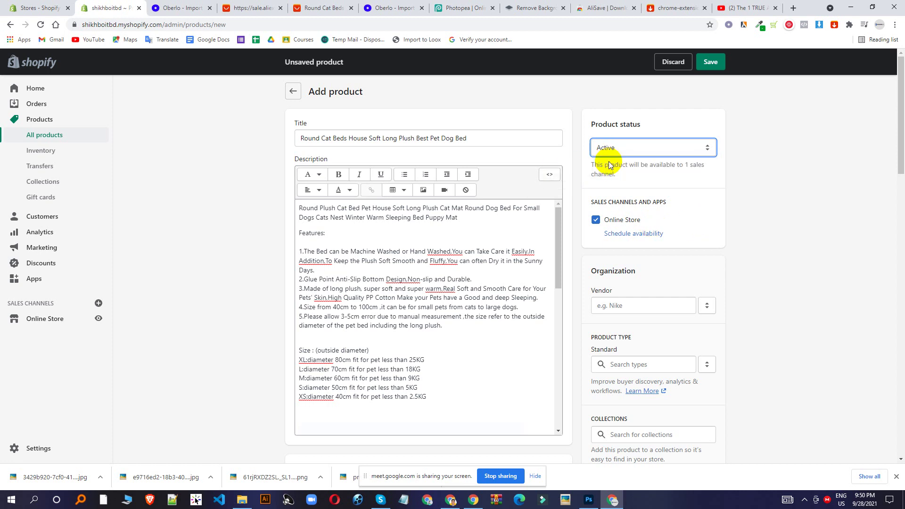
scroll(609, 164, down, 4)
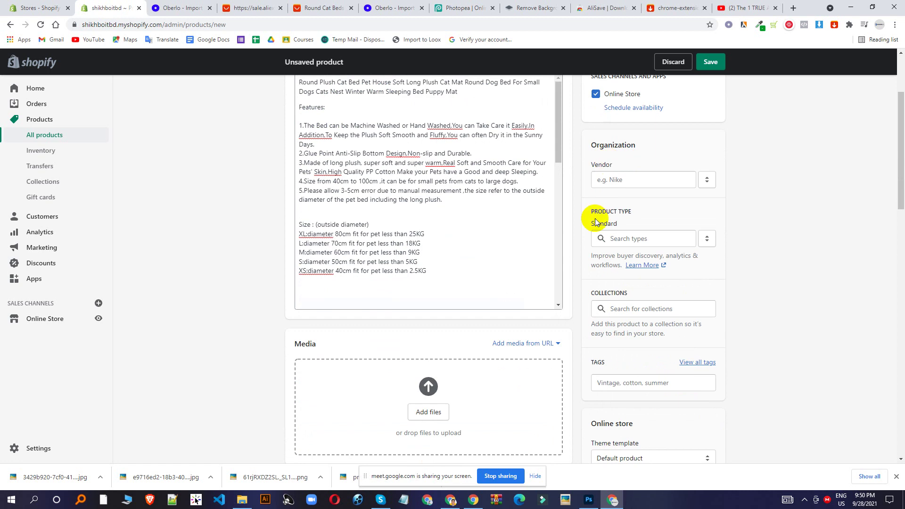
click(629, 245)
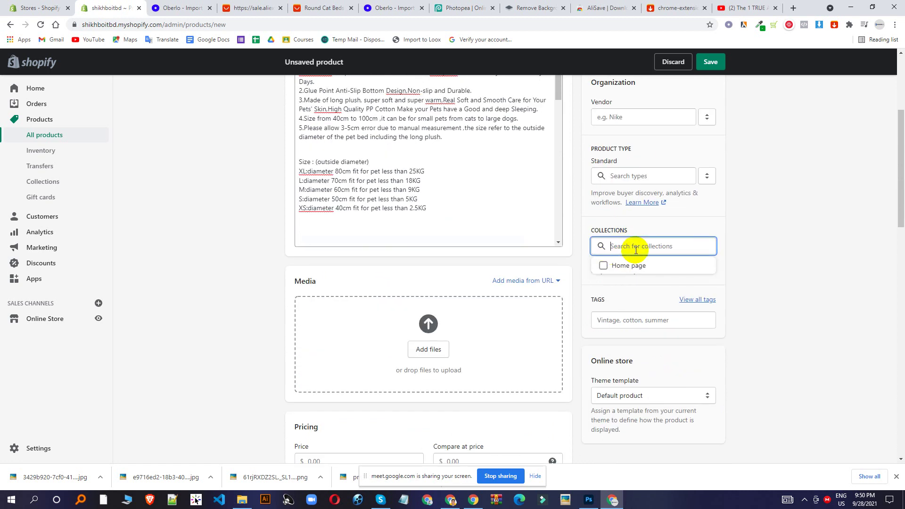
click(603, 266)
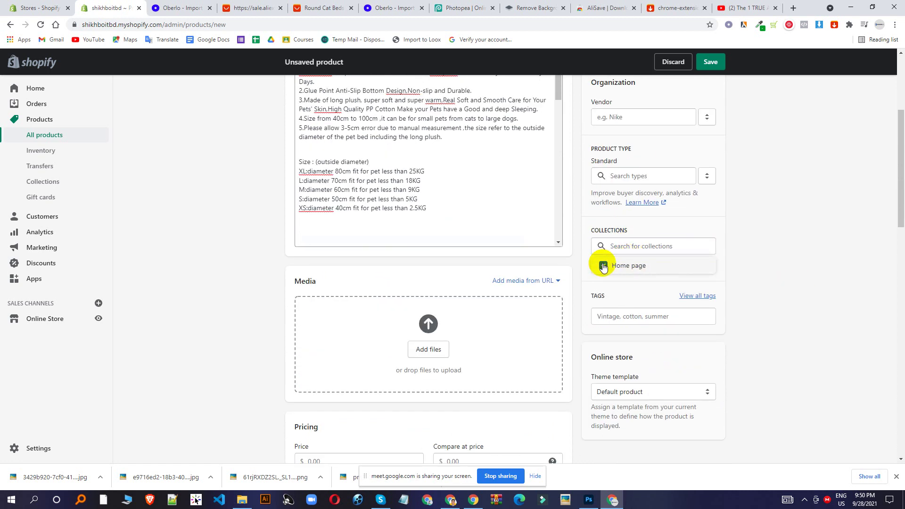
scroll(612, 269, down, 1)
click(632, 254)
- Leave the product type empty and add the existing tag Dog to the product
scroll(329, 169, up, 5)
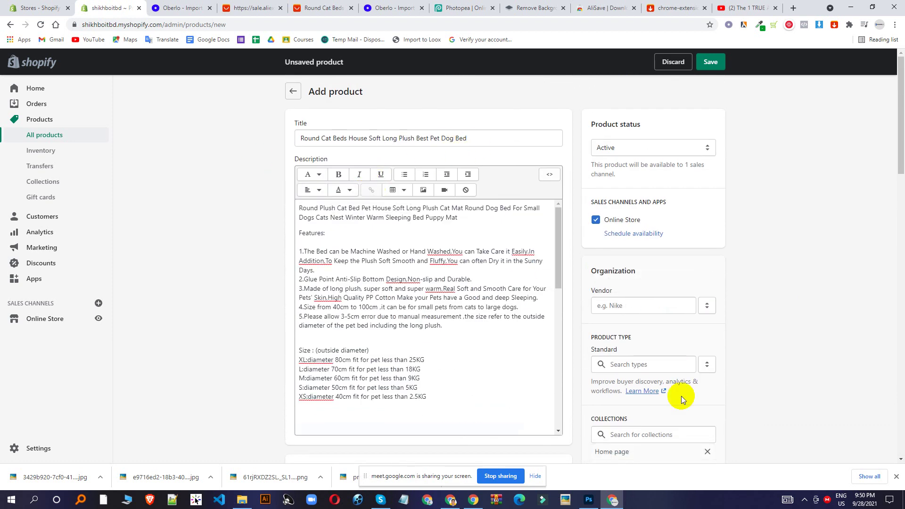
click(652, 366)
scroll(836, 424, down, 3)
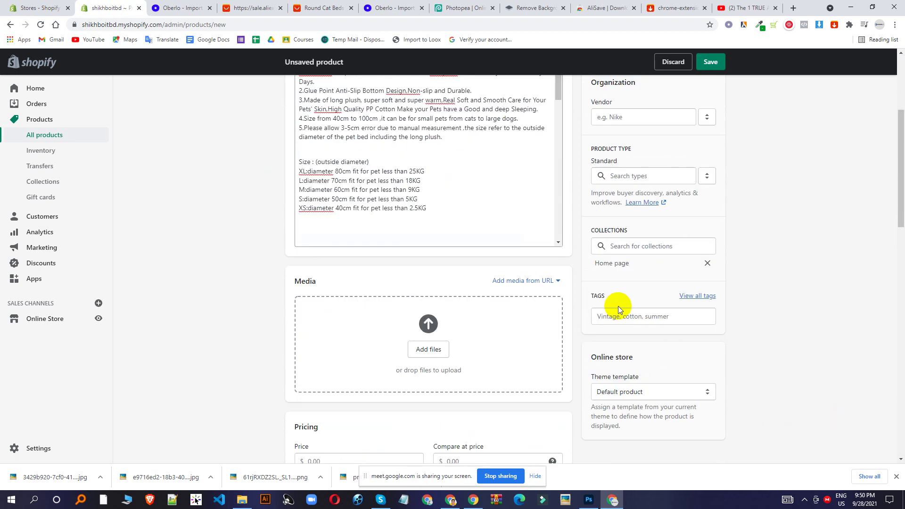
click(621, 317)
text(D)
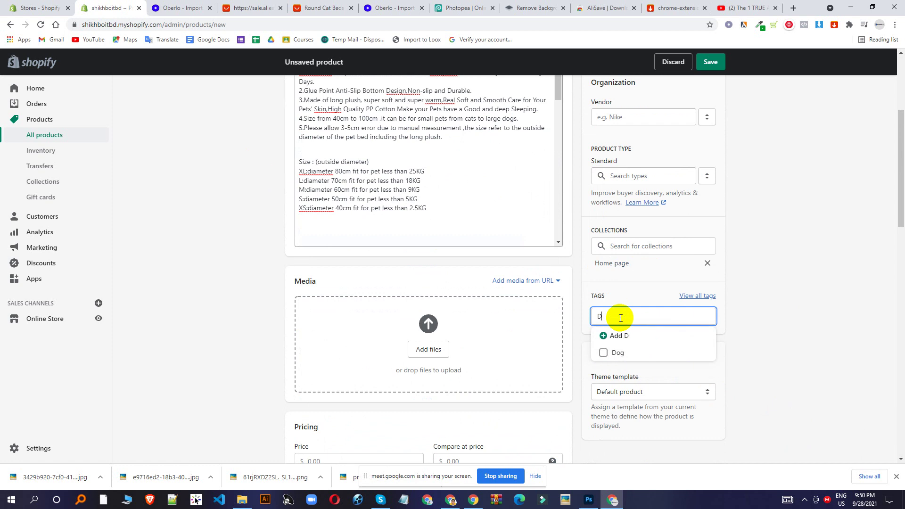
text(og)
click(611, 336)
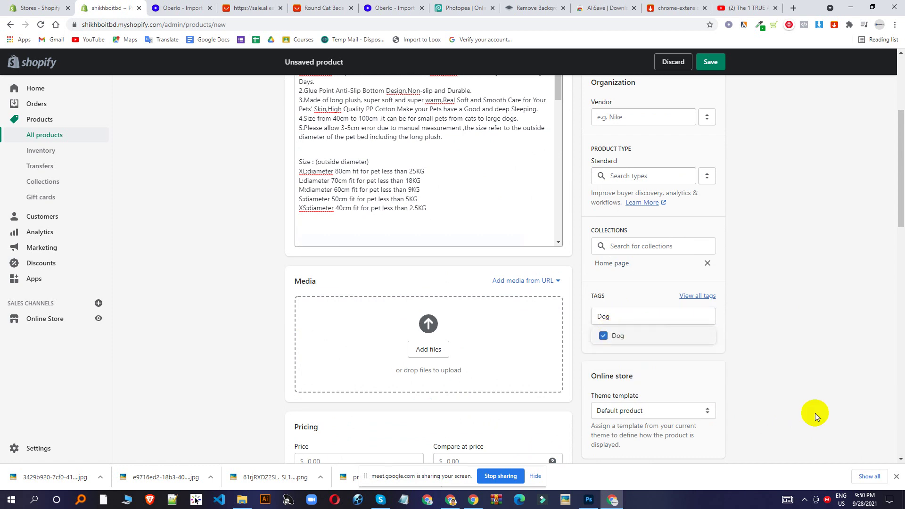
- Select Default product as the product's theme template
scroll(644, 310, down, 4)
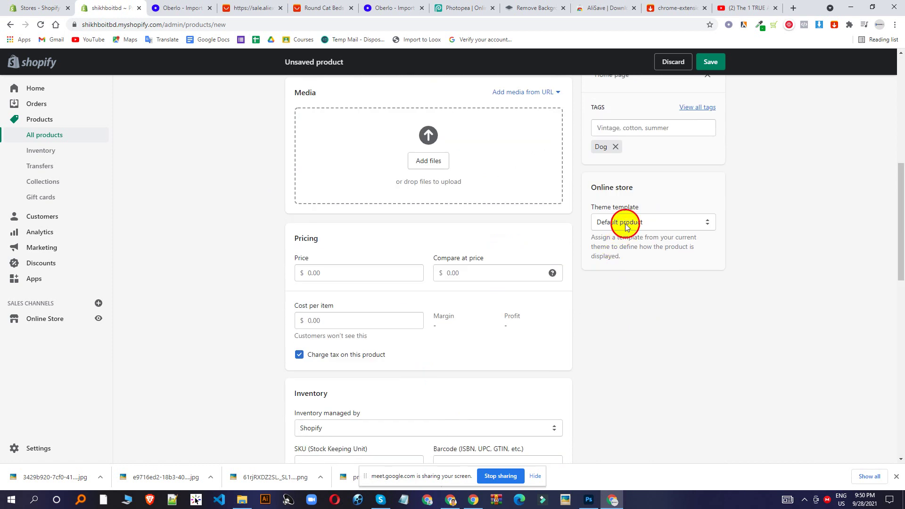
click(625, 224)
click(622, 235)
scroll(383, 222, up, 4)
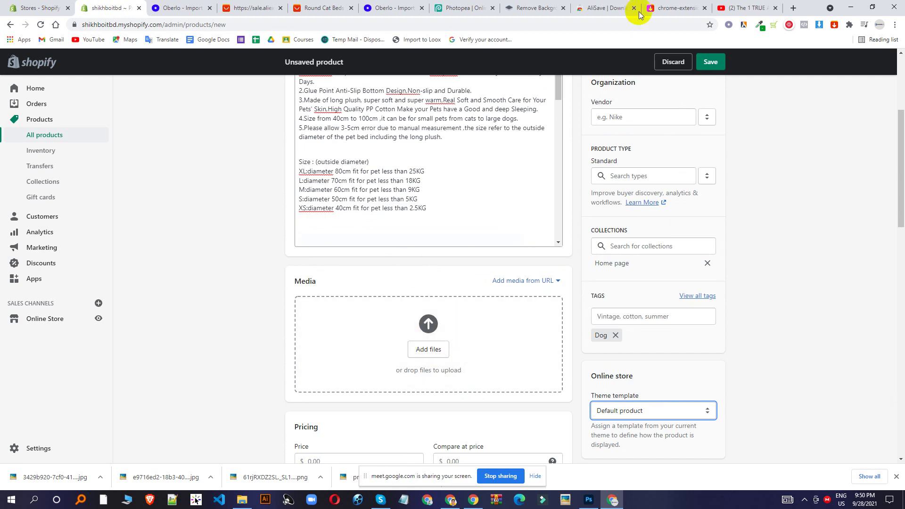
- Go back to the AliExpress cat bed listing and start downloading its product images with Asify
click(656, 9)
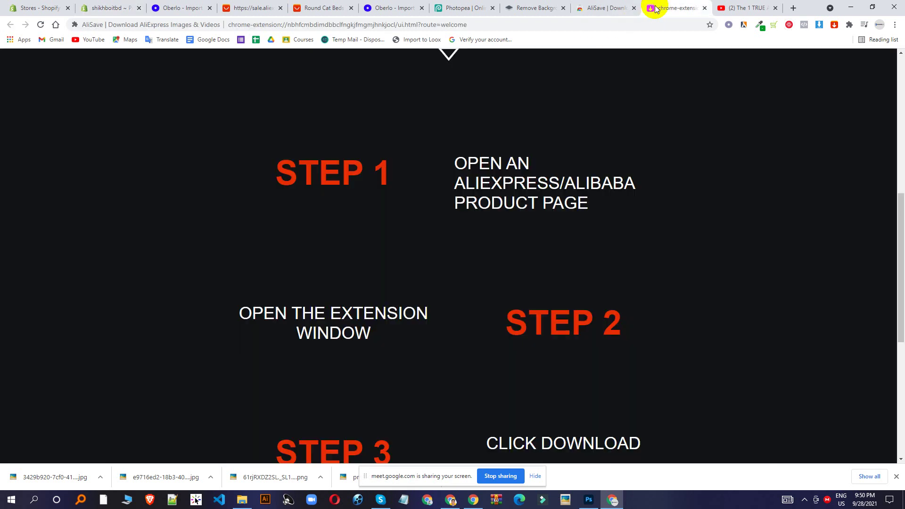
click(200, 8)
click(243, 7)
click(296, 7)
scroll(403, 281, up, 15)
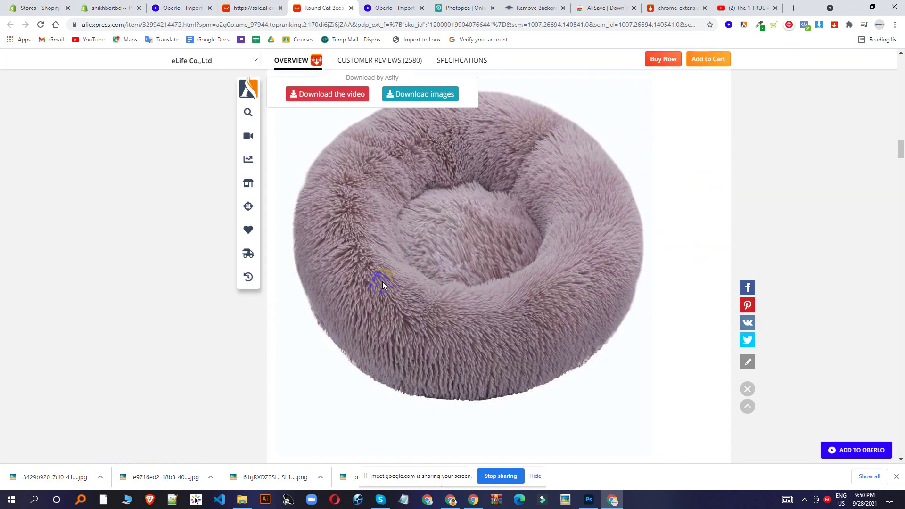
scroll(403, 284, up, 4)
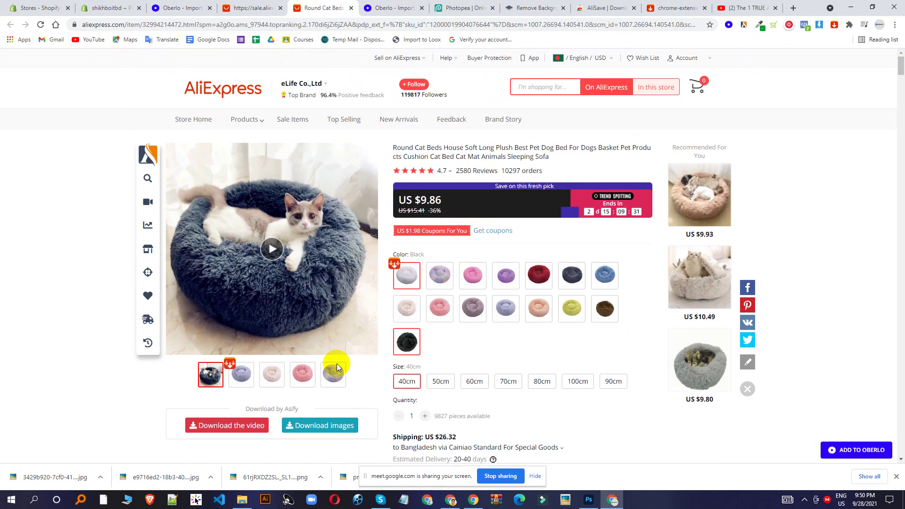
click(305, 429)
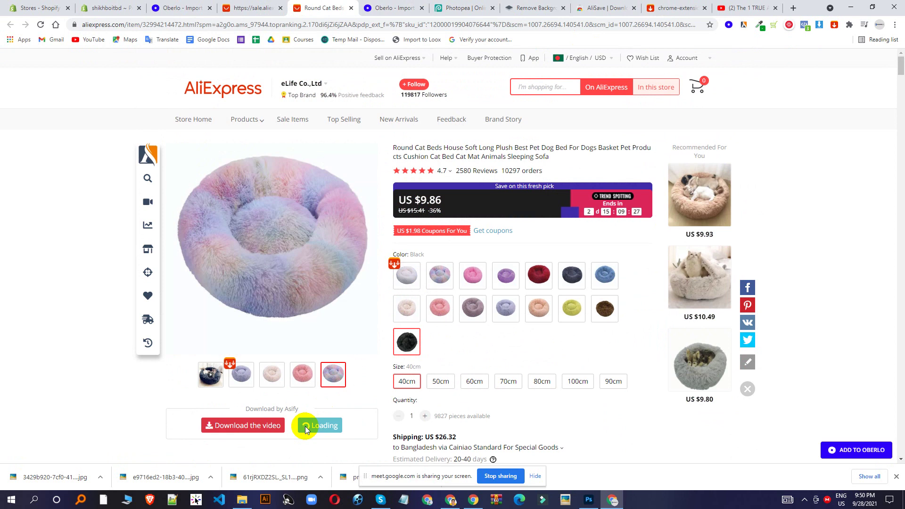
- Return to the unsaved Shopify product and review the collections available for it
click(112, 8)
scroll(648, 283, up, 1)
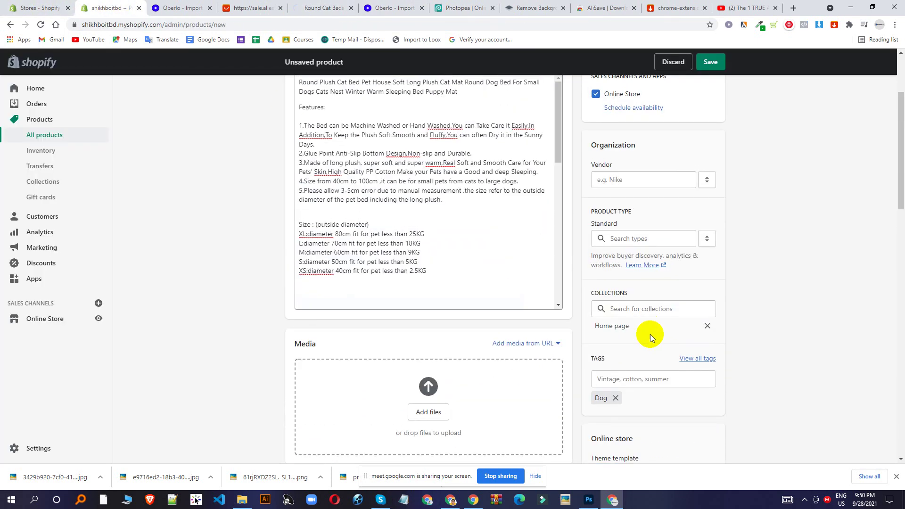
click(645, 309)
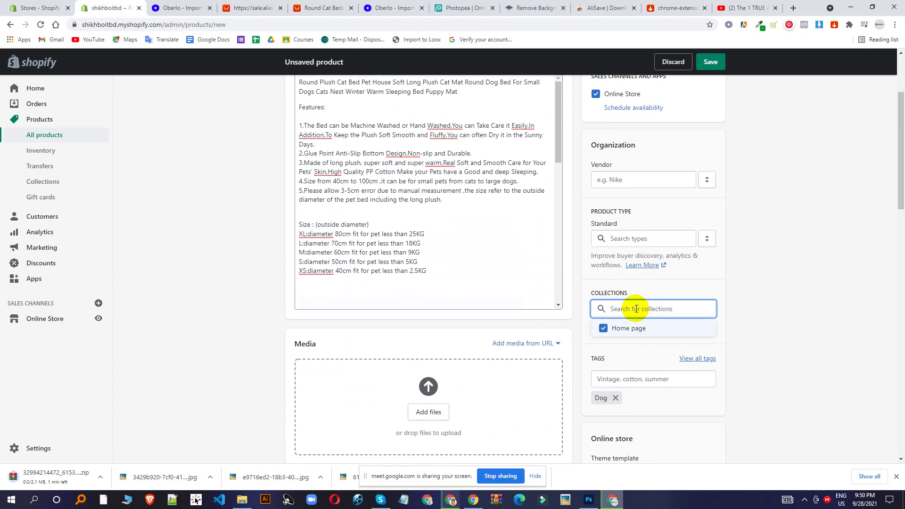
click(777, 285)
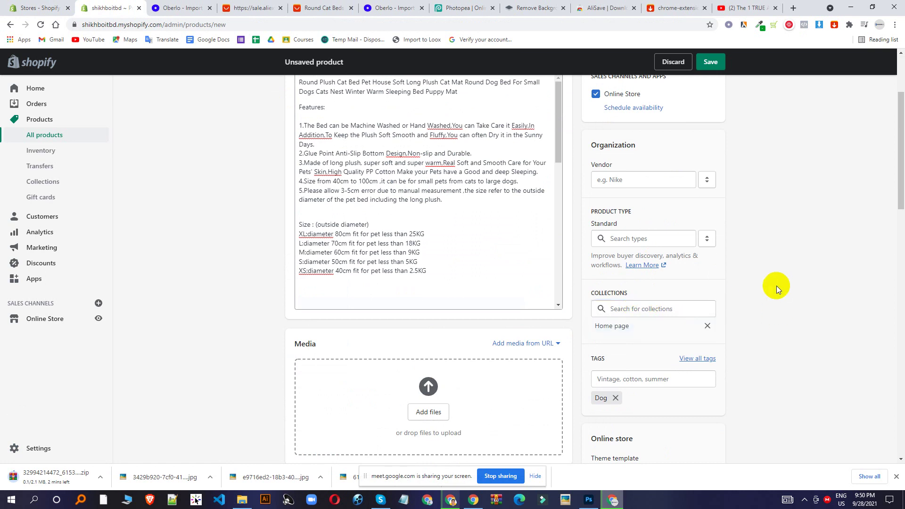
click(620, 311)
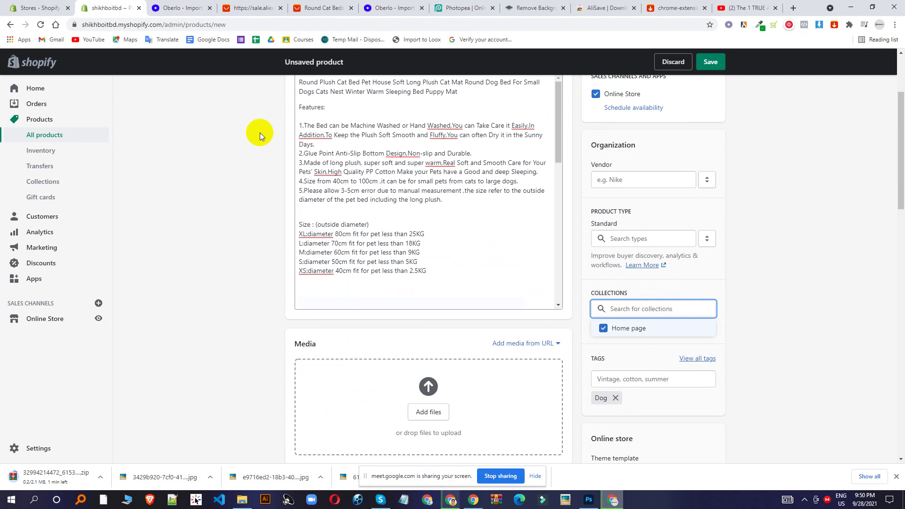
- Preview the online store's featured products on the home page, and check the product's Home page collection selection again
click(98, 319)
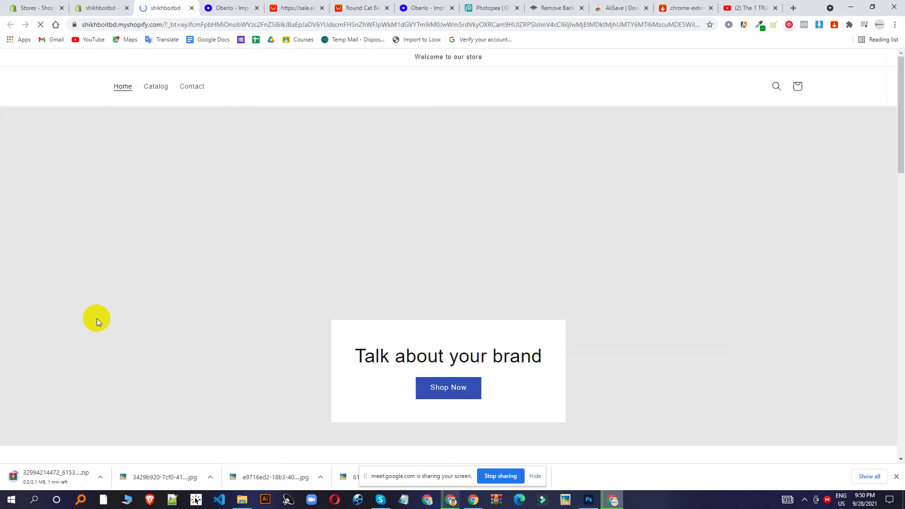
scroll(216, 151, down, 9)
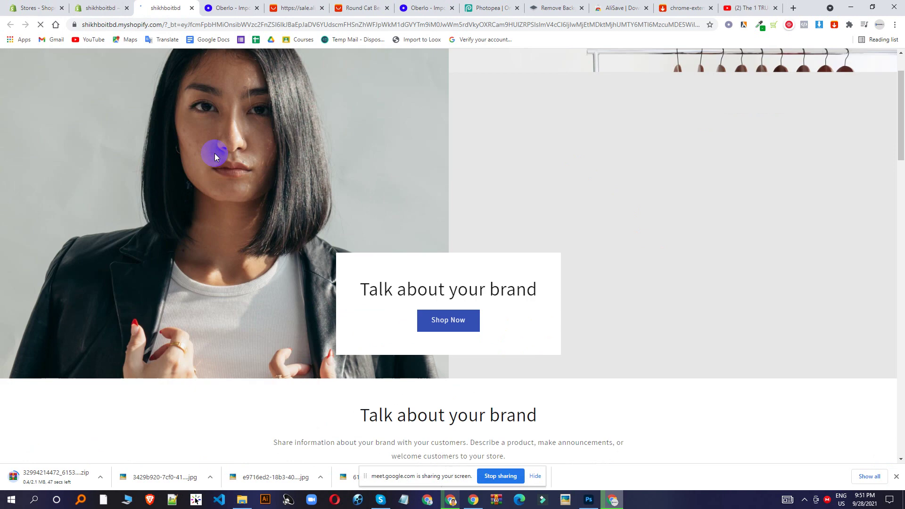
scroll(299, 212, down, 2)
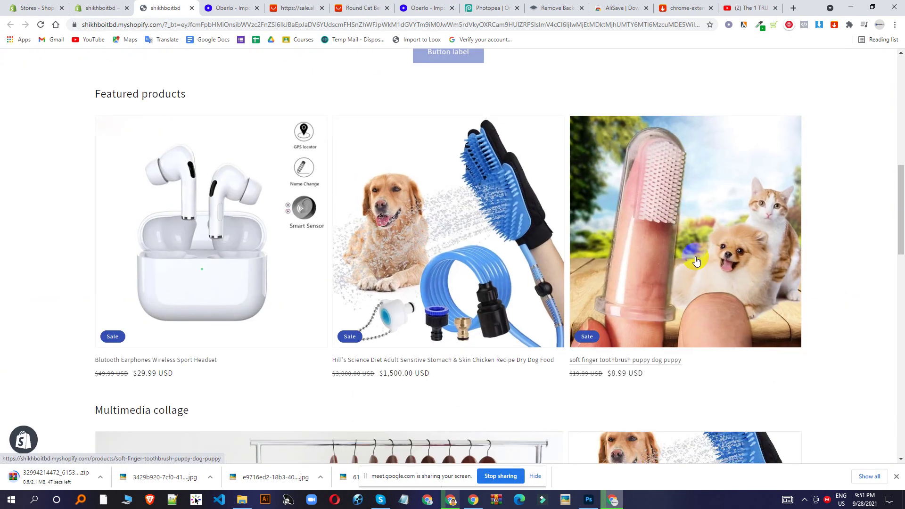
click(122, 4)
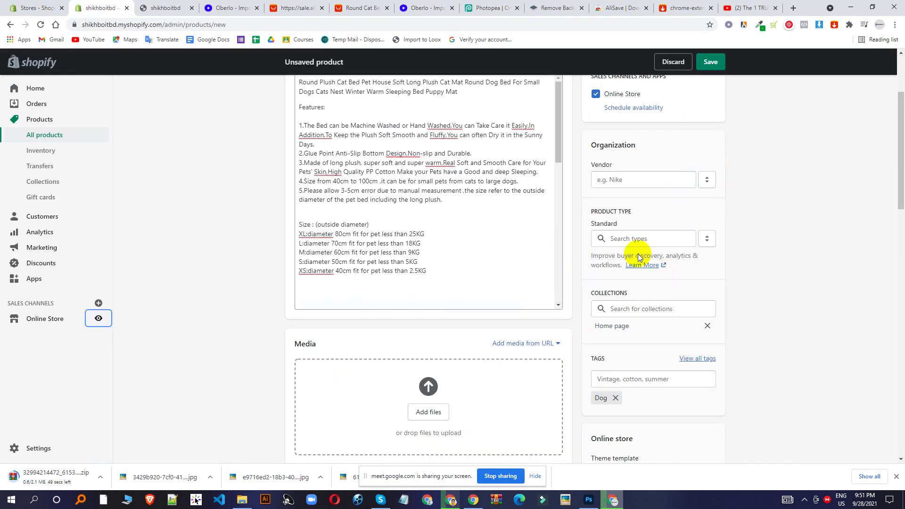
click(636, 310)
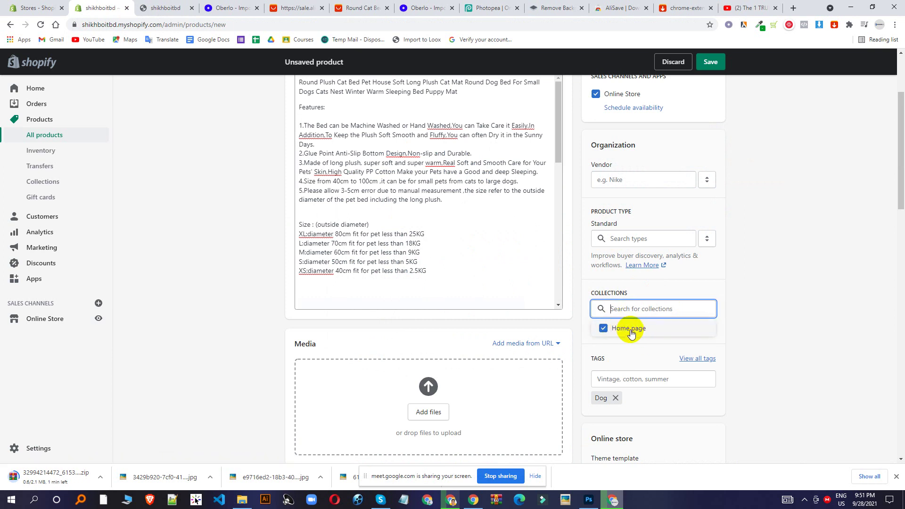
click(769, 275)
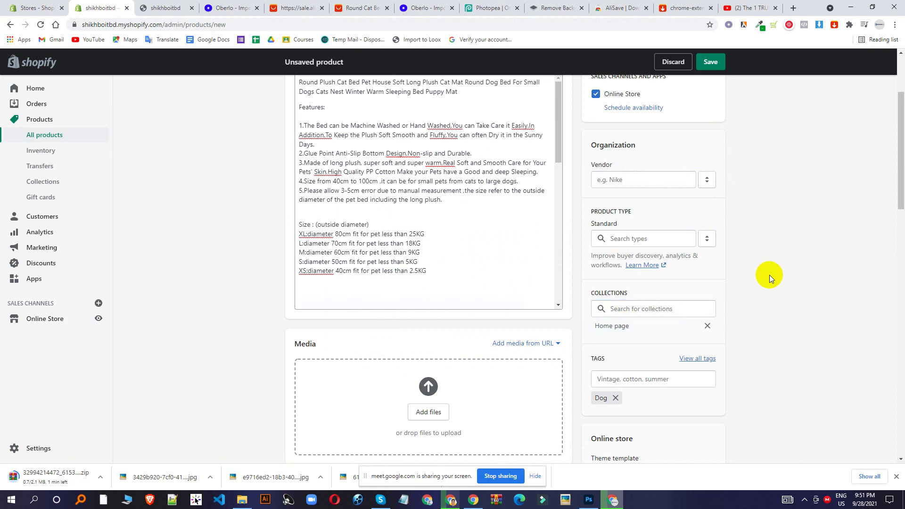
- Upload the multicoloured and white cat bed images from the Downloads folder to the product's media
scroll(395, 182, down, 15)
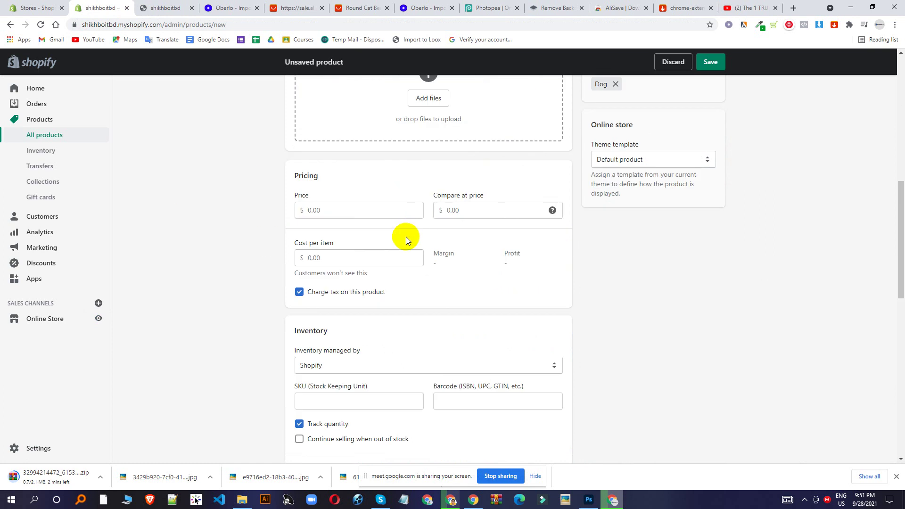
scroll(434, 283, up, 3)
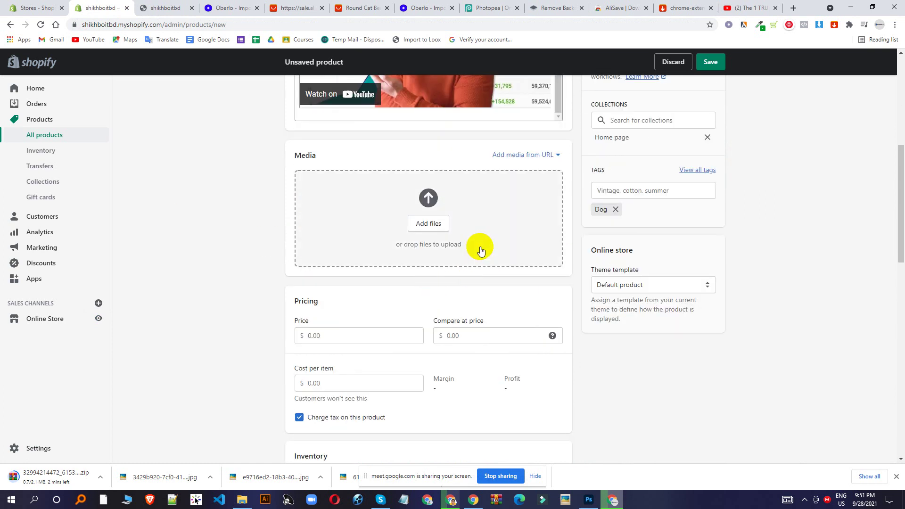
scroll(505, 236, up, 3)
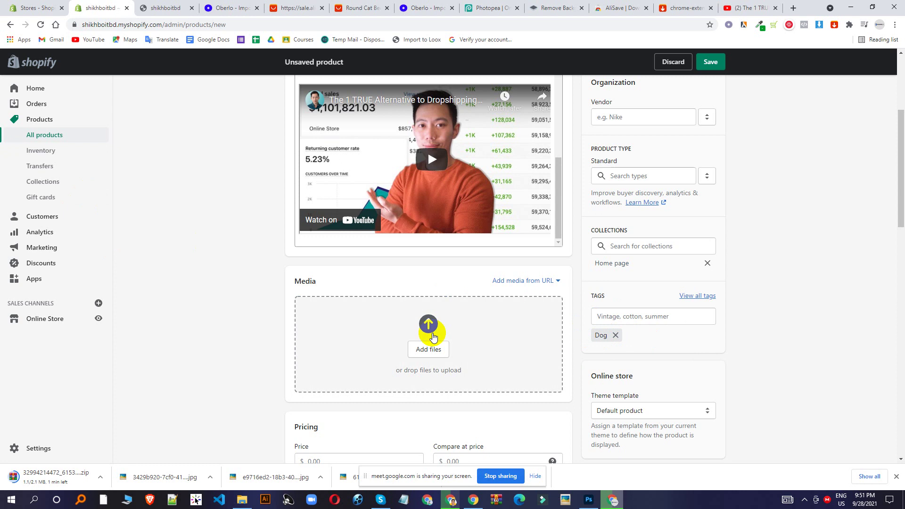
click(432, 347)
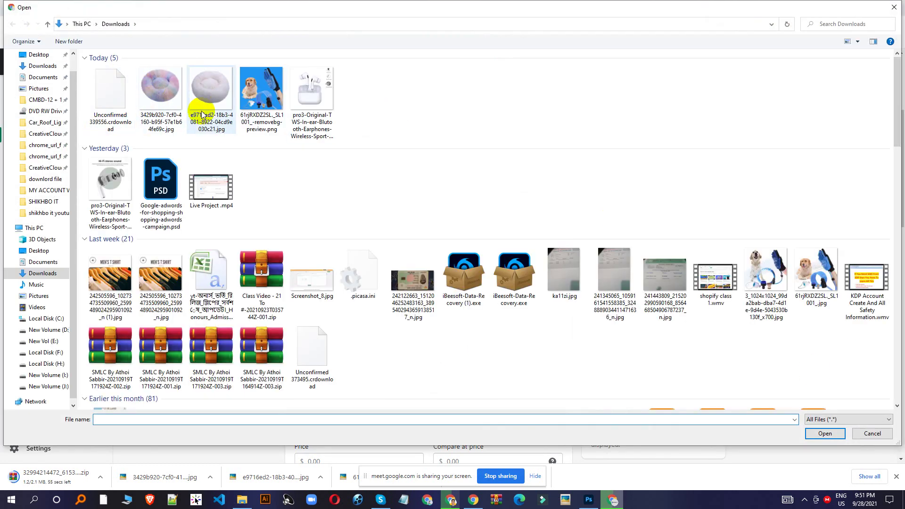
double_click(164, 102)
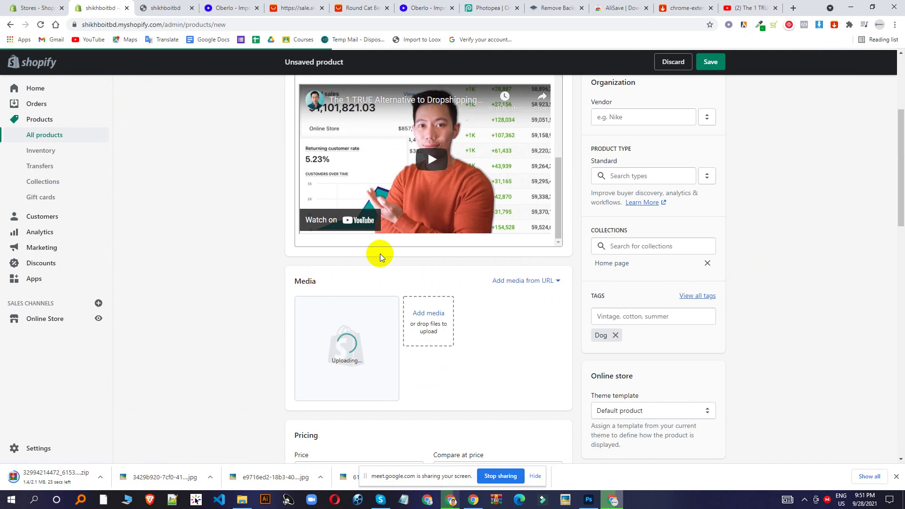
click(432, 339)
double_click(225, 92)
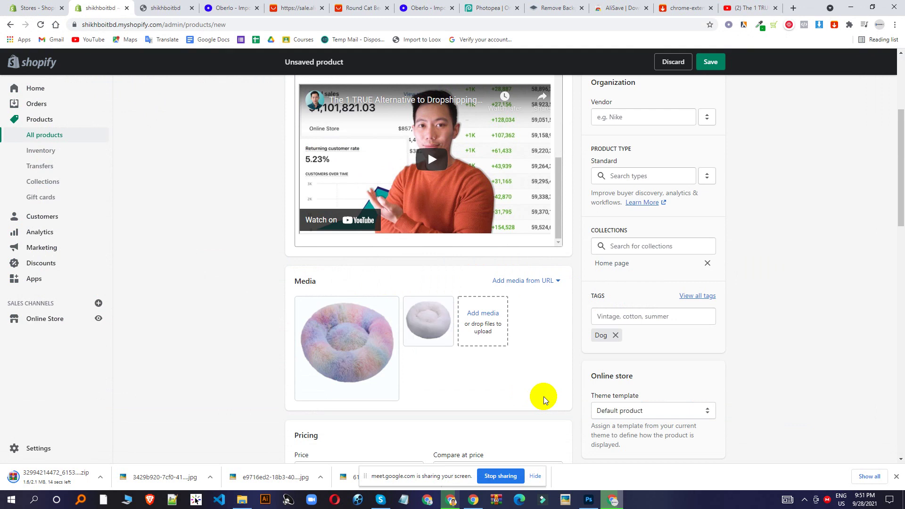
click(547, 283)
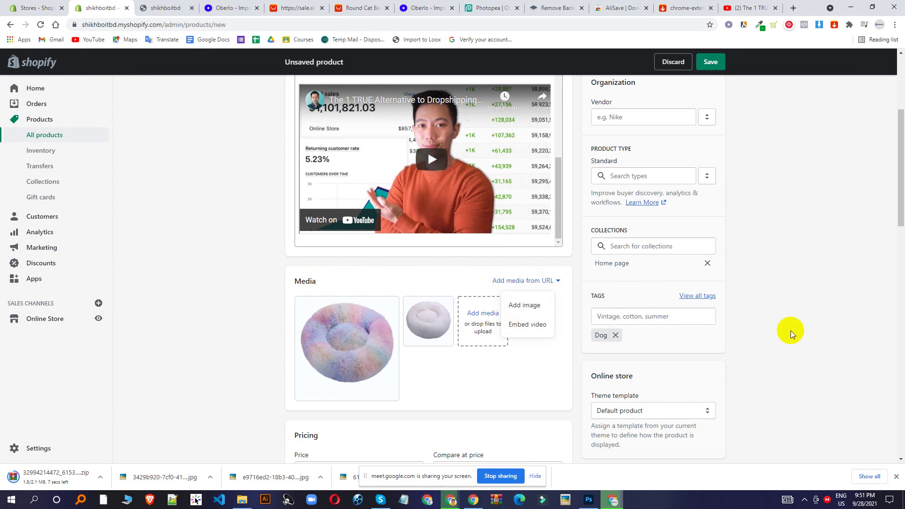
click(791, 333)
- Set the product's price to $9.00
scroll(491, 302, down, 4)
click(334, 281)
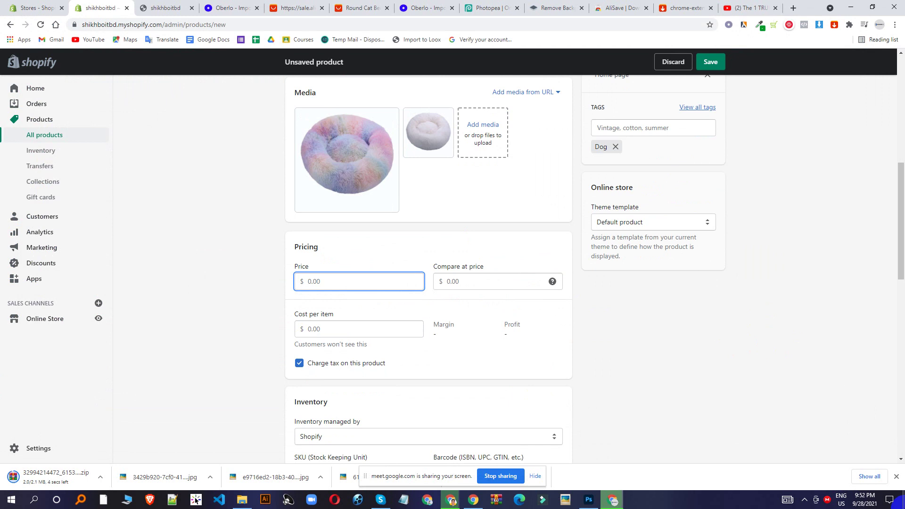
text(9)
click(210, 216)
- Set the product's compare-at price to $18.00 and its cost per item to $5.00
click(478, 278)
text(18)
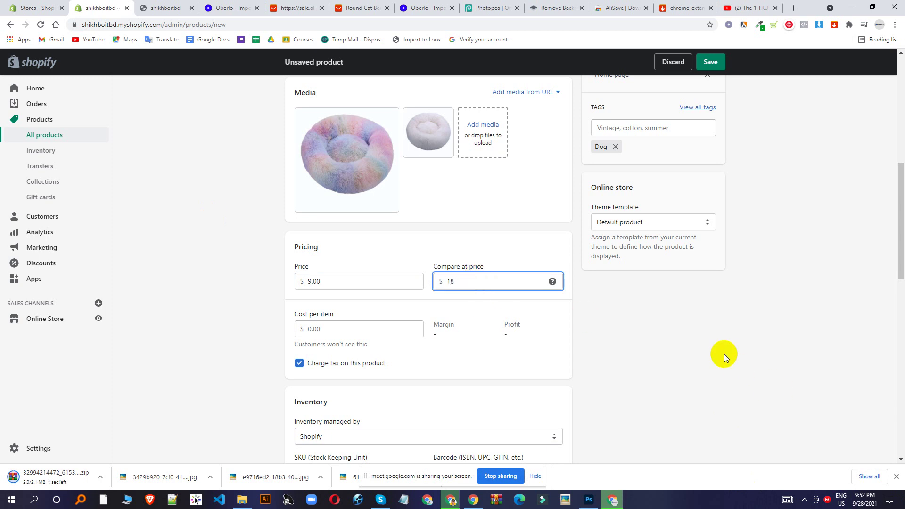
click(536, 299)
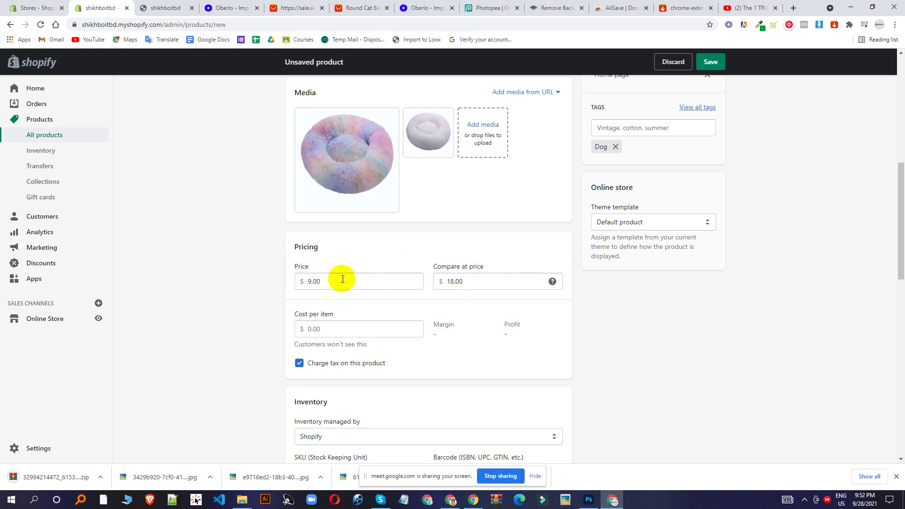
click(331, 329)
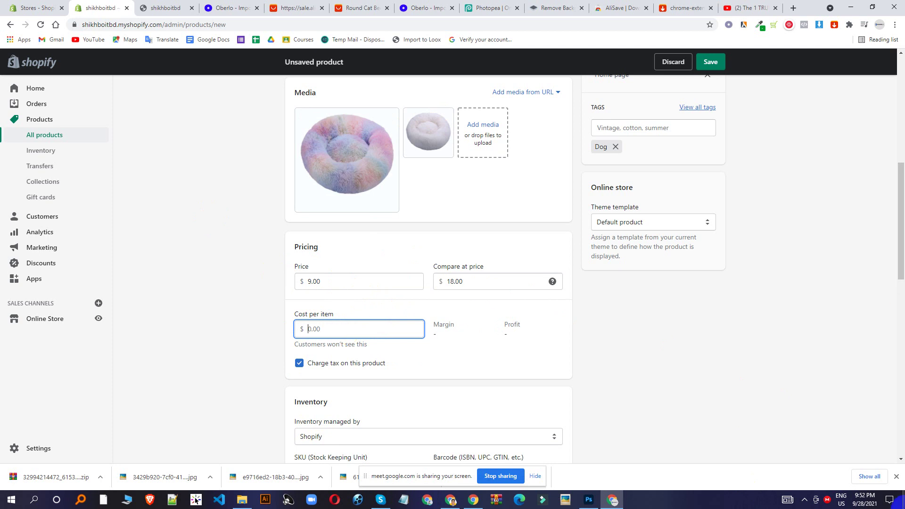
text(5)
click(251, 315)
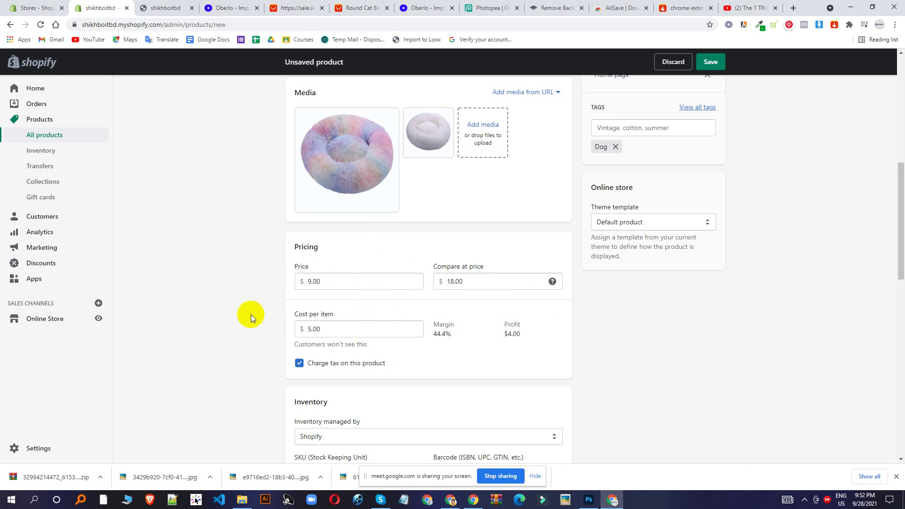
- Clear the product's cost per item and compare-at price
click(315, 329)
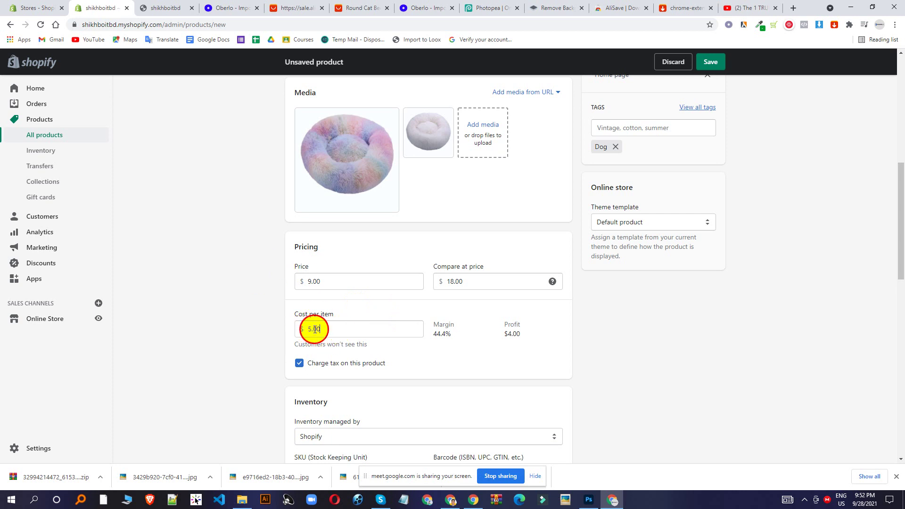
key(ctrl+a)
key(BackSpace)
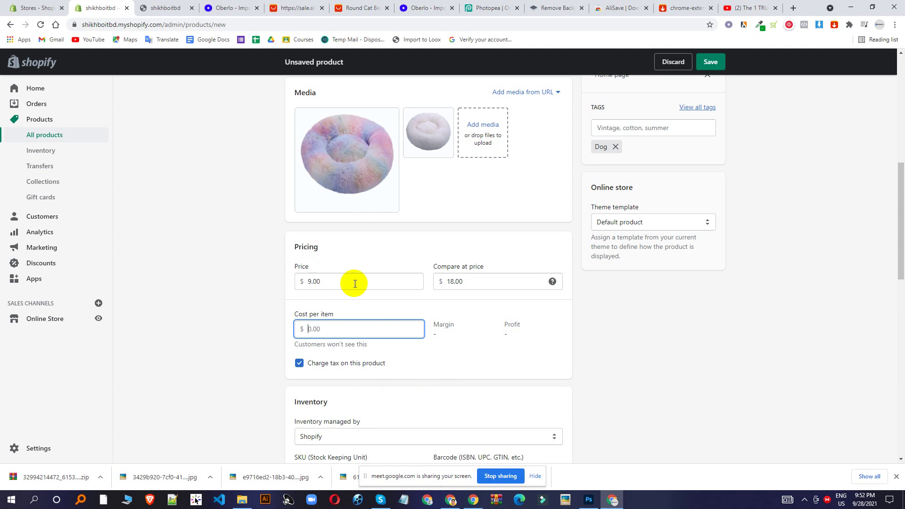
drag(481, 281, 403, 282)
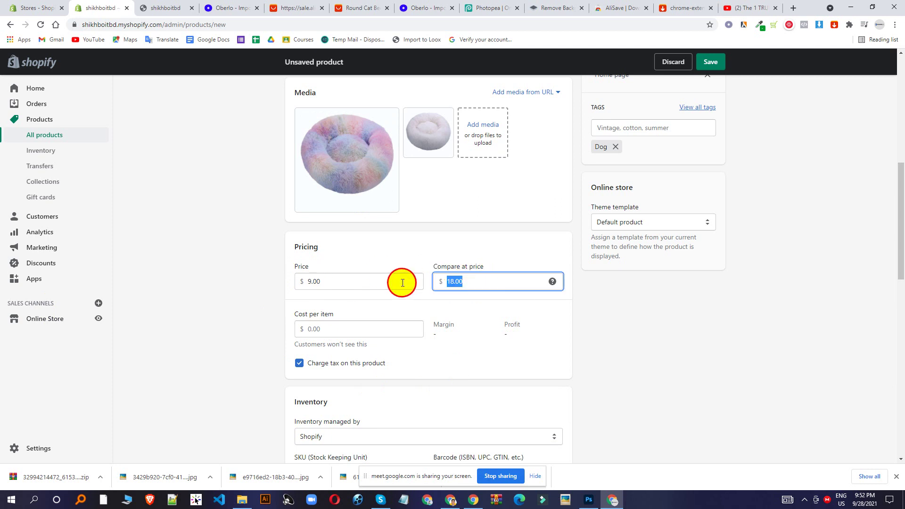
key(BackSpace)
drag(333, 282, 182, 262)
click(203, 265)
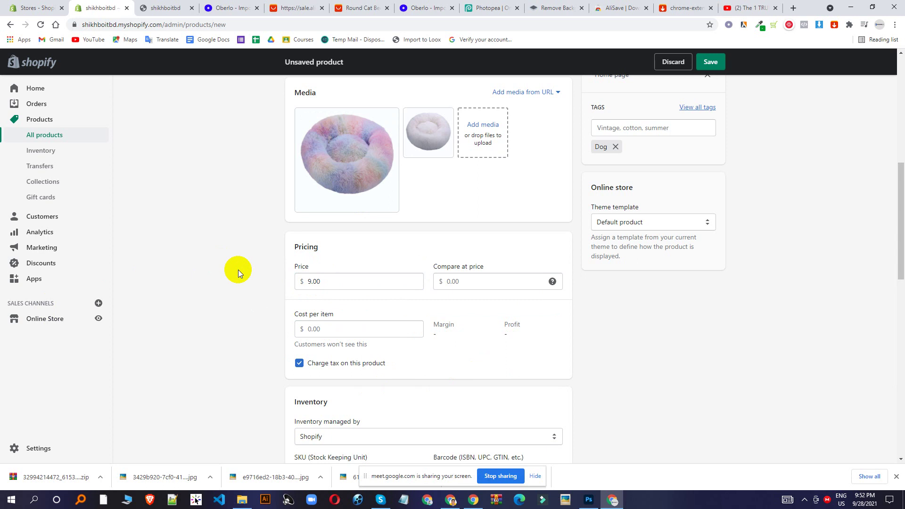
- Turn tax charging for the product off and back on
scroll(279, 292, down, 1)
scroll(279, 290, down, 2)
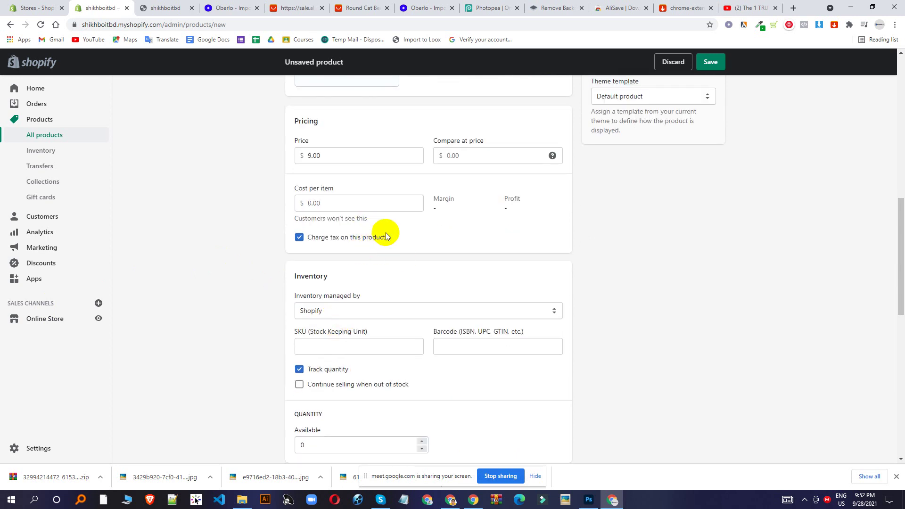
scroll(385, 236, down, 1)
click(300, 176)
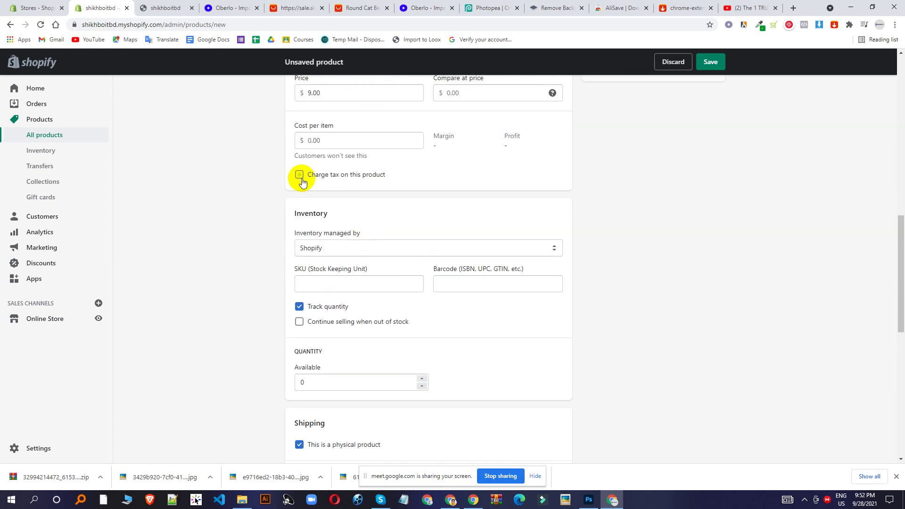
click(300, 177)
- Keep Shopify as the product's inventory manager and leave the SKU and barcode empty
scroll(406, 231, down, 1)
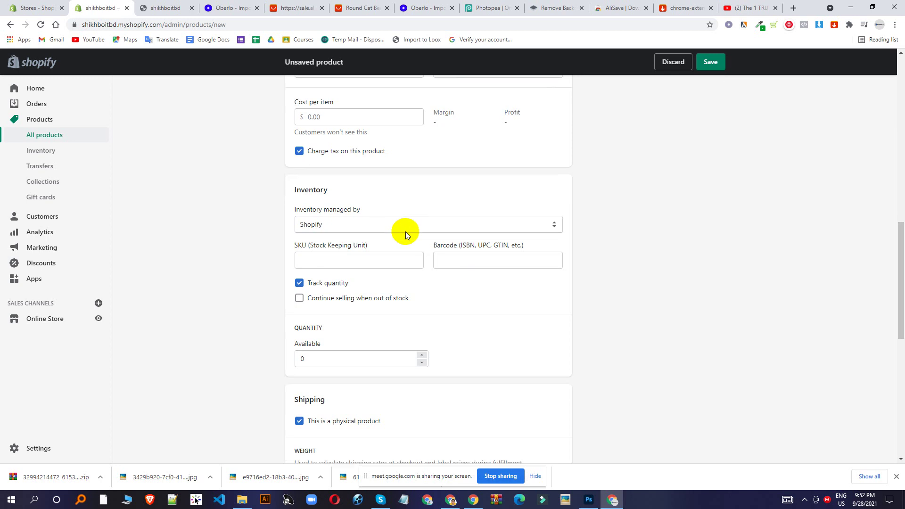
click(361, 182)
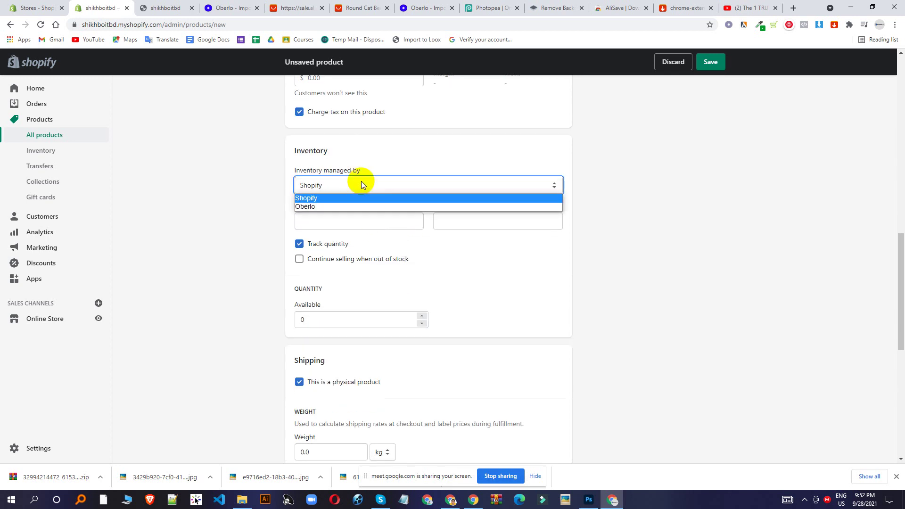
click(361, 182)
click(326, 184)
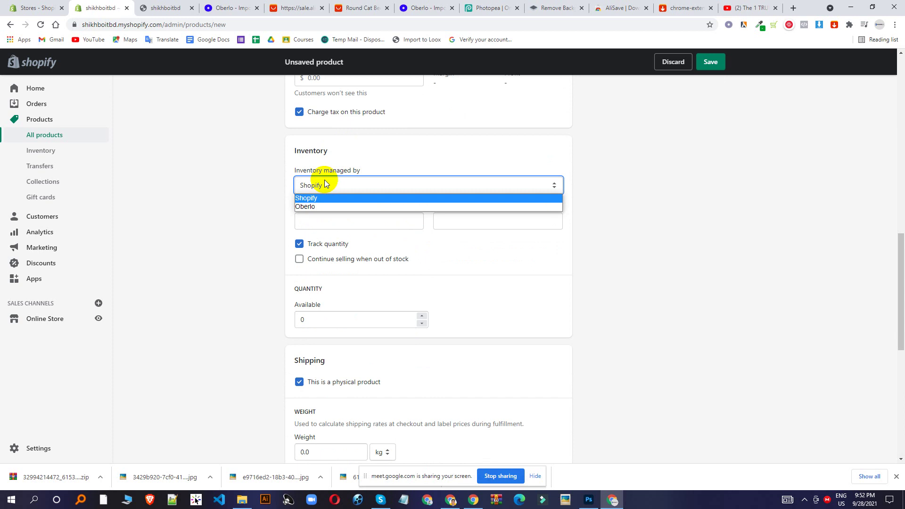
click(297, 198)
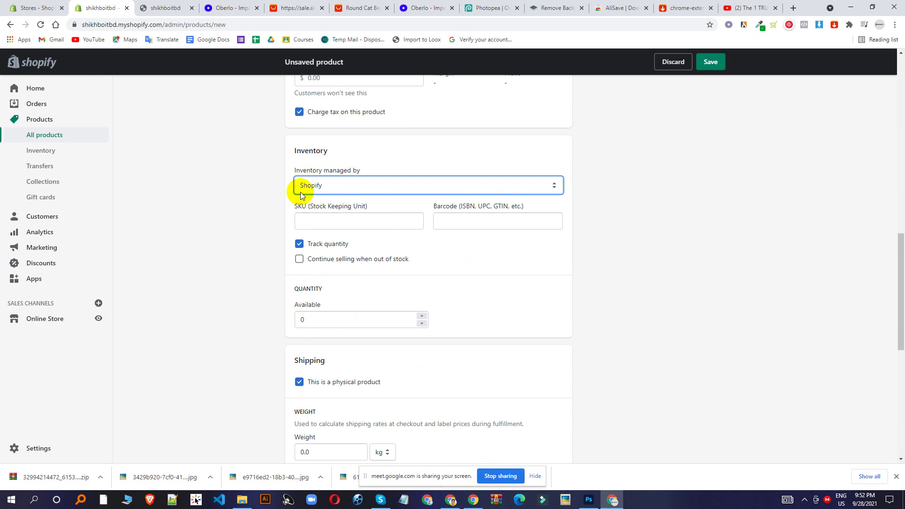
click(327, 185)
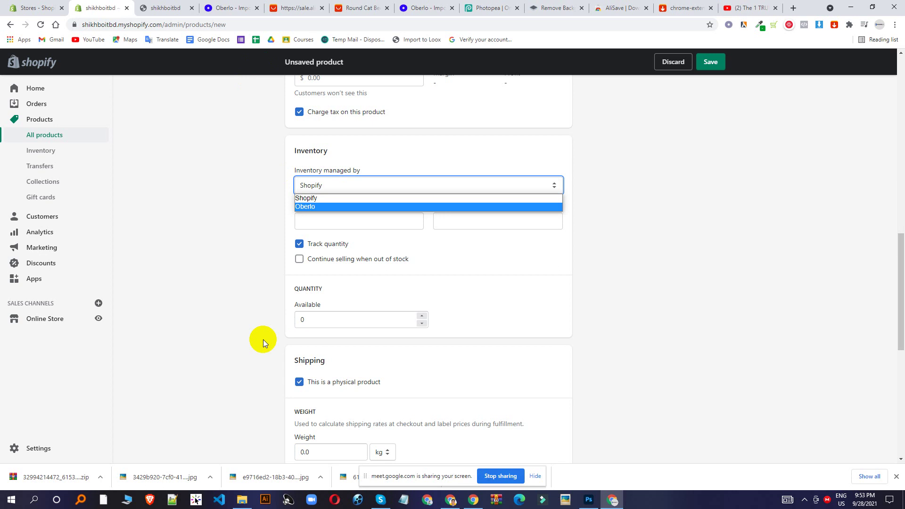
click(323, 197)
click(363, 226)
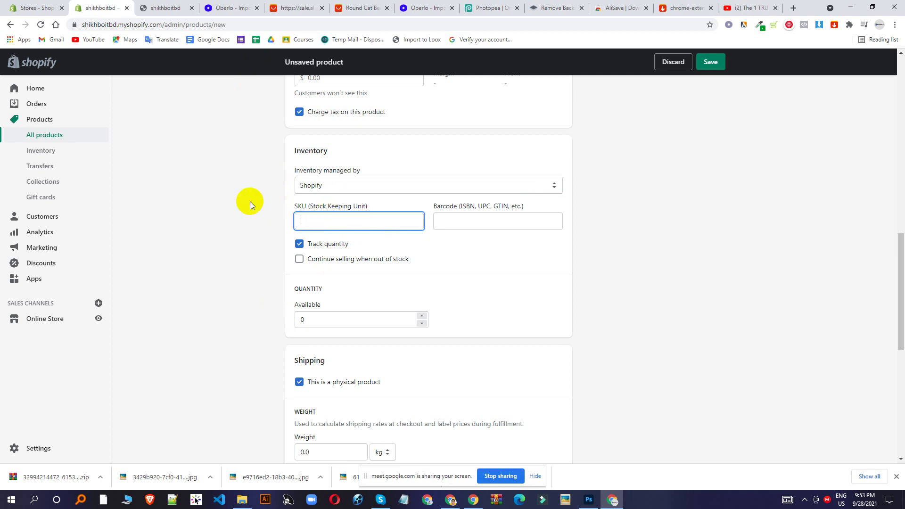
click(466, 221)
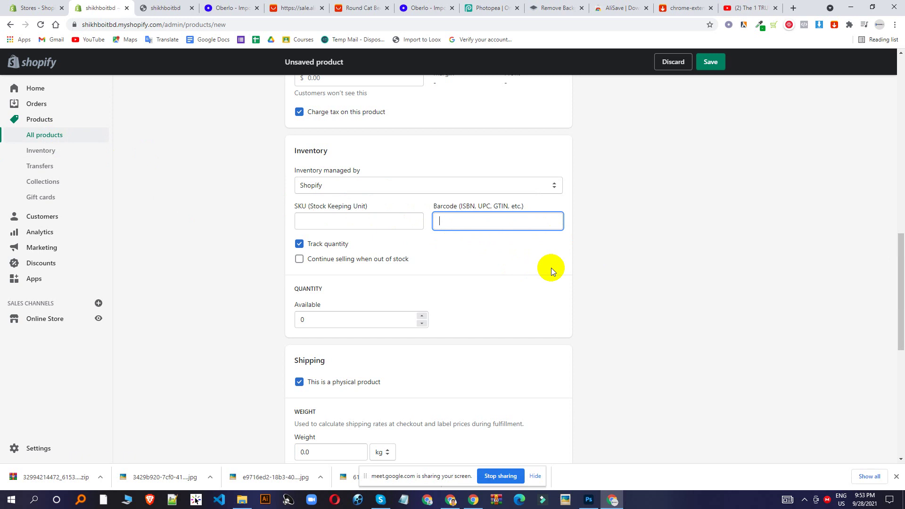
- Turn selling when out of stock on and back off, and switch quantity tracking off and back on
click(375, 227)
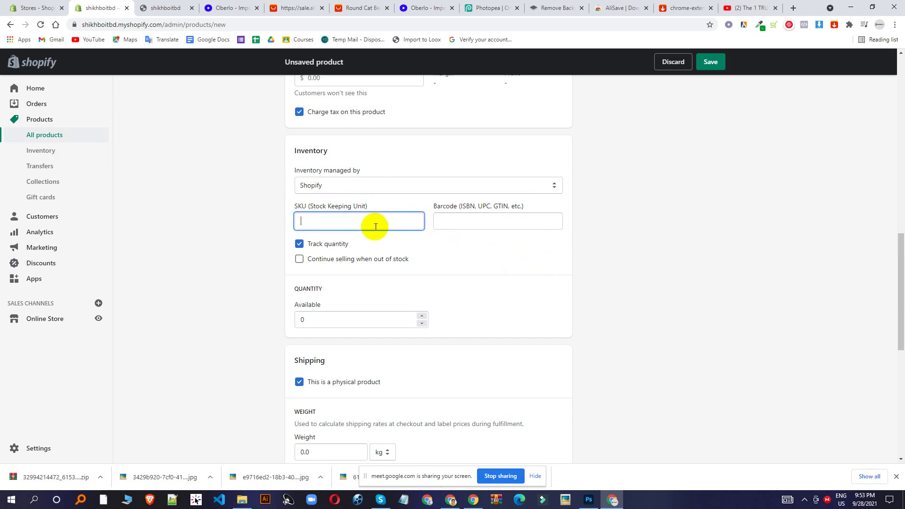
click(370, 262)
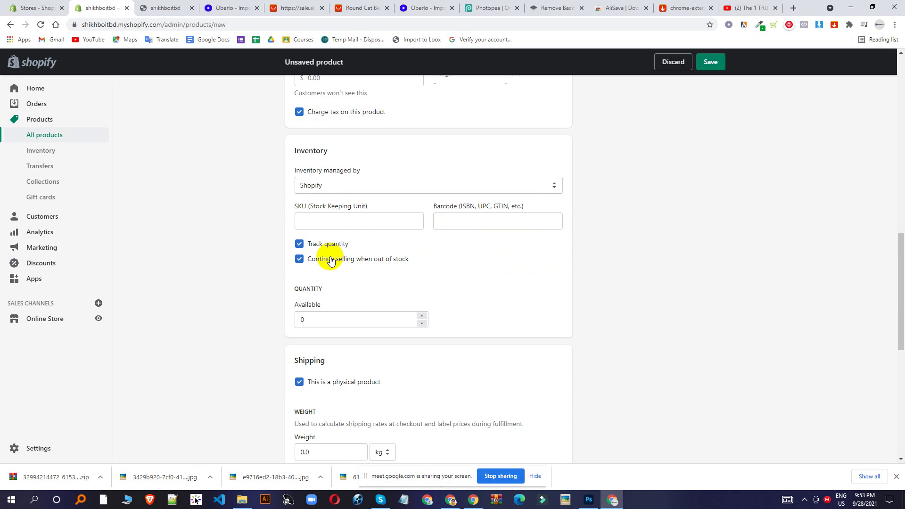
click(299, 259)
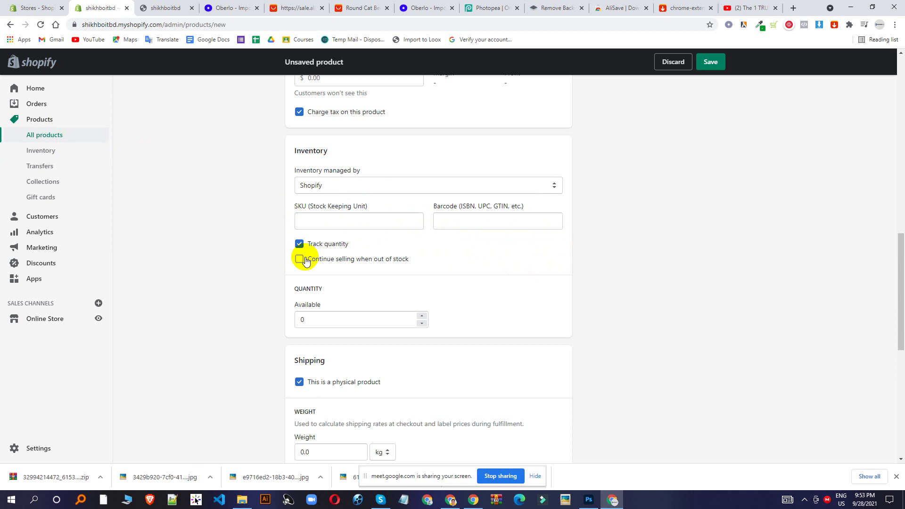
double_click(340, 320)
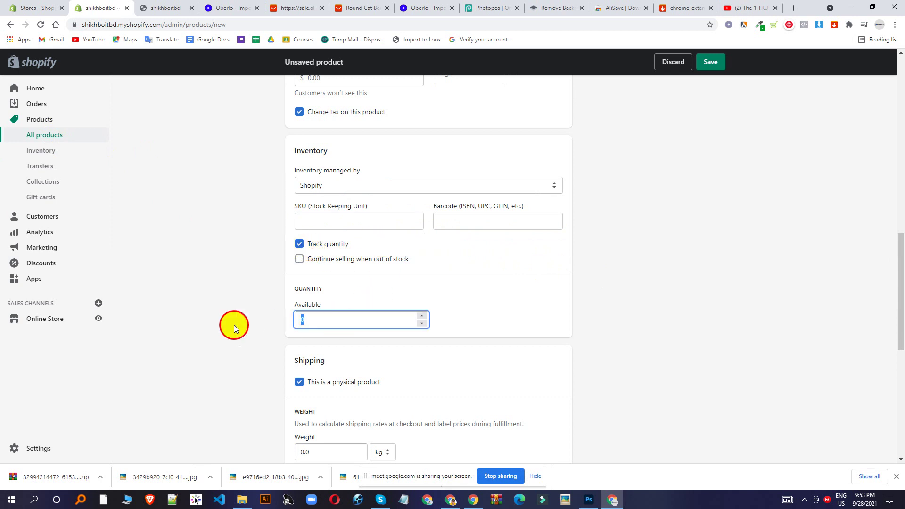
click(299, 245)
click(300, 244)
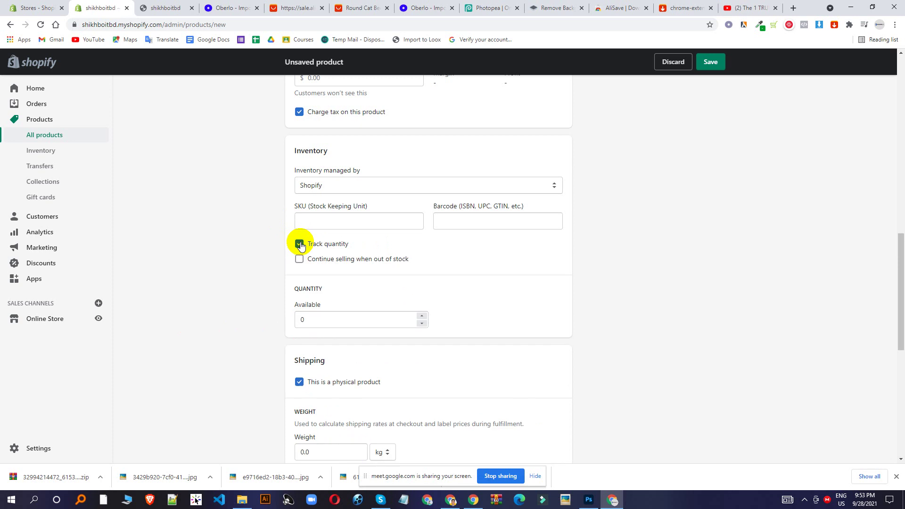
- Set the product's available quantity to 50
click(319, 316)
drag(319, 316, 251, 324)
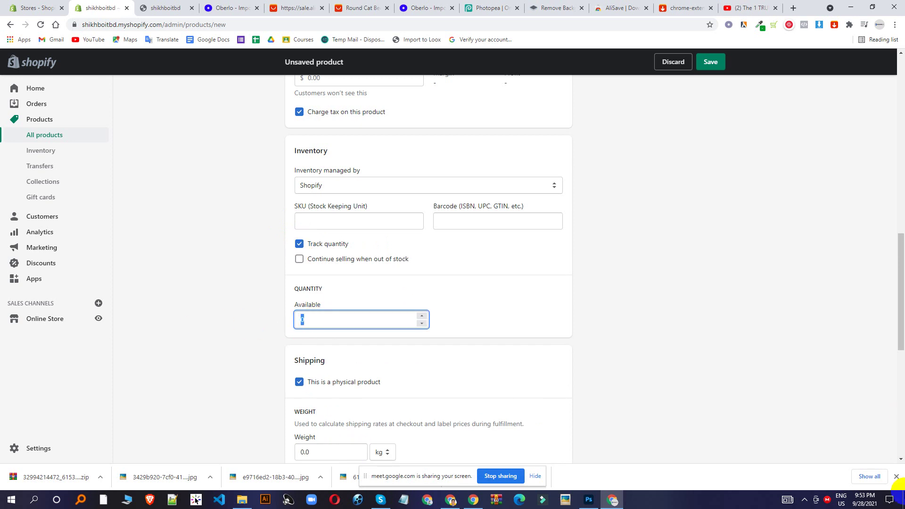
text(50)
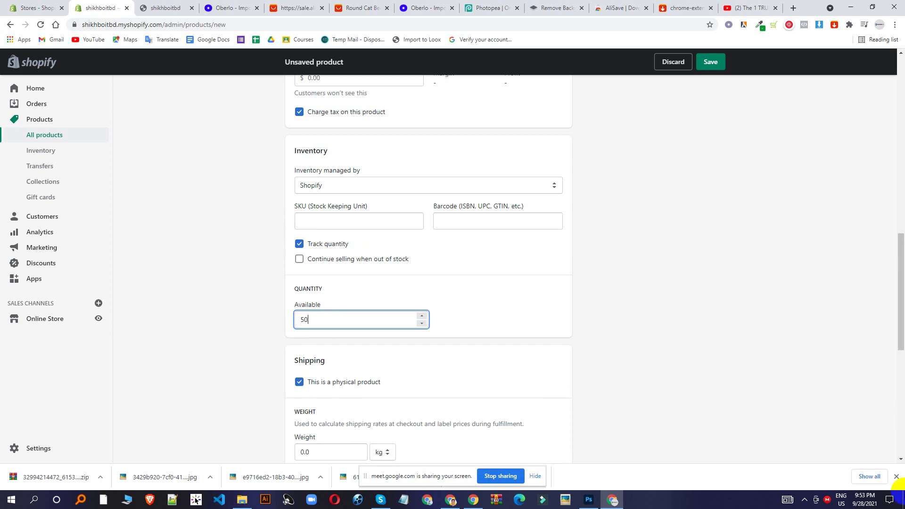
click(283, 342)
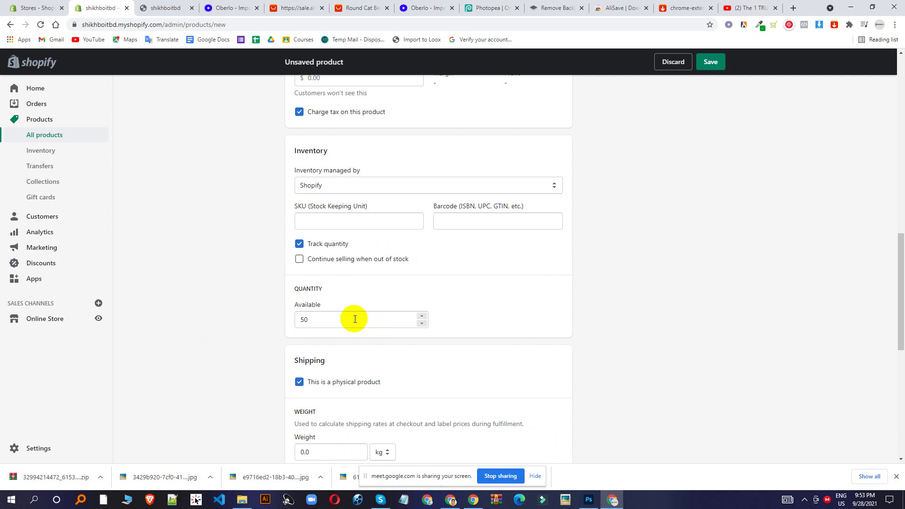
- Keep selling when out of stock disabled and turn off quantity tracking for the product
click(316, 267)
click(316, 267)
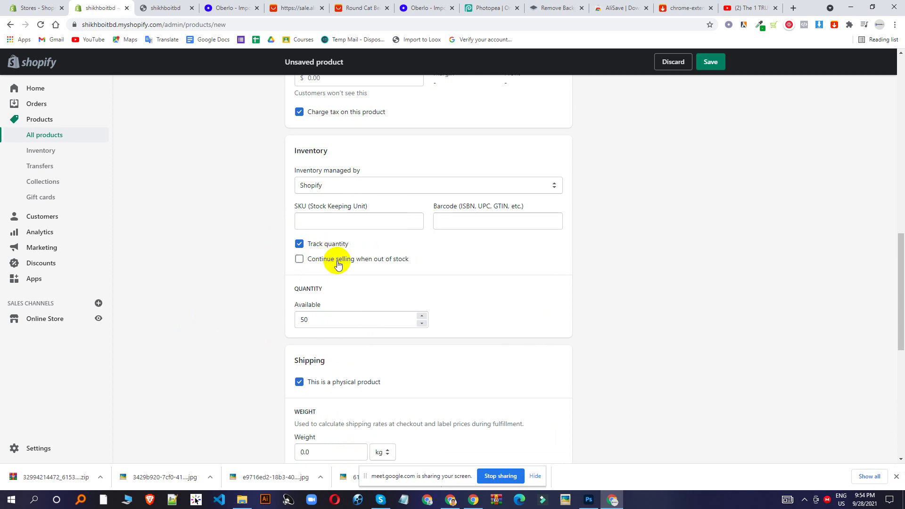
double_click(319, 321)
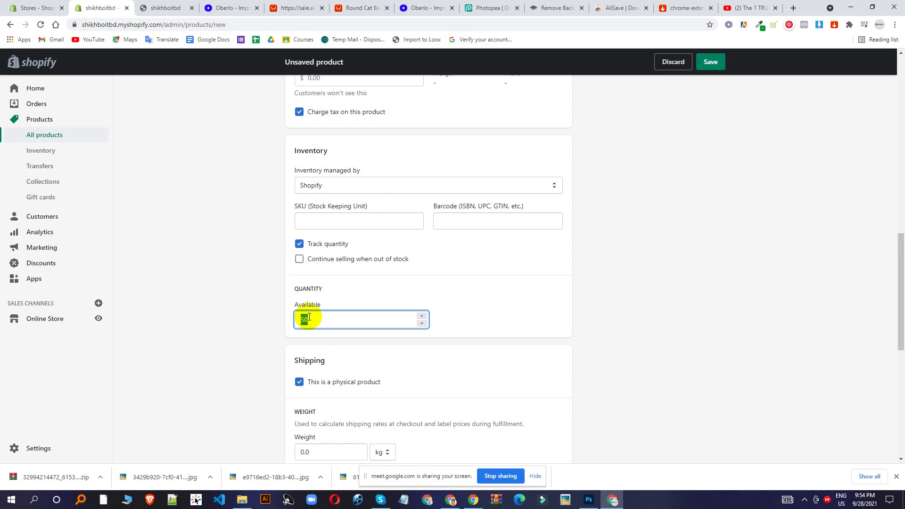
click(299, 245)
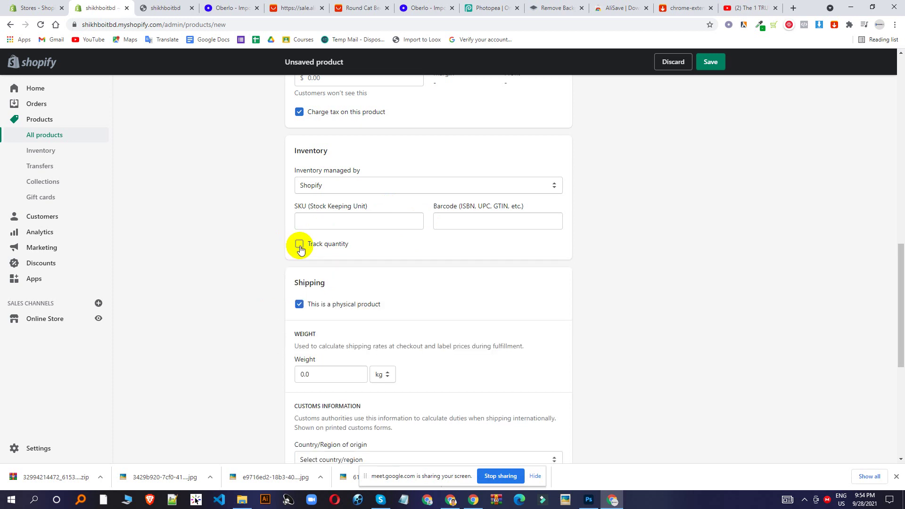
- Review the product's shipping and inventory settings and its description with the size list and embedded video
scroll(340, 281, down, 4)
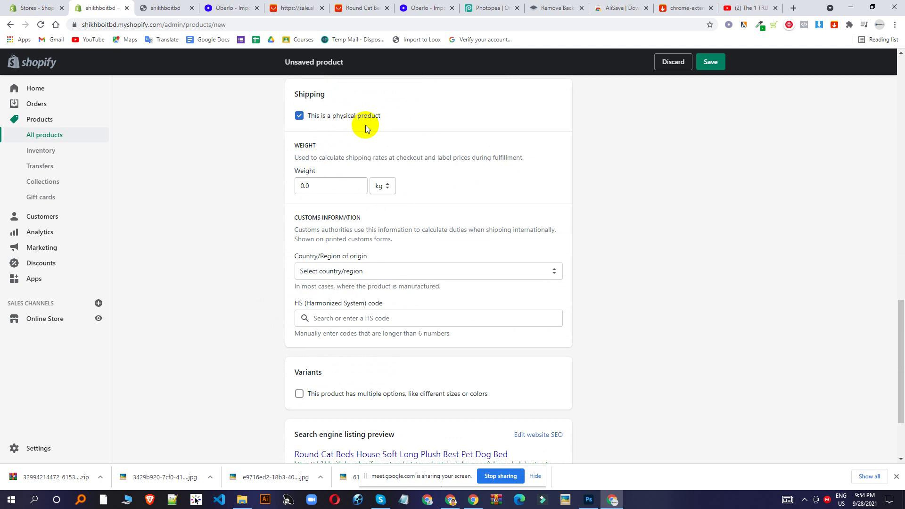
scroll(347, 169, up, 1)
scroll(326, 193, up, 1)
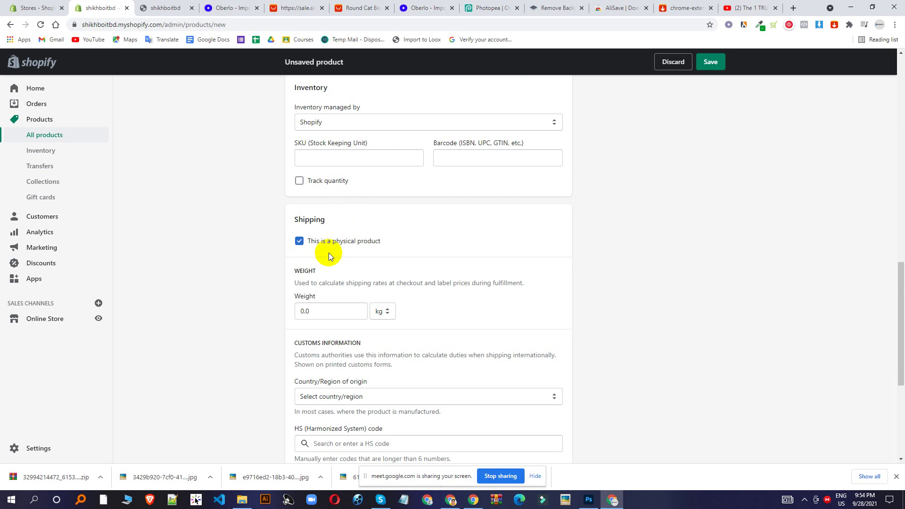
scroll(449, 259, up, 15)
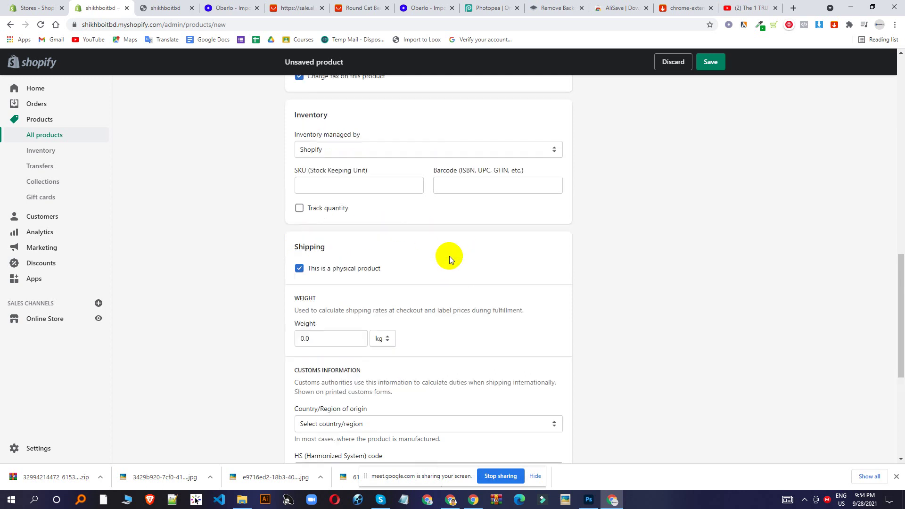
scroll(431, 254, up, 3)
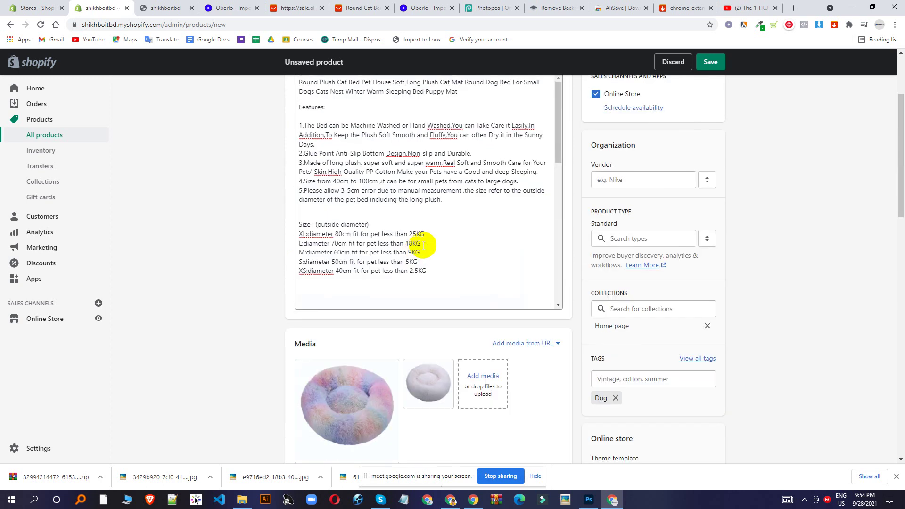
scroll(454, 238, down, 8)
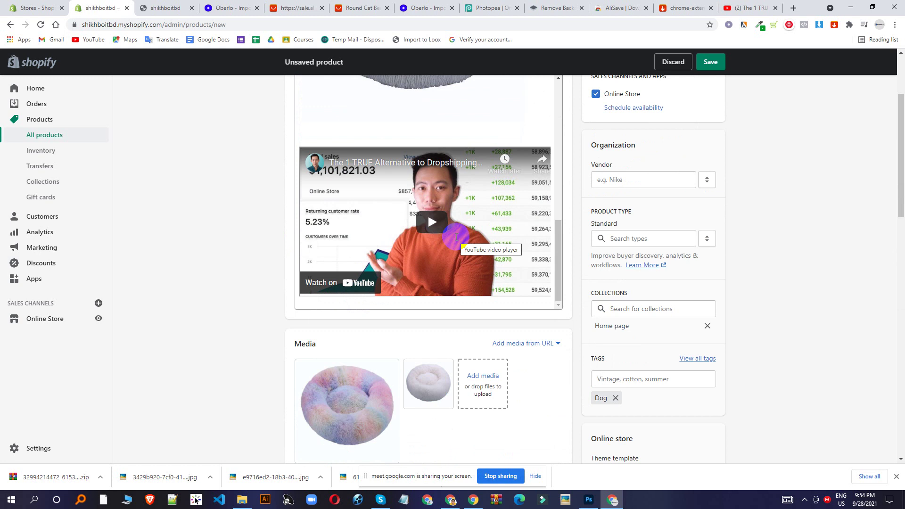
scroll(431, 255, down, 10)
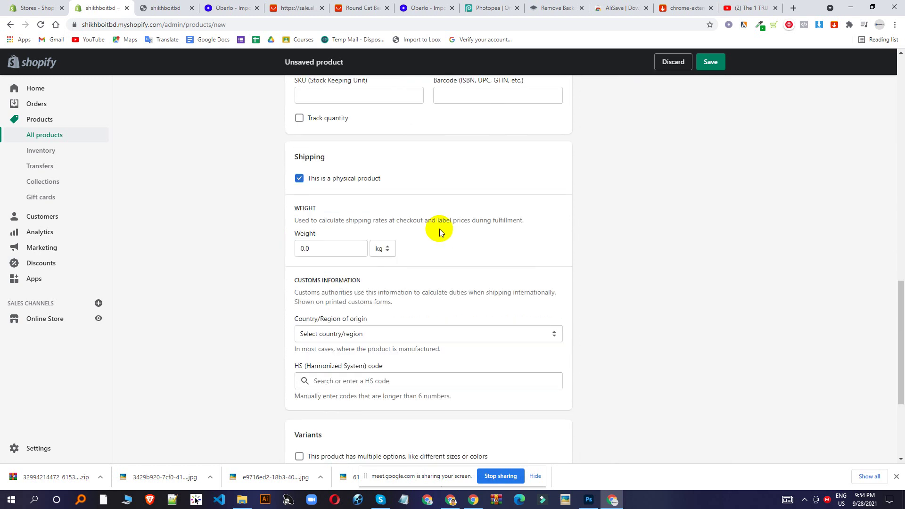
- Set the product's shipping weight to 500 g
click(335, 256)
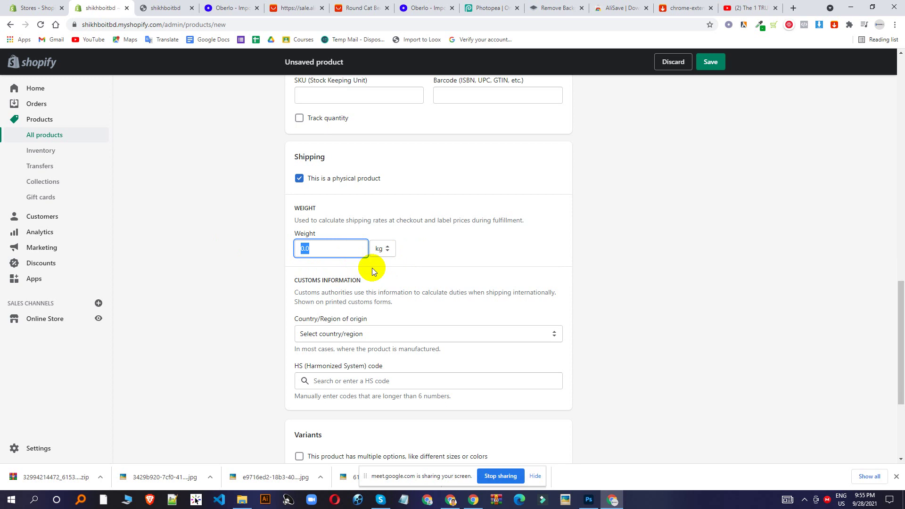
click(390, 250)
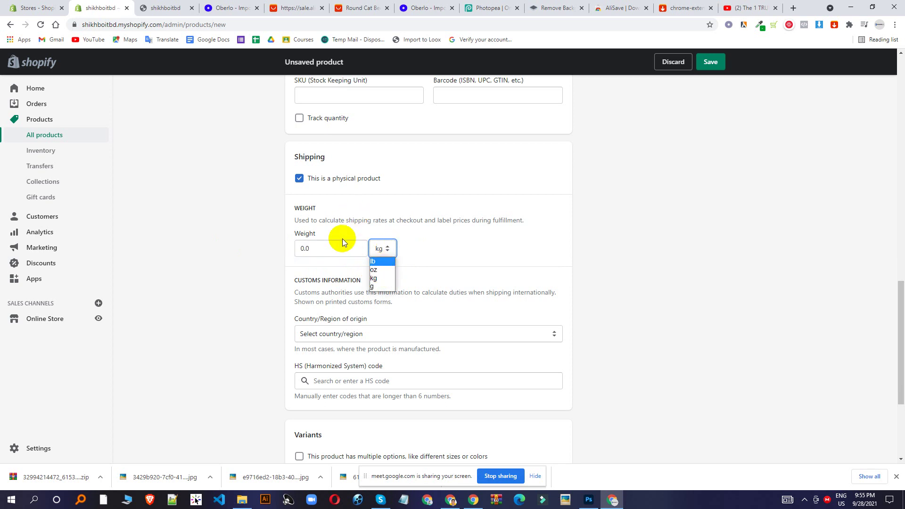
click(319, 241)
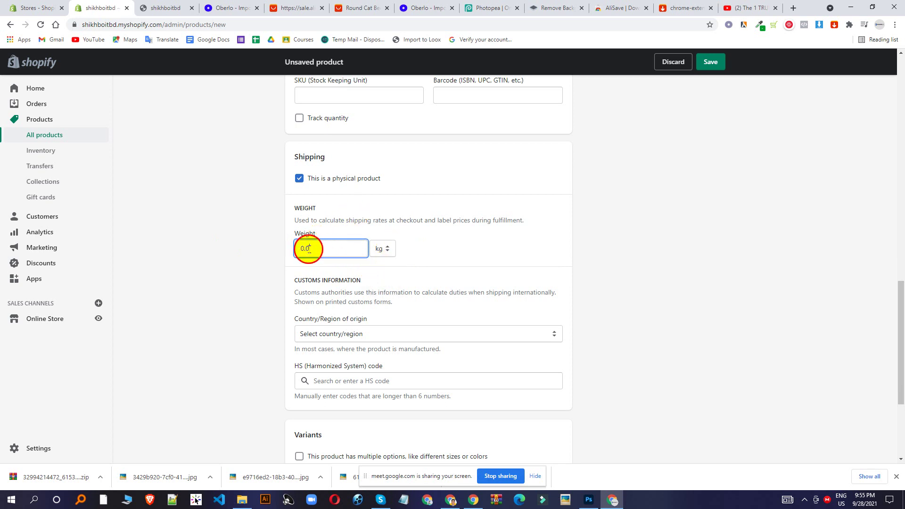
click(384, 248)
click(379, 287)
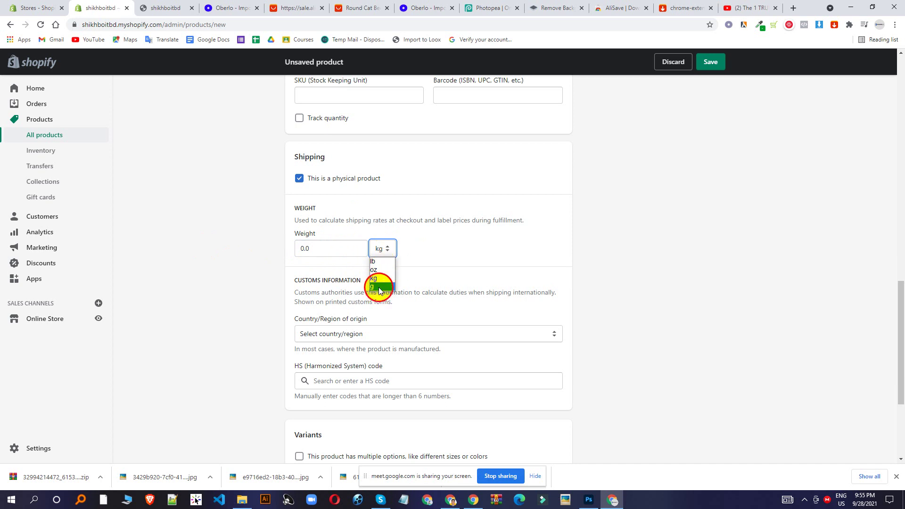
drag(360, 248, 37, 162)
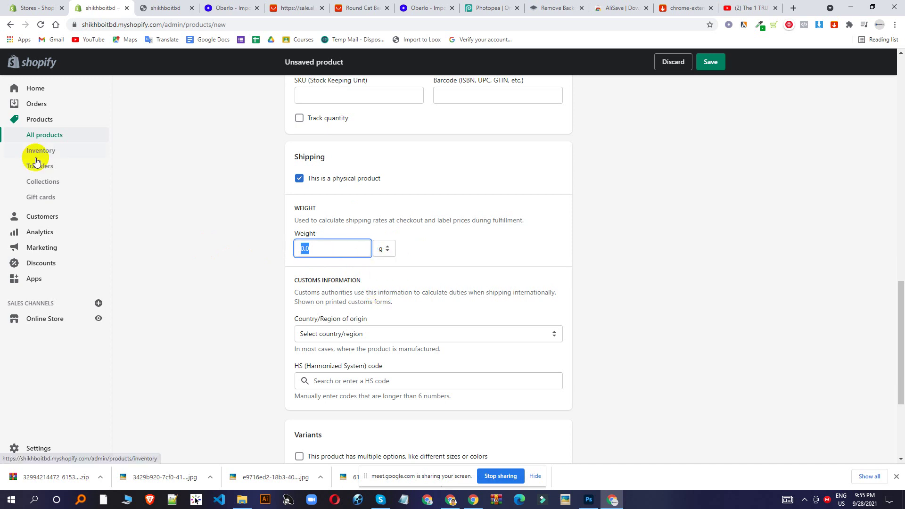
text(500)
click(233, 236)
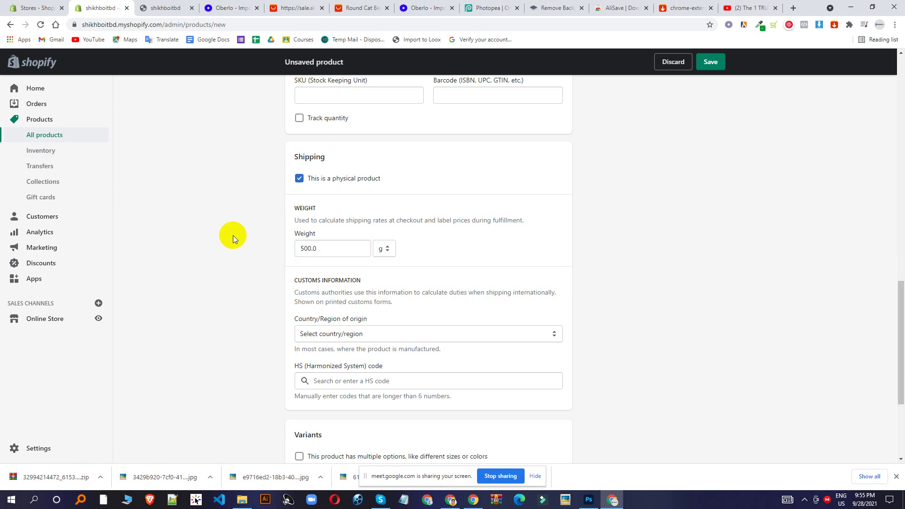
- Open the store's Shipping and delivery settings in a new browser tab and go to managing the general shipping rates
click(332, 248)
drag(332, 247, 288, 251)
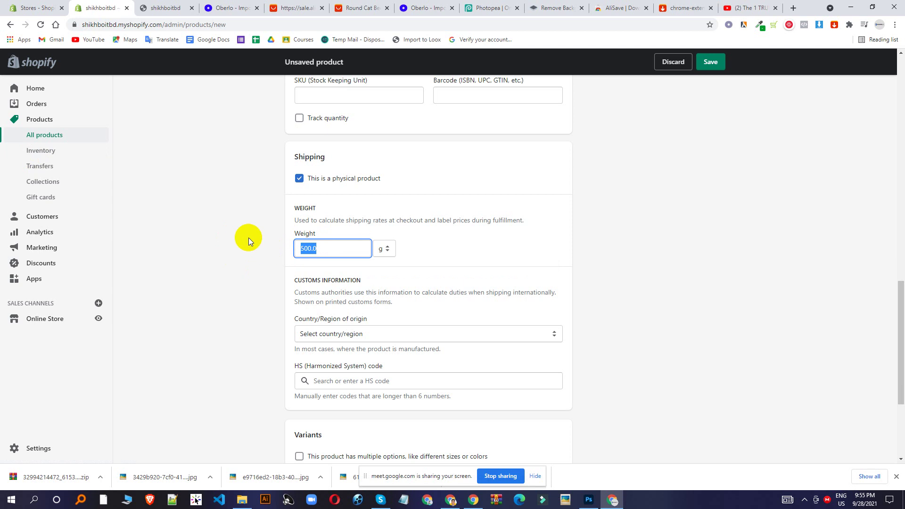
ctrl+click(38, 446)
click(221, 4)
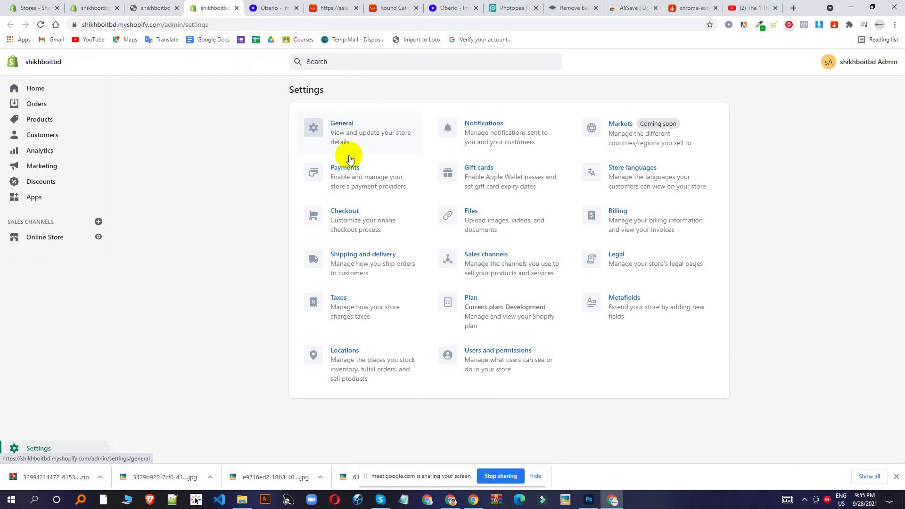
click(362, 263)
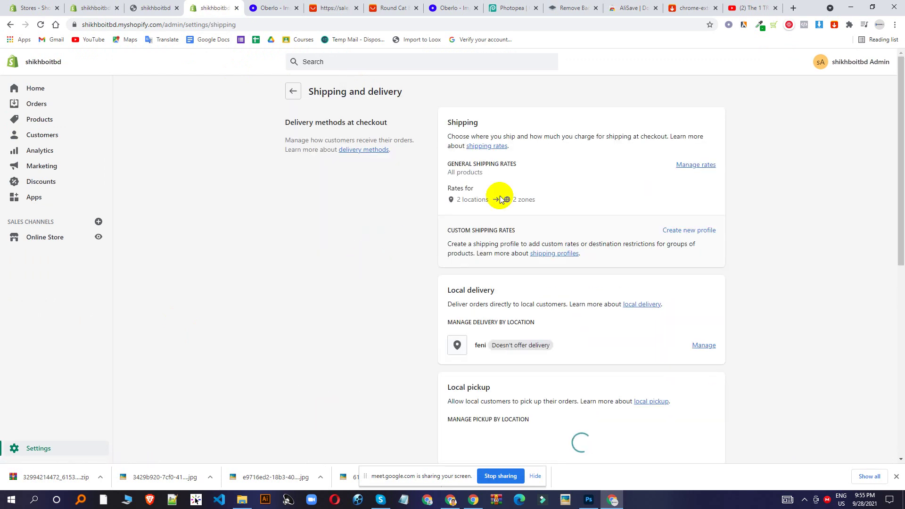
click(694, 164)
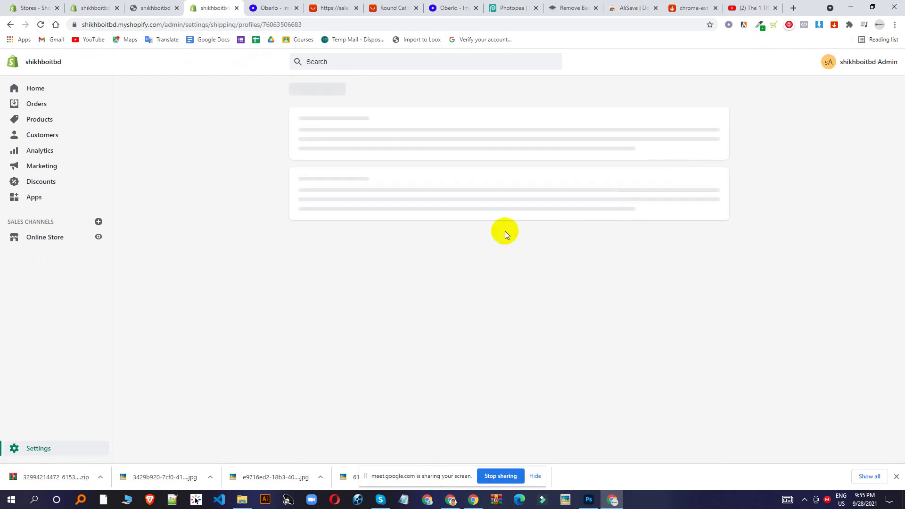
- Examine the shipping profile's rates and the Rest of World zone's country settings, leaving the zone as it is
scroll(440, 336, down, 3)
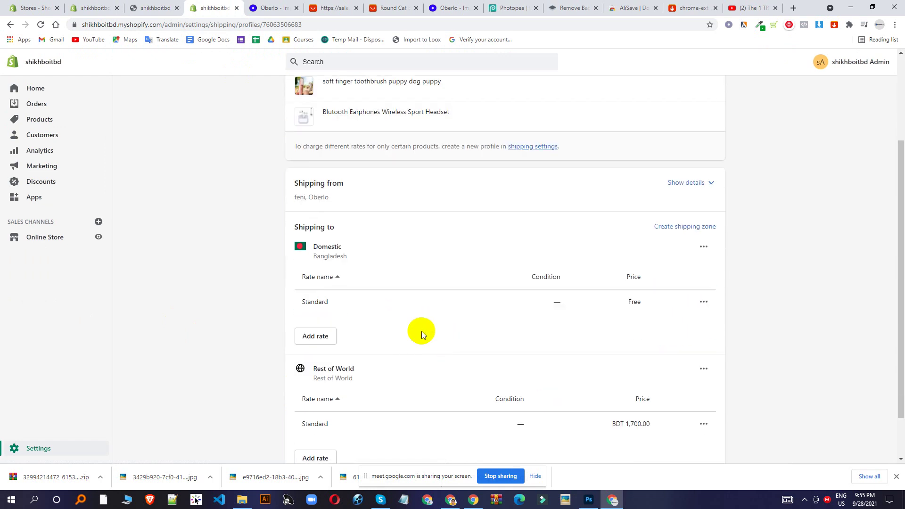
scroll(368, 325, down, 1)
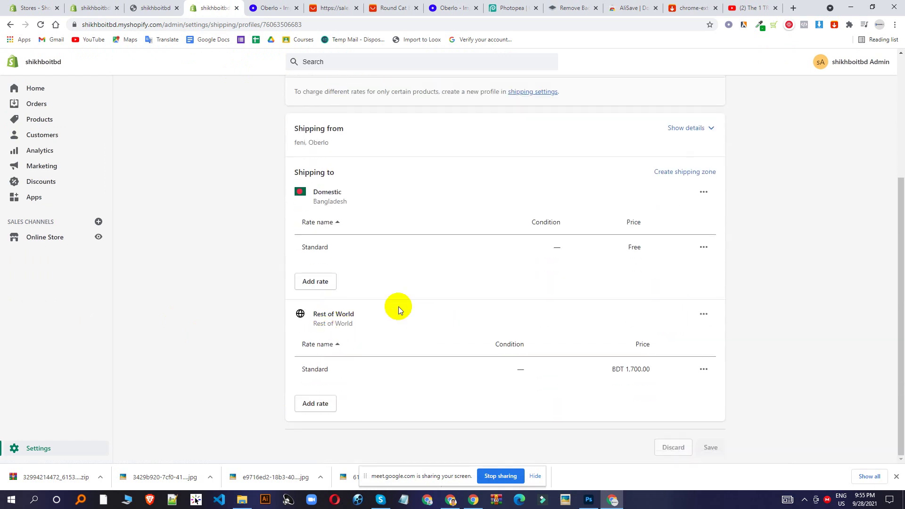
click(704, 317)
click(689, 339)
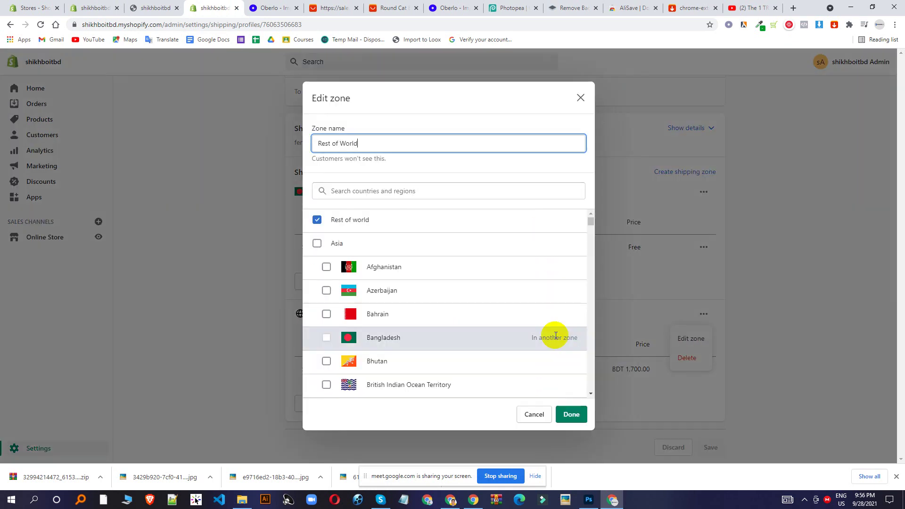
scroll(430, 363, down, 1)
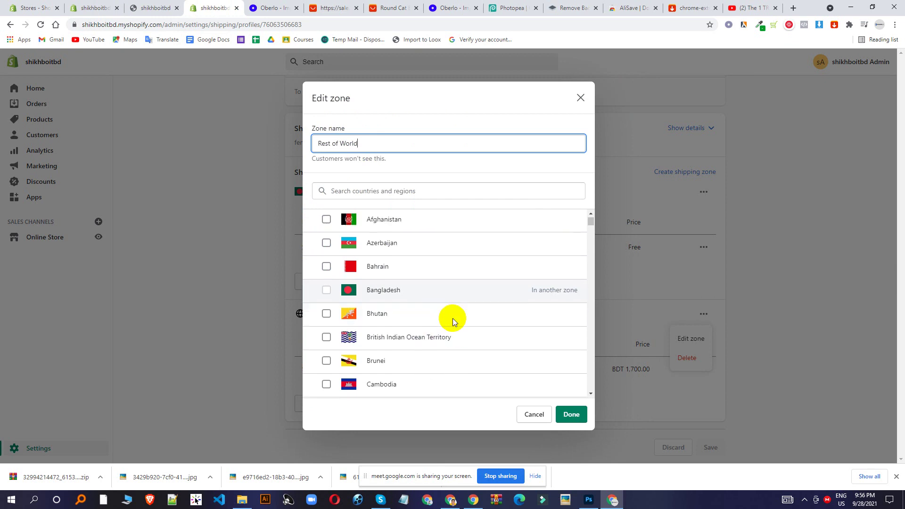
scroll(453, 318, up, 1)
click(533, 413)
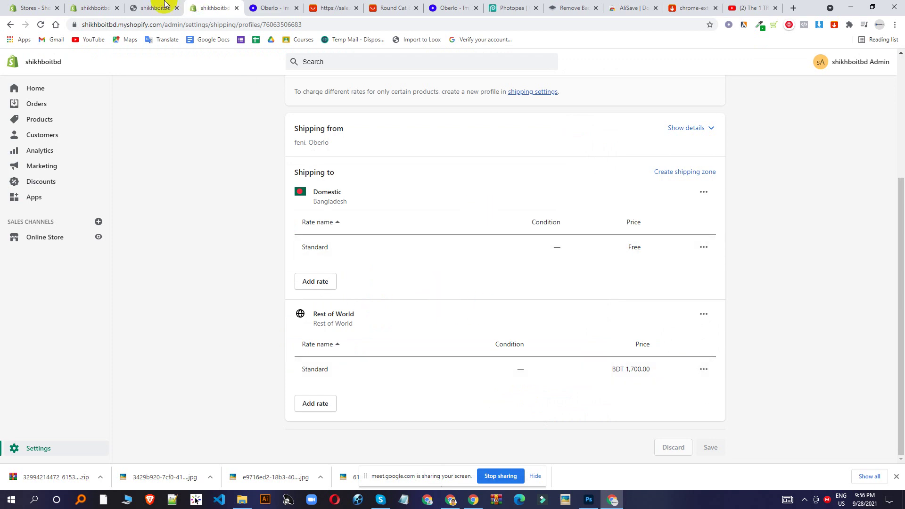
- Return to the unsaved cat bed product and mark it as having multiple options, like different sizes or colors
click(92, 8)
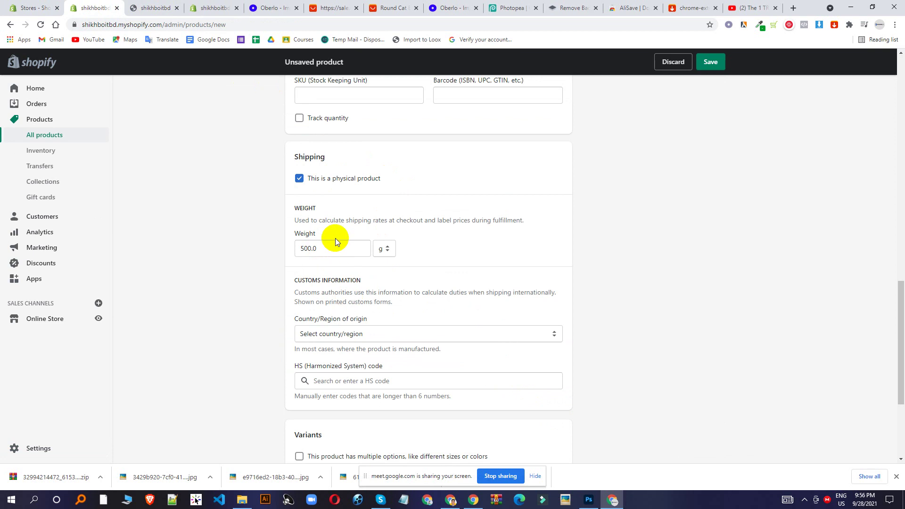
scroll(402, 248, up, 10)
scroll(402, 248, up, 6)
scroll(438, 196, down, 16)
scroll(380, 245, down, 4)
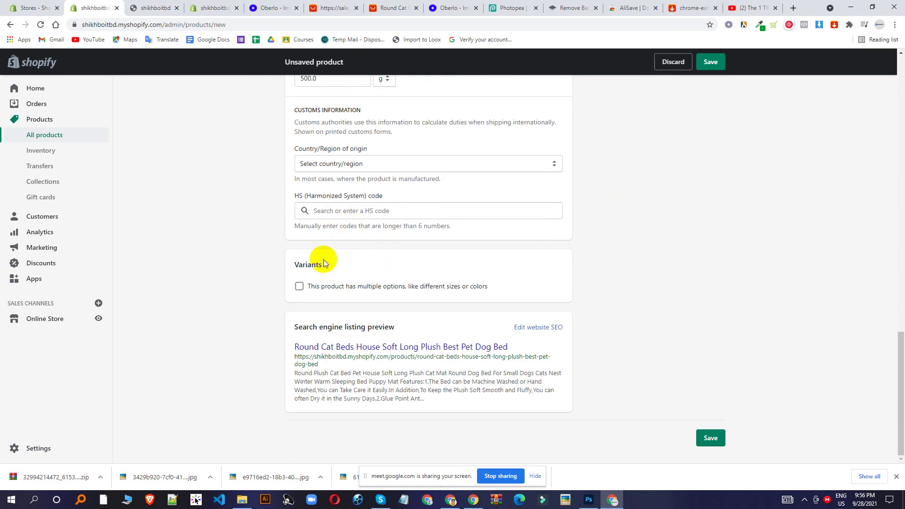
click(309, 293)
scroll(613, 234, up, 15)
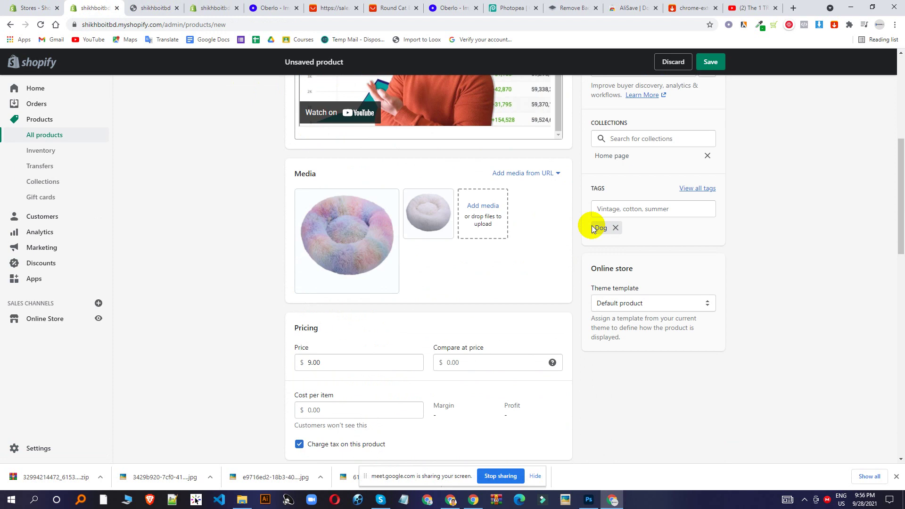
scroll(549, 238, down, 7)
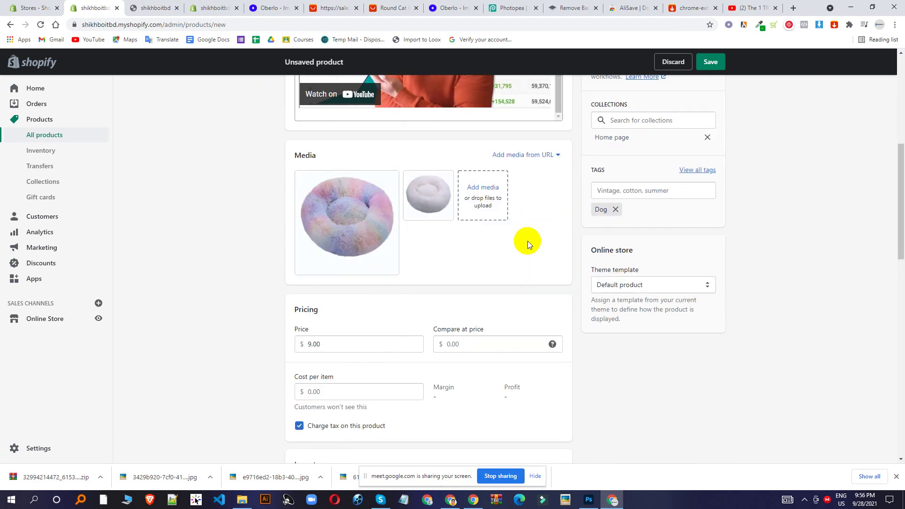
- Check the color and size choices on the AliExpress listing for the cat bed, and return to the unsaved Shopify product
click(390, 8)
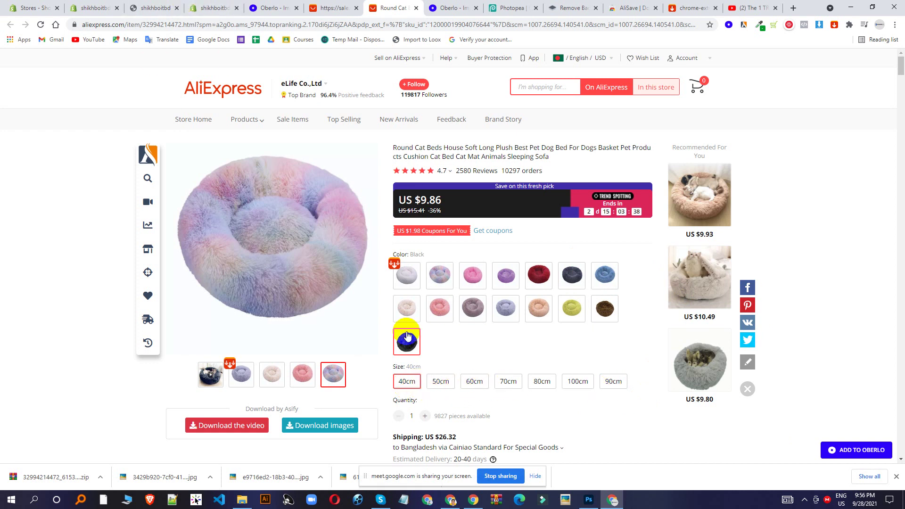
click(147, 8)
click(80, 9)
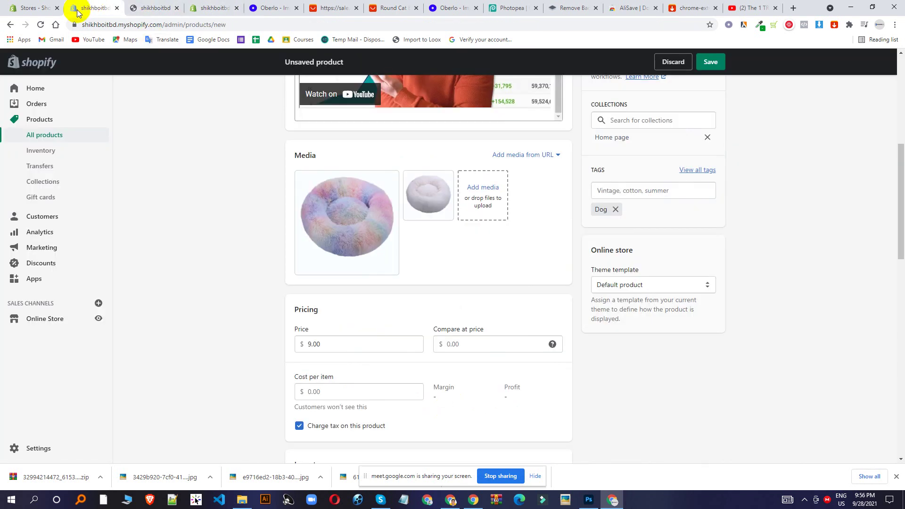
- Add 40 cm and 50 cm as values of the product's Size option
scroll(384, 352, down, 12)
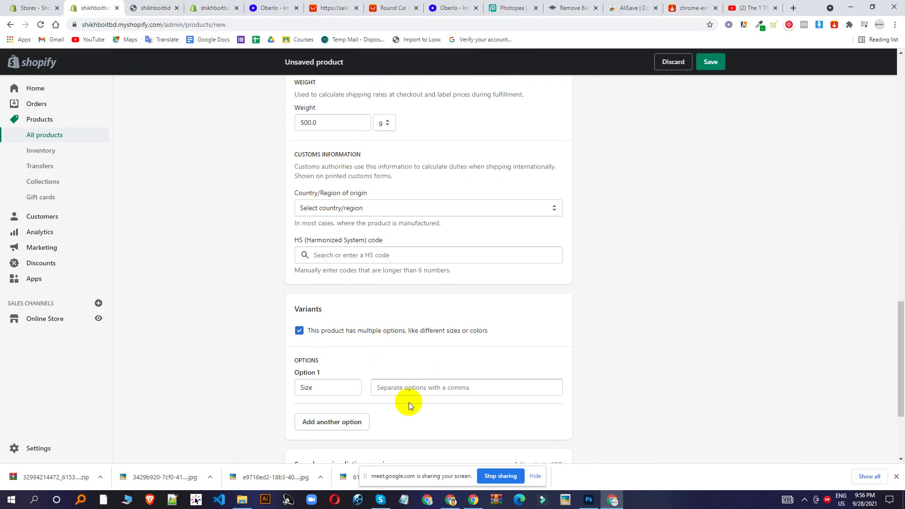
click(404, 389)
text(40)
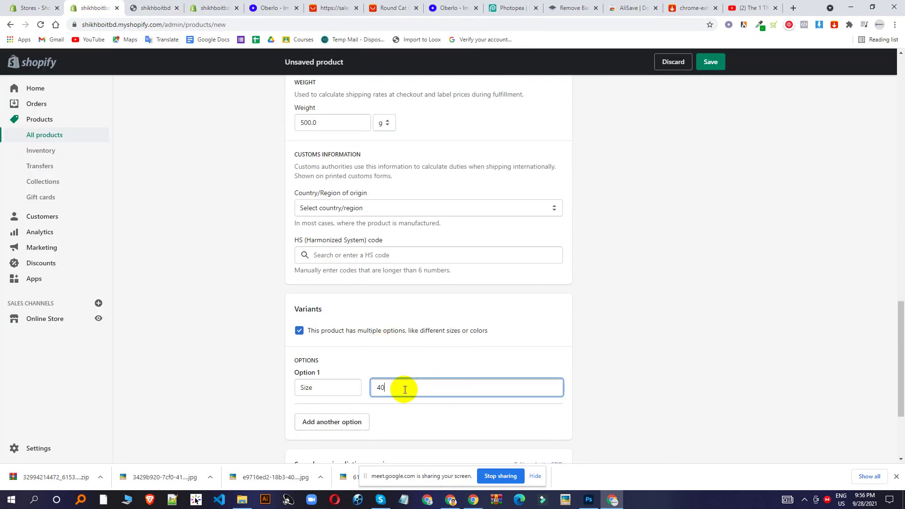
text( cm)
key(Return)
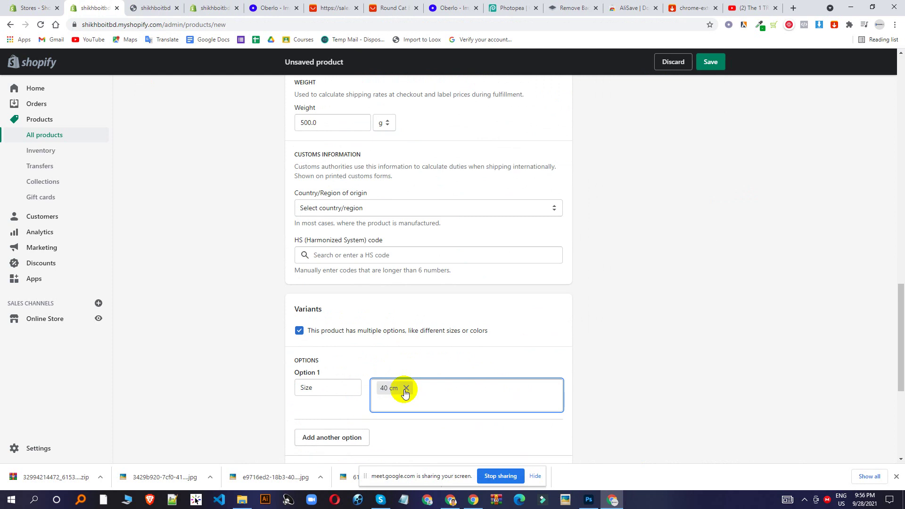
text(50 cm)
key(Return)
- Add 60 cm and 70 cm as further values of the Size option
text(6)
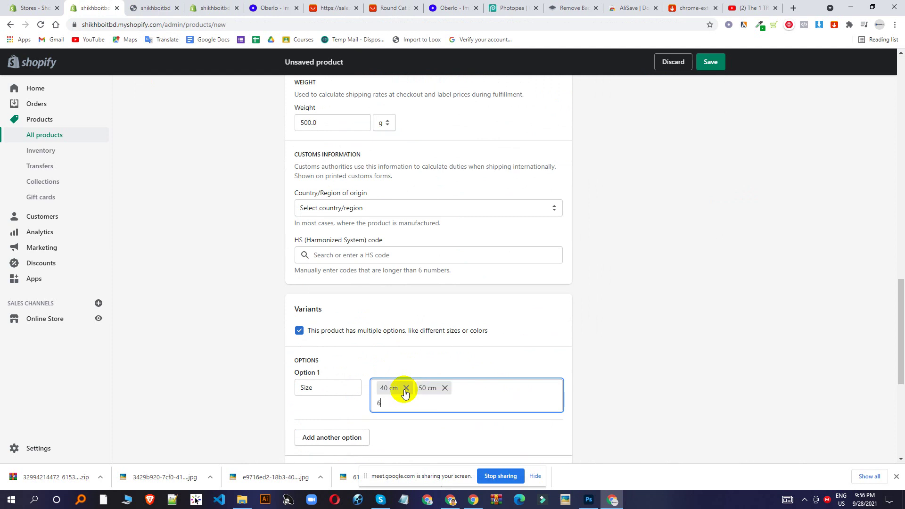
text(0 com)
key(BackSpace)
key(BackSpace)
key(BackSpace)
text(cm)
key(Return)
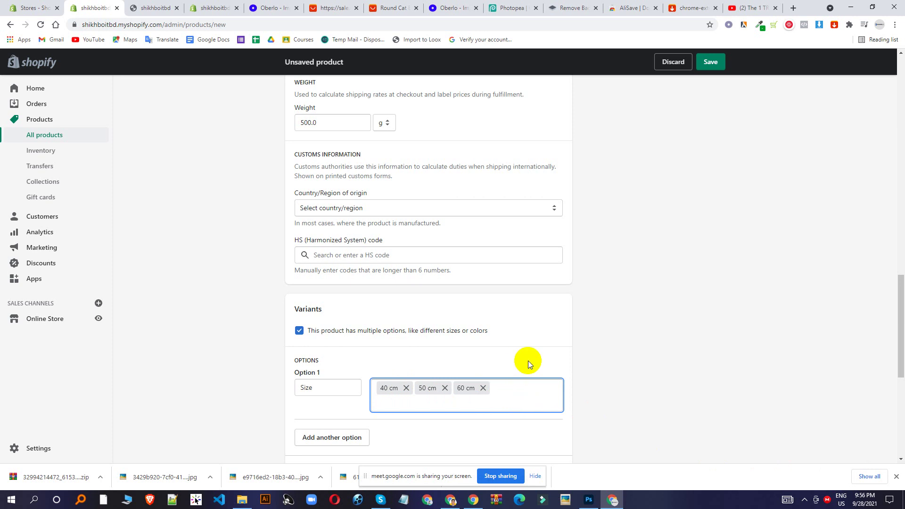
text(70)
scroll(476, 374, down, 1)
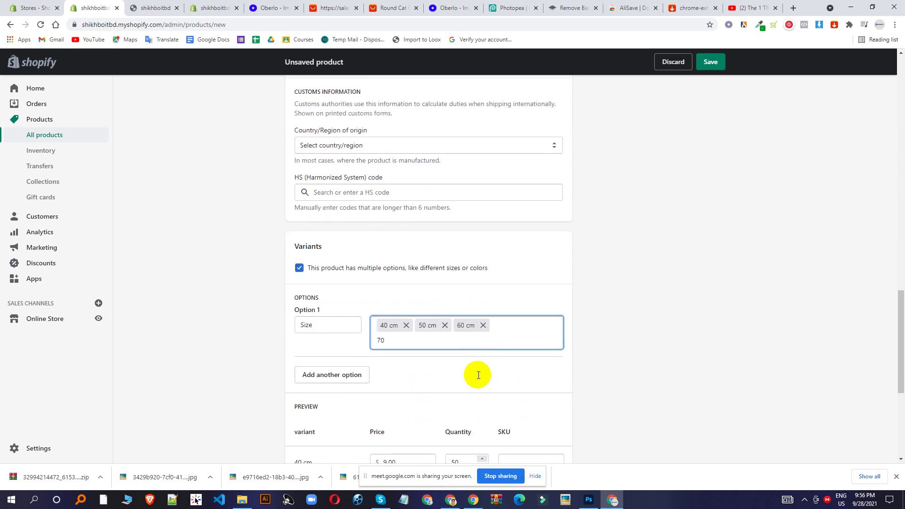
scroll(443, 320, down, 3)
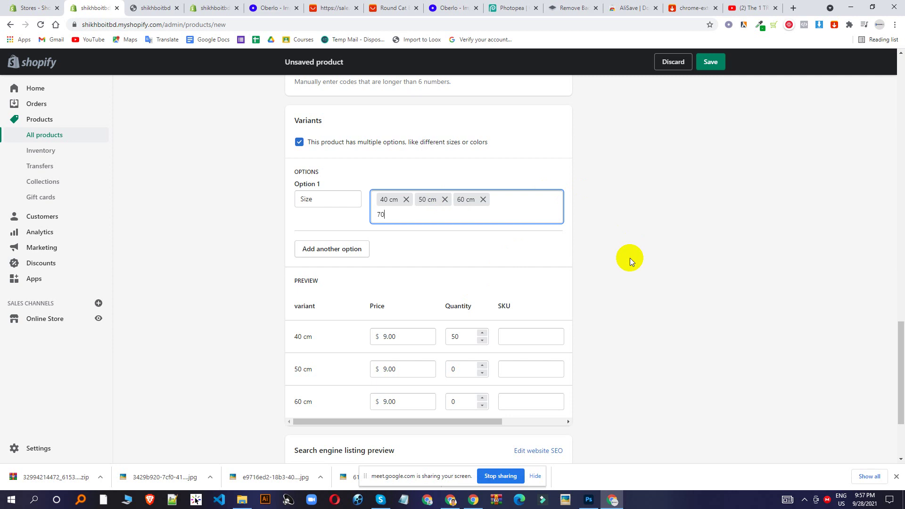
text(m)
key(Return)
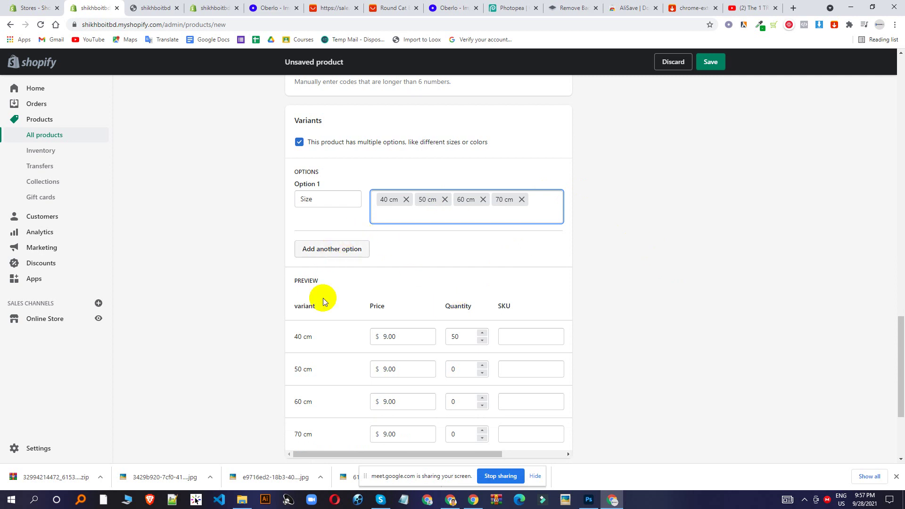
- Set the 50 cm variant's price to $10 and the 60 cm variant's price to $11, and save the product
scroll(652, 190, up, 3)
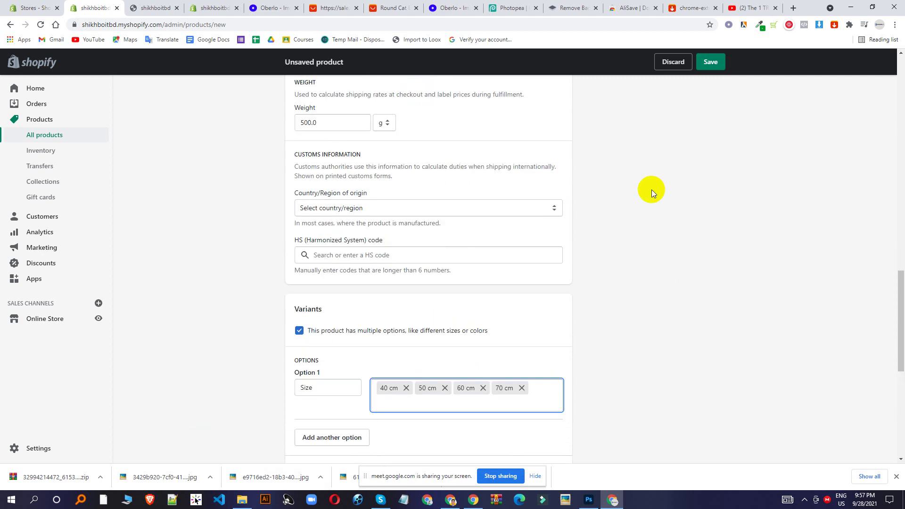
scroll(652, 189, down, 4)
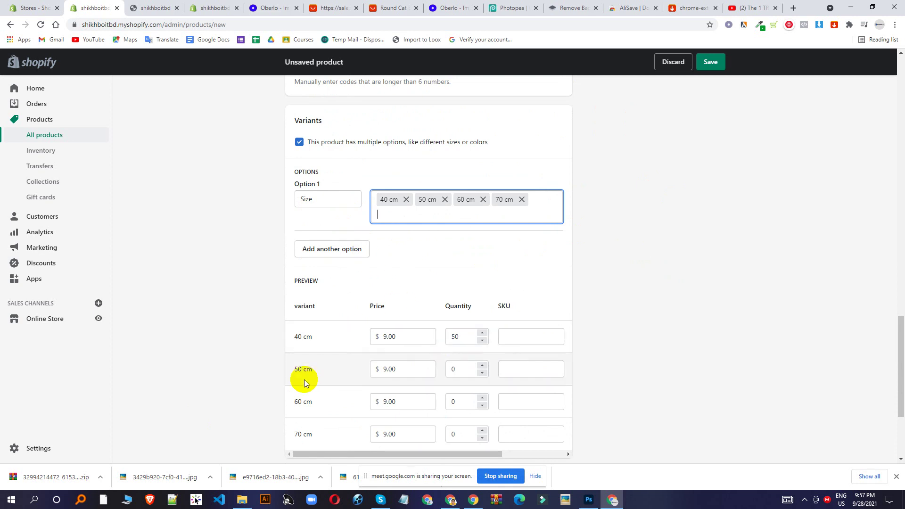
click(404, 368)
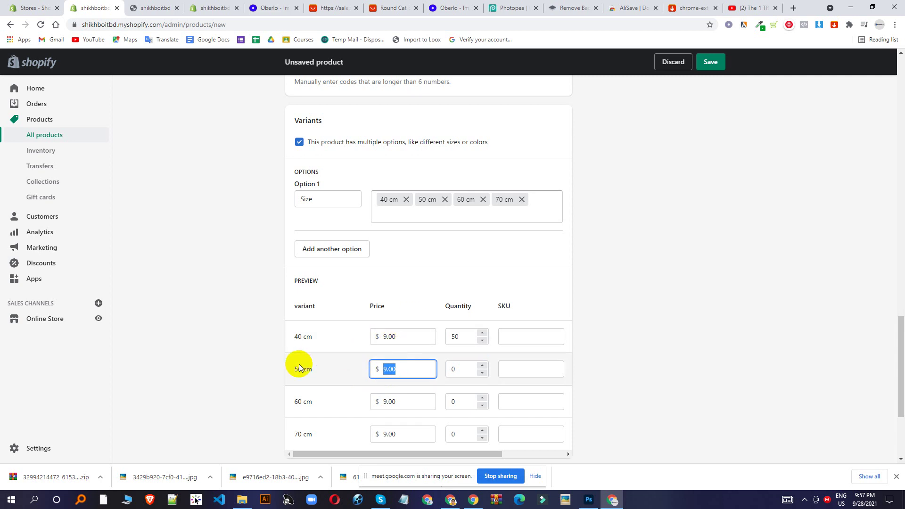
text(10)
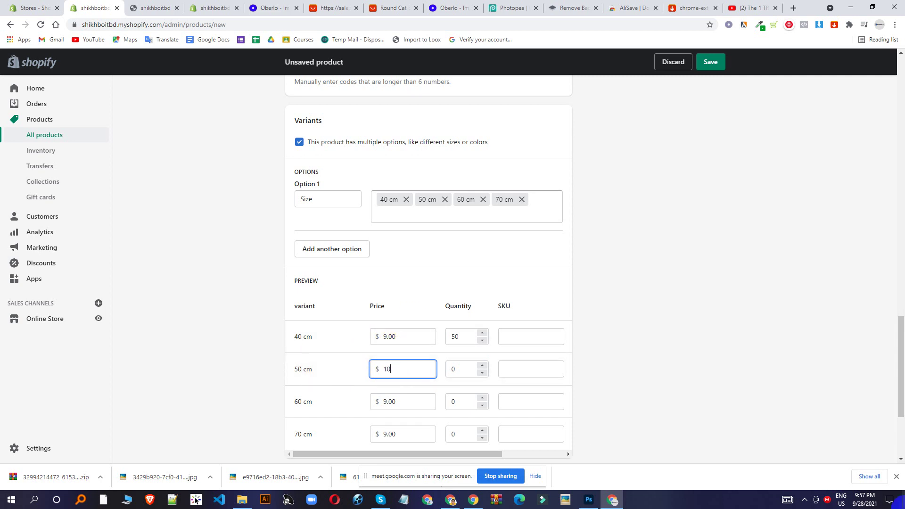
click(410, 401)
text(11)
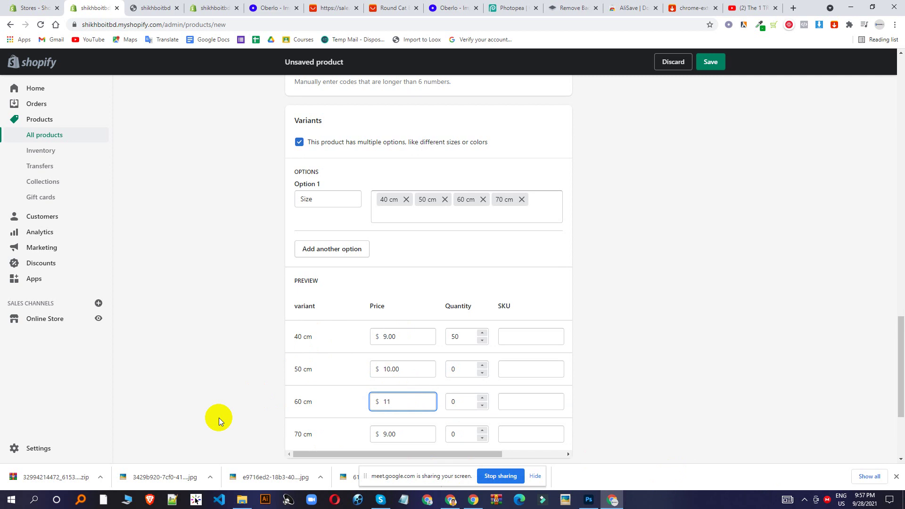
key(ctrl+s)
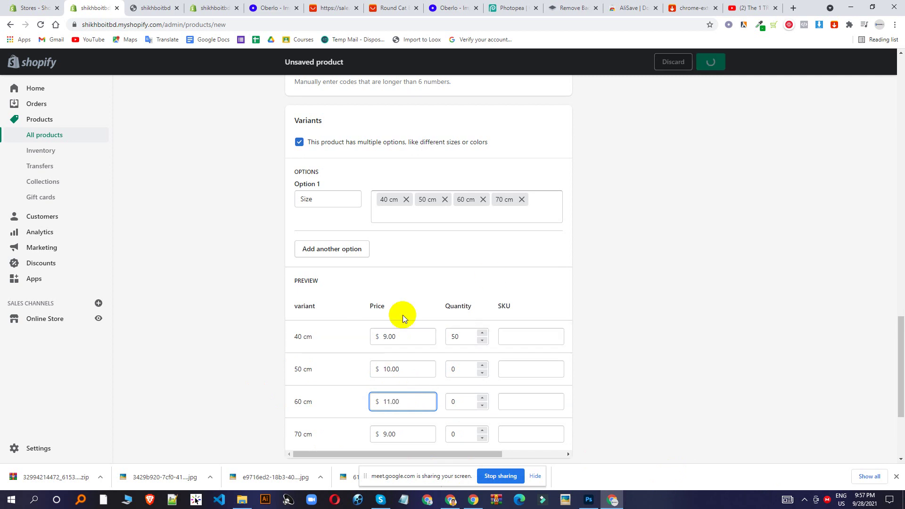
- Review the saved product's variants and examine the detail pages of the 40 cm and 50 cm variants
scroll(403, 315, down, 3)
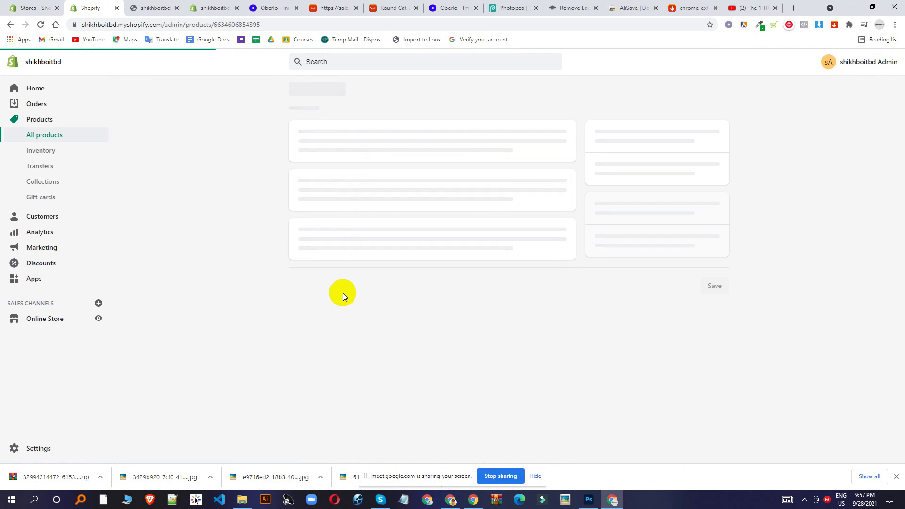
scroll(489, 262, down, 10)
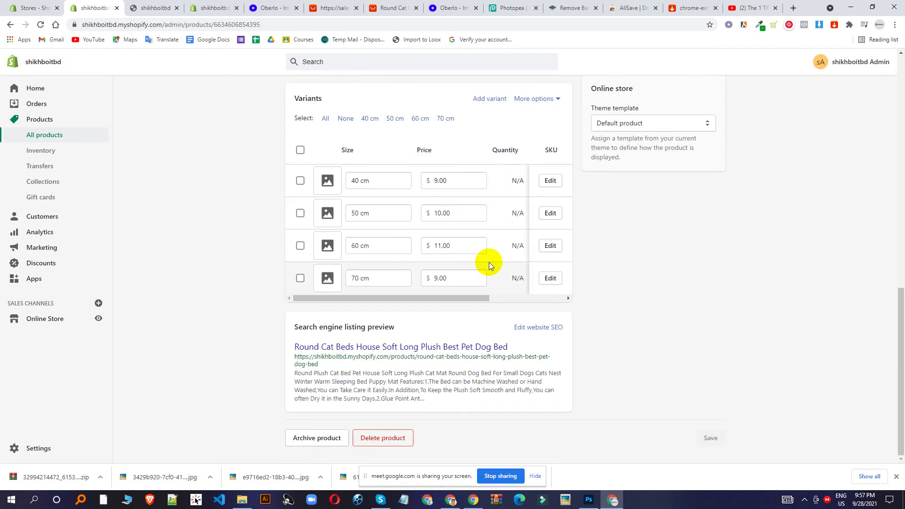
scroll(434, 308, up, 4)
scroll(403, 285, down, 1)
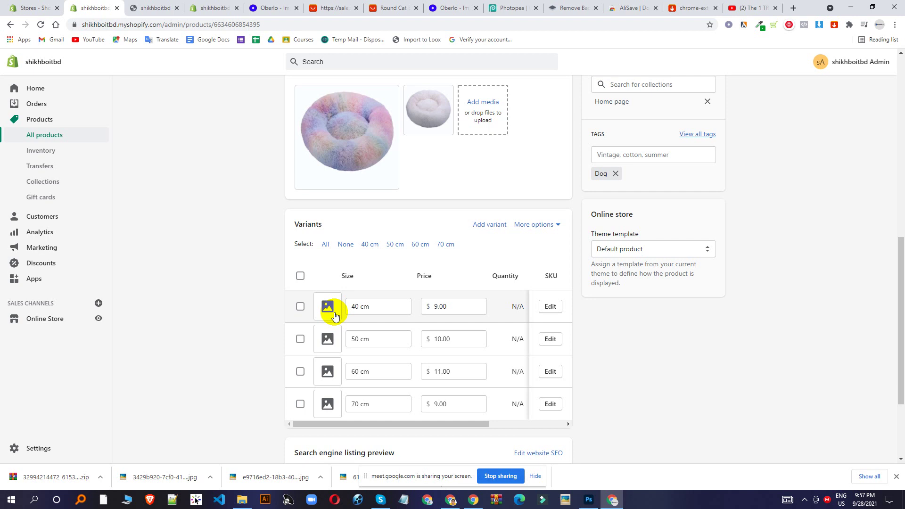
click(552, 304)
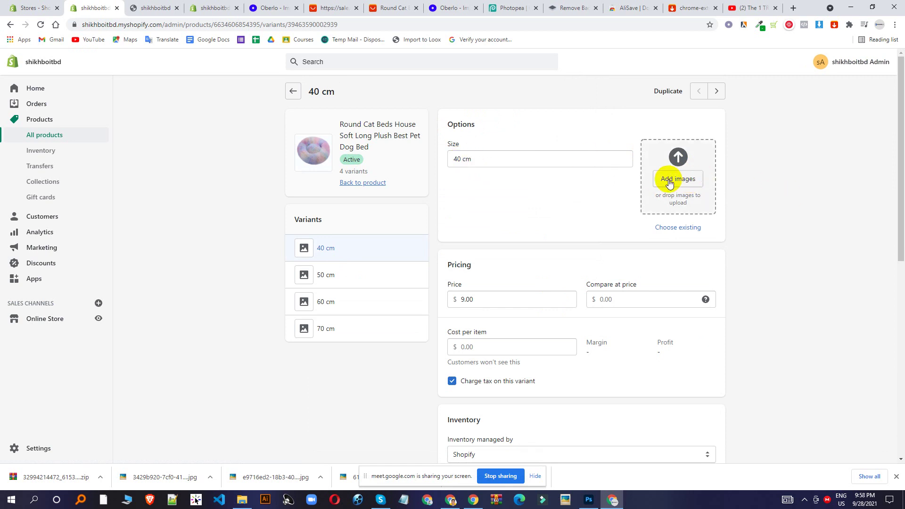
click(303, 277)
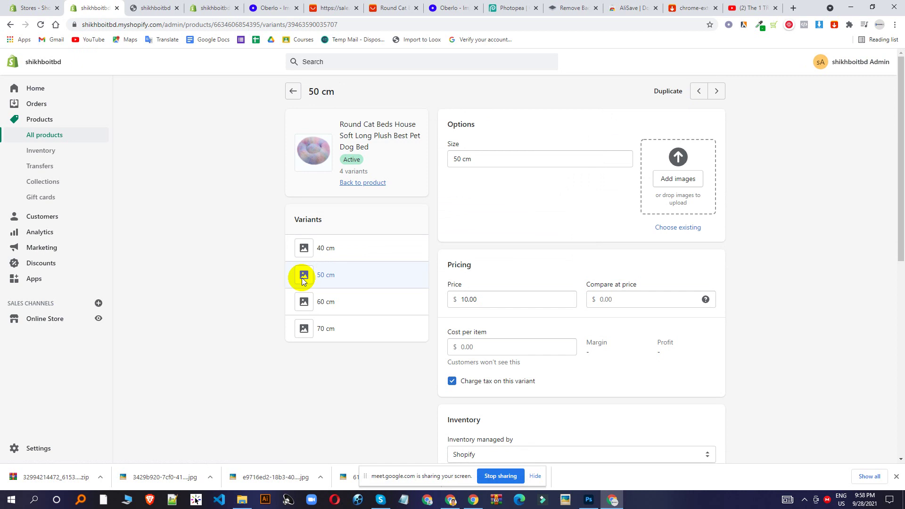
click(319, 247)
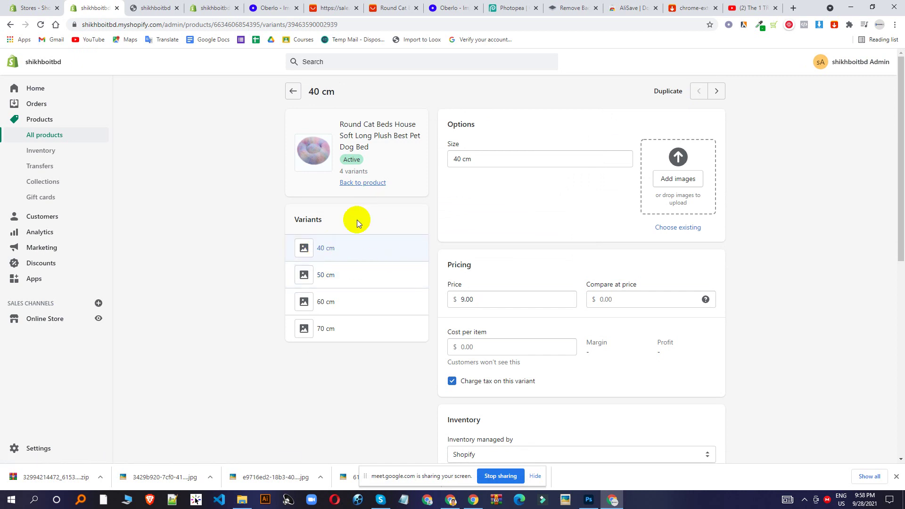
click(345, 284)
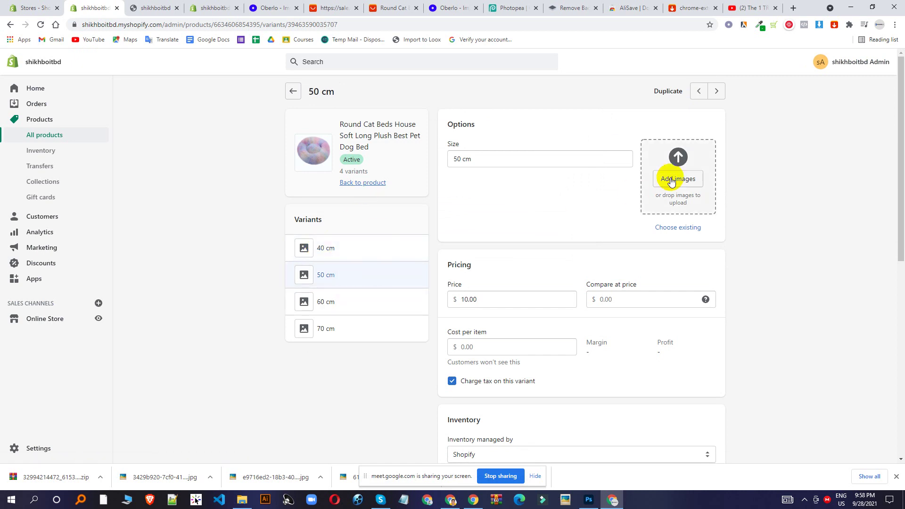
- Reopen the Round Cat Beds product from the list of all products and review its Variants section
click(45, 139)
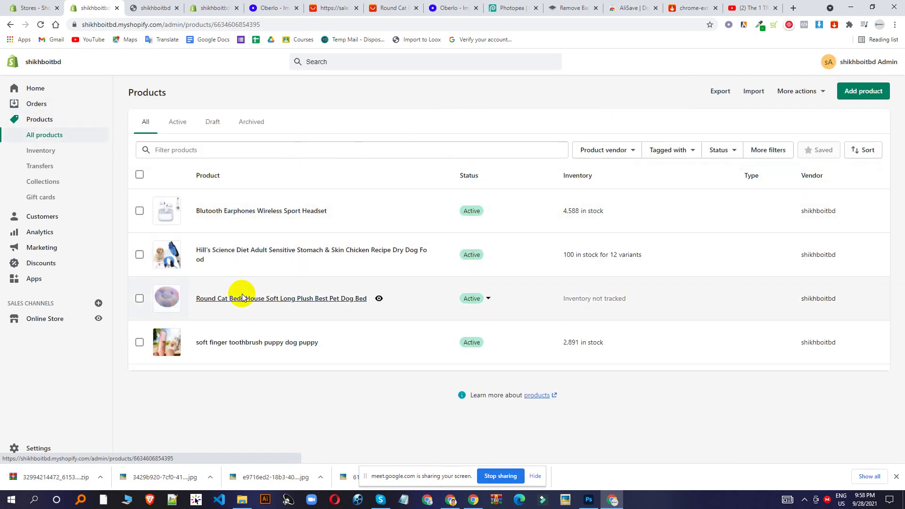
click(242, 297)
scroll(448, 297, down, 15)
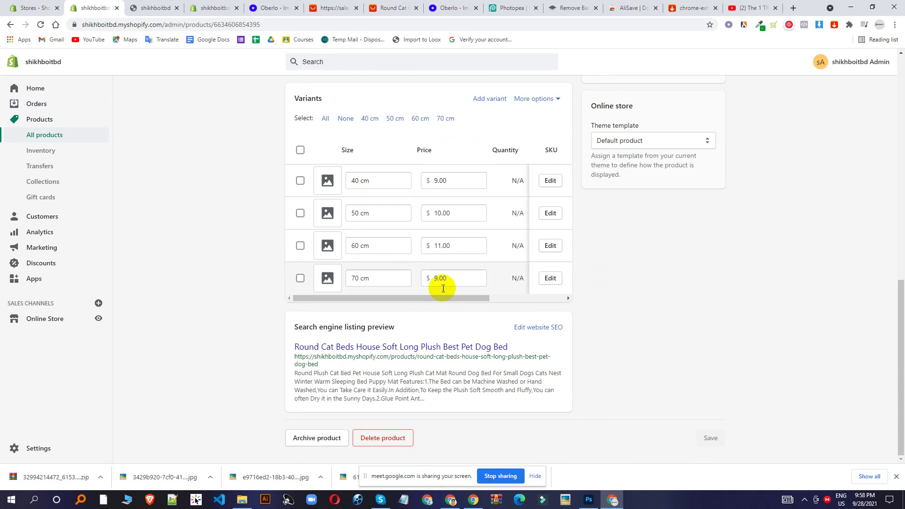
scroll(448, 283, up, 9)
scroll(447, 266, down, 8)
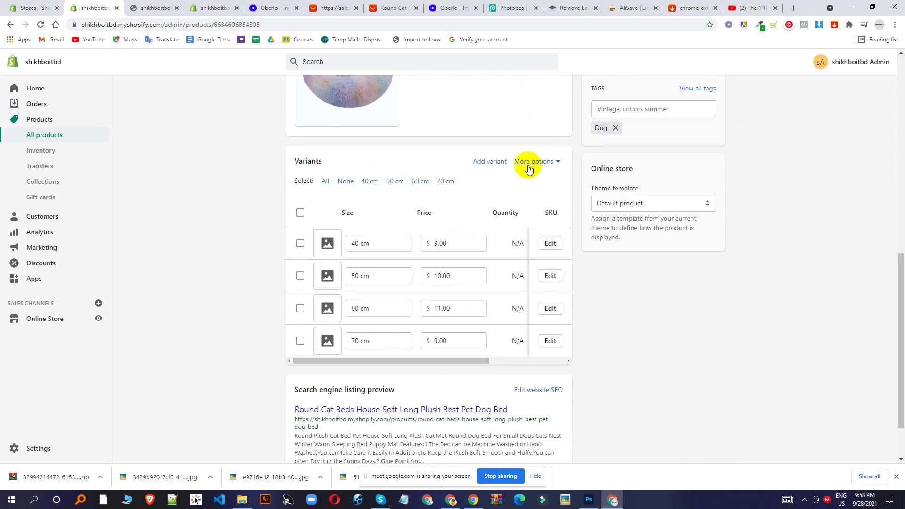
- Add a second option named Color to the Round Cat Beds product's variant options
click(530, 165)
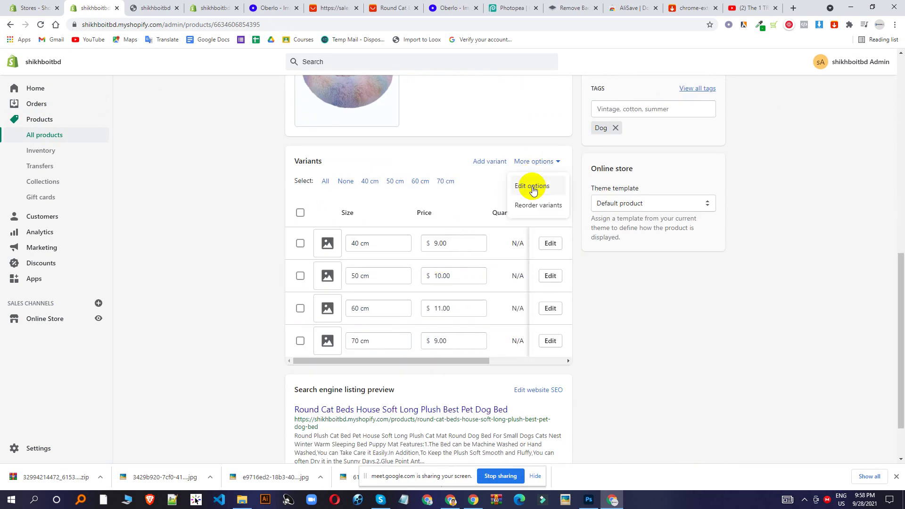
click(532, 187)
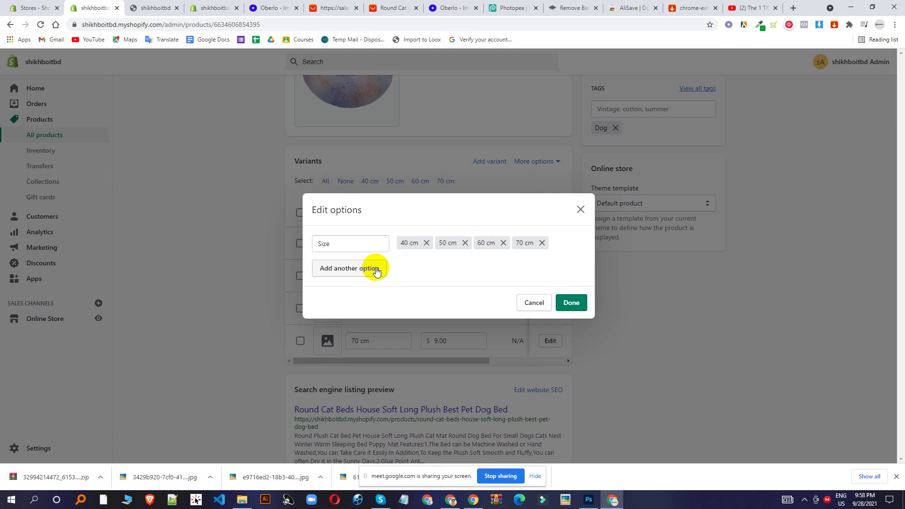
click(353, 269)
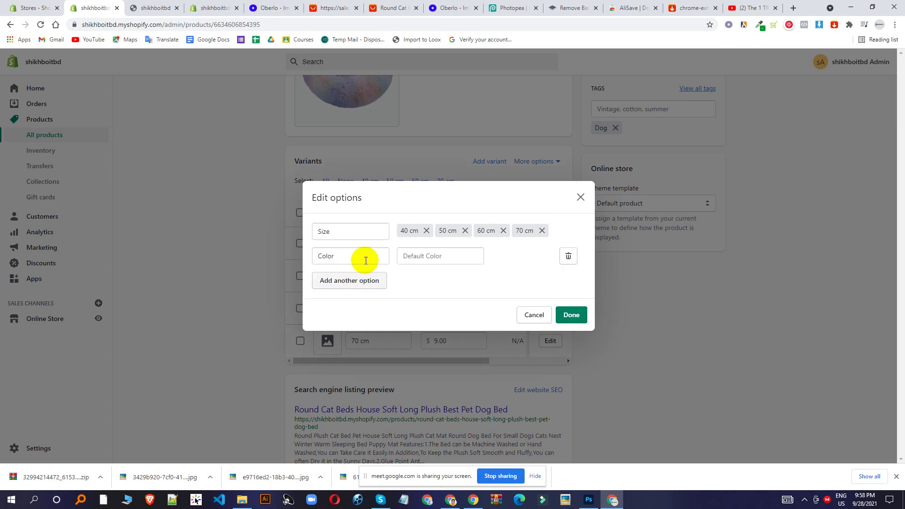
click(431, 257)
- Switch to the AliExpress listing of the round cat bed, examine its available colours, and return to the Shopify product
click(339, 7)
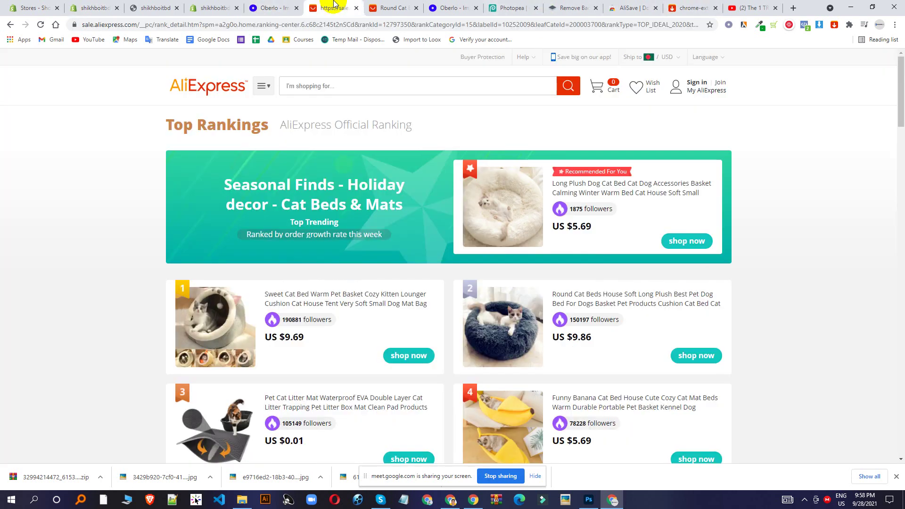
click(390, 7)
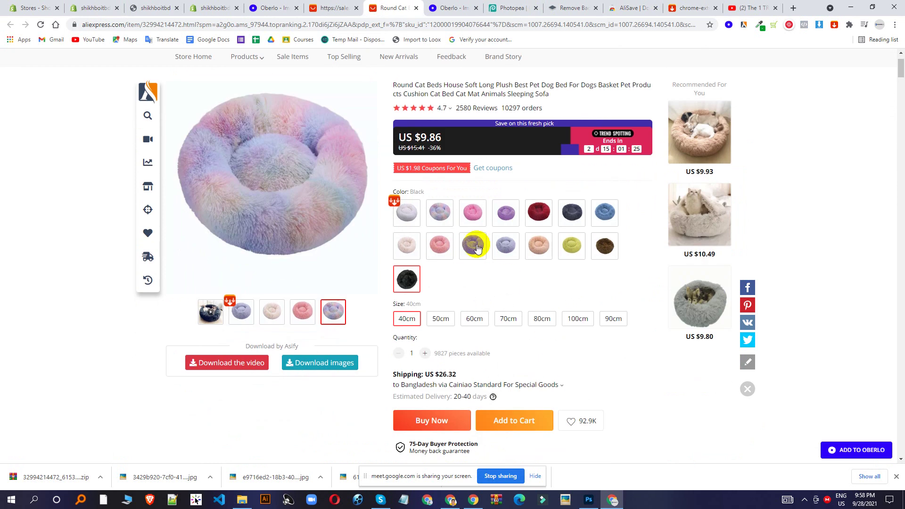
scroll(433, 209, down, 3)
scroll(428, 212, up, 3)
drag(410, 192, 423, 192)
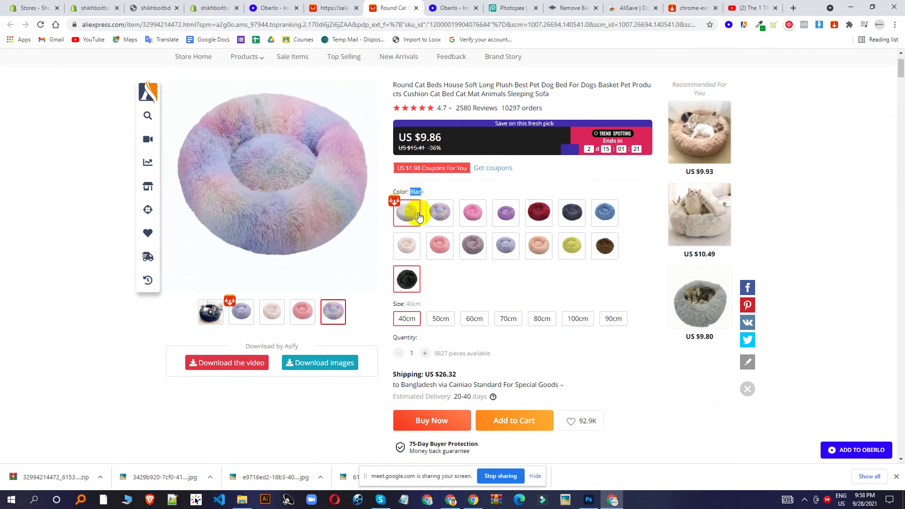
click(438, 215)
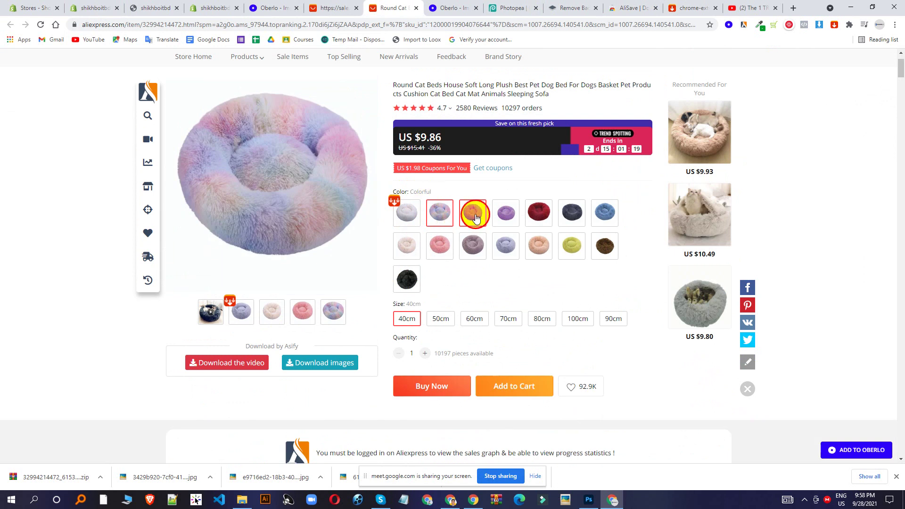
click(507, 213)
click(567, 221)
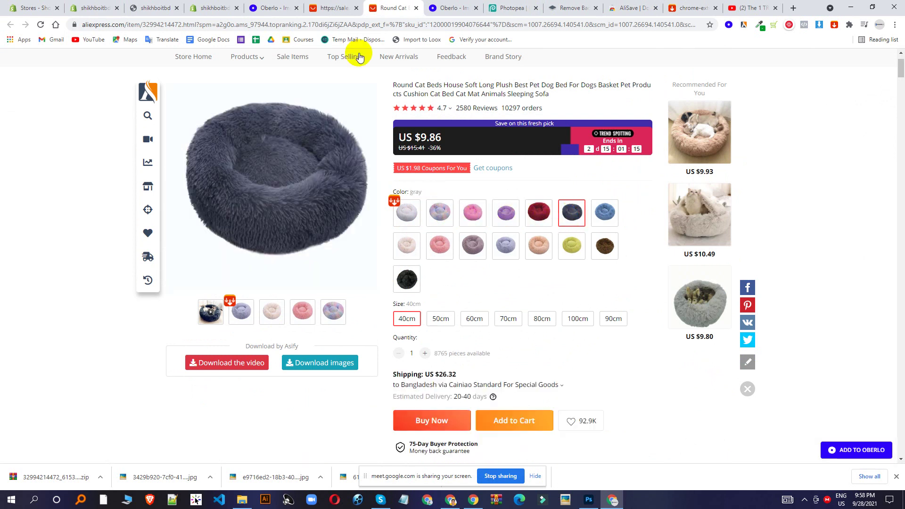
click(326, 9)
click(148, 7)
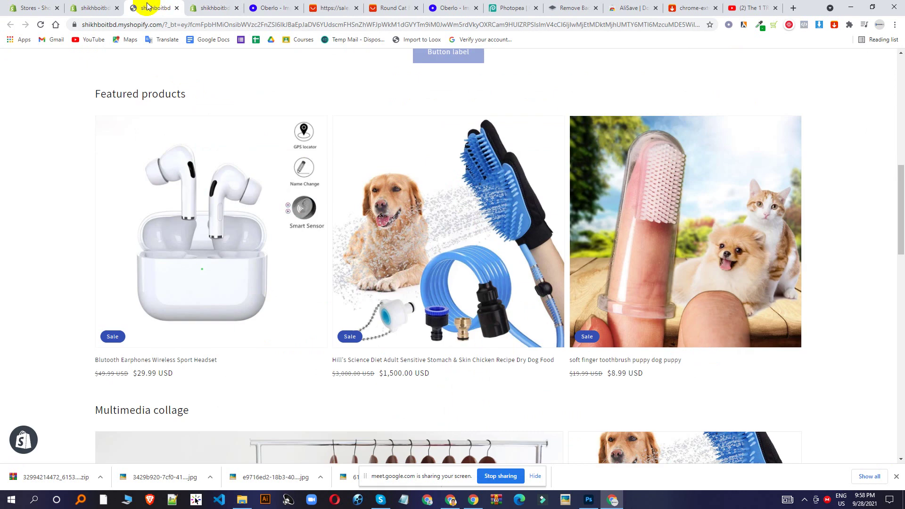
click(91, 7)
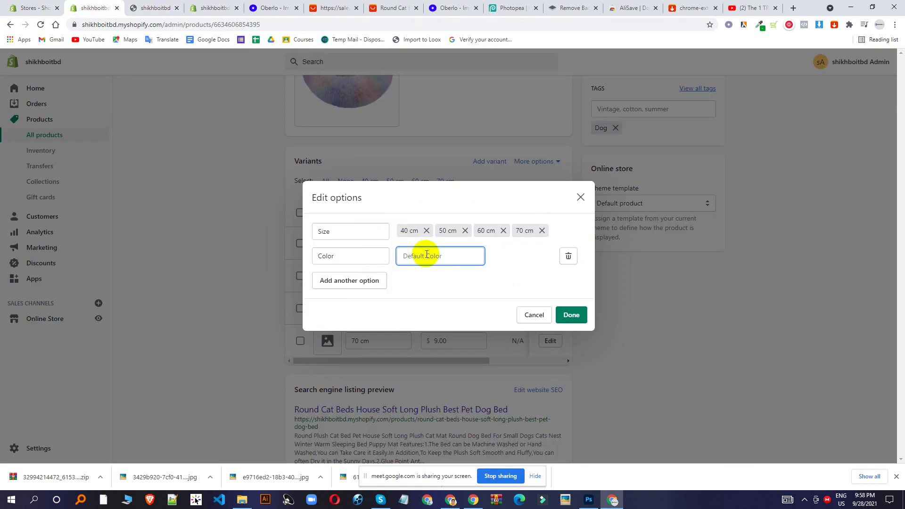
- Enter black as the Color option's value and apply the edited options
text(black)
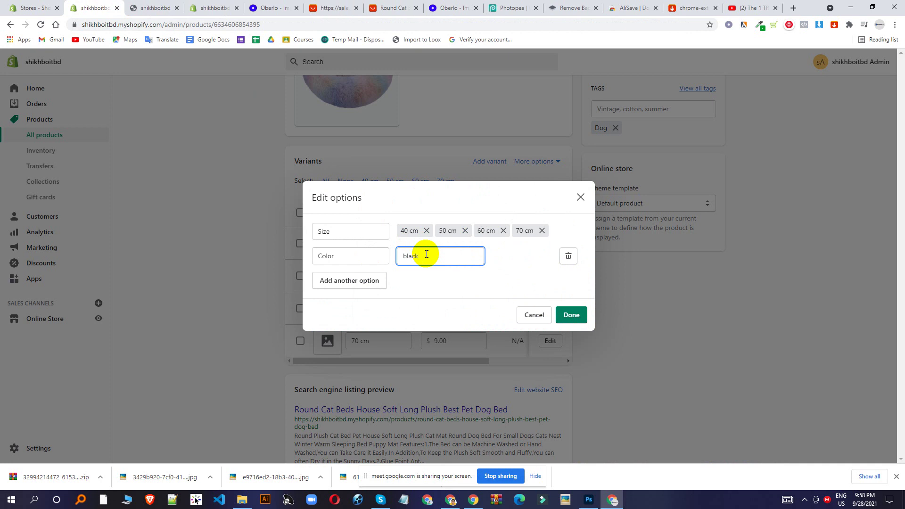
click(512, 265)
click(436, 262)
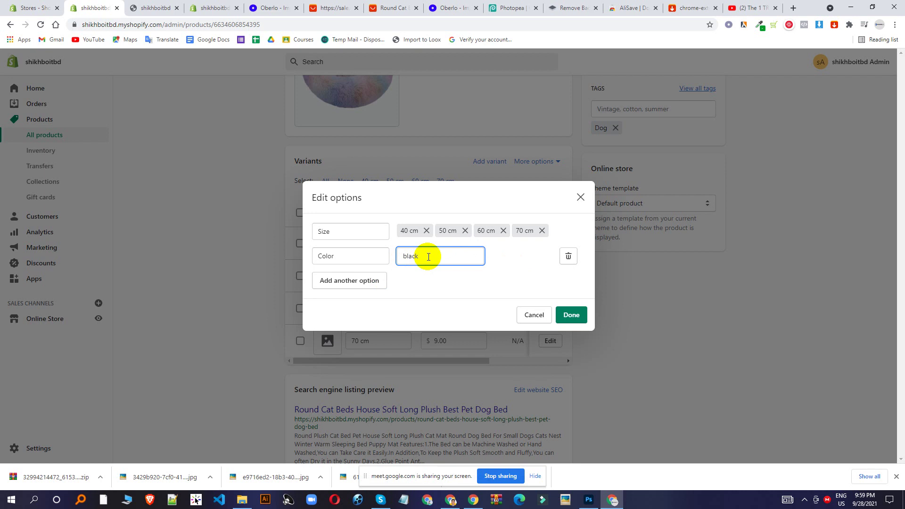
click(571, 315)
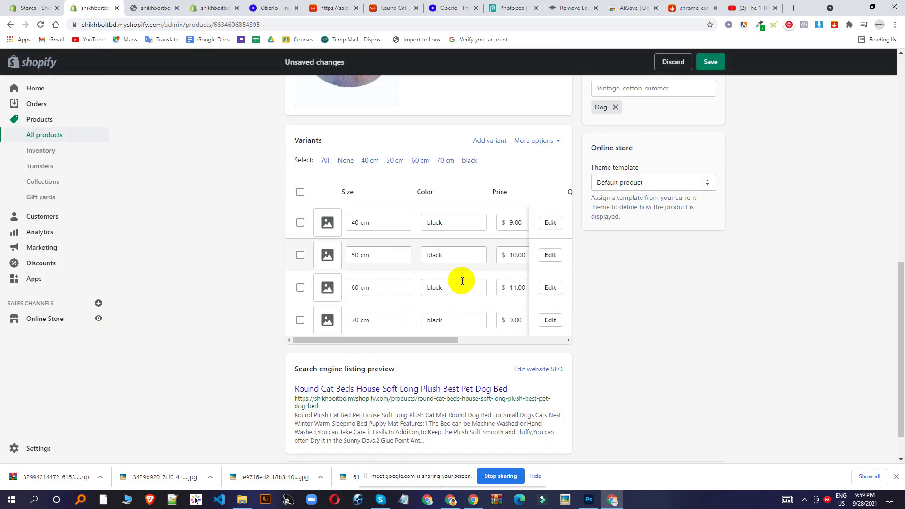
- Review the updated variants and reopen the product's option settings to check the Size and Color values
scroll(462, 281, down, 1)
scroll(468, 267, up, 4)
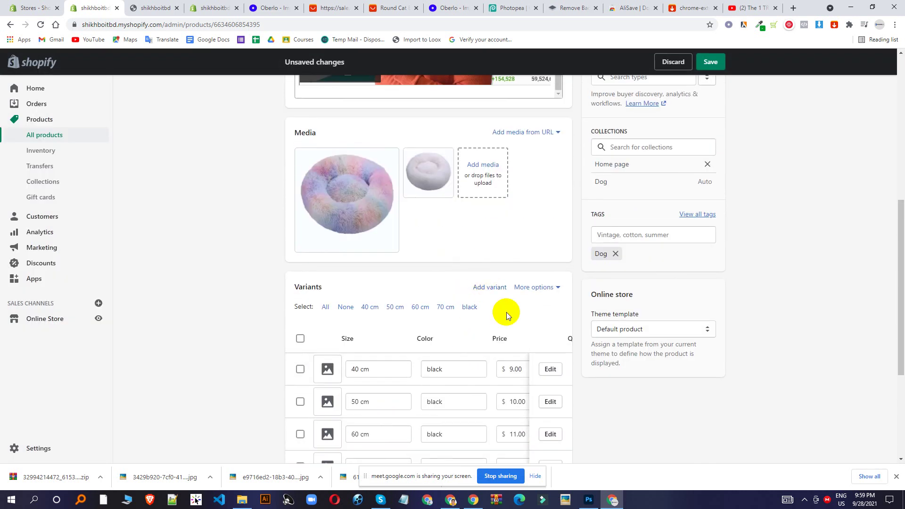
click(535, 287)
click(536, 311)
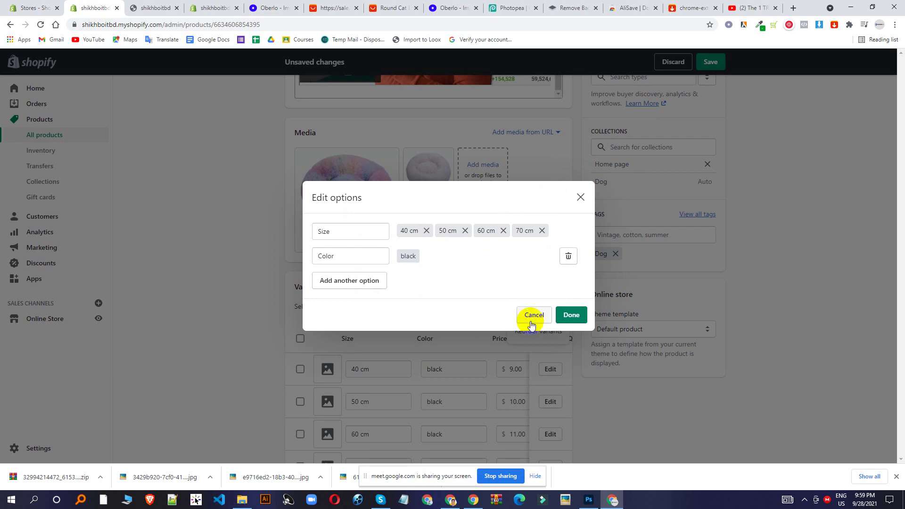
click(562, 320)
- Review the product page from its variants up to the title, and save the product with its Color option
scroll(550, 273, down, 4)
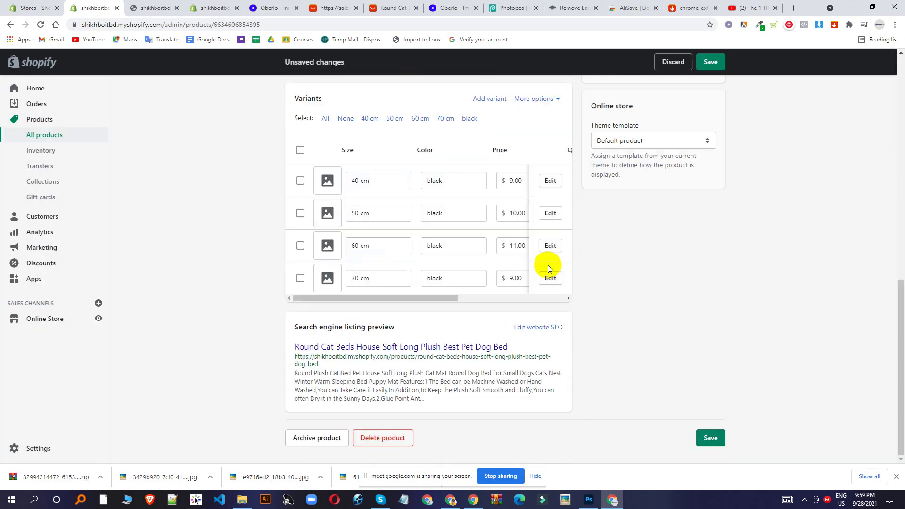
scroll(542, 263, up, 1)
scroll(539, 262, up, 9)
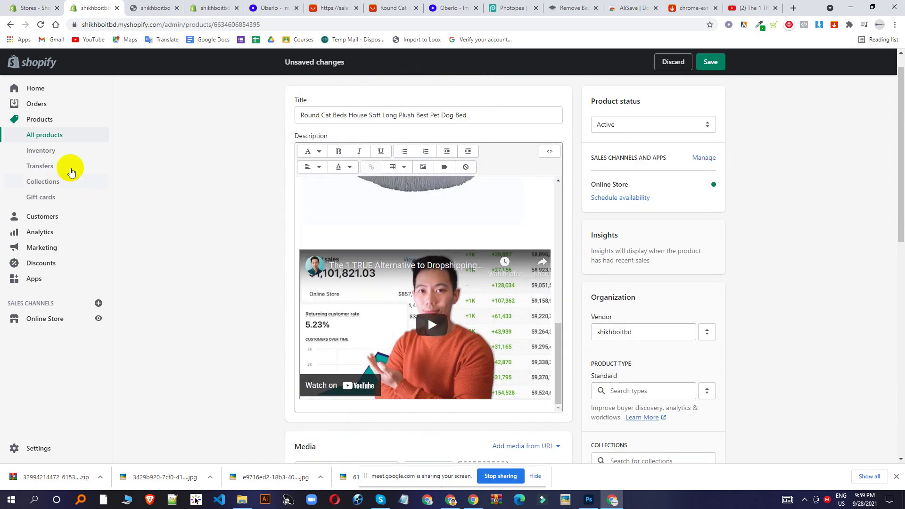
scroll(466, 206, down, 10)
scroll(467, 206, down, 1)
scroll(538, 226, up, 4)
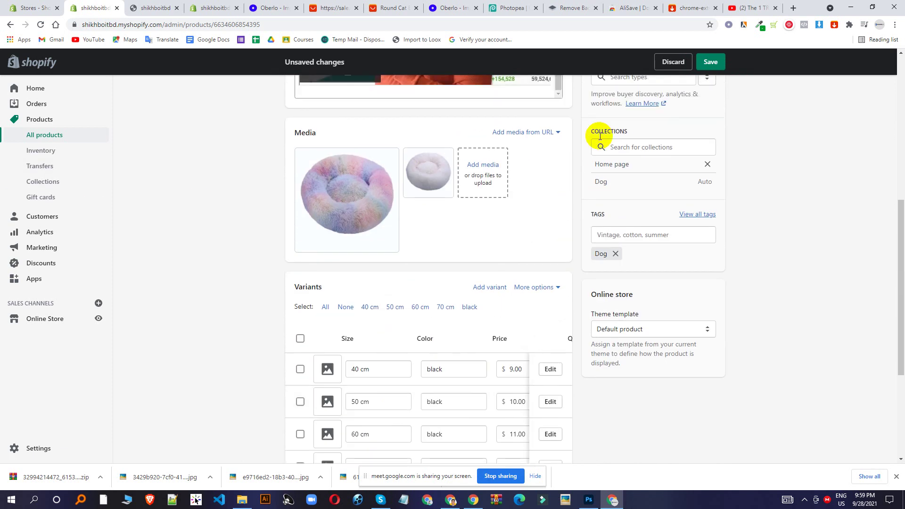
scroll(377, 159, up, 4)
scroll(378, 159, up, 3)
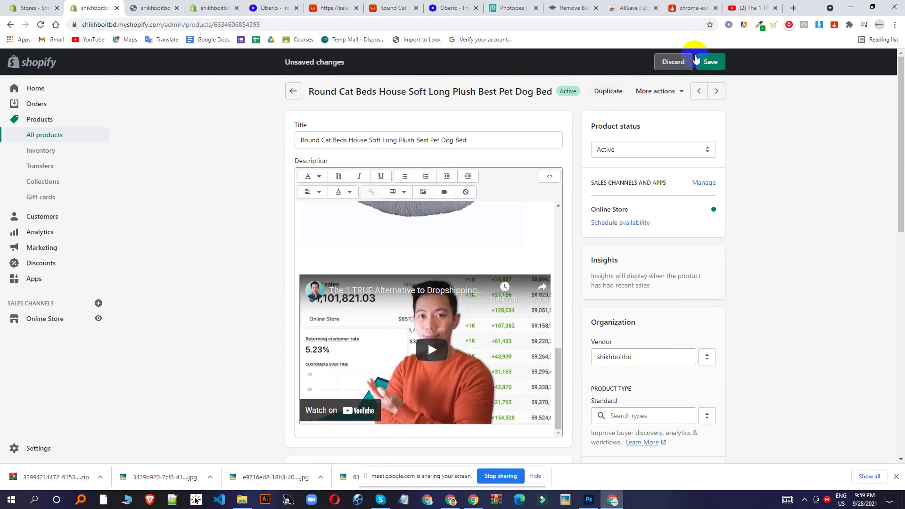
click(710, 62)
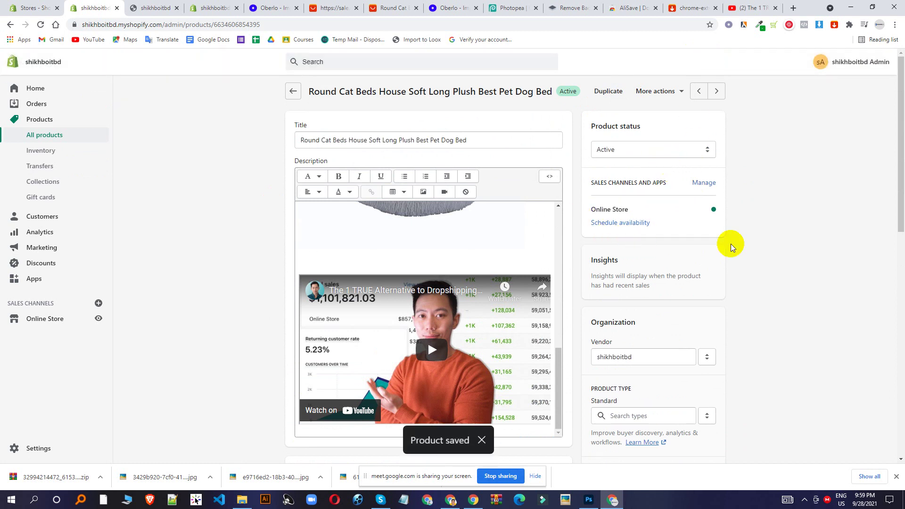
- Return to the list of all products and start adding a new product
click(288, 93)
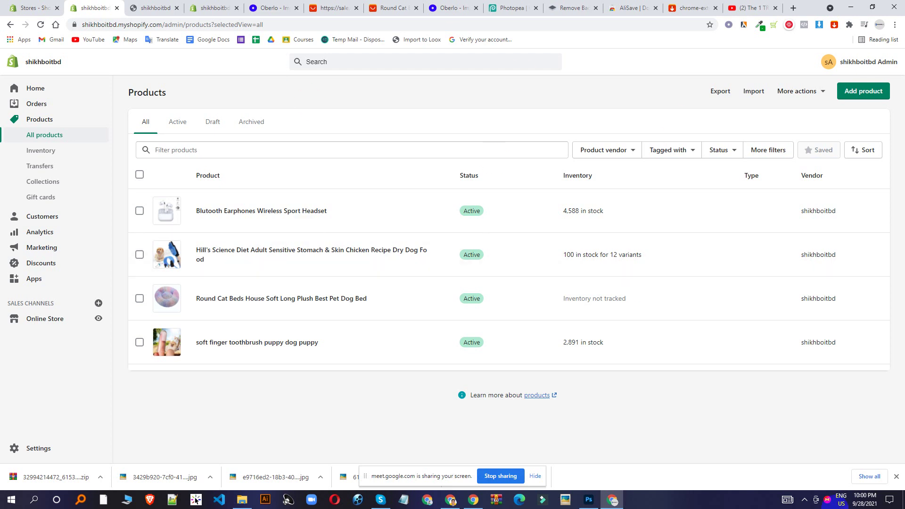
click(857, 96)
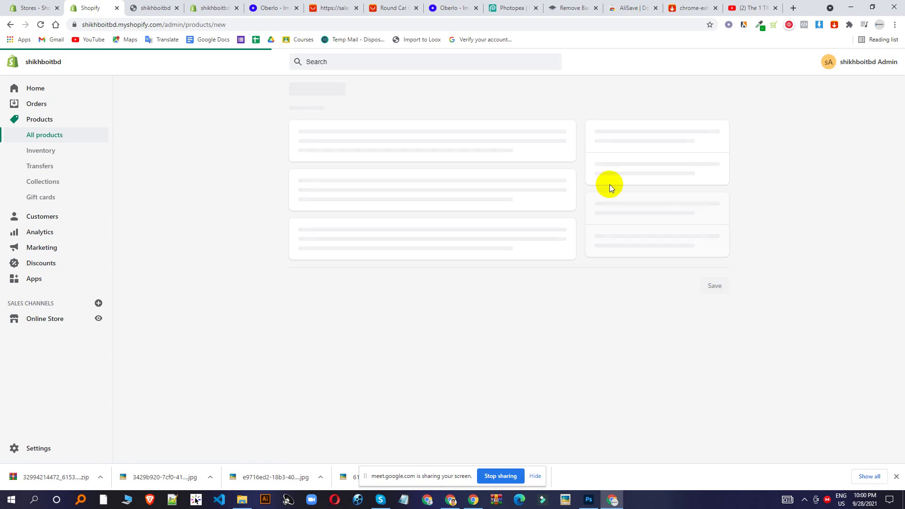
scroll(533, 235, down, 20)
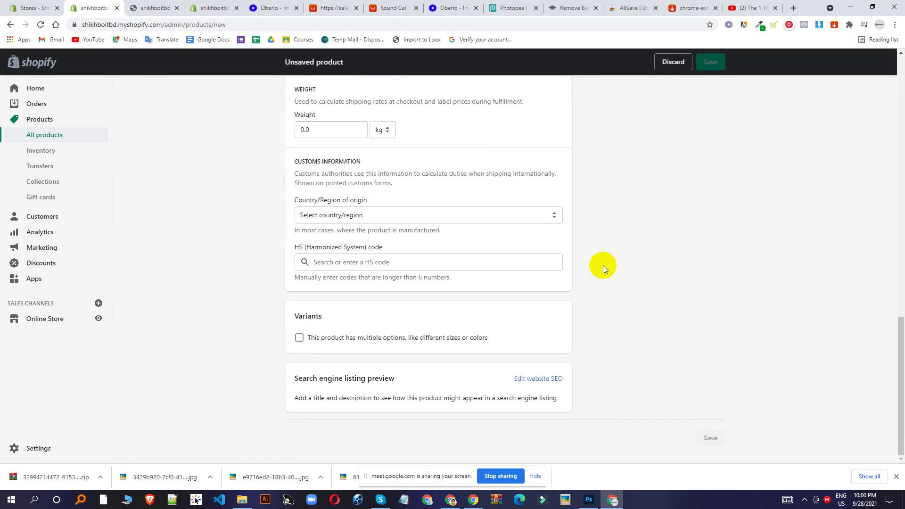
- Turn the new product's multiple options setting on and off again
click(486, 263)
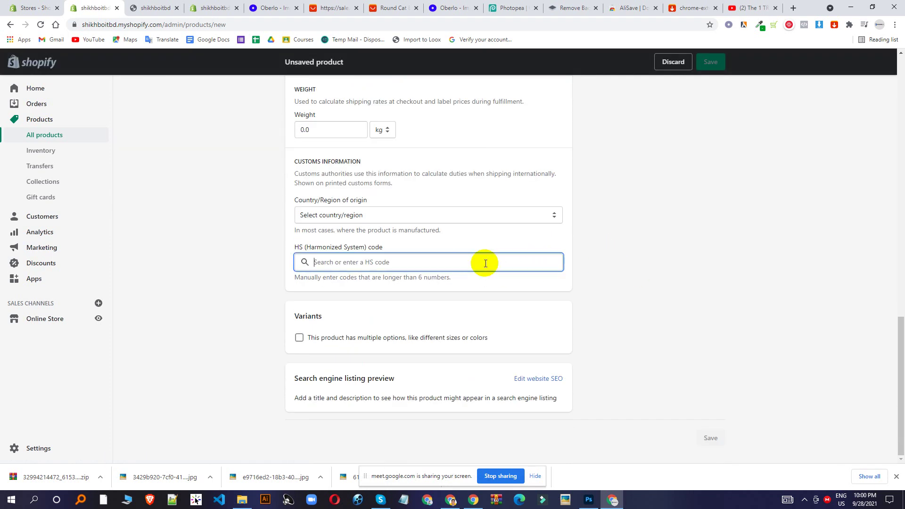
click(355, 340)
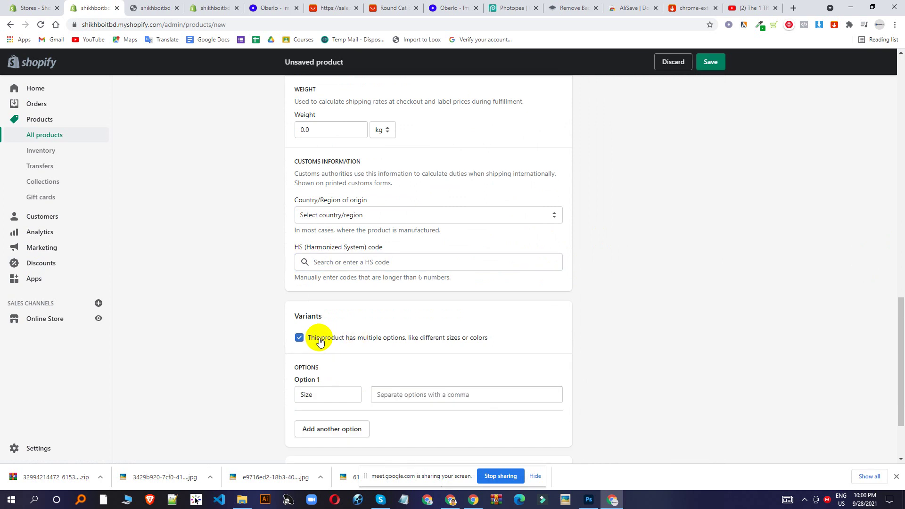
click(300, 339)
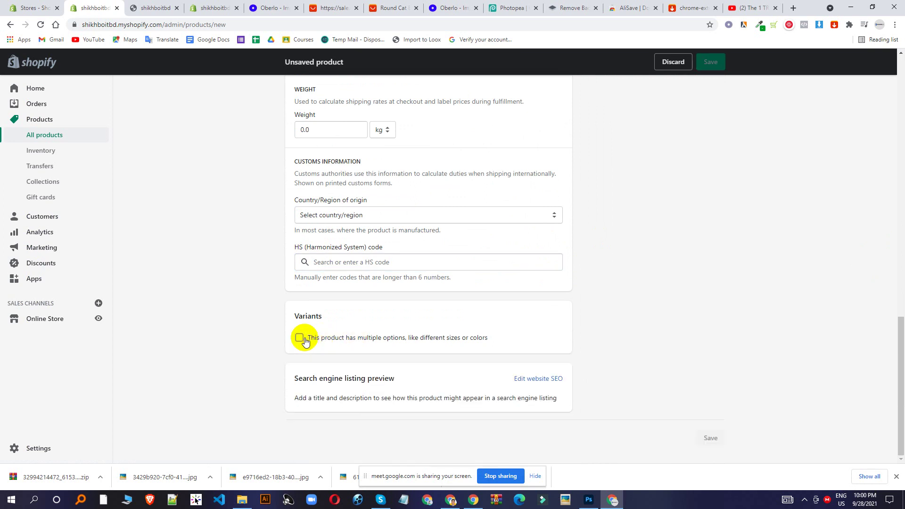
- Examine the new product's customs information, including the country or region of origin choices and the HS code field
click(360, 215)
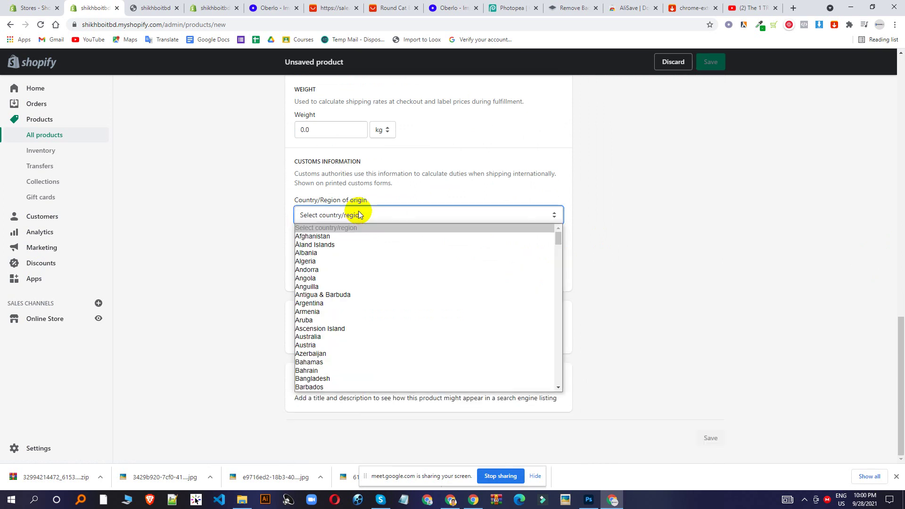
scroll(360, 250, down, 5)
scroll(398, 272, up, 5)
scroll(229, 243, up, 1)
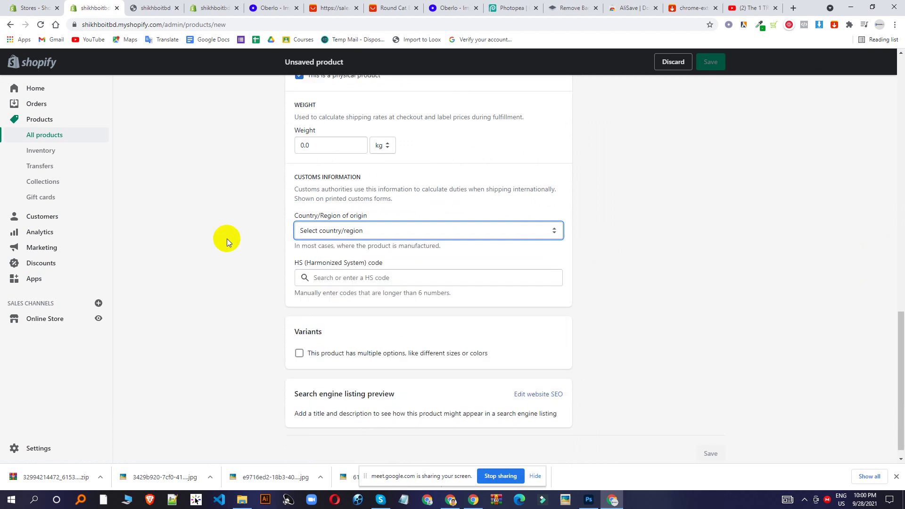
scroll(227, 238, up, 1)
click(380, 278)
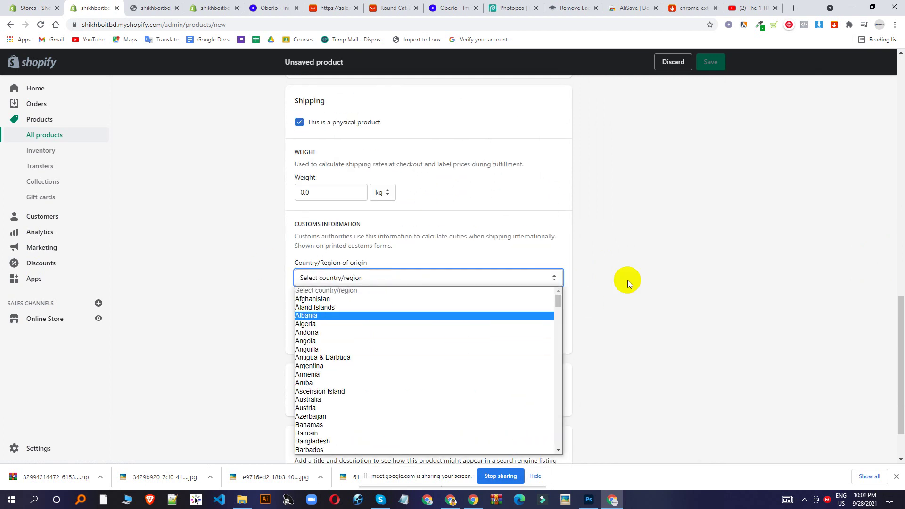
click(652, 262)
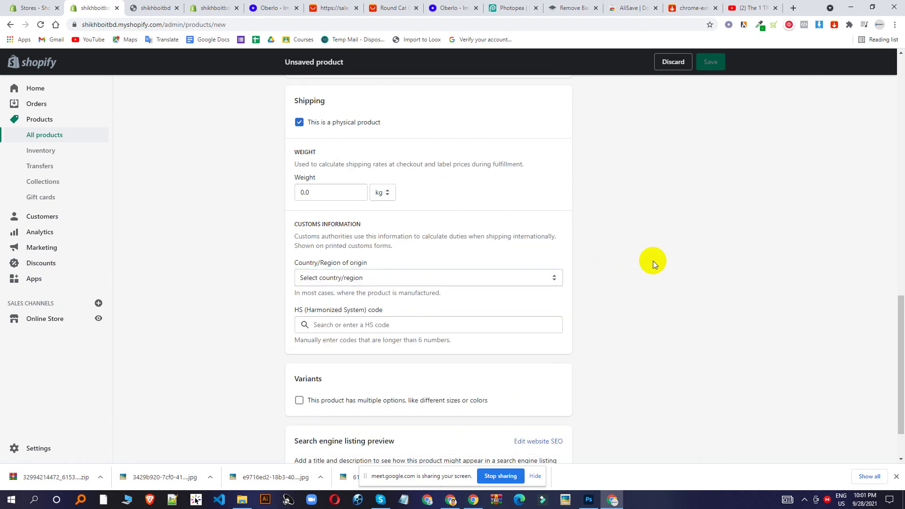
click(516, 321)
scroll(594, 264, down, 1)
scroll(509, 311, up, 1)
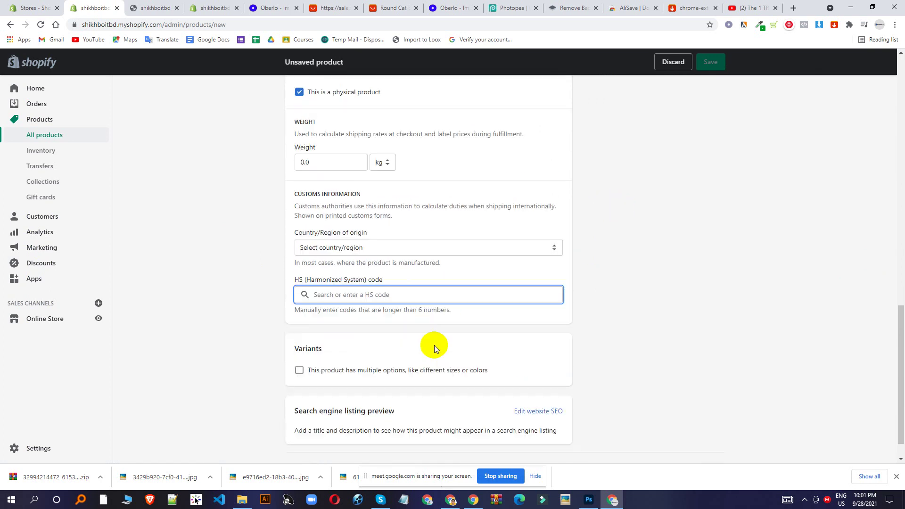
- Review the blank product form and open its search engine listing for editing to examine the page title and description fields
scroll(491, 182, up, 13)
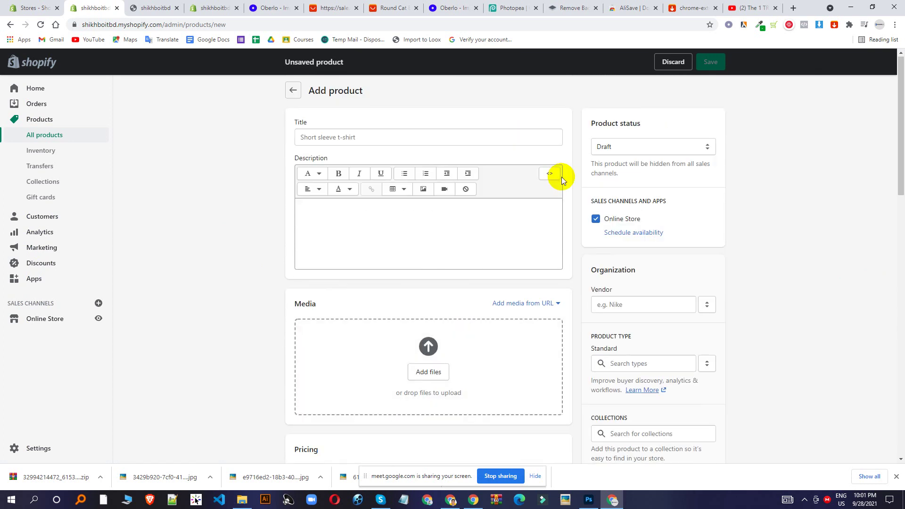
scroll(559, 175, down, 14)
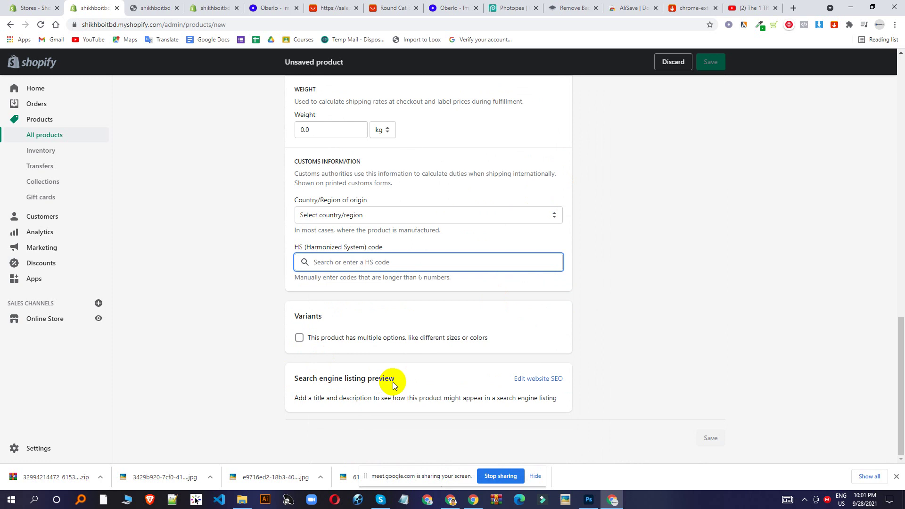
click(554, 382)
scroll(334, 308, down, 4)
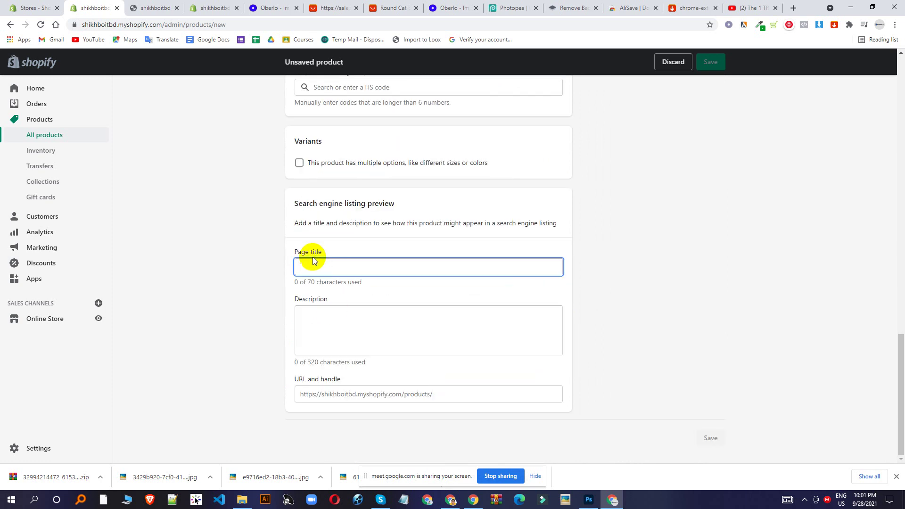
click(386, 335)
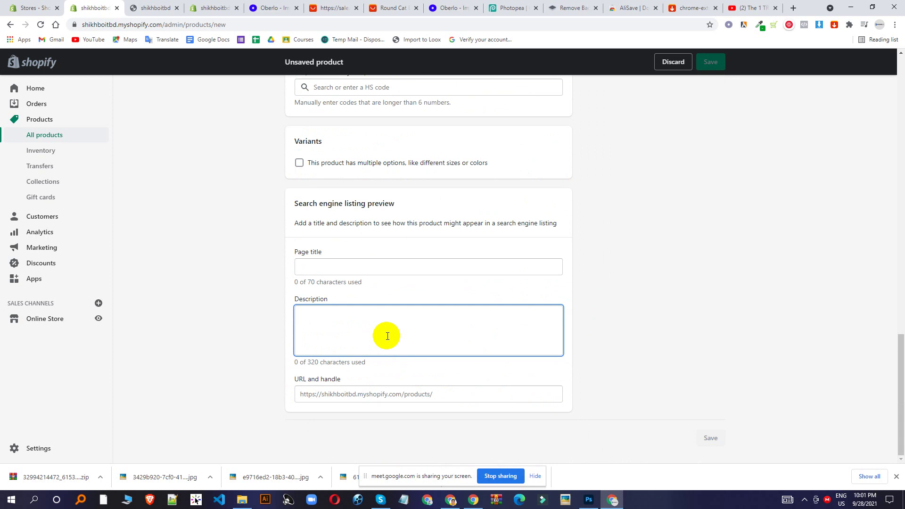
- Check the page title field, leave the blank product form, and return to the list of all products
click(355, 271)
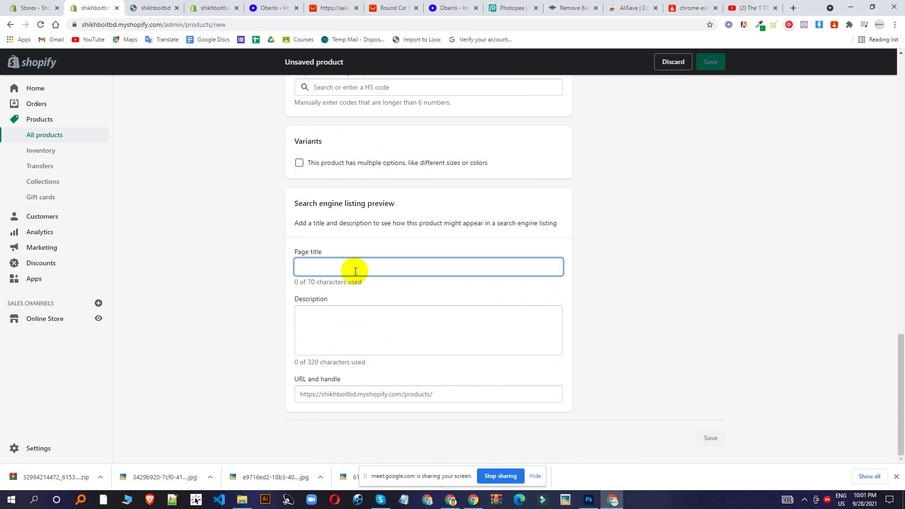
click(47, 136)
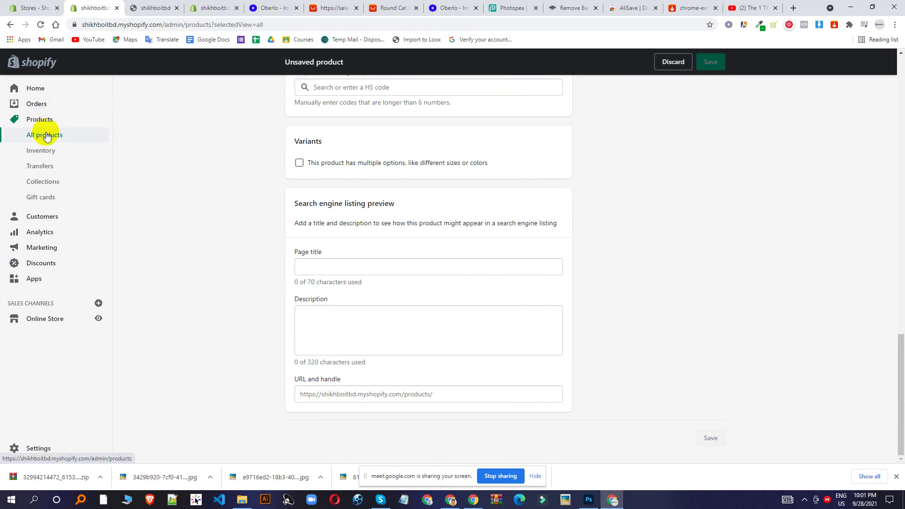
click(43, 319)
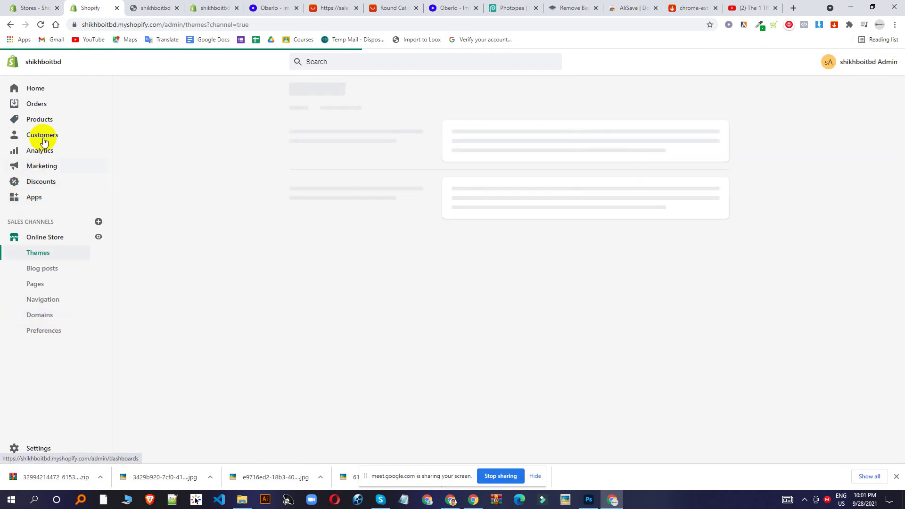
click(44, 121)
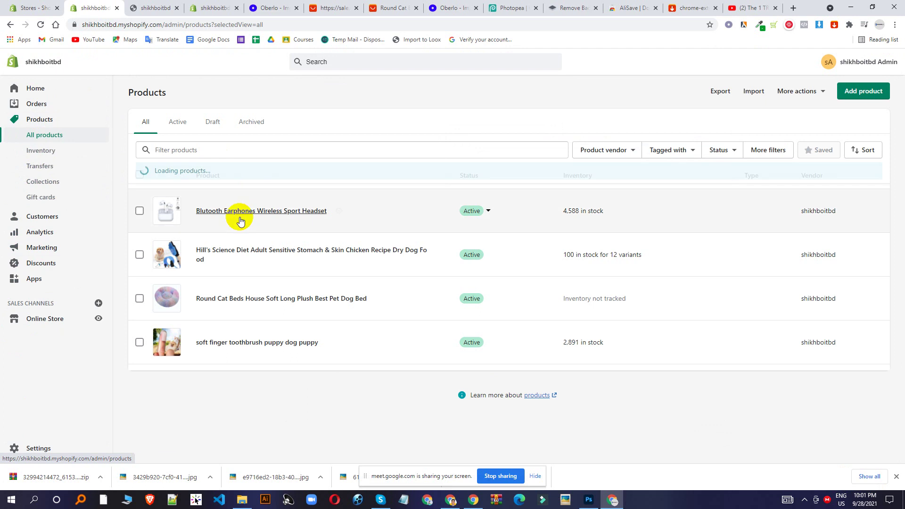
- Open the Round Cat Beds House Soft Long Plush Best Pet Dog Bed product and examine its media, variants and search engine listing
click(233, 299)
scroll(467, 377, down, 10)
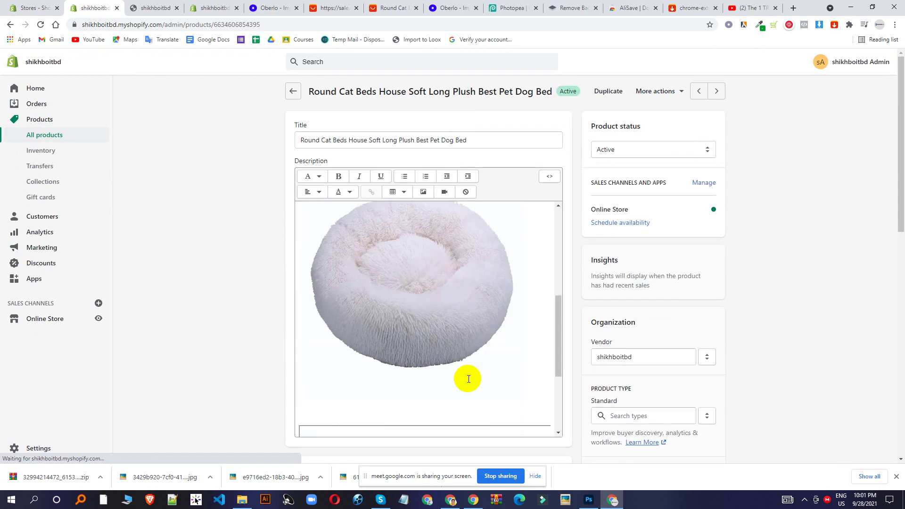
scroll(402, 366, down, 7)
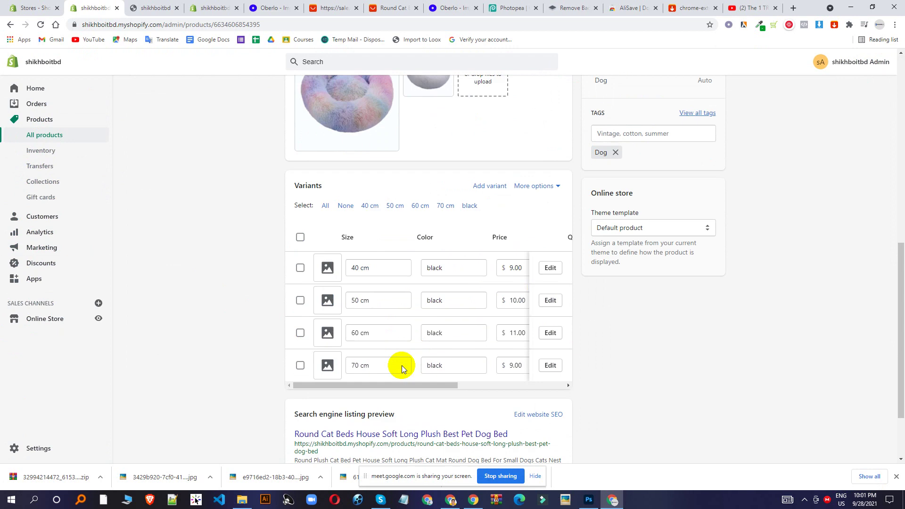
scroll(402, 365, down, 2)
scroll(398, 364, up, 4)
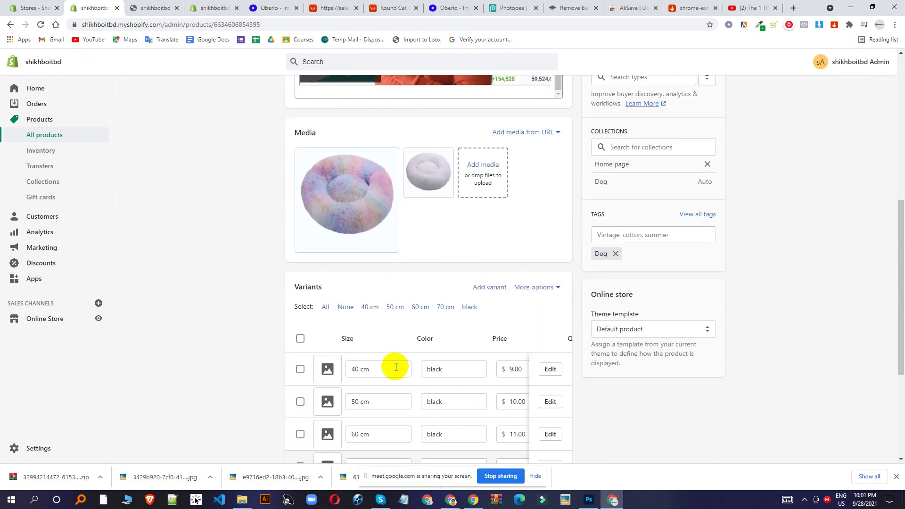
scroll(384, 370, down, 1)
scroll(379, 374, down, 1)
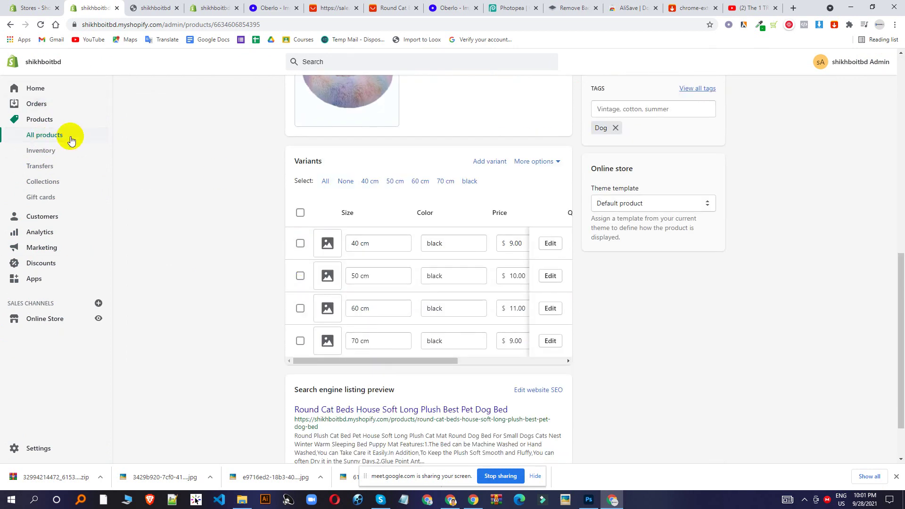
scroll(425, 188, up, 1)
- Start adding a new product from the list of all products and go to its HS code field
click(44, 135)
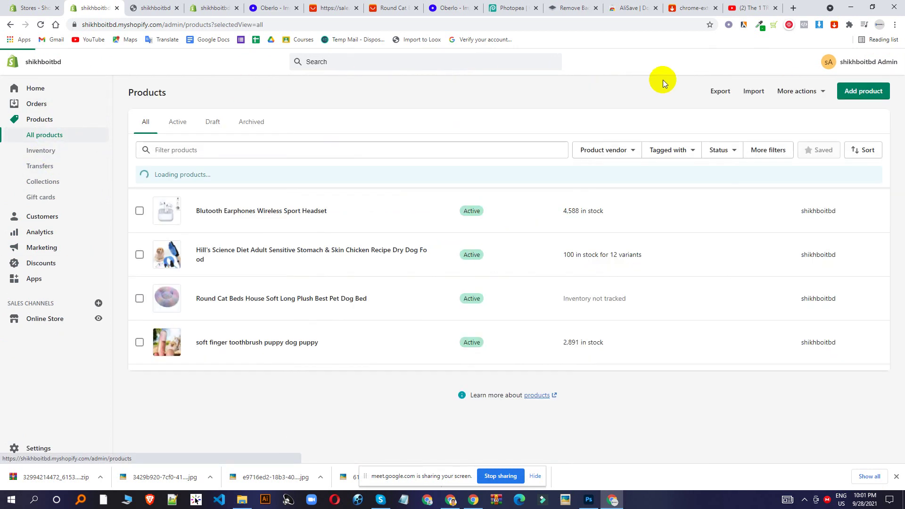
click(876, 91)
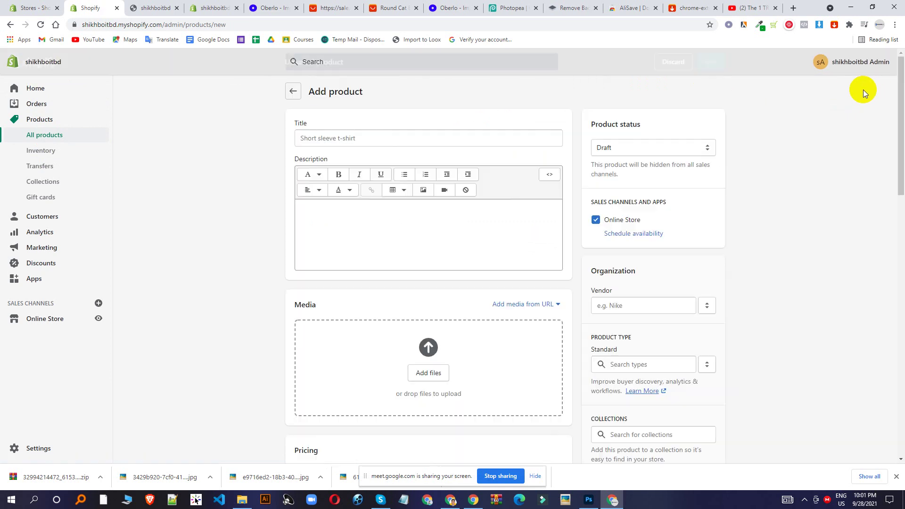
scroll(414, 234, down, 10)
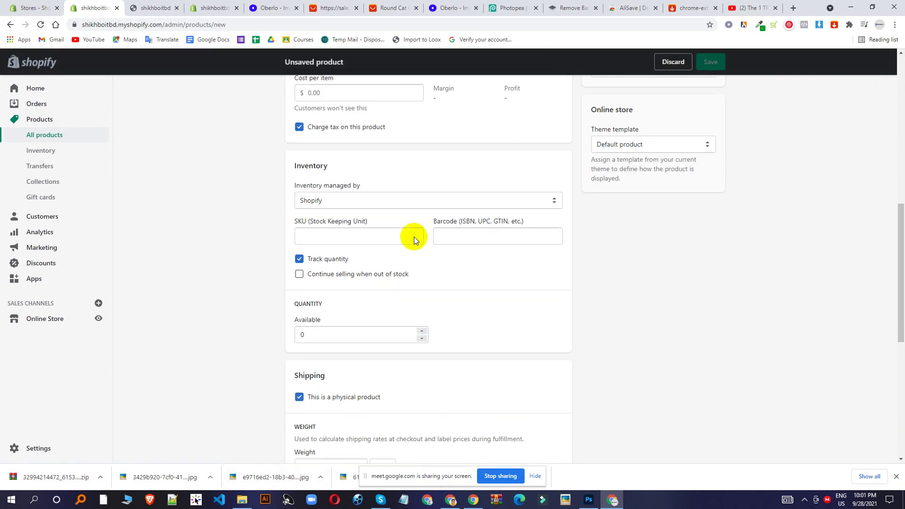
scroll(414, 236, down, 3)
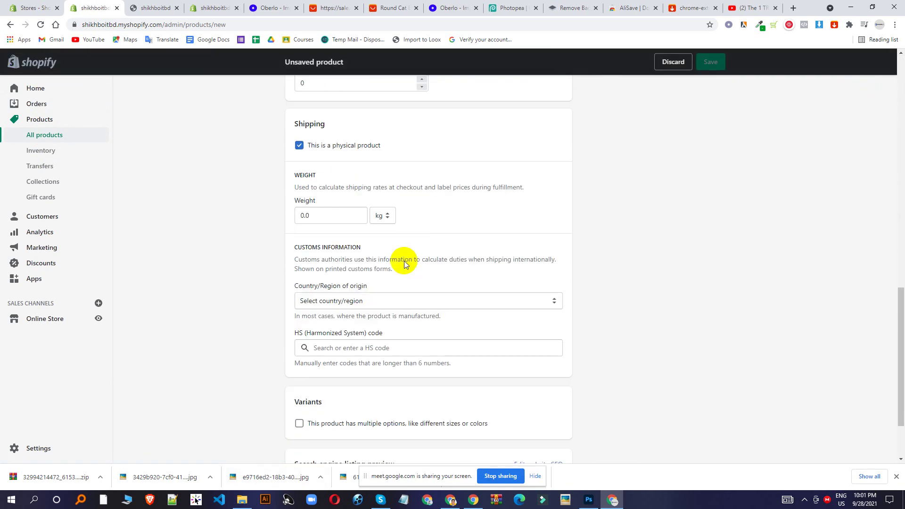
click(387, 348)
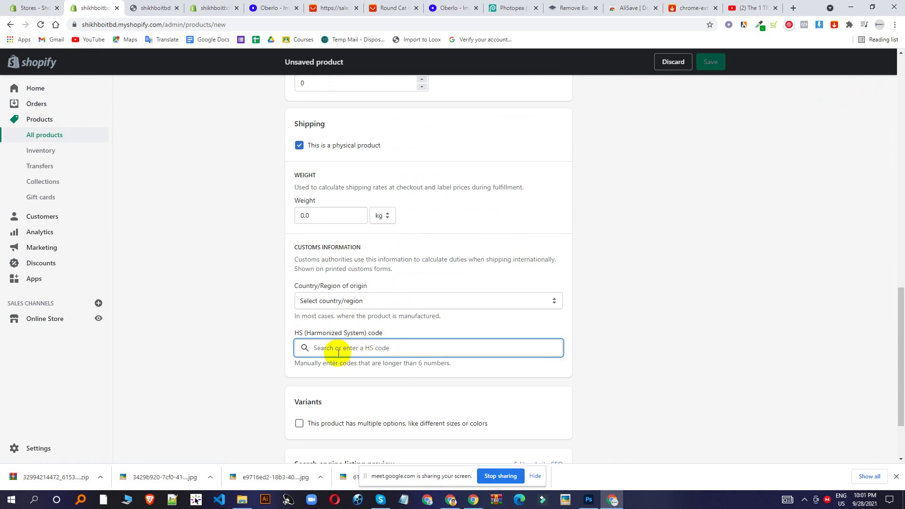
- Review the blank product form's shipping, inventory, pricing, media and description sections
scroll(351, 320, up, 3)
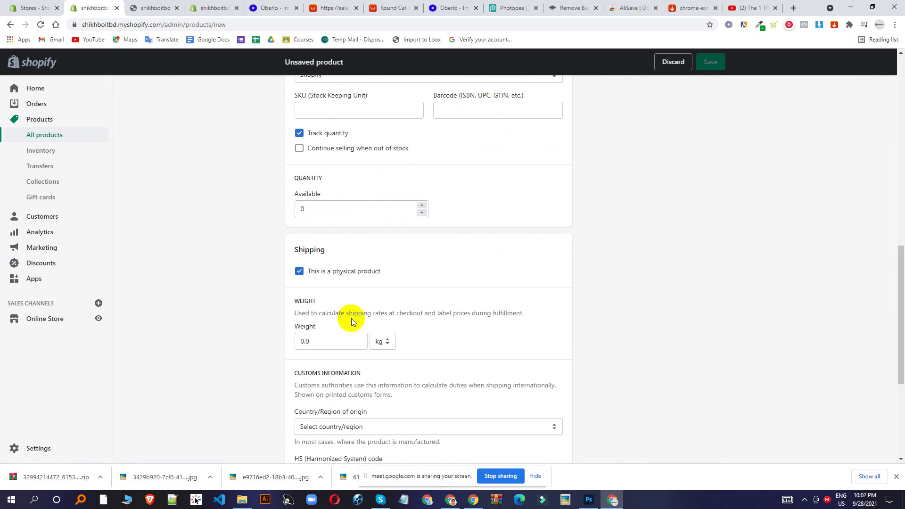
scroll(352, 320, up, 3)
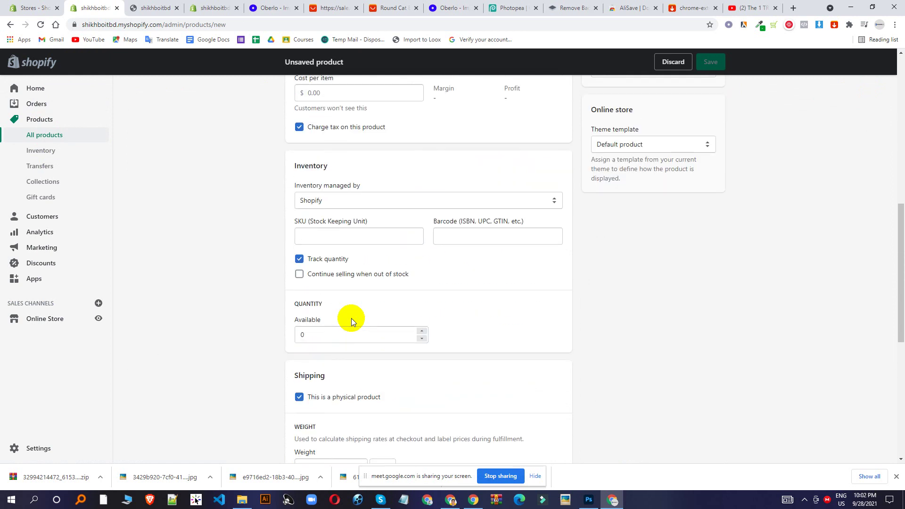
scroll(368, 313, up, 3)
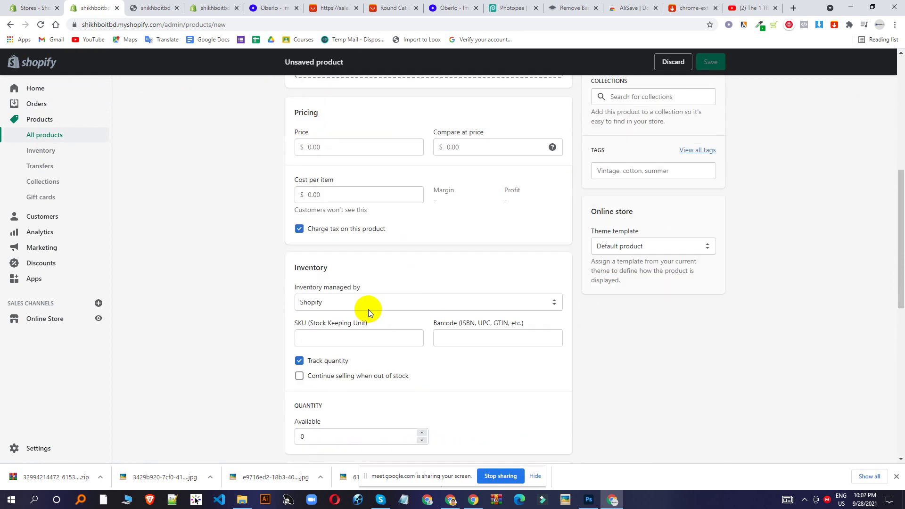
scroll(369, 309, up, 6)
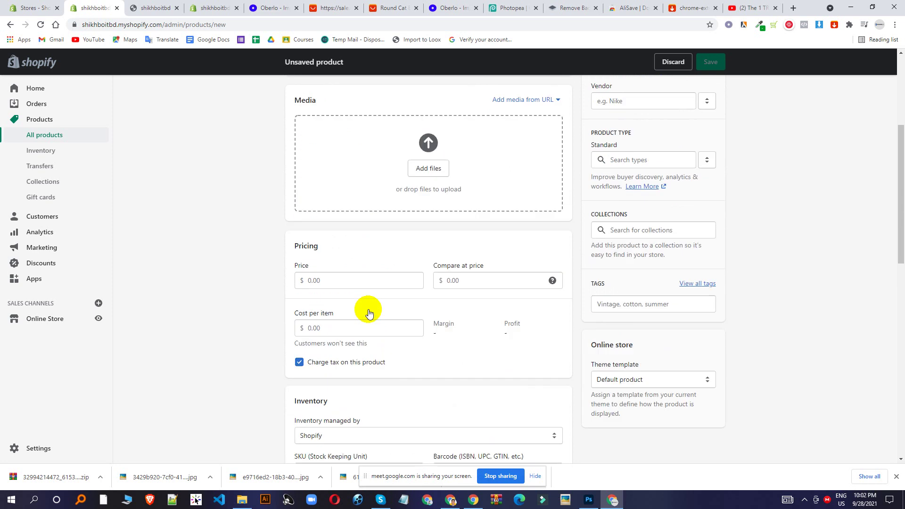
scroll(369, 309, up, 1)
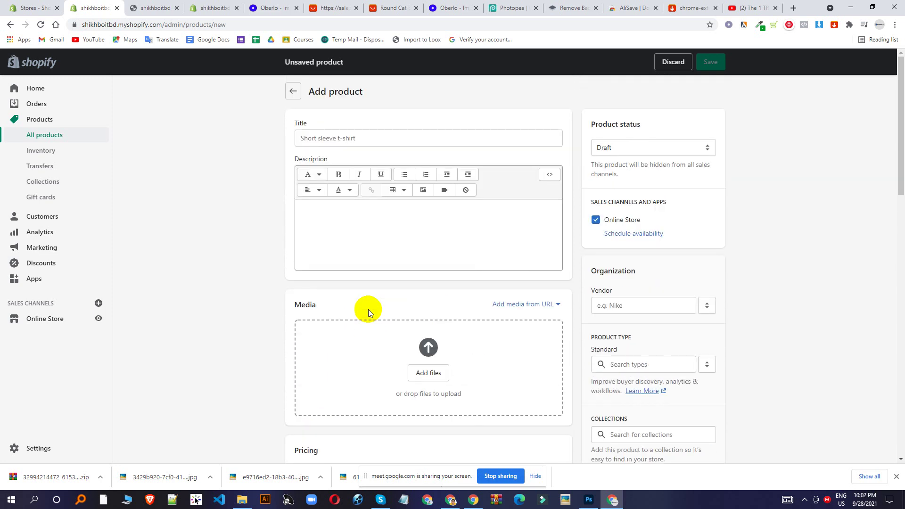
scroll(369, 309, down, 4)
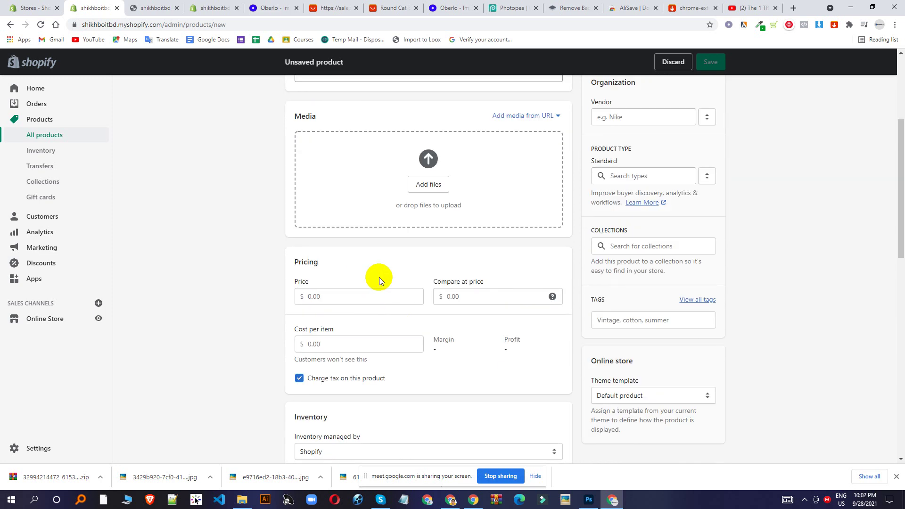
scroll(379, 277, down, 7)
scroll(380, 277, up, 7)
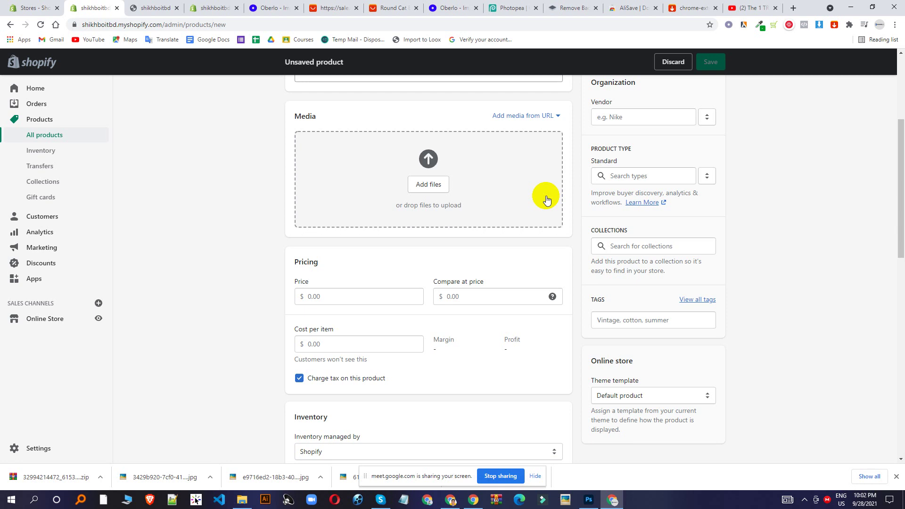
- Check the available collections, and set the new product's standard type to Pet Supplies under Animals & Pet Supplies
click(649, 246)
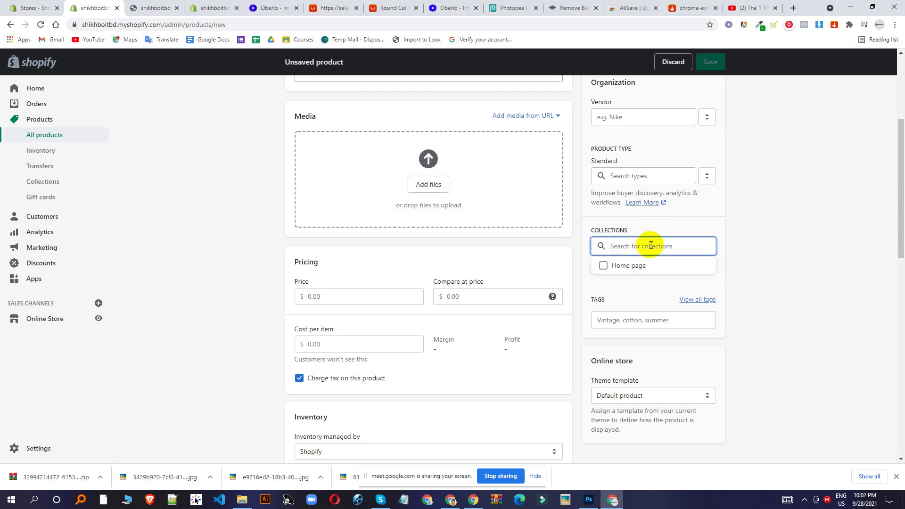
click(637, 174)
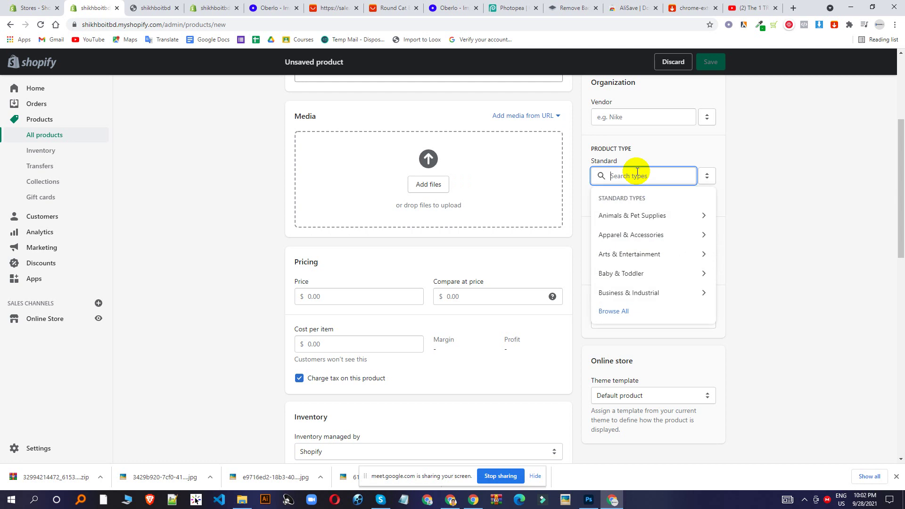
scroll(651, 246, down, 1)
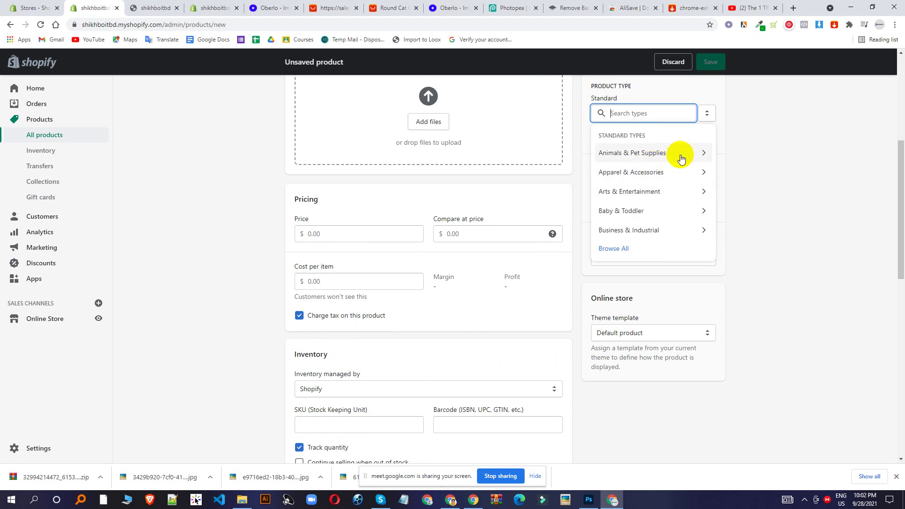
click(663, 154)
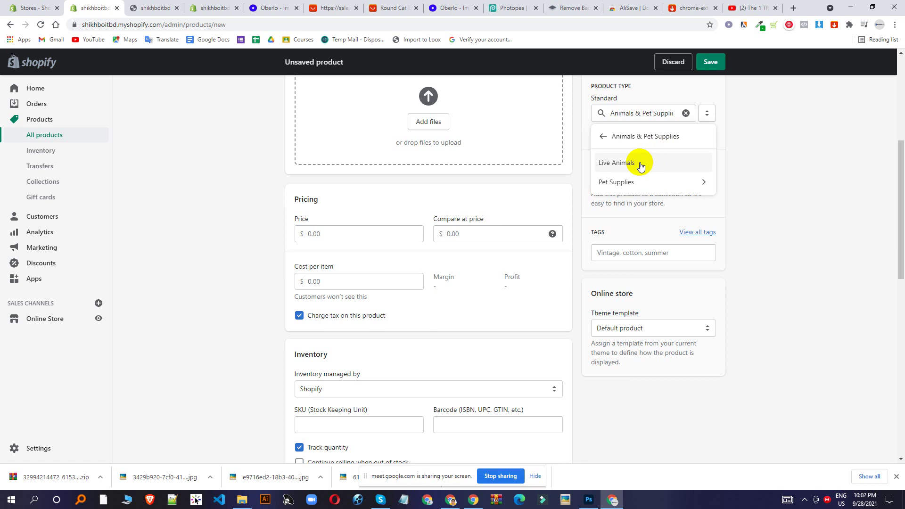
click(625, 184)
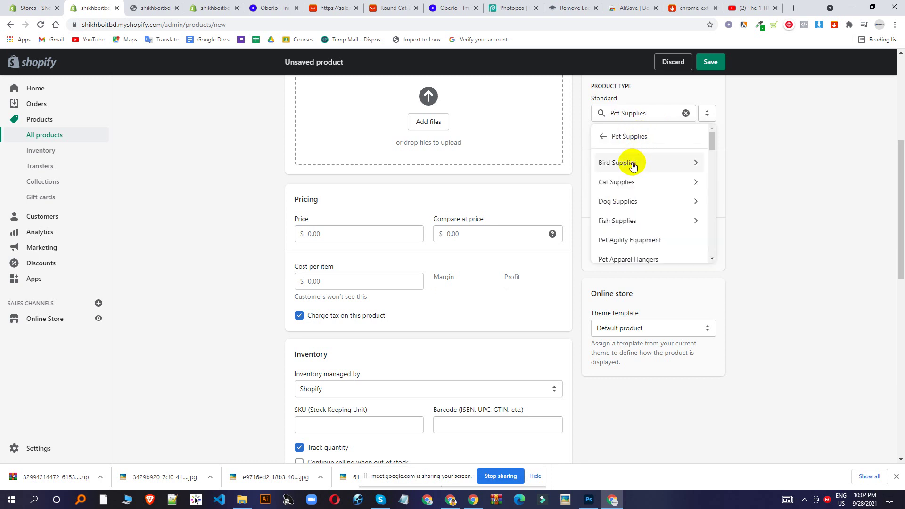
- Examine the subcategories offered within the Pet Supplies product type
scroll(630, 180, down, 3)
scroll(631, 185, down, 3)
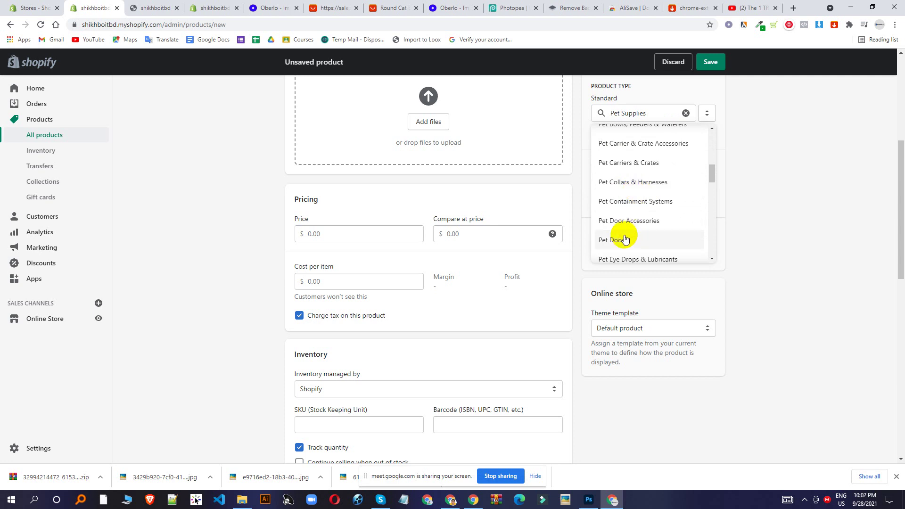
scroll(644, 181, up, 3)
scroll(645, 180, up, 3)
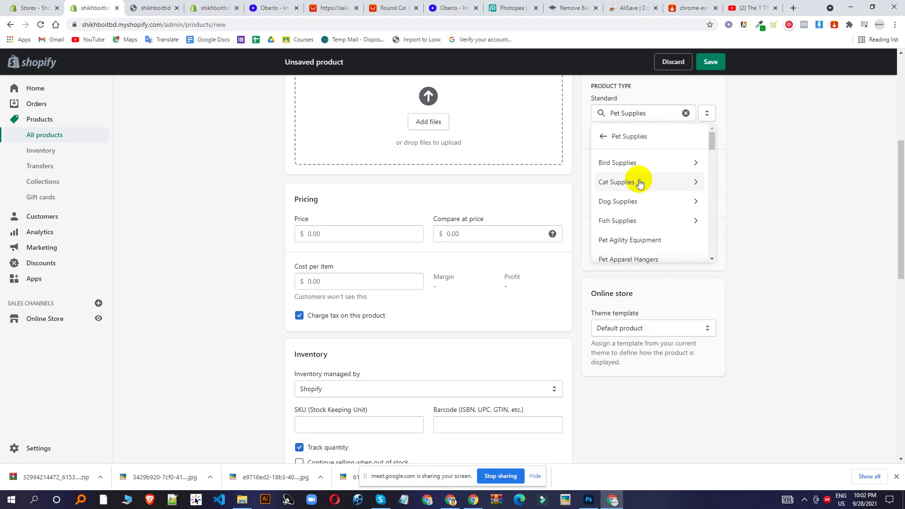
scroll(373, 177, up, 5)
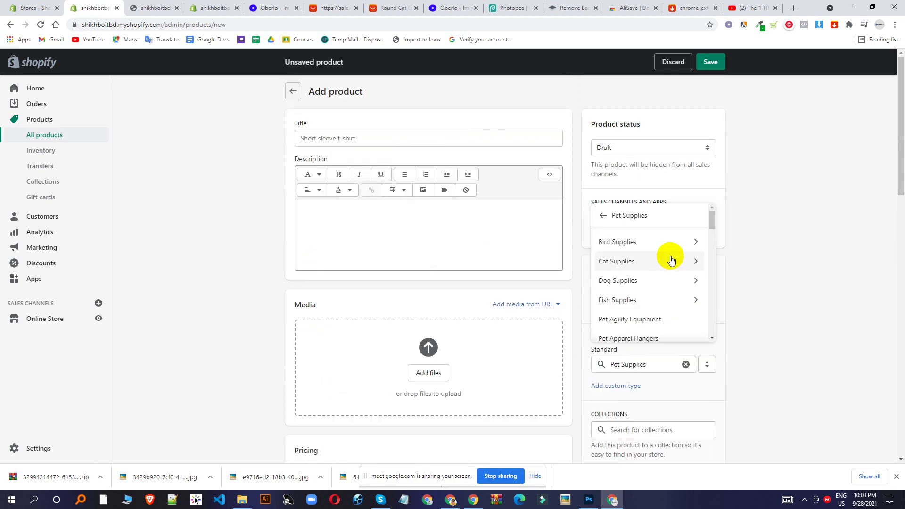
scroll(671, 261, down, 2)
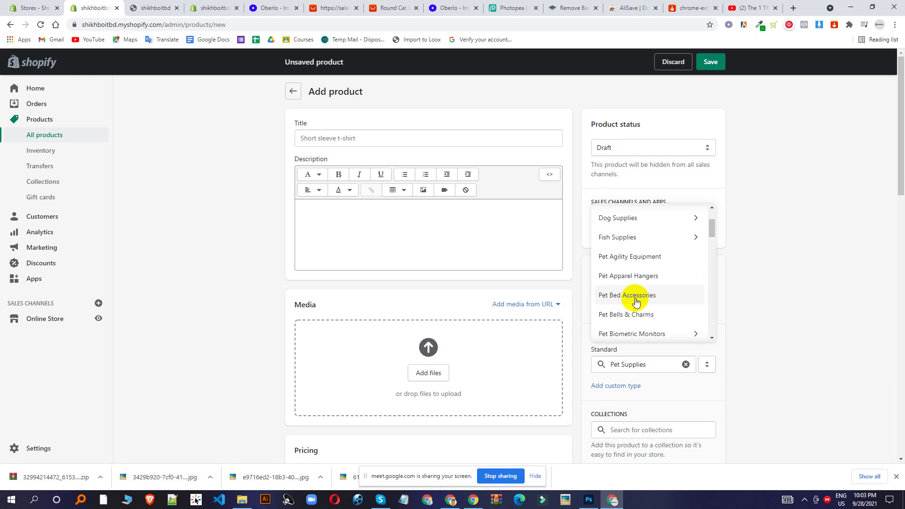
scroll(634, 304, down, 2)
scroll(650, 306, down, 2)
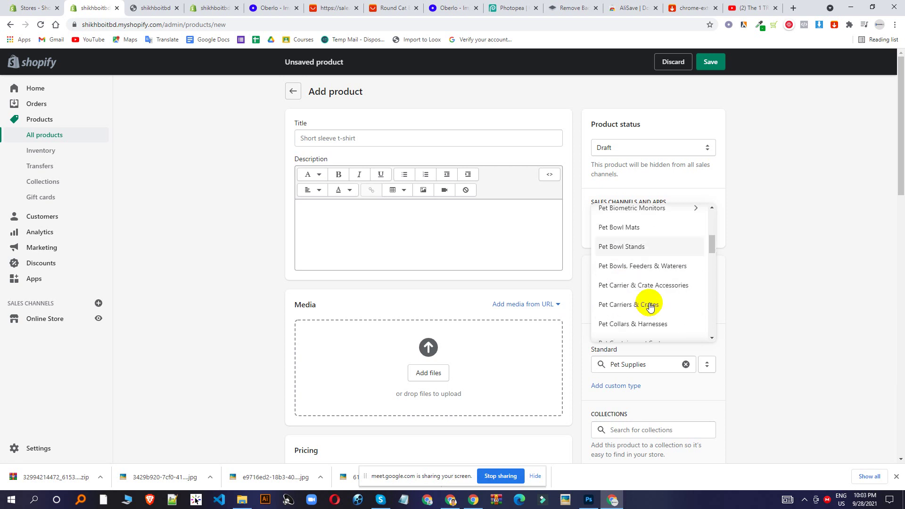
scroll(652, 311, down, 2)
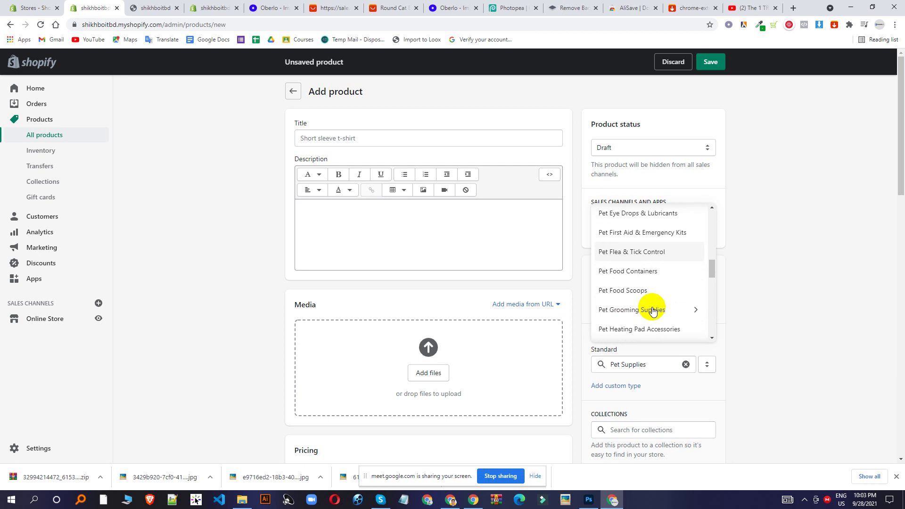
scroll(653, 311, down, 1)
scroll(652, 311, down, 2)
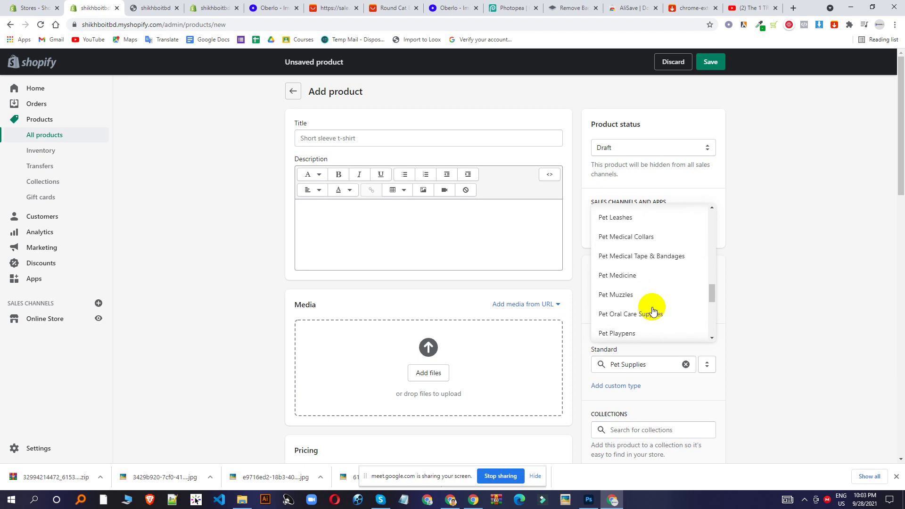
scroll(653, 311, down, 4)
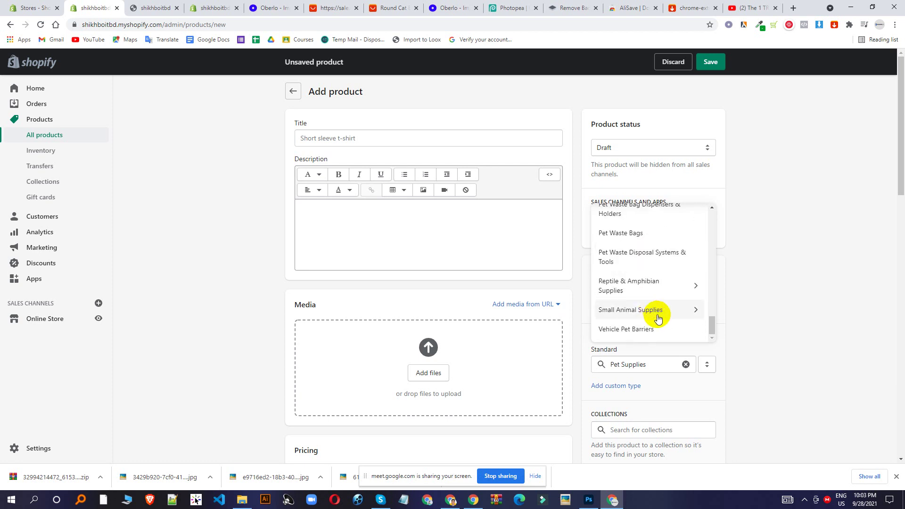
scroll(658, 318, up, 10)
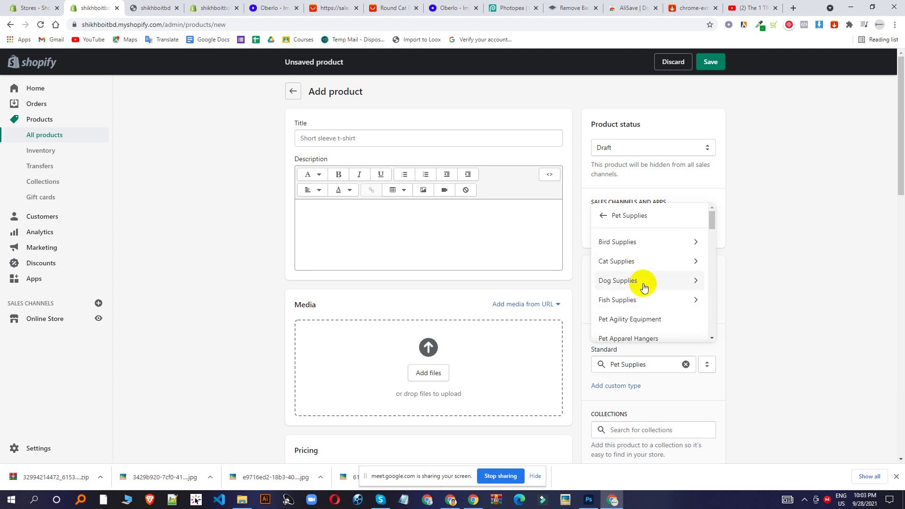
scroll(645, 287, down, 1)
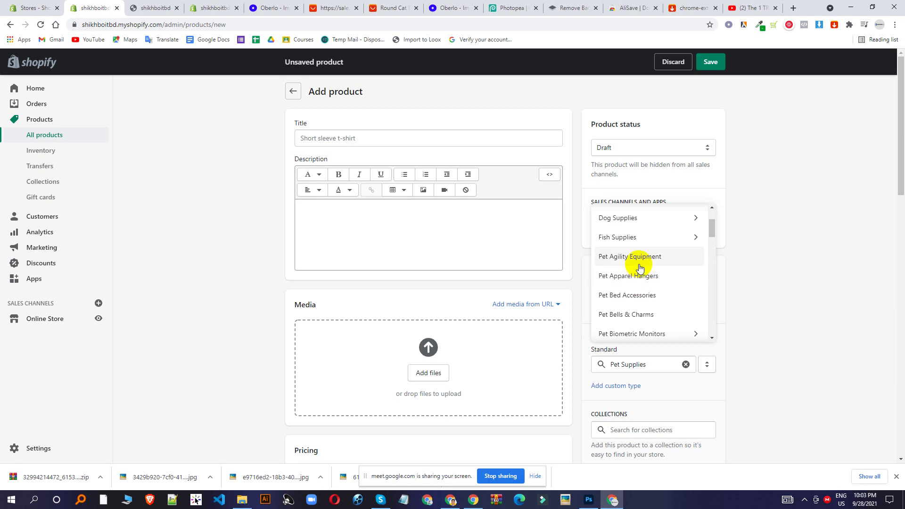
- Set the new product's standard type to Pet Agility Equipment and check the vendor suggestions
click(640, 267)
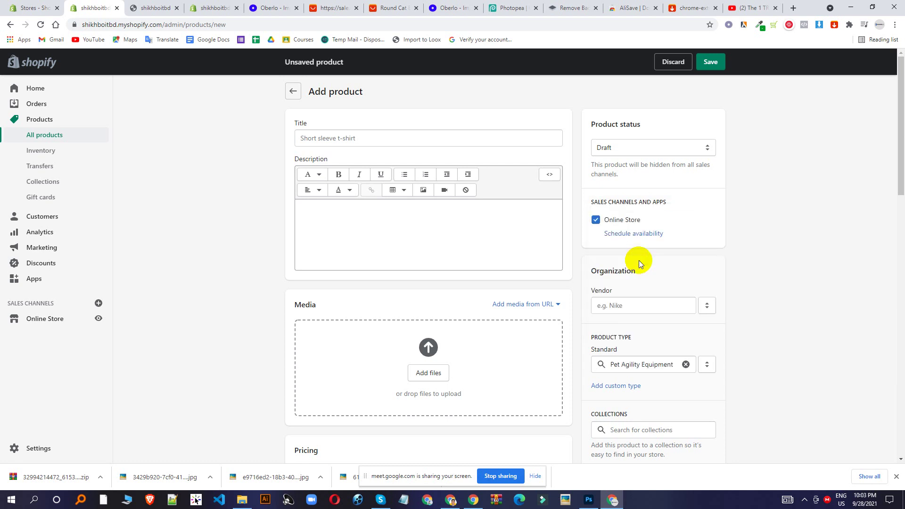
click(662, 311)
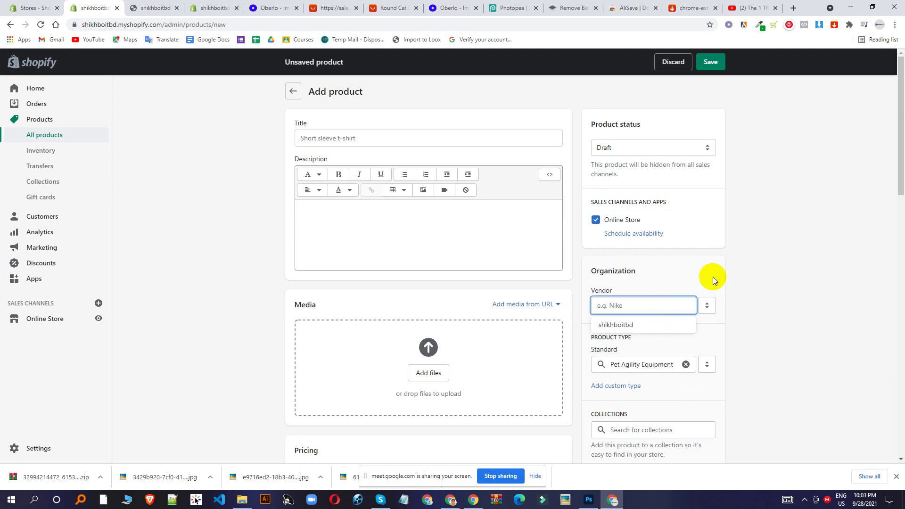
scroll(755, 276, down, 3)
click(794, 273)
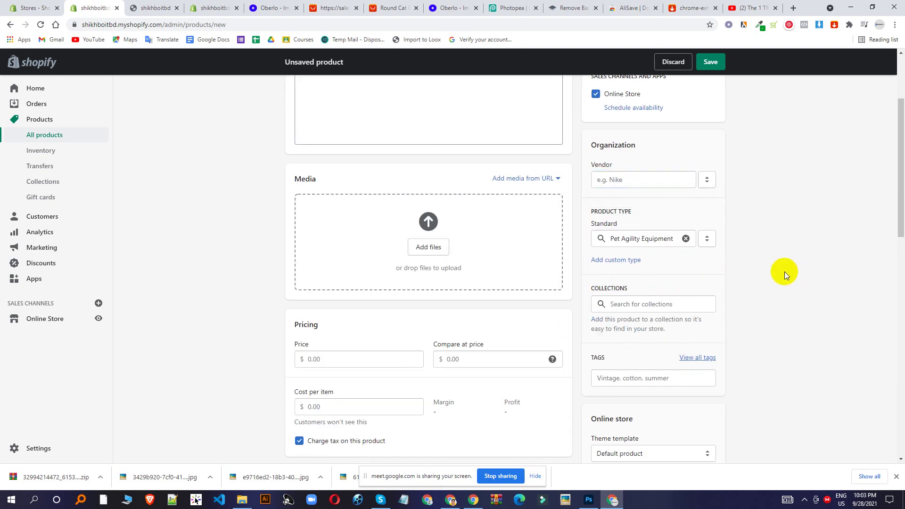
click(644, 184)
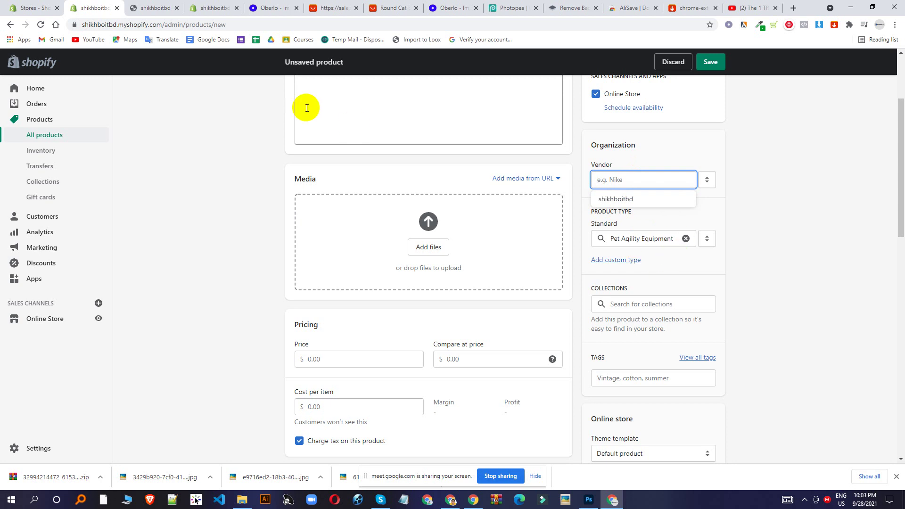
- View the live online store and open the round cat bed's page from the featured products
click(230, 6)
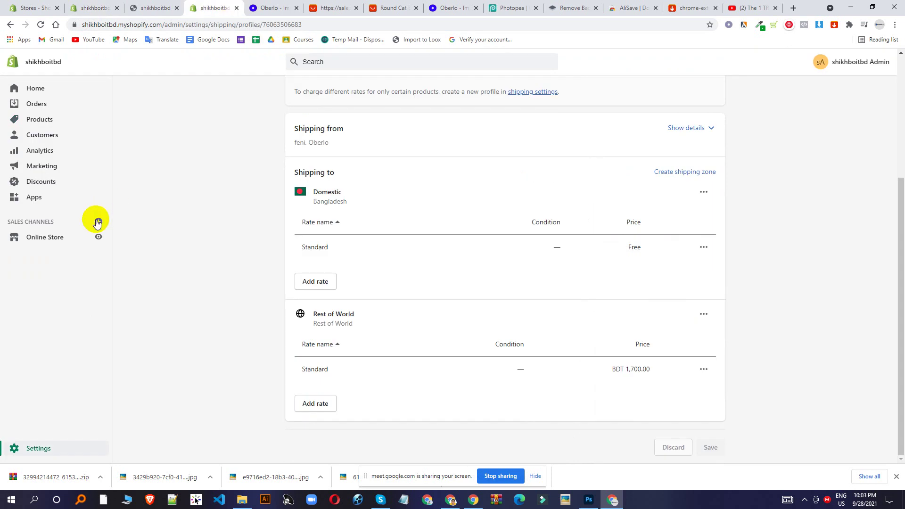
click(97, 237)
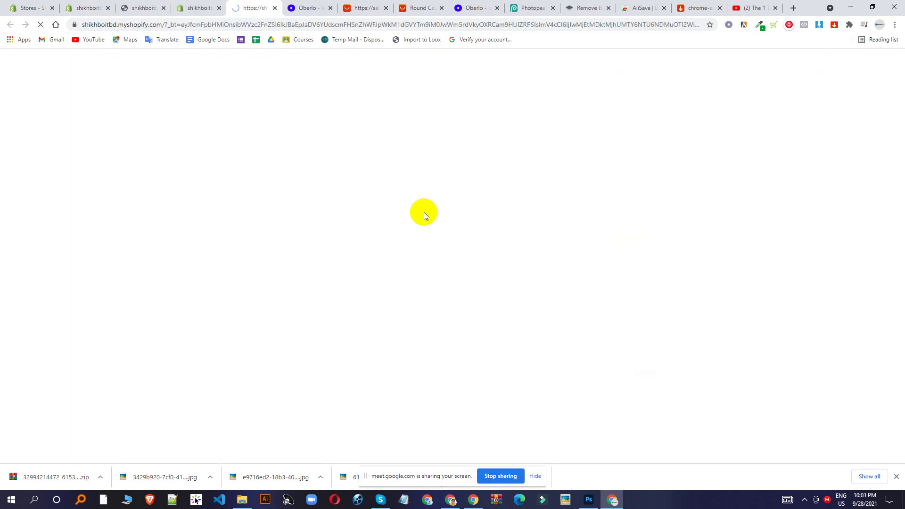
scroll(459, 204, down, 6)
scroll(459, 206, down, 1)
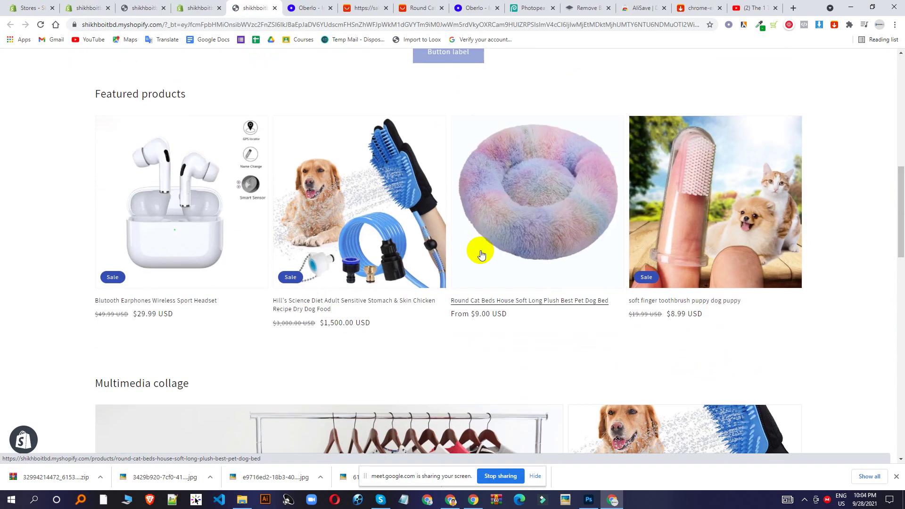
click(534, 182)
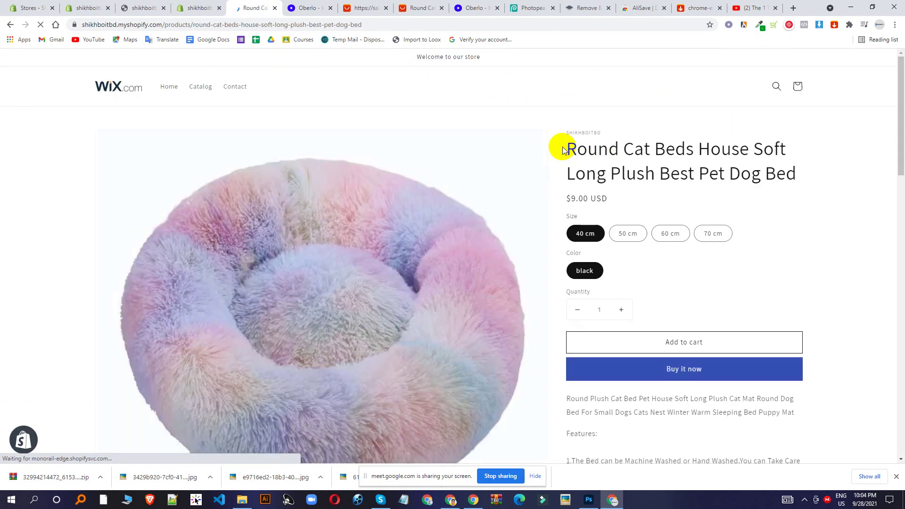
- Add two of the 50 cm black round cat beds to the cart and proceed to checkout
drag(561, 145, 590, 199)
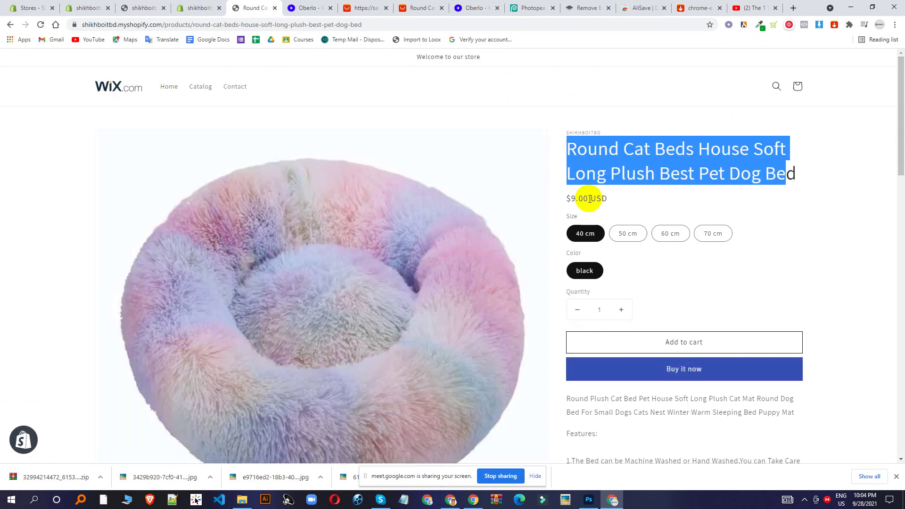
click(633, 235)
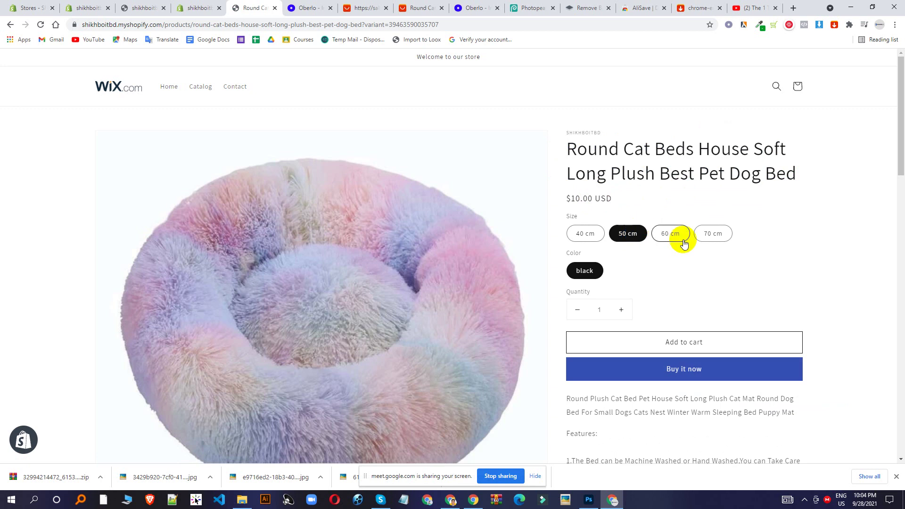
click(636, 233)
click(583, 273)
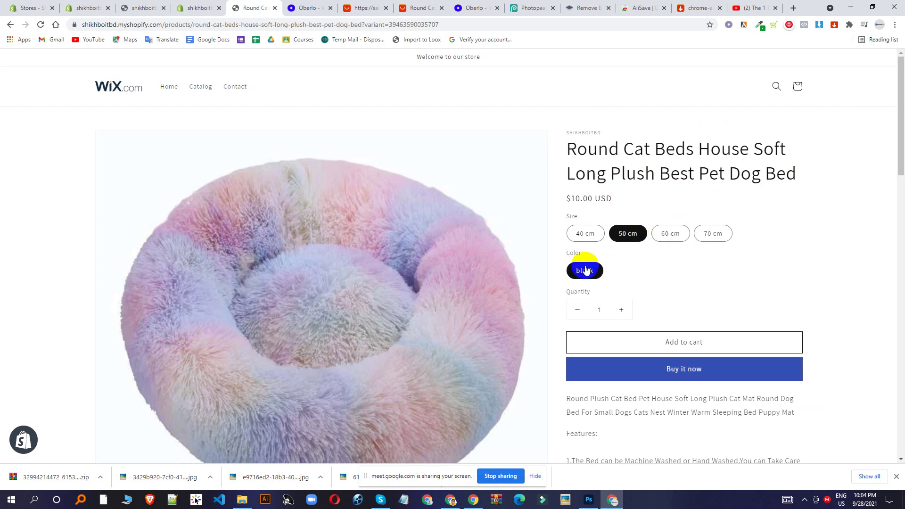
click(621, 310)
click(644, 350)
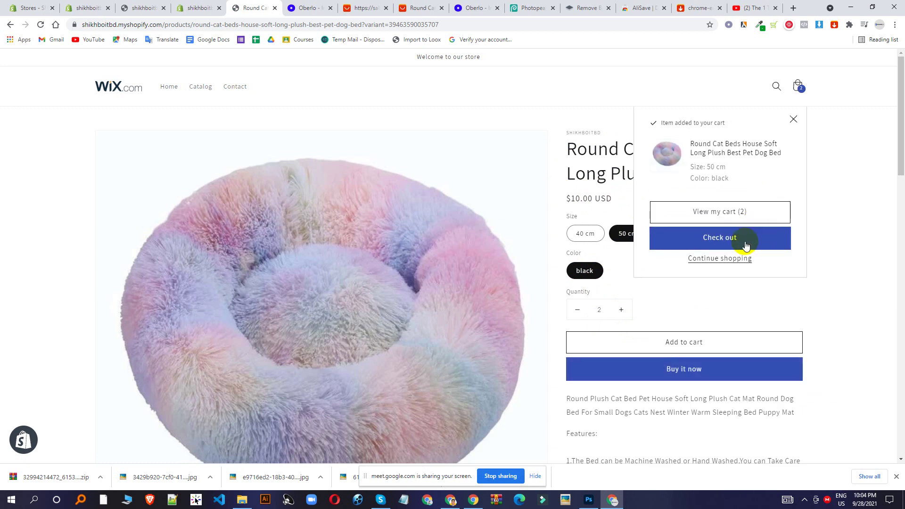
click(747, 245)
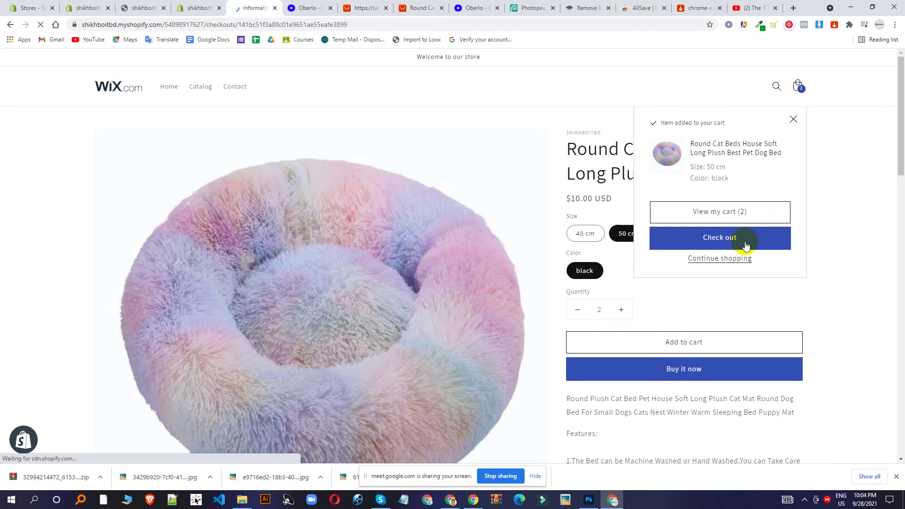
- Return to the store admin and review the Orders and Home pages
click(200, 8)
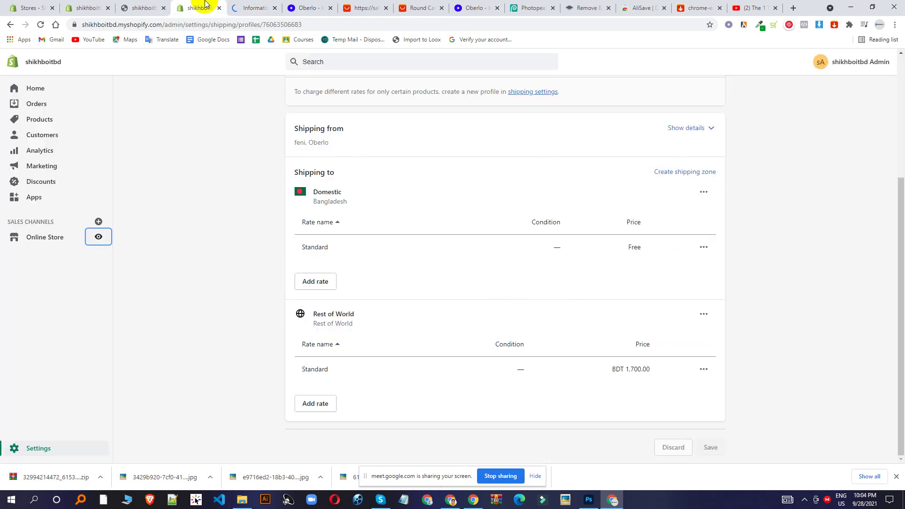
click(269, 4)
click(199, 8)
click(44, 109)
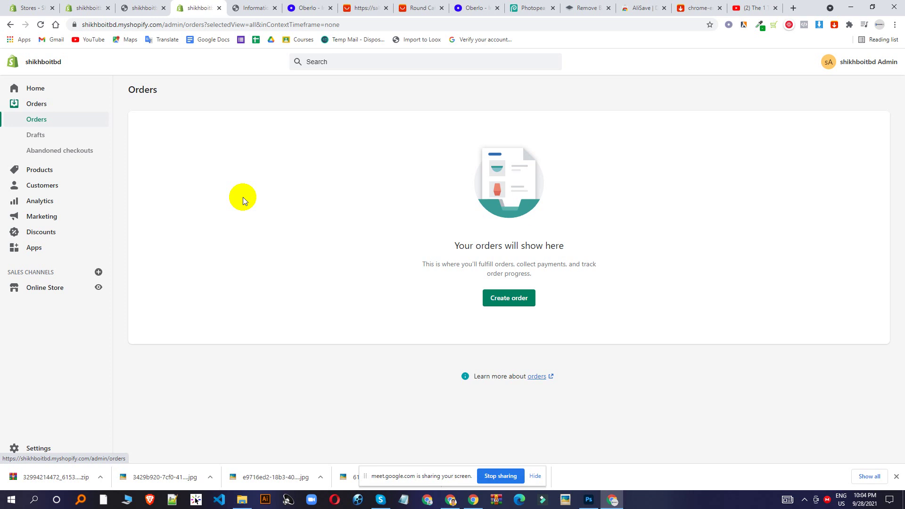
click(38, 88)
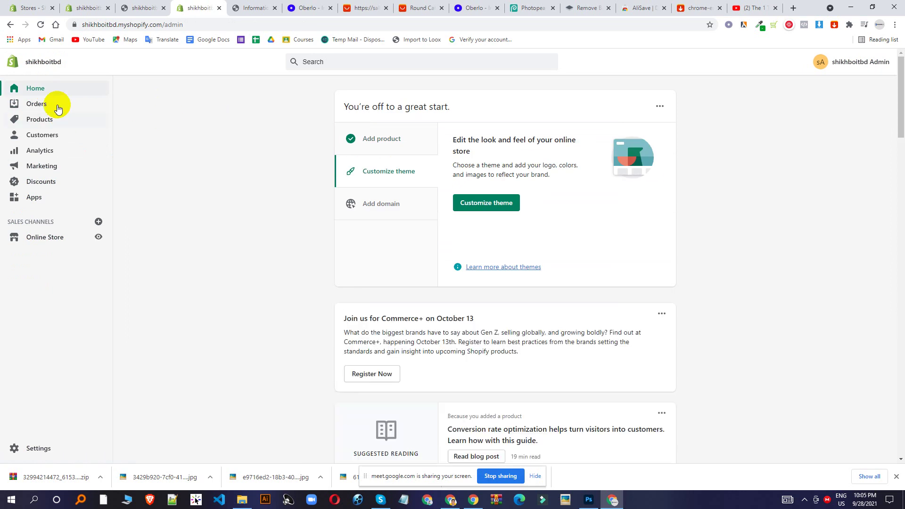
click(52, 105)
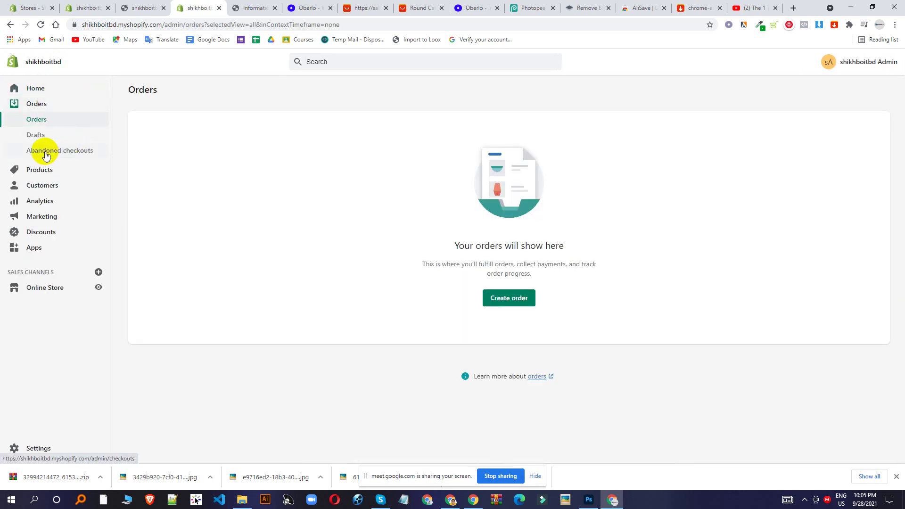
- Show the list of all products, look at the blank new product form, and return to the list
click(55, 170)
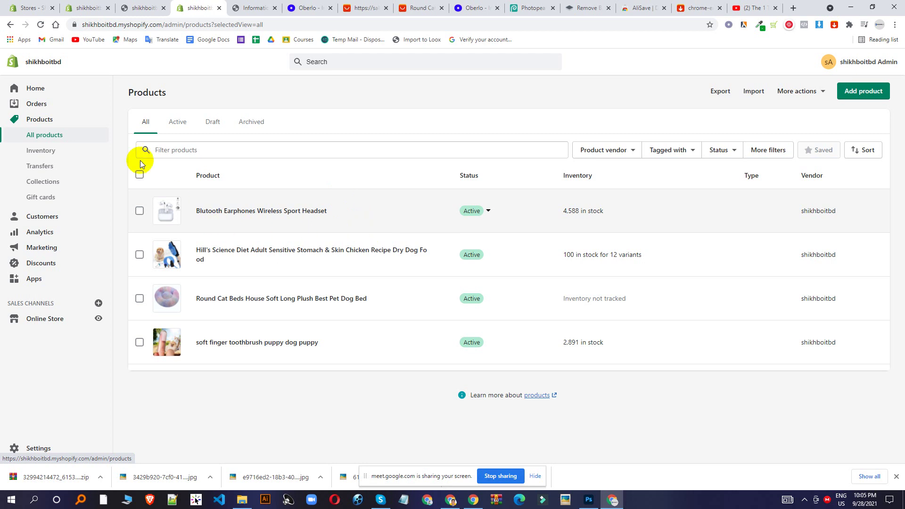
click(854, 92)
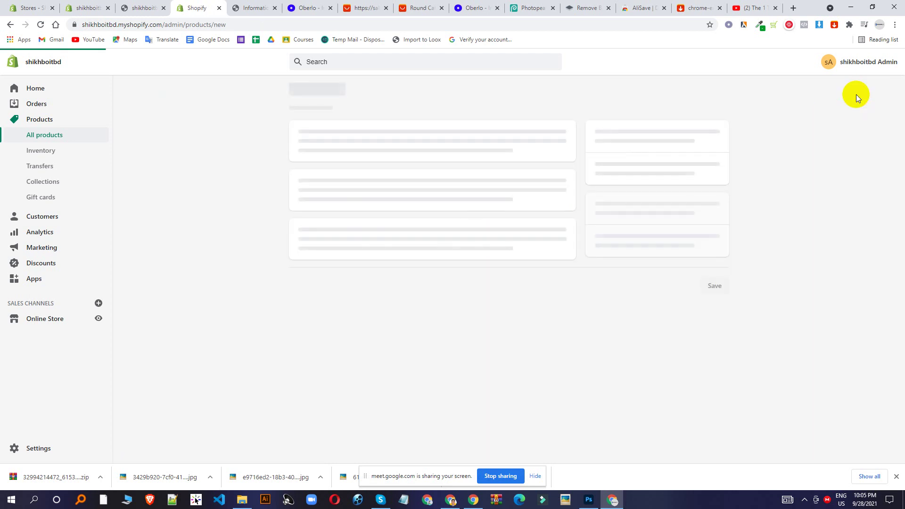
click(11, 24)
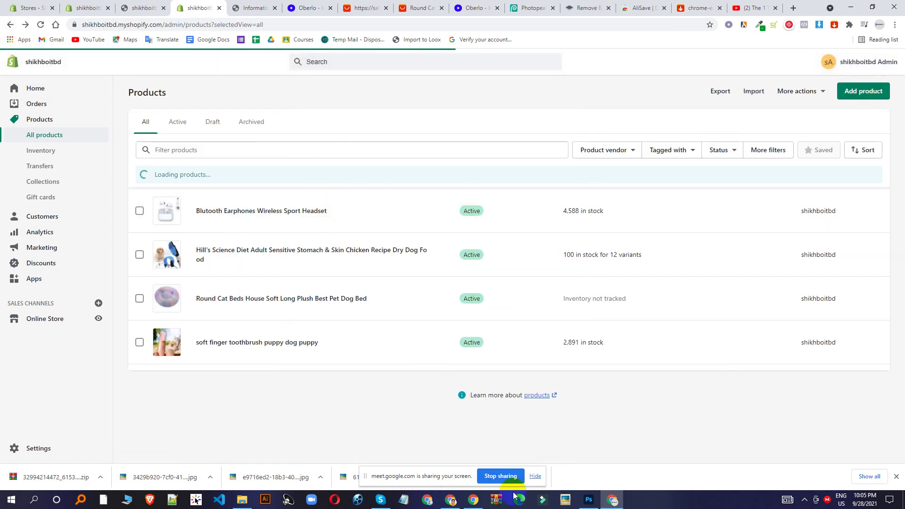
- Switch to the Google Meet call, look through its participant list, and return to the Shopify products list
click(451, 499)
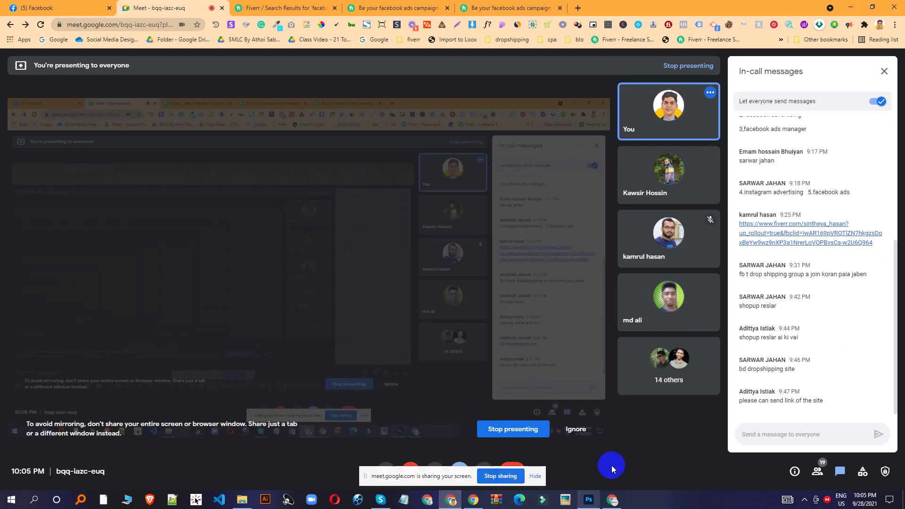
click(818, 473)
scroll(783, 250, down, 4)
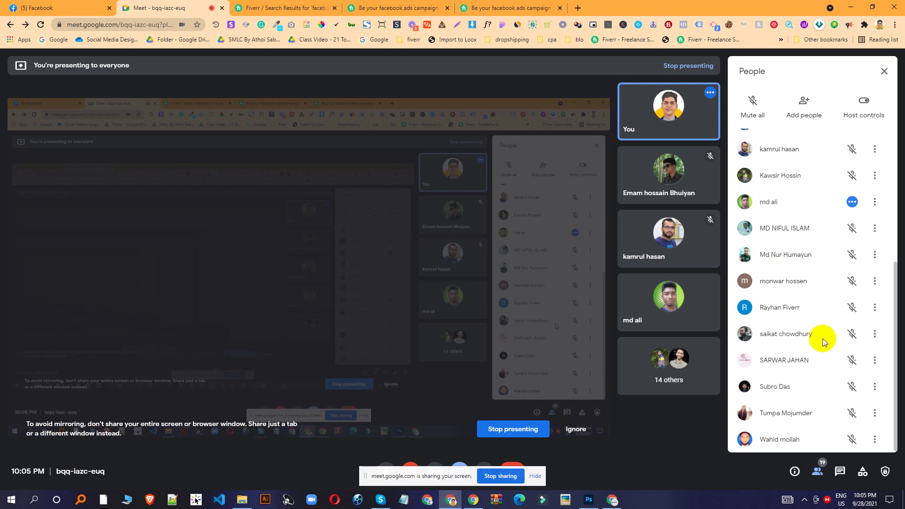
scroll(824, 336, up, 5)
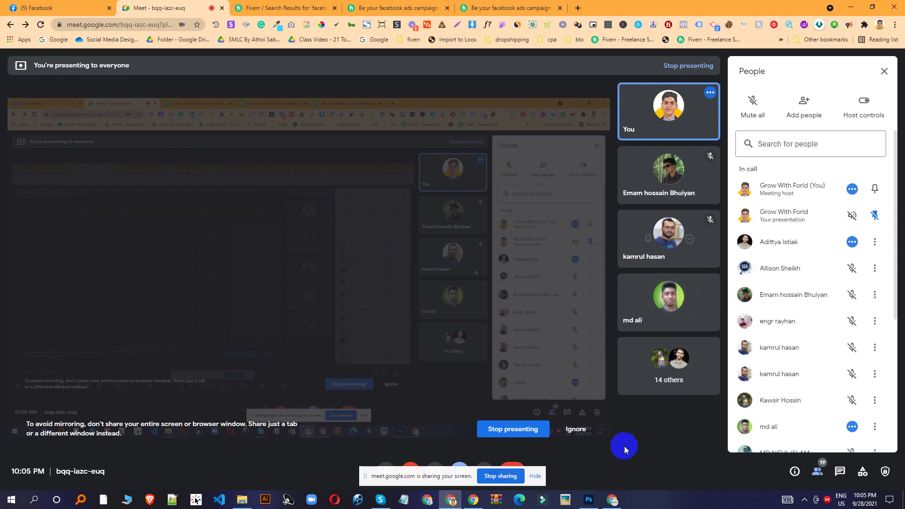
click(613, 500)
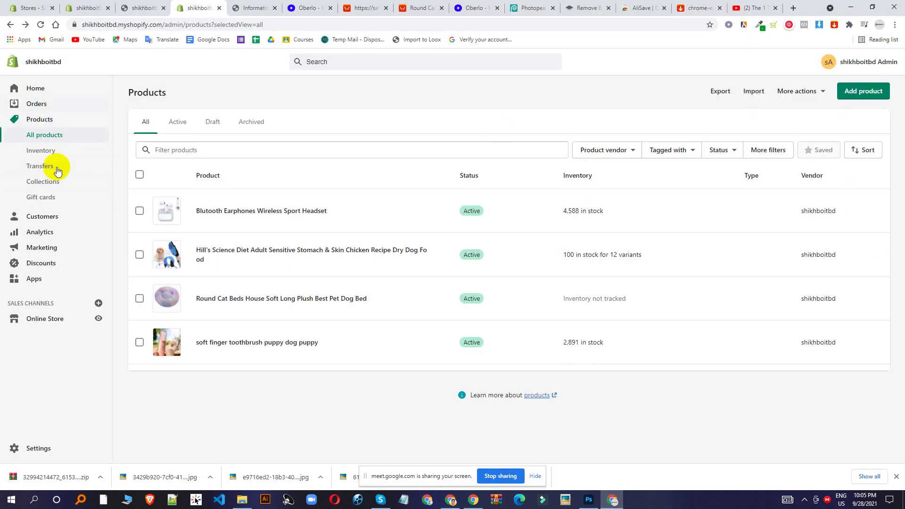
- Select every item in the products list and export all products as a CSV for Excel, Numbers, or other spreadsheet programs
click(14, 316)
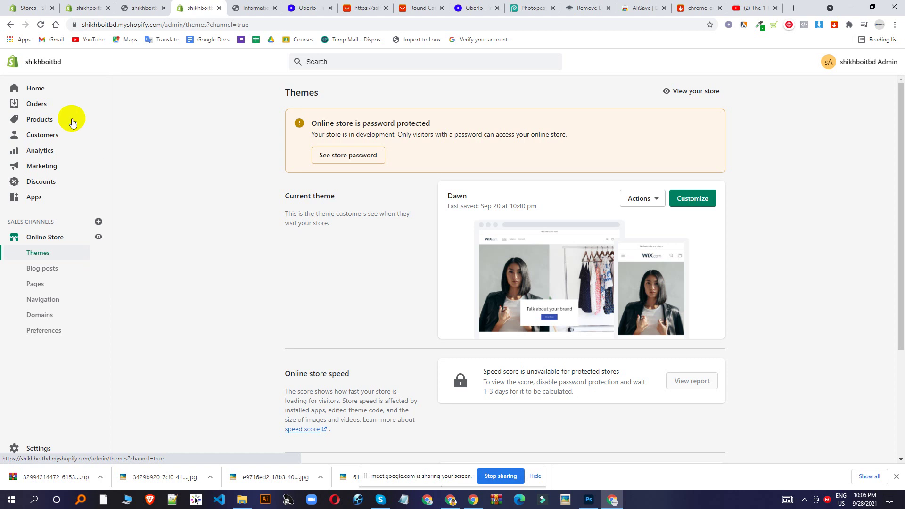
click(48, 120)
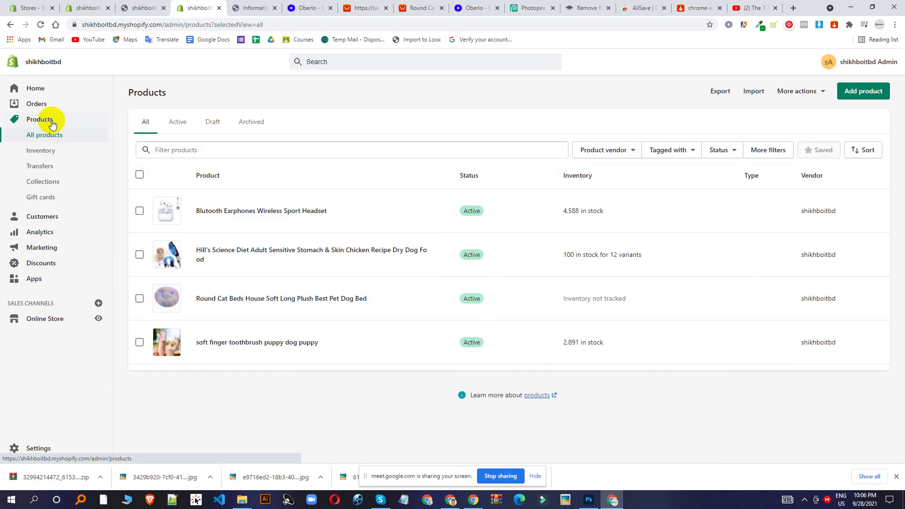
click(139, 175)
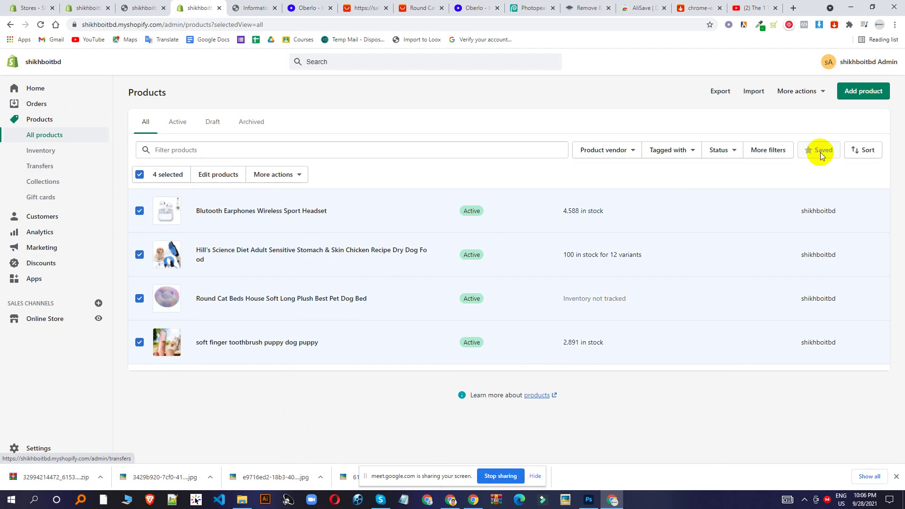
click(713, 91)
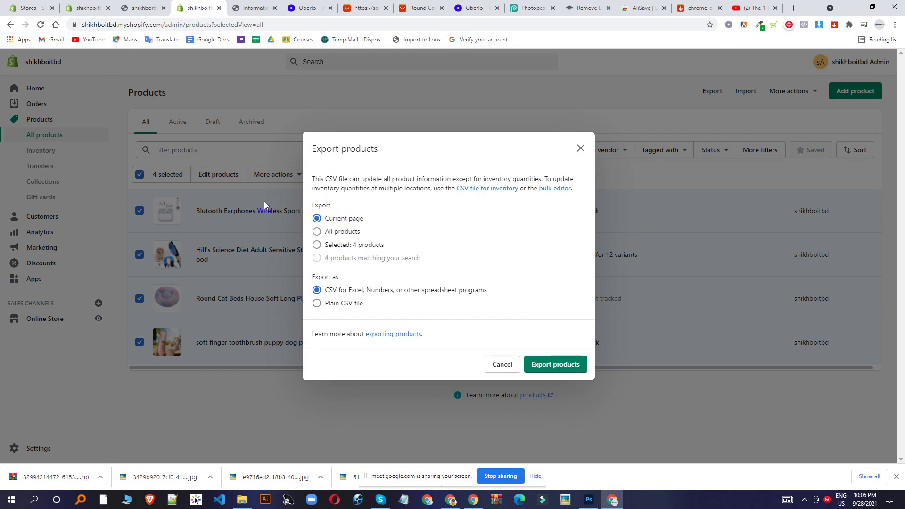
click(342, 231)
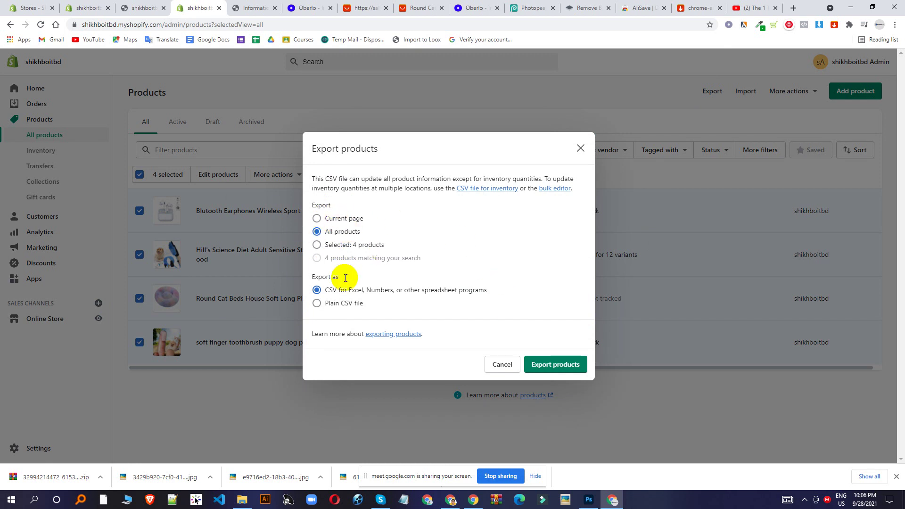
click(550, 365)
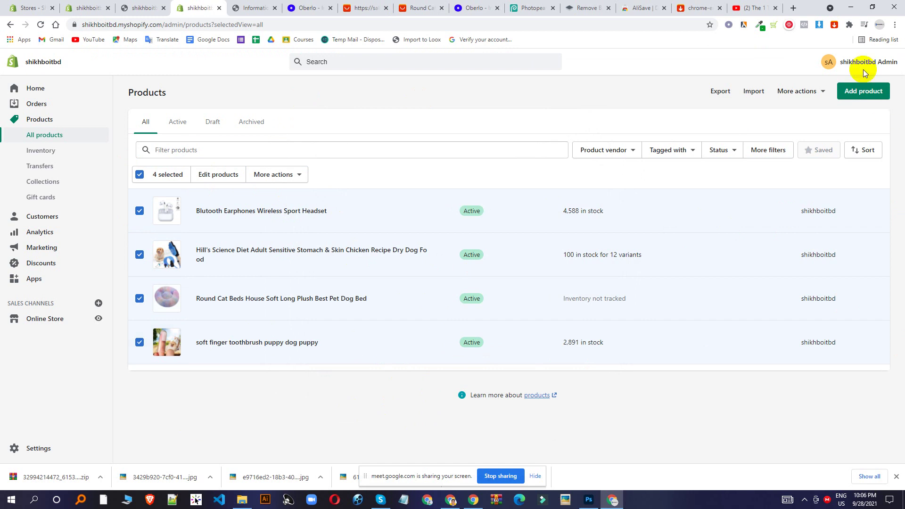
- Switch to another Chrome profile, open the dailyshopovia.com Shopify store from its shortcut, and confirm the account's existing security settings
click(880, 25)
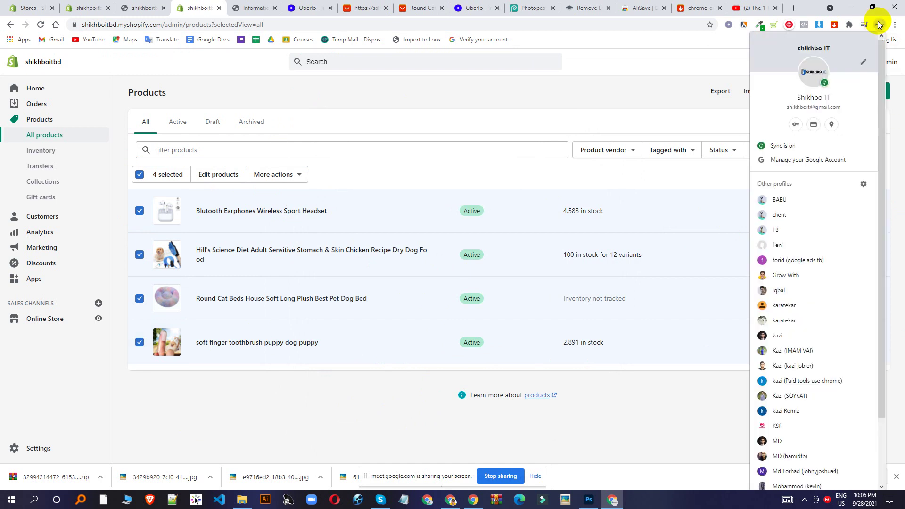
click(820, 367)
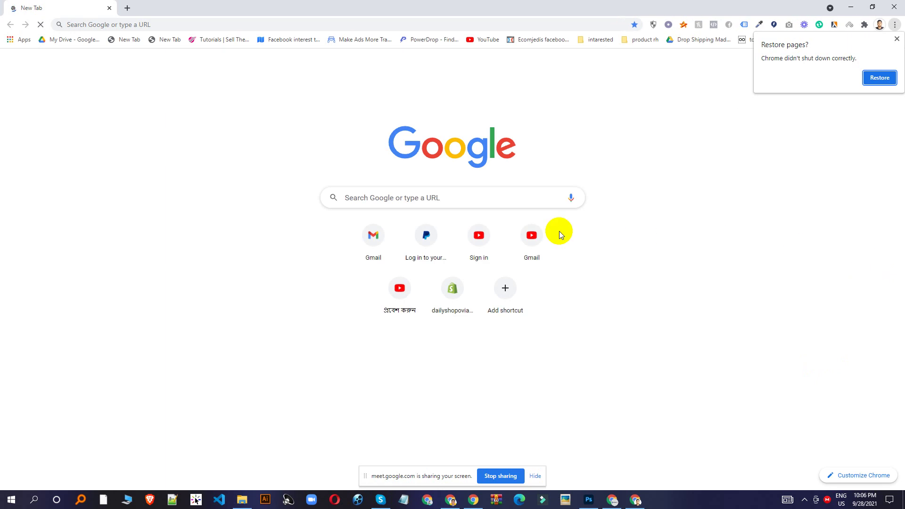
click(456, 306)
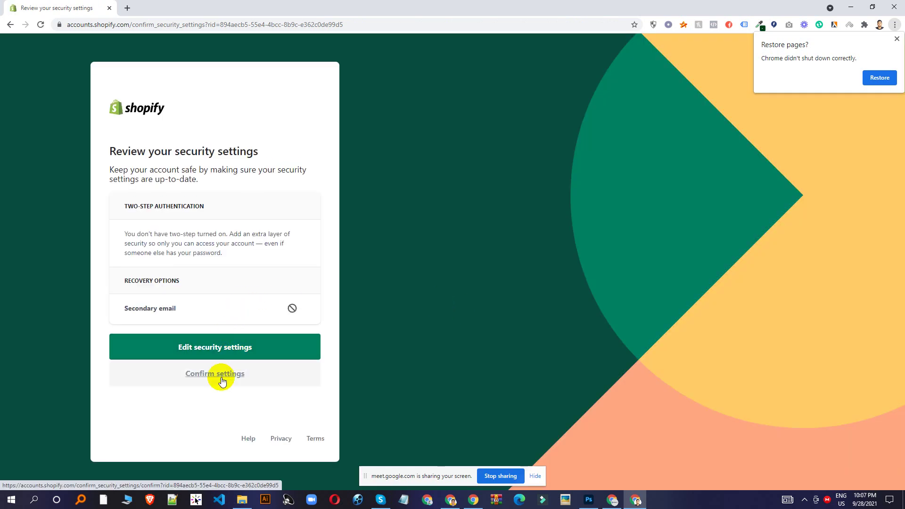
click(221, 378)
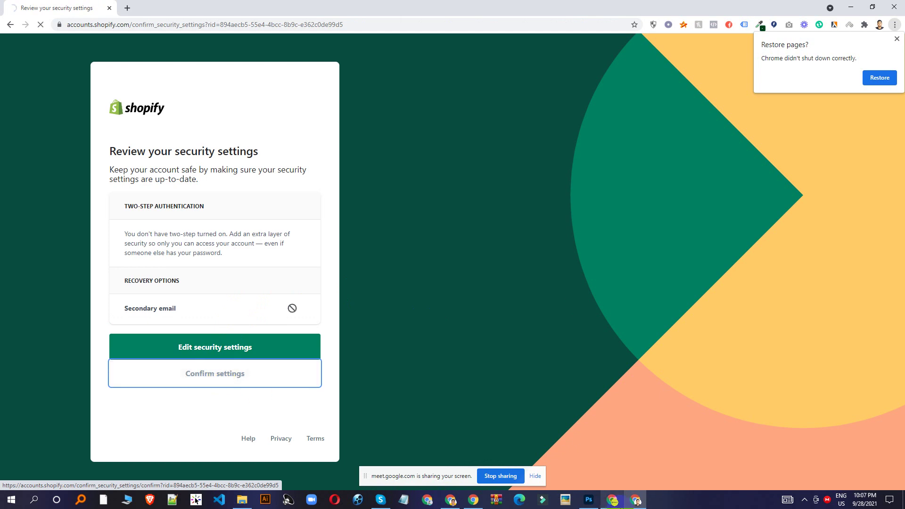
- Look at the hidden system tray icons and dismiss the browser's prompt to restore pages
click(804, 500)
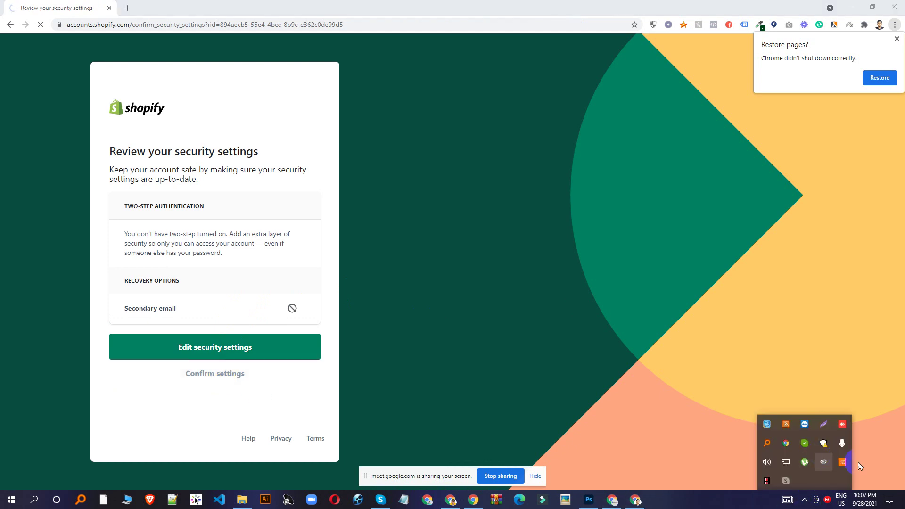
click(772, 483)
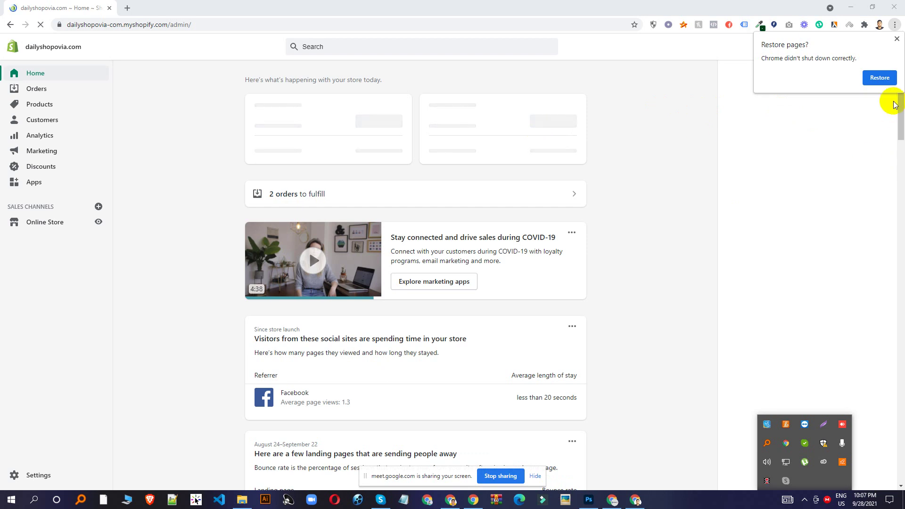
click(897, 40)
click(898, 40)
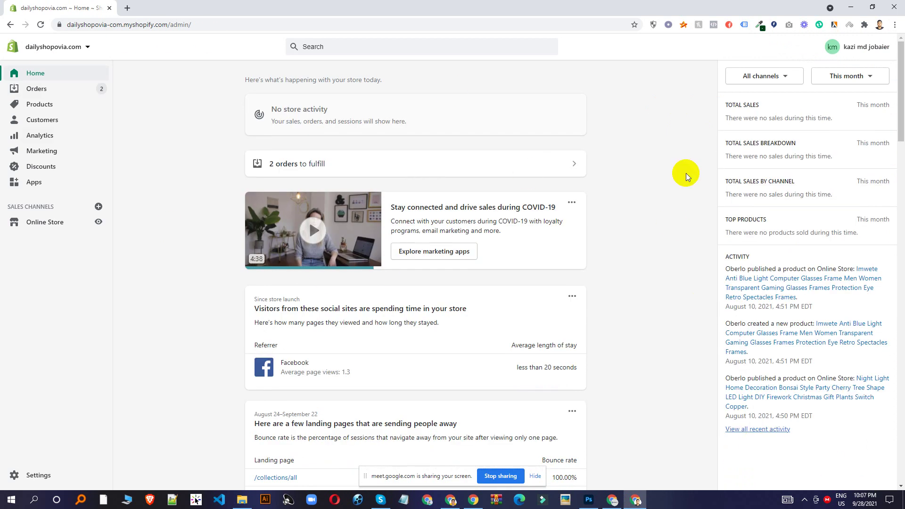
- Select all listed products in the dailyshopovia.com store and export the selection as a CSV for Excel, Numbers, or other spreadsheet programs
click(38, 105)
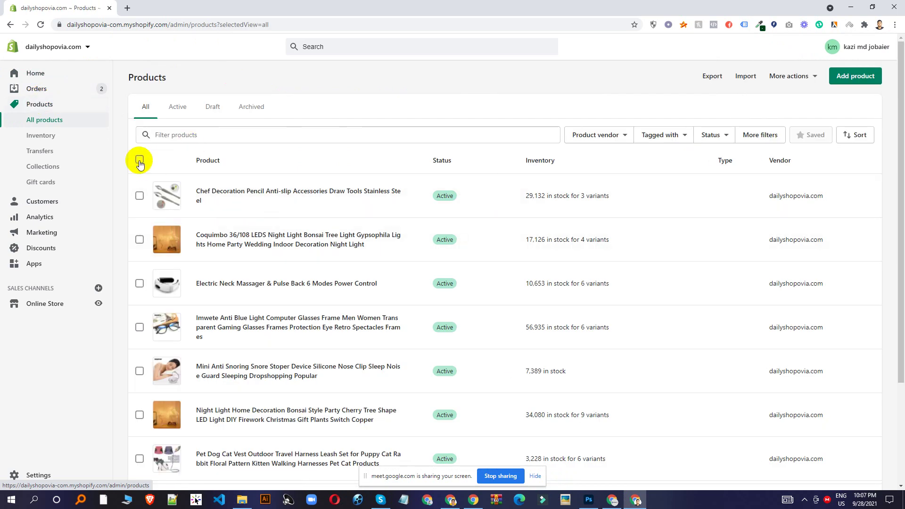
click(139, 160)
scroll(316, 198, down, 3)
scroll(316, 198, up, 3)
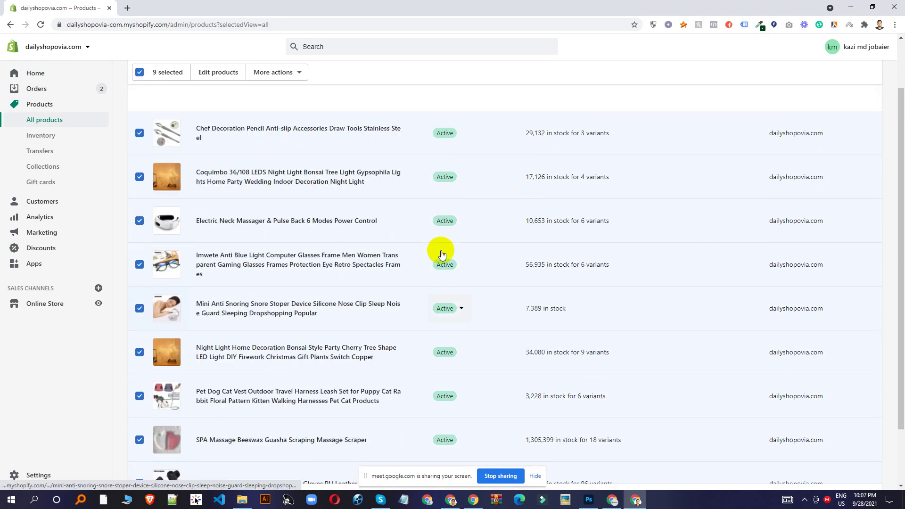
click(723, 80)
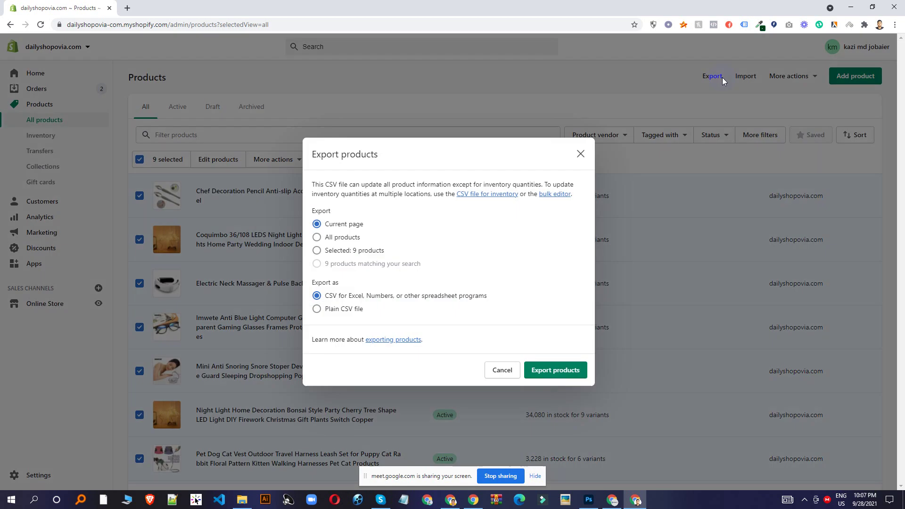
click(339, 254)
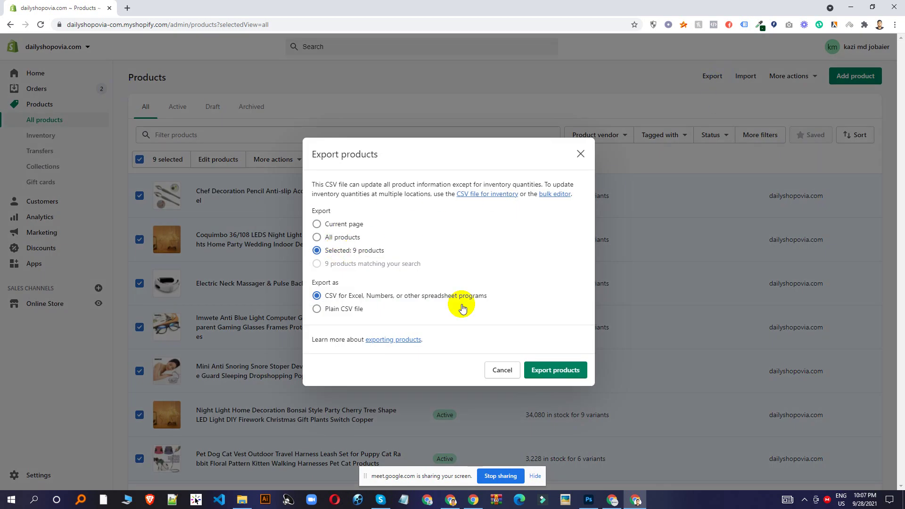
click(568, 375)
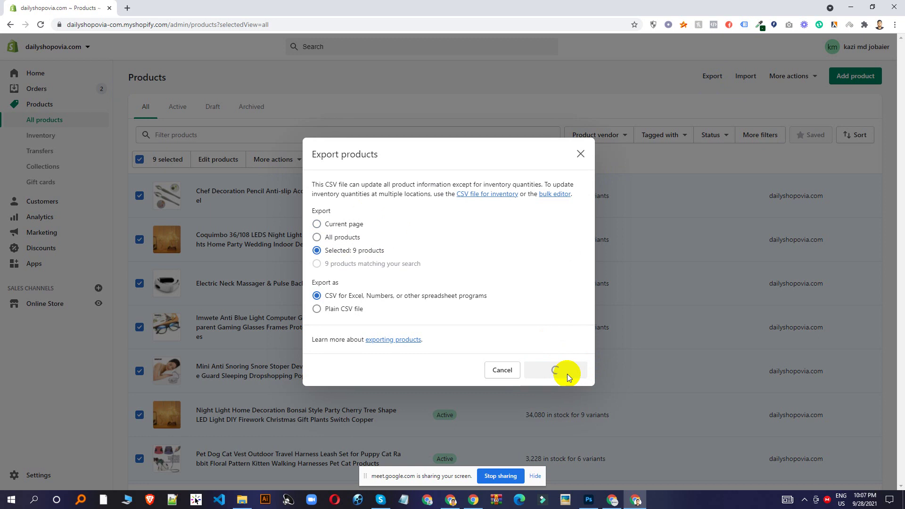
scroll(389, 400, down, 3)
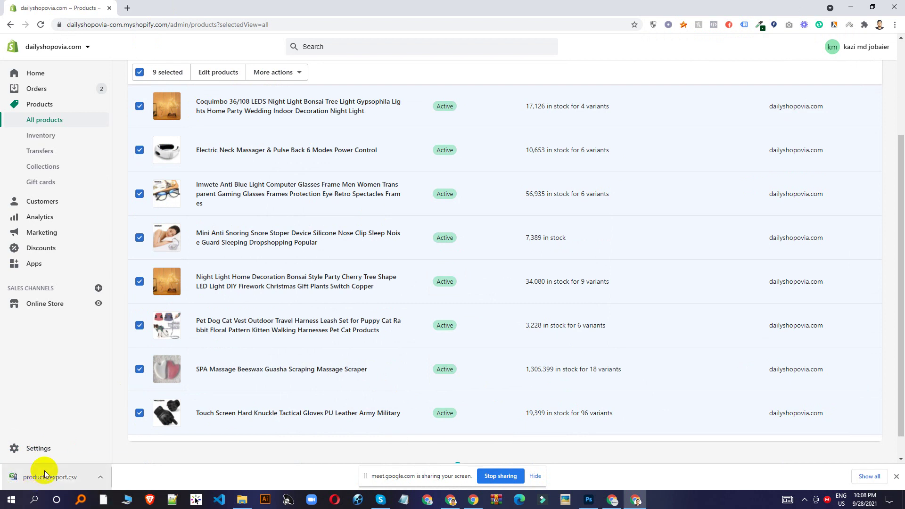
- Switch to the shikhboitbd store, clear the product selection, and import products_export.csv without overwriting products that have the same handle
click(613, 498)
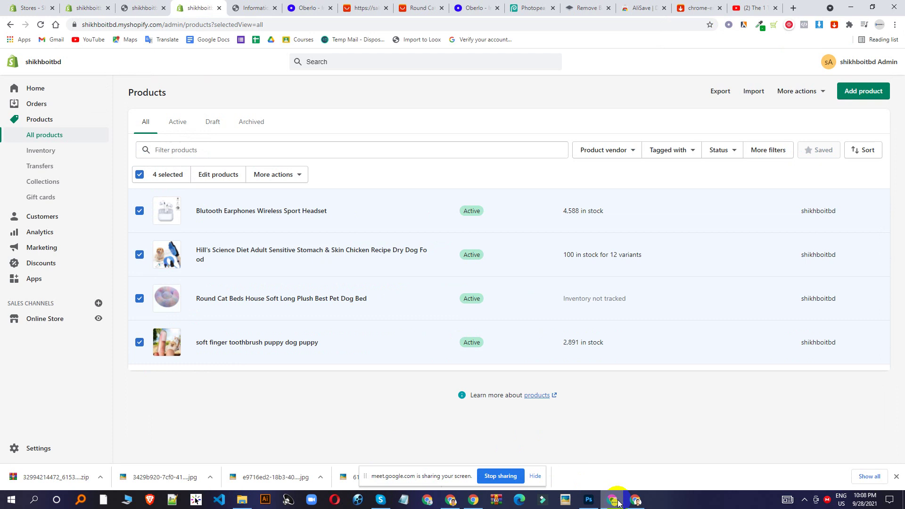
click(139, 175)
click(755, 93)
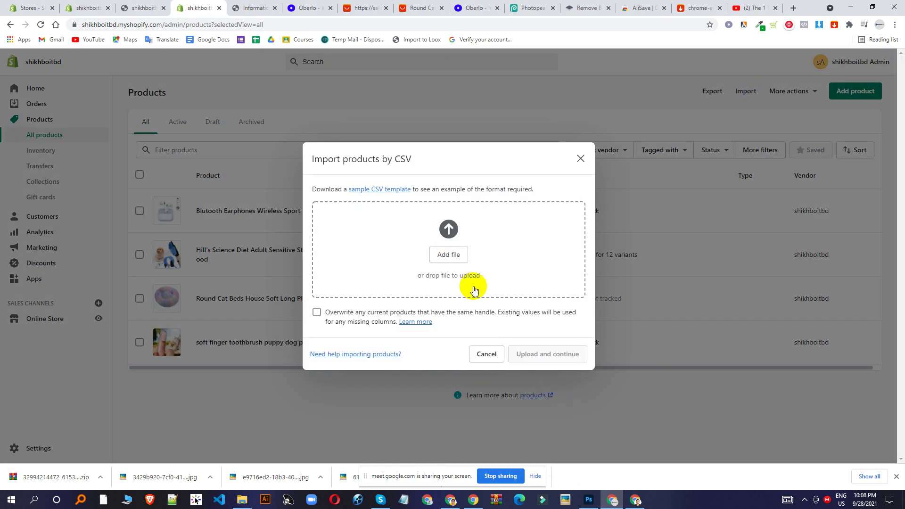
click(454, 258)
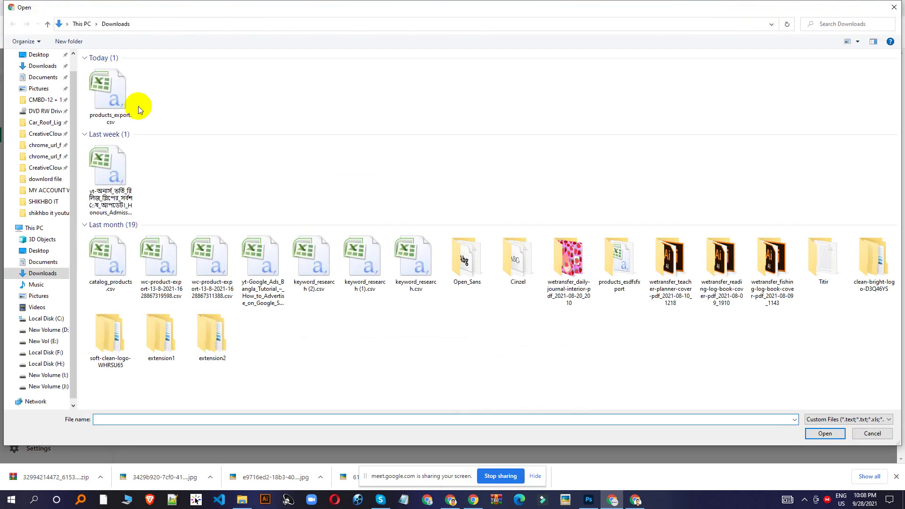
double_click(108, 99)
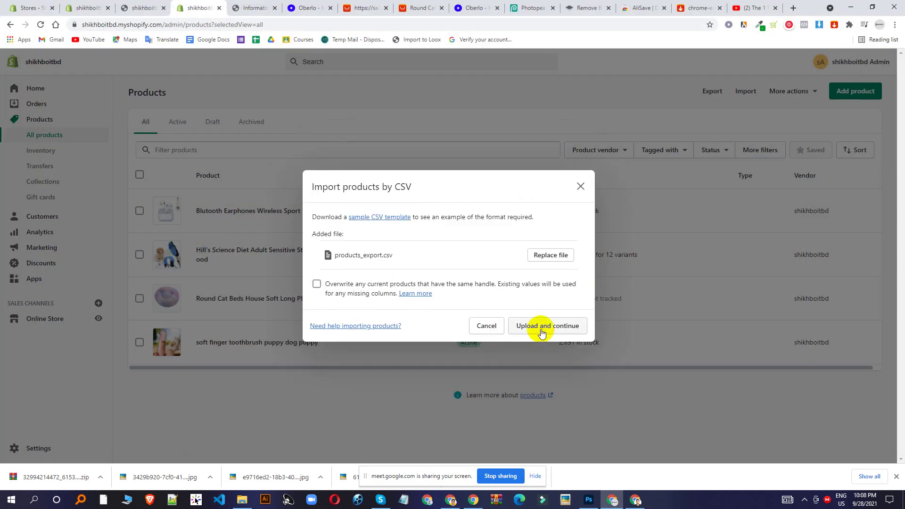
click(541, 329)
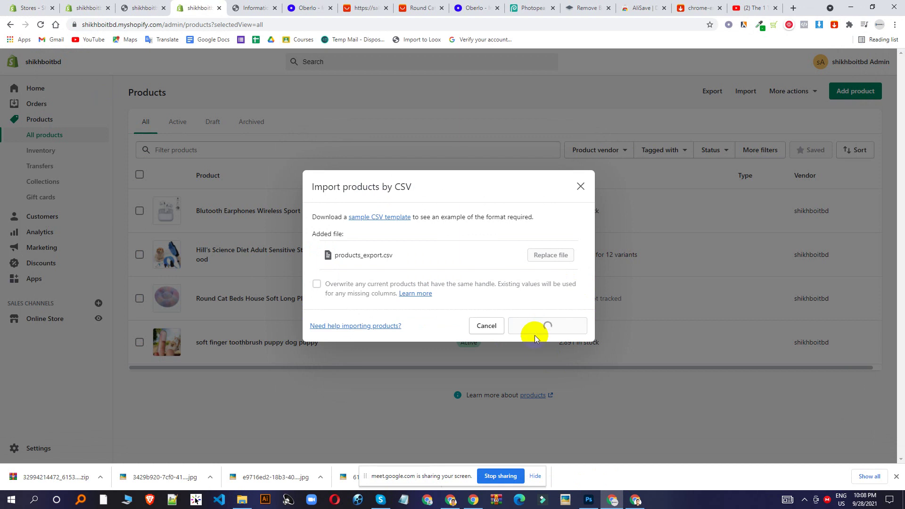
scroll(537, 344, down, 1)
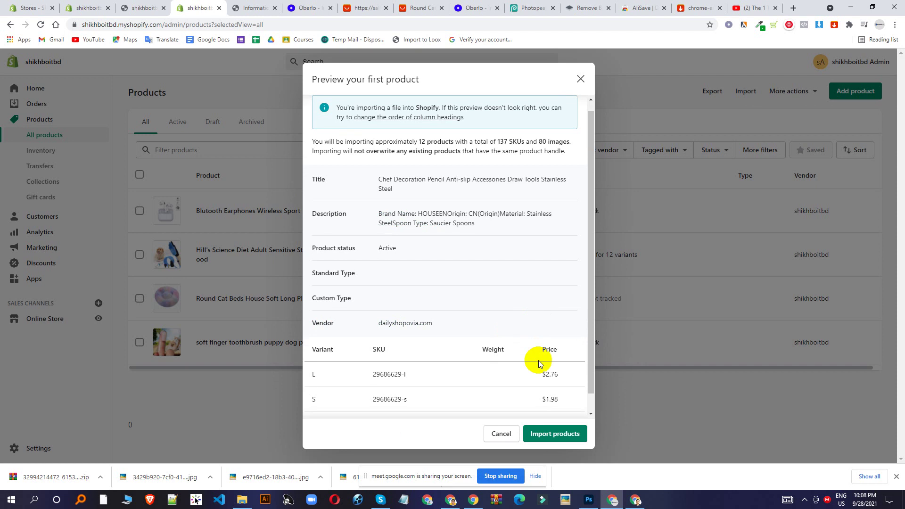
click(555, 432)
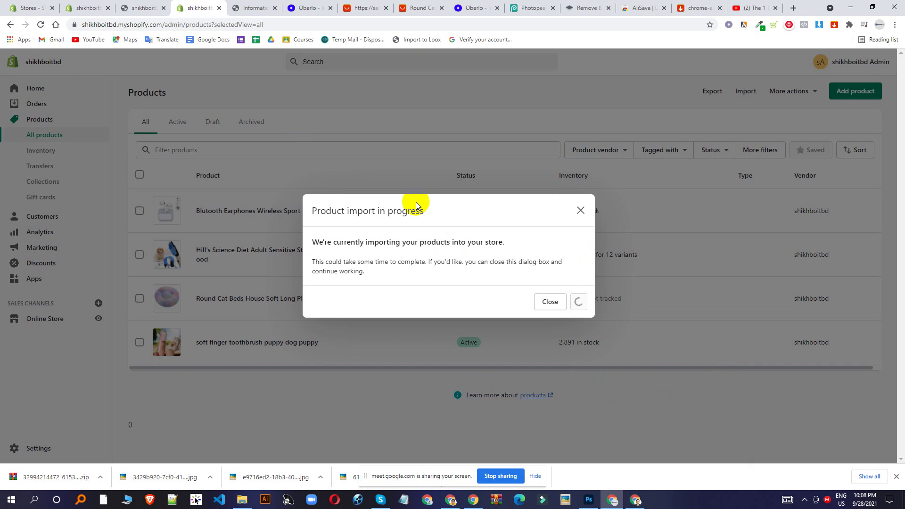
- Abandon the unsaved new product form and open the Online Store's Themes page
click(95, 8)
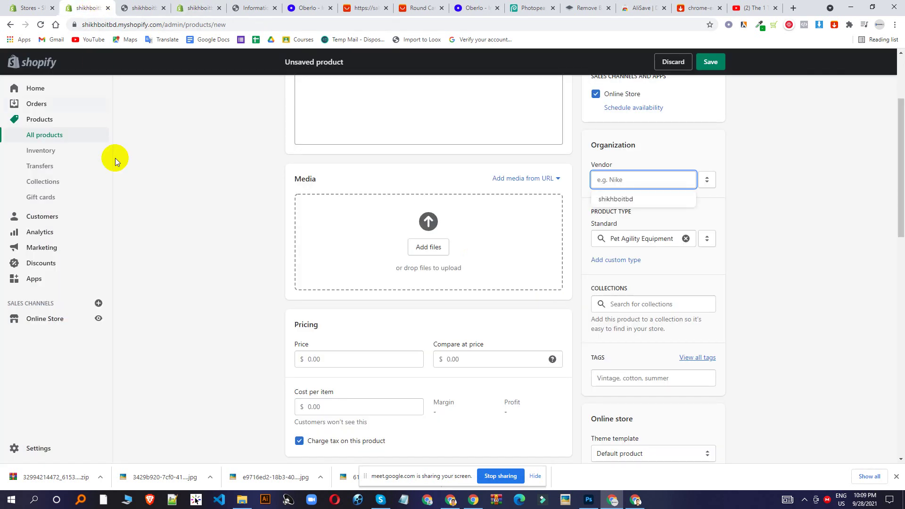
click(45, 319)
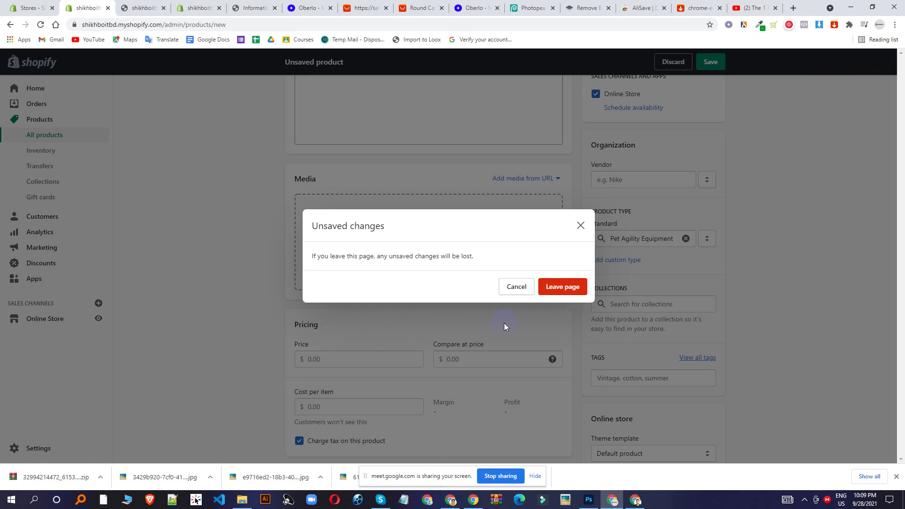
click(566, 289)
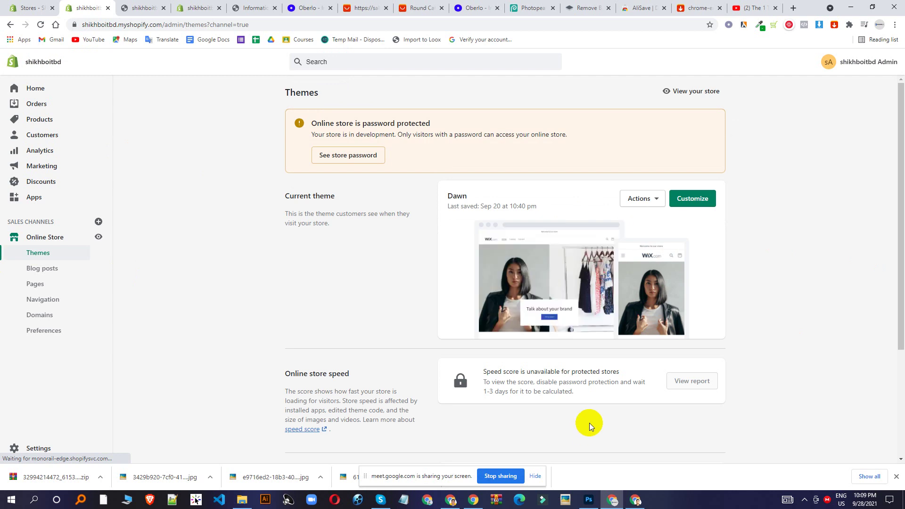
- Check the progress of the product import, and review the Themes page down to the theme library
click(218, 5)
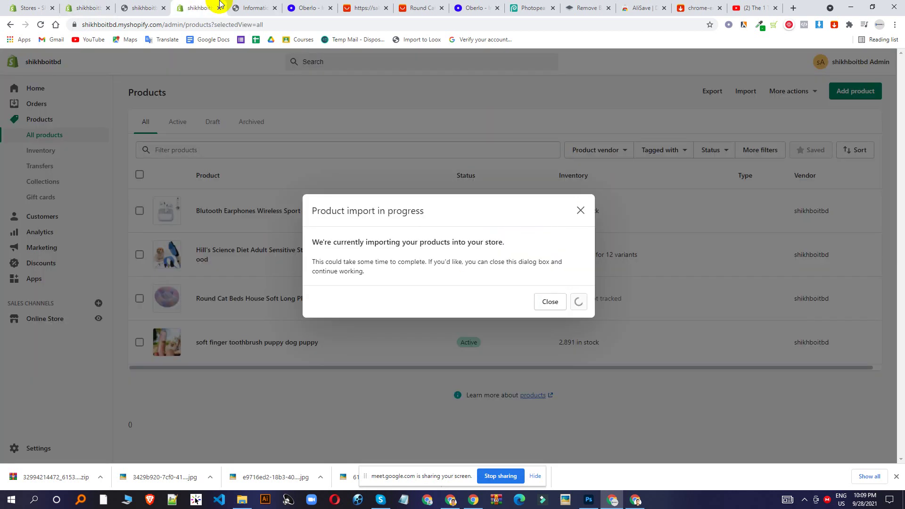
click(73, 7)
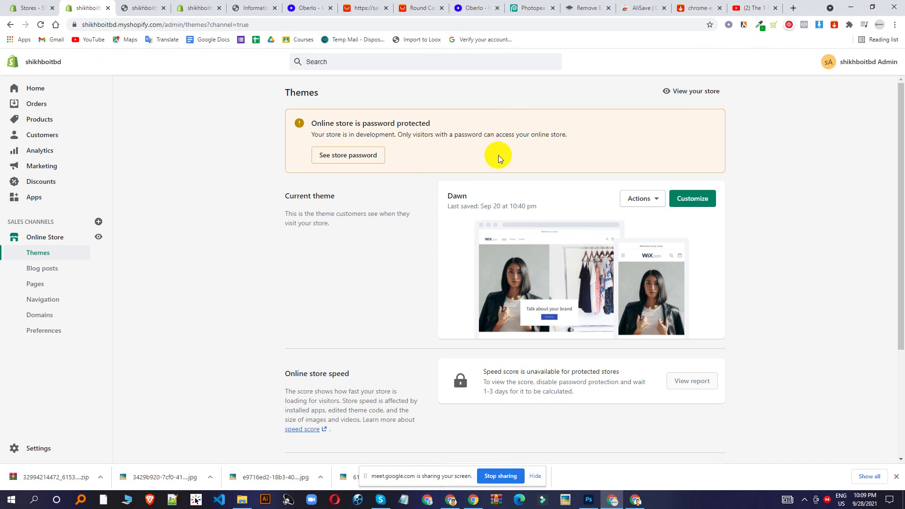
scroll(570, 198, down, 4)
scroll(688, 226, up, 4)
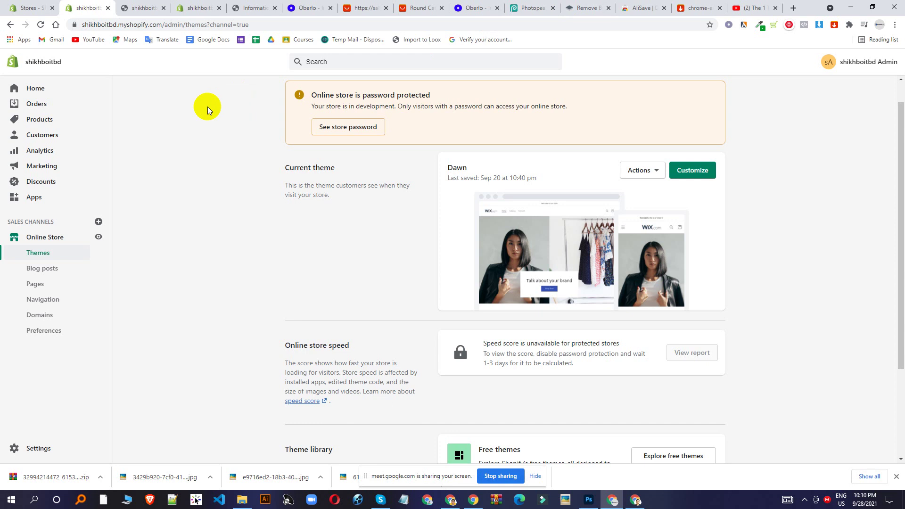
scroll(251, 101, down, 3)
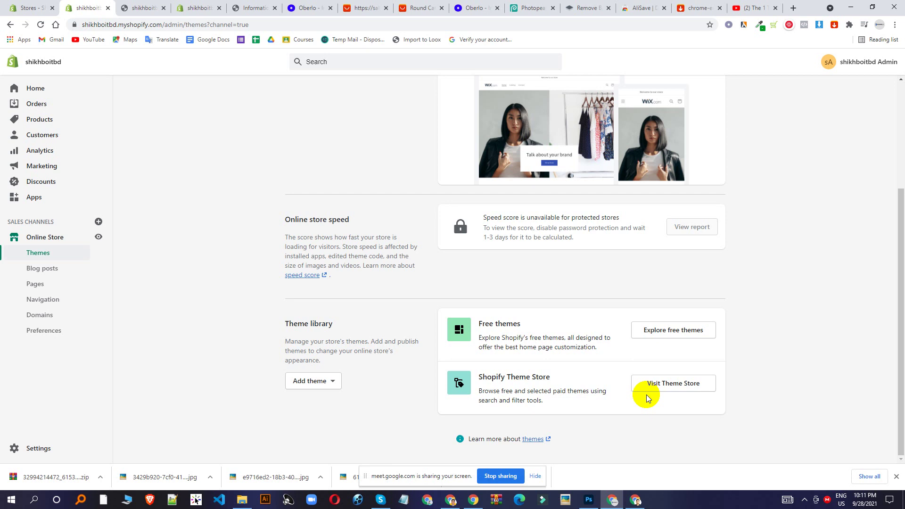
- Admit the waiting participant to the Google Meet call and switch to the dailyshopovia.com products list
click(445, 496)
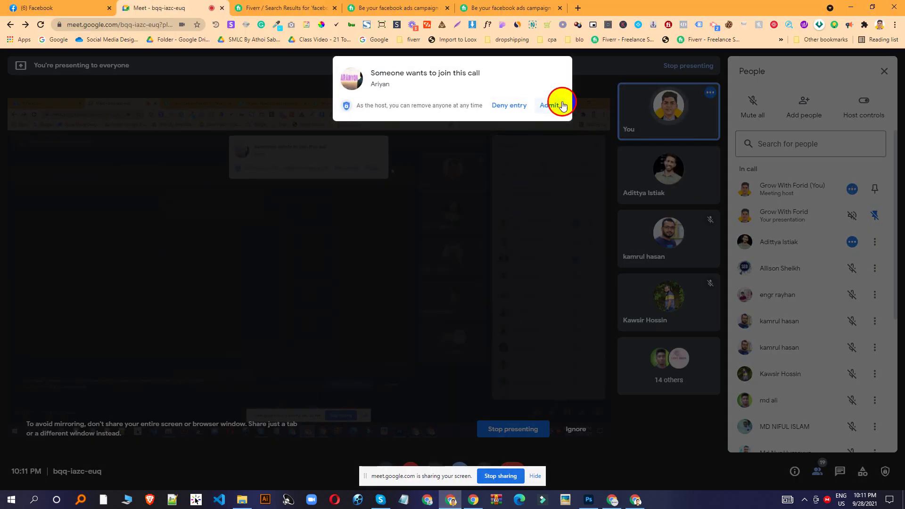
click(550, 106)
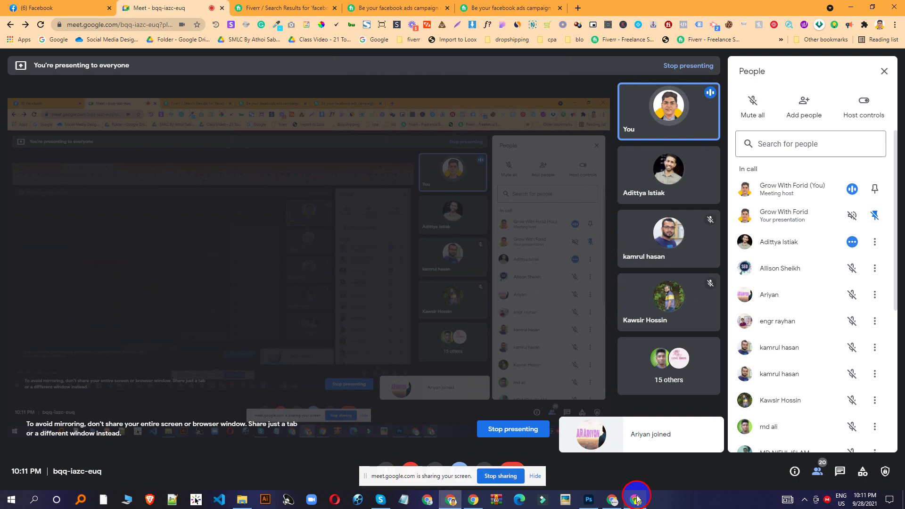
click(636, 499)
scroll(475, 253, up, 3)
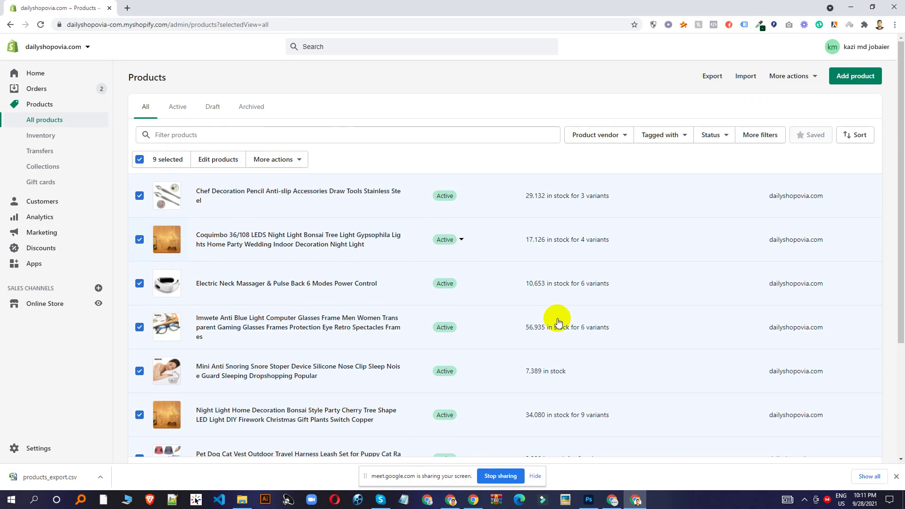
- Return to the shikhboitbd store's products list and examine the imported items and their inventory
click(613, 499)
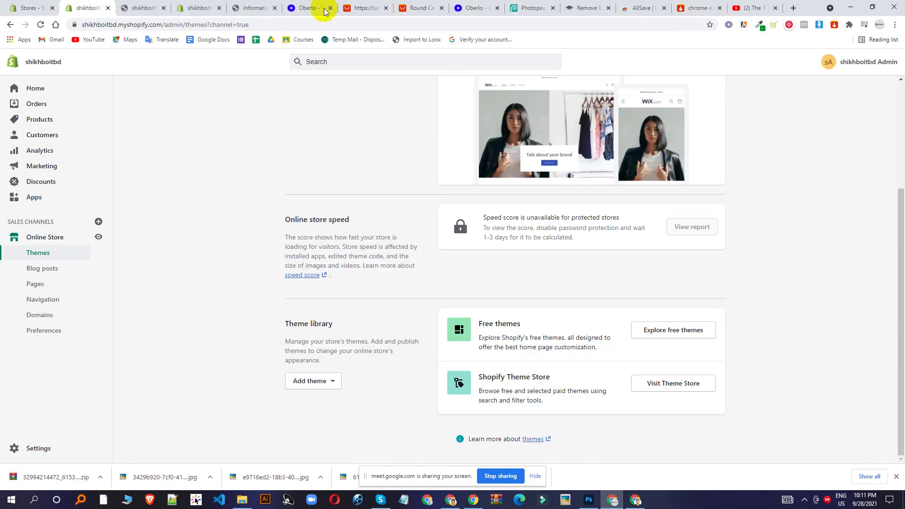
click(201, 8)
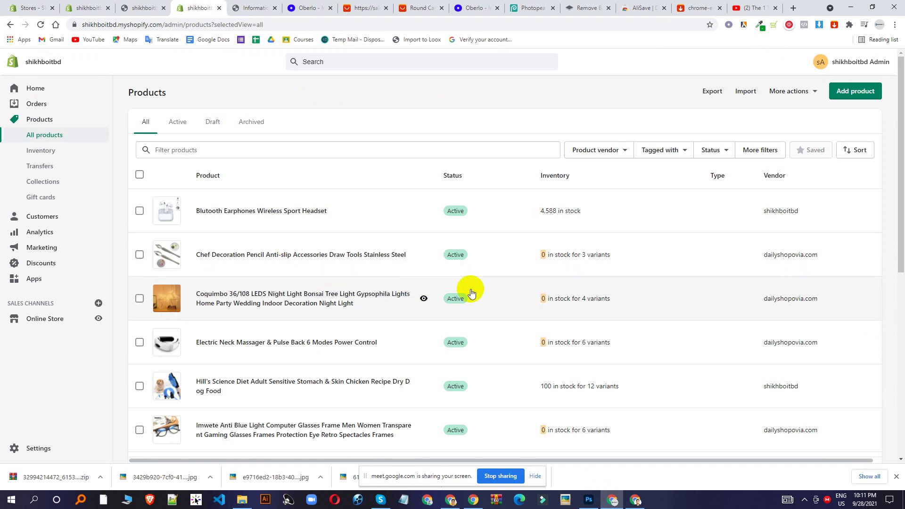
scroll(409, 236, down, 8)
scroll(547, 302, up, 8)
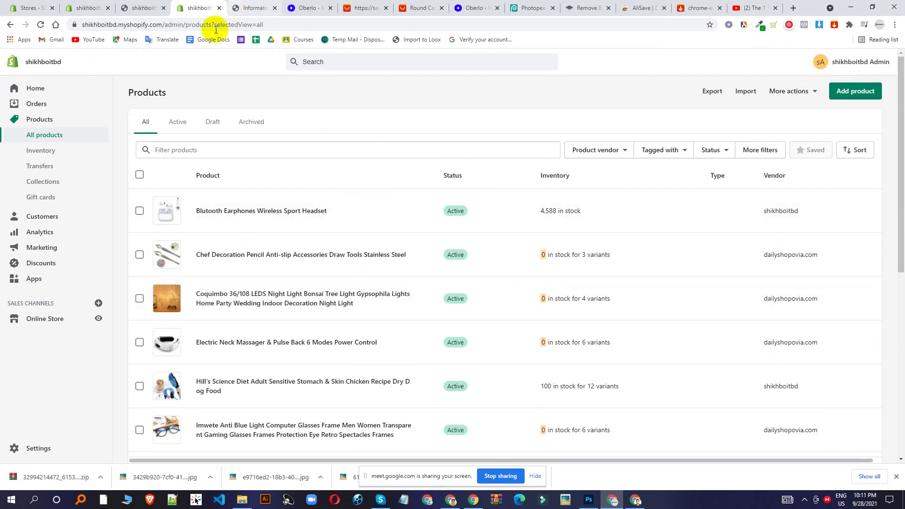
scroll(324, 212, down, 3)
scroll(348, 210, up, 3)
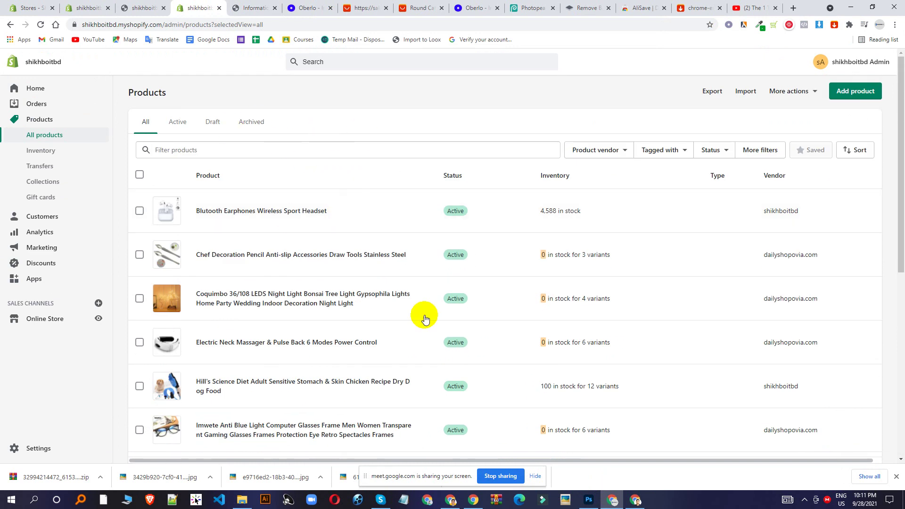
scroll(420, 301, down, 4)
scroll(425, 226, up, 4)
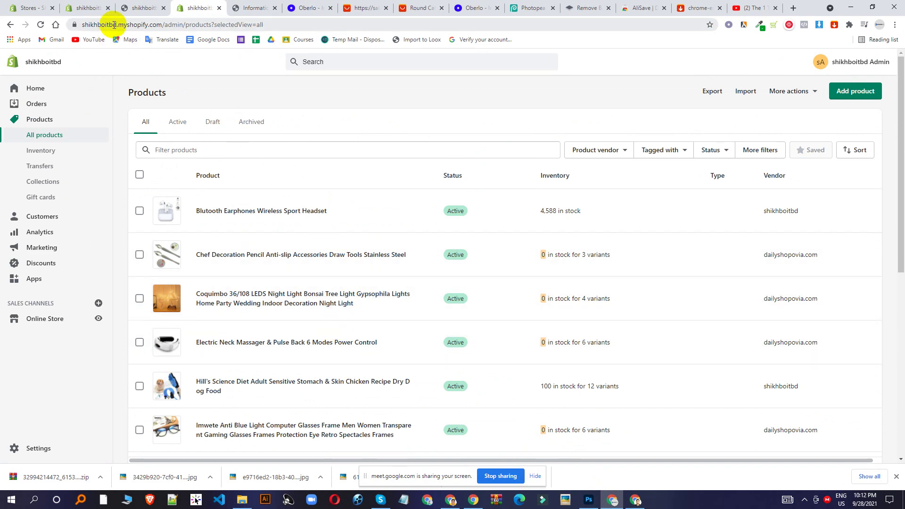
- Review the remaining items in the products list and open the Online Store's Themes page
scroll(480, 409, down, 6)
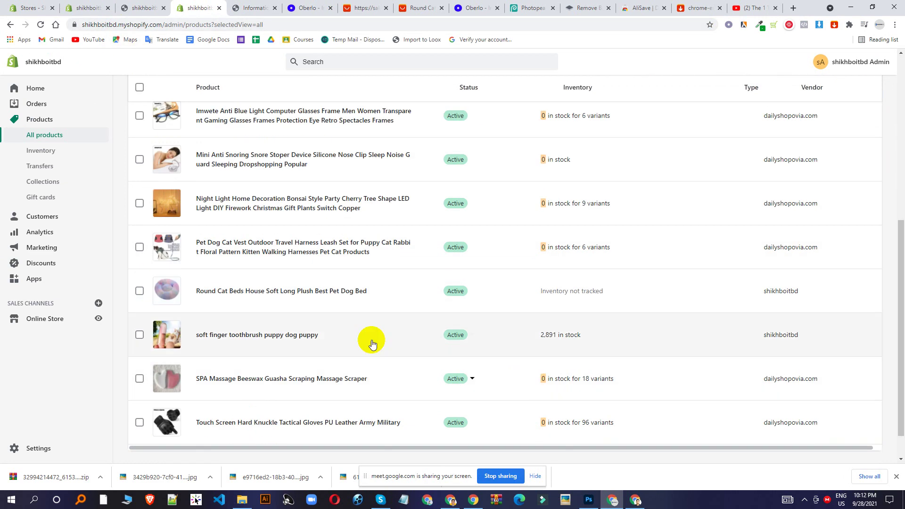
click(54, 320)
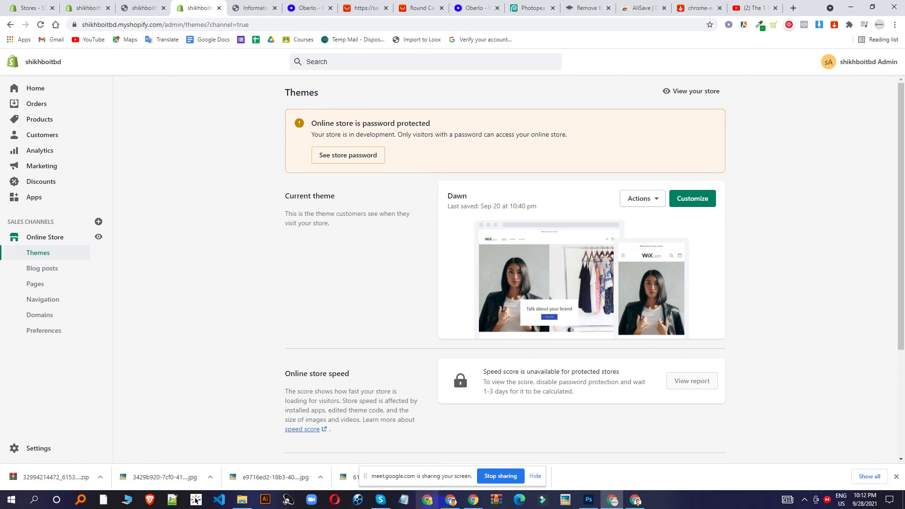
- Switch to the Google Meet call, check its participants, and open the system's speaker volume control
mouse_move(479, 501)
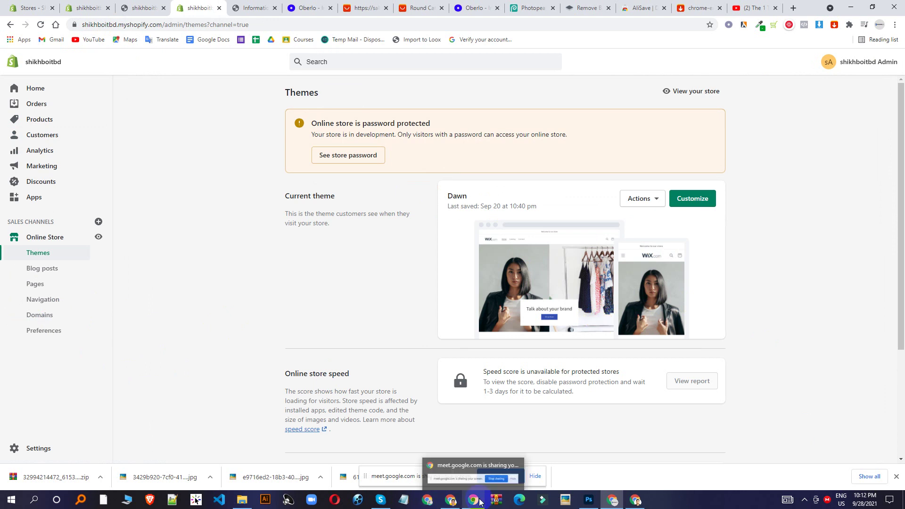
click(451, 500)
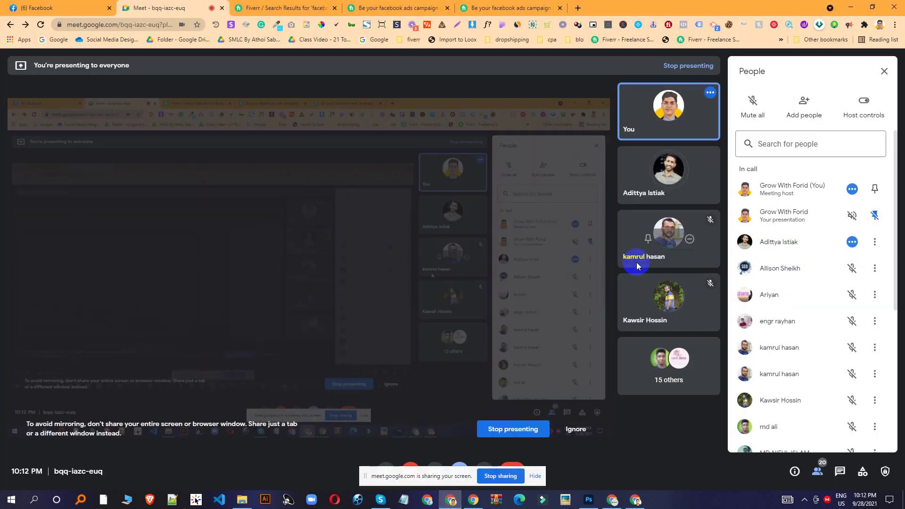
mouse_move(655, 296)
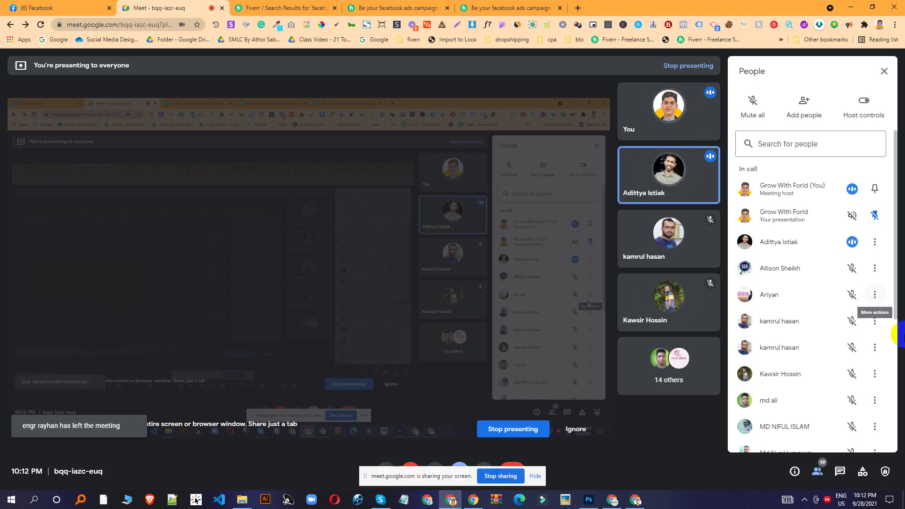
click(804, 497)
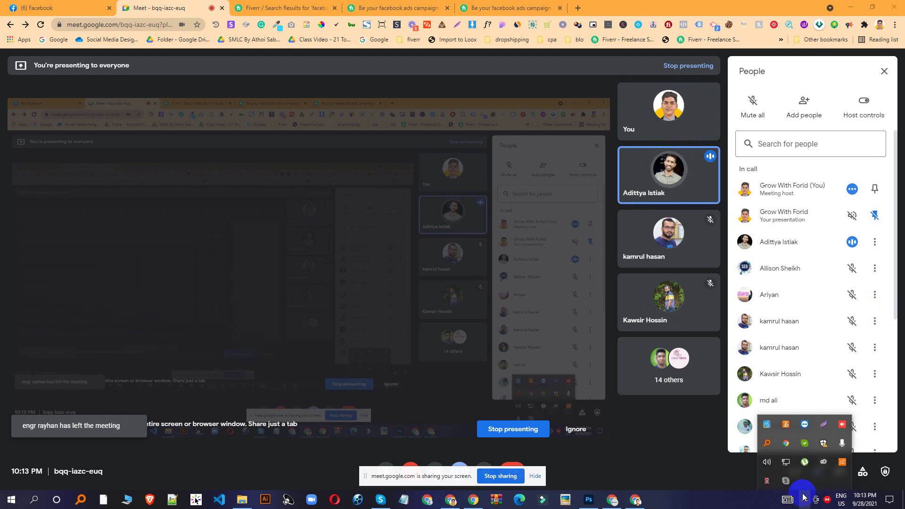
click(767, 462)
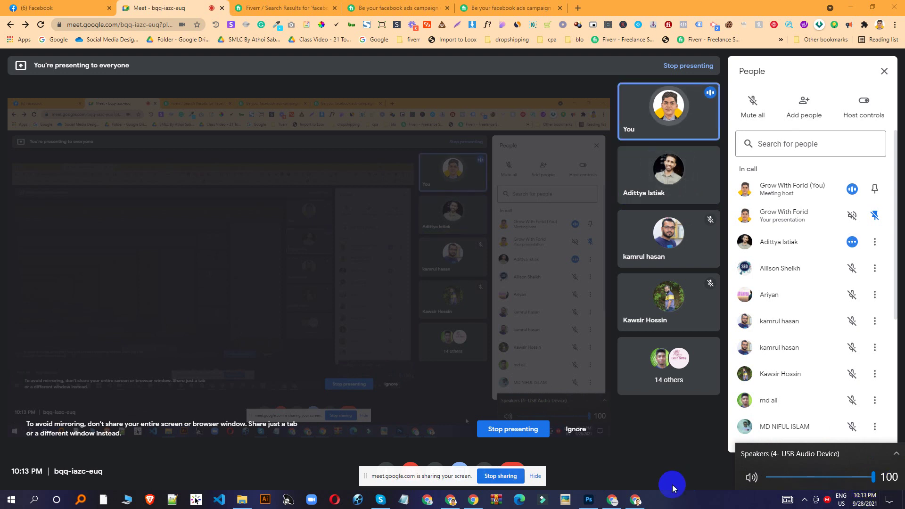
- Switch to the dailyshopovia.com store and open its Orders list by way of the store's home page
click(637, 504)
click(636, 504)
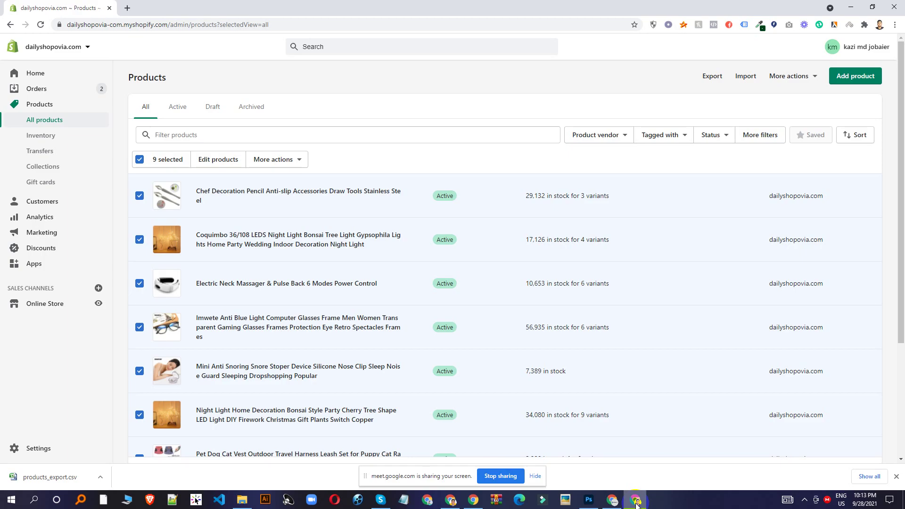
click(56, 72)
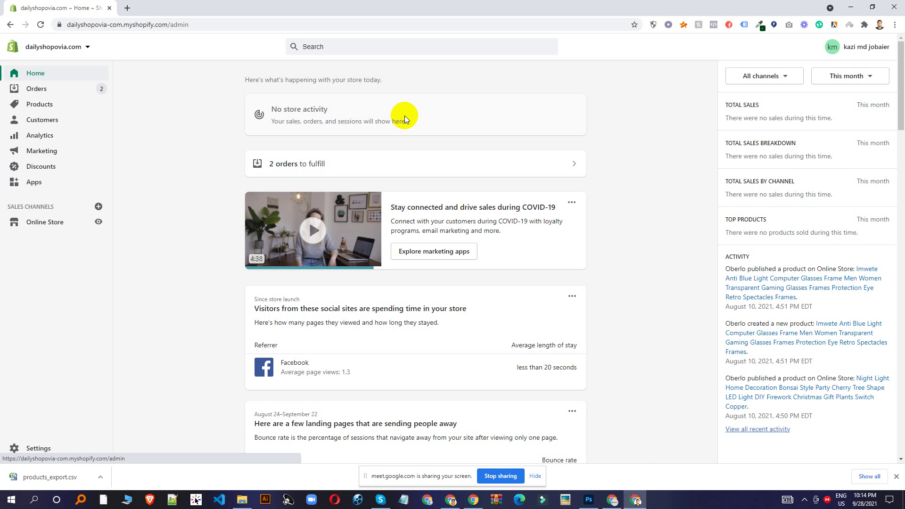
click(67, 90)
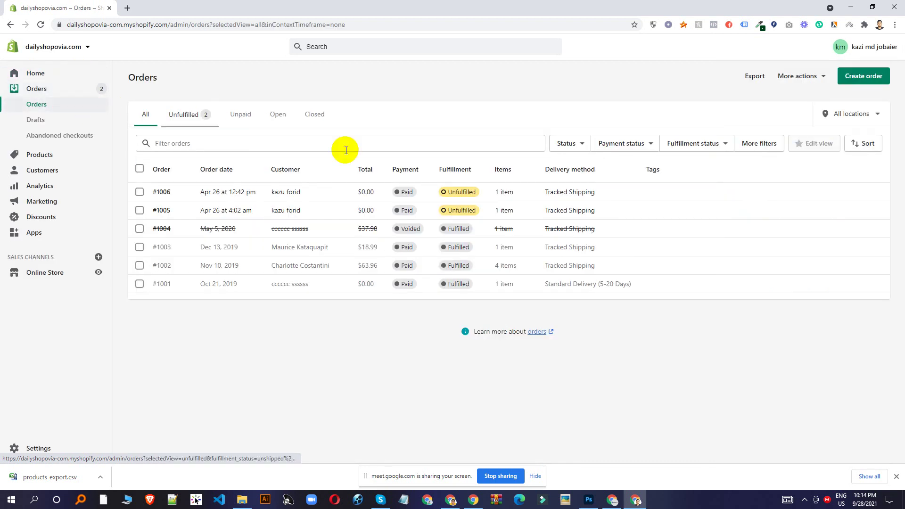
- Open the newest unfulfilled order and fulfill its BOAMIGO Fashion Mens Watches item without tracking information
click(230, 193)
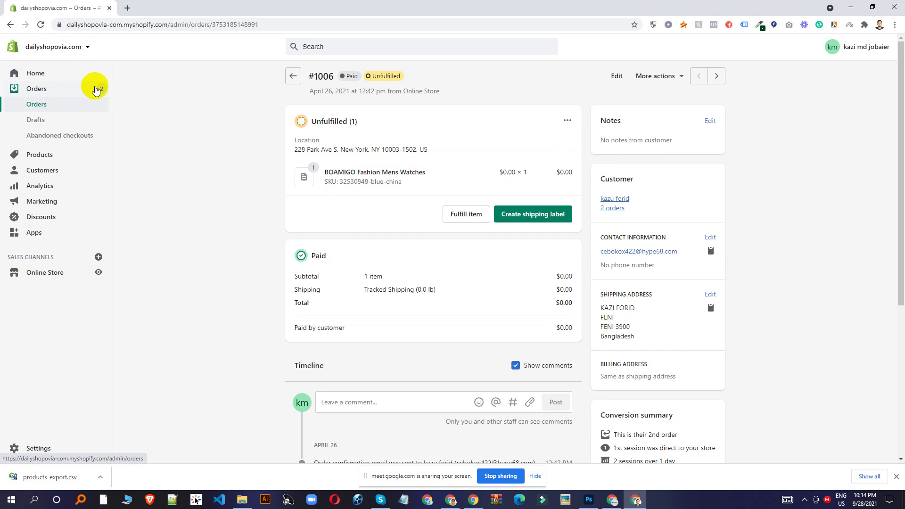
click(477, 218)
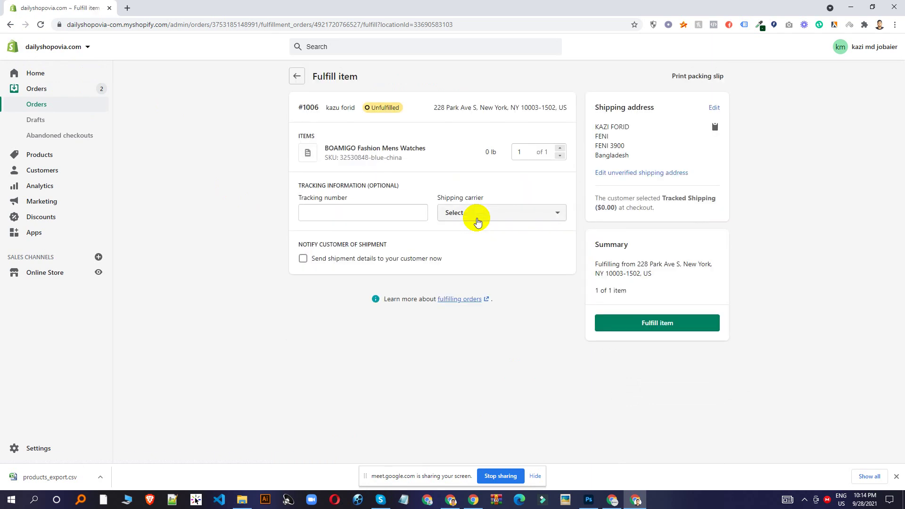
click(686, 322)
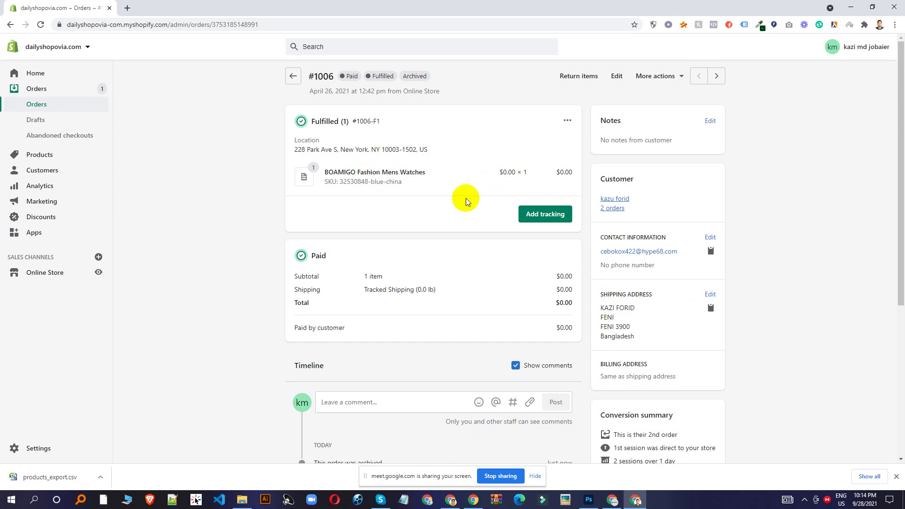
- Review the fulfilled order's timeline, then select that order in the Orders list
scroll(706, 250, down, 5)
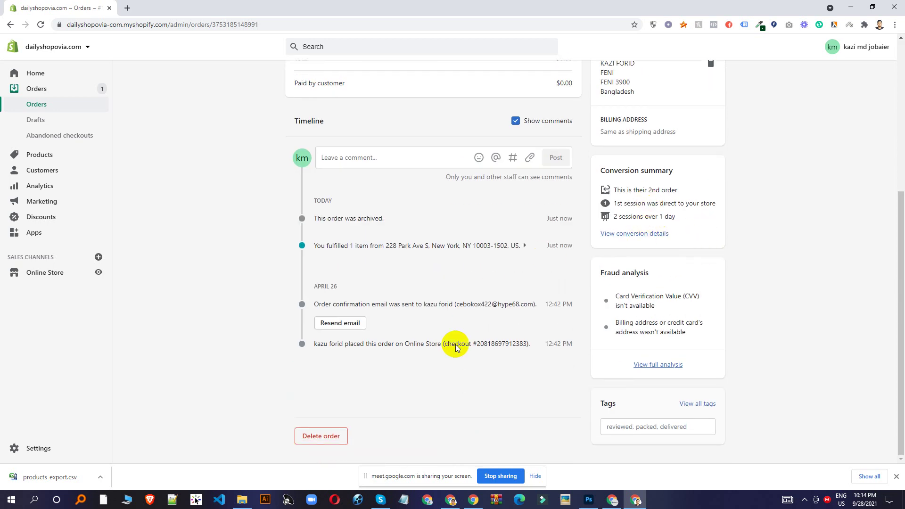
click(92, 92)
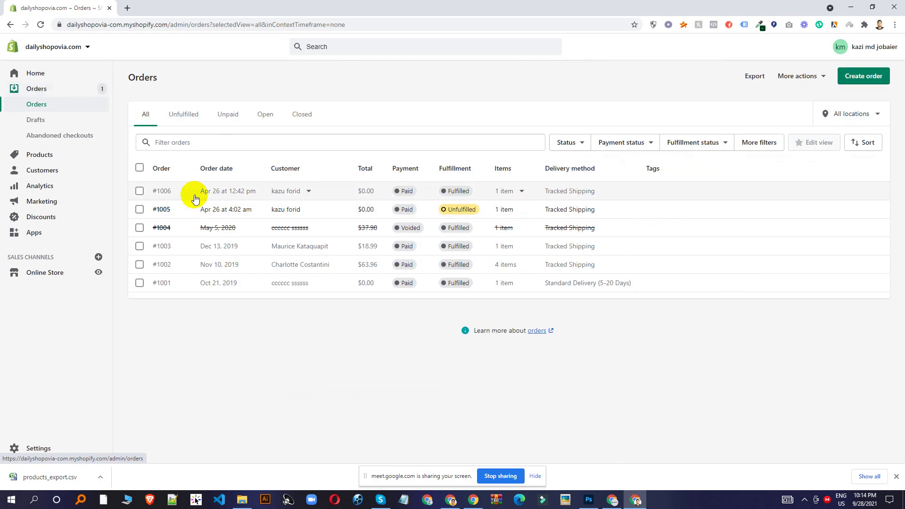
click(140, 191)
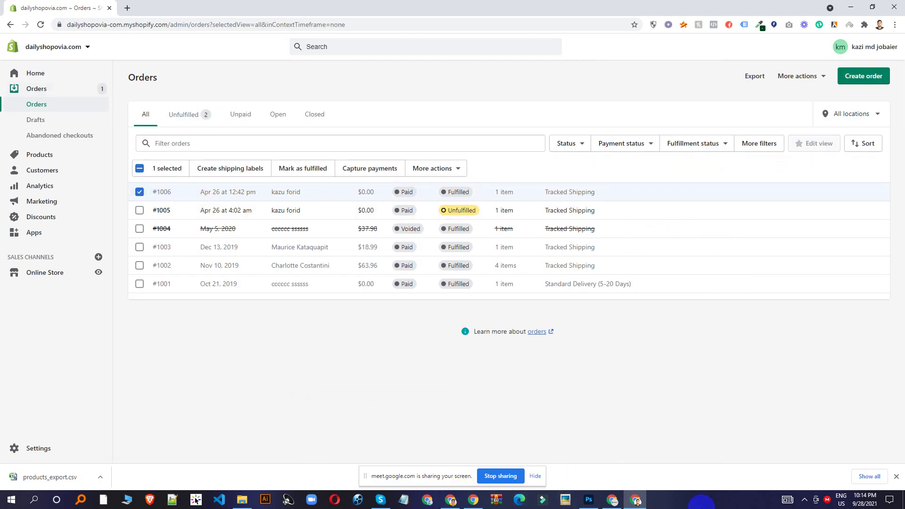
- Check the Google Meet participant list and return to the dailyshopovia.com Orders list
click(804, 500)
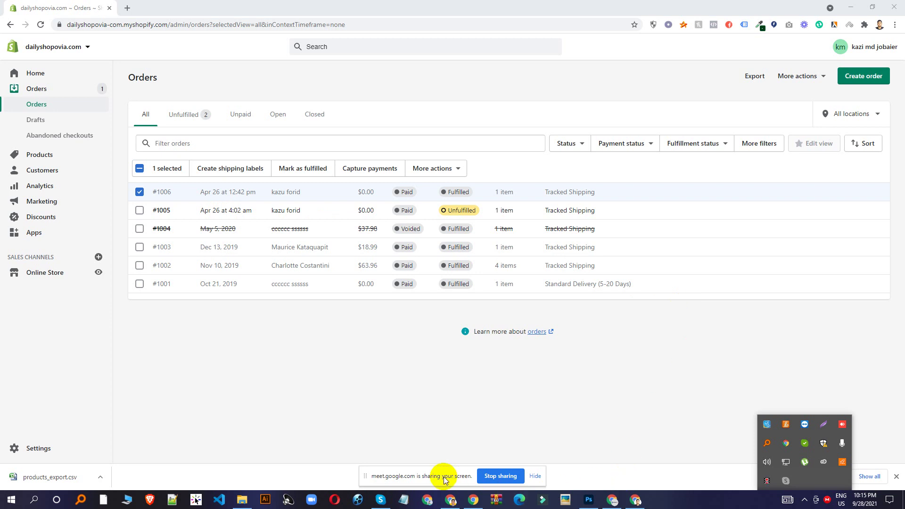
click(451, 500)
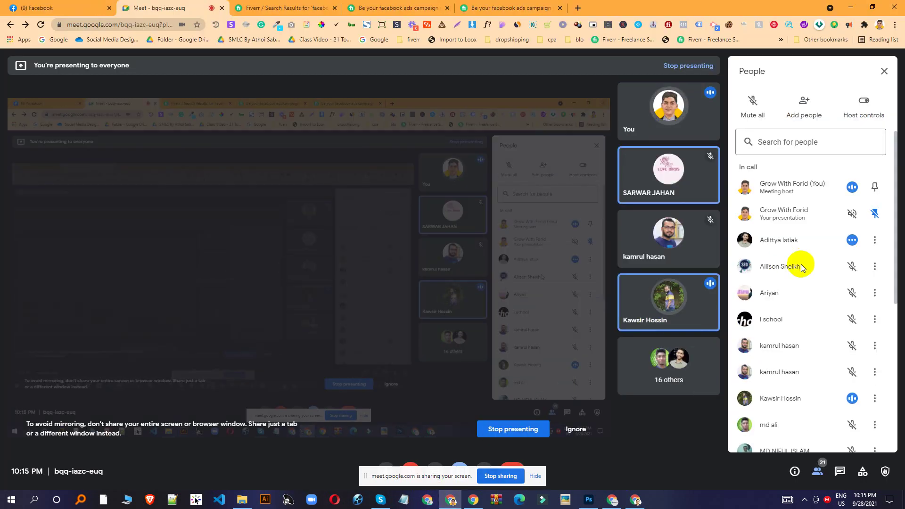
scroll(833, 315, down, 5)
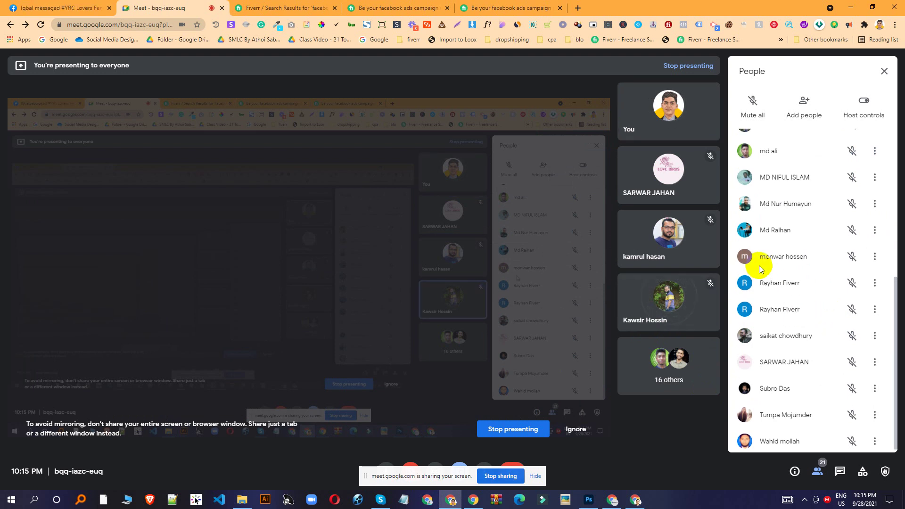
scroll(808, 323, up, 5)
click(636, 501)
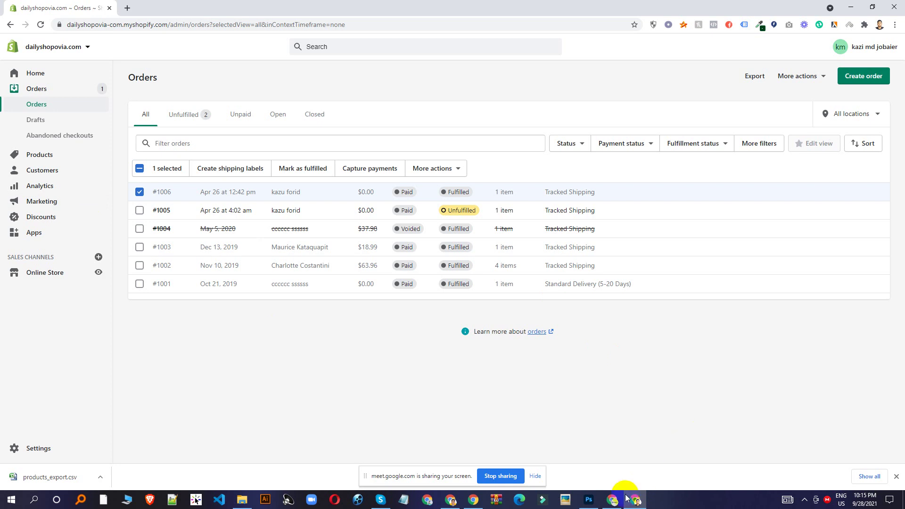
- Switch to the shikhboitbd store and review its Orders page and products list
click(629, 499)
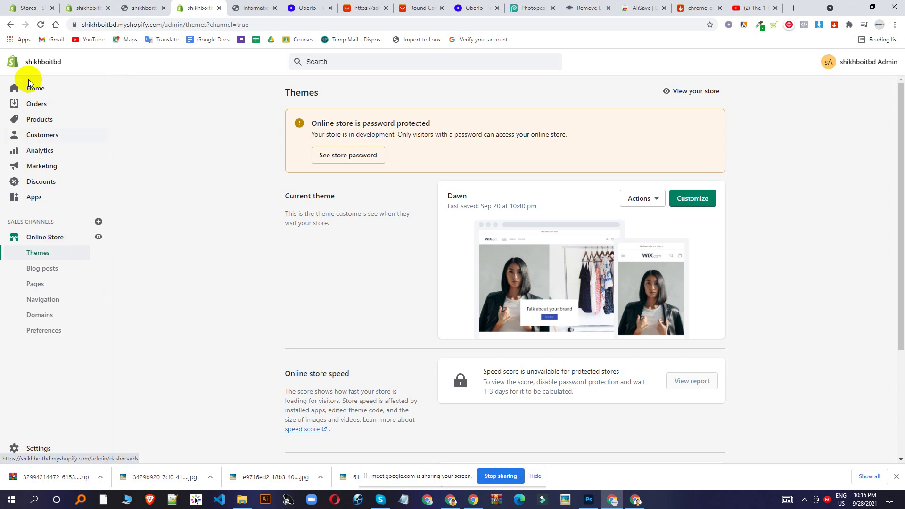
click(36, 105)
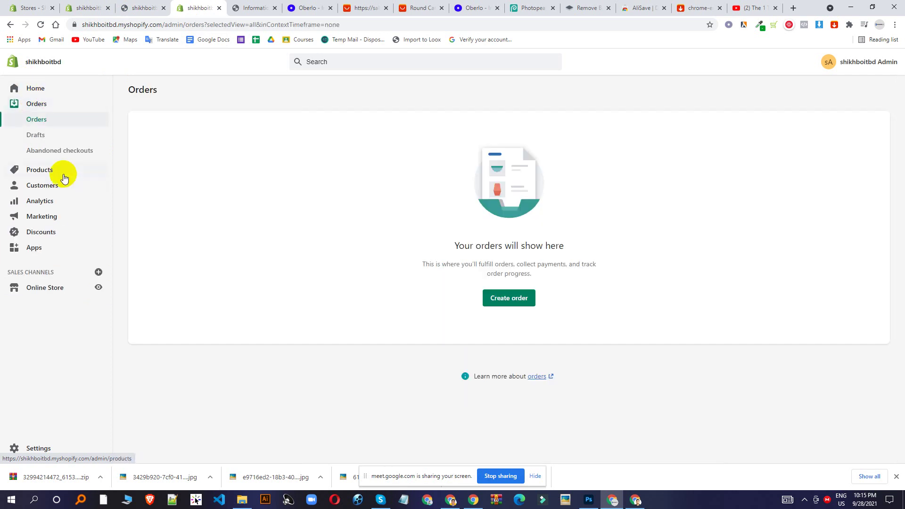
click(63, 174)
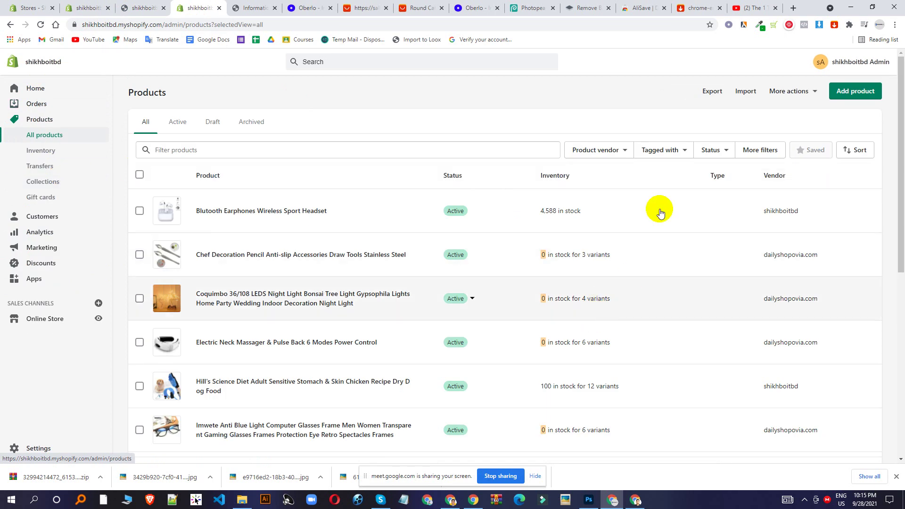
scroll(657, 206, down, 7)
- Close the AliSave extension's welcome page and return to the shikhboitbd store's Themes page at the theme library
click(697, 8)
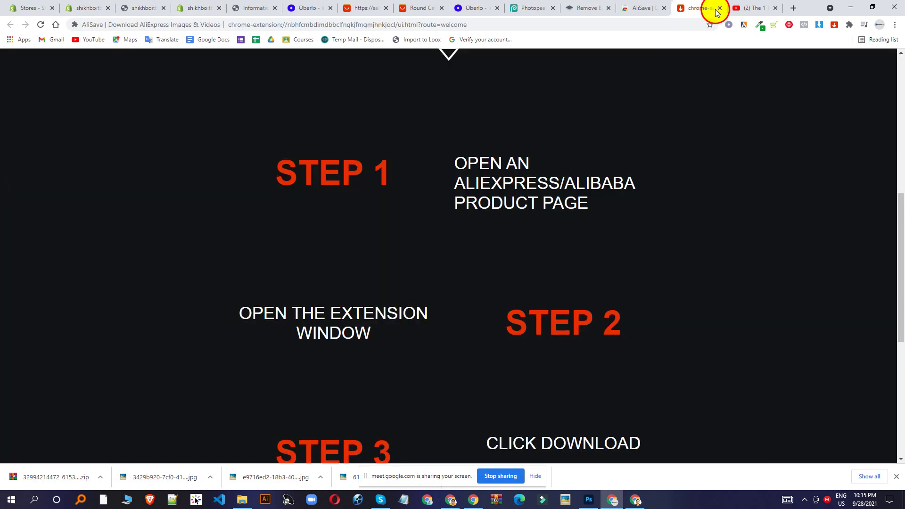
click(721, 8)
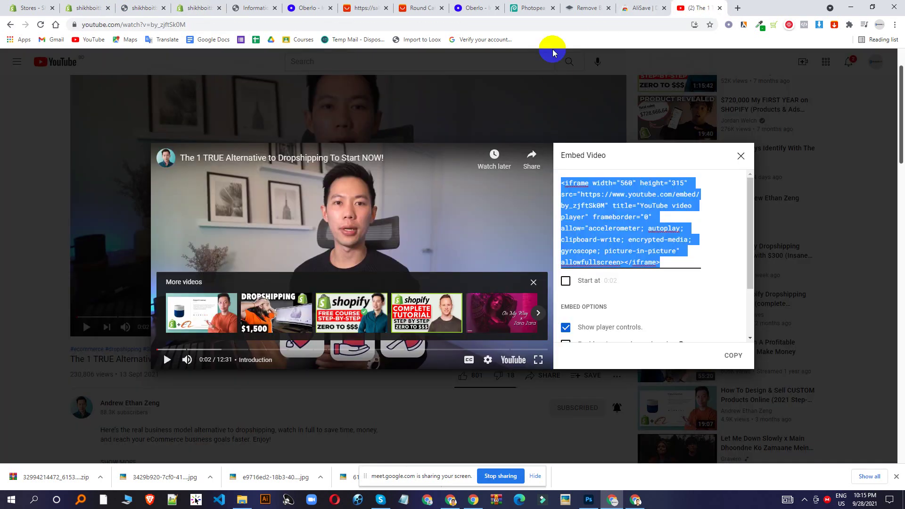
click(118, 4)
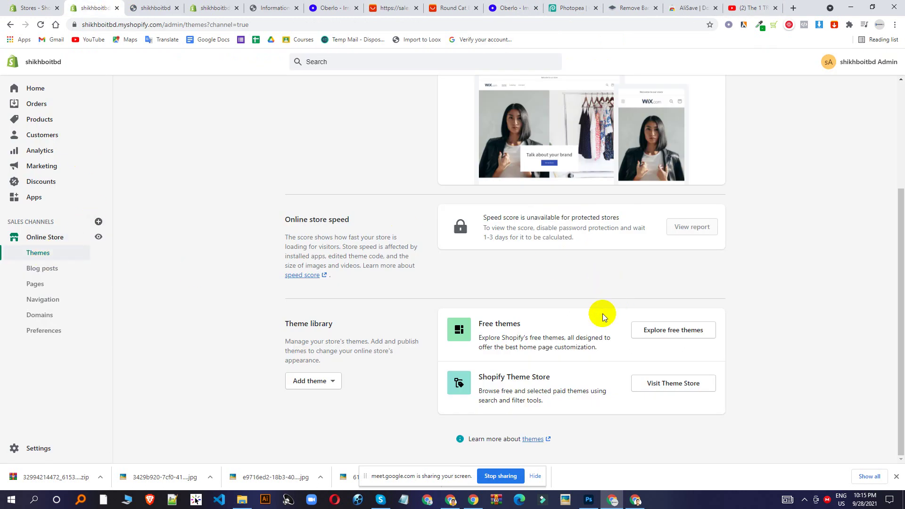
- Browse Shopify's free themes, view the Venture theme's features and styles, and return to the theme list
click(687, 328)
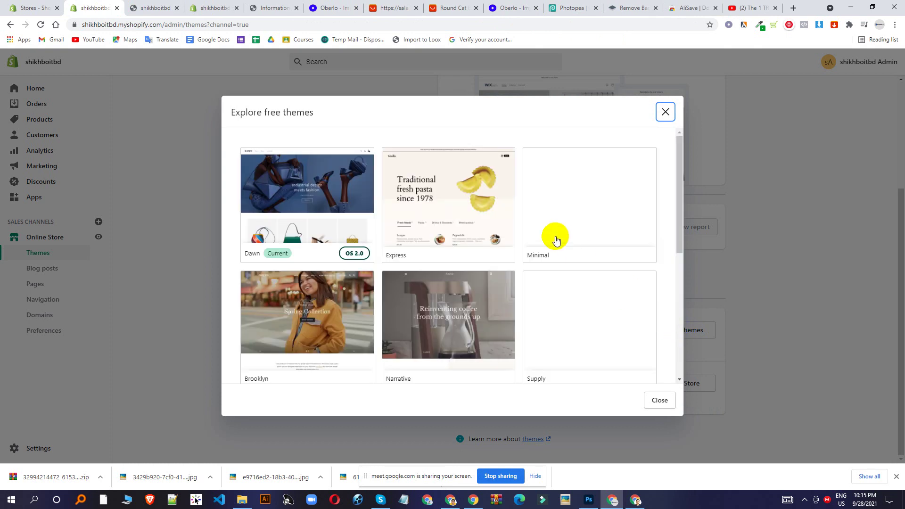
scroll(530, 224, down, 4)
scroll(524, 227, up, 3)
scroll(519, 234, down, 5)
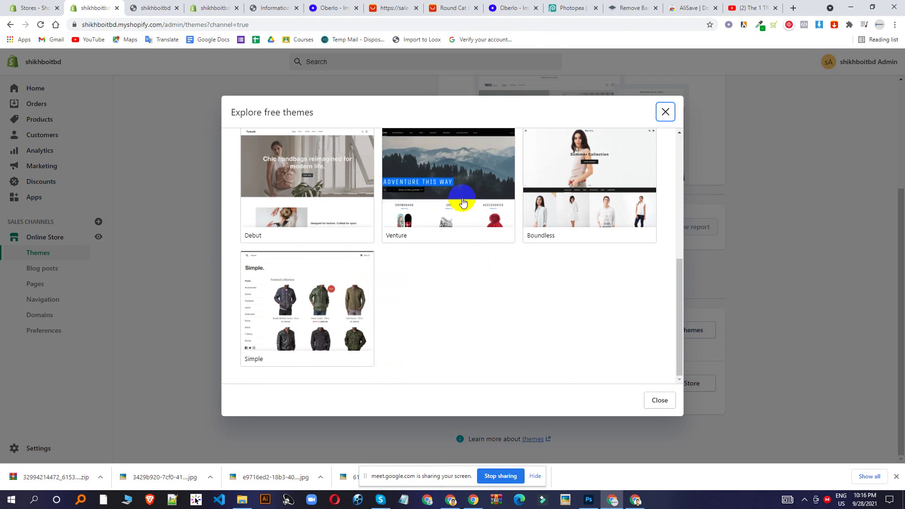
scroll(499, 228, up, 4)
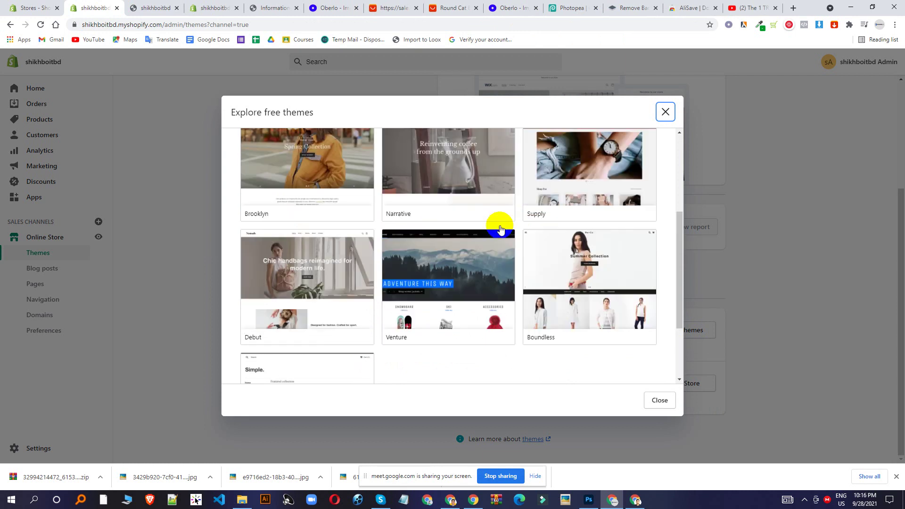
scroll(491, 226, down, 5)
click(479, 215)
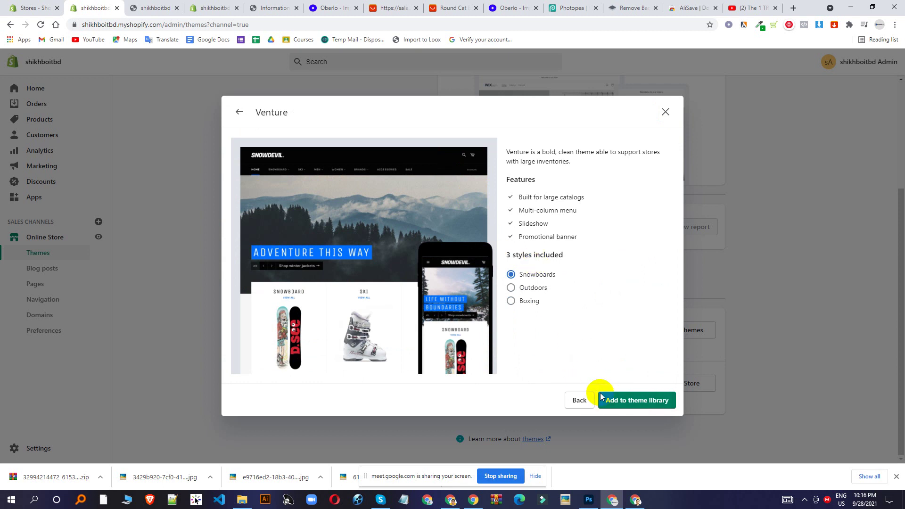
click(579, 400)
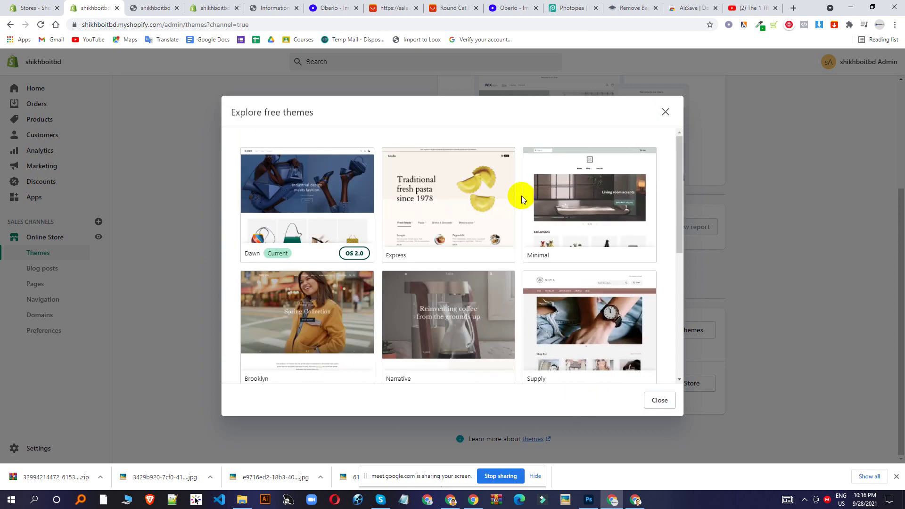
- Compare the previews of the remaining free themes, including Brooklyn, Narrative, Supply, Debut, Boundless and Simple
scroll(604, 184, down, 5)
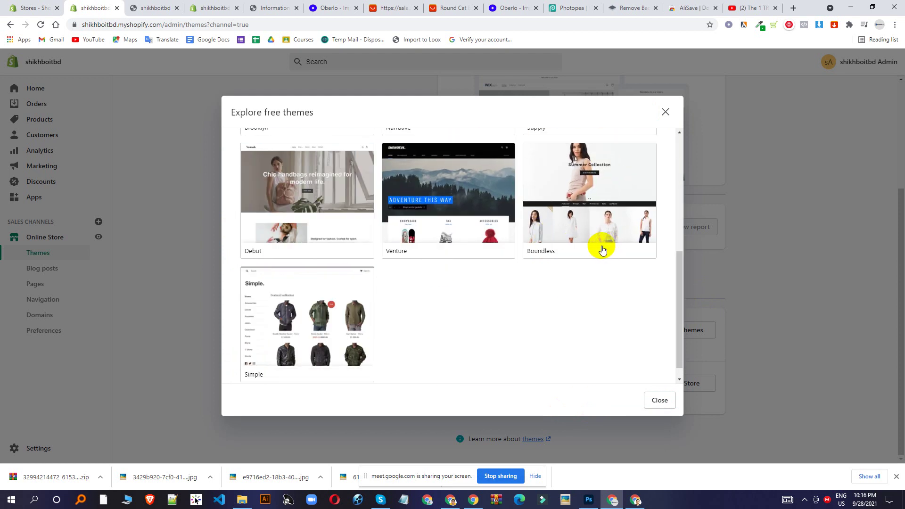
scroll(522, 274, up, 3)
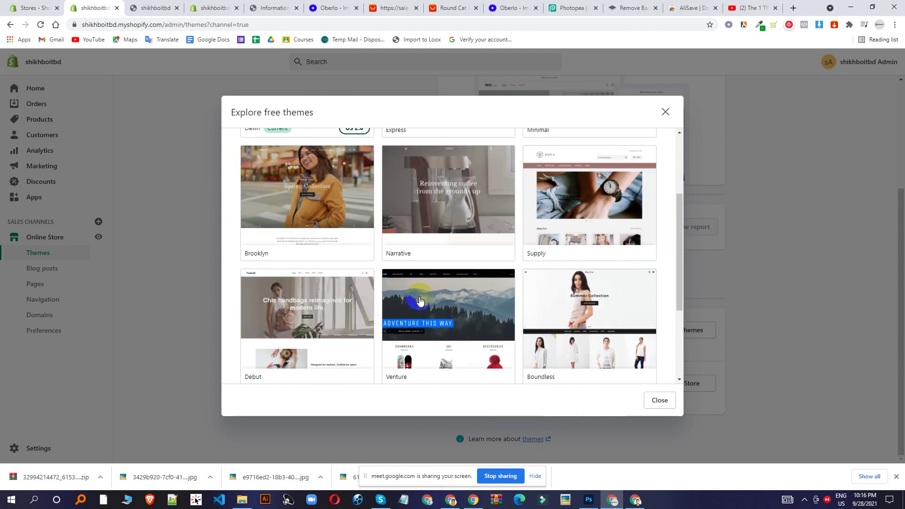
scroll(431, 303, down, 3)
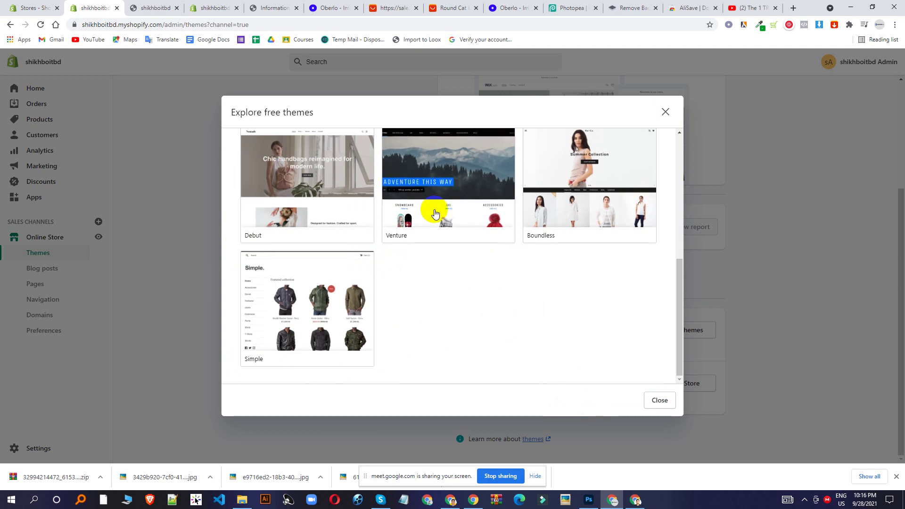
scroll(316, 201, up, 4)
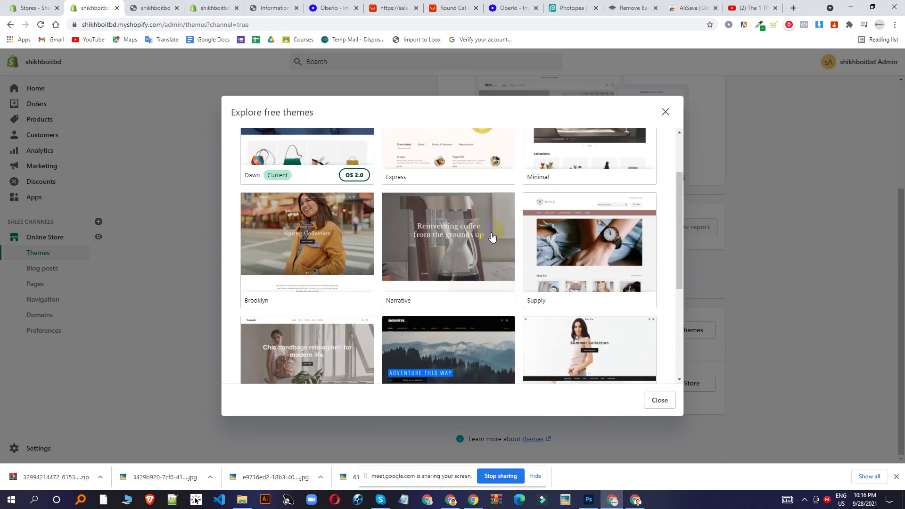
- Add the free Brooklyn theme in its Classic style to the store's theme library
scroll(644, 286, down, 3)
scroll(575, 237, up, 3)
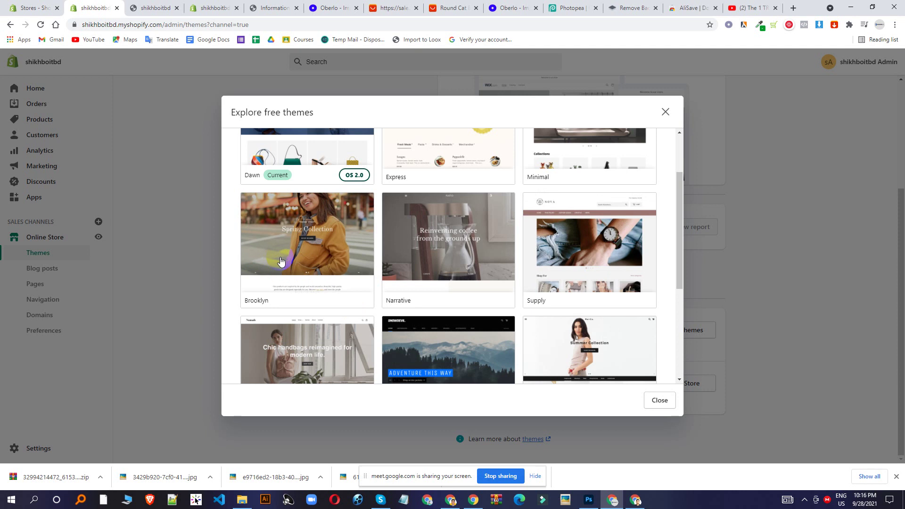
scroll(296, 262, up, 1)
scroll(296, 287, down, 1)
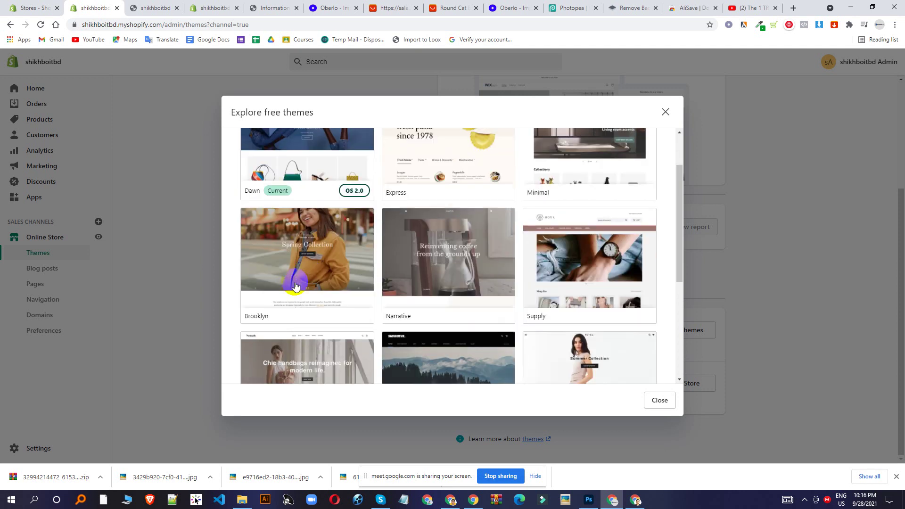
scroll(295, 278, down, 4)
scroll(293, 277, up, 5)
scroll(294, 273, down, 3)
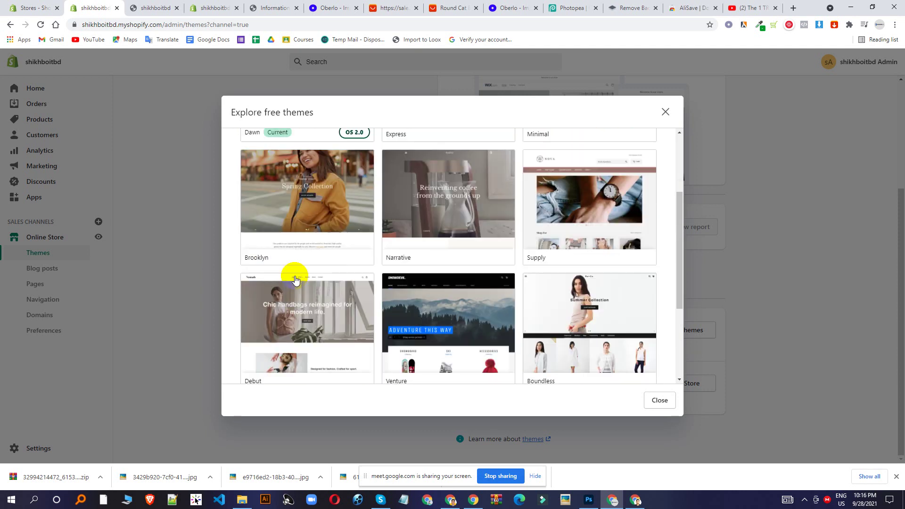
click(289, 179)
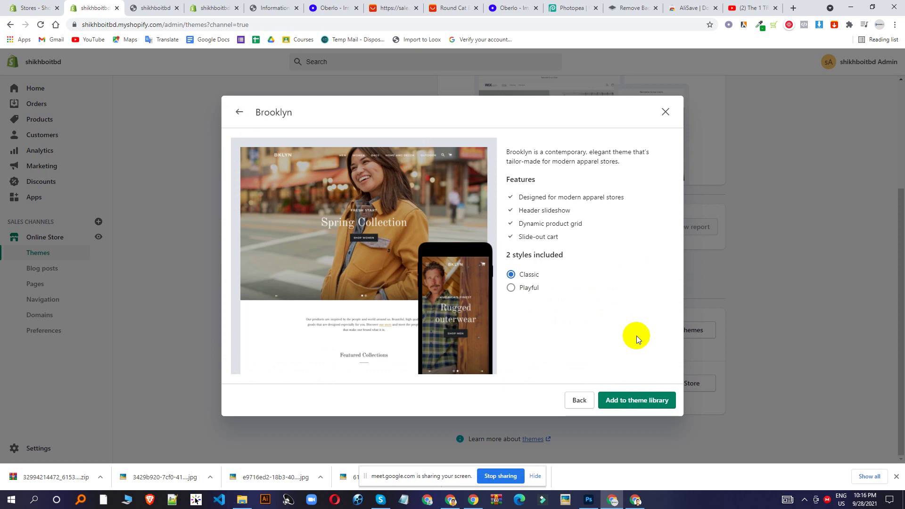
click(645, 400)
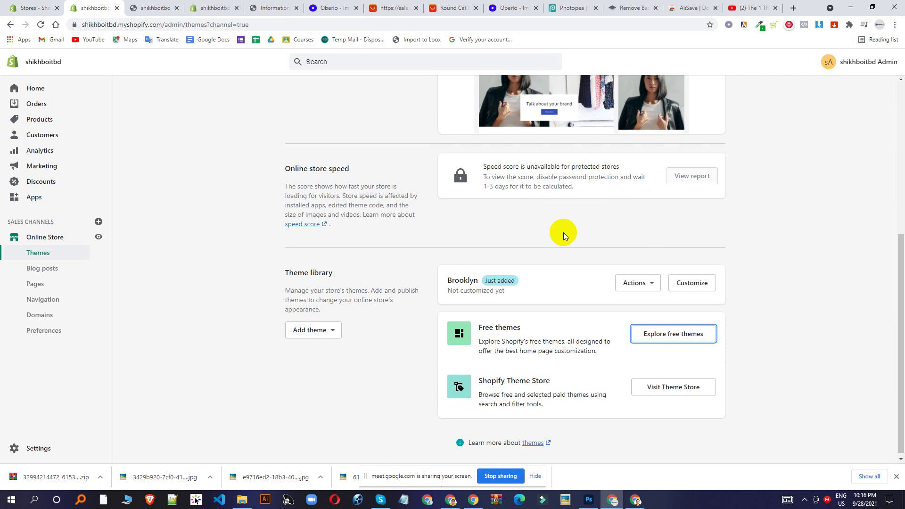
scroll(378, 145, down, 1)
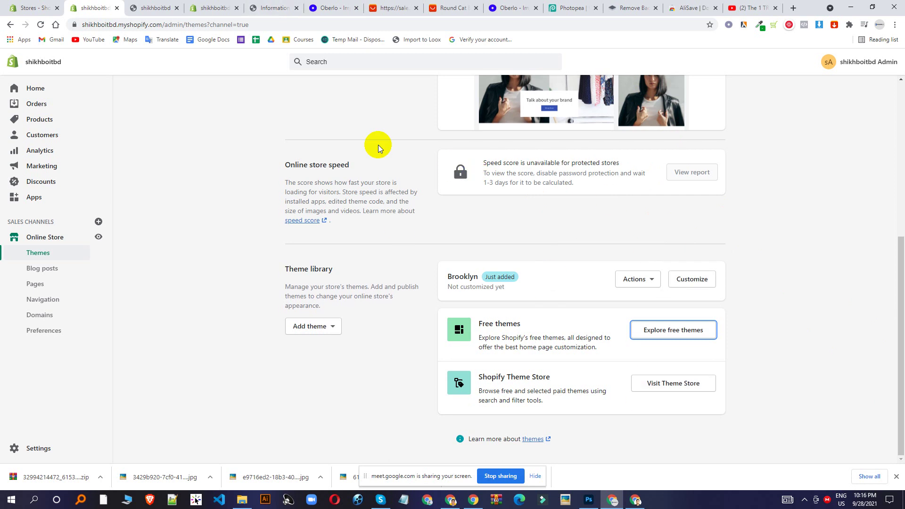
scroll(371, 139, up, 6)
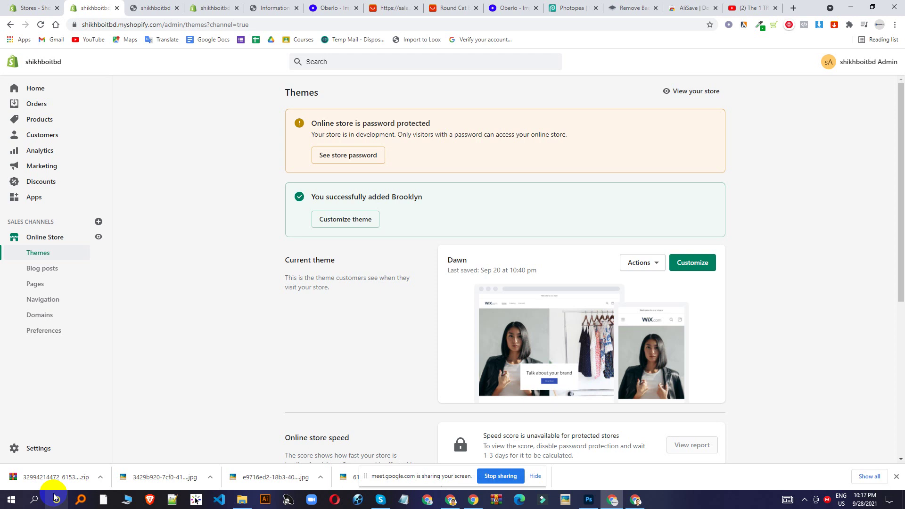
scroll(666, 418, down, 5)
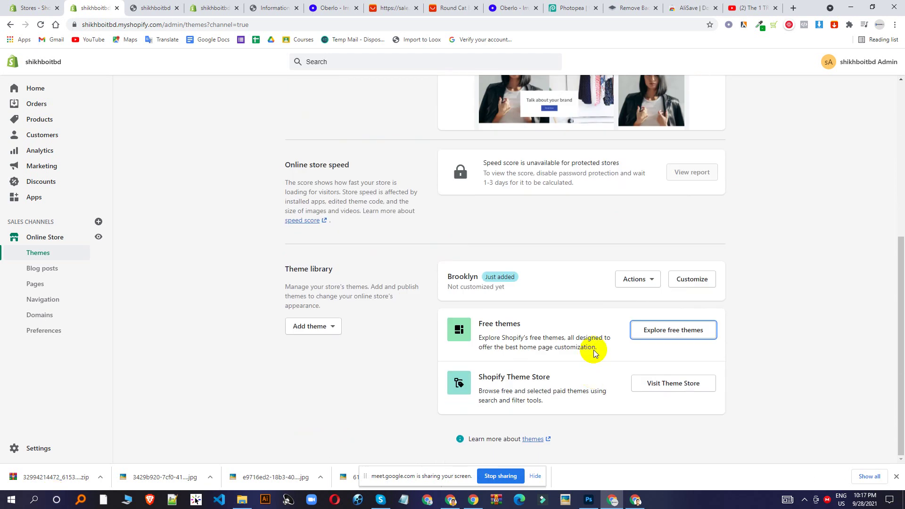
mouse_move(452, 504)
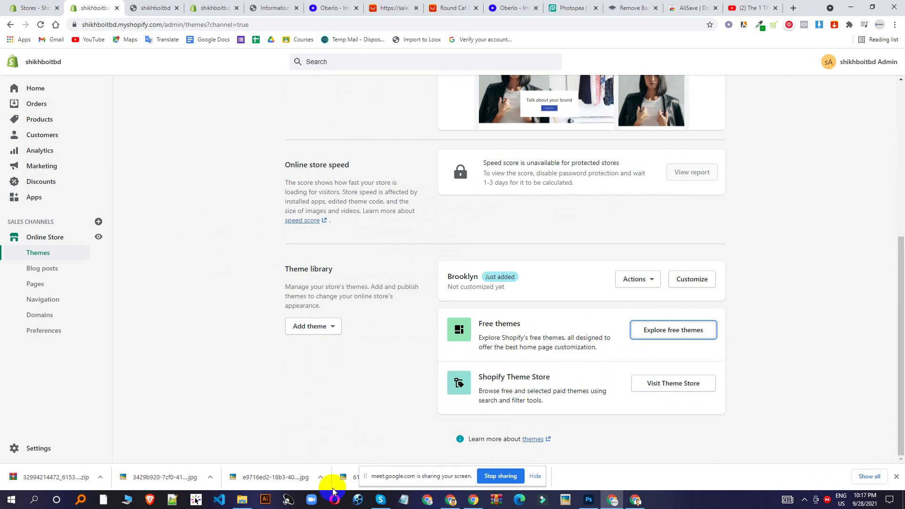
click(451, 500)
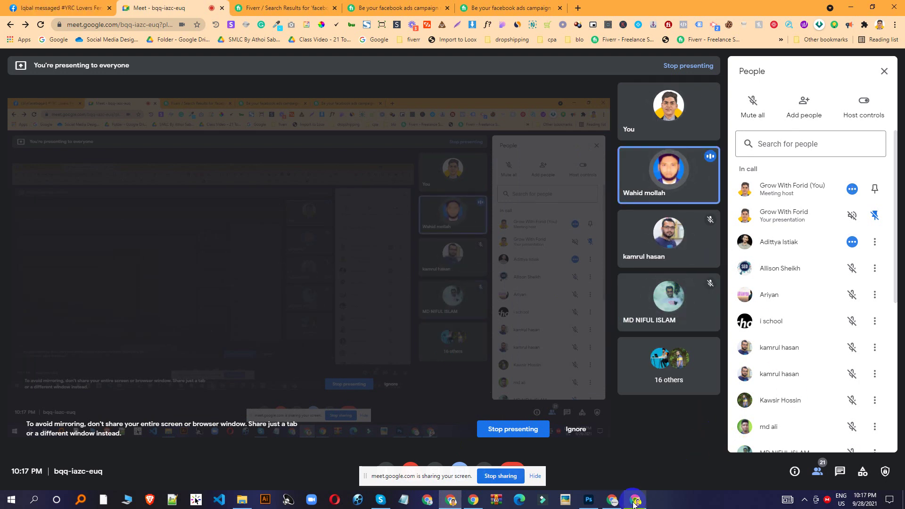
click(631, 465)
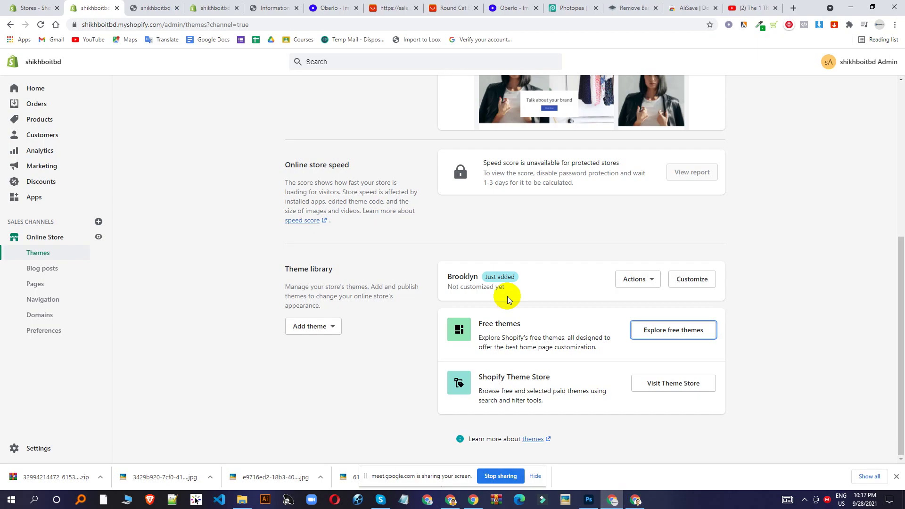
- Publish the Brooklyn theme from the theme library to replace the current Dawn theme
scroll(442, 262, up, 5)
scroll(377, 179, down, 4)
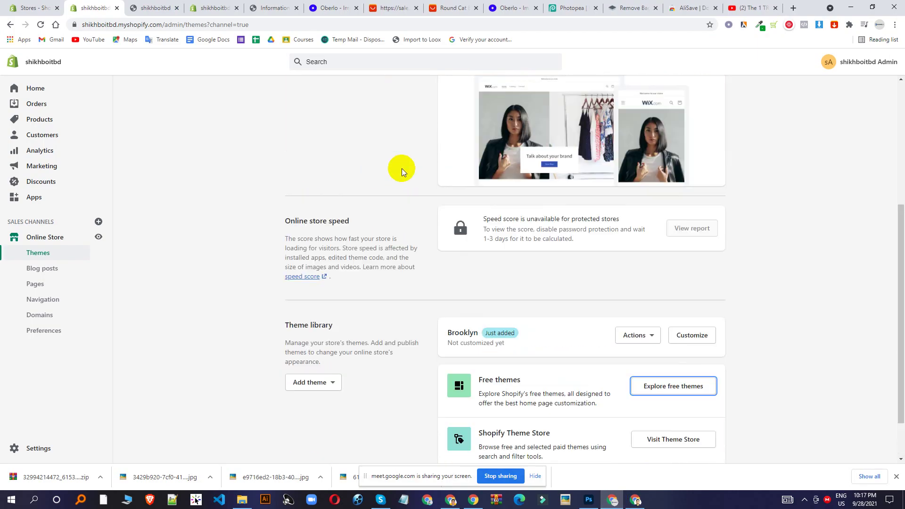
scroll(471, 189, down, 1)
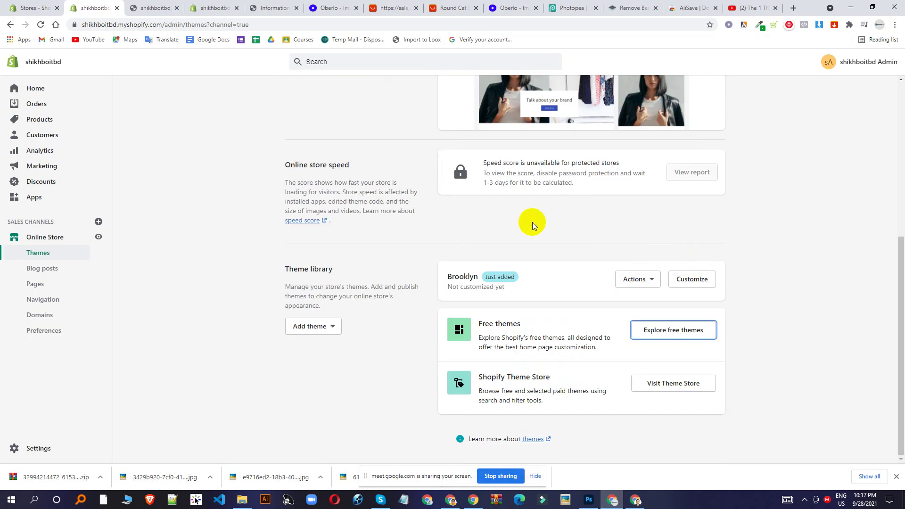
scroll(471, 269, up, 5)
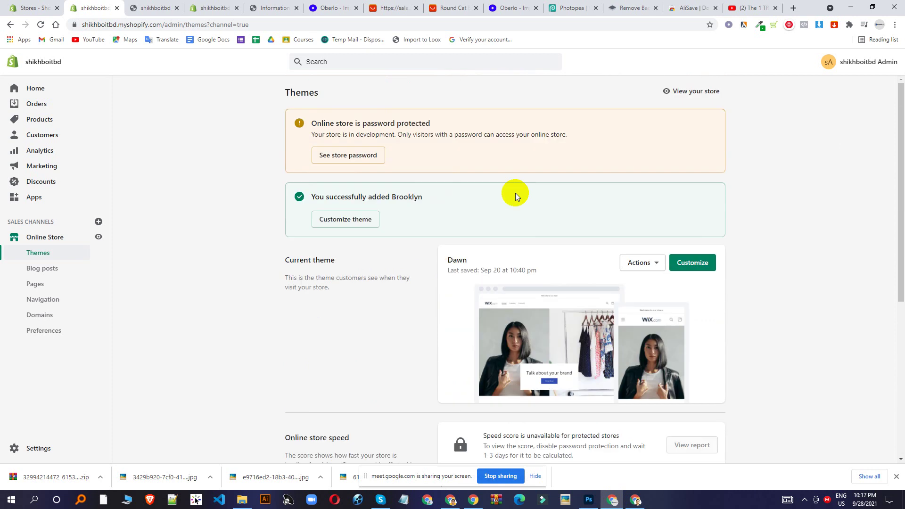
scroll(542, 268, down, 3)
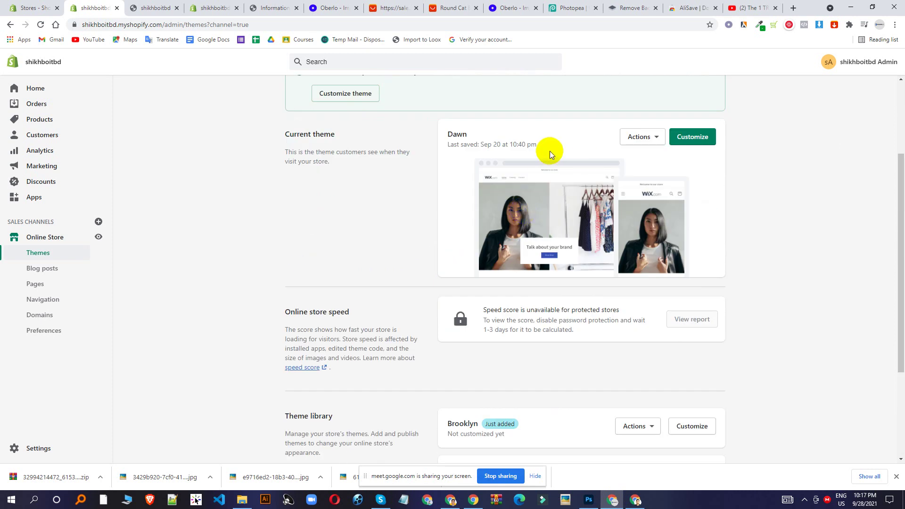
scroll(584, 291, down, 3)
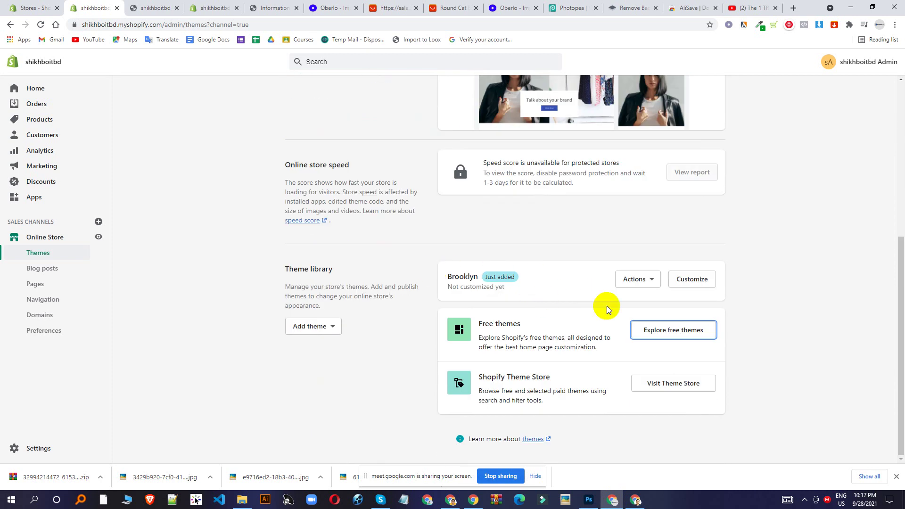
click(636, 281)
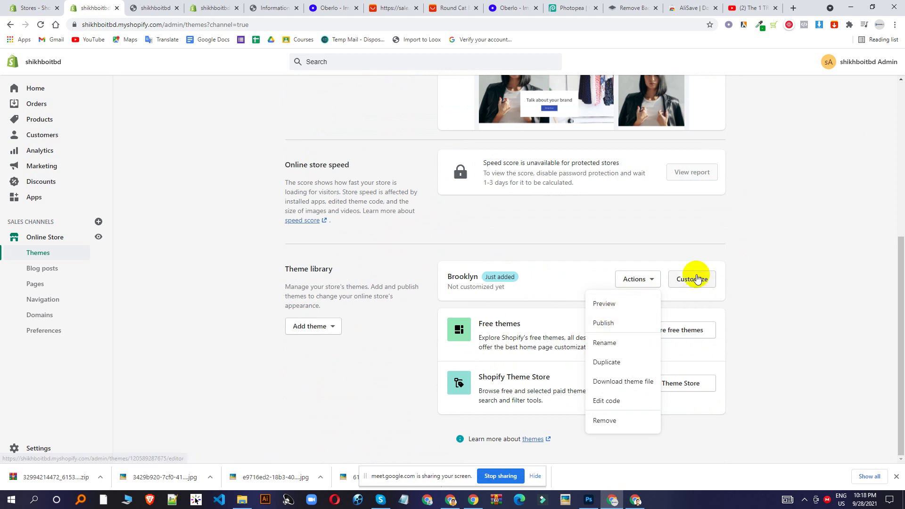
click(629, 321)
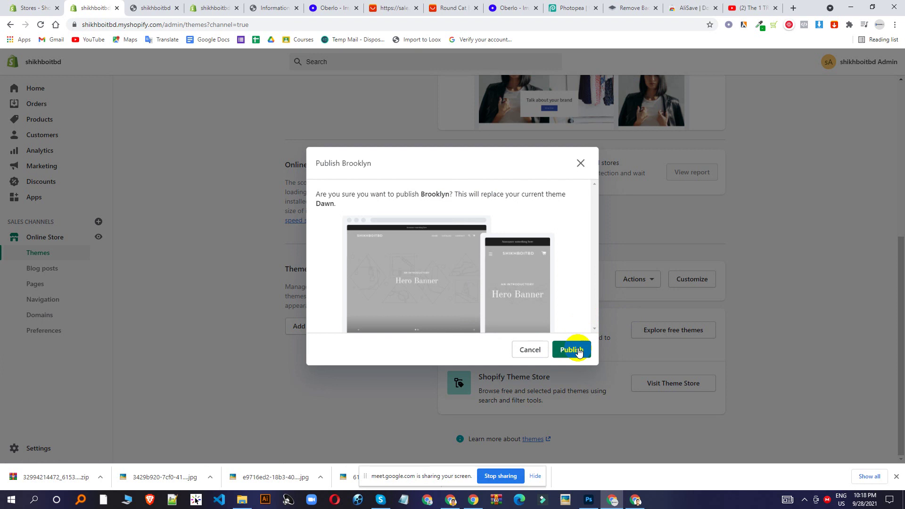
click(579, 352)
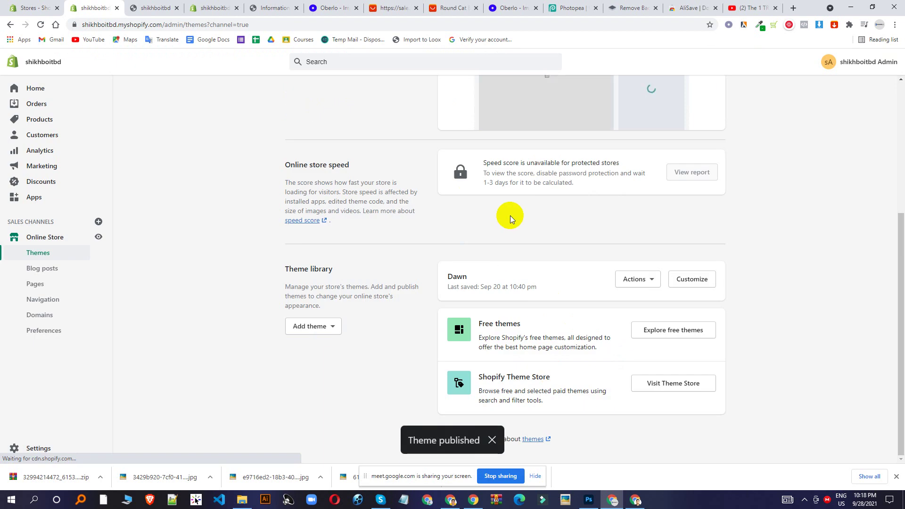
- View the online store and look over its home page in the Brooklyn theme
scroll(686, 157, up, 5)
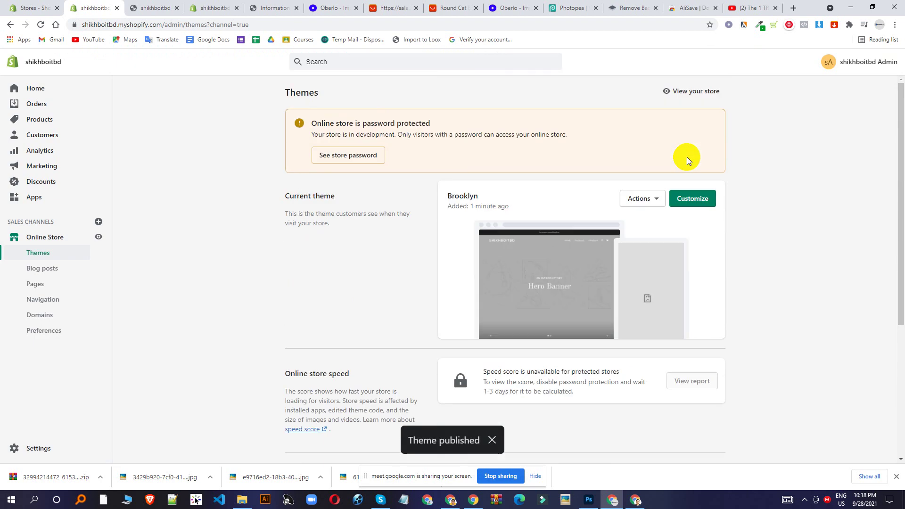
click(99, 236)
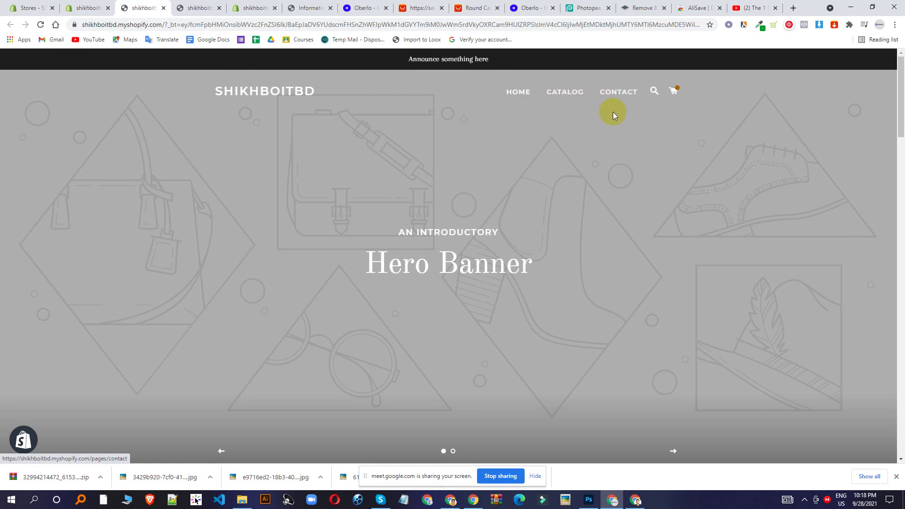
scroll(619, 138, down, 5)
scroll(621, 179, up, 4)
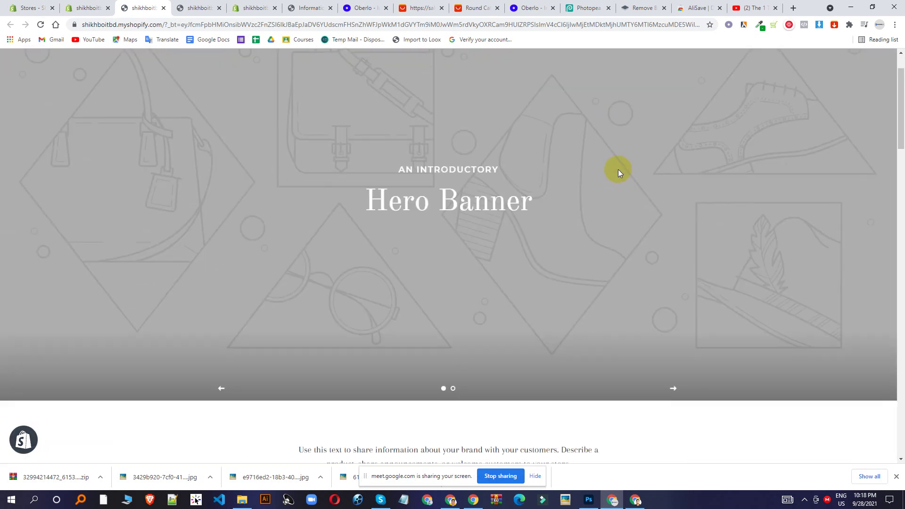
scroll(617, 173, up, 2)
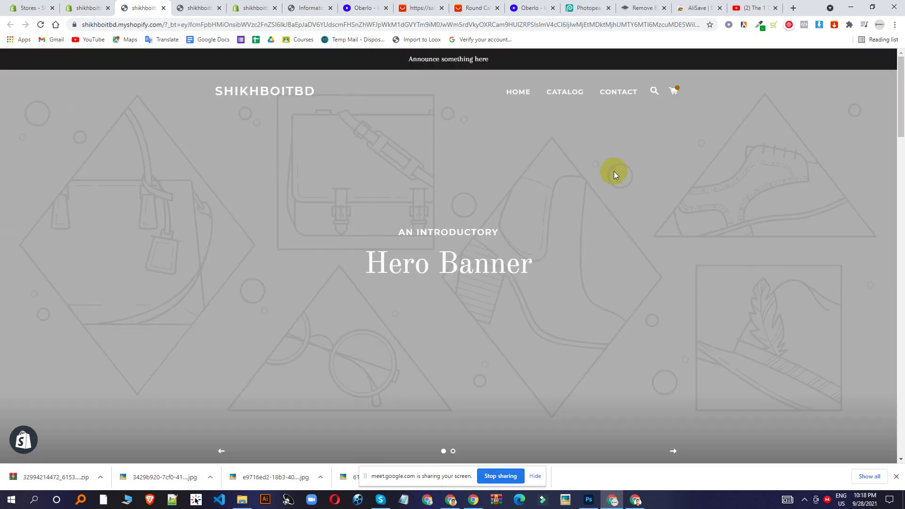
- Return to the store admin and delete both existing pages, Contact Us and Contact
click(93, 8)
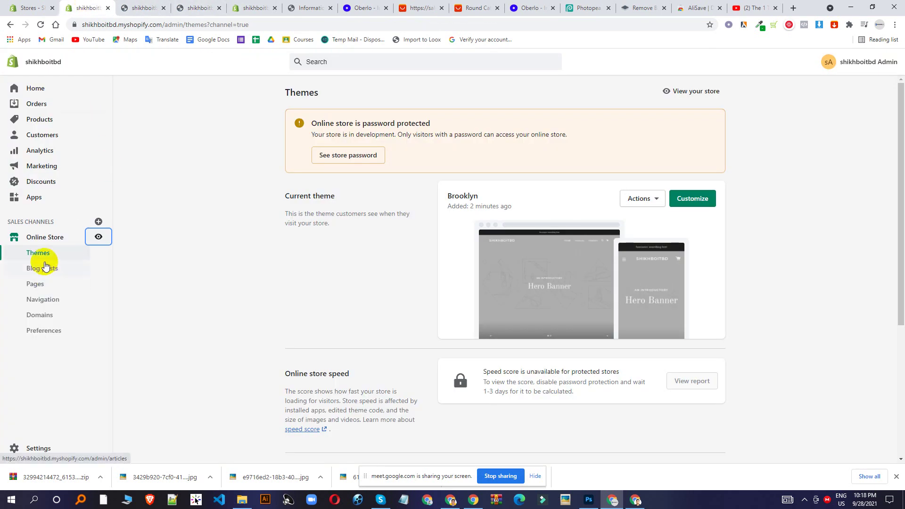
click(39, 284)
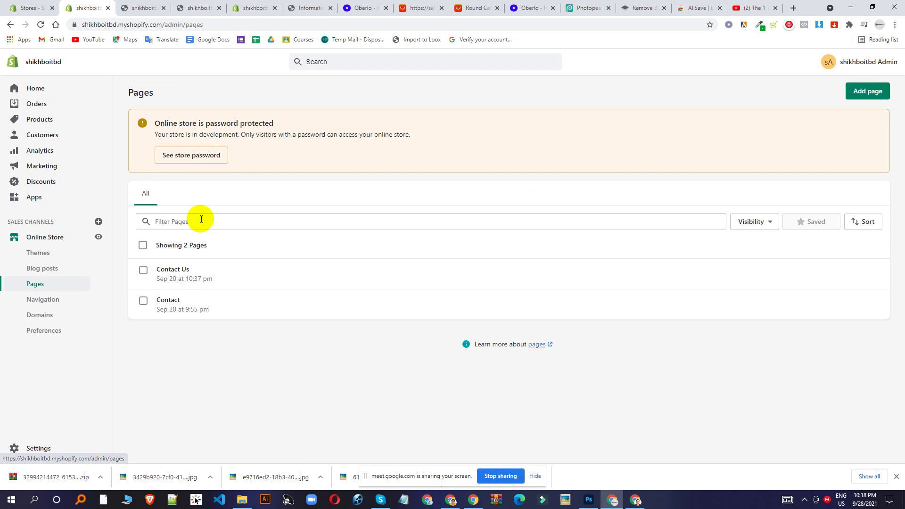
click(143, 245)
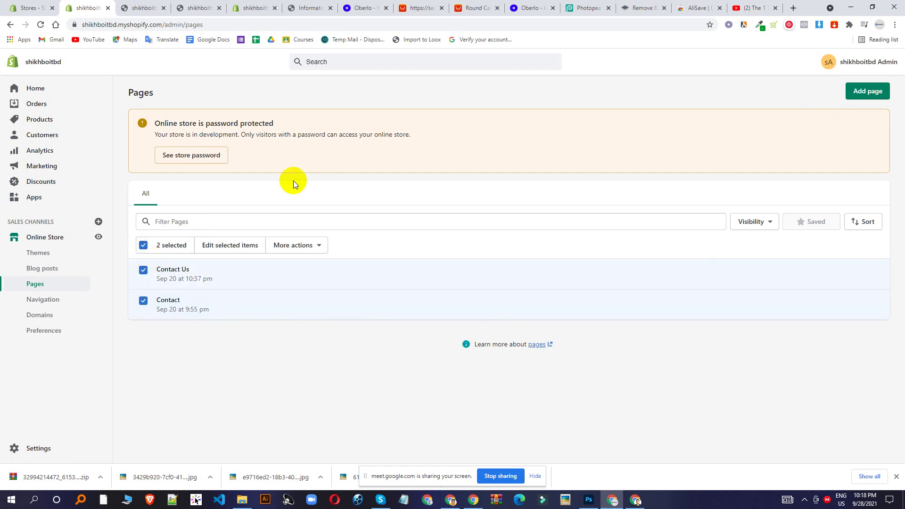
click(322, 248)
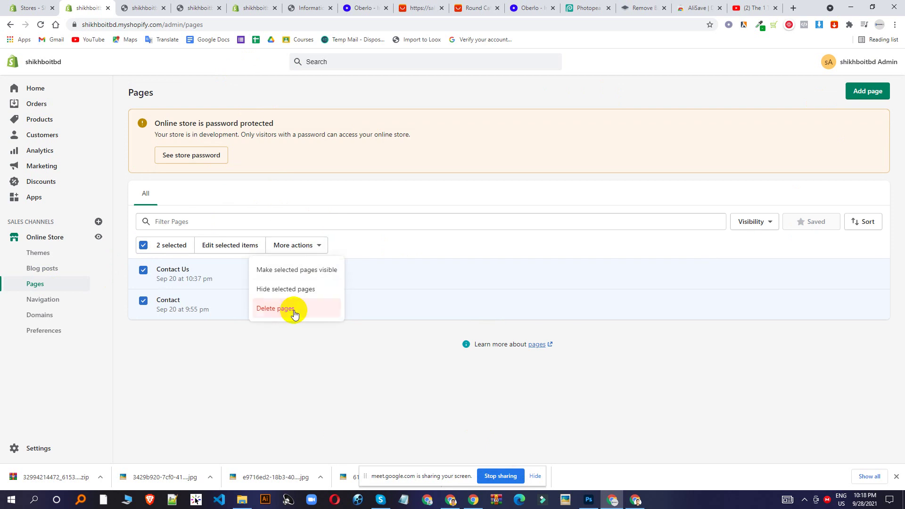
click(293, 310)
click(569, 287)
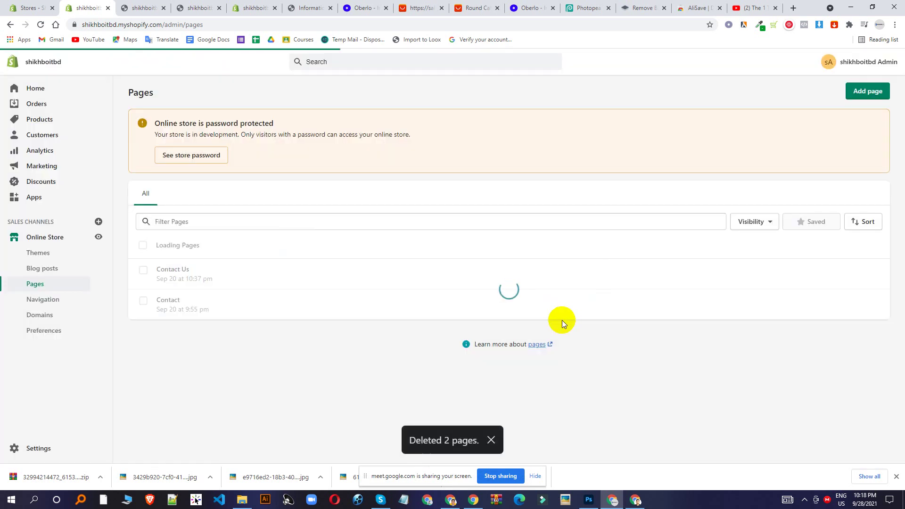
- Start a new store page titled "About Us" and place the cursor in its empty content area
click(703, 91)
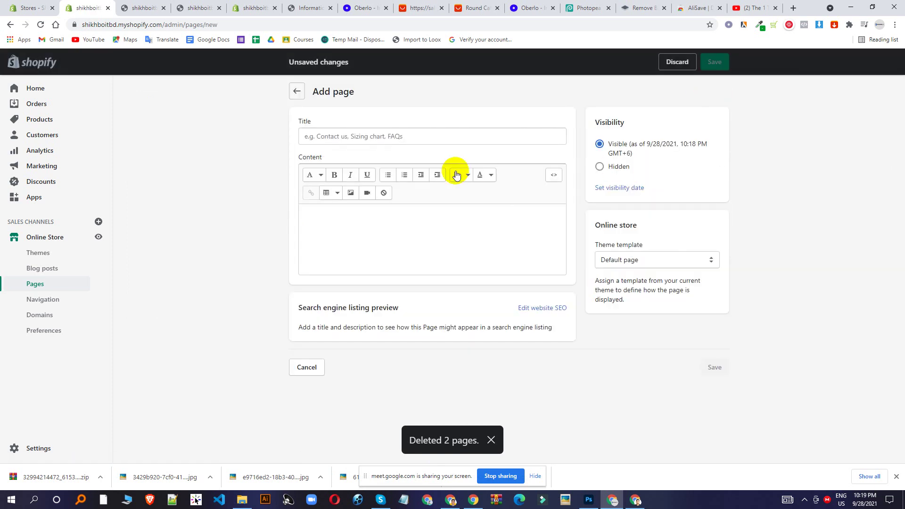
click(413, 142)
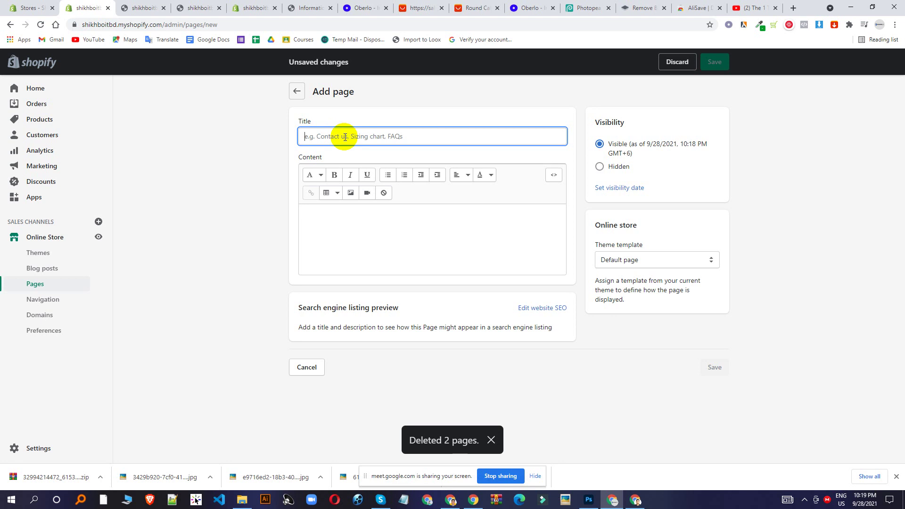
text(About Us)
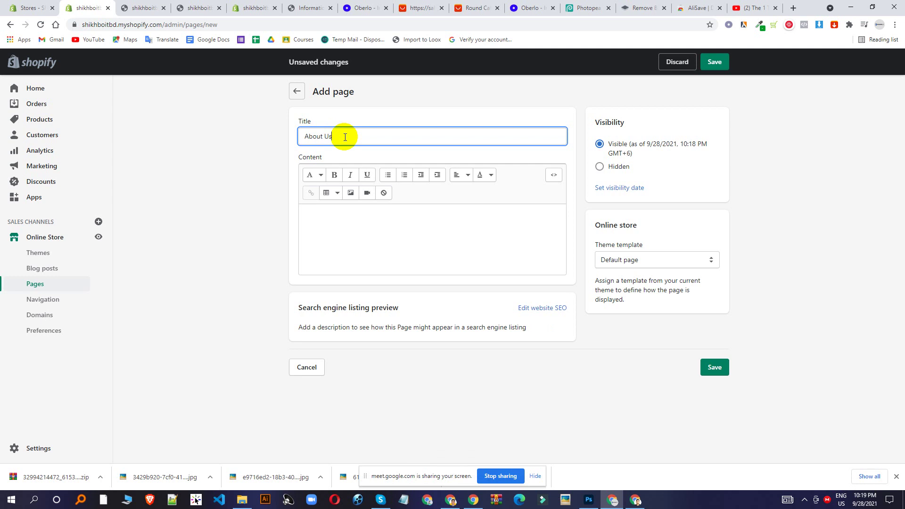
click(359, 265)
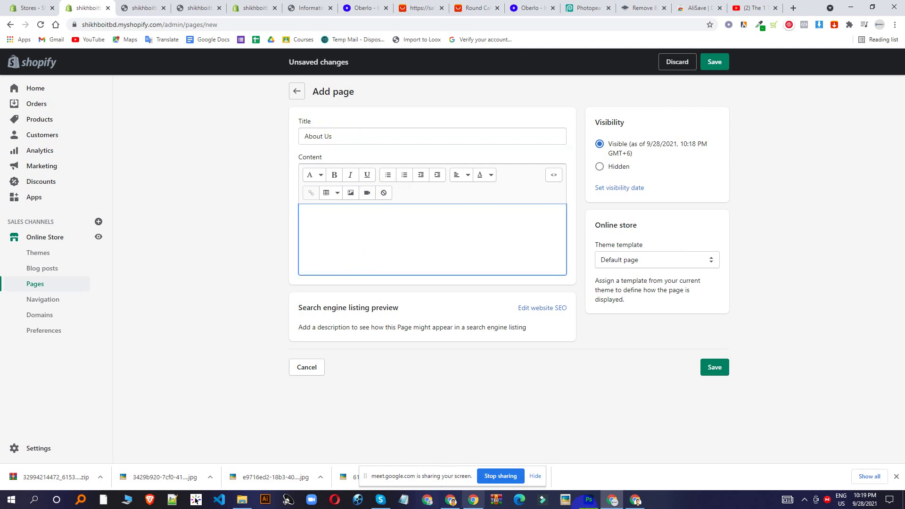
- Switch to the dailyshopovia store and open its About US page from the pages list
click(635, 502)
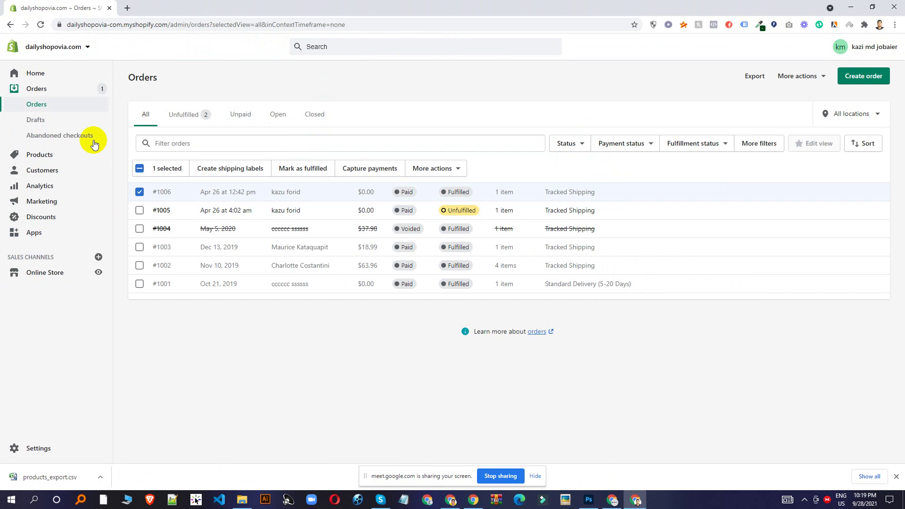
click(39, 273)
click(36, 269)
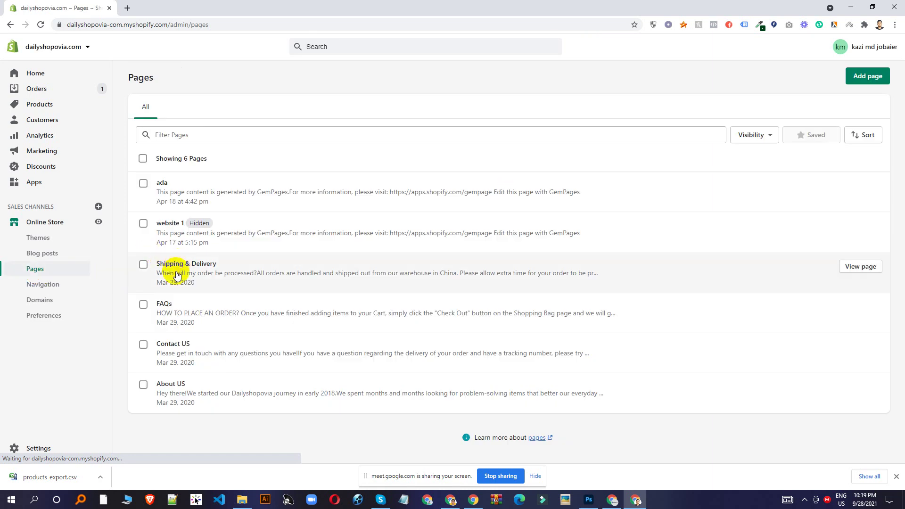
click(223, 396)
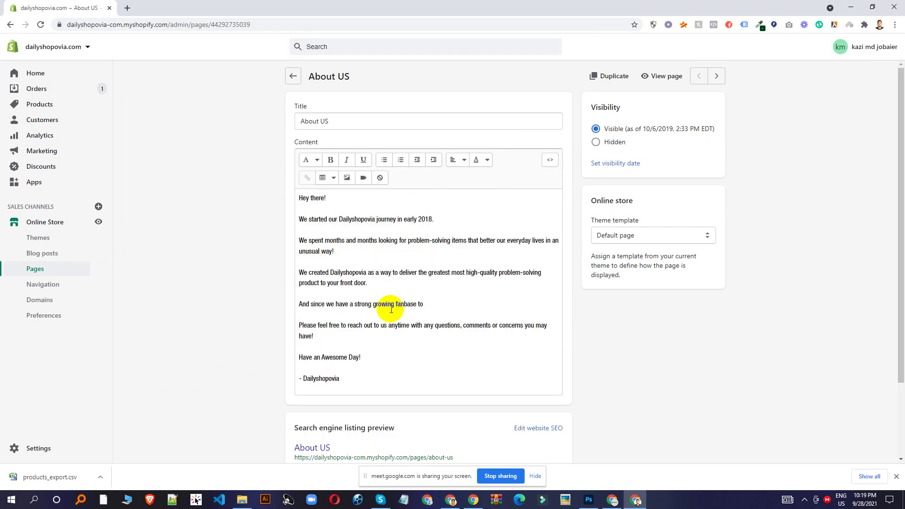
- Copy the About US text from "Hey there!" through "Have an Awesome Day!" and paste it into the shikhboitbd store's new About Us page
scroll(394, 307, down, 2)
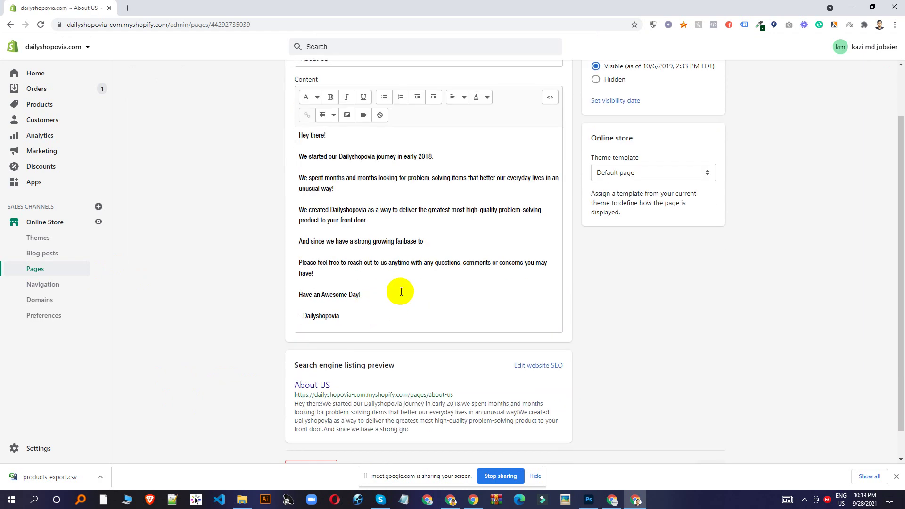
drag(401, 292, 297, 130)
right_click(340, 156)
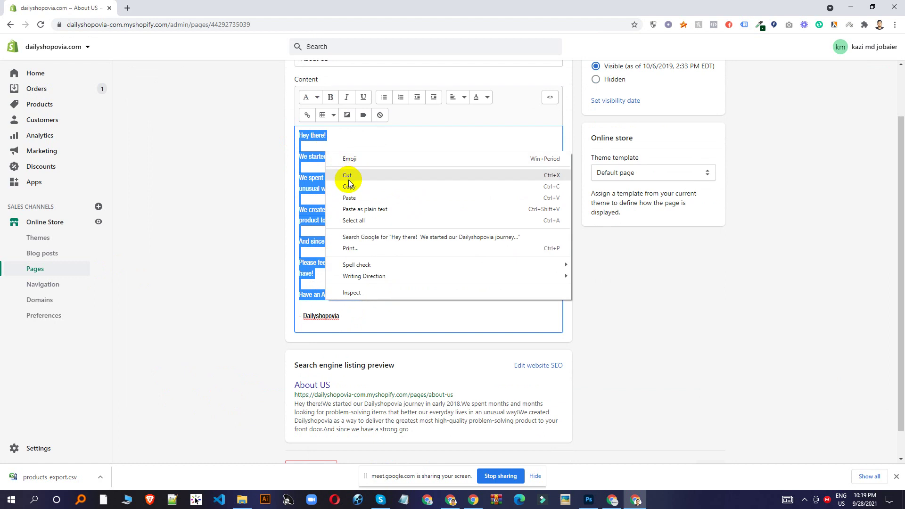
click(351, 182)
click(613, 500)
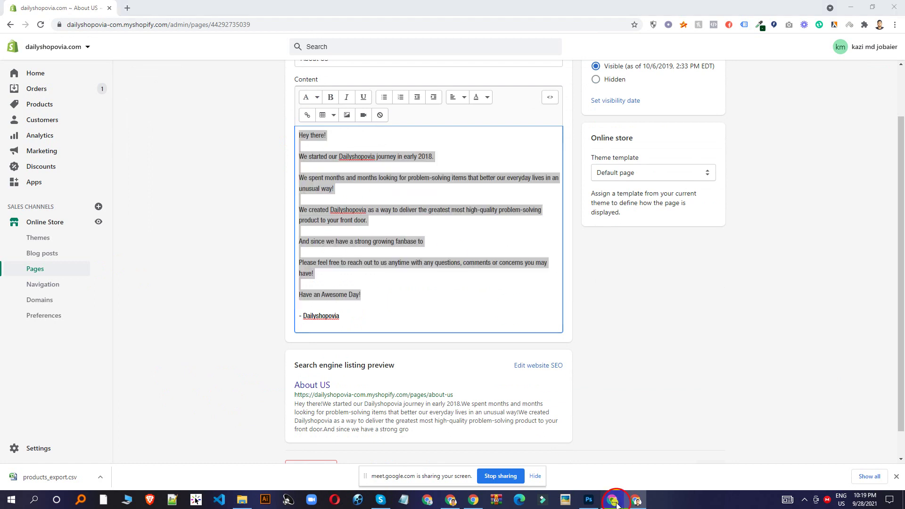
right_click(439, 236)
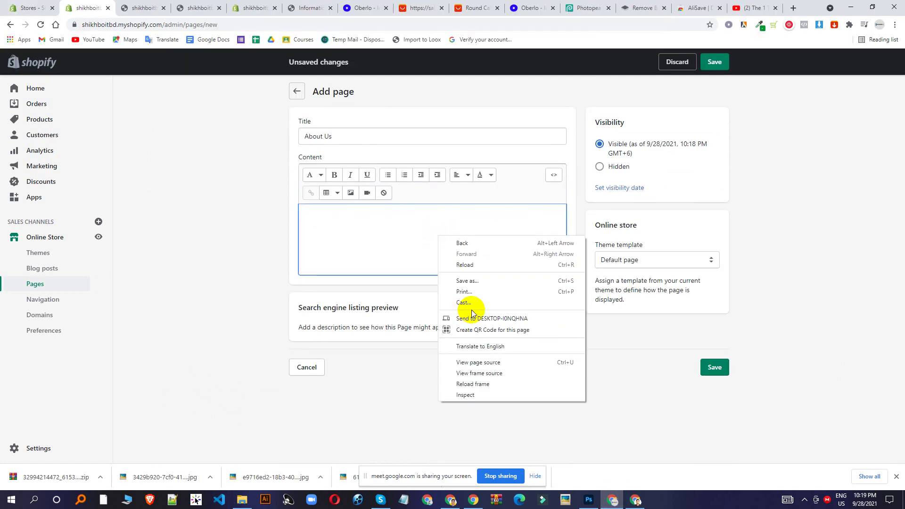
click(366, 214)
right_click(366, 214)
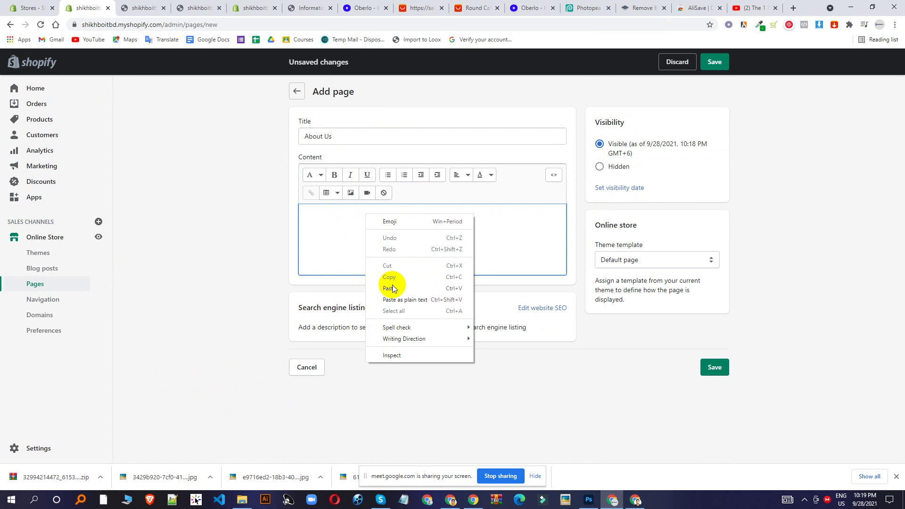
click(394, 287)
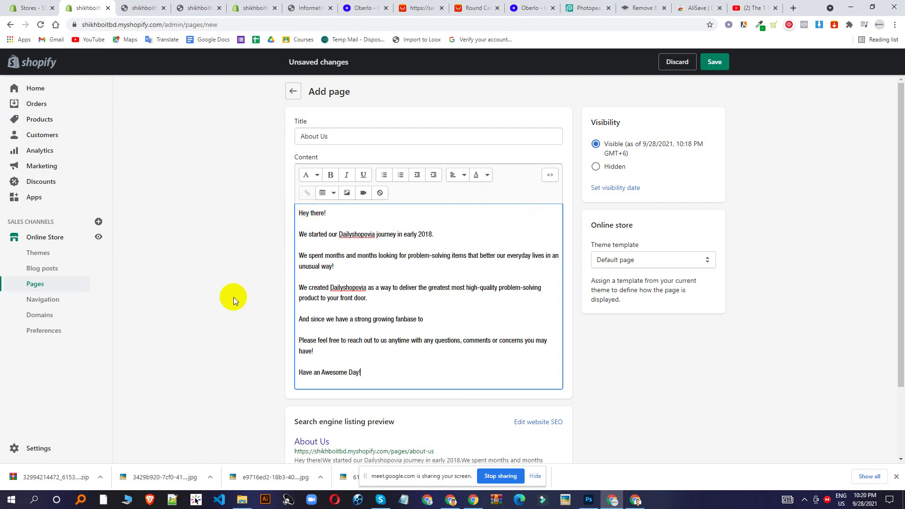
- Add an empty line at the end of the About Us content and save the page
scroll(420, 314, down, 1)
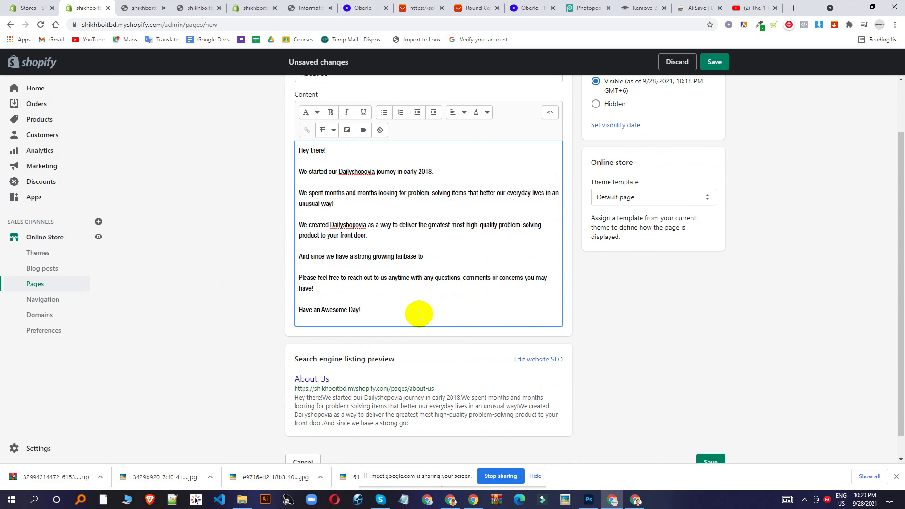
key(Return)
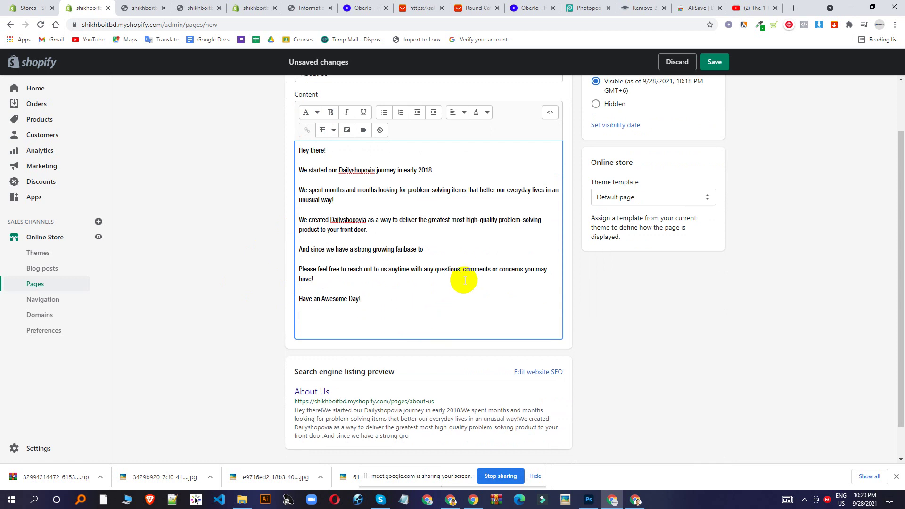
scroll(461, 264, up, 2)
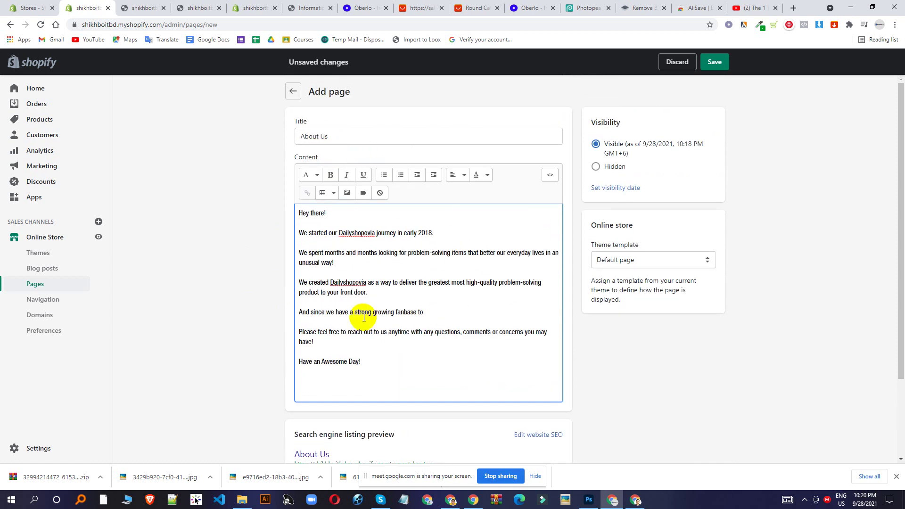
scroll(716, 426, down, 2)
click(712, 438)
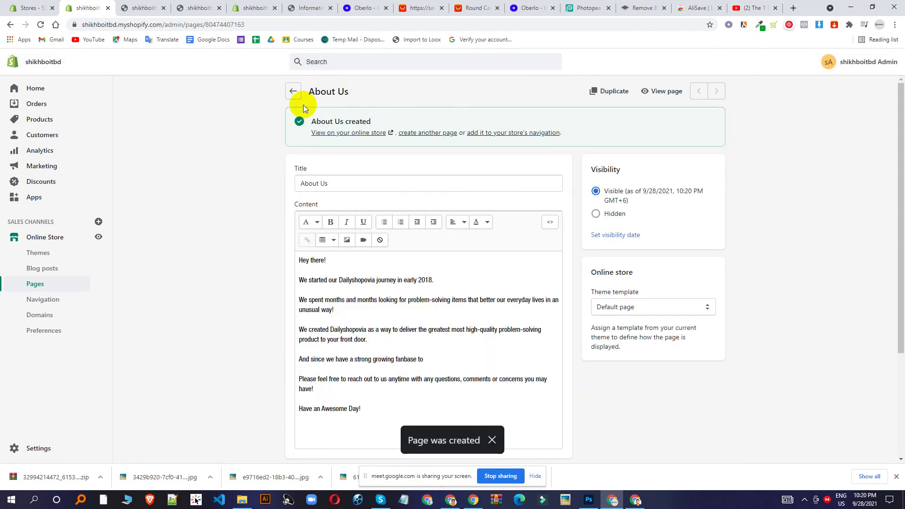
- Start another store page titled "Contact Us" and place the cursor in its empty content area
click(293, 92)
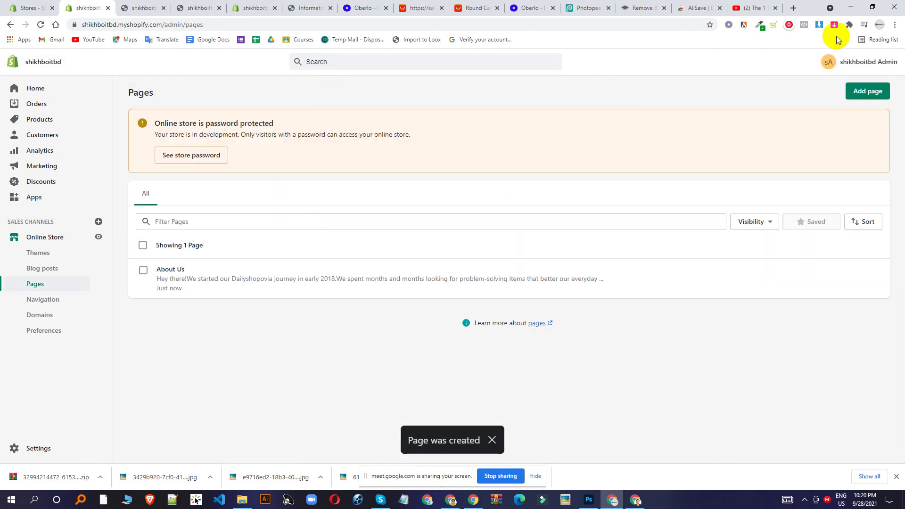
click(871, 95)
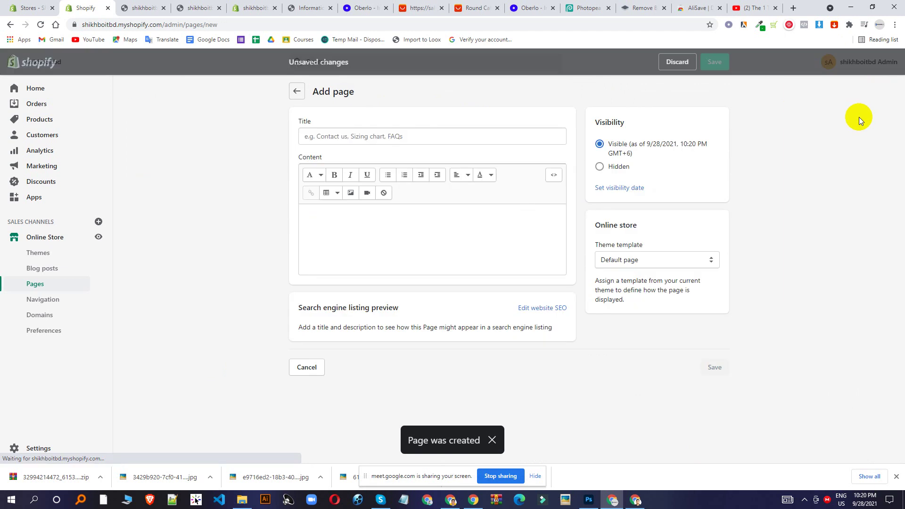
click(388, 136)
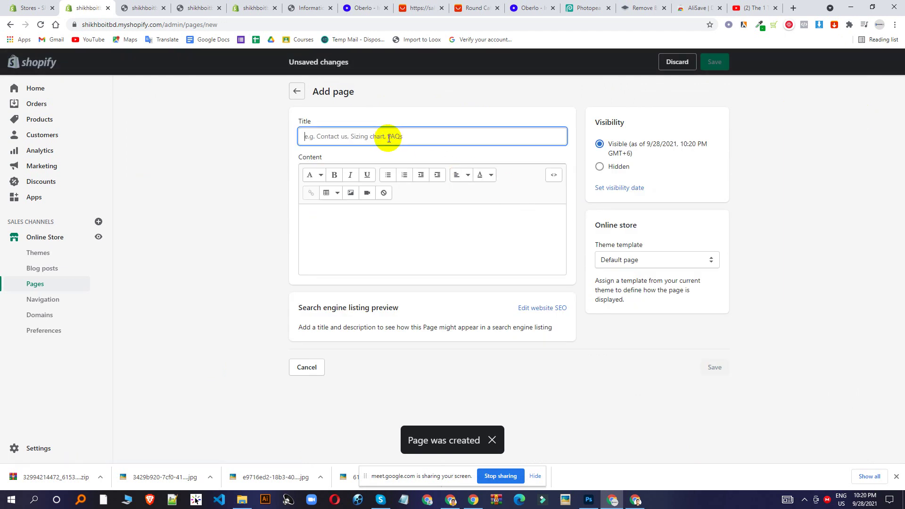
text(ConT)
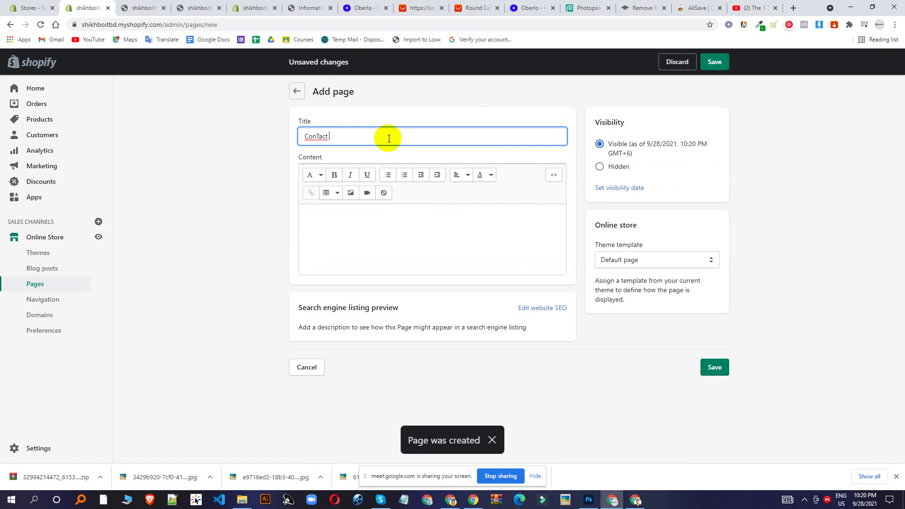
key(BackSpace)
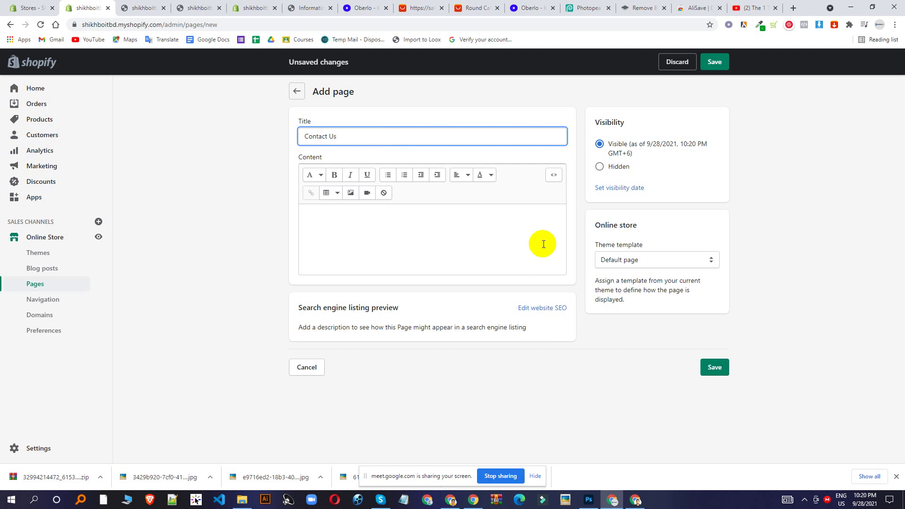
click(496, 256)
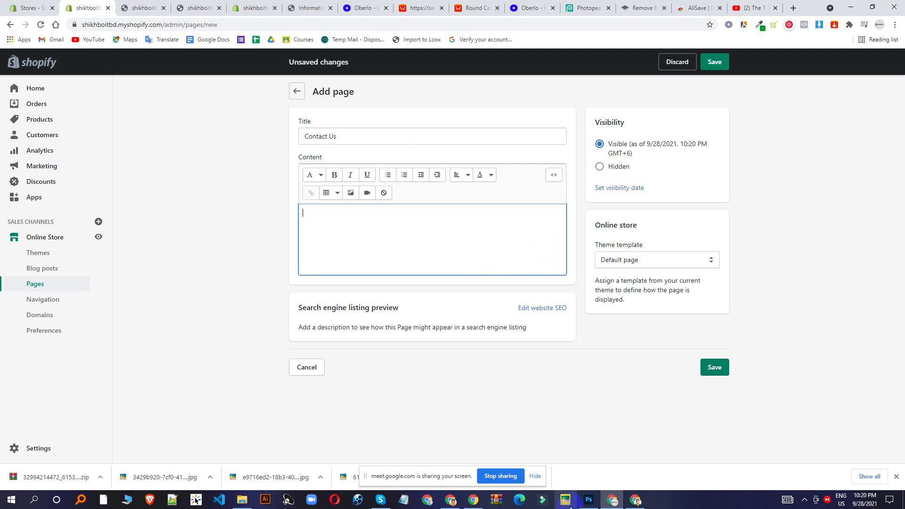
- Switch to the dailyshopovia store and open its Contact US page from the pages list
click(642, 502)
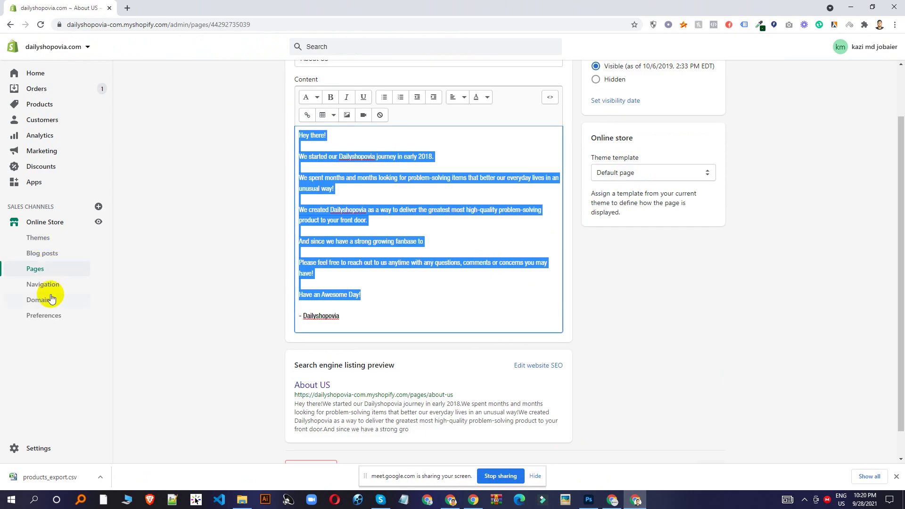
click(39, 272)
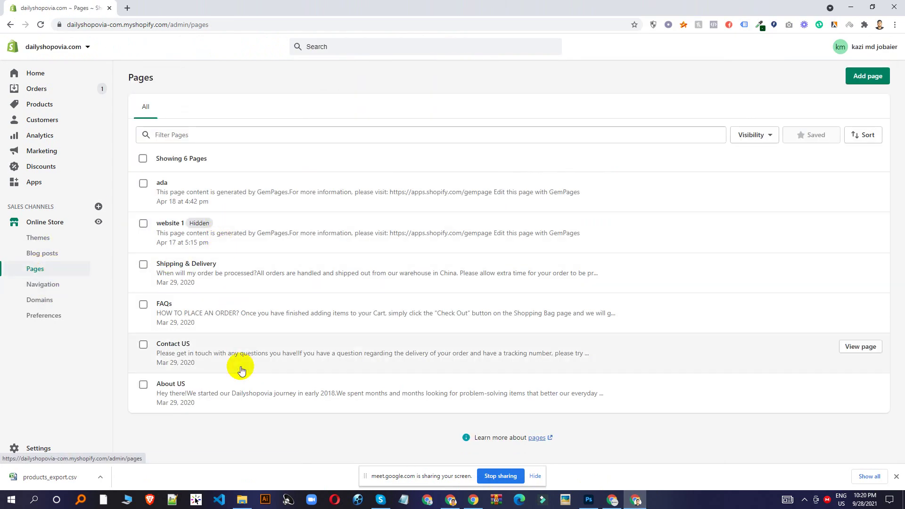
click(220, 360)
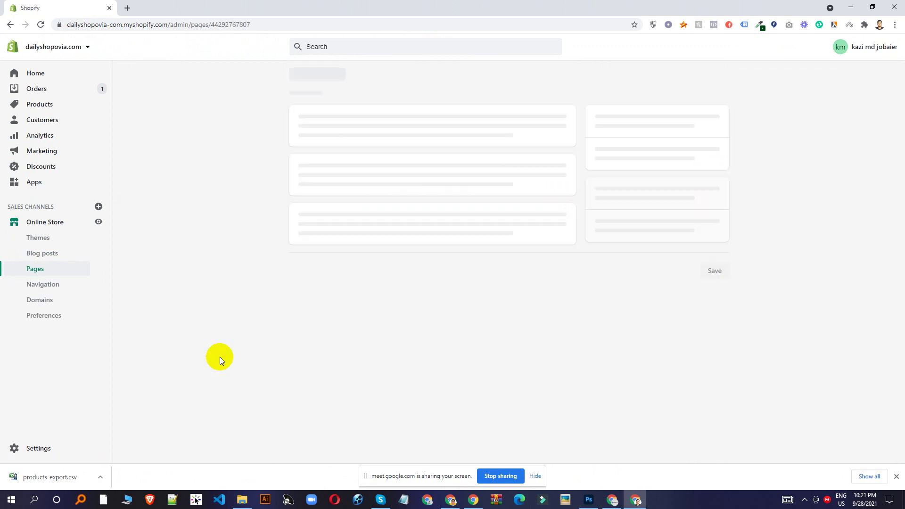
click(49, 273)
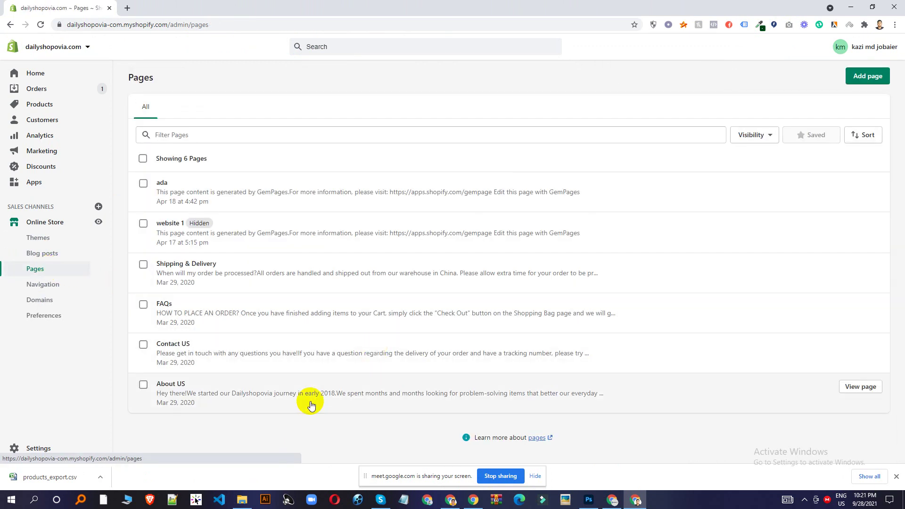
click(246, 354)
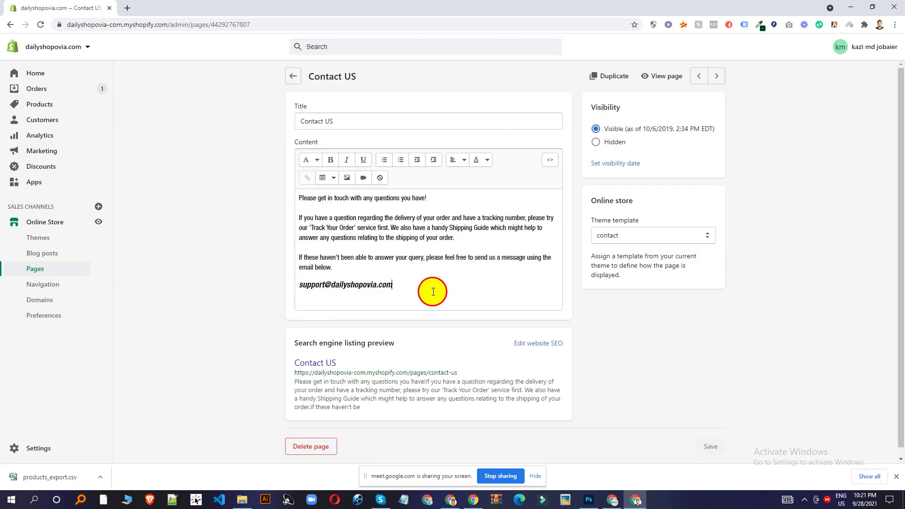
- Copy the entire Contact US text and paste it into the shikhboitbd store's new Contact Us page content
drag(431, 289, 293, 198)
right_click(334, 232)
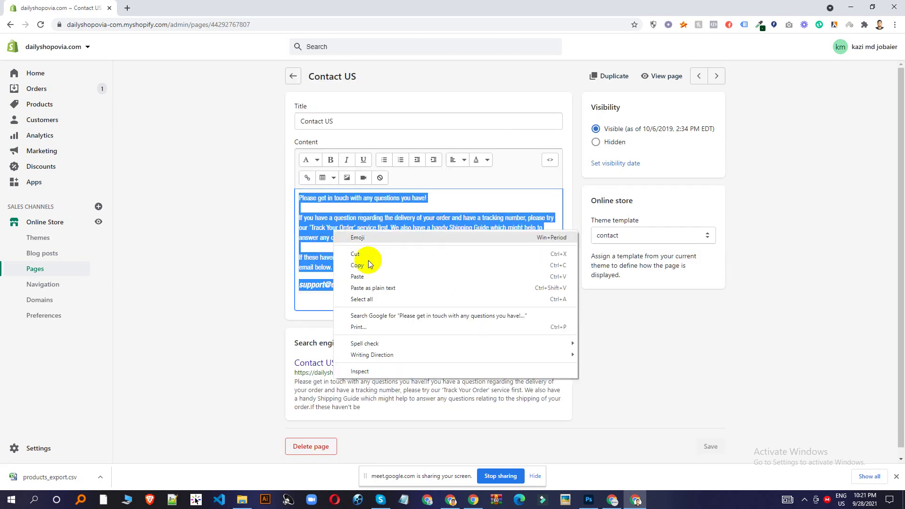
click(370, 266)
click(612, 499)
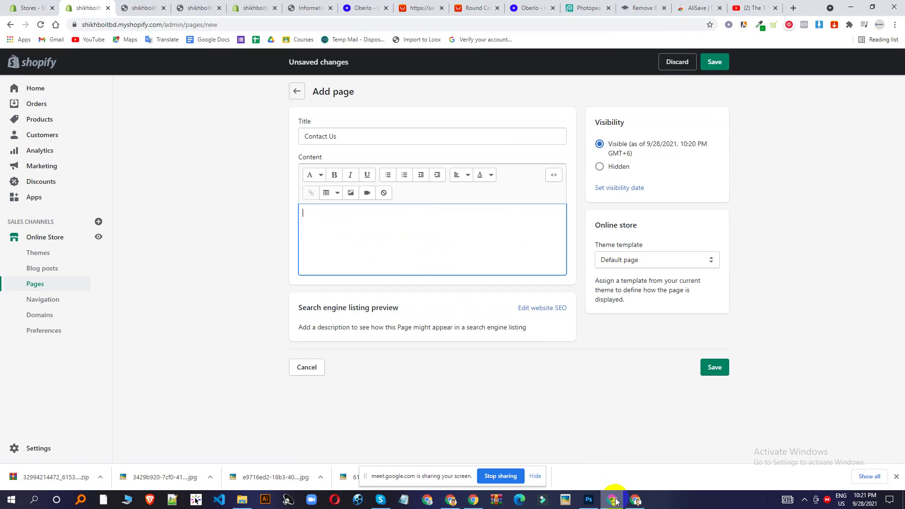
right_click(423, 239)
click(360, 232)
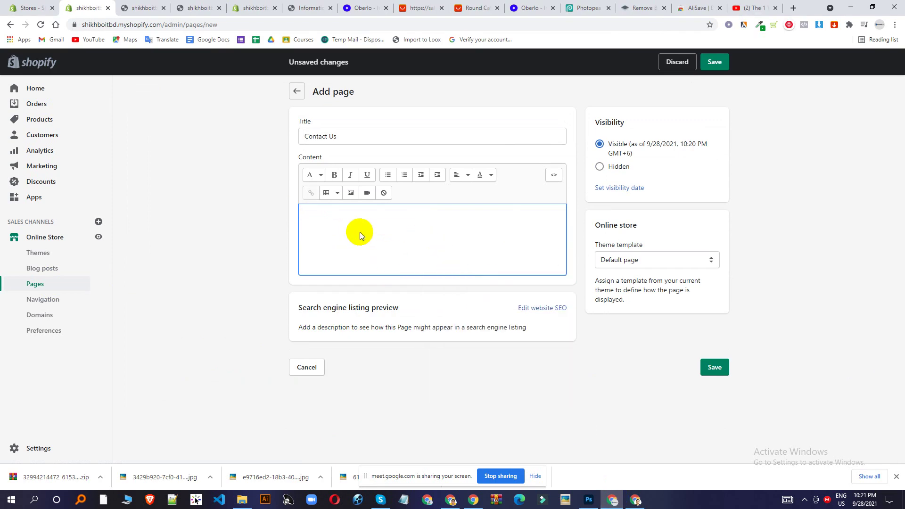
right_click(360, 232)
click(315, 230)
key(ctrl+v)
- Delete the support e-mail line and its leftover empty line from the end of the Contact Us content
drag(415, 301, 143, 304)
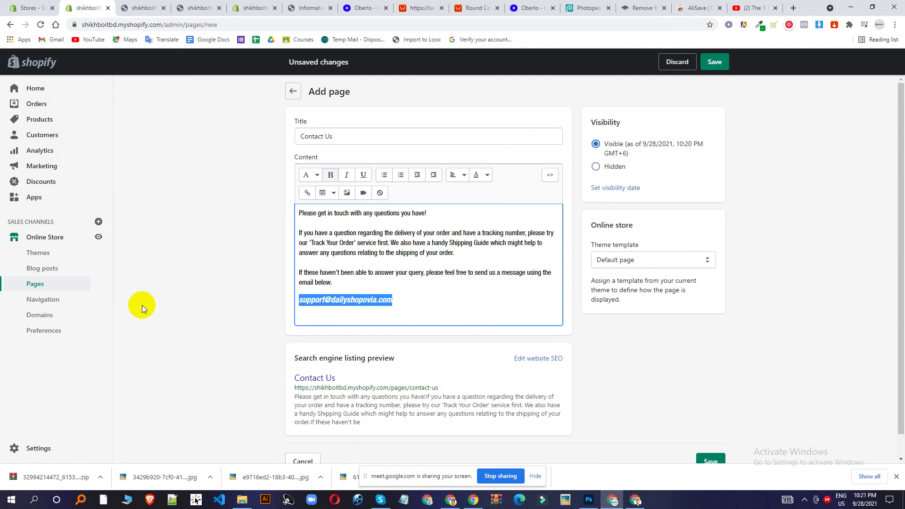
key(BackSpace)
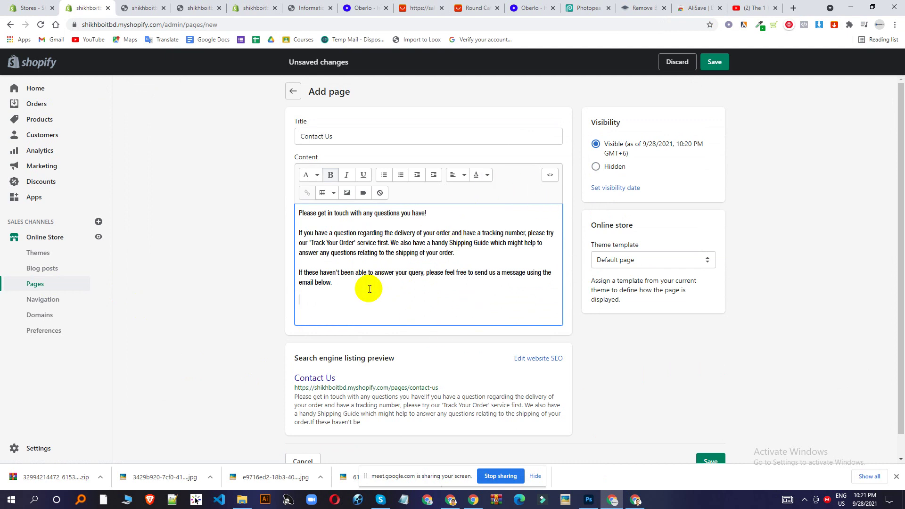
key(BackSpace)
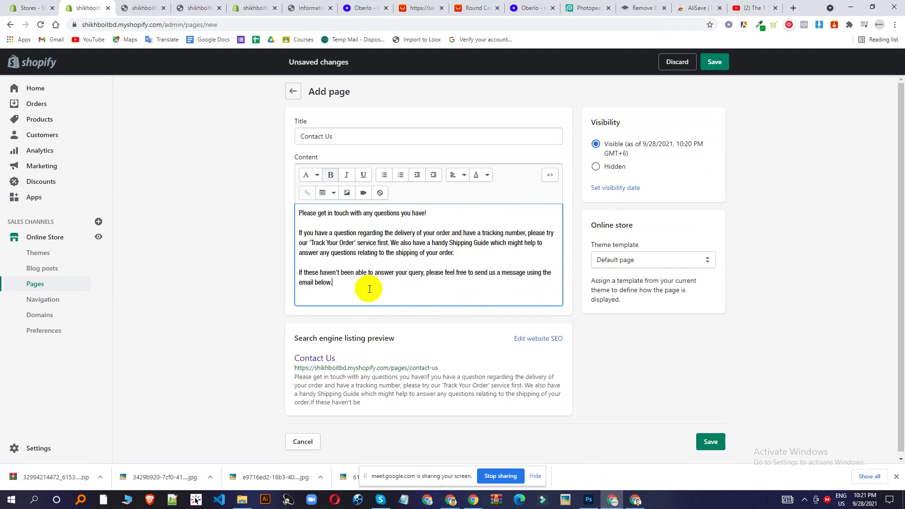
- Assign the "contact" theme template to the Contact Us page and save the page
click(658, 261)
click(650, 281)
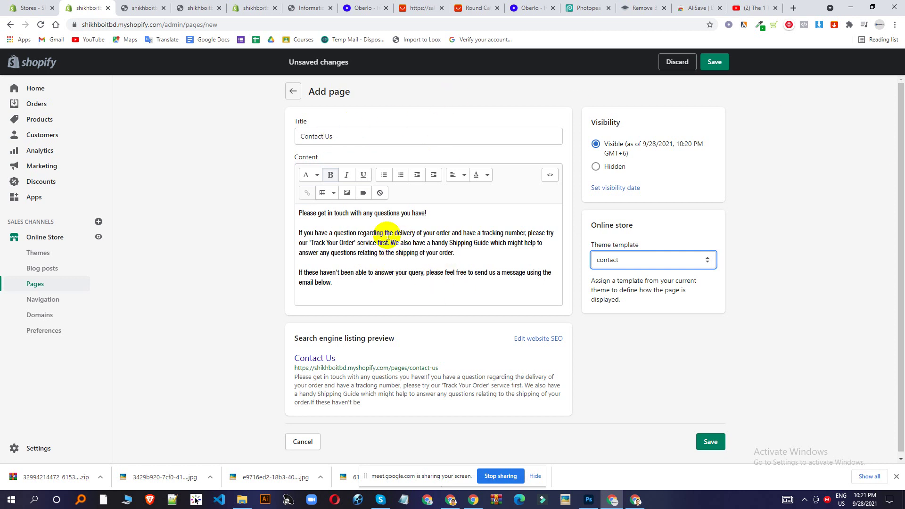
click(335, 291)
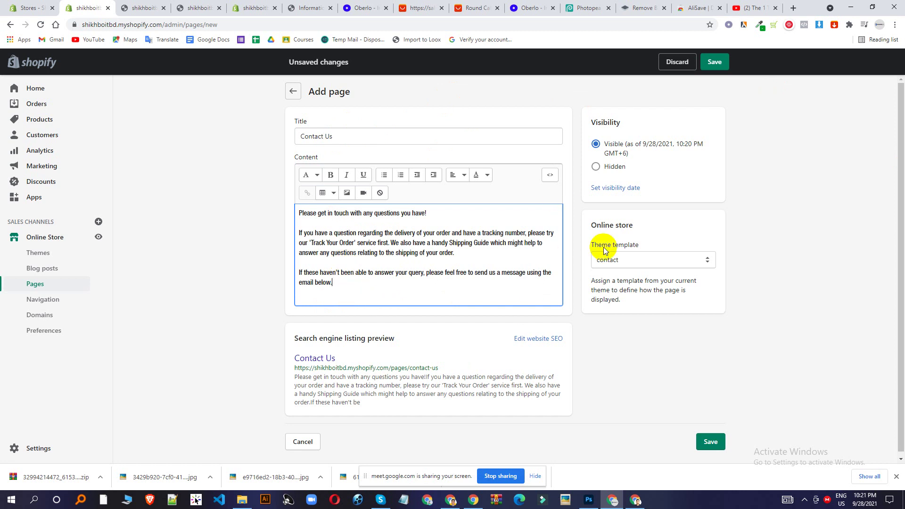
click(619, 260)
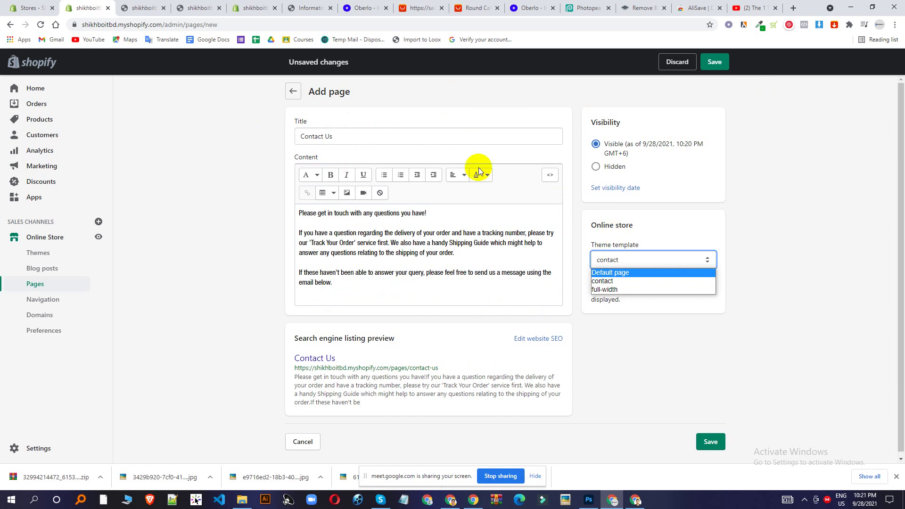
click(612, 281)
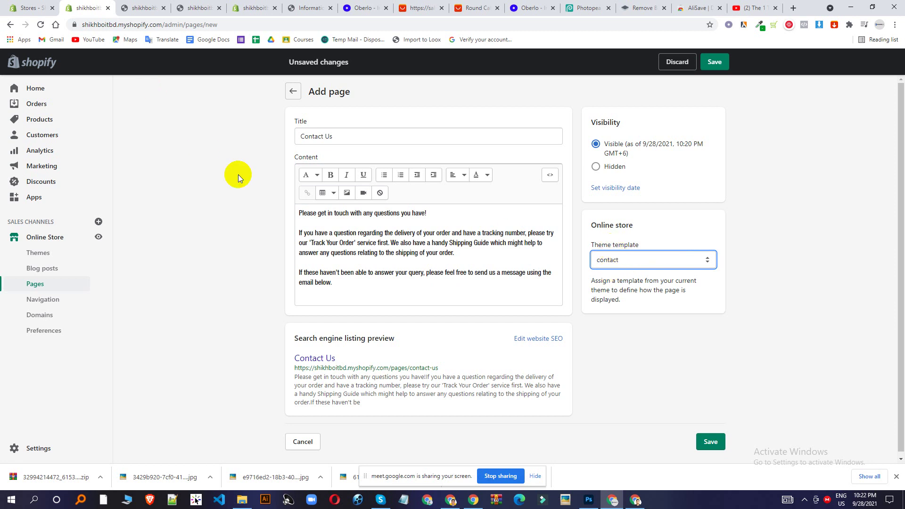
click(719, 69)
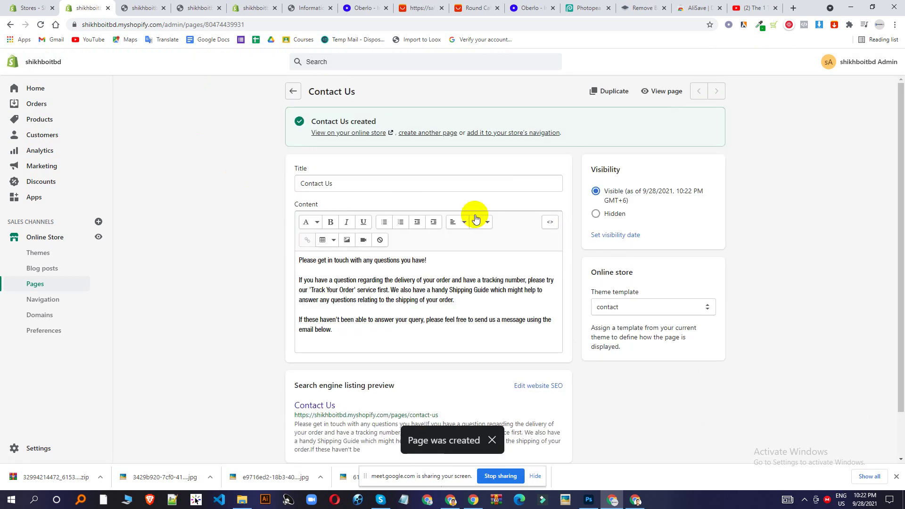
- Open the store's navigation settings and switch to the storefront home page to check its header menu
scroll(471, 214, down, 1)
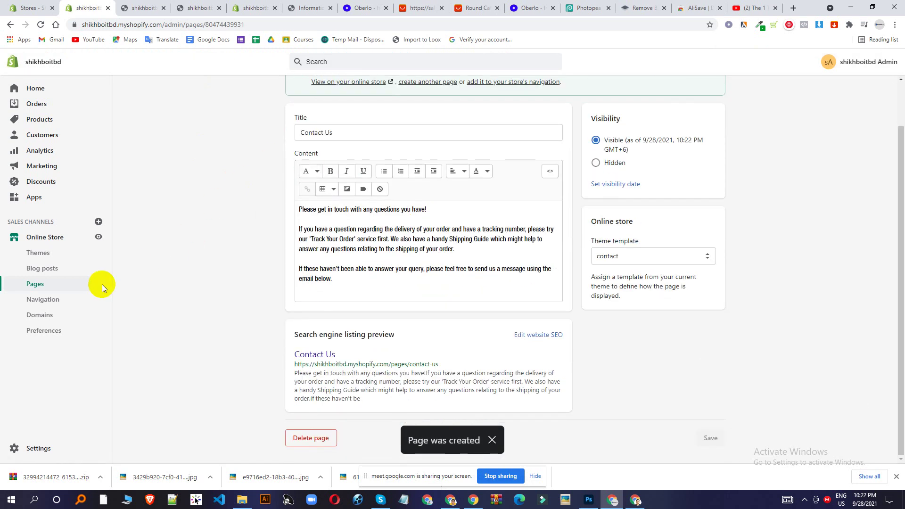
click(47, 300)
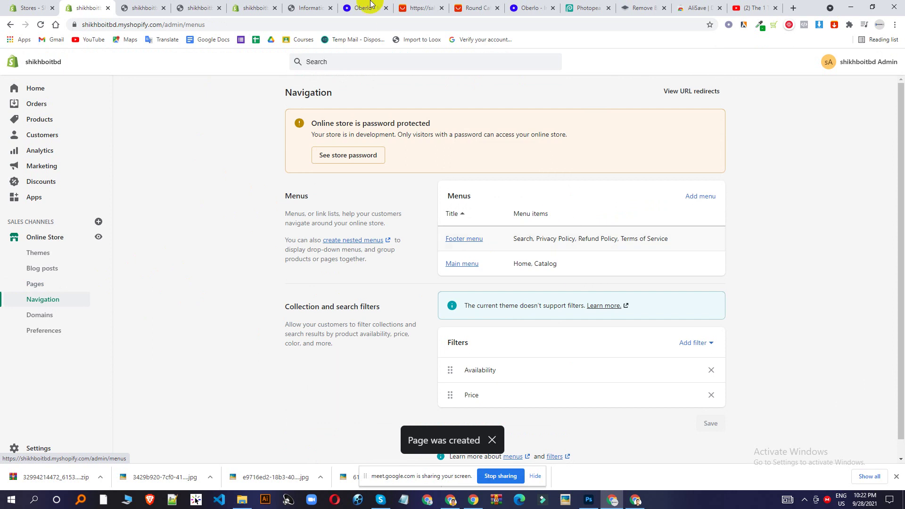
click(141, 8)
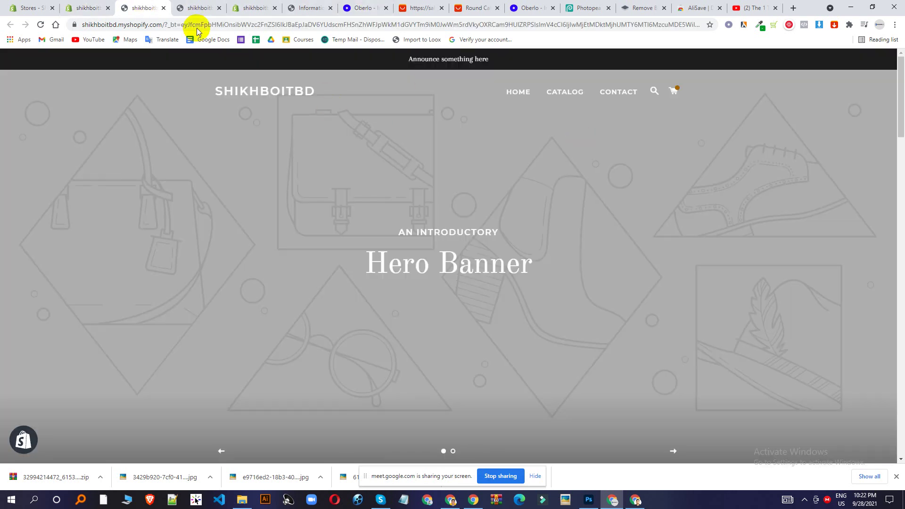
click(87, 8)
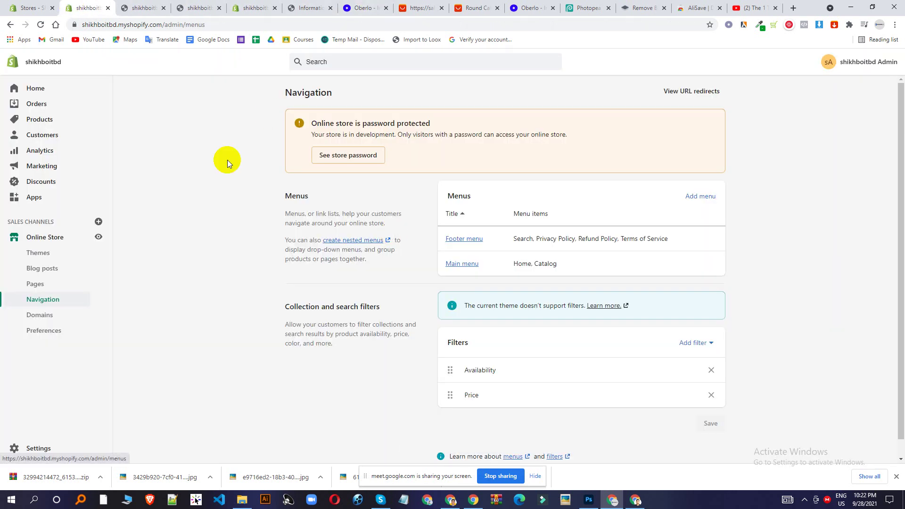
click(142, 8)
click(207, 6)
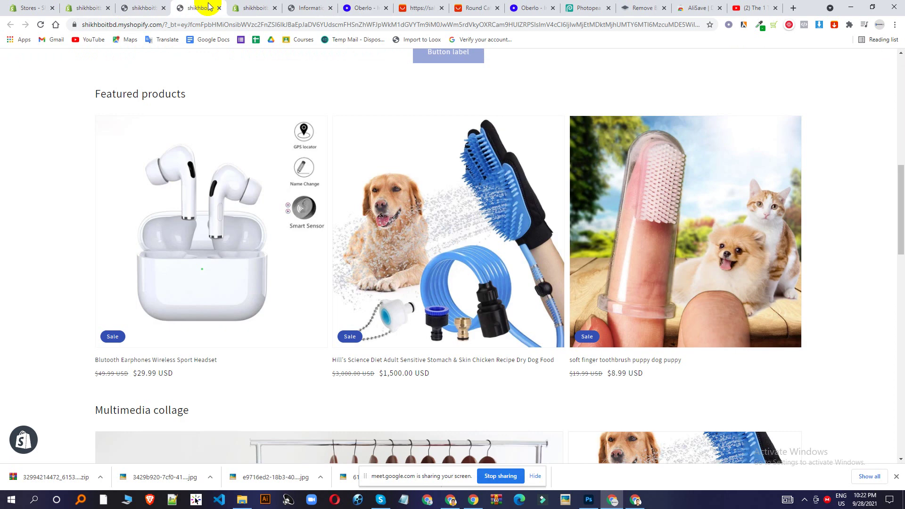
click(140, 7)
- Return to the store's navigation settings, add the Dog collection to the Main menu and nest it under Catalog
click(92, 5)
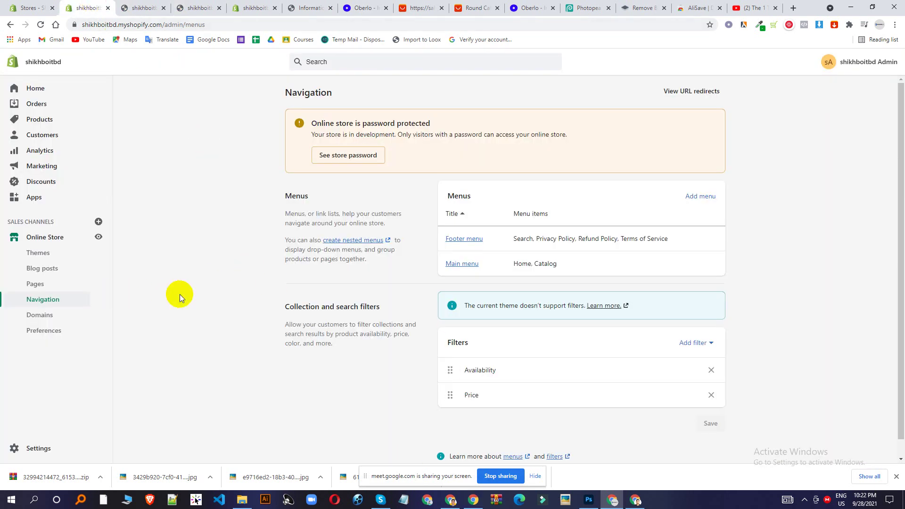
click(463, 266)
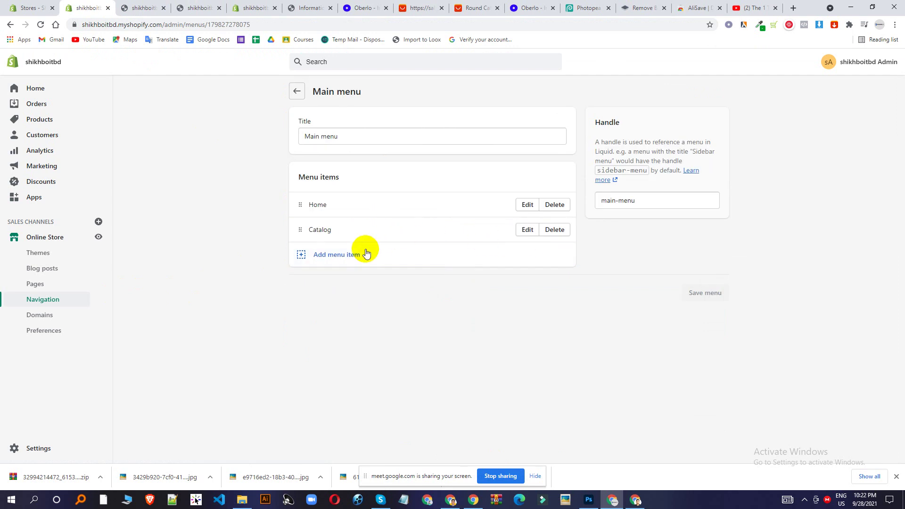
click(352, 255)
click(789, 166)
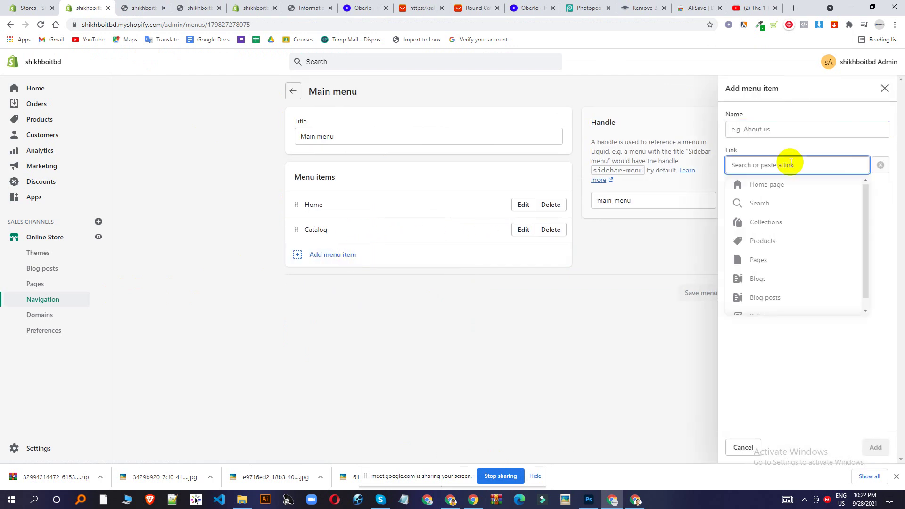
click(772, 229)
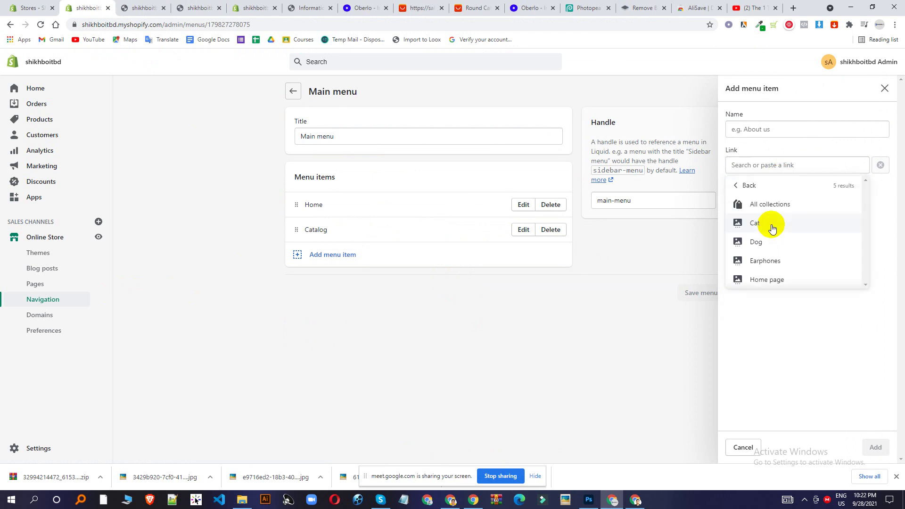
click(771, 241)
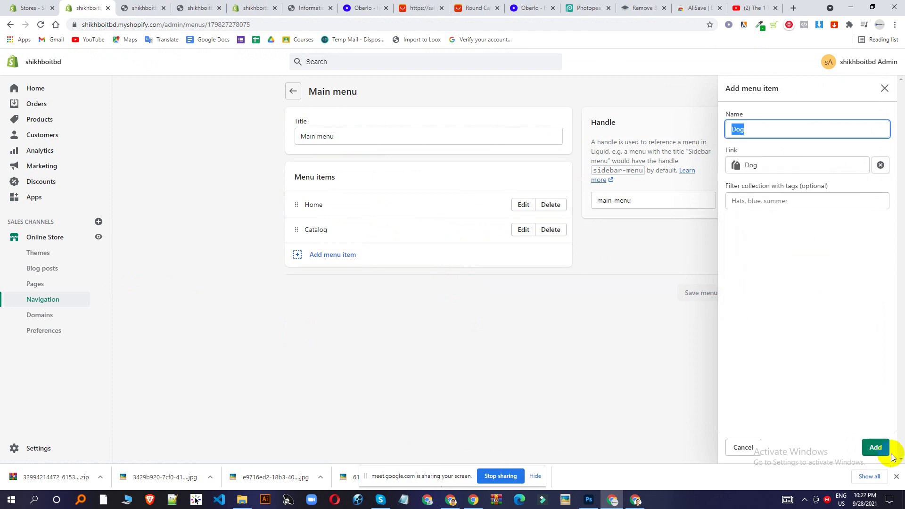
click(875, 447)
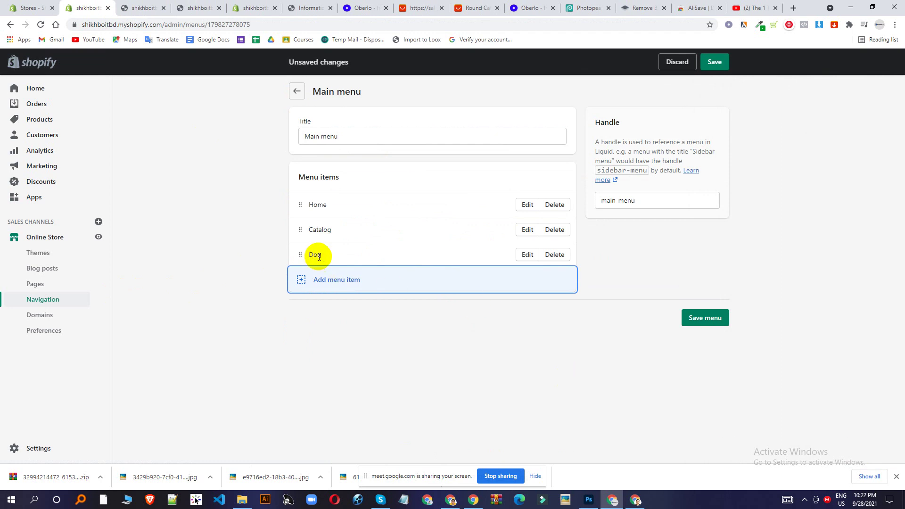
drag(300, 255, 327, 259)
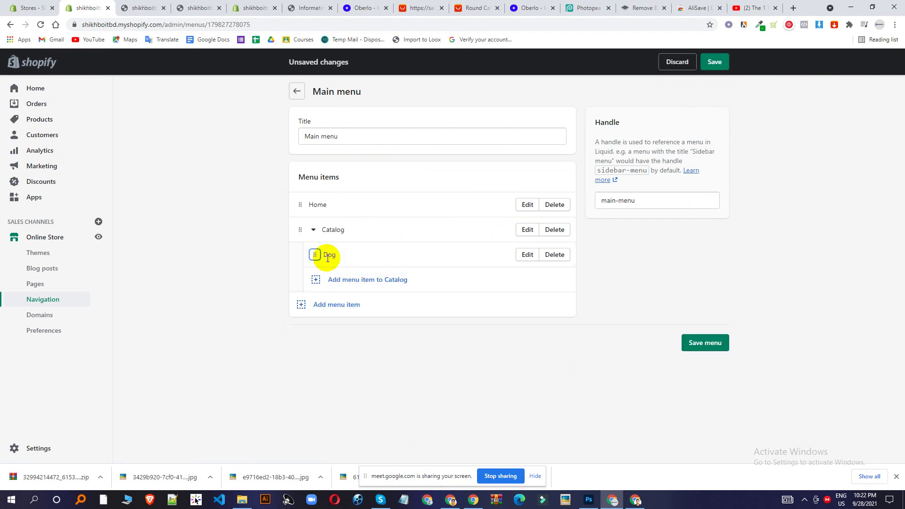
- Add a top-level menu item to the Main menu that links to the About Us page
click(327, 307)
click(762, 164)
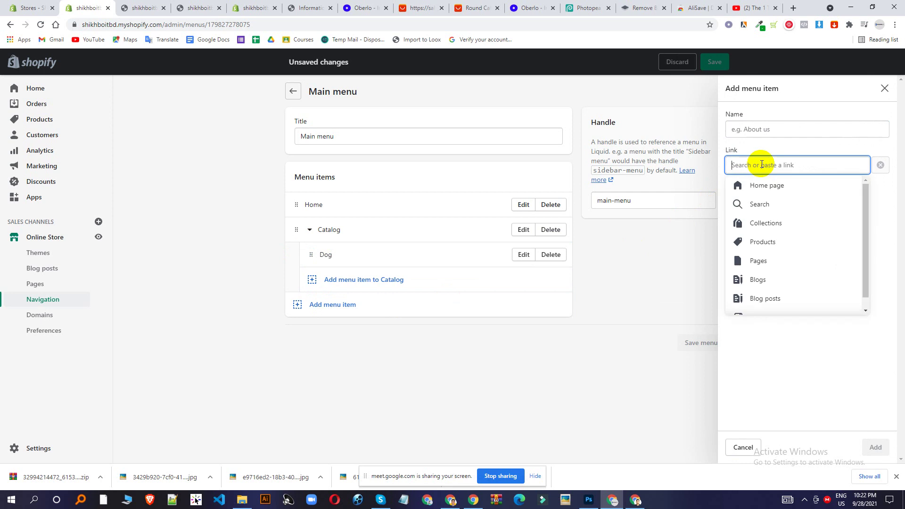
click(756, 258)
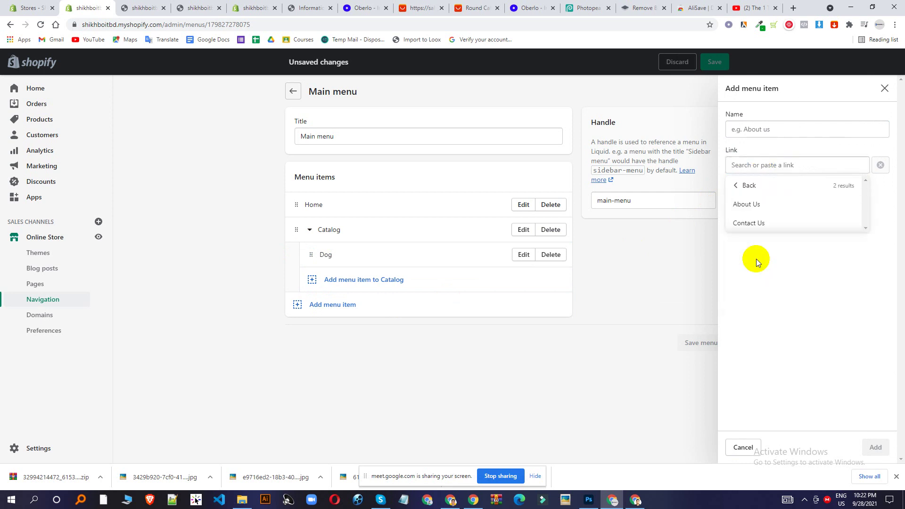
click(753, 205)
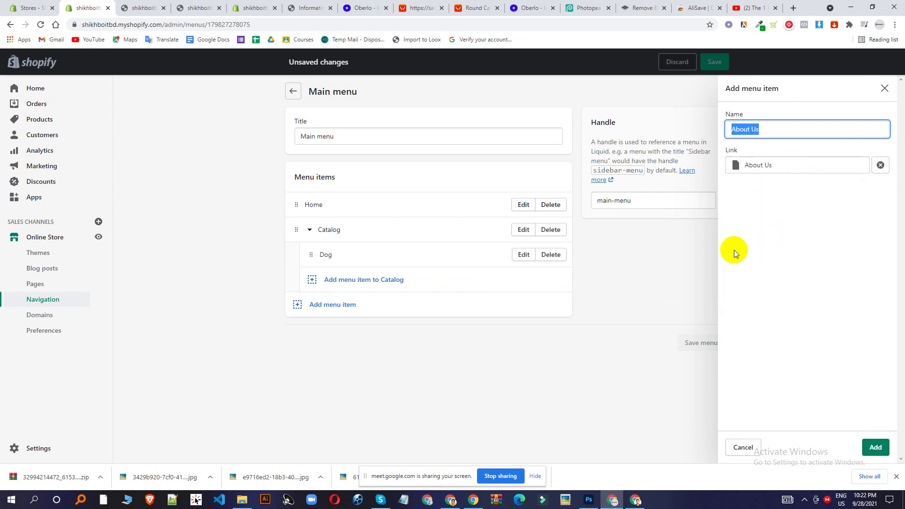
click(876, 447)
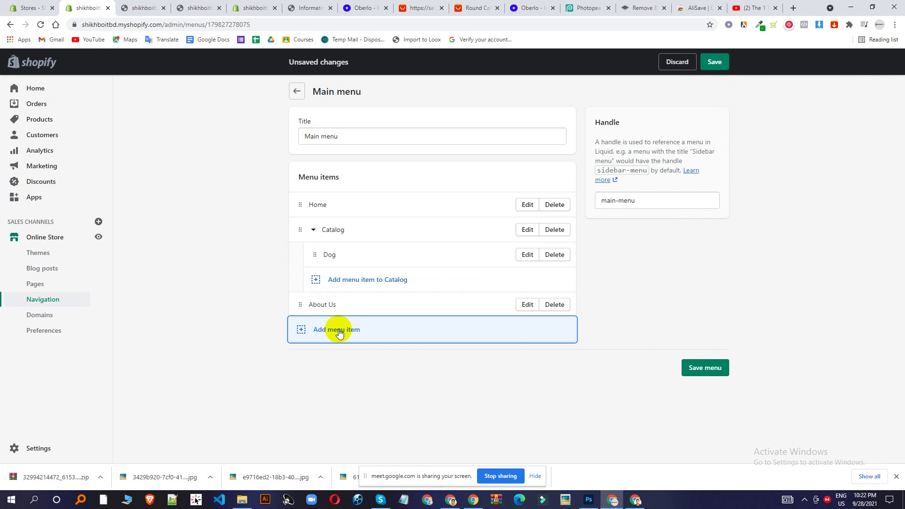
- Add a top-level item linking to the Contact Us page and save the Main menu
click(338, 330)
click(745, 174)
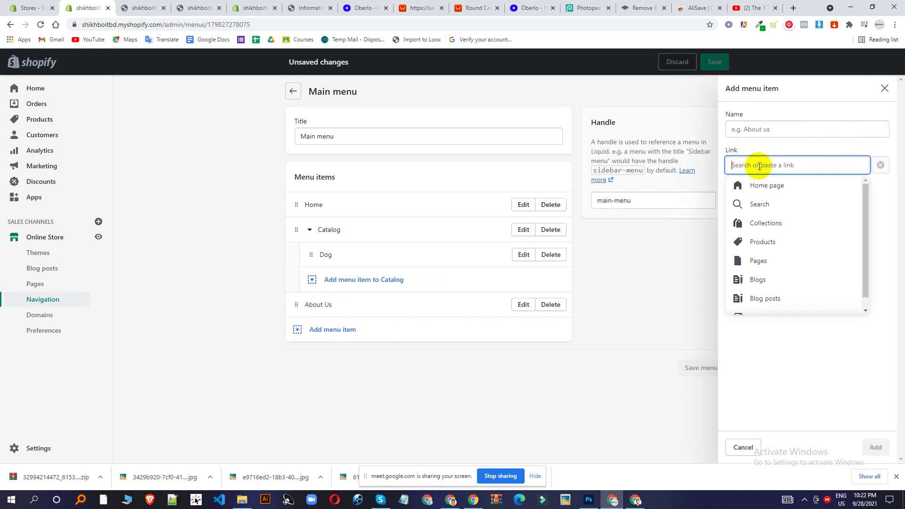
click(753, 257)
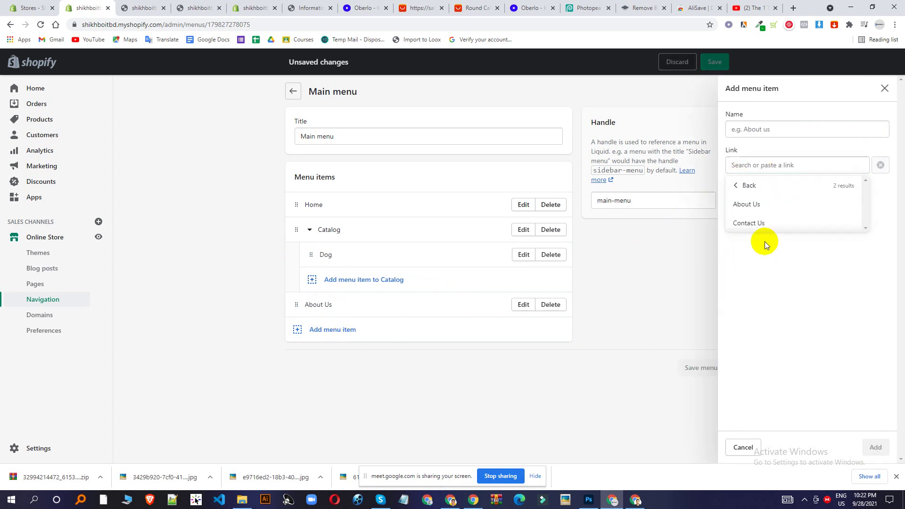
click(764, 223)
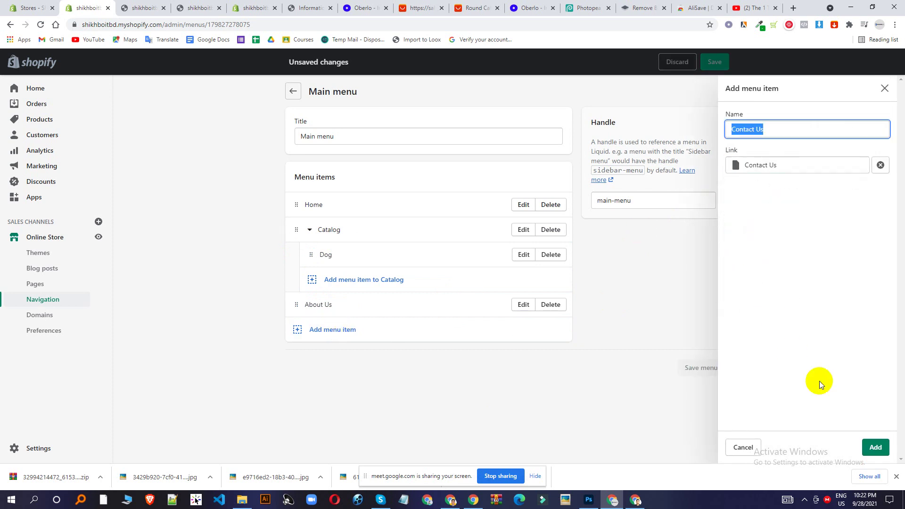
click(875, 448)
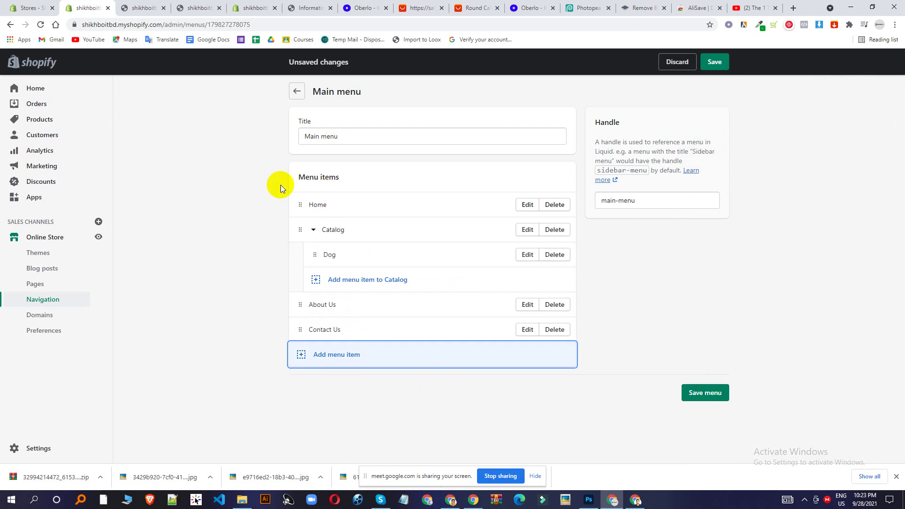
click(692, 392)
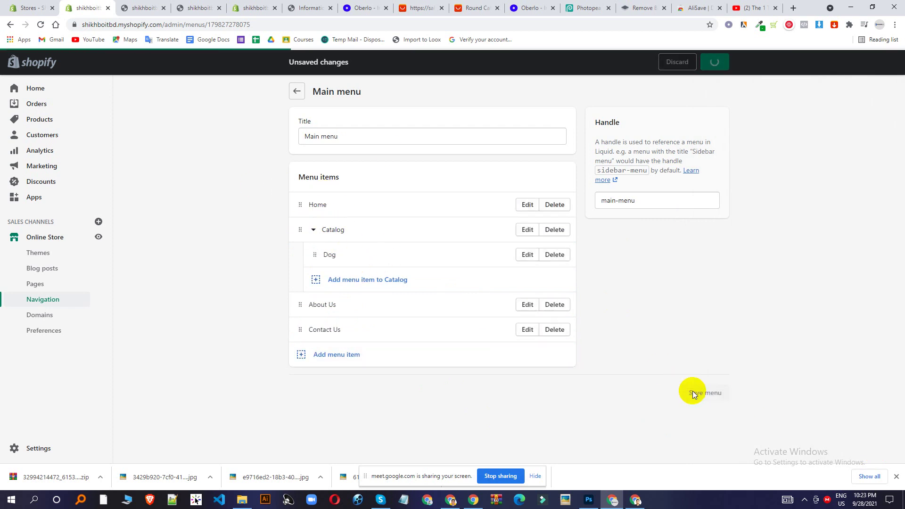
- Reload the storefront home page and open the Dog collection from the header's Catalog submenu
click(125, 8)
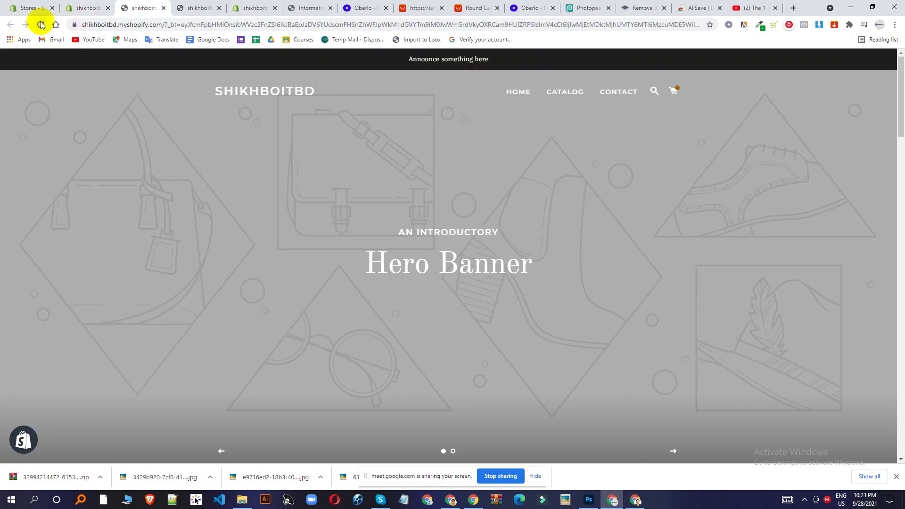
click(41, 25)
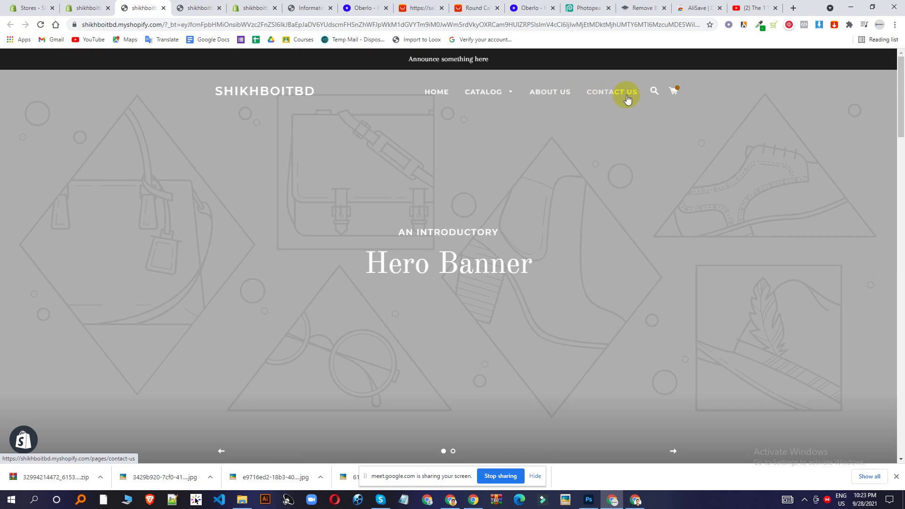
click(478, 101)
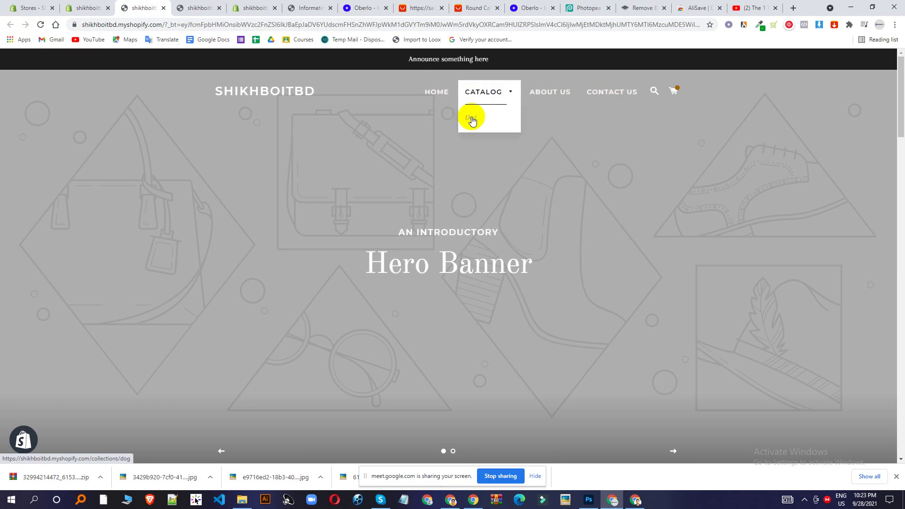
click(472, 119)
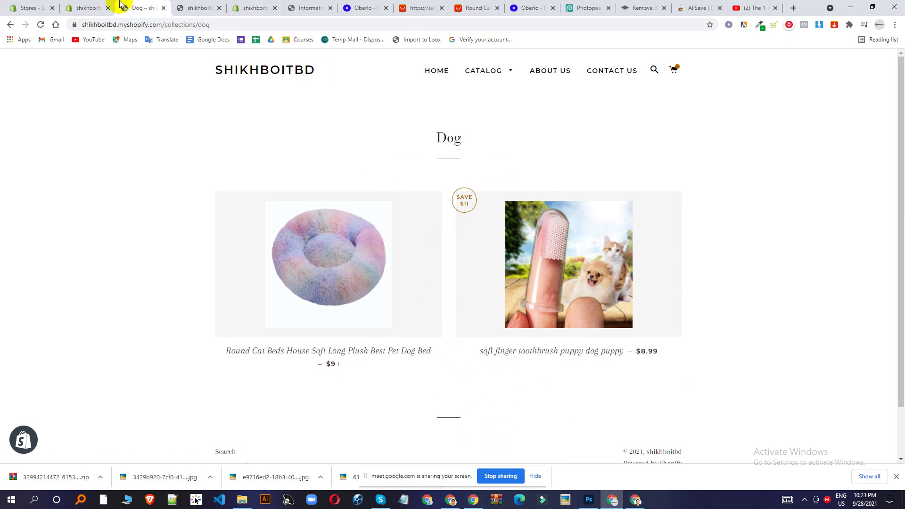
- Back in the Main menu settings, add the Cat collection as a submenu item of Catalog
click(89, 8)
click(341, 272)
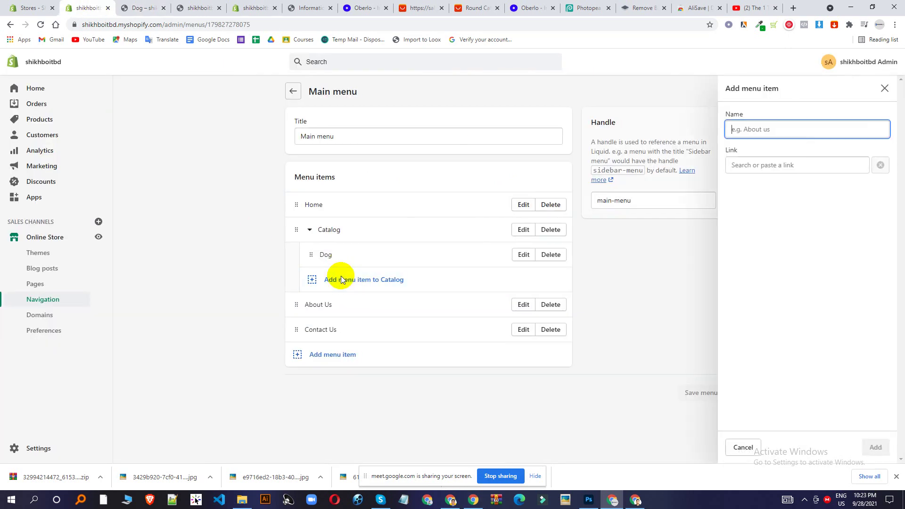
click(755, 163)
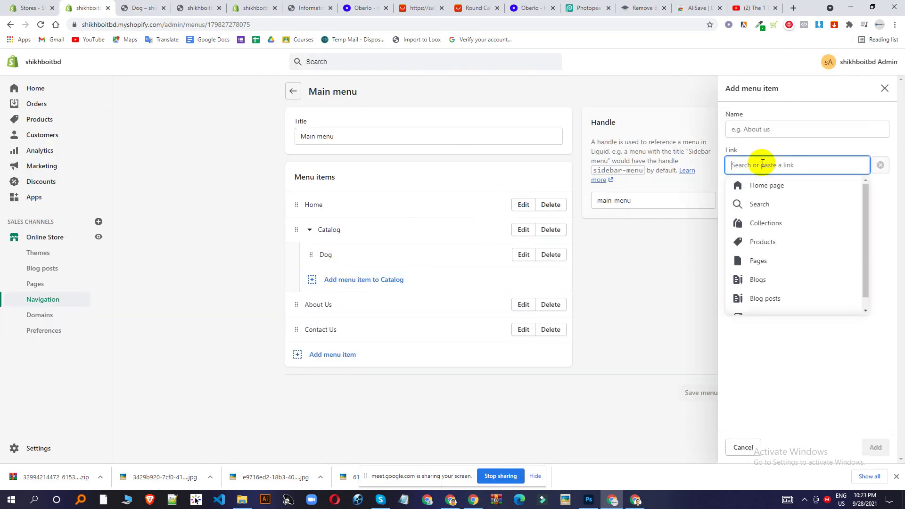
click(770, 223)
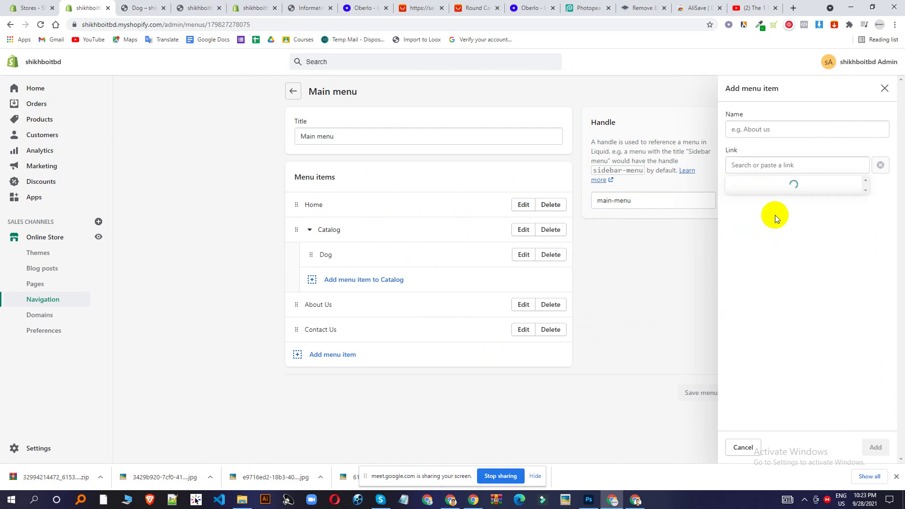
click(760, 223)
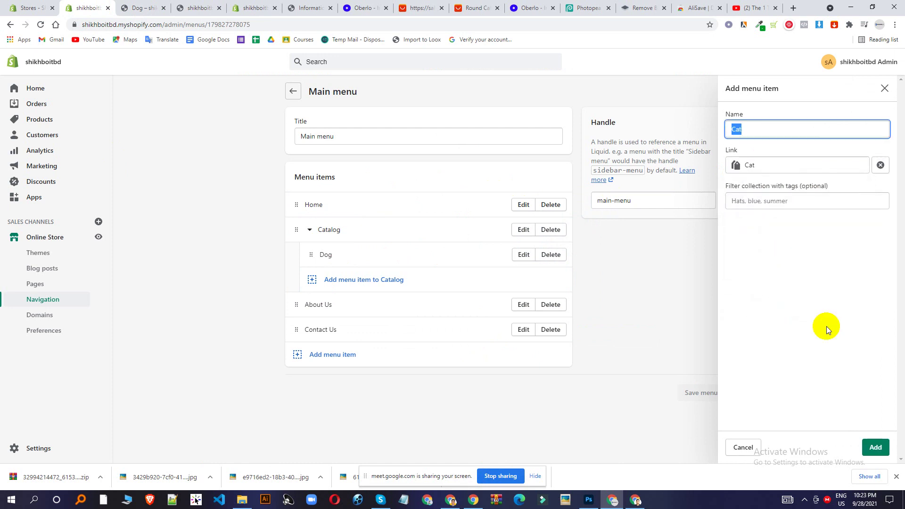
click(875, 446)
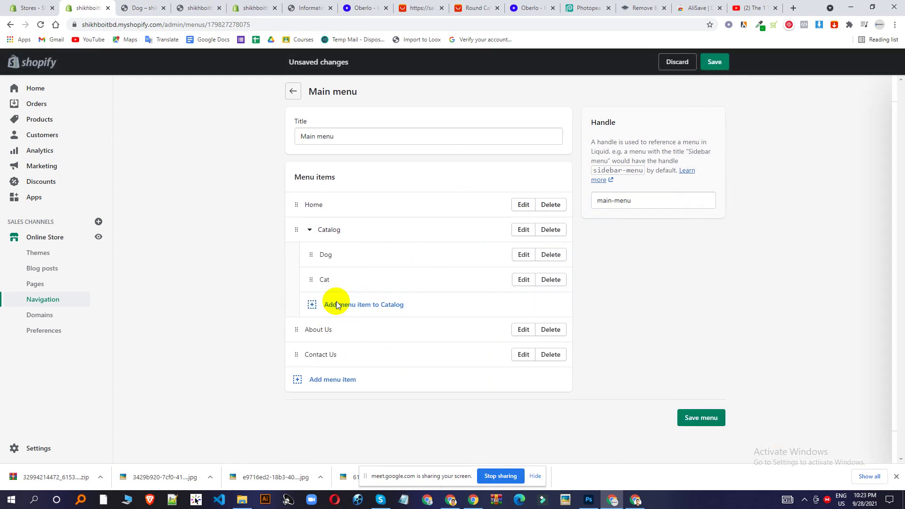
- Add the Earphones collection as a submenu item of Catalog and save the Main menu
click(335, 305)
click(784, 171)
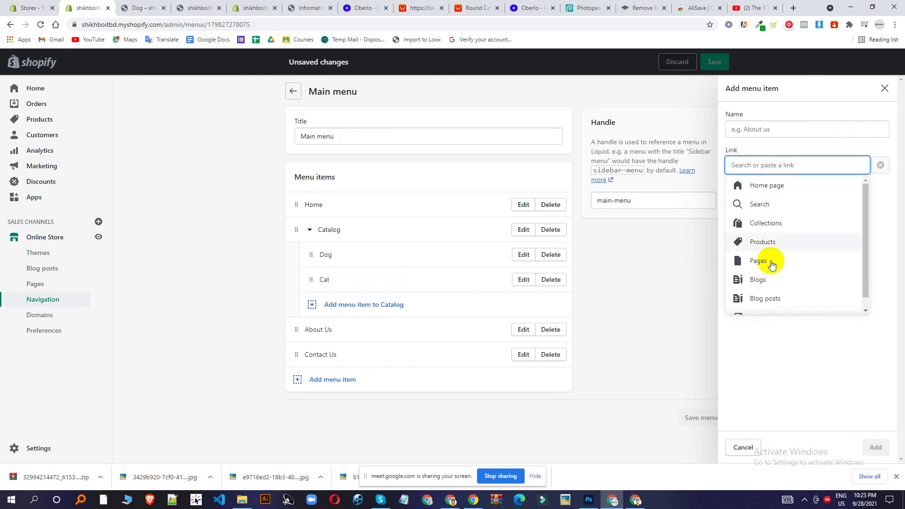
click(760, 220)
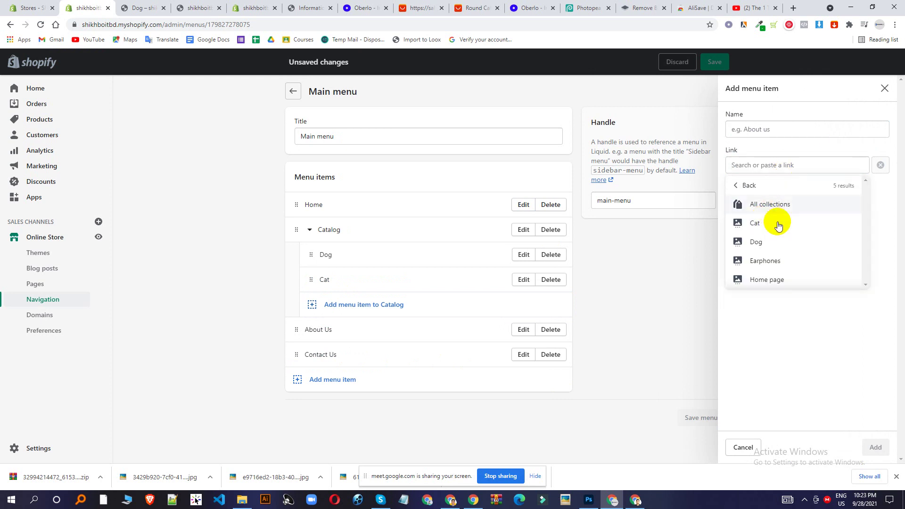
click(781, 258)
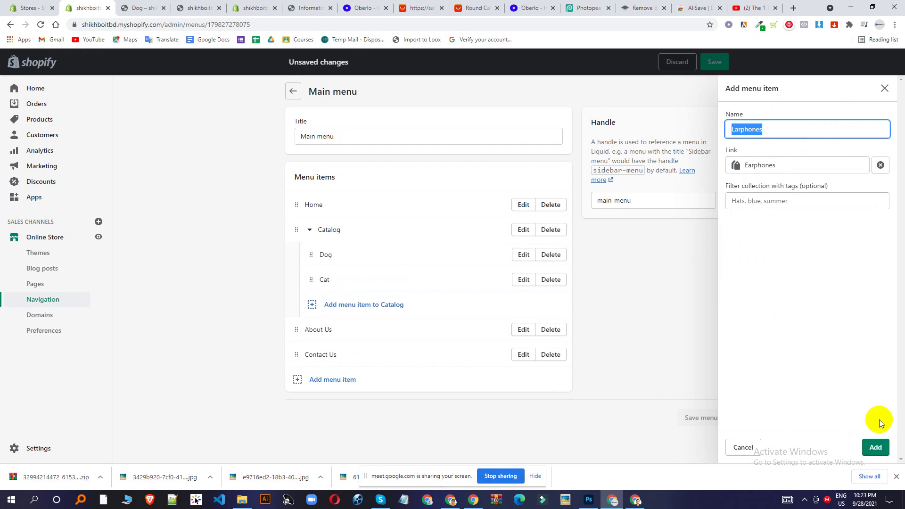
click(875, 448)
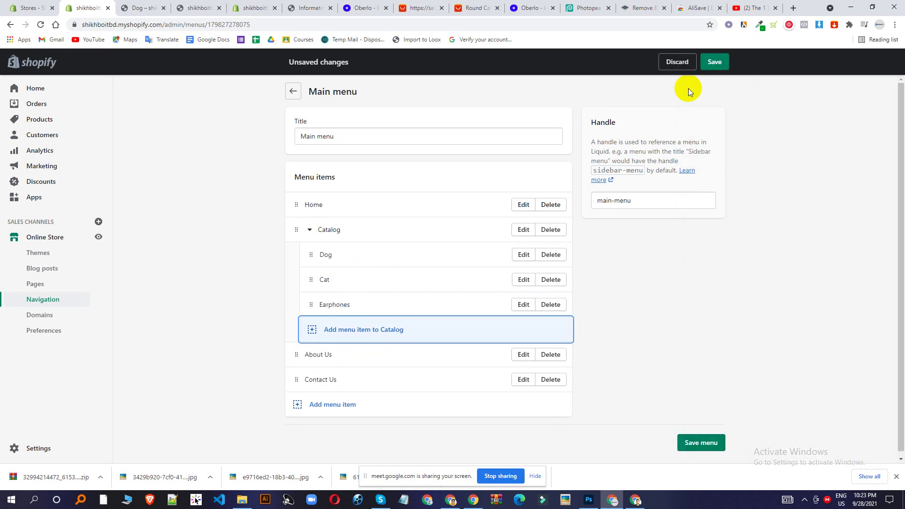
click(729, 66)
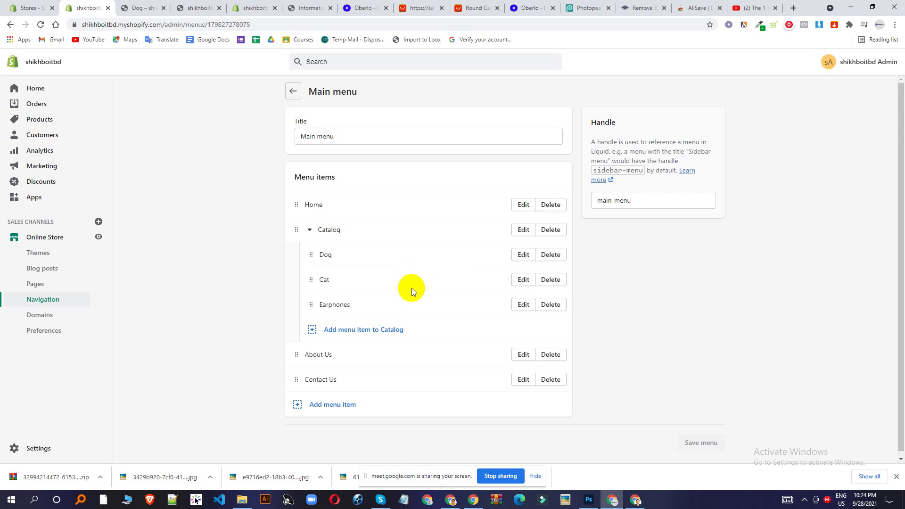
- Add a top-level menu item named Shop Now that links to All products
click(331, 405)
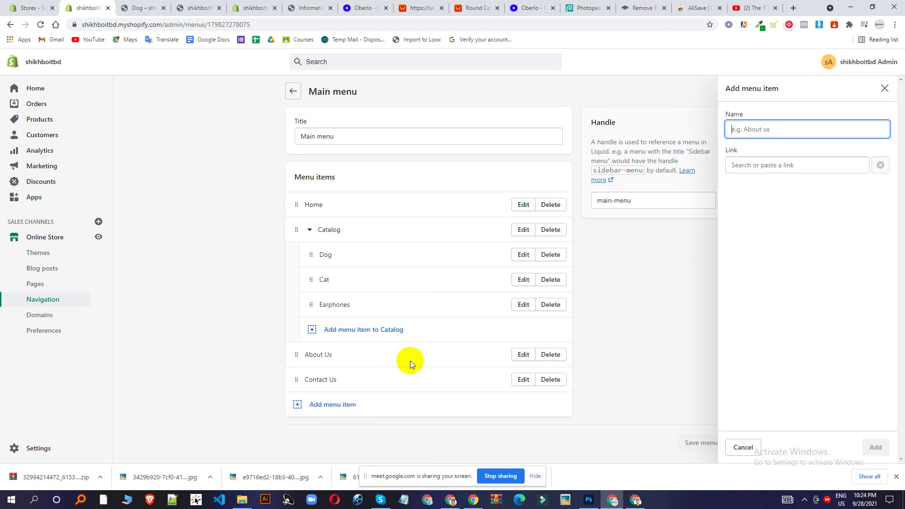
click(780, 169)
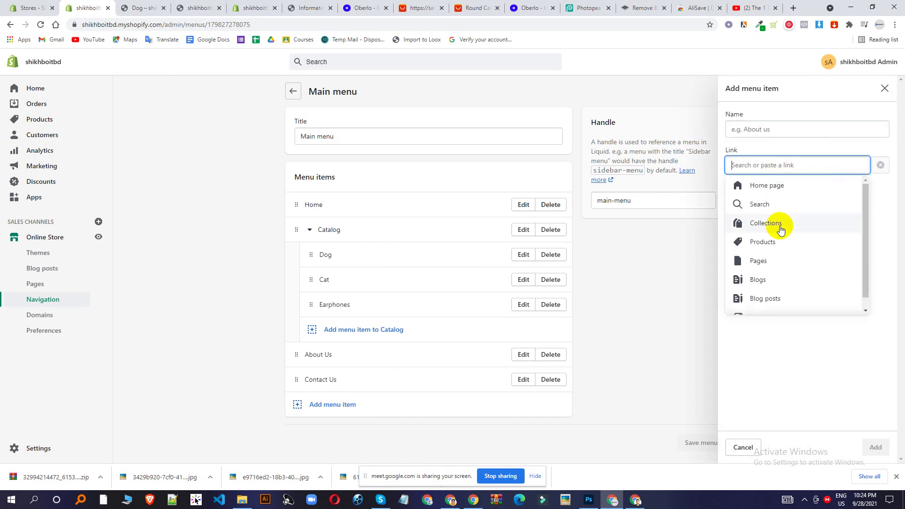
click(777, 242)
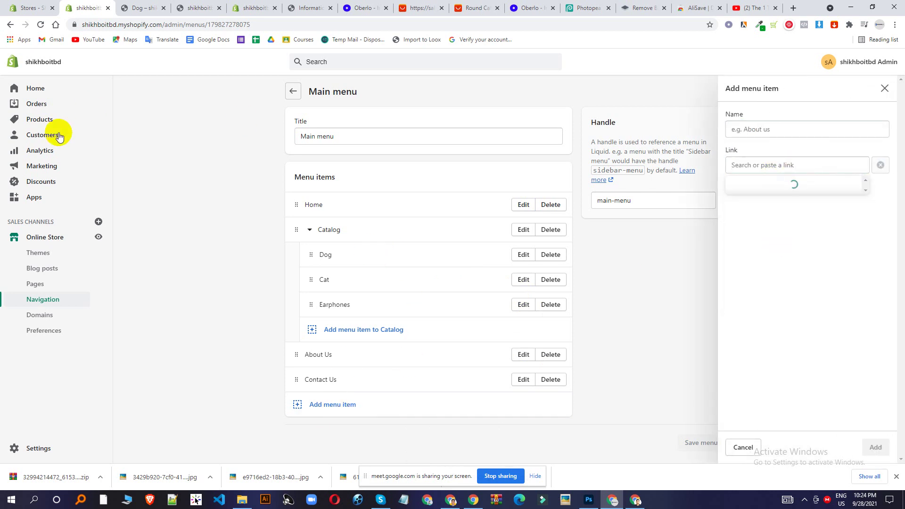
click(782, 205)
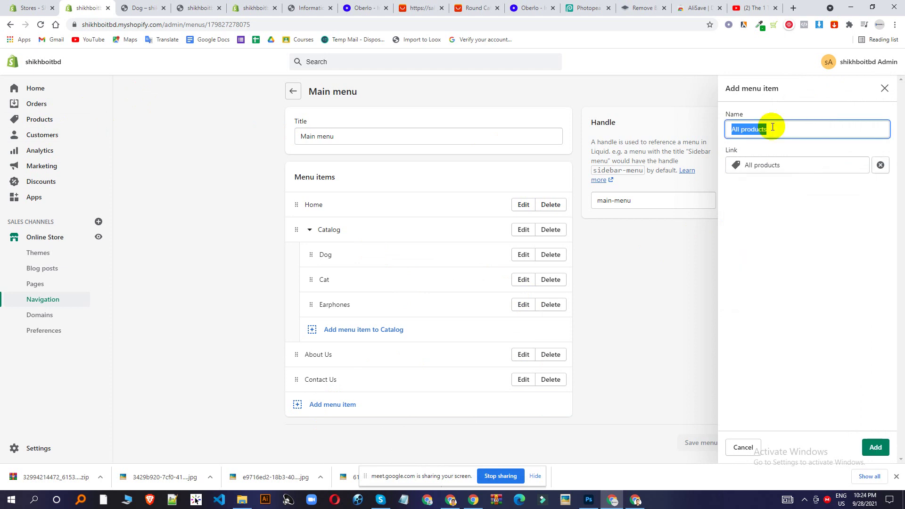
text(Shop Now)
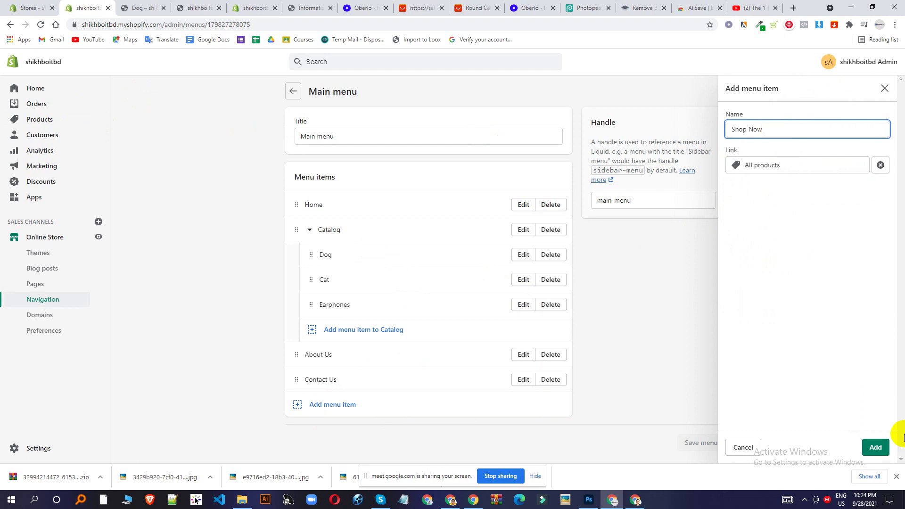
click(876, 447)
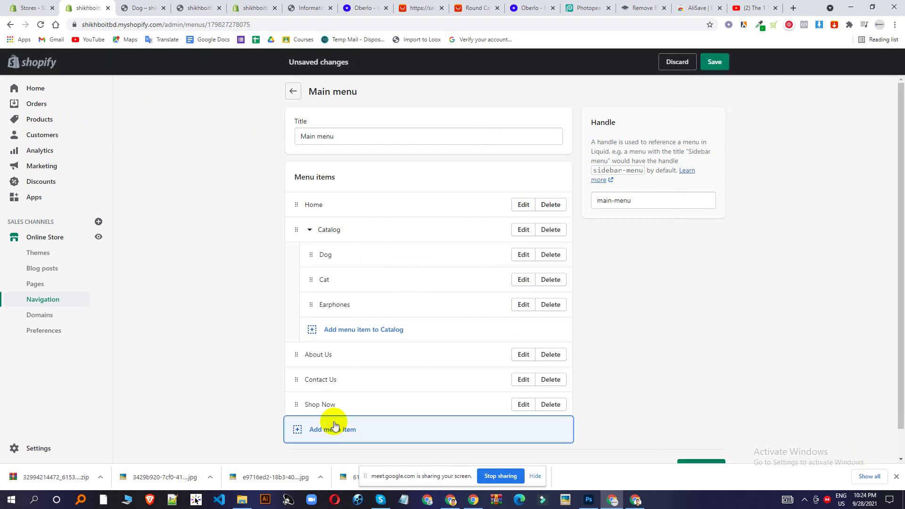
- Move the Shop Now item between Catalog and About Us and save the Main menu
drag(297, 404, 316, 359)
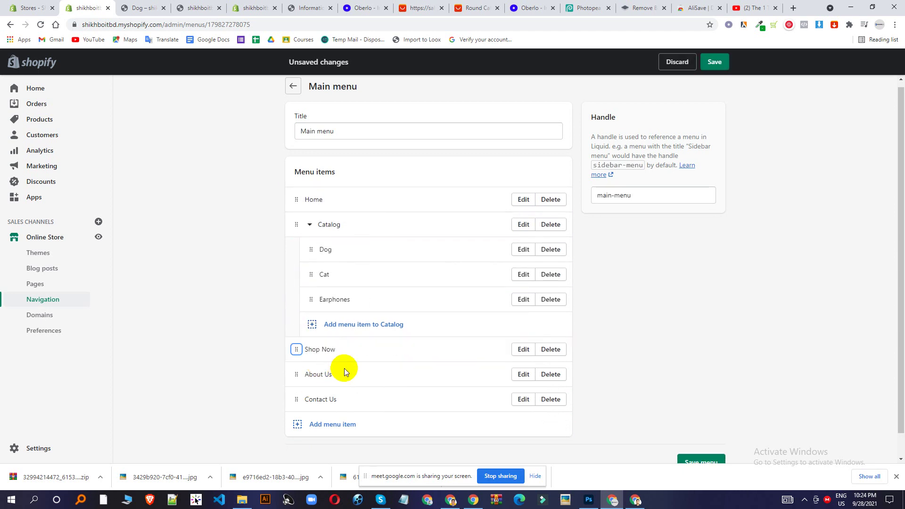
scroll(721, 391, down, 1)
click(702, 438)
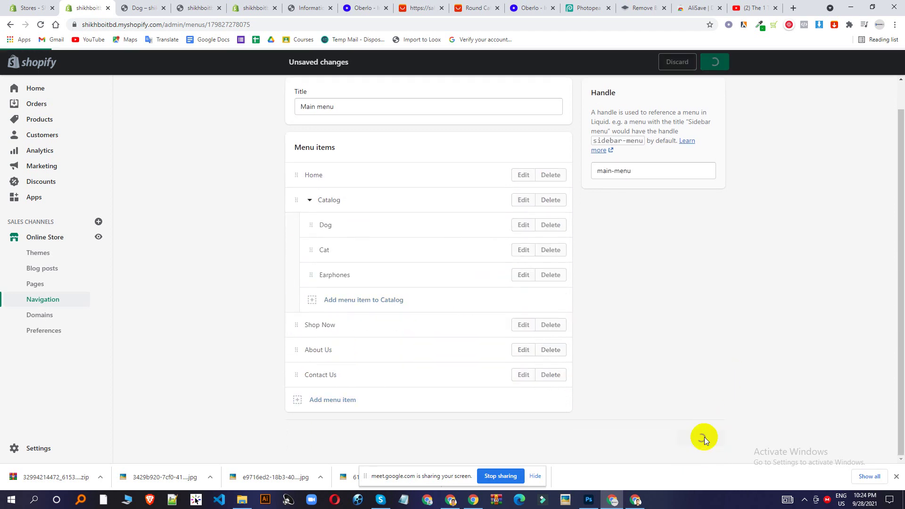
- Reload the storefront's Dog collection page and expand the collapsed navigation to check its menu items
click(144, 8)
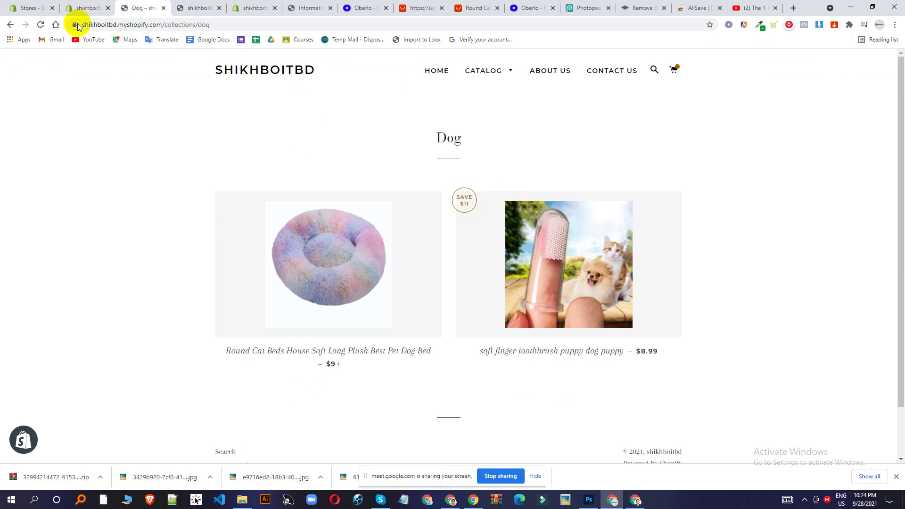
click(42, 25)
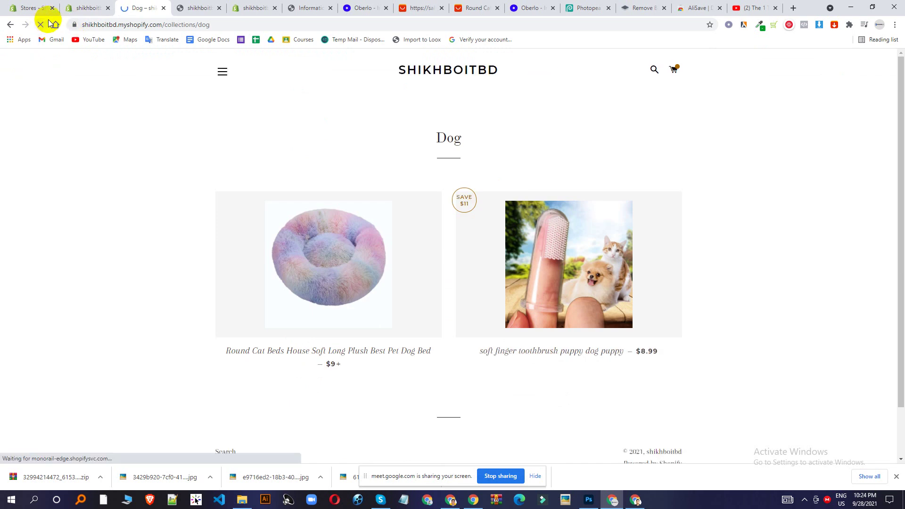
click(220, 71)
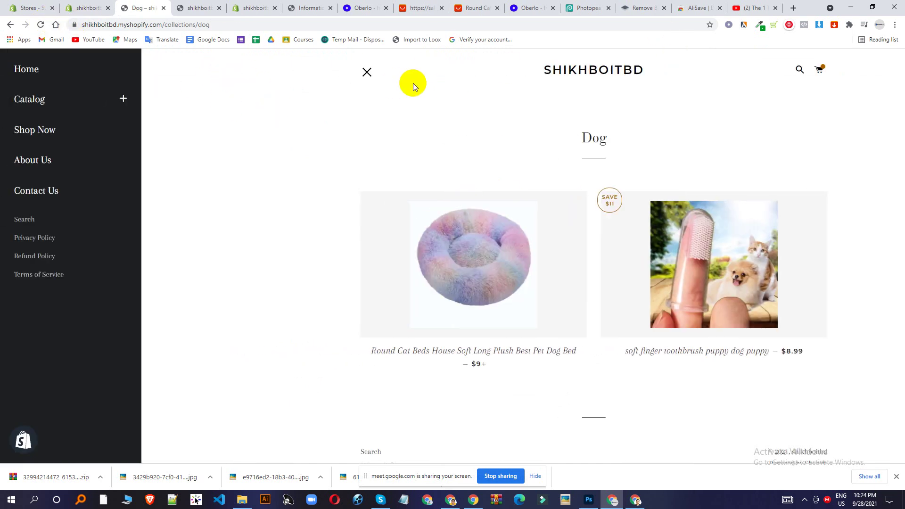
click(364, 74)
click(227, 79)
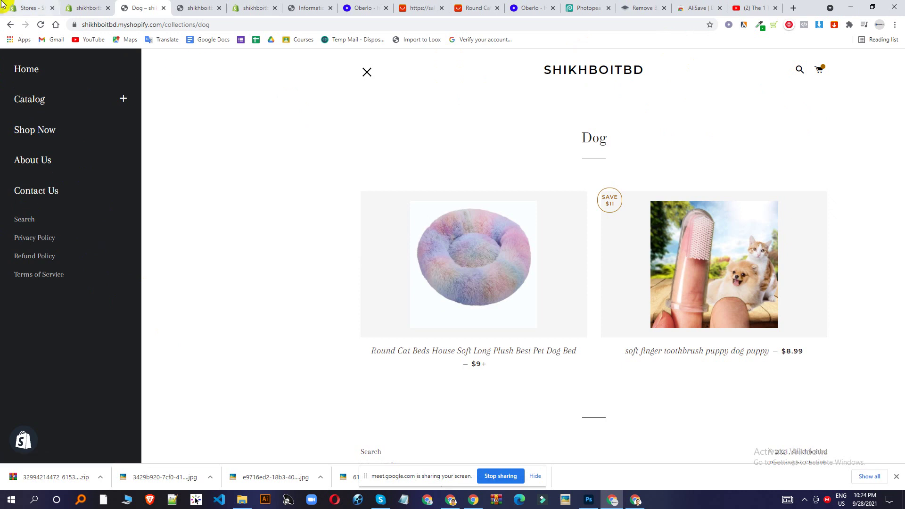
- In the admin's Main menu settings, delete the Catalog item with its submenu items and save the menu
click(82, 8)
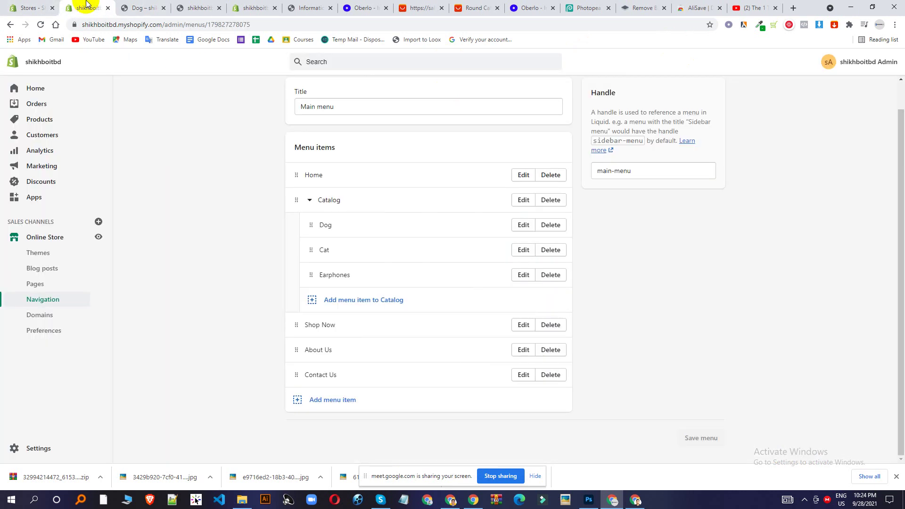
click(546, 202)
click(571, 288)
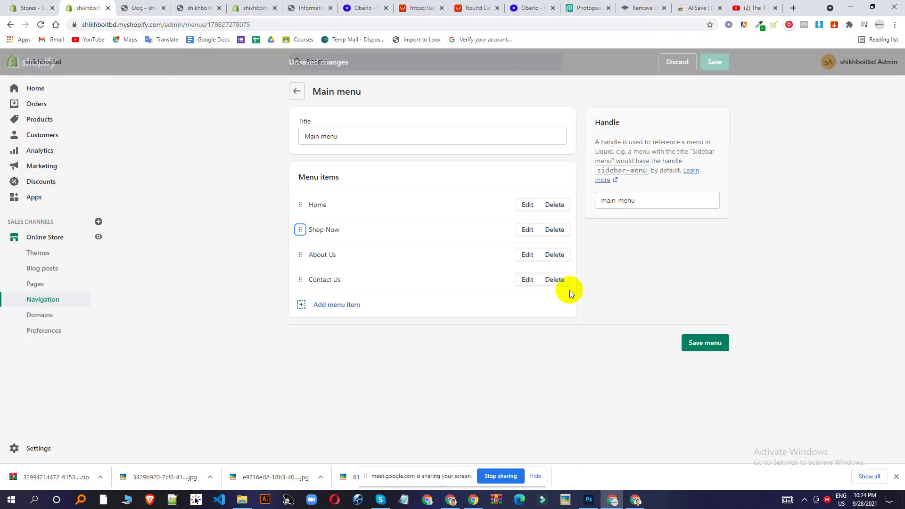
click(708, 347)
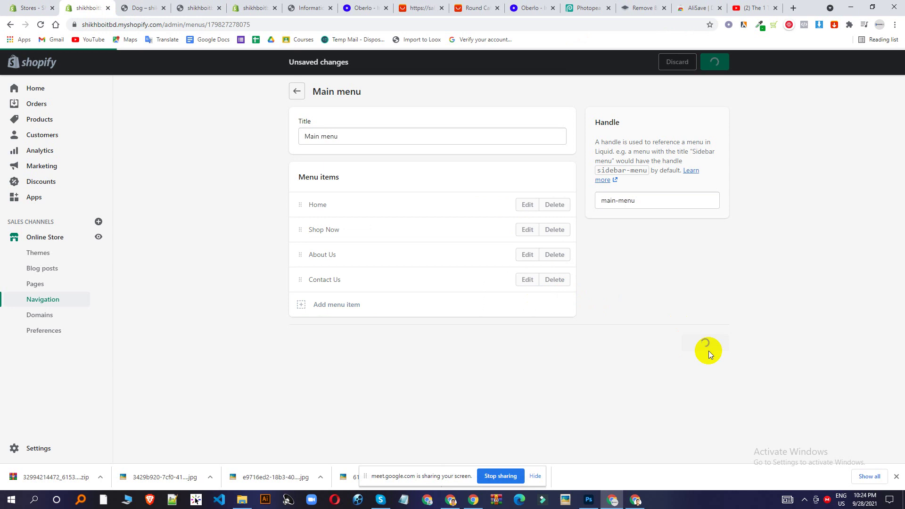
- Refresh the storefront Dog page and expand its navigation to review the menu without Catalog
click(142, 8)
click(40, 25)
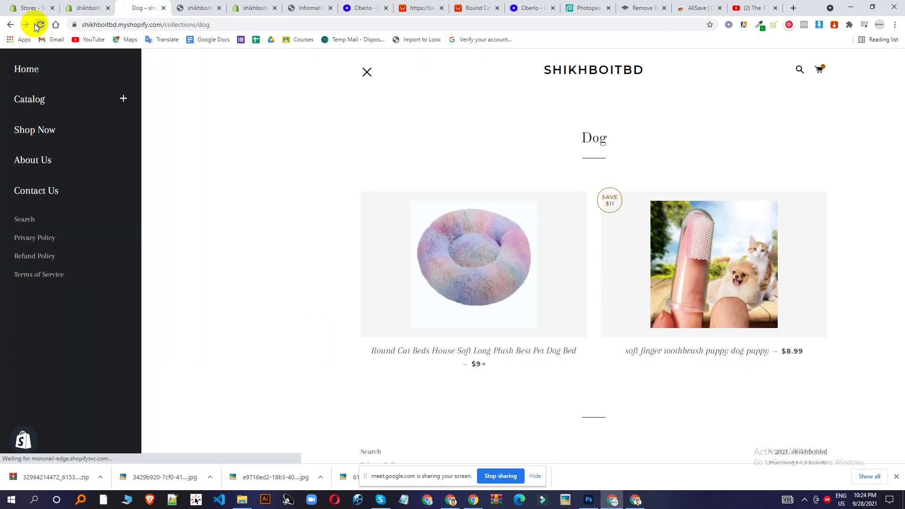
click(222, 72)
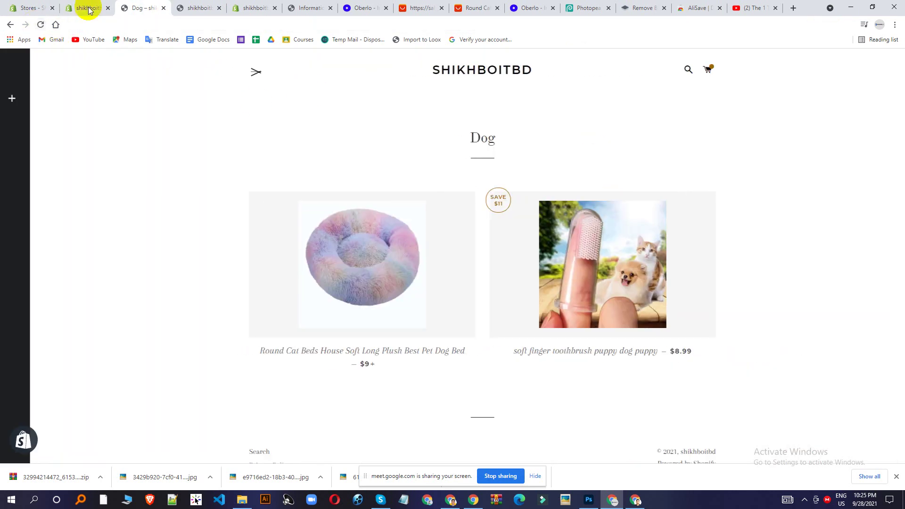
- Back in the Main menu settings, rename the Shop Now item to Shop and save the menu
click(90, 10)
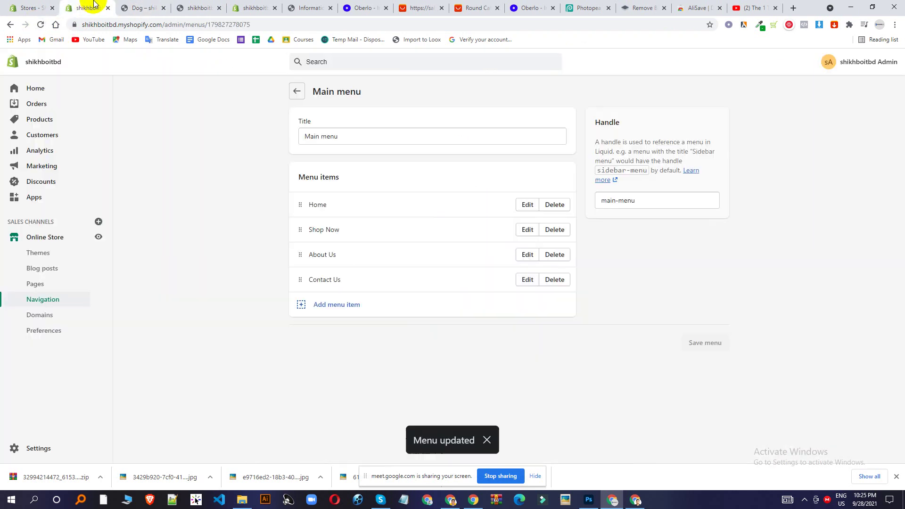
click(524, 230)
click(768, 129)
drag(768, 129, 747, 130)
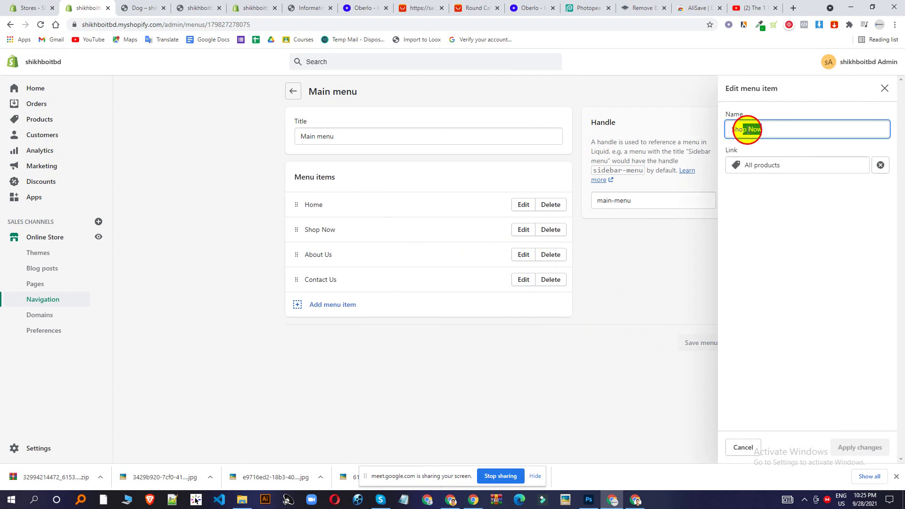
key(BackSpace)
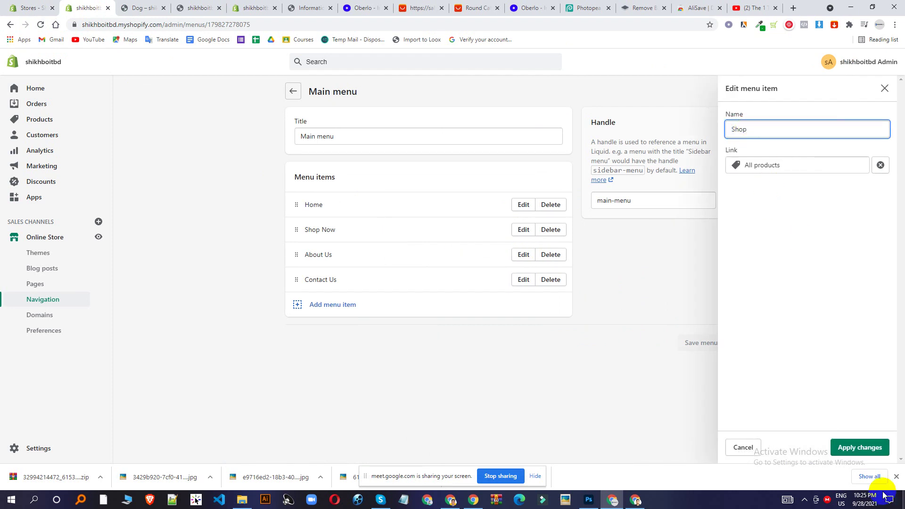
click(859, 447)
click(720, 62)
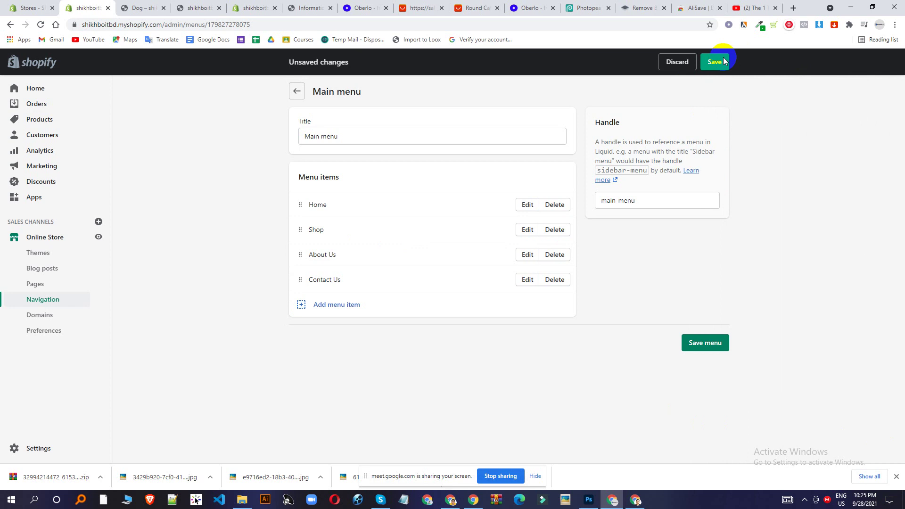
- Reload the storefront, open the Shop link in the header and browse the full Products page
click(140, 6)
click(41, 25)
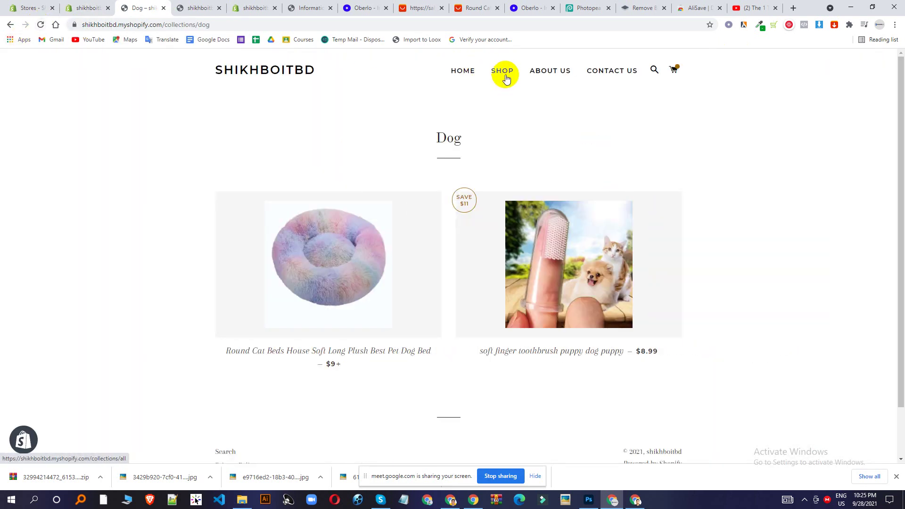
click(505, 78)
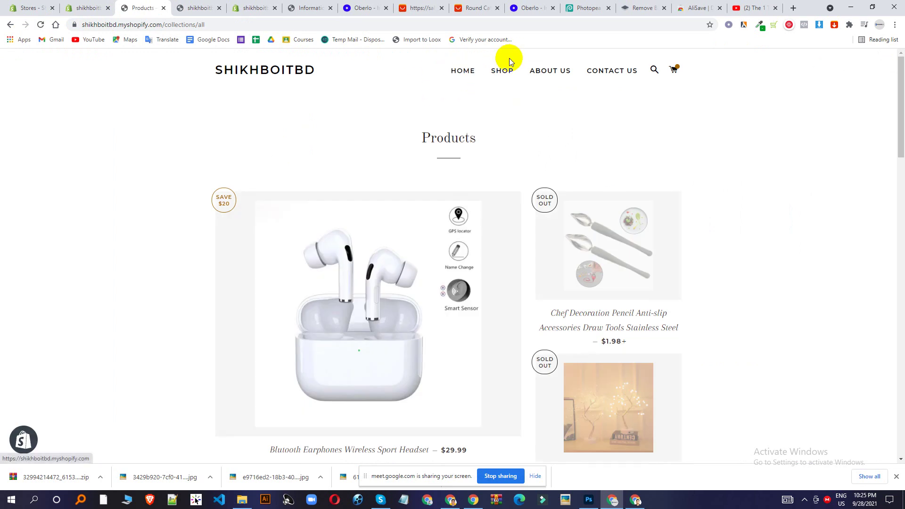
click(499, 74)
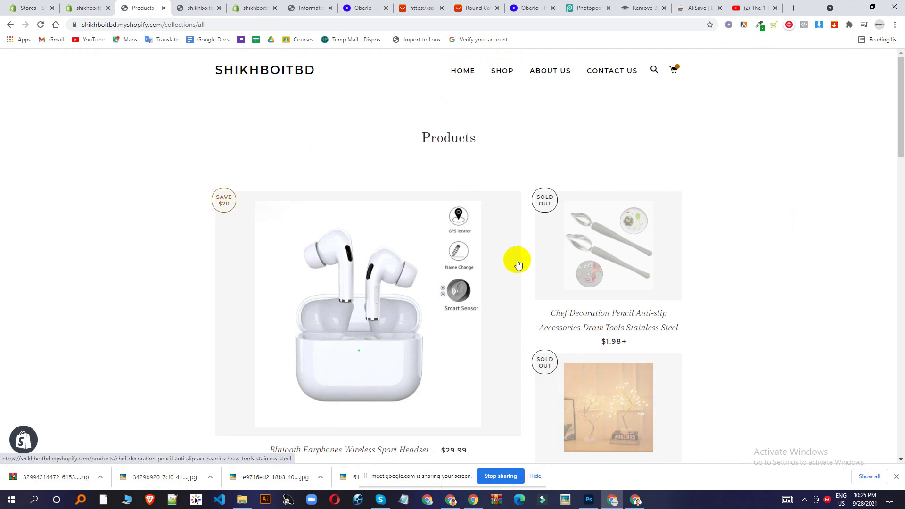
scroll(517, 263, down, 15)
scroll(451, 221, down, 9)
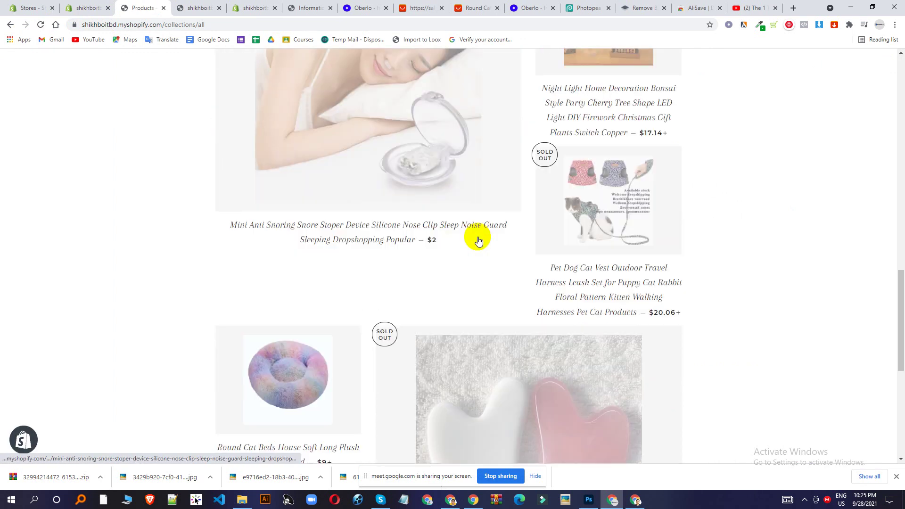
scroll(547, 176, up, 20)
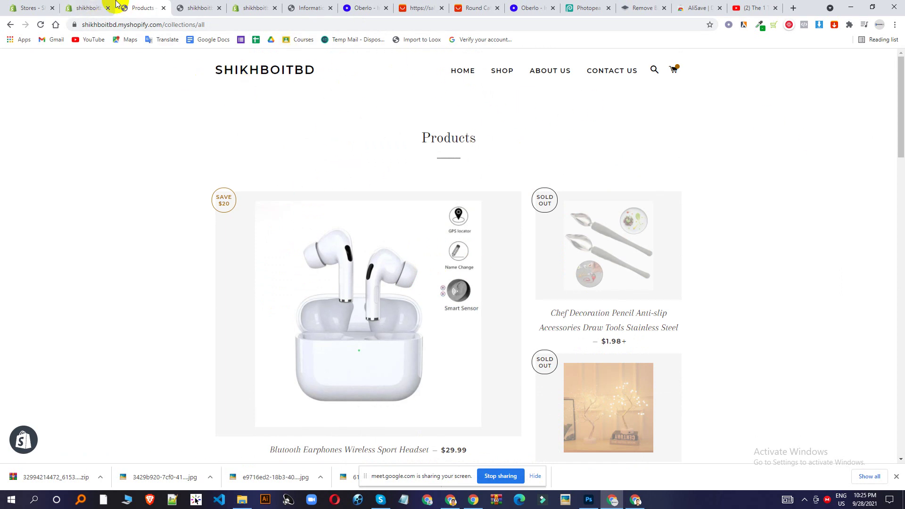
- Open the admin's Navigation overview, then examine the footer links on the storefront's Products page
click(85, 8)
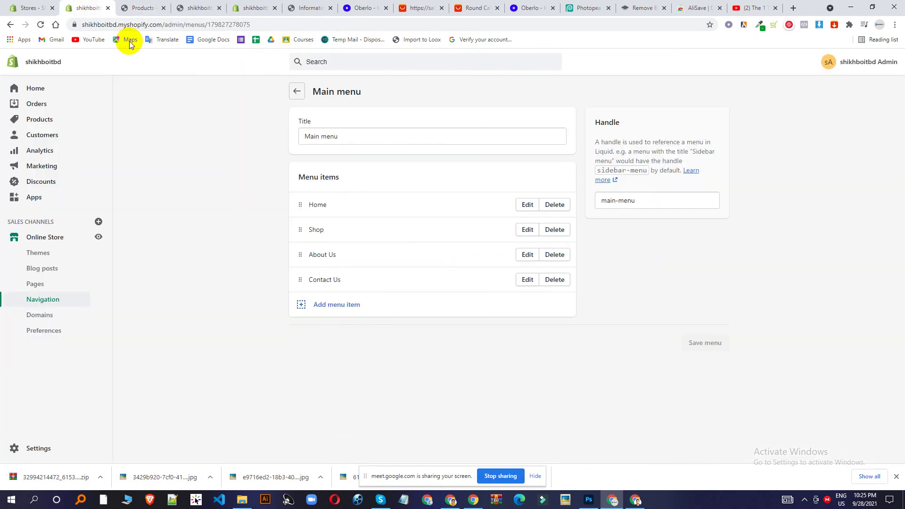
click(50, 300)
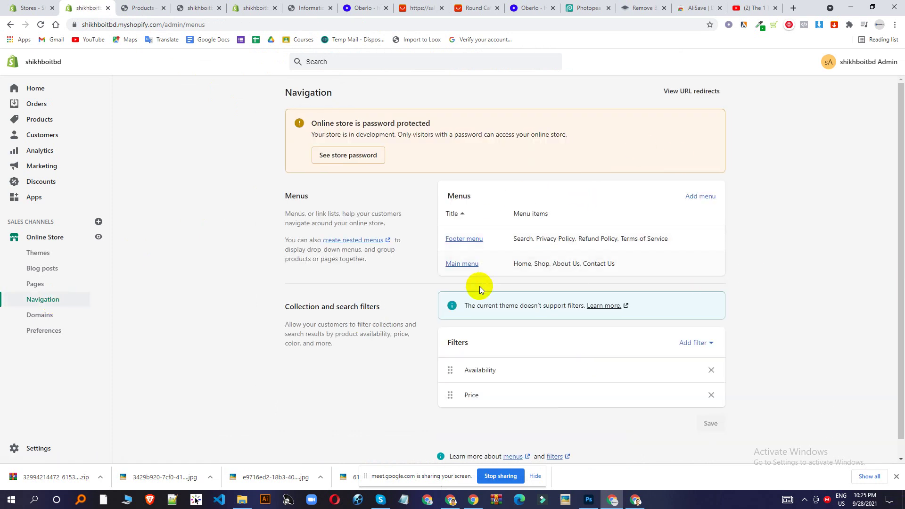
click(140, 4)
scroll(449, 324, down, 20)
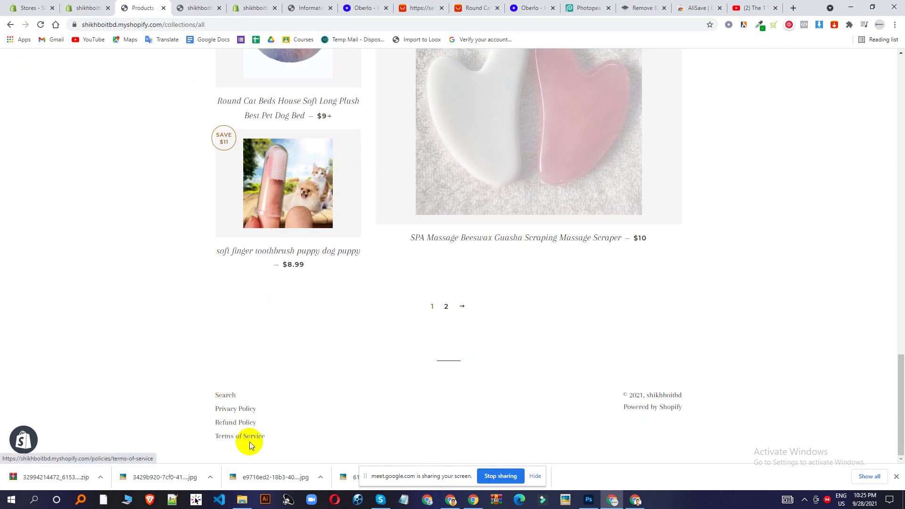
- Return to the admin, review the Main menu's items and open the Footer menu from the Navigation overview
click(84, 7)
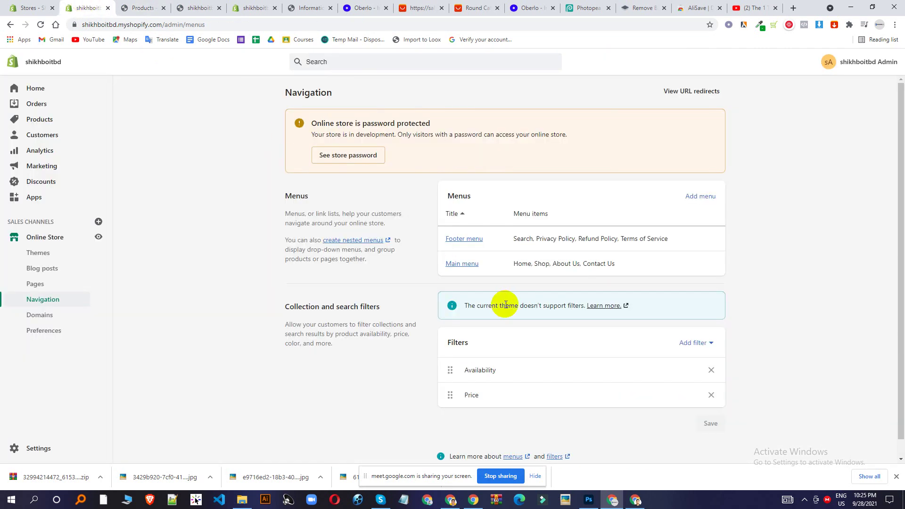
click(452, 266)
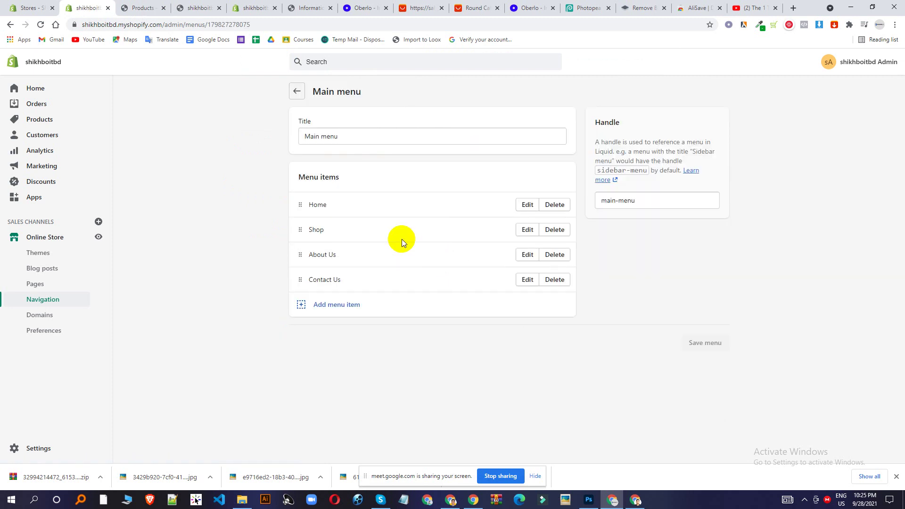
click(297, 92)
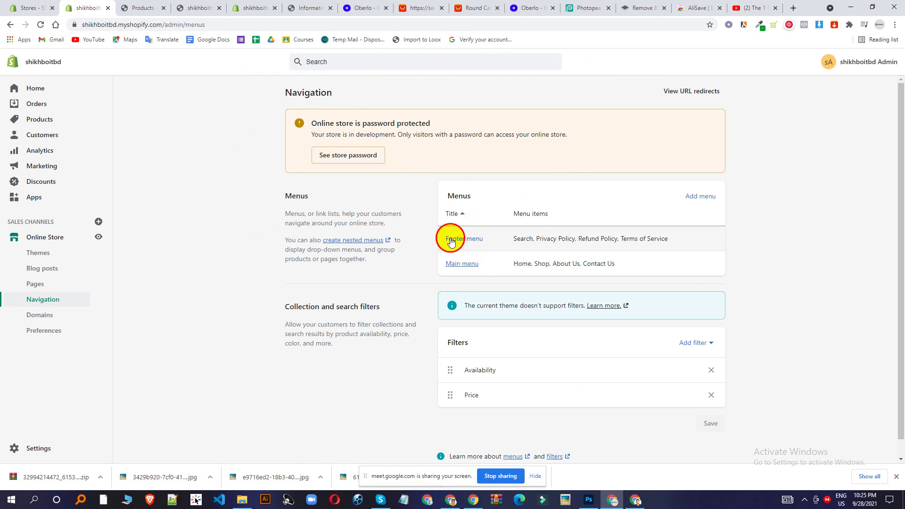
click(448, 239)
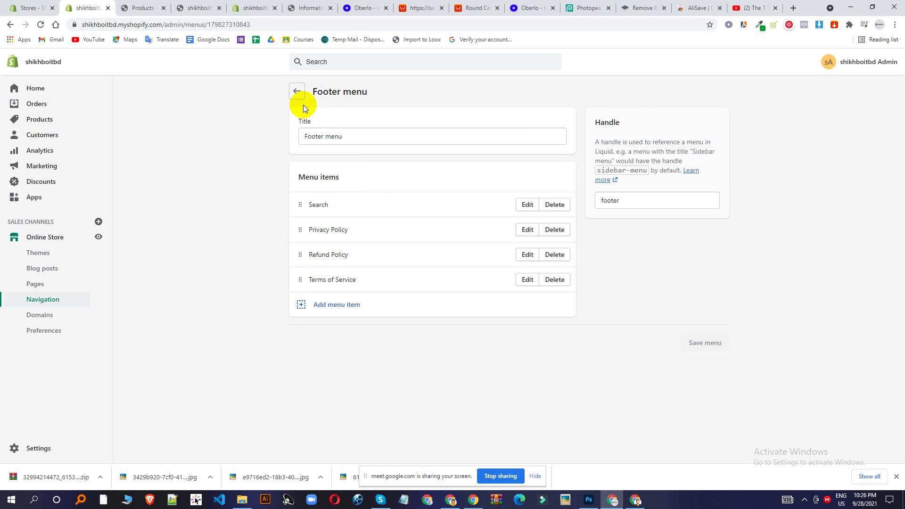
- Return to the navigation menus overview and check the footer and header menus on the storefront's products page
click(297, 91)
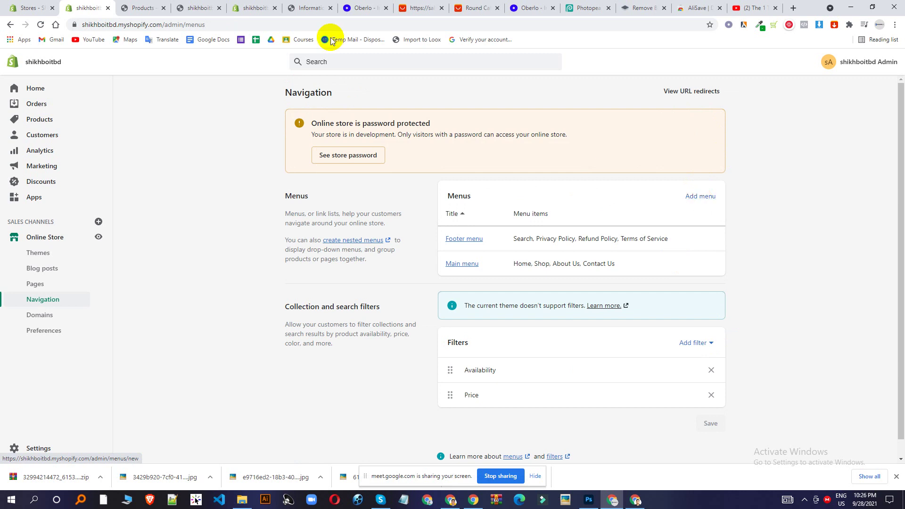
click(142, 8)
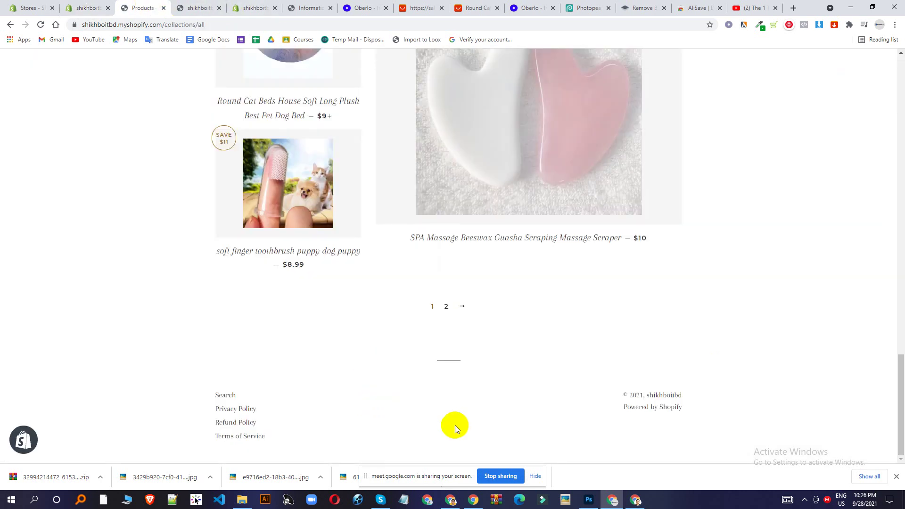
click(66, 7)
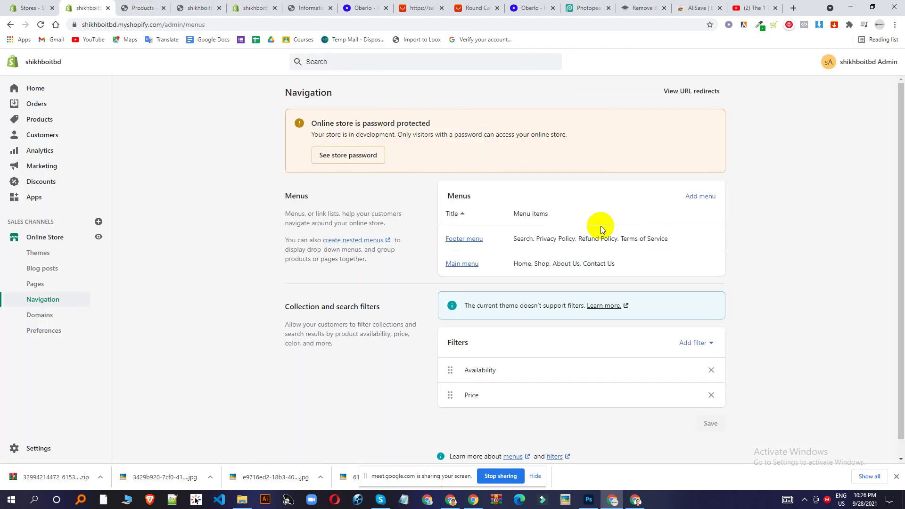
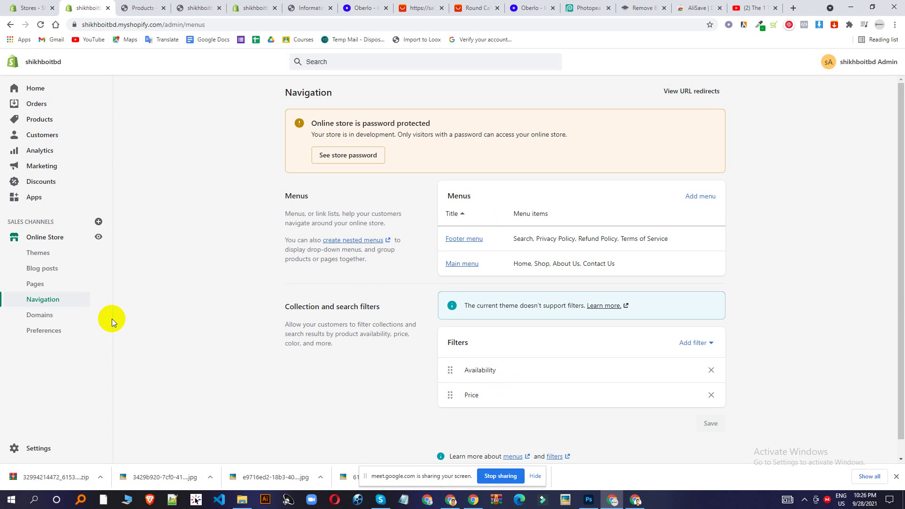
click(143, 6)
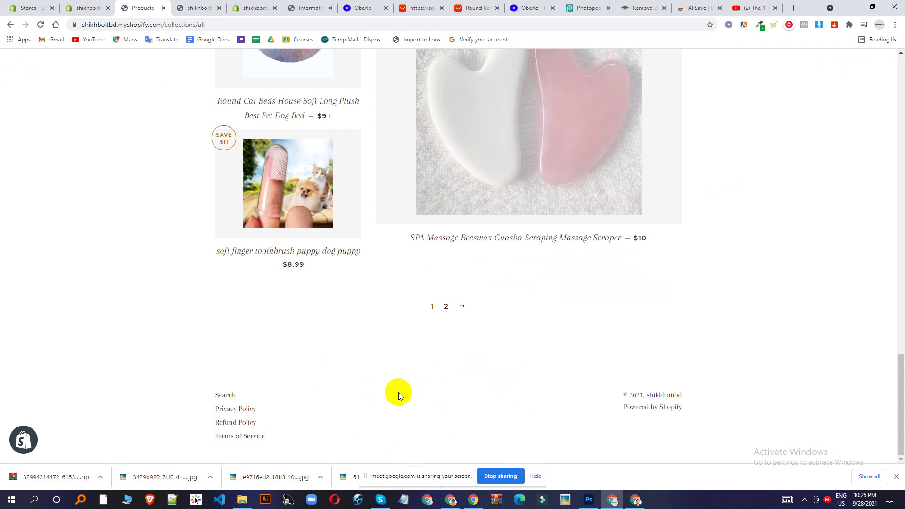
scroll(410, 392, up, 3)
scroll(401, 396, down, 3)
scroll(395, 398, up, 9)
scroll(583, 299, up, 6)
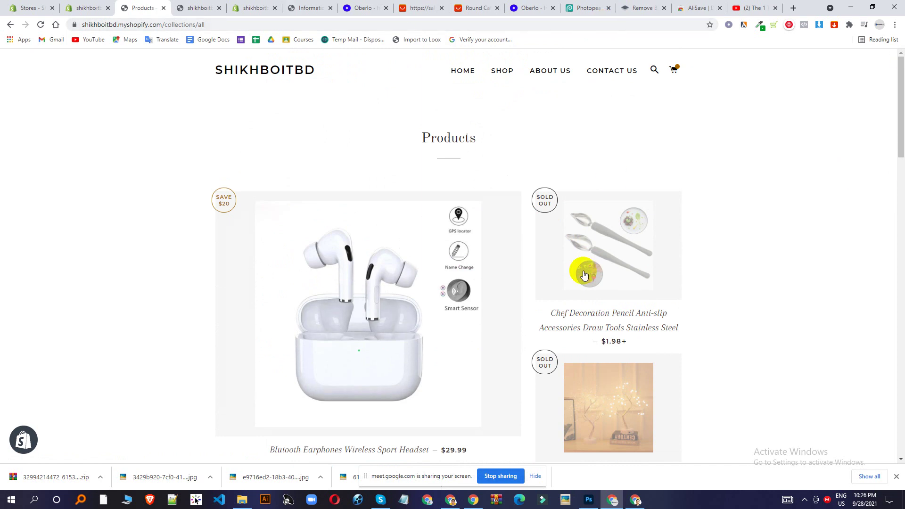
- Open the Brooklyn theme for customization and show the settings of the home page's Header section
click(103, 7)
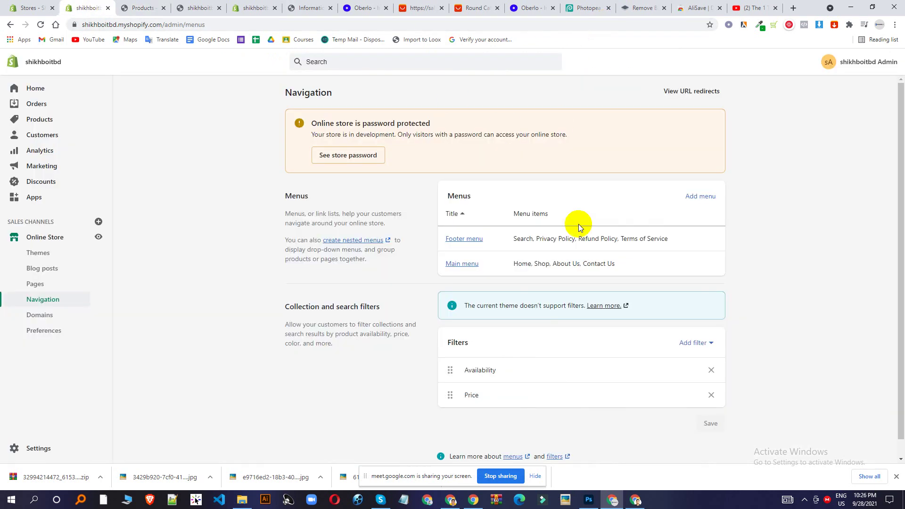
click(54, 258)
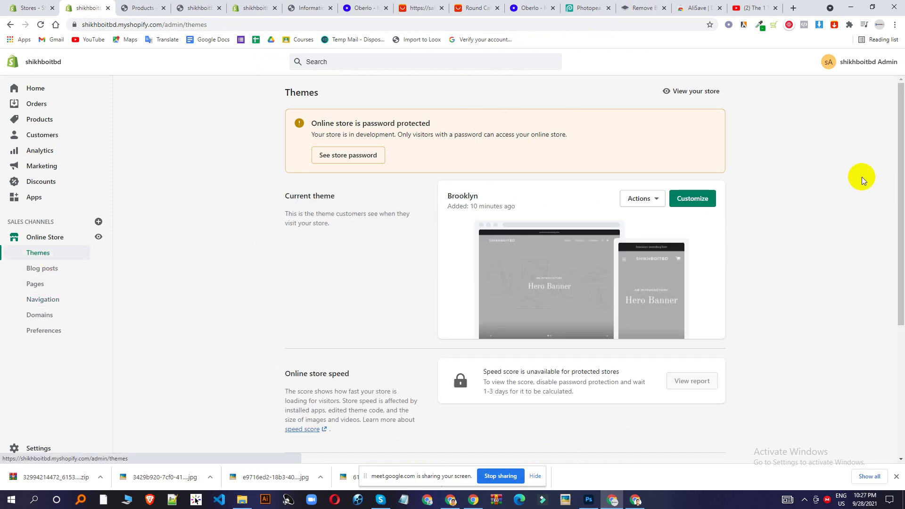
click(706, 208)
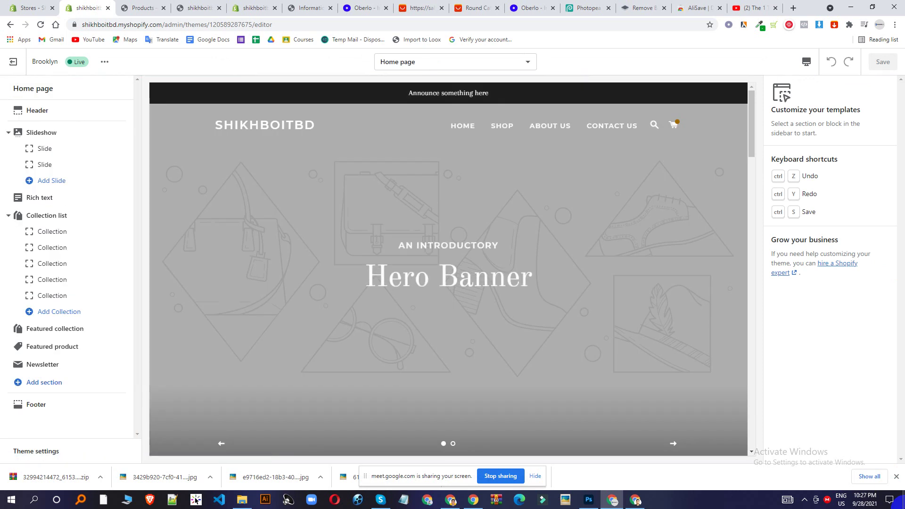
click(28, 149)
click(34, 113)
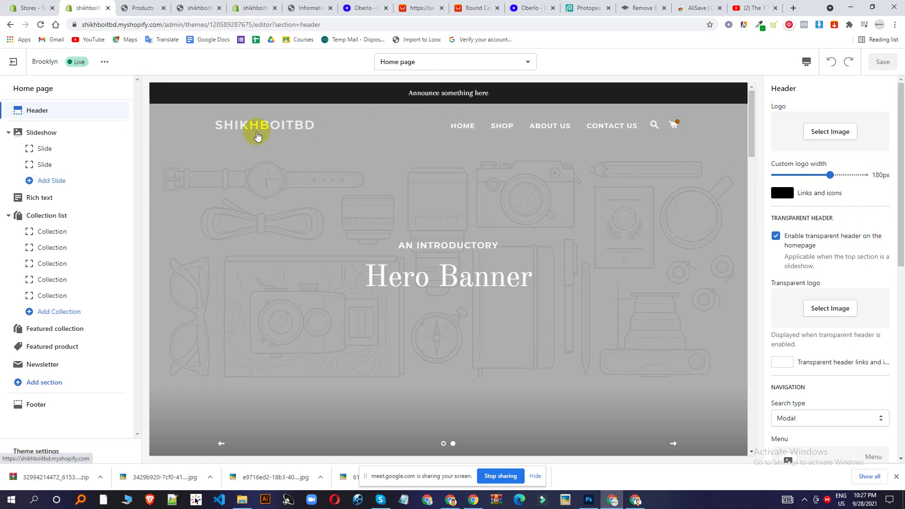
- Search Google Images for "minimalist logo png" in a new browser tab
click(795, 10)
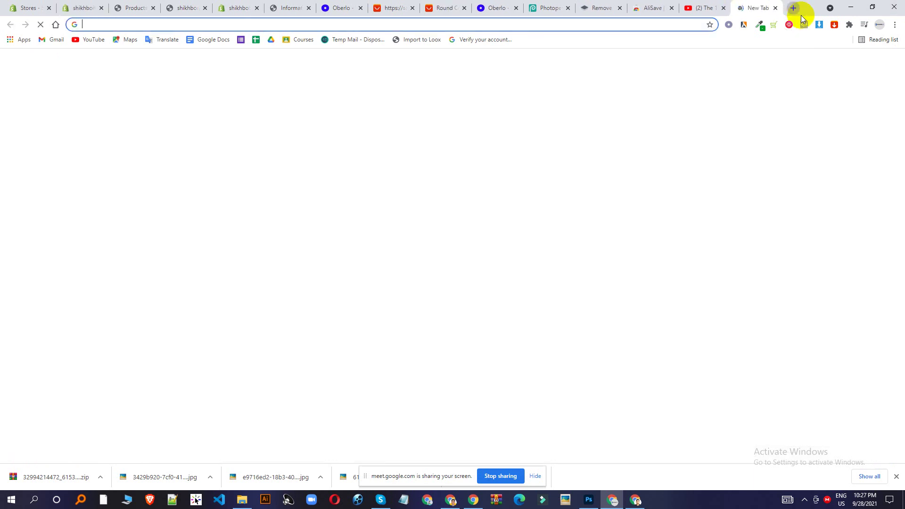
text(log)
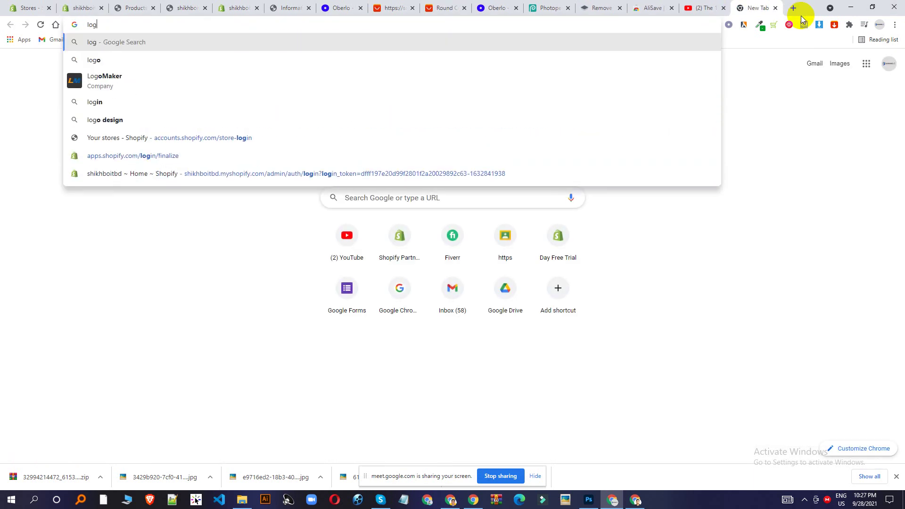
key(BackSpace)
key(BackSpace)
key(BackSpace)
text(mini)
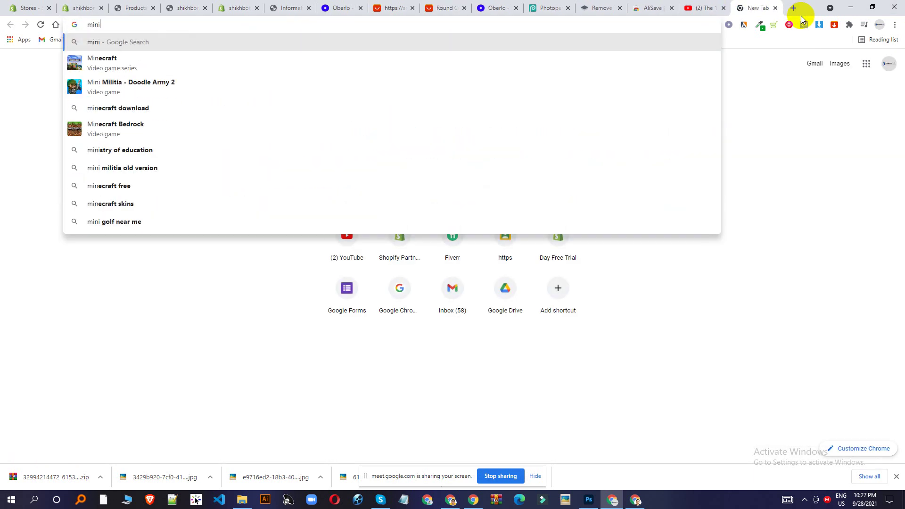
text(malist)
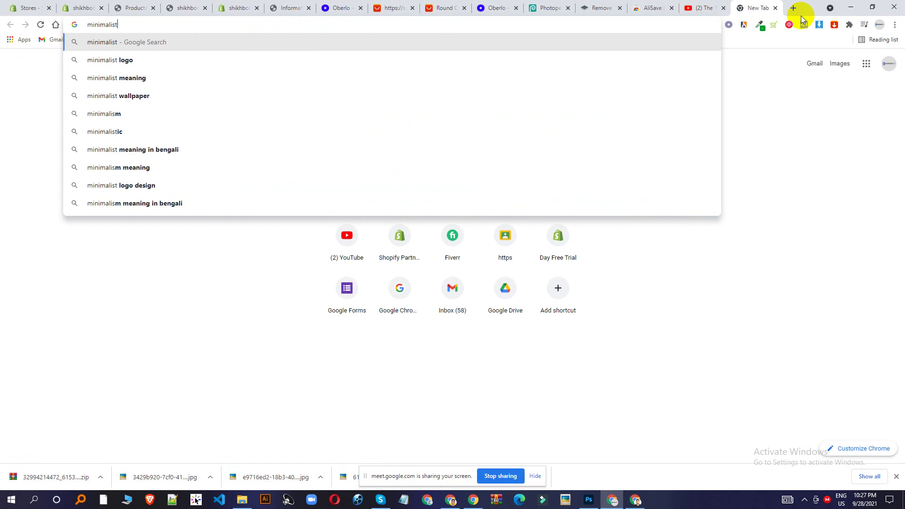
text( logo )
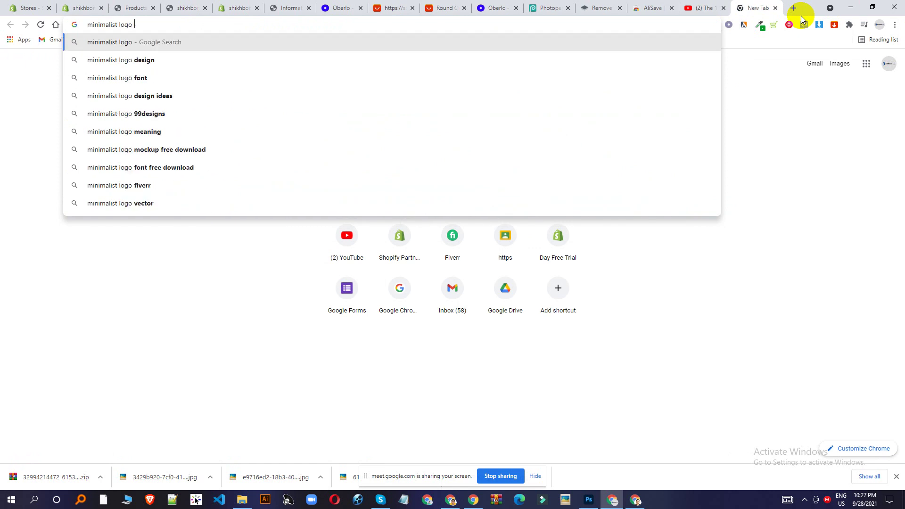
text(png)
key(Return)
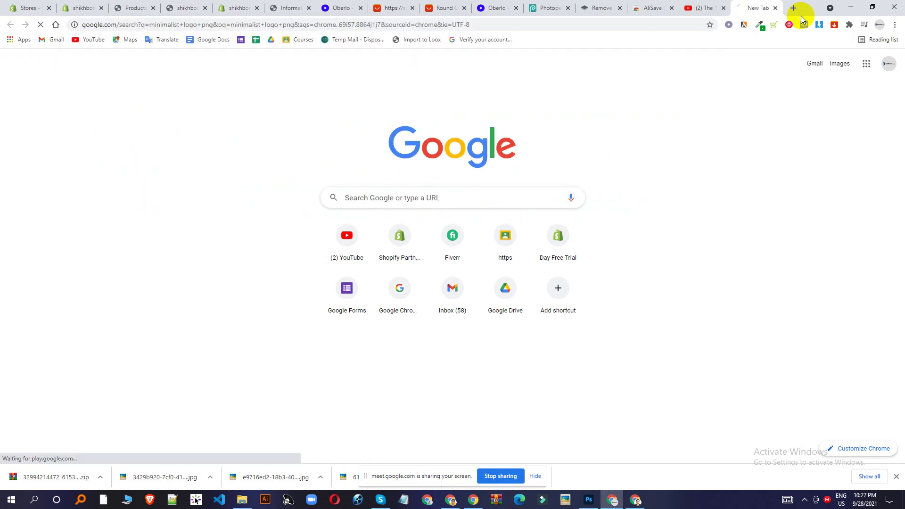
click(127, 101)
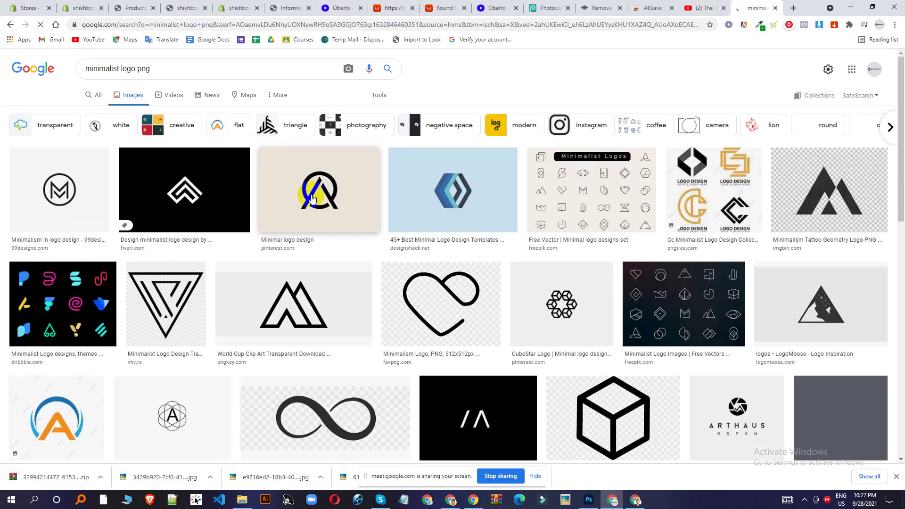
- Filter the image results to the Transparent colour option
double_click(375, 96)
click(375, 96)
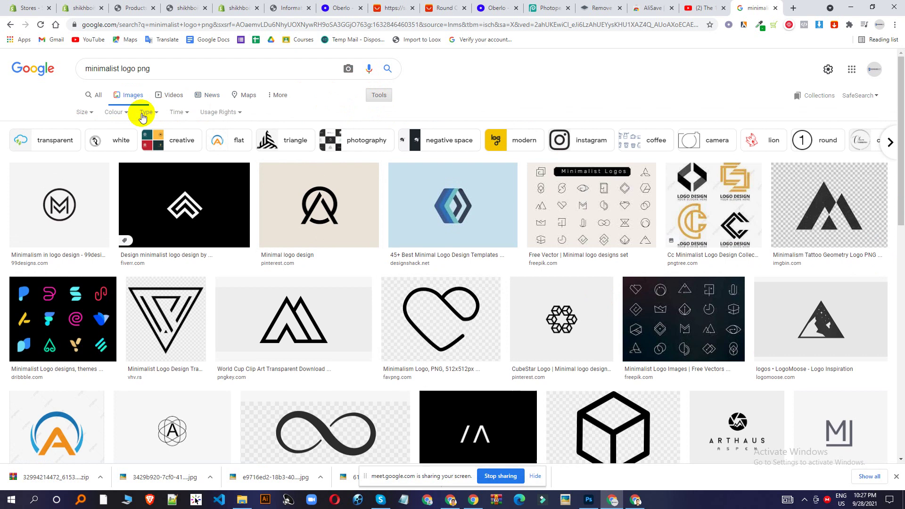
click(118, 113)
click(124, 158)
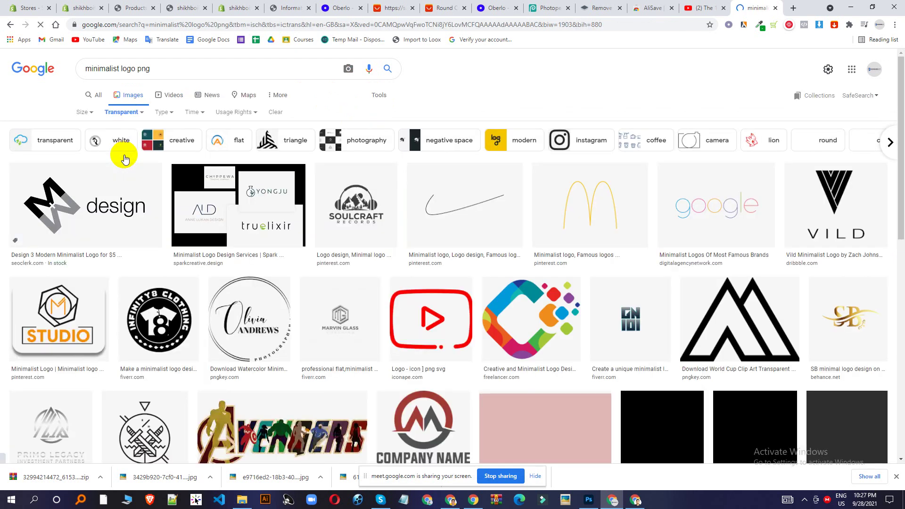
- Find the black NICO logo with headphones and save it to Downloads as design-a-minimalist-logo-for-you-busines.png
scroll(519, 189, down, 4)
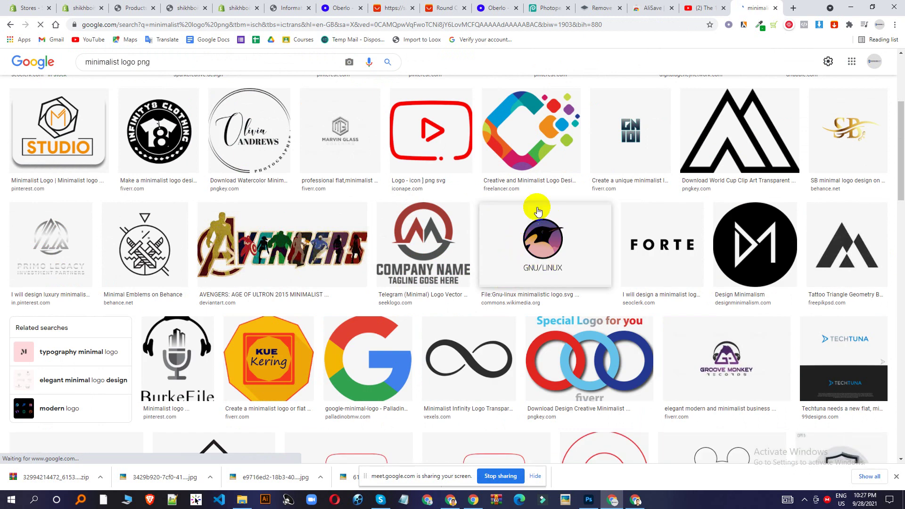
scroll(538, 211, down, 14)
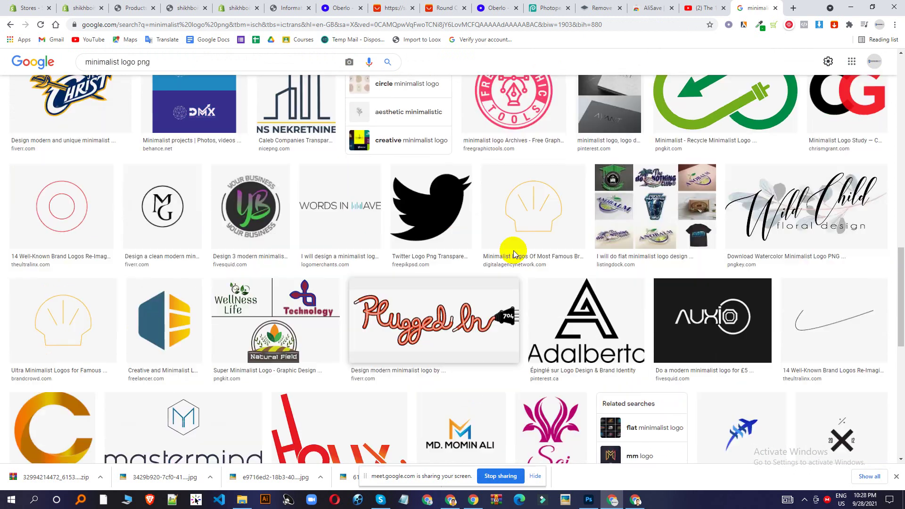
scroll(514, 254, up, 3)
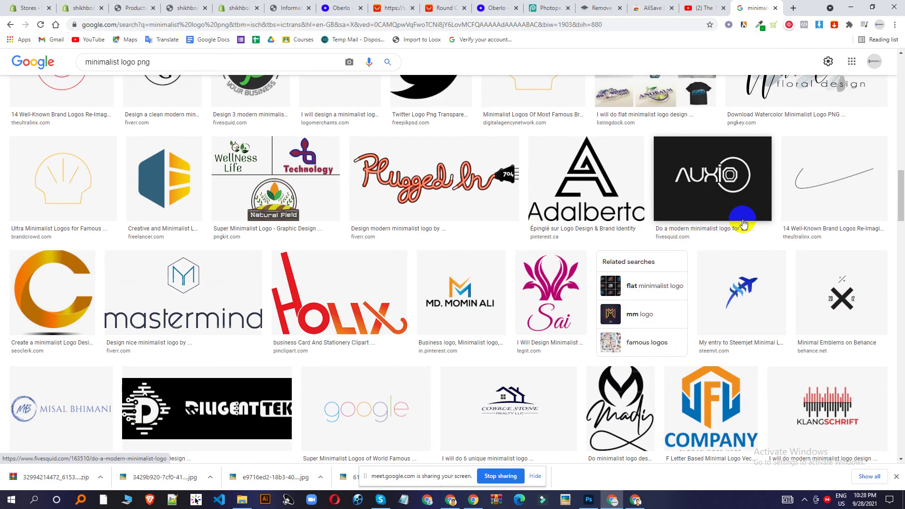
scroll(665, 243, down, 5)
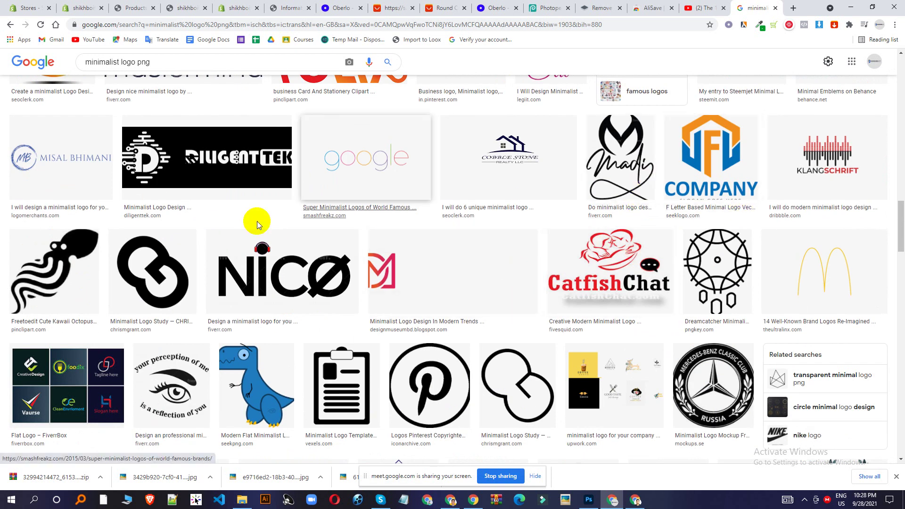
click(278, 278)
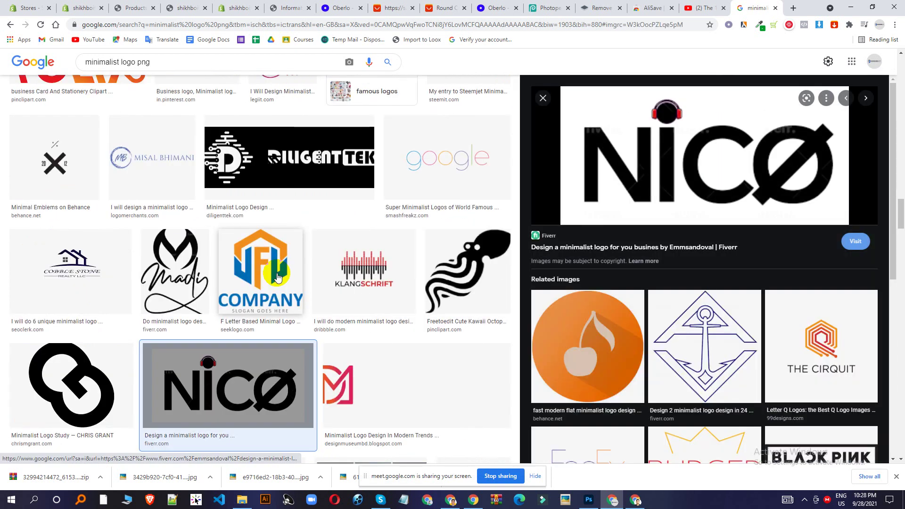
right_click(685, 159)
click(724, 281)
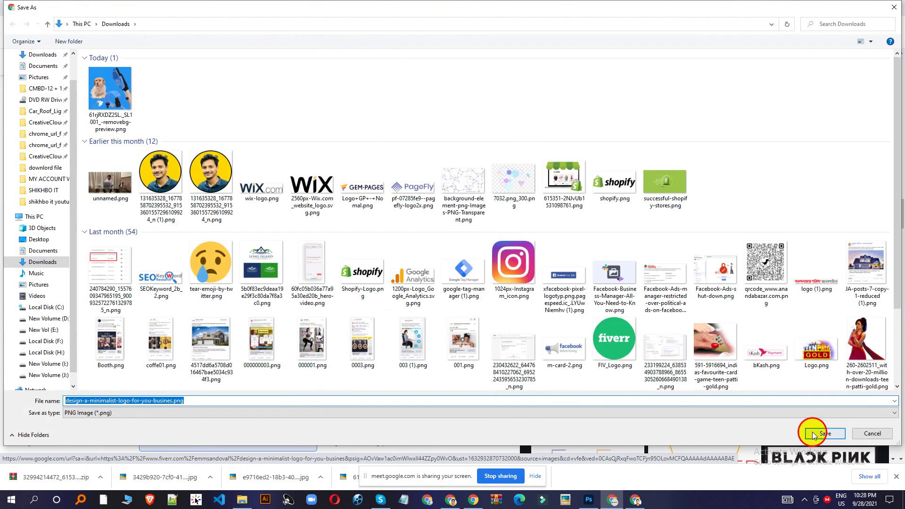
click(814, 434)
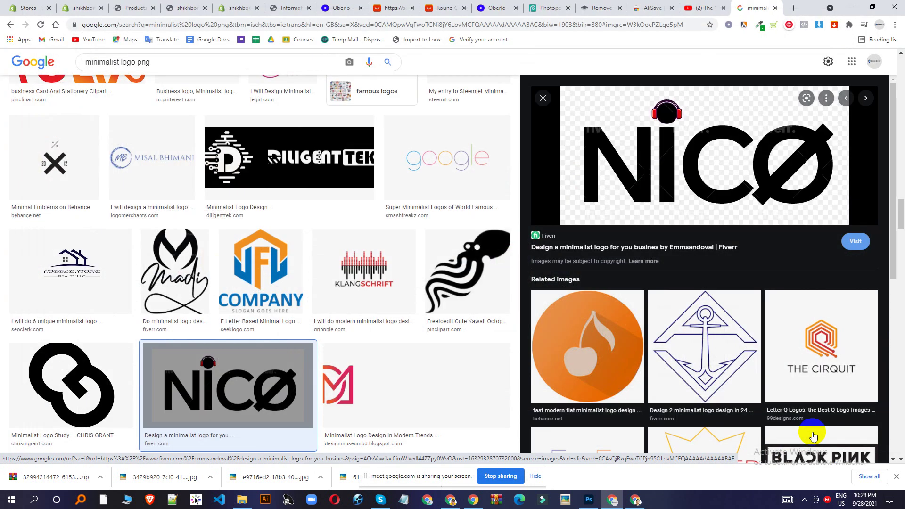
- Switch to the Google Meet call, admit the waiting participant, and return to the browser window with the logo results
click(450, 500)
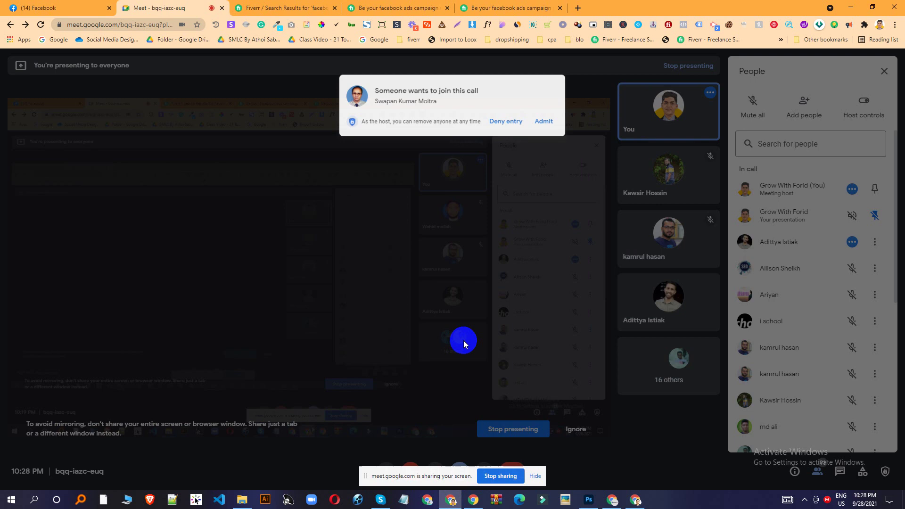
click(543, 120)
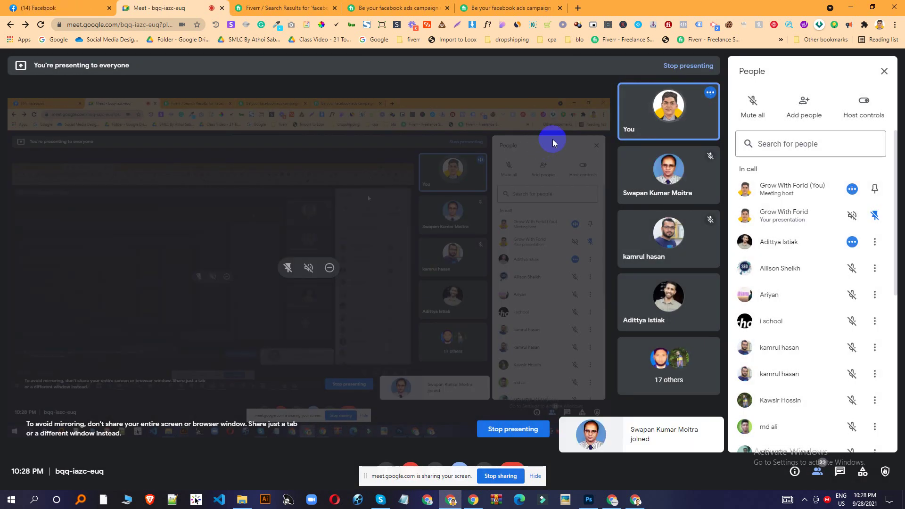
click(636, 500)
click(611, 501)
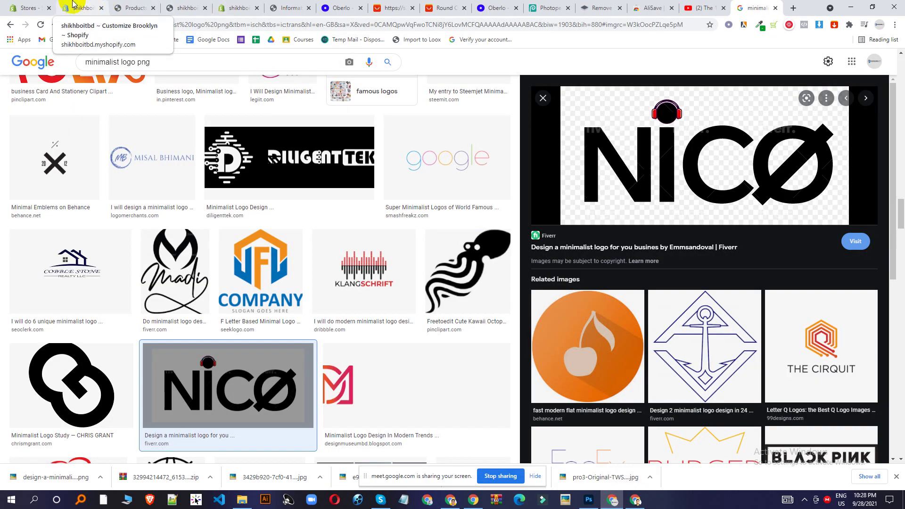
- Upload design-a-minimalist-logo-for-you-busines.png as the Header section's logo and check it in the home page preview
click(98, 5)
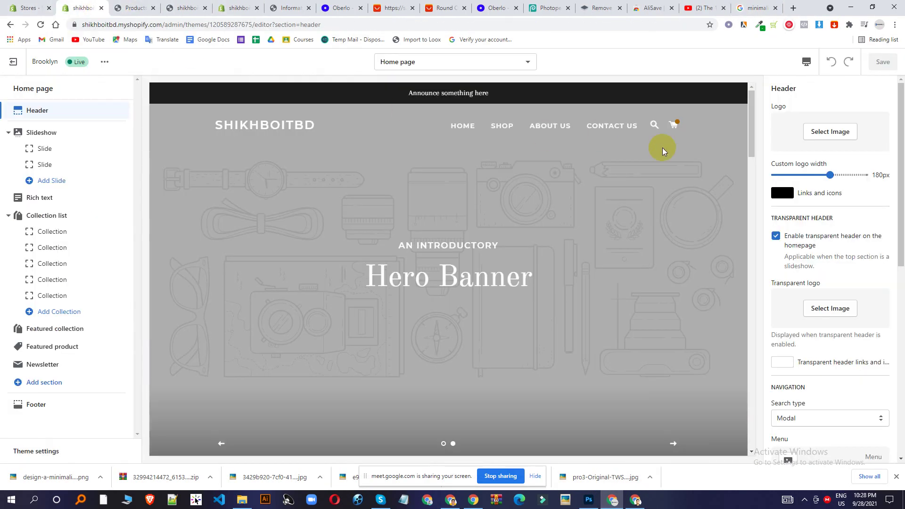
click(825, 133)
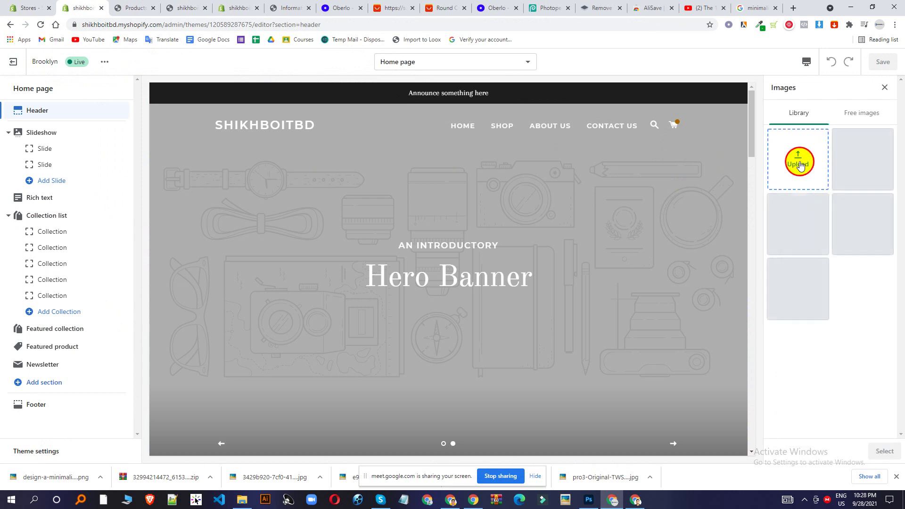
click(800, 161)
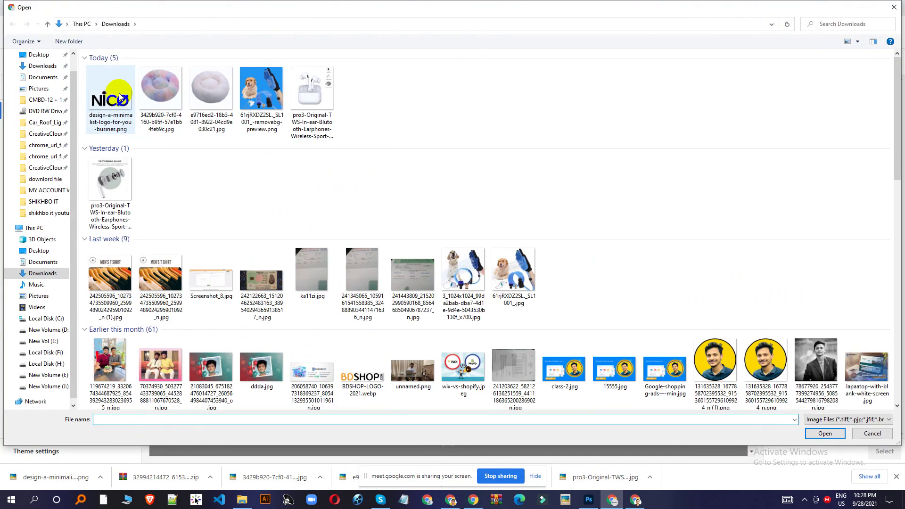
double_click(120, 97)
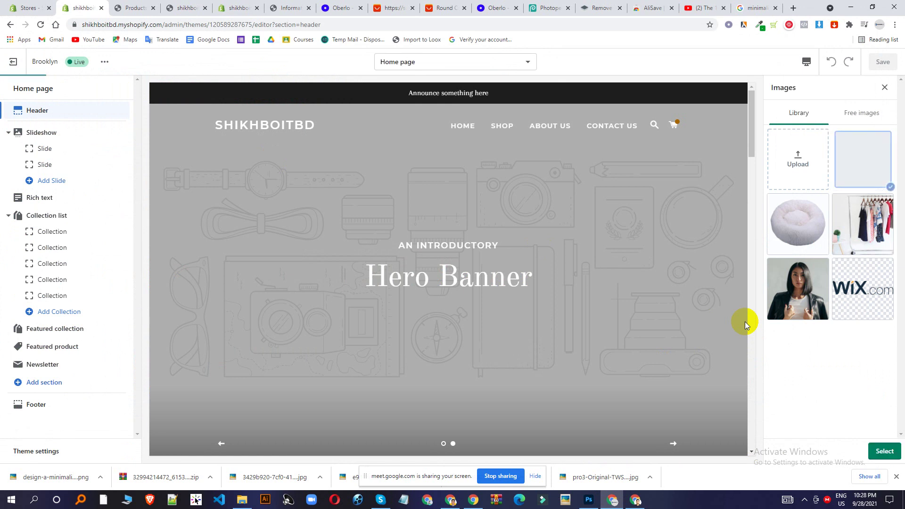
click(873, 454)
scroll(522, 299, down, 4)
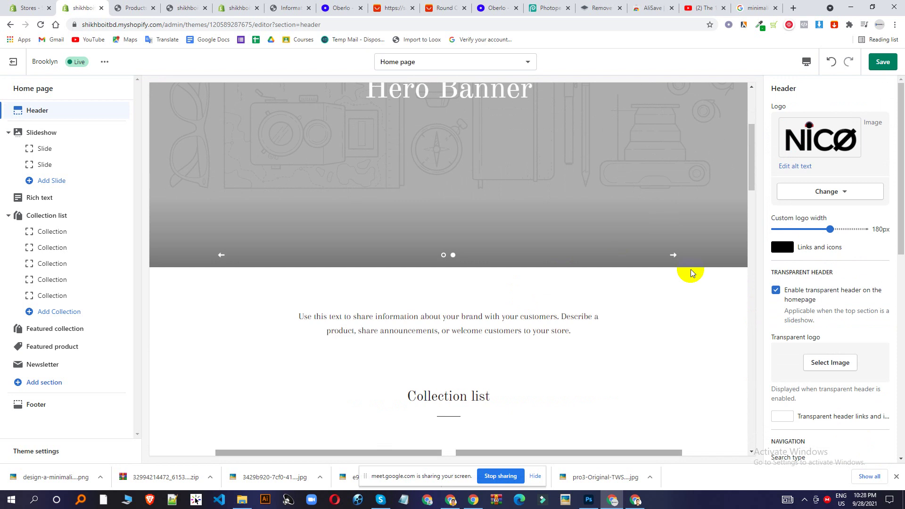
scroll(661, 276, down, 3)
scroll(546, 337, up, 7)
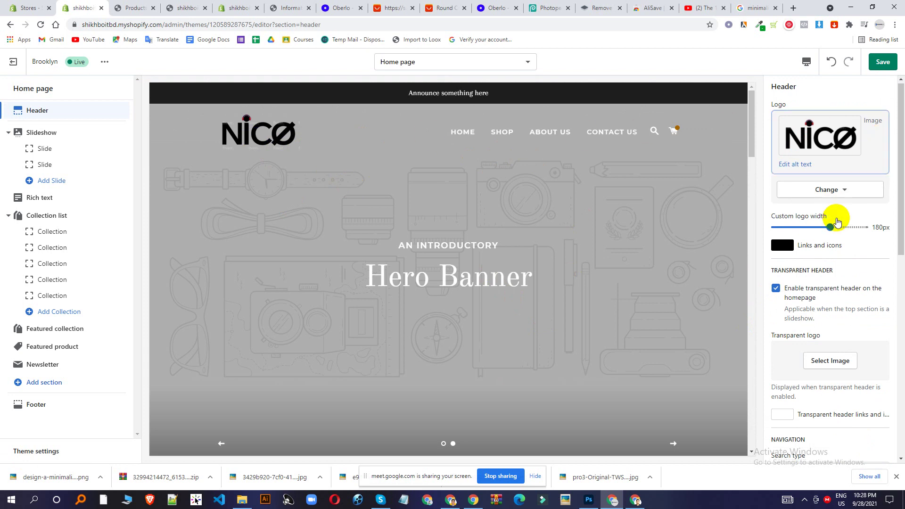
- Open the image library for the Header section's Transparent logo setting
scroll(837, 222, down, 3)
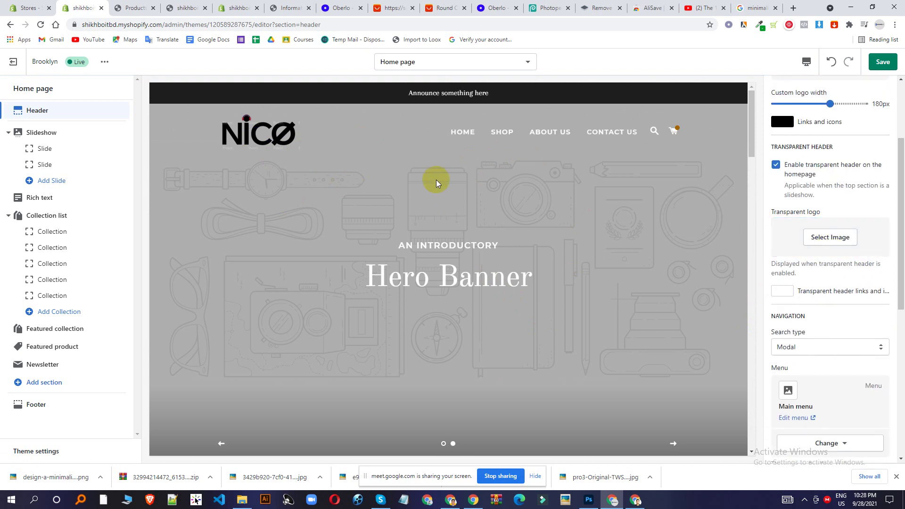
scroll(415, 188, down, 3)
scroll(427, 197, up, 3)
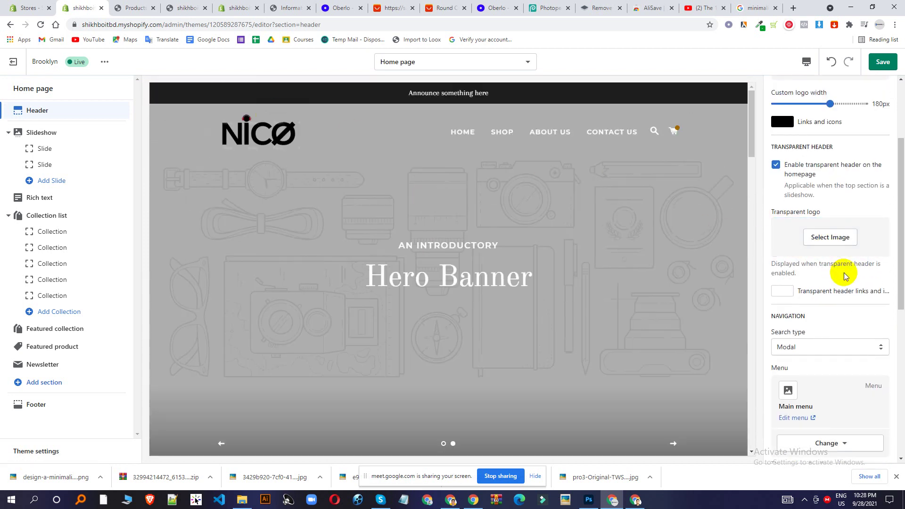
scroll(815, 372, down, 2)
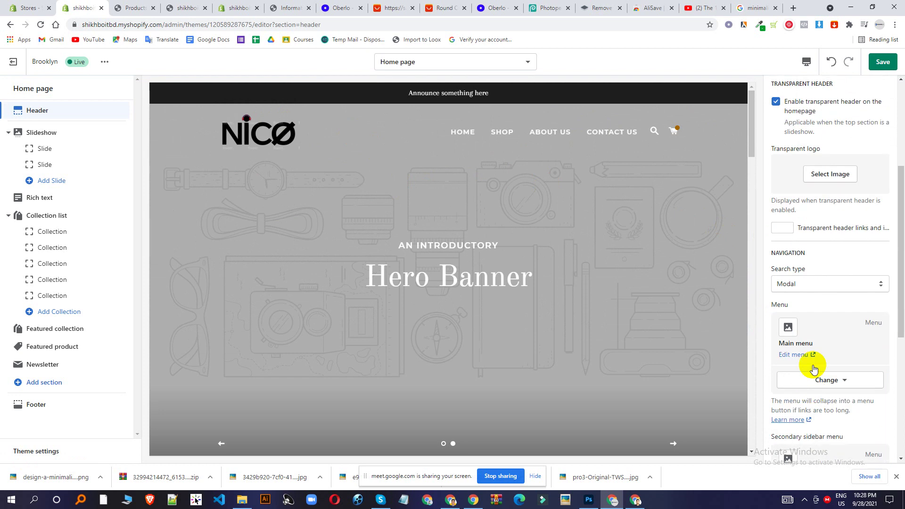
click(830, 174)
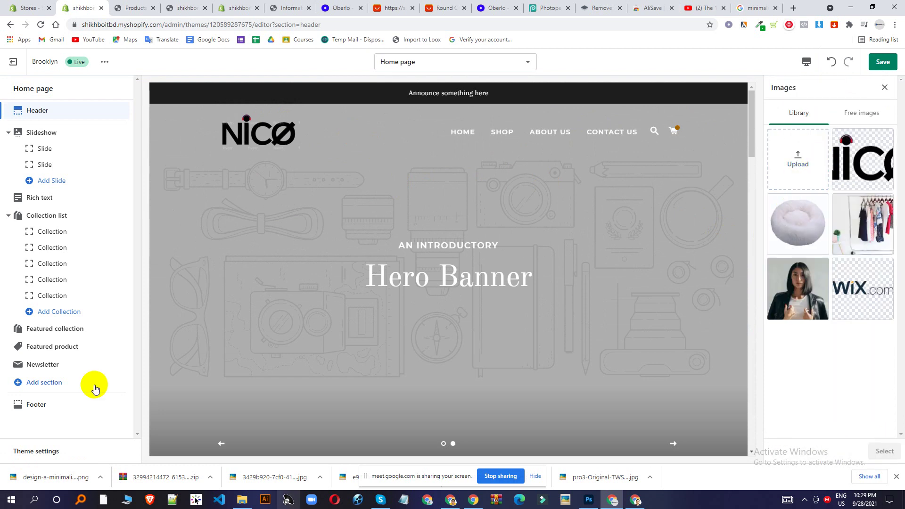
- Switch to Photopea and open design-a-minimalist-logo-for-you-busines.png from Downloads
click(550, 8)
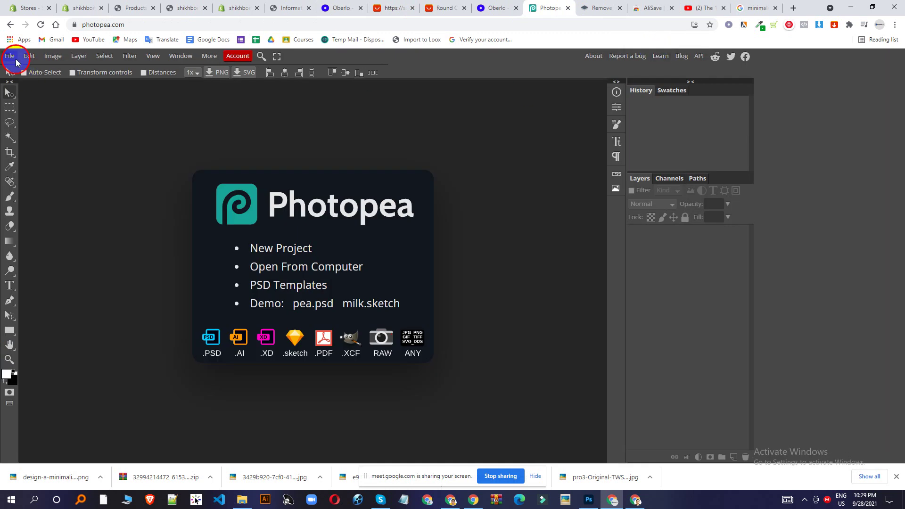
click(15, 60)
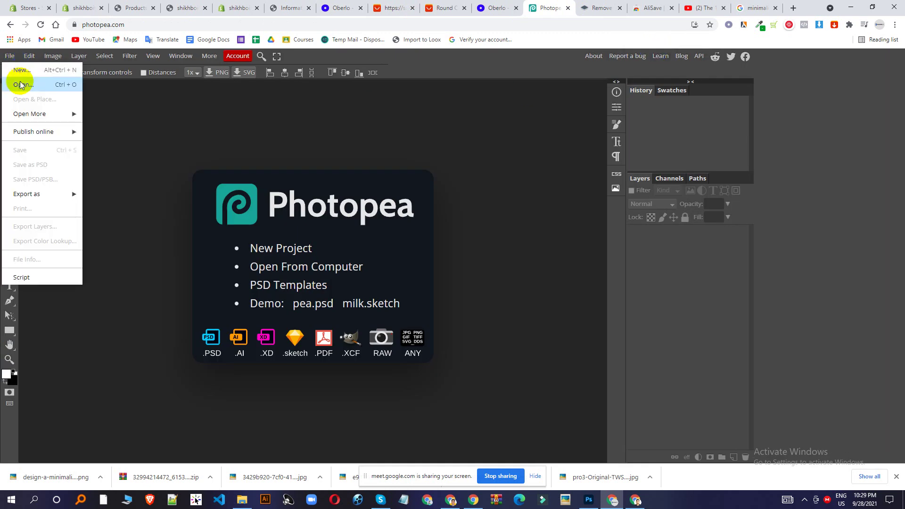
click(19, 82)
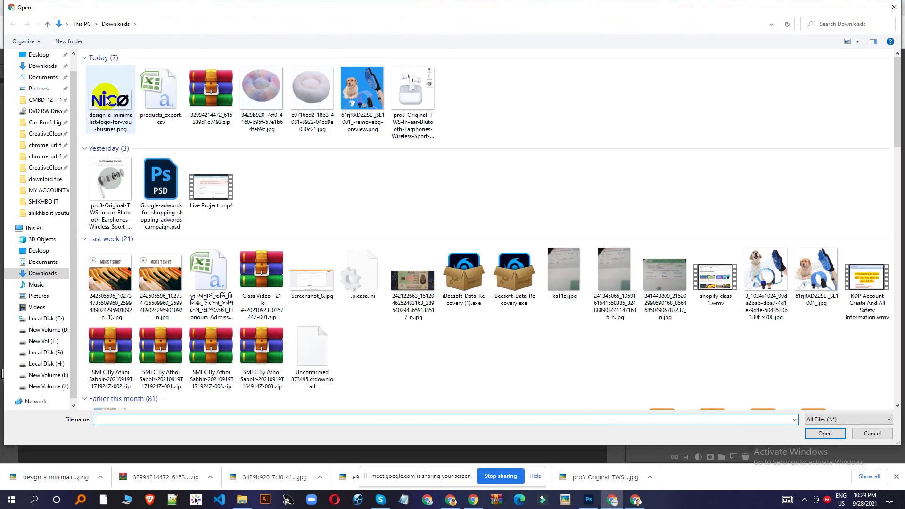
double_click(106, 97)
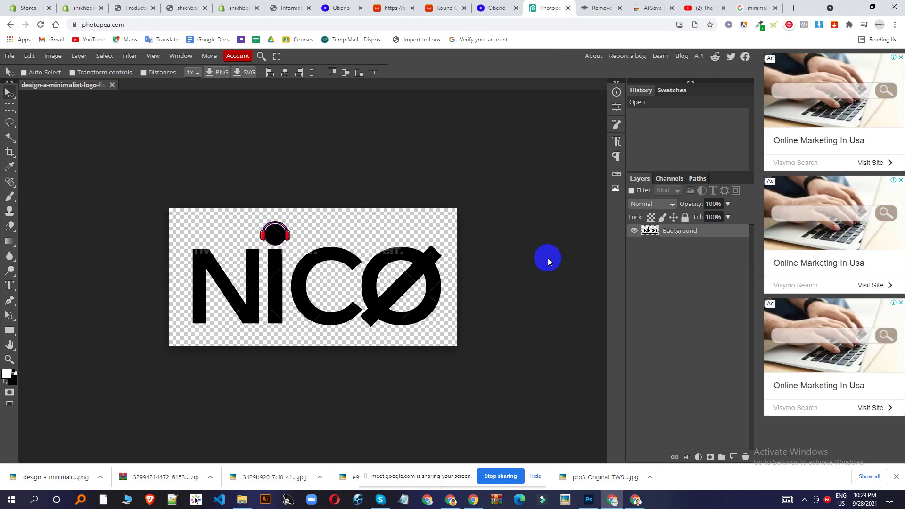
click(10, 137)
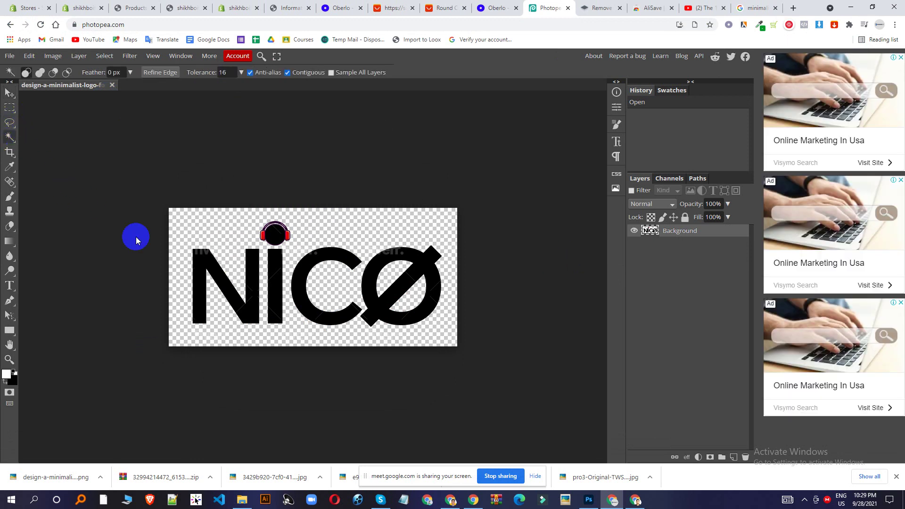
click(196, 261)
click(220, 279)
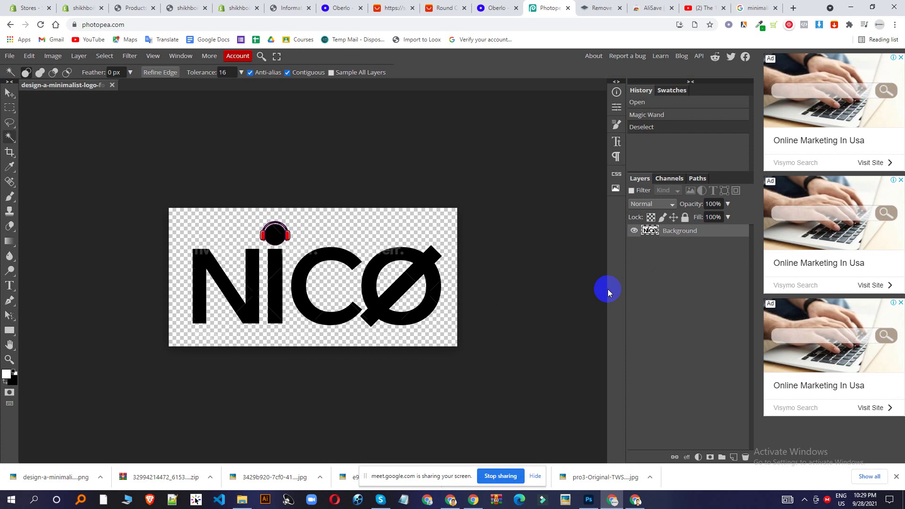
- Select all pixels of the NICO logo layer, fill them with the white foreground colour, and deselect
ctrl+click(649, 231)
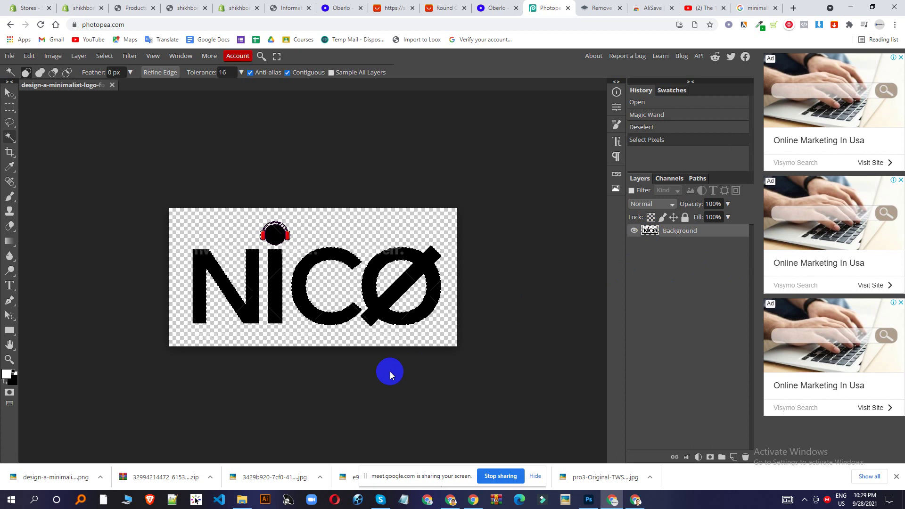
key(alt+BackSpace)
key(ctrl+d)
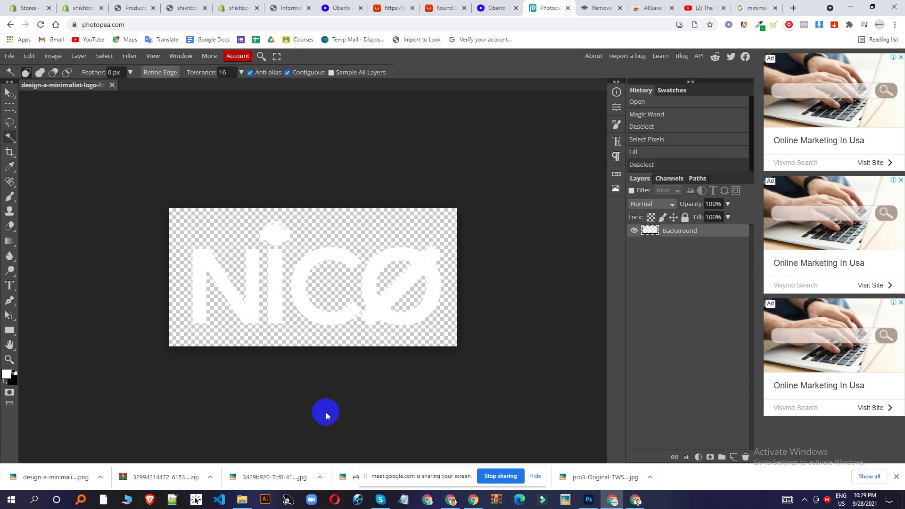
- Undo the white fill to inspect the original logo and headphones up close, refill the selection with white, and deselect
scroll(280, 228, up, 5)
key(ctrl+z)
key(ctrl+z)
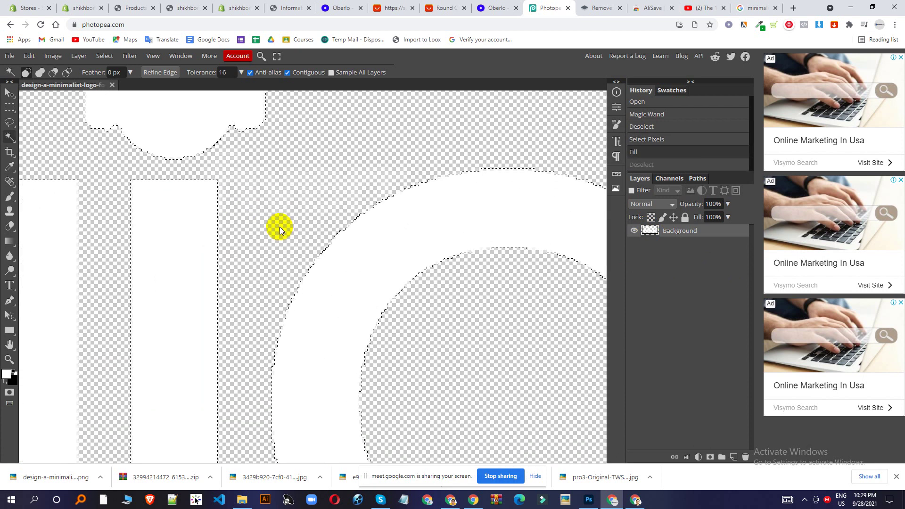
scroll(287, 247, down, 5)
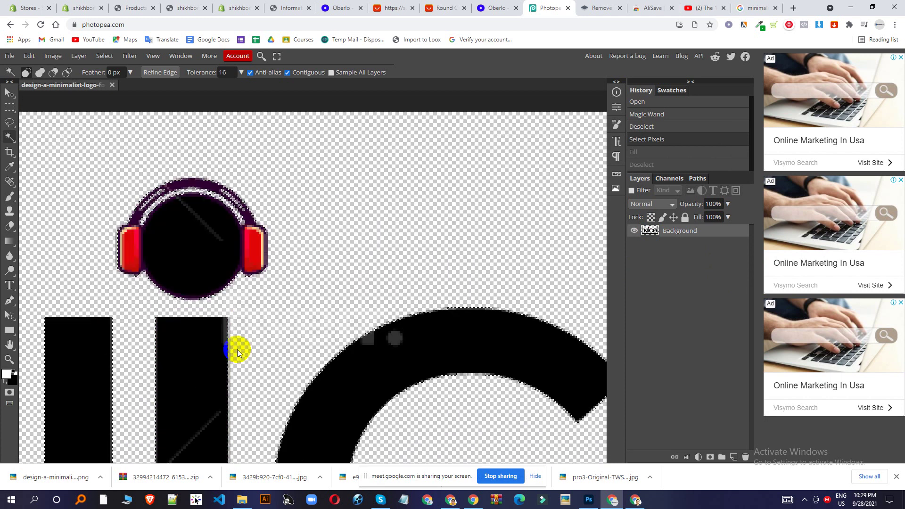
scroll(161, 251, up, 3)
scroll(160, 228, down, 5)
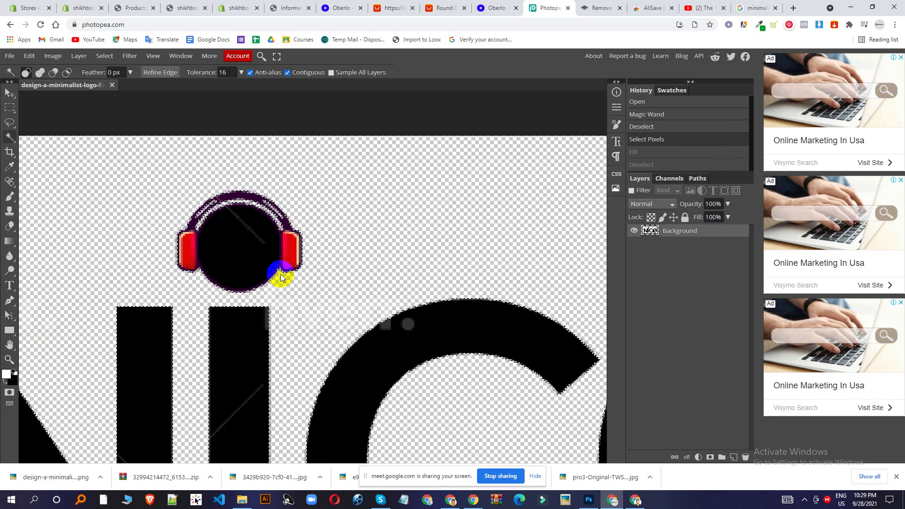
key(alt+BackSpace)
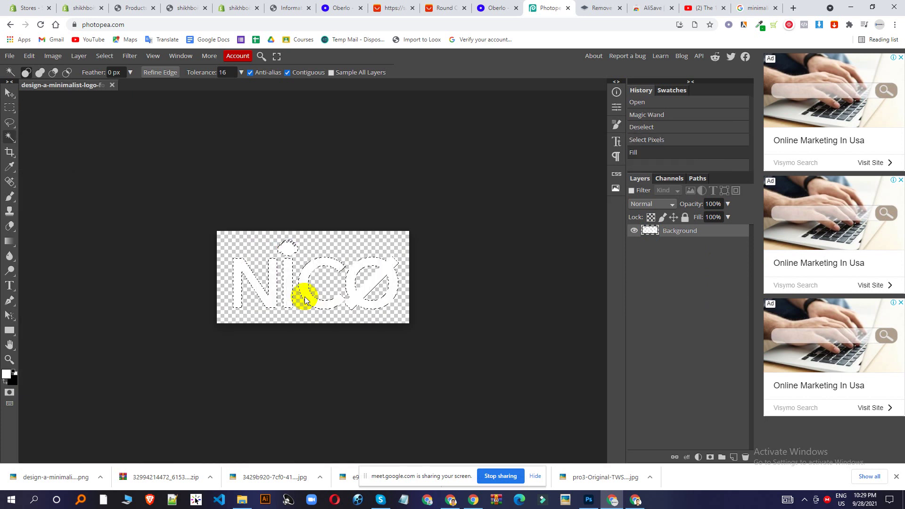
key(ctrl+d)
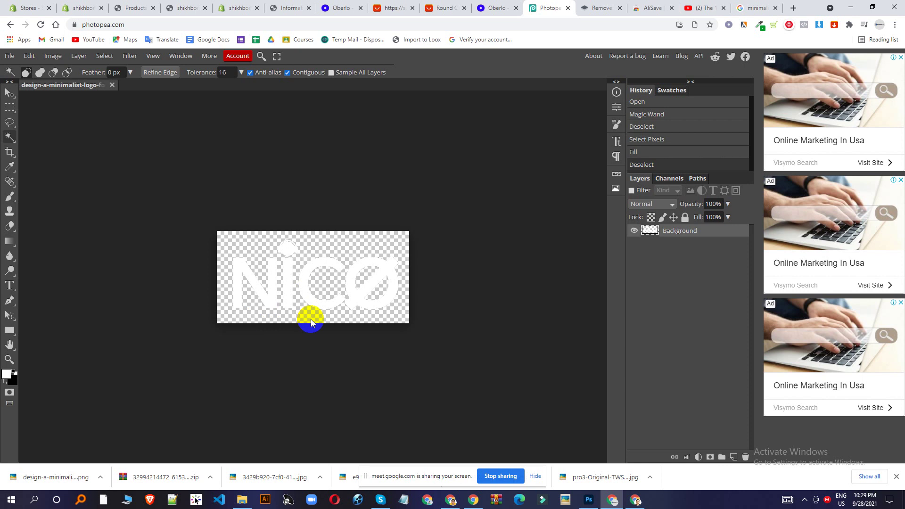
- Export the white logo as a JPG with the quality raised to maximum and save it to Downloads
click(7, 58)
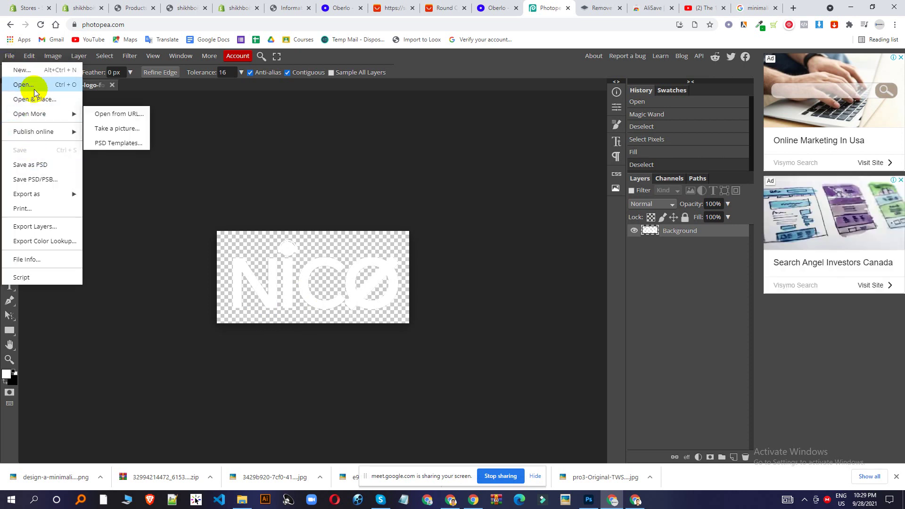
mouse_move(61, 194)
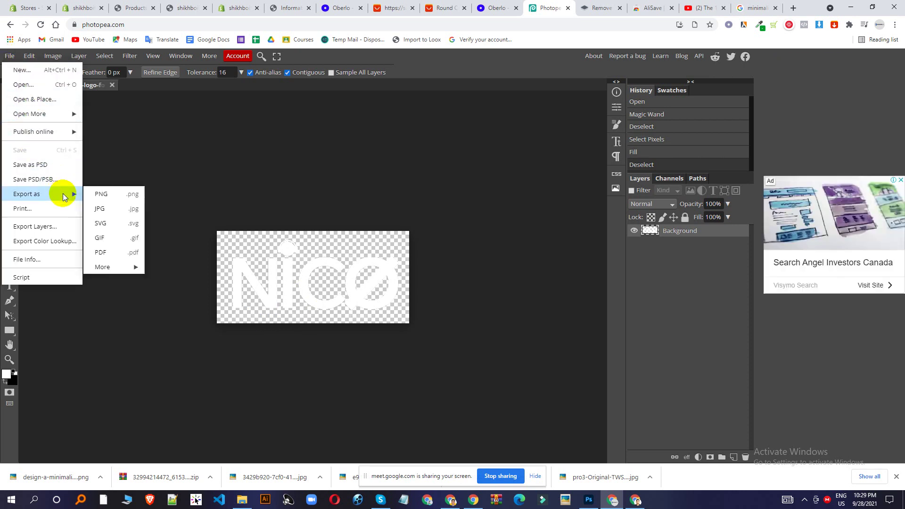
click(121, 207)
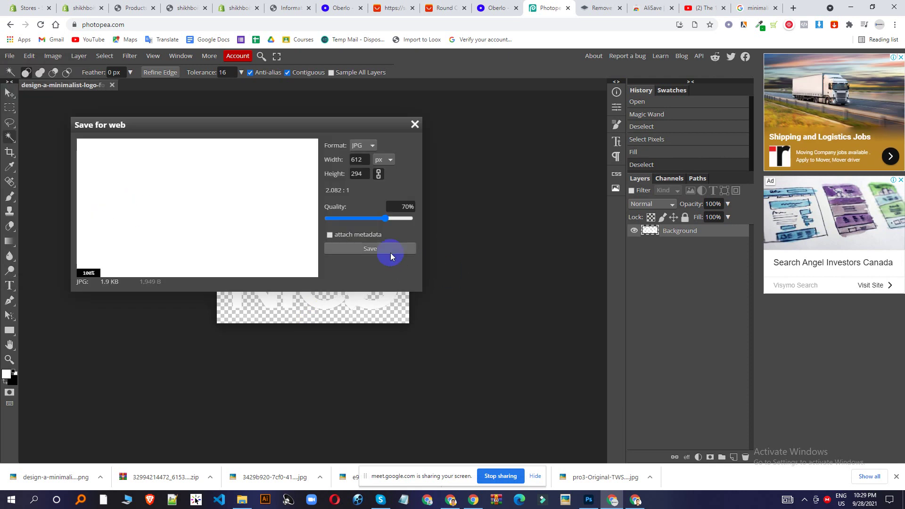
drag(386, 218, 417, 219)
click(399, 245)
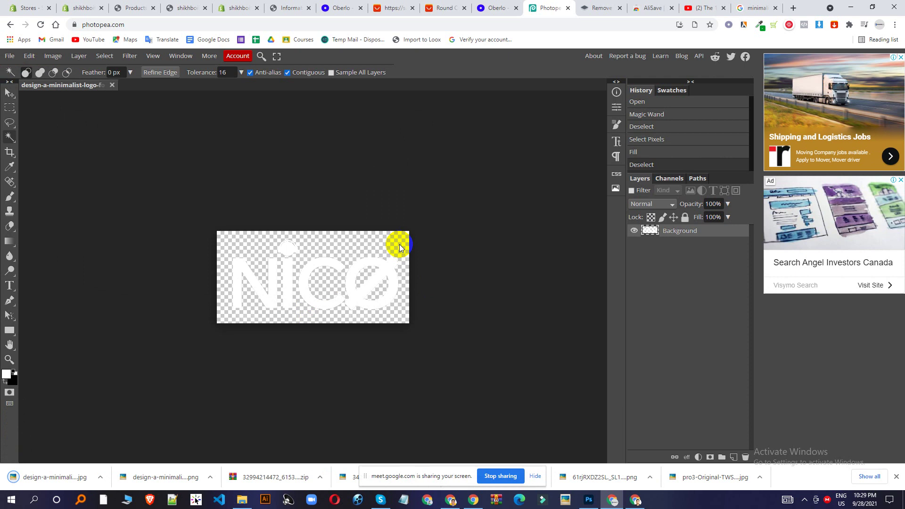
click(489, 165)
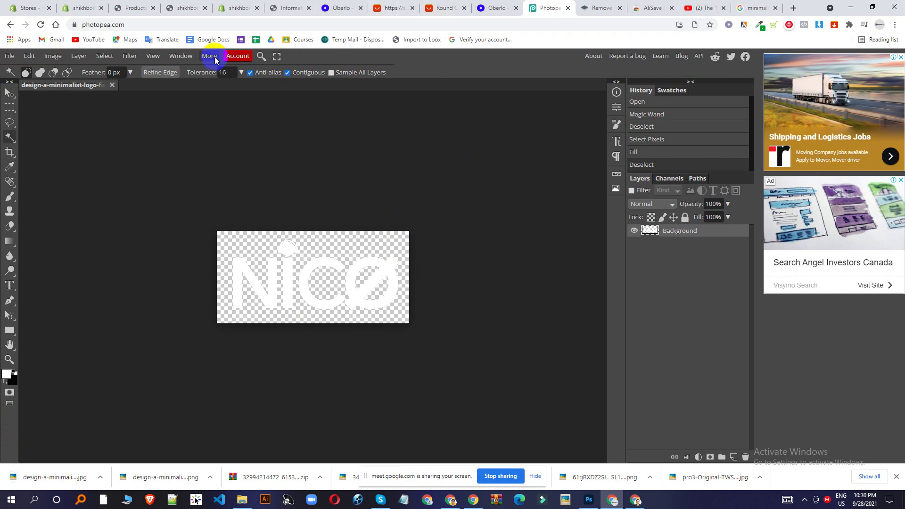
- Return to the Shopify theme editor and upload design-a-minimalist-logo-for-you-busines.jpg from Downloads as the Header's transparent logo
click(234, 9)
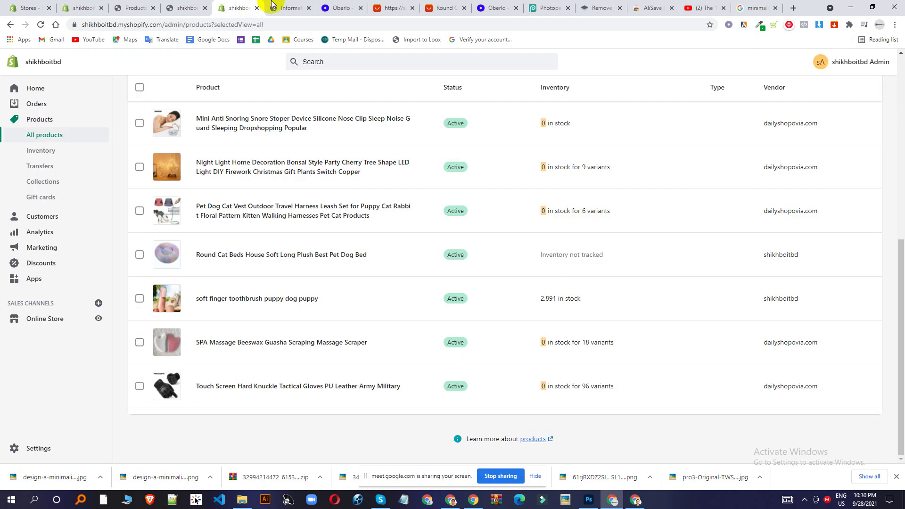
click(273, 5)
click(132, 7)
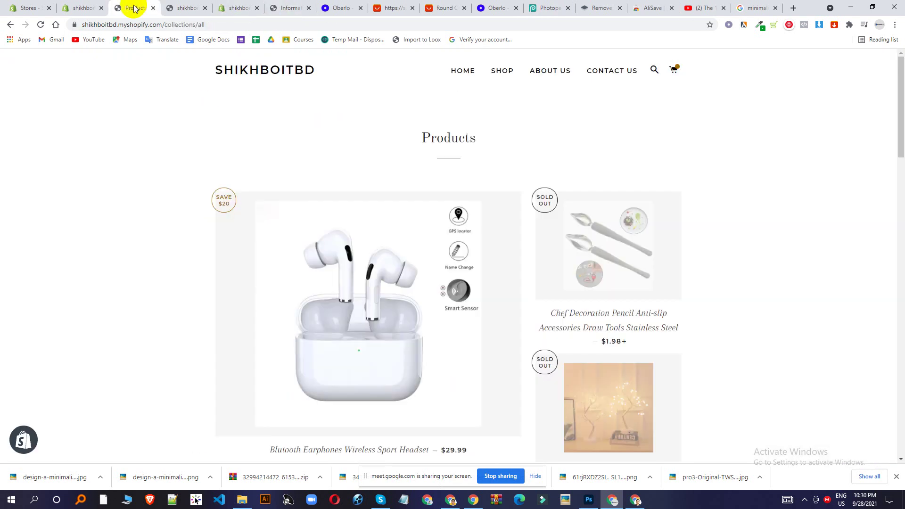
click(92, 4)
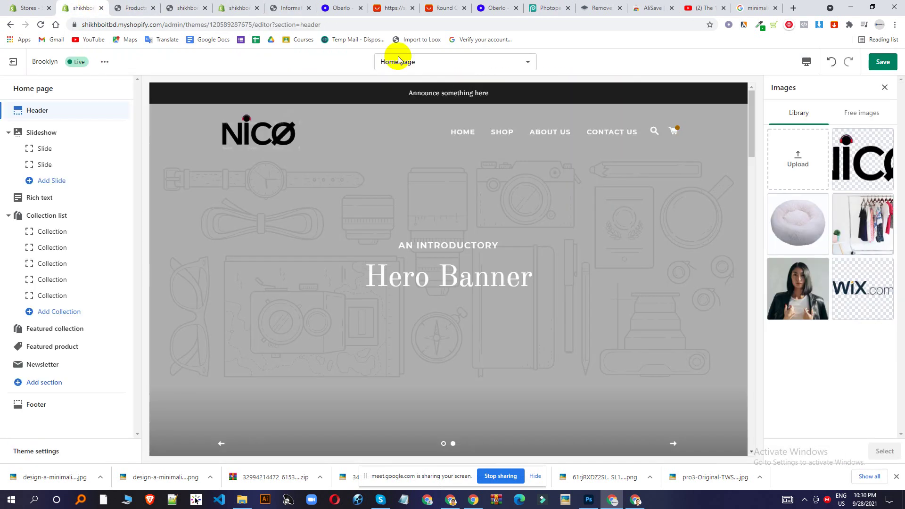
click(825, 154)
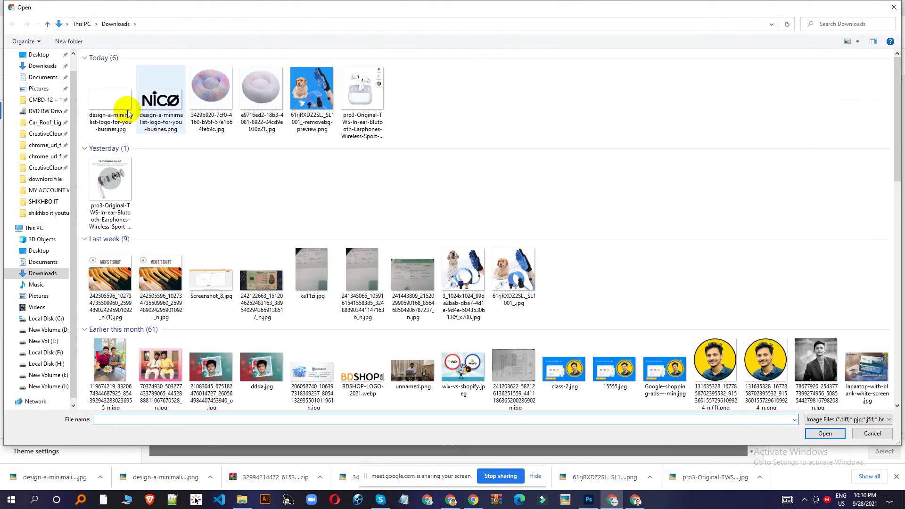
double_click(111, 101)
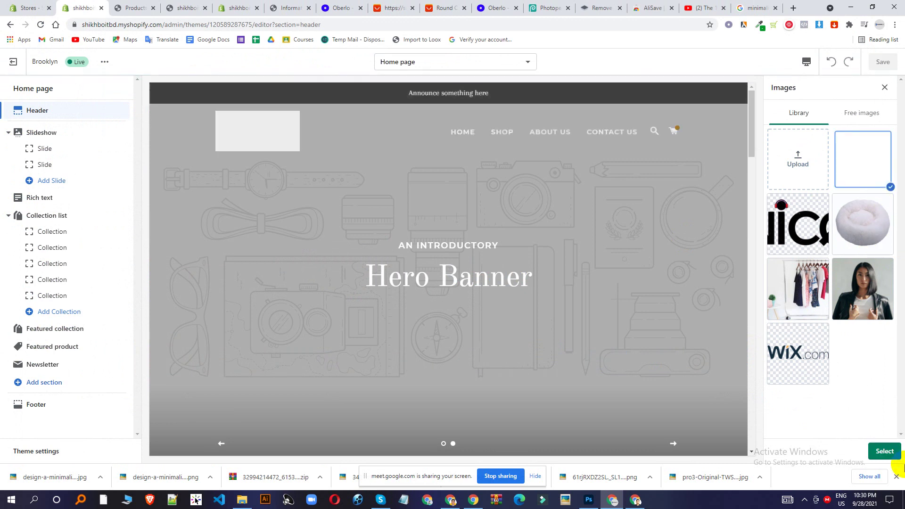
- Deselect the white JPG as the transparent logo and close the image library
click(872, 173)
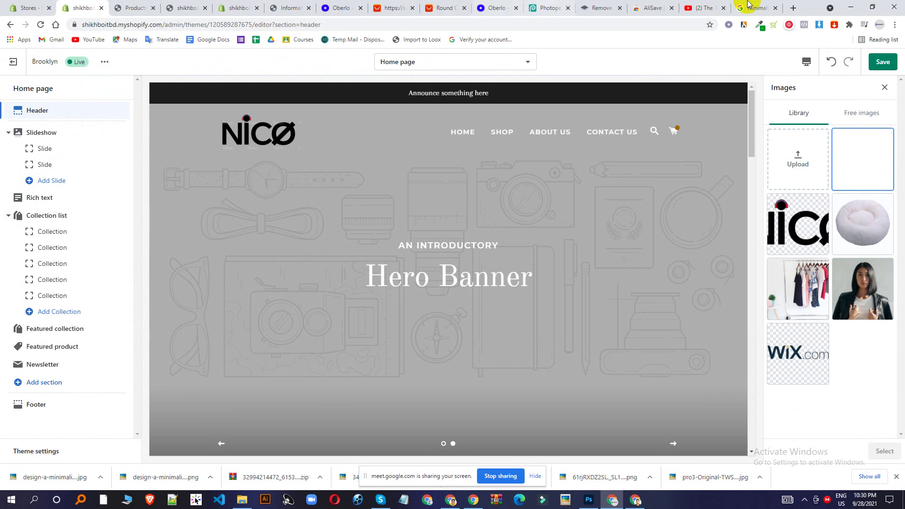
click(885, 87)
scroll(856, 203, up, 4)
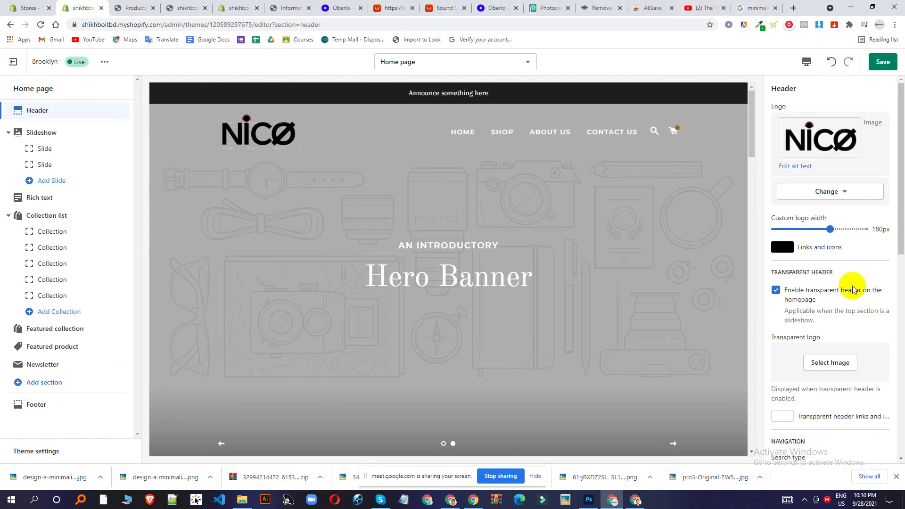
click(835, 371)
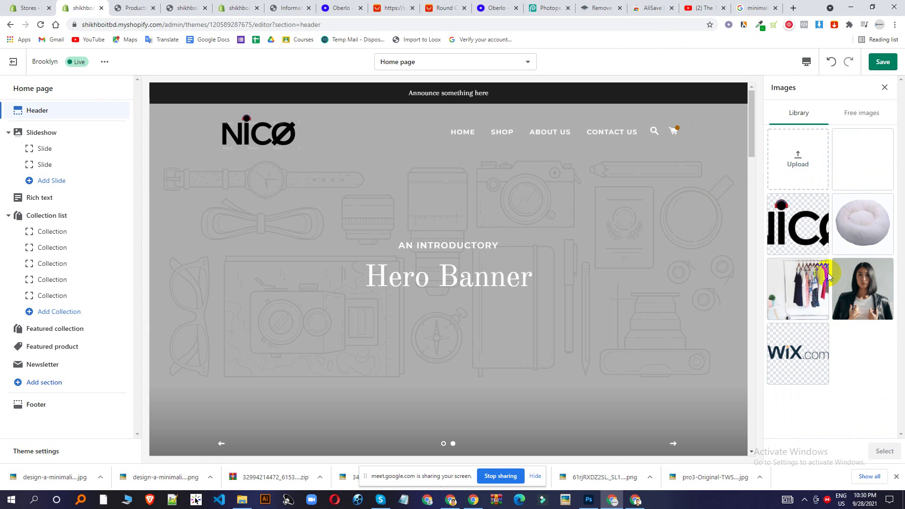
click(789, 151)
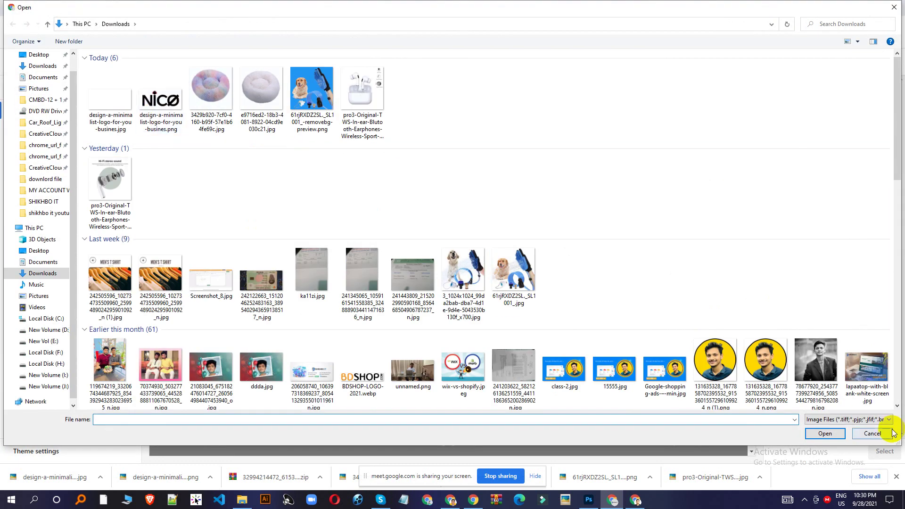
click(874, 433)
- Look over the home page preview, close the image library, and open the settings of the Slideshow's first slide
scroll(514, 132, down, 1)
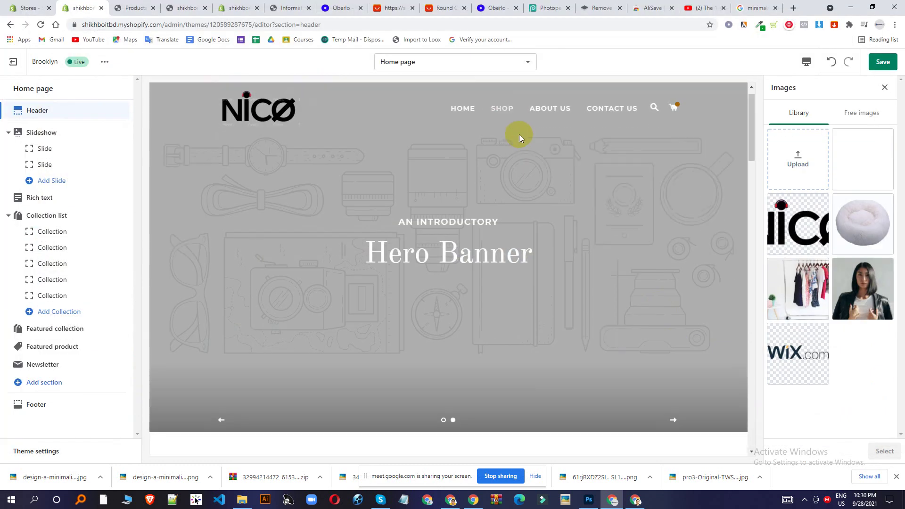
scroll(524, 135, up, 1)
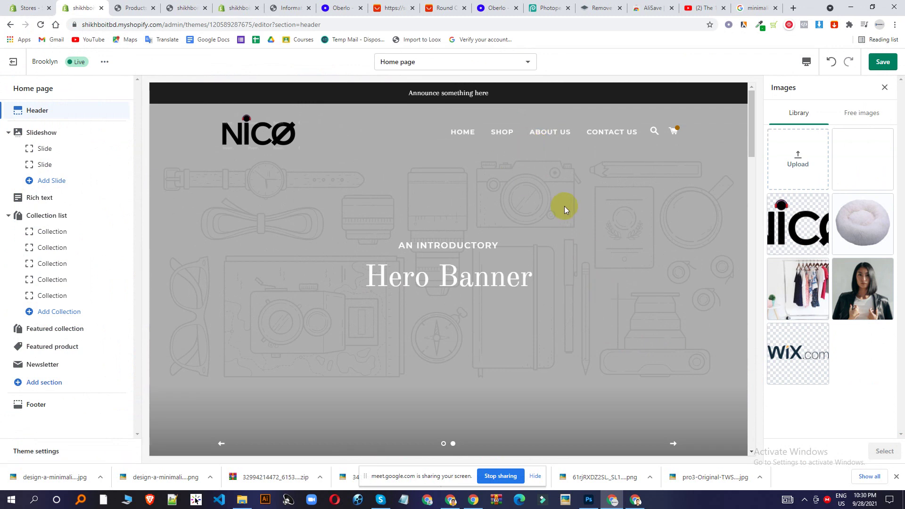
scroll(565, 207, down, 8)
scroll(580, 215, up, 8)
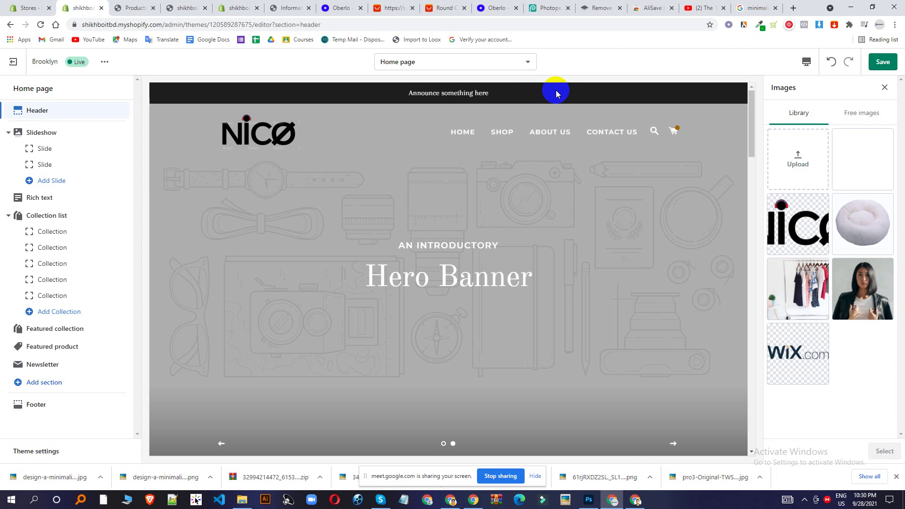
click(885, 88)
click(41, 149)
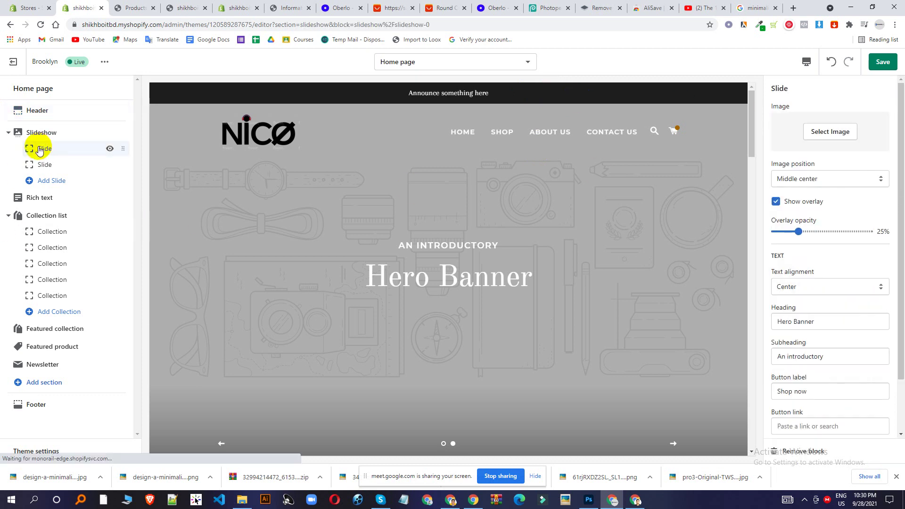
- Open the image picker for the Slideshow's first slide and view the free stock images
click(837, 137)
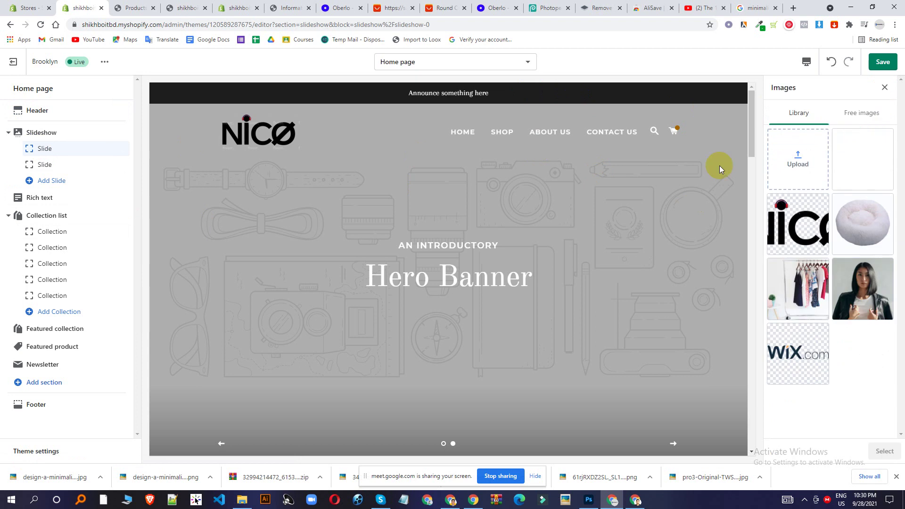
click(846, 118)
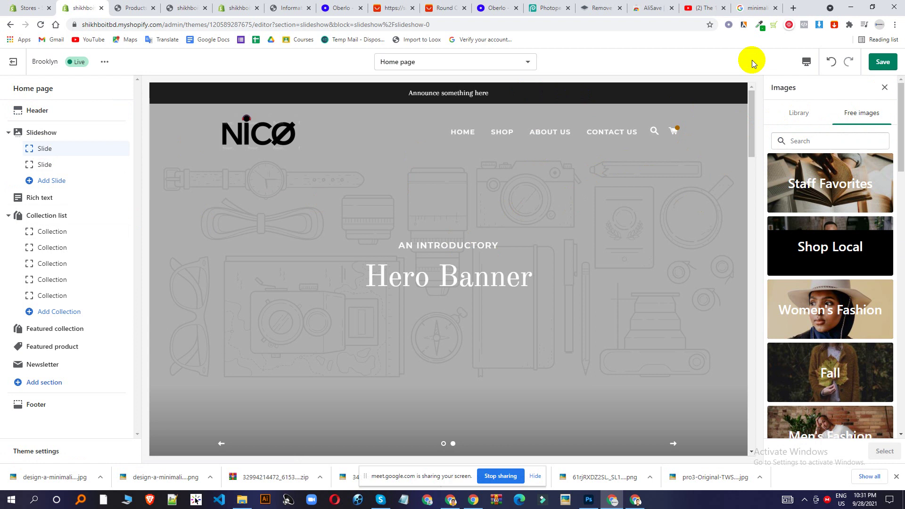
- Switch to the Google Images results and search for "ecommerce slider images"
click(750, 13)
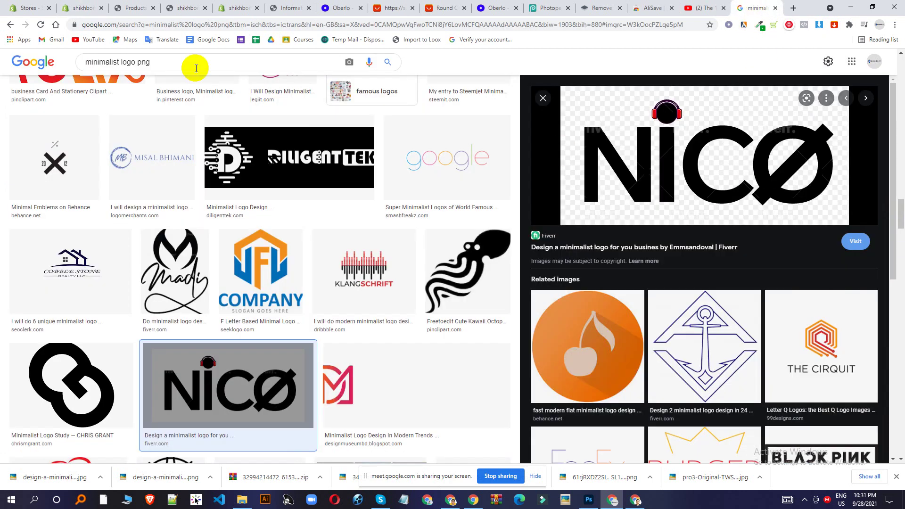
drag(161, 62, 45, 69)
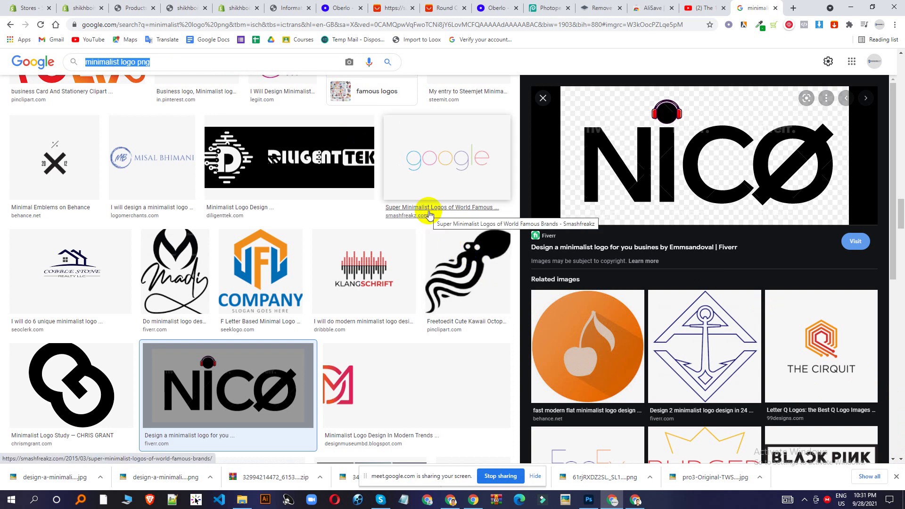
text(ecom)
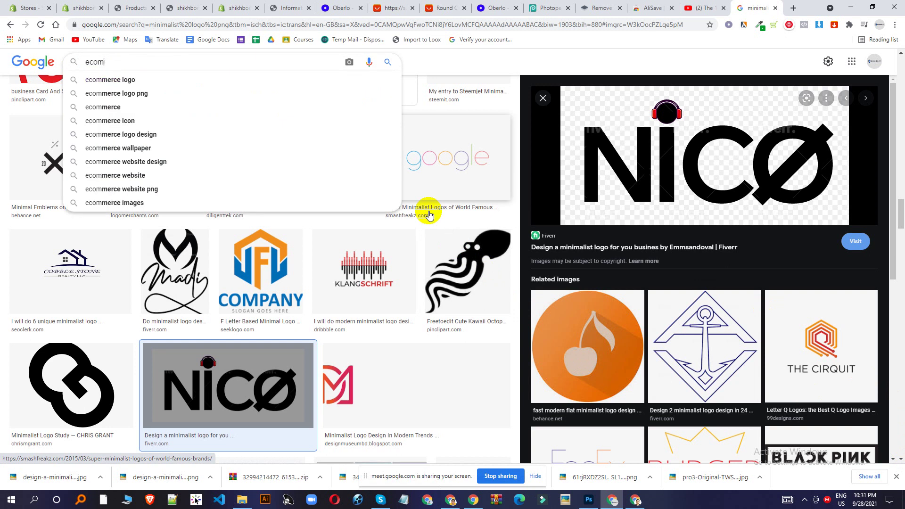
key(Up)
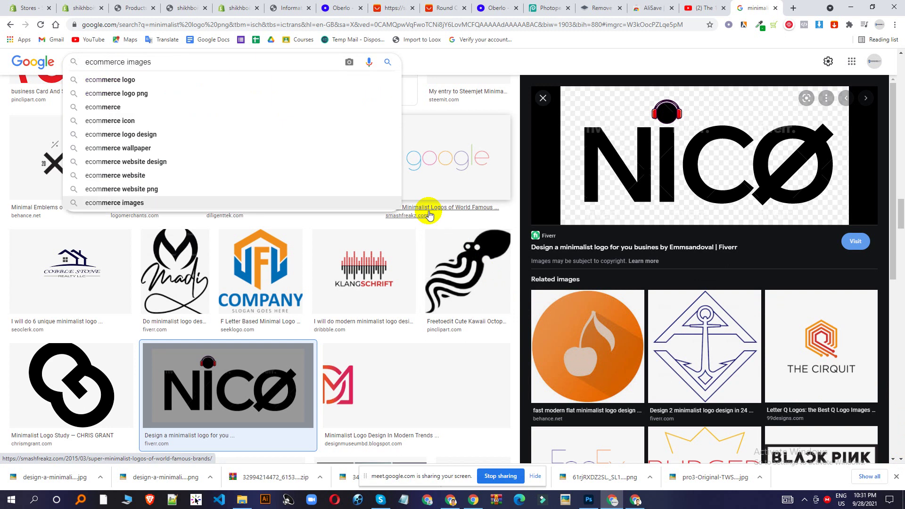
key(BackSpace)
key(BackSpace)
key(BackSpace)
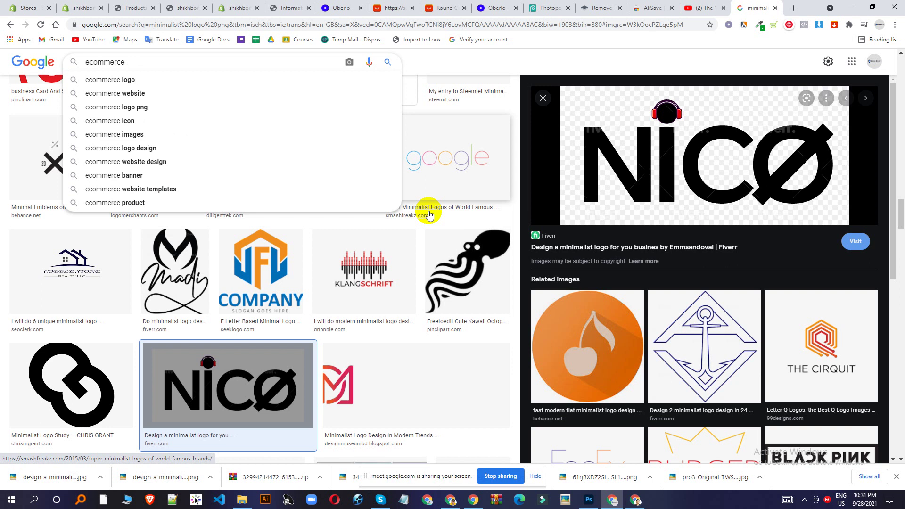
text(slider)
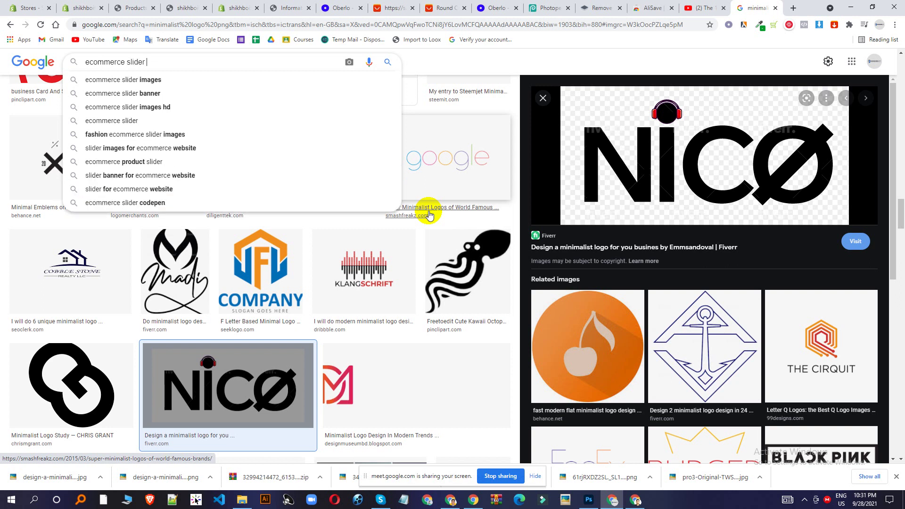
key(Return)
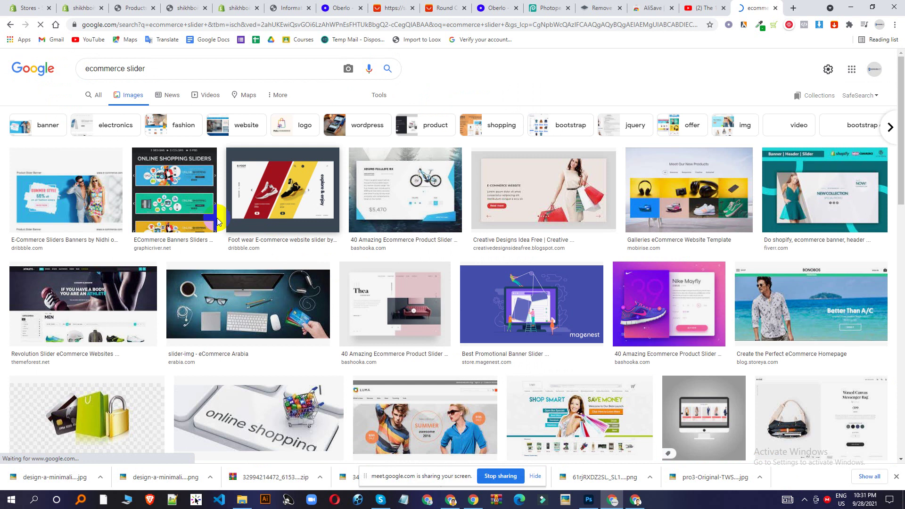
click(192, 68)
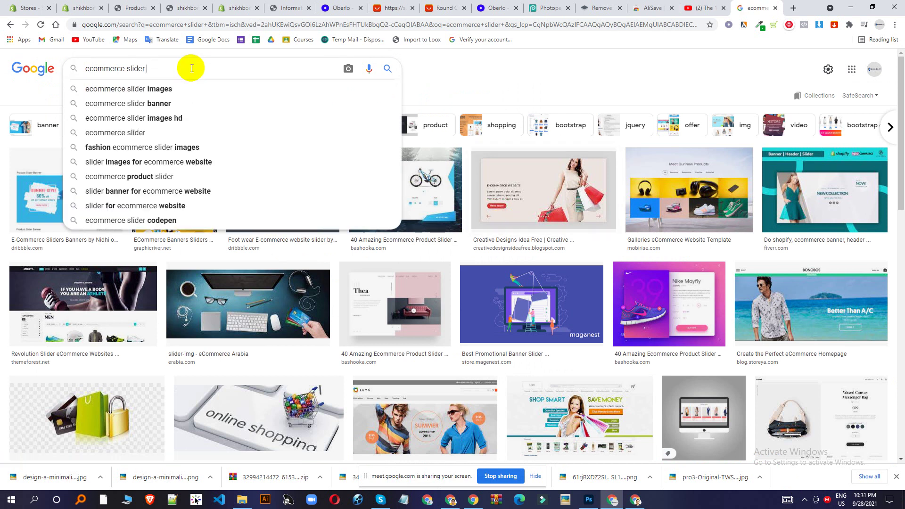
click(179, 94)
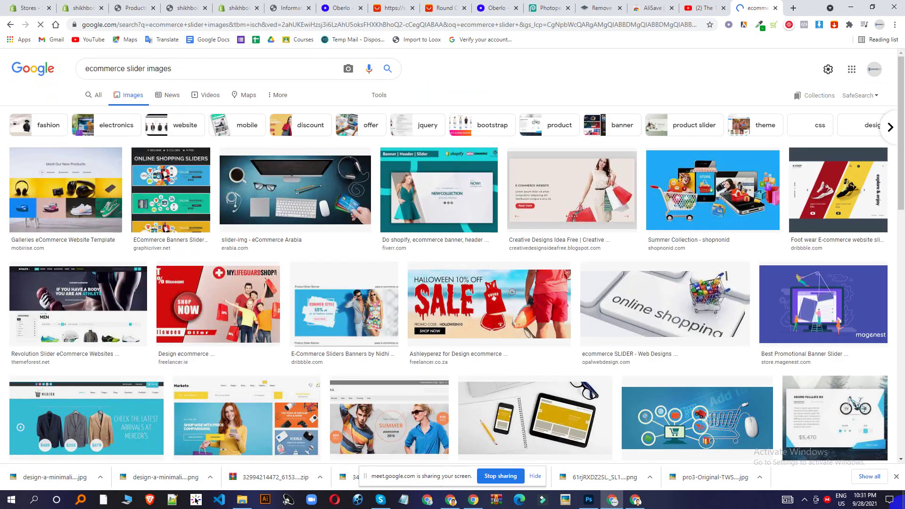
- Browse the image results and preview the Porto - Homepage 4 picture of a couple in sunglasses on a blue background
scroll(506, 295, down, 4)
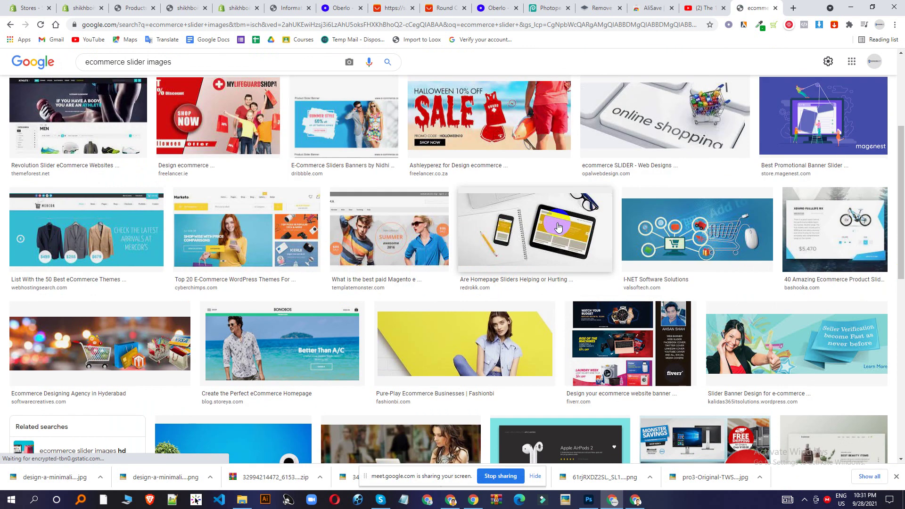
scroll(519, 295, down, 5)
click(418, 241)
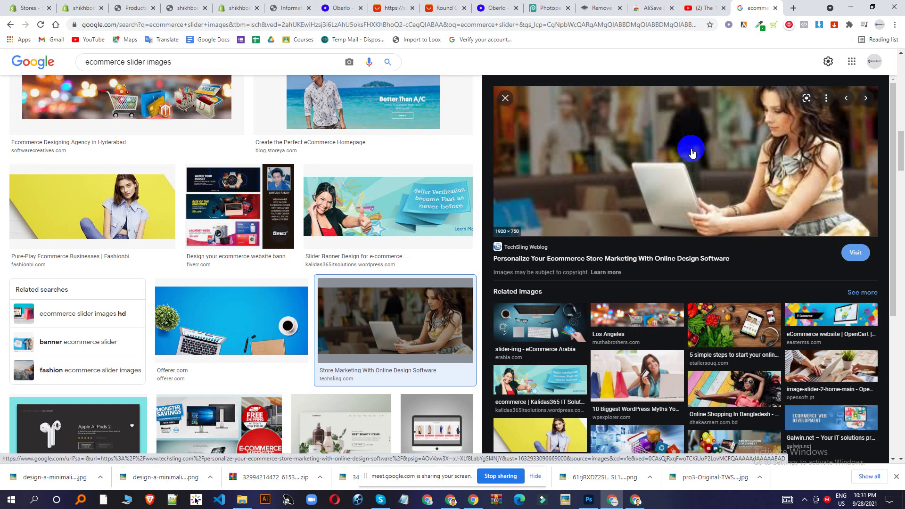
scroll(692, 153, down, 1)
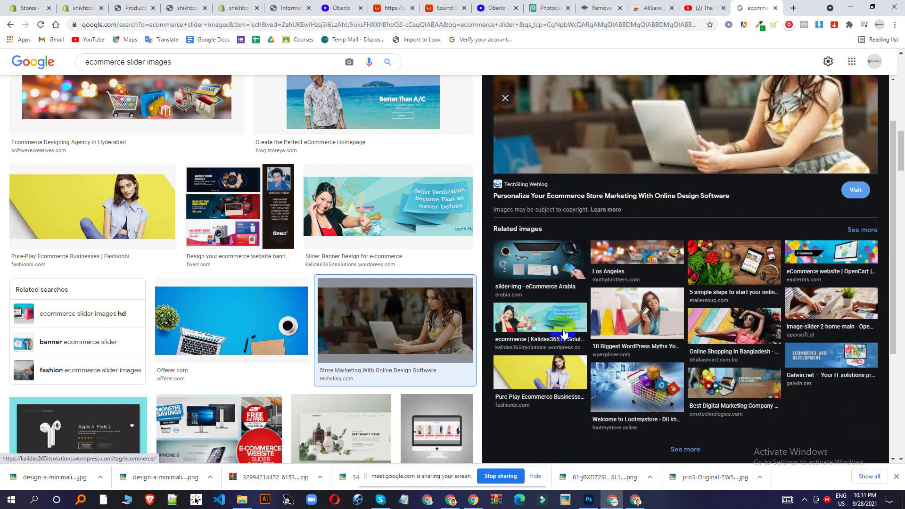
scroll(564, 333, down, 2)
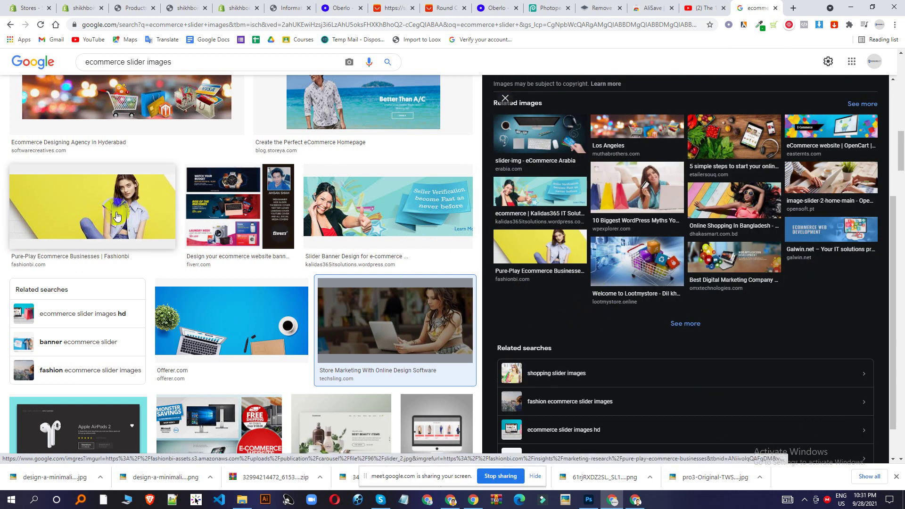
click(117, 216)
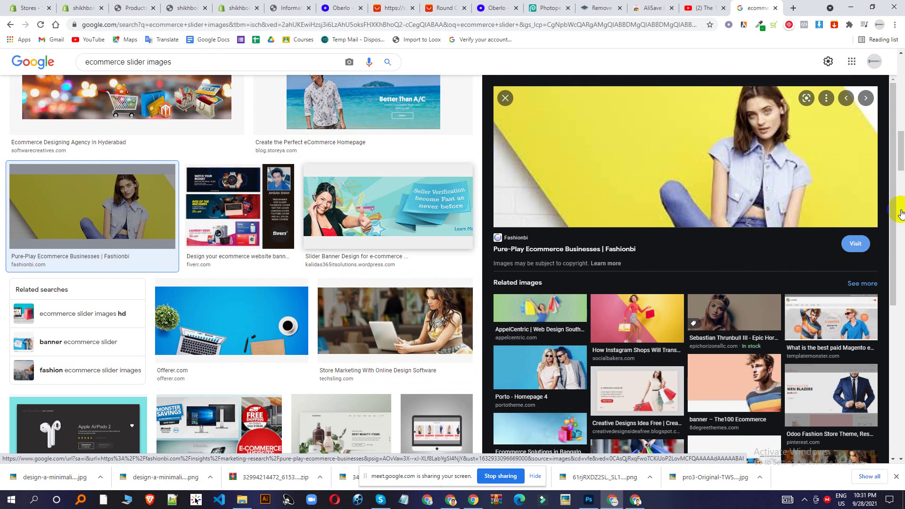
click(567, 362)
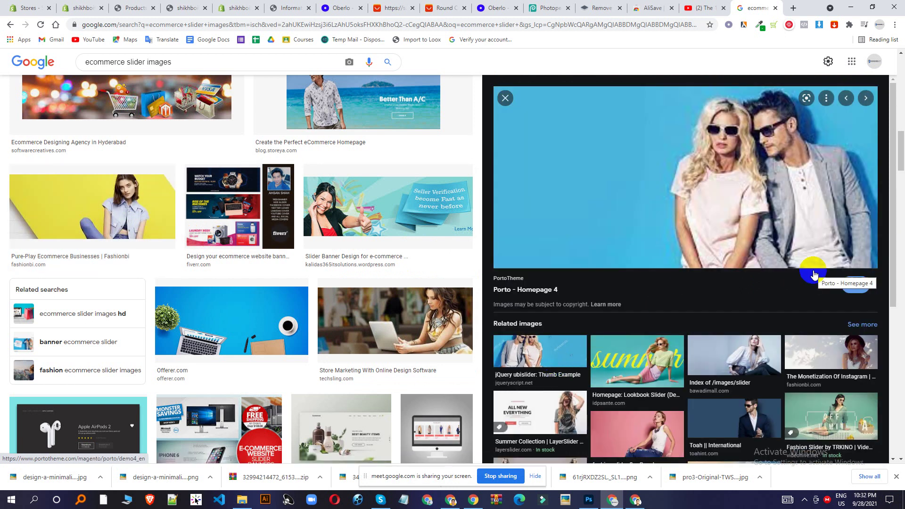
- Save the previewed couple picture to Downloads as slide1.jpg
right_click(735, 179)
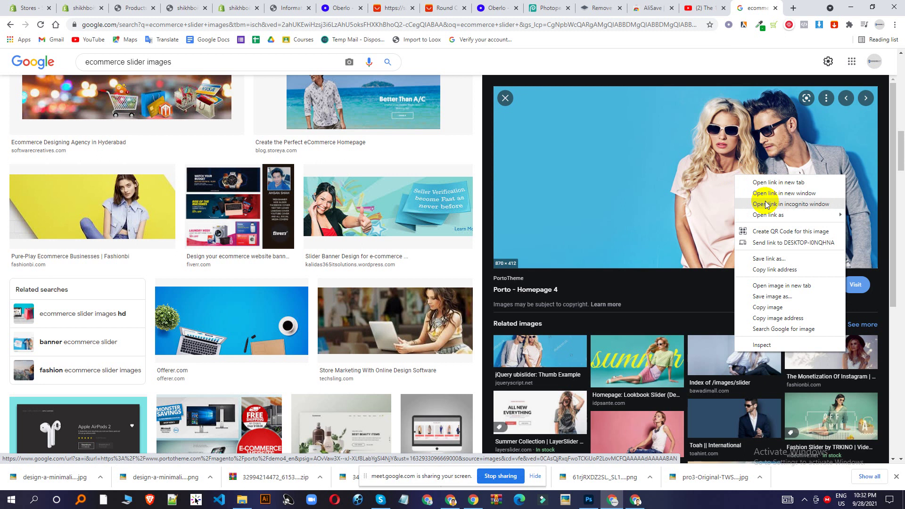
click(778, 297)
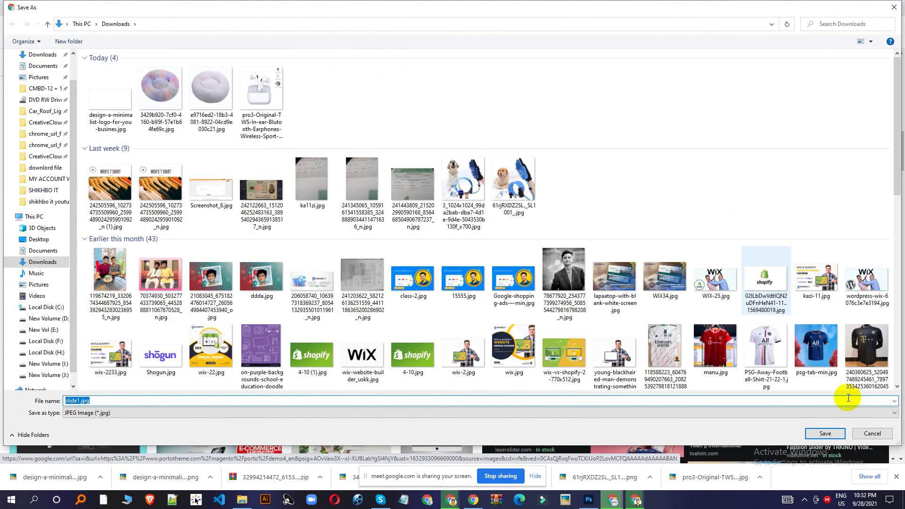
click(825, 433)
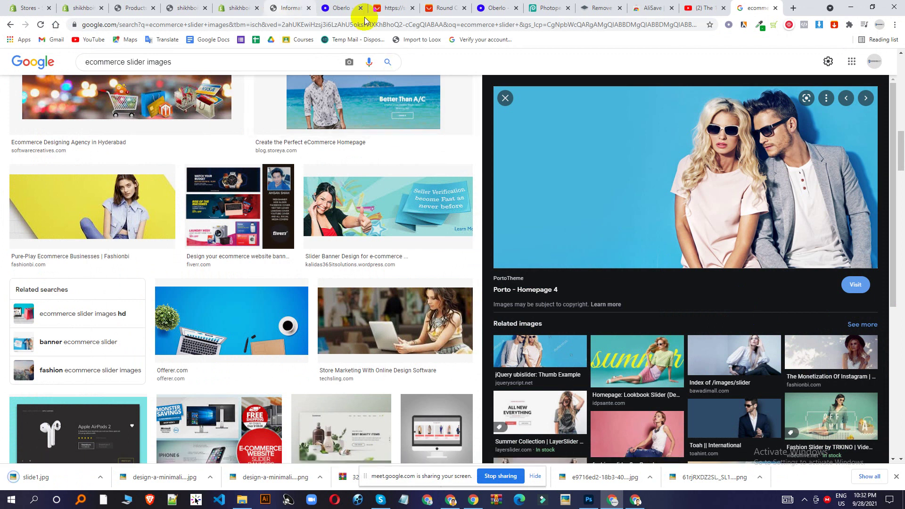
- Return to the Shopify theme editor and upload slide1.jpg from Downloads to the image library
click(234, 6)
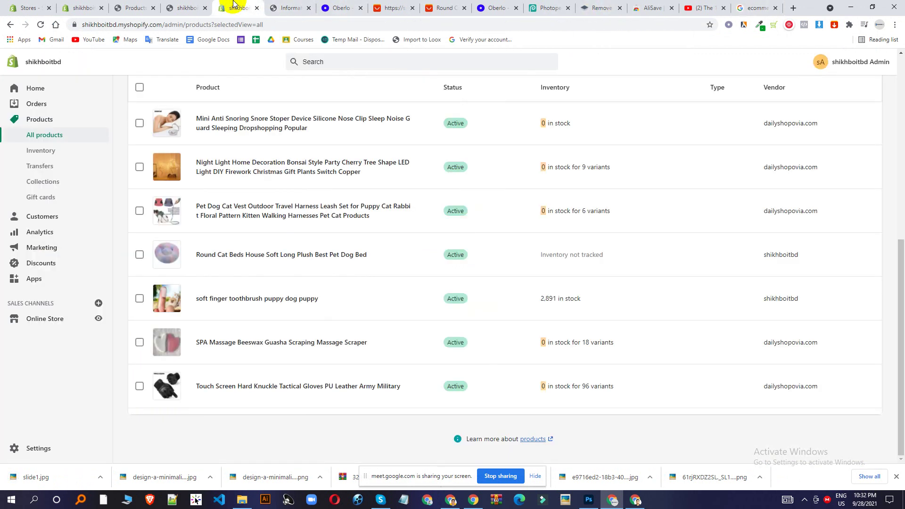
click(78, 6)
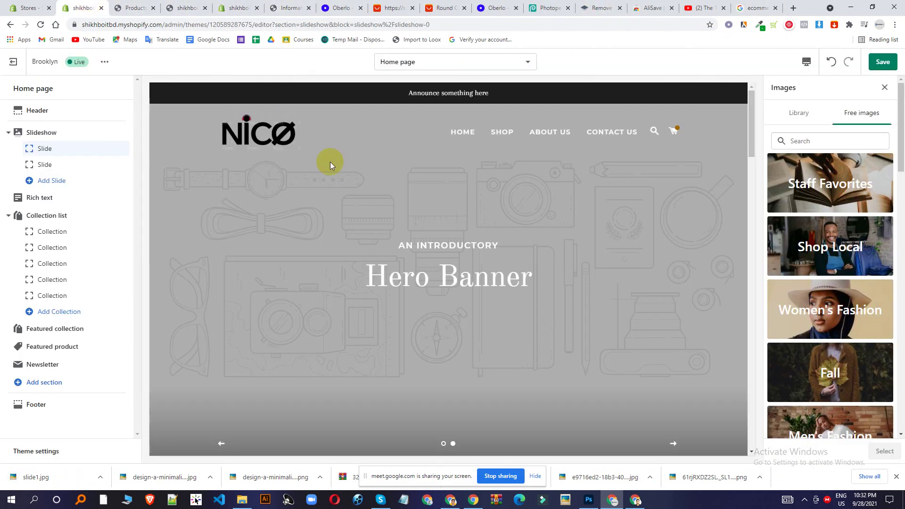
click(800, 117)
click(817, 181)
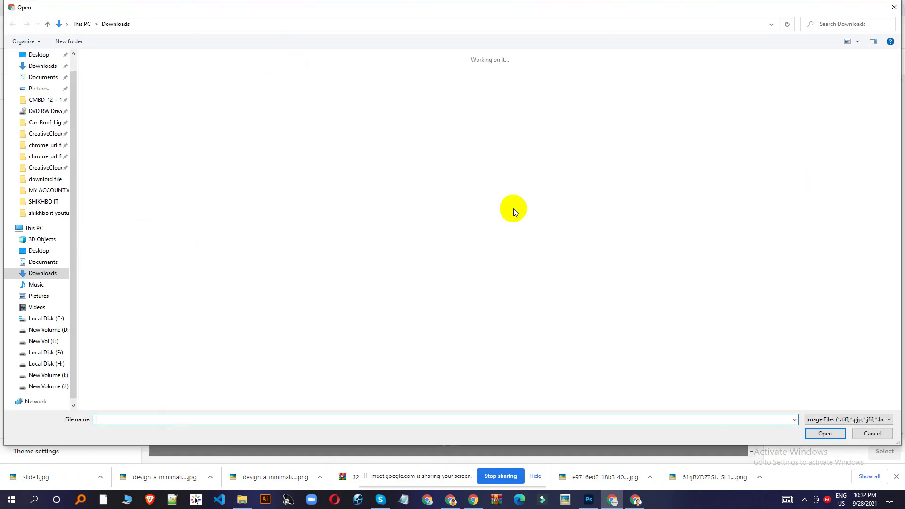
double_click(117, 108)
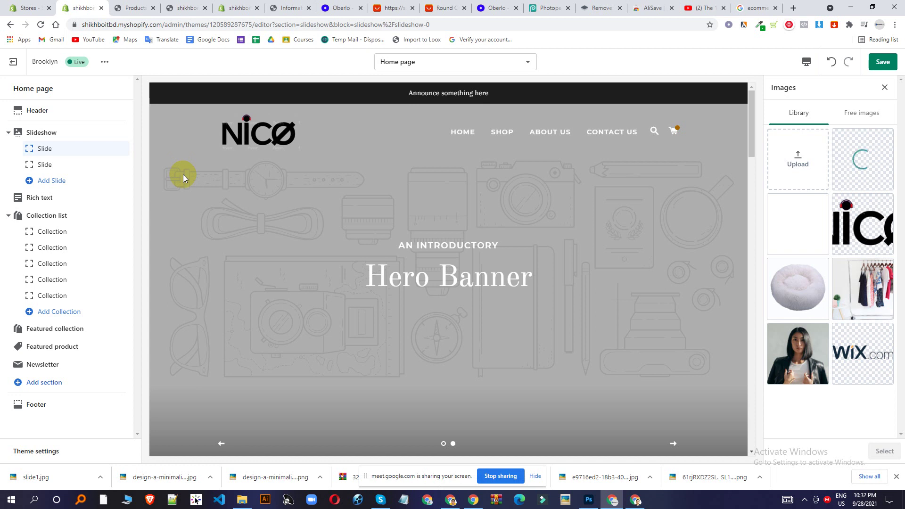
click(451, 500)
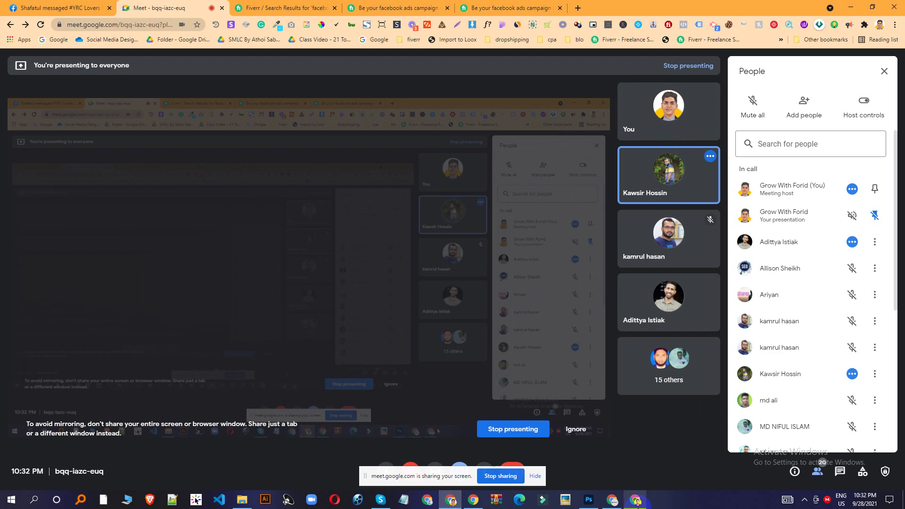
click(635, 500)
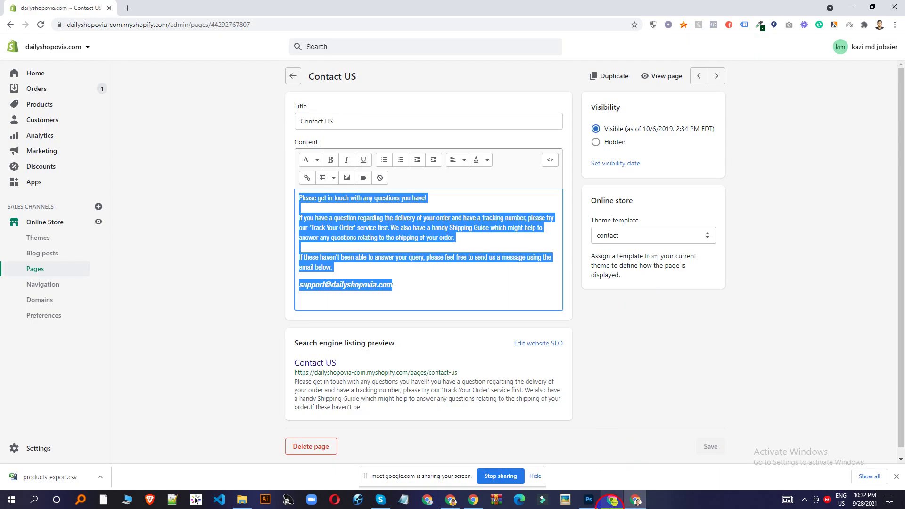
click(612, 500)
- Apply the uploaded couple picture as the first slide's image and show that slide in the home page preview
click(885, 450)
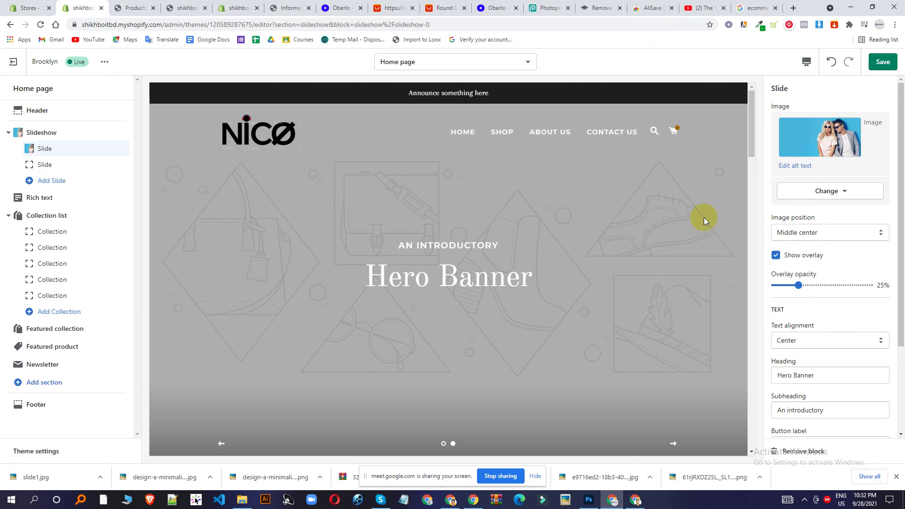
scroll(367, 222, down, 1)
scroll(445, 428, up, 1)
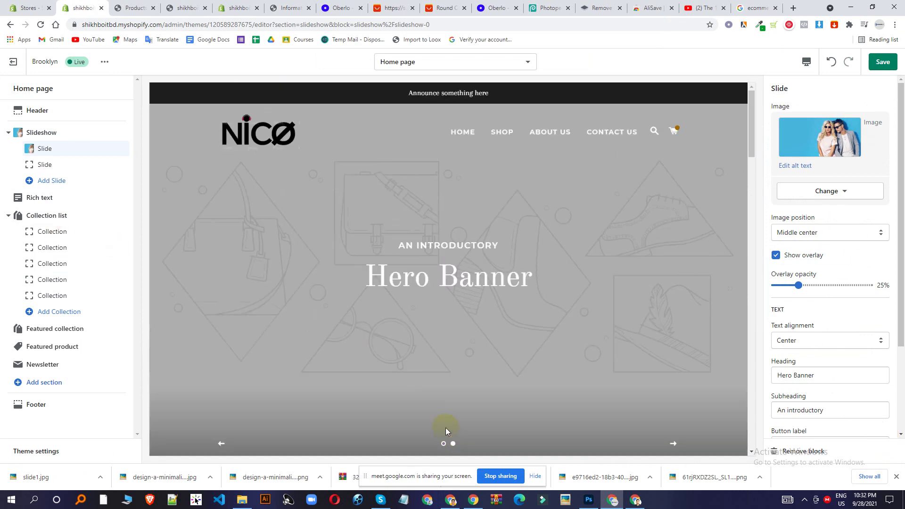
click(443, 445)
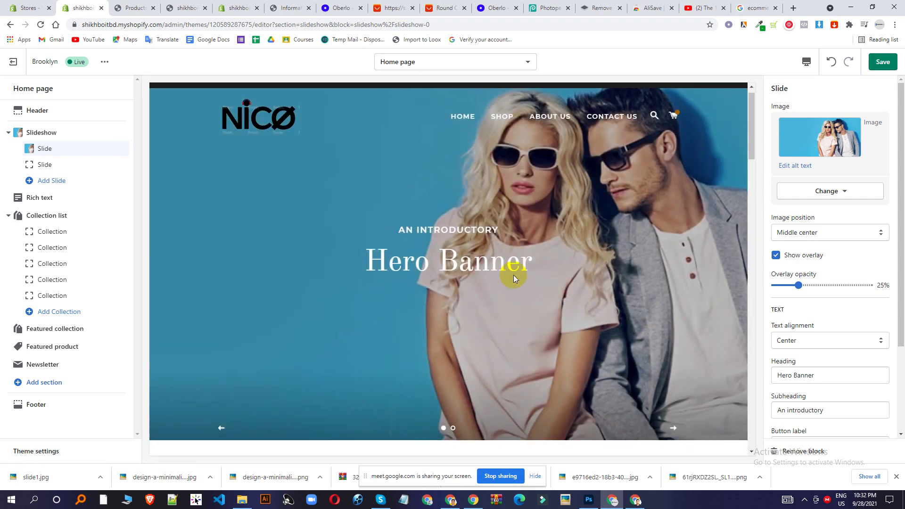
scroll(513, 275, down, 1)
scroll(513, 276, up, 1)
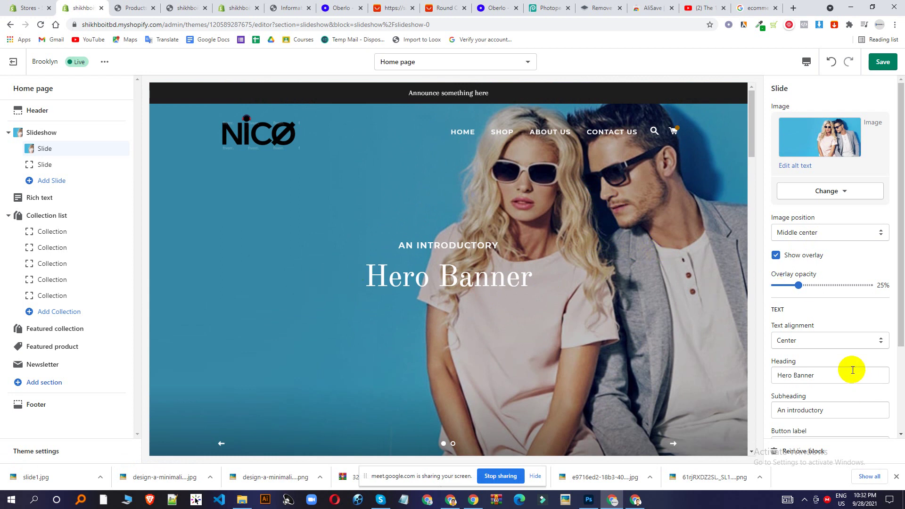
- Set the first slide's text alignment to Left and check that slide in the preview
click(828, 342)
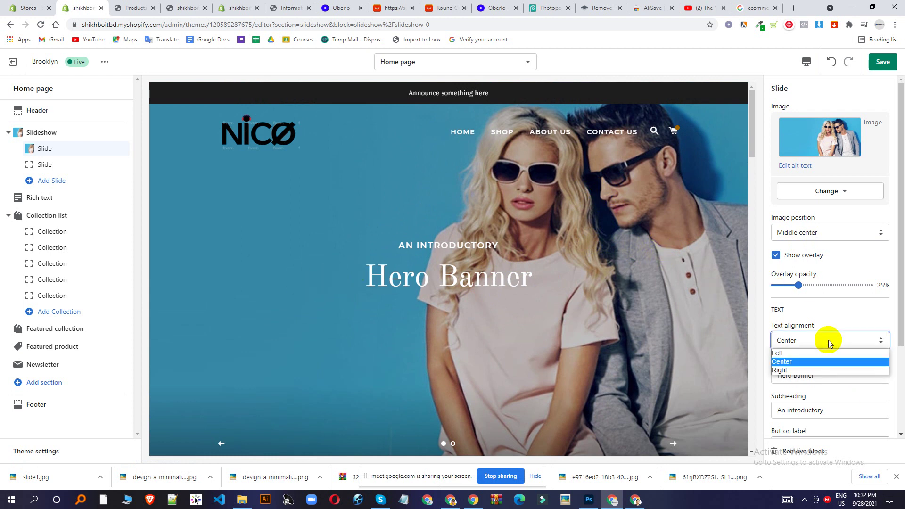
click(789, 353)
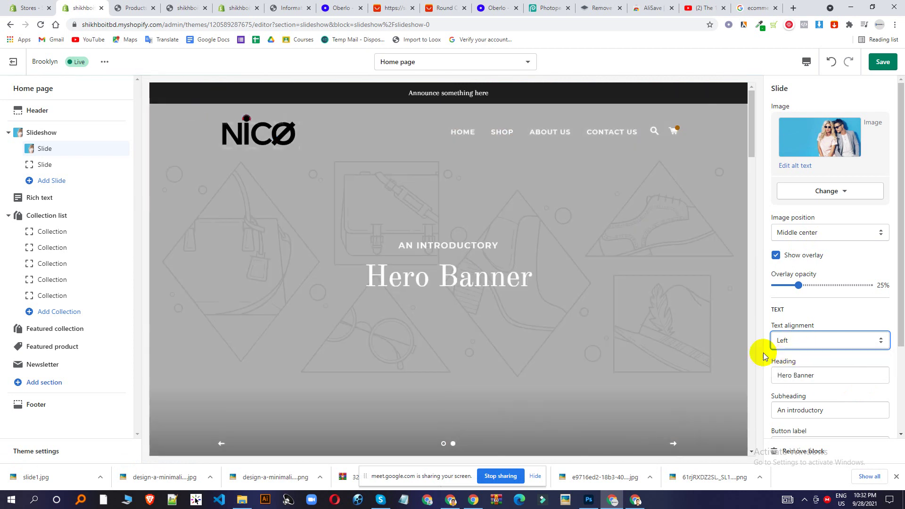
click(443, 444)
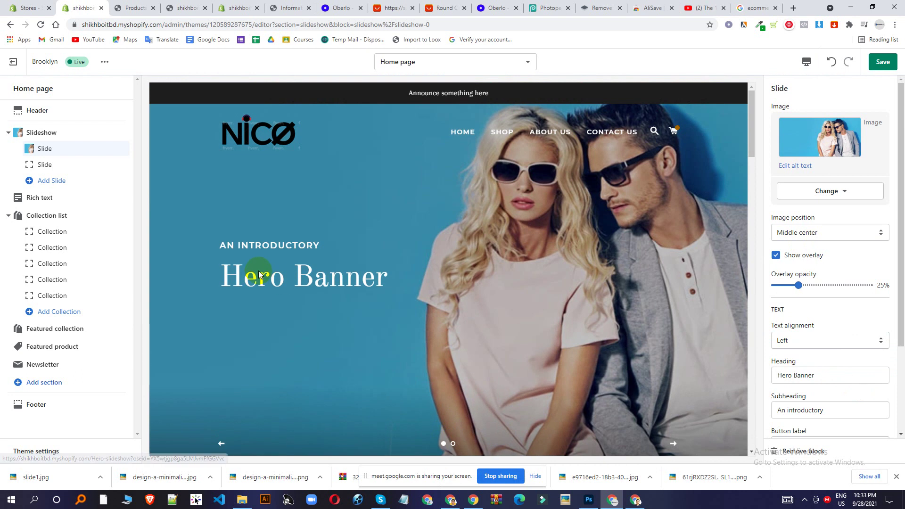
scroll(248, 232, down, 3)
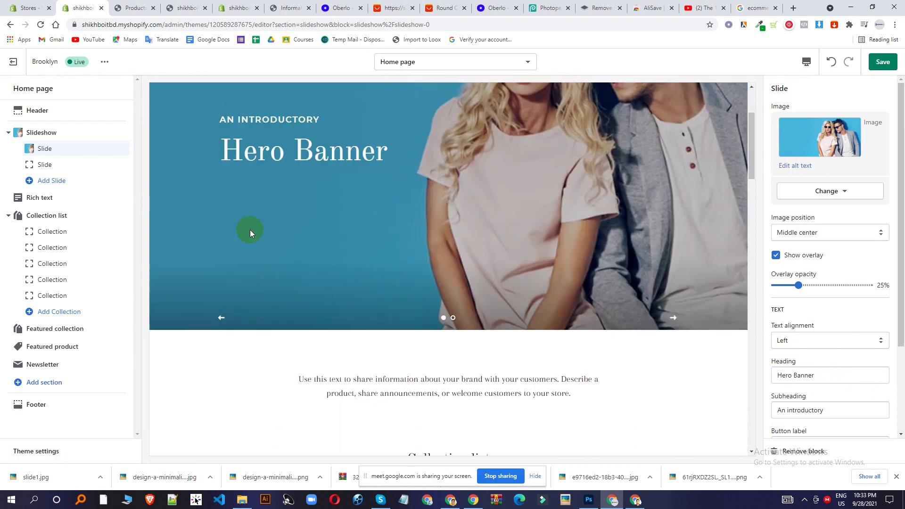
scroll(252, 234, up, 3)
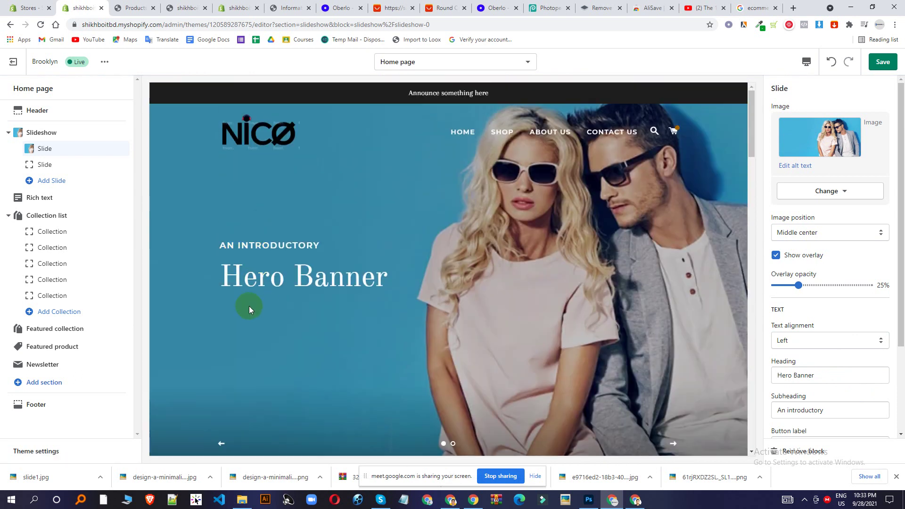
- Save the theme changes and open the slideshow's second slide for editing
scroll(302, 283, down, 3)
scroll(366, 263, down, 1)
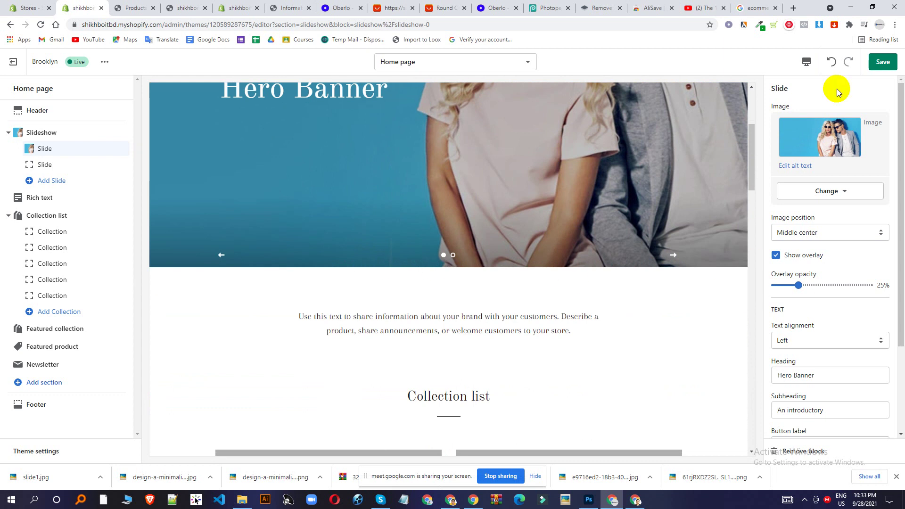
click(883, 63)
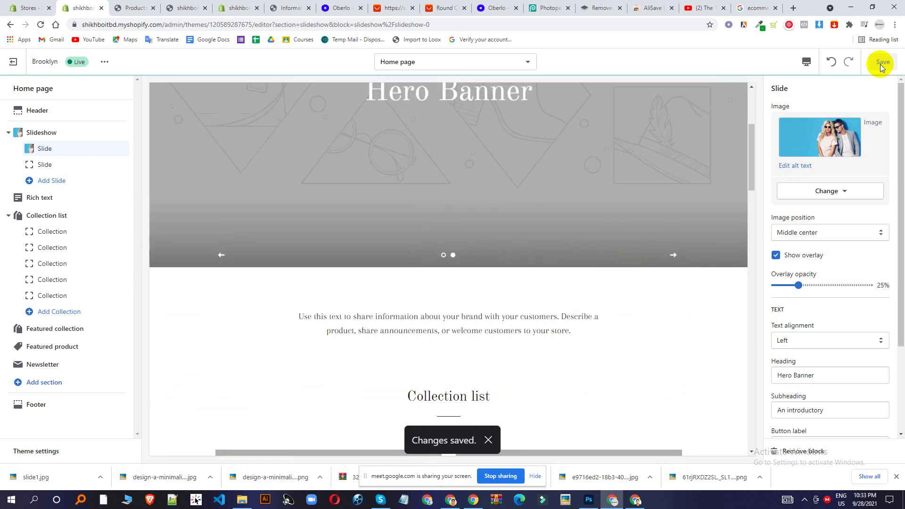
scroll(543, 220, up, 4)
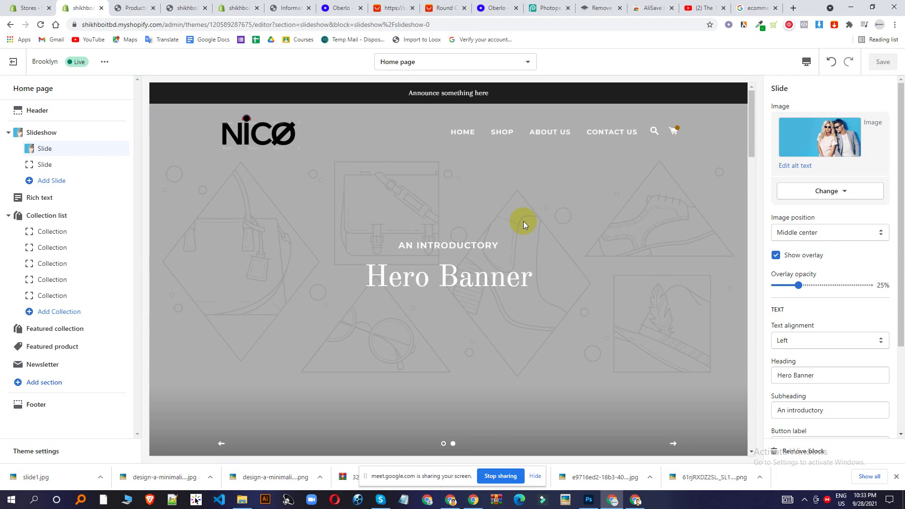
click(29, 164)
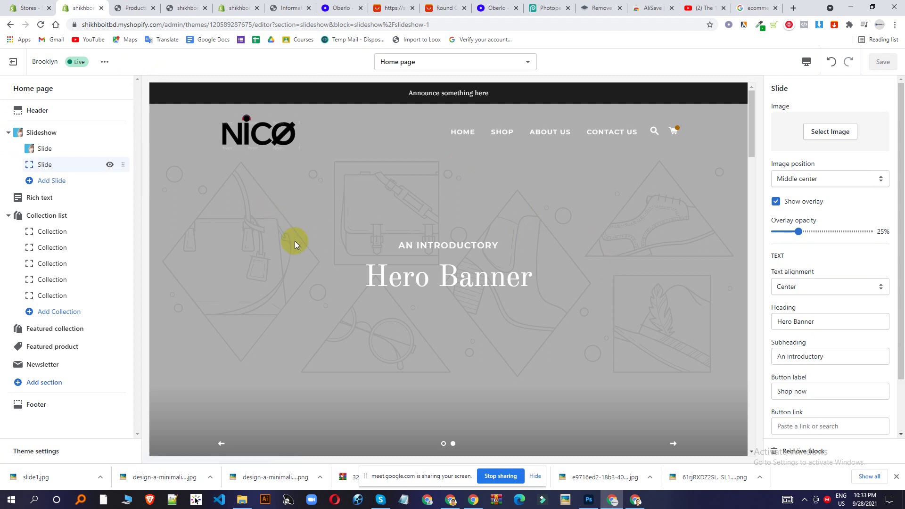
scroll(296, 241, down, 5)
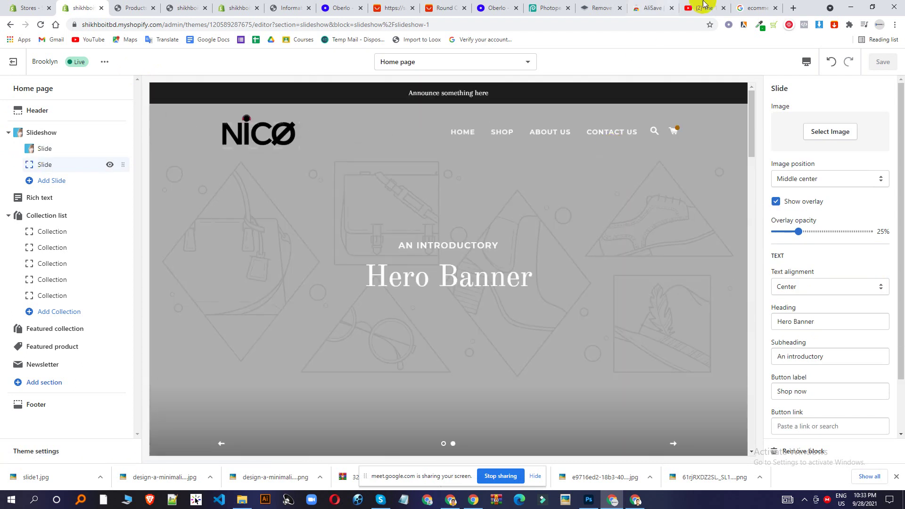
- Return to the Google image results for ecommerce slider images and browse them for a picture for the second slide
click(740, 5)
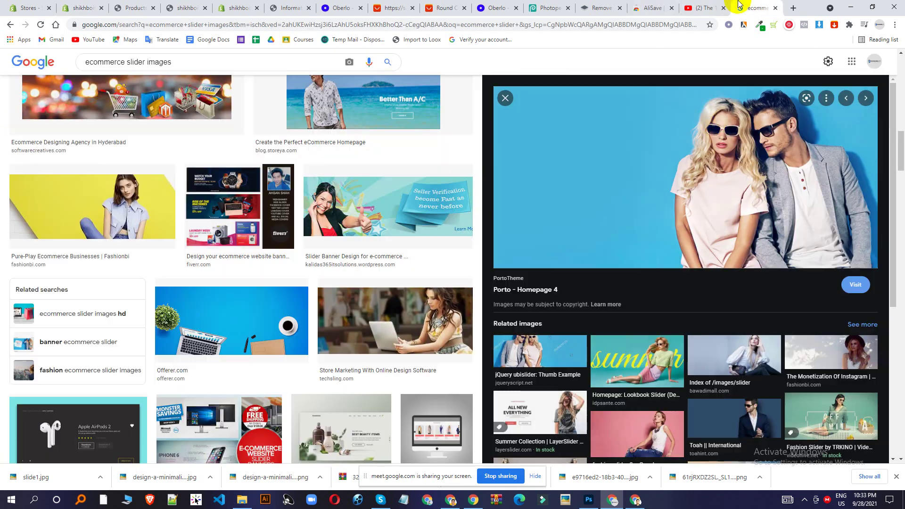
scroll(752, 312, down, 4)
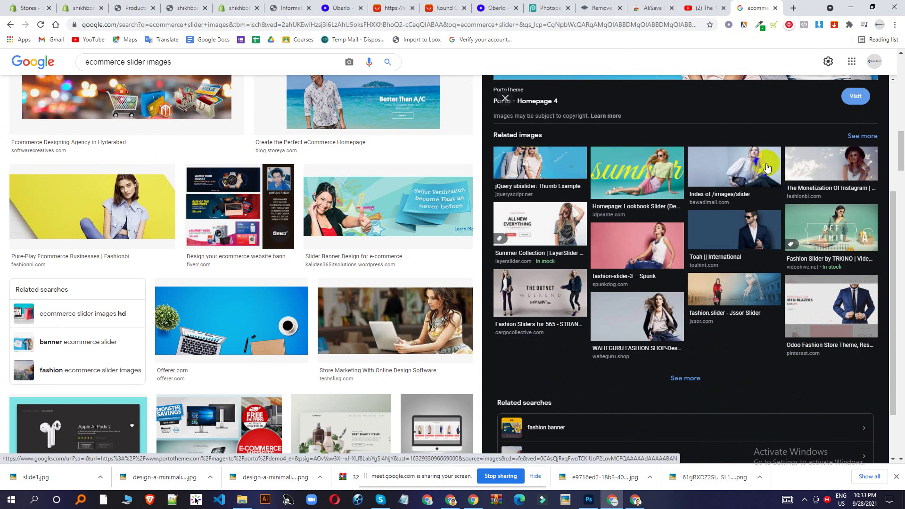
click(634, 250)
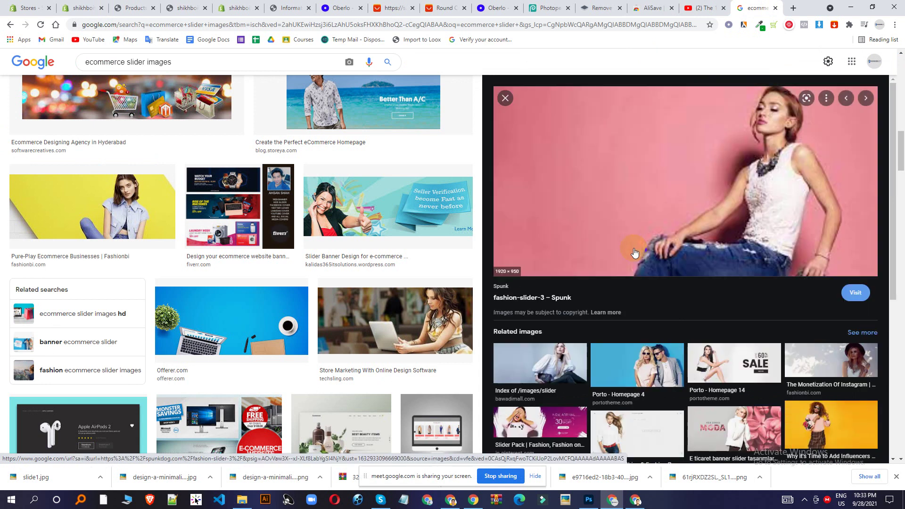
click(833, 430)
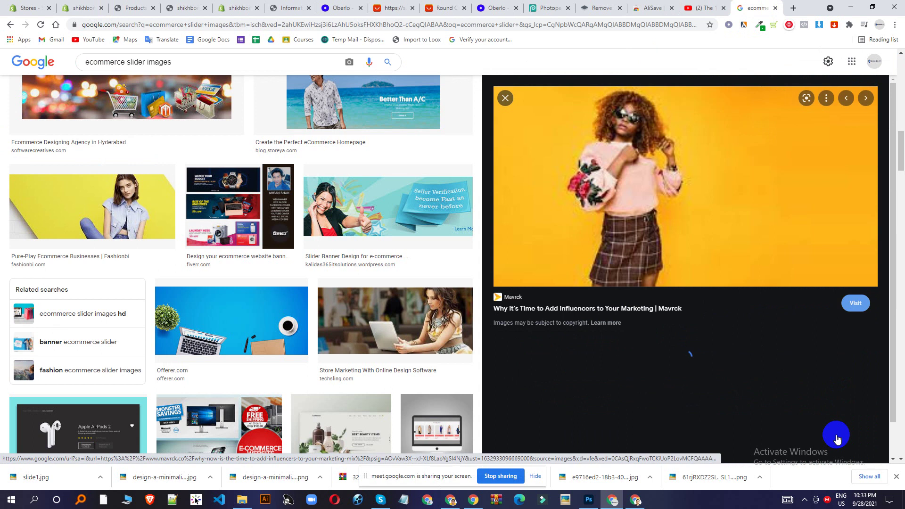
click(505, 98)
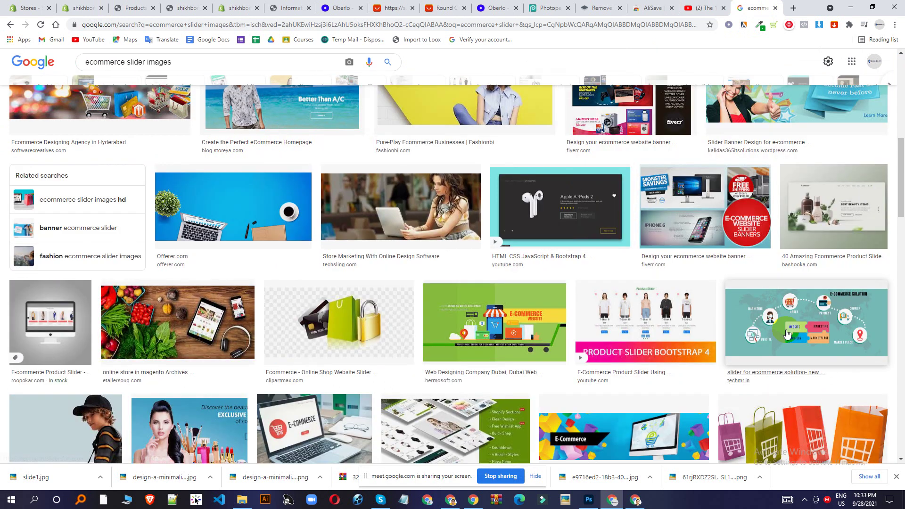
scroll(420, 199, down, 4)
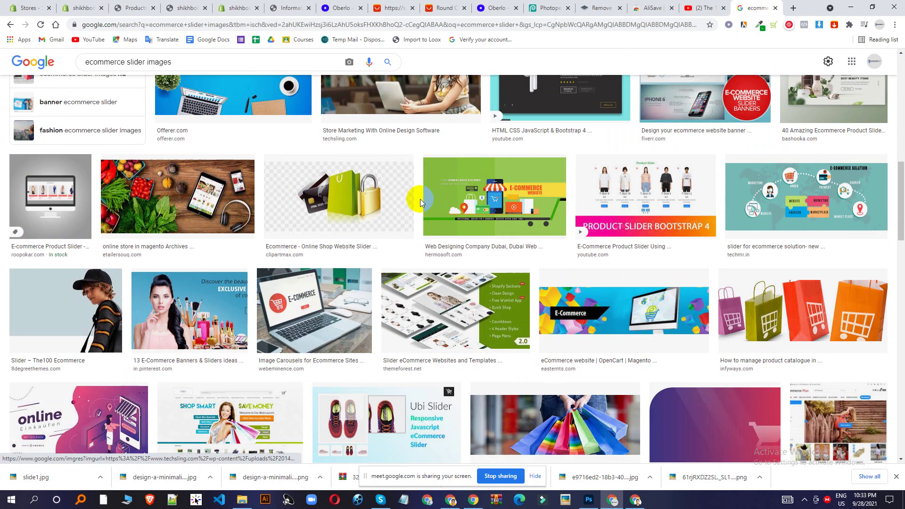
scroll(420, 199, down, 1)
scroll(400, 222, down, 4)
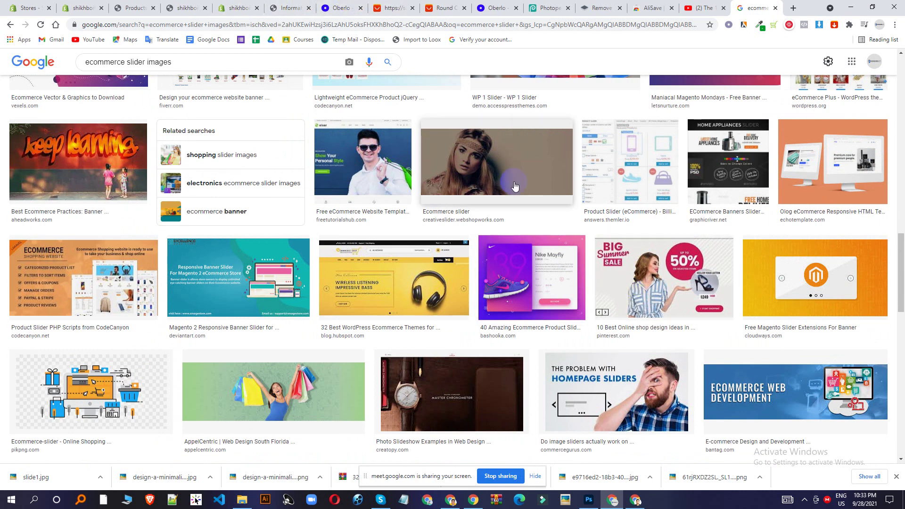
scroll(514, 187, up, 15)
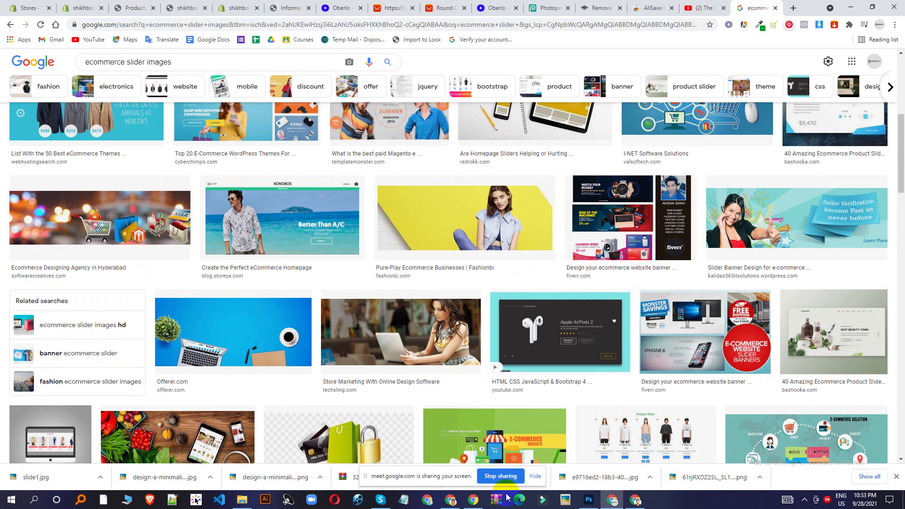
- Switch to the Google Meet call, open its in-call messages, and stop sharing the screen back at the image results
click(450, 499)
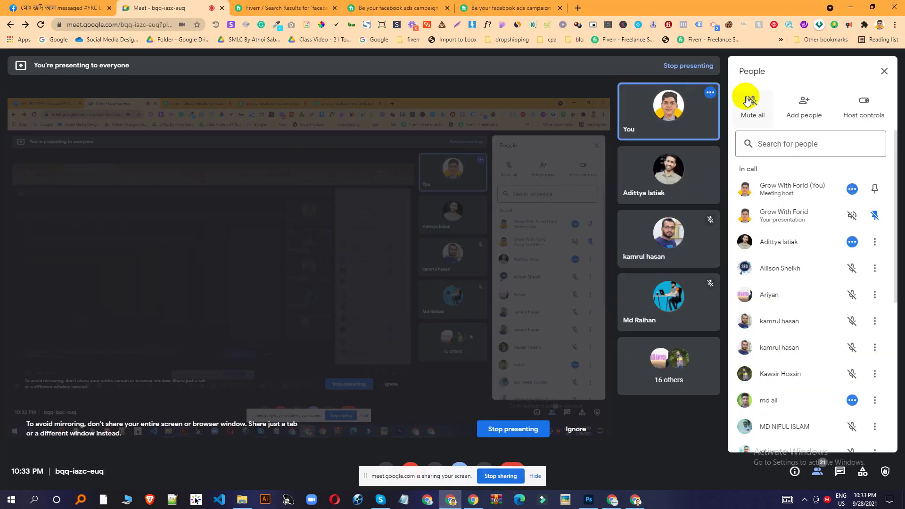
click(840, 472)
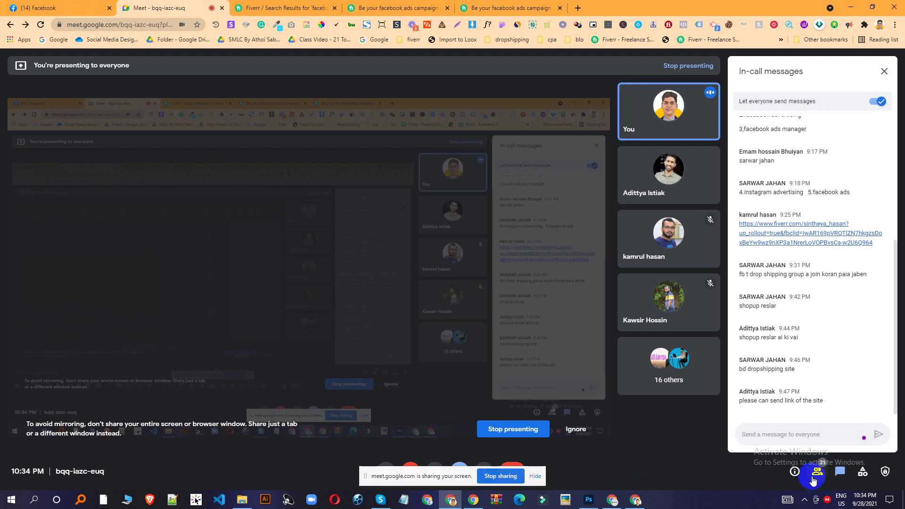
click(635, 499)
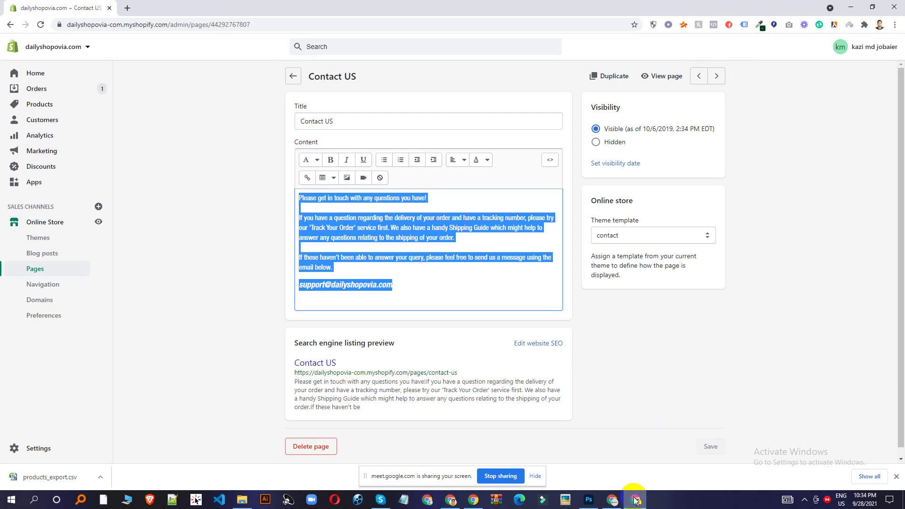
click(613, 500)
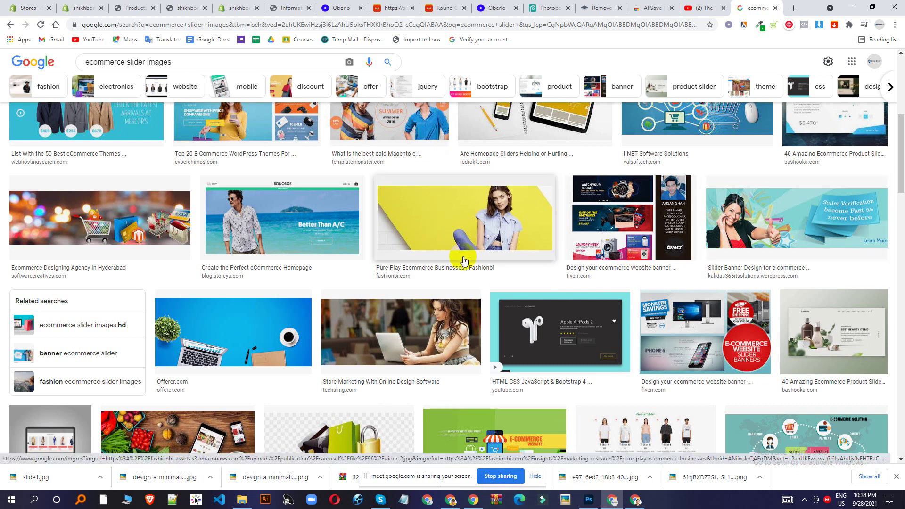
scroll(571, 315, down, 12)
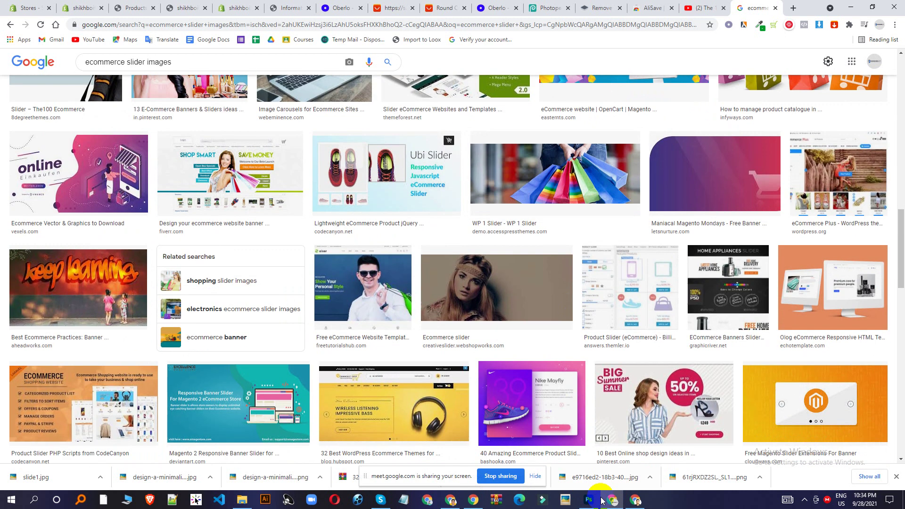
click(508, 477)
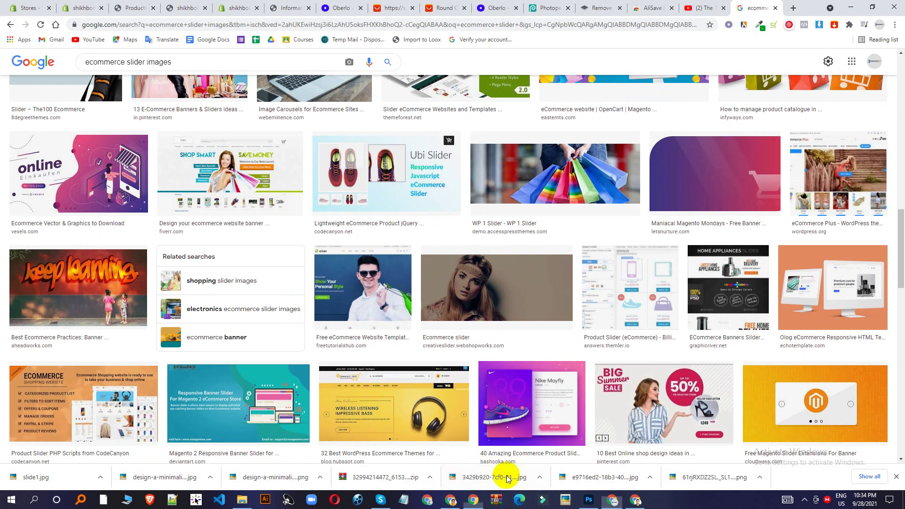
- Search Google for shutterstock and open the Shutterstock website
click(201, 29)
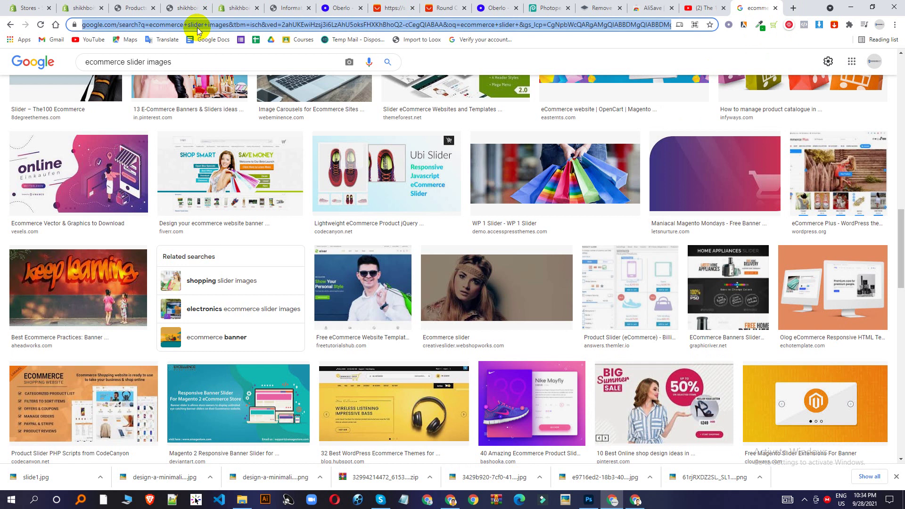
text(sutt)
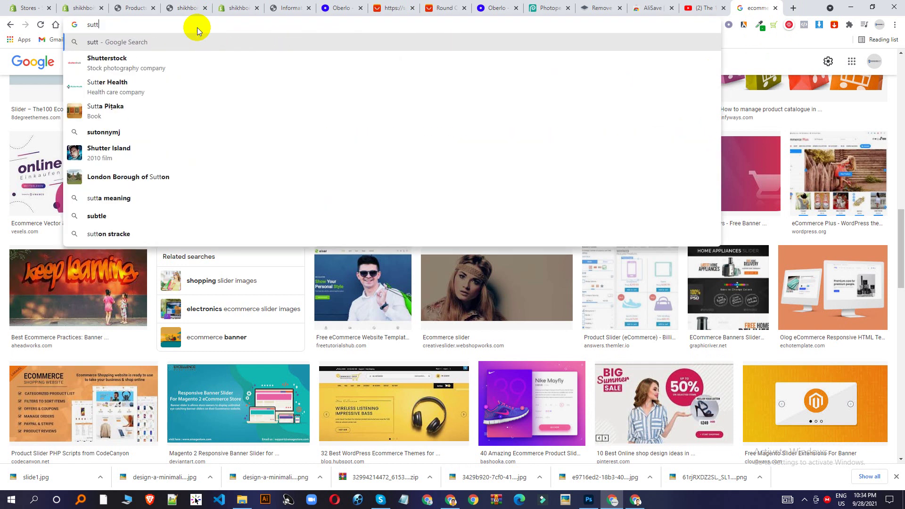
key(Down)
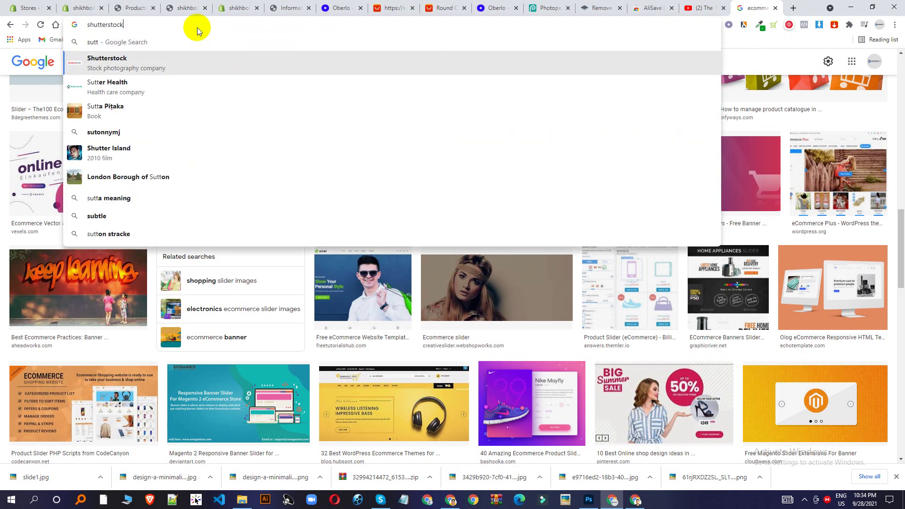
key(Return)
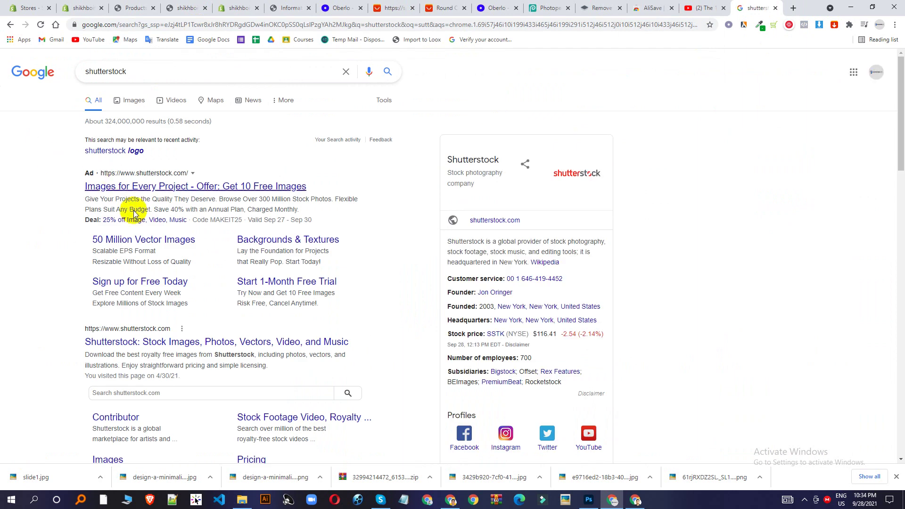
click(136, 342)
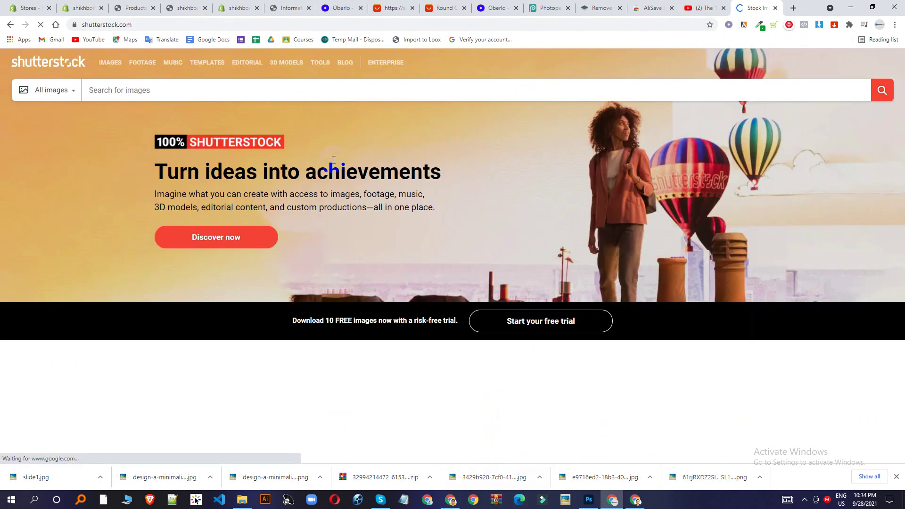
- Search the Shutterstock images for "dog slider"
click(218, 96)
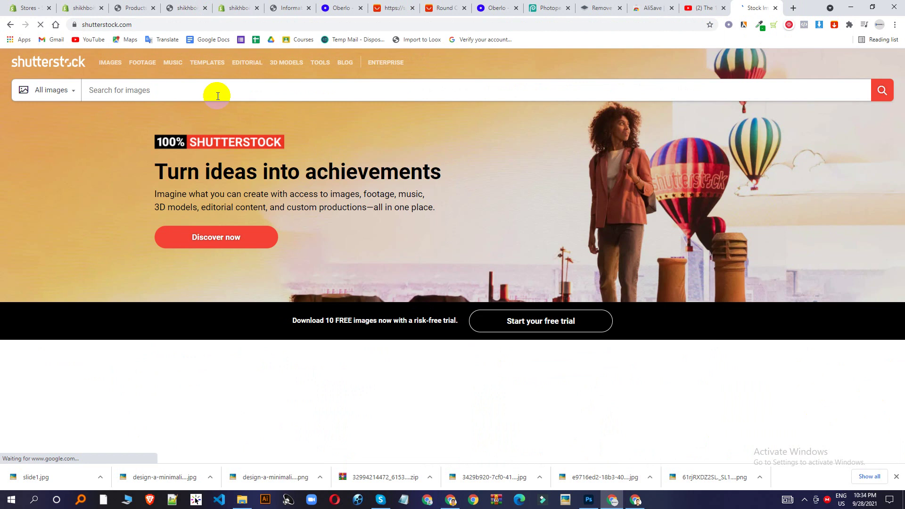
text(dog sli)
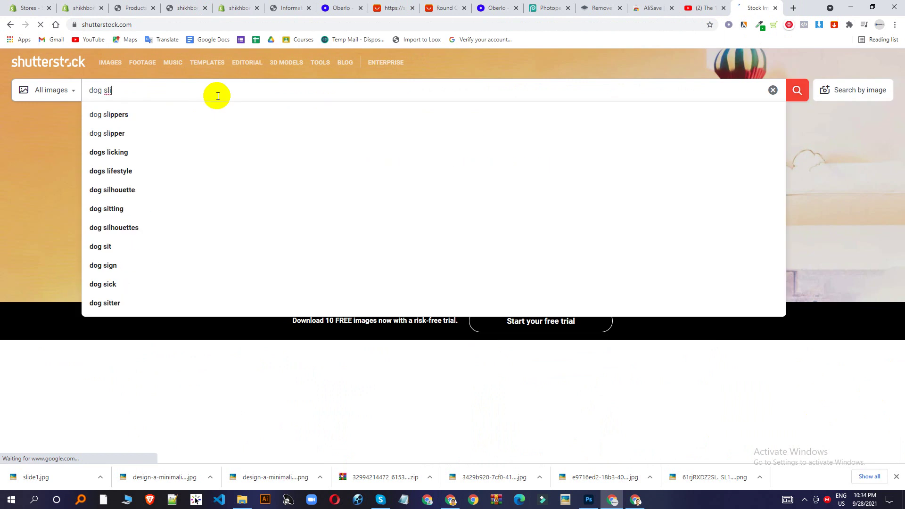
text(der)
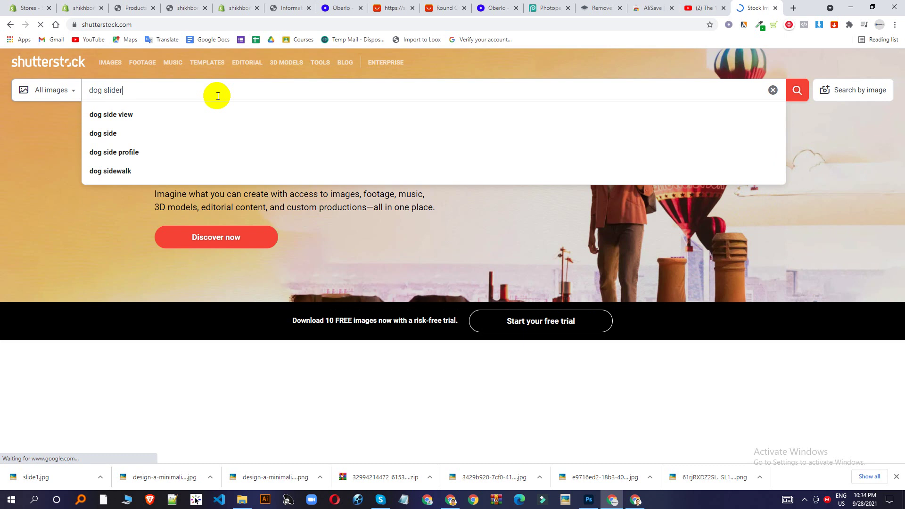
key(Return)
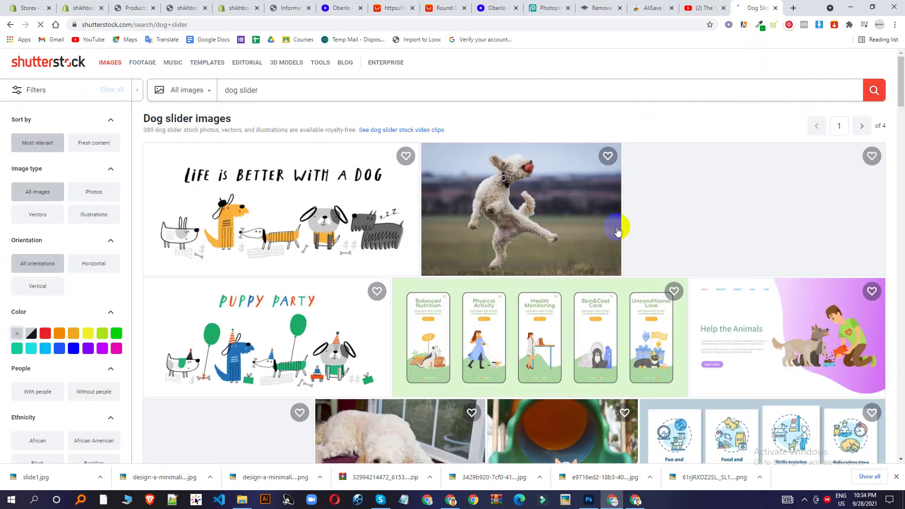
scroll(901, 384, down, 8)
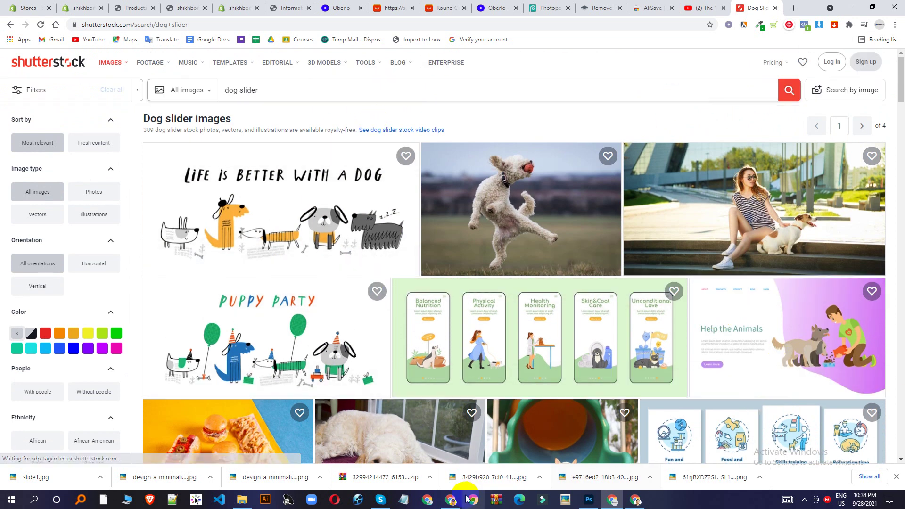
click(450, 500)
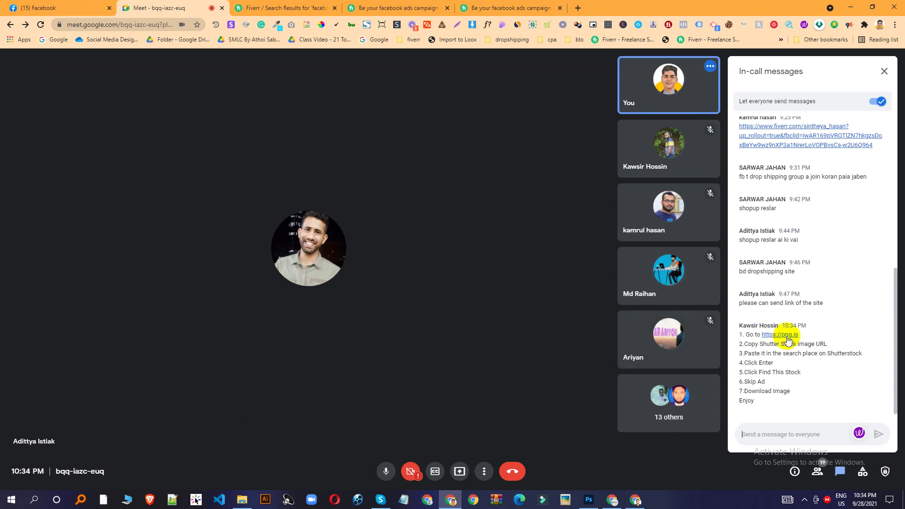
drag(800, 335, 762, 335)
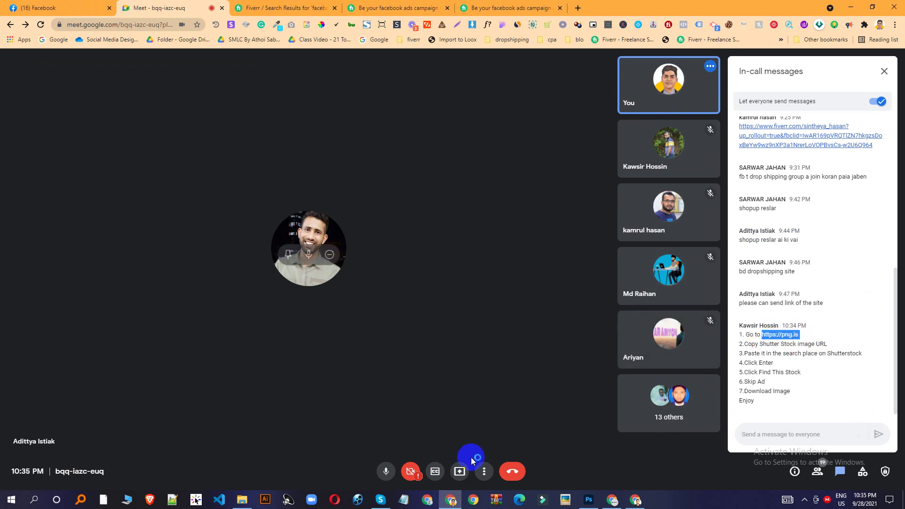
click(461, 469)
click(503, 404)
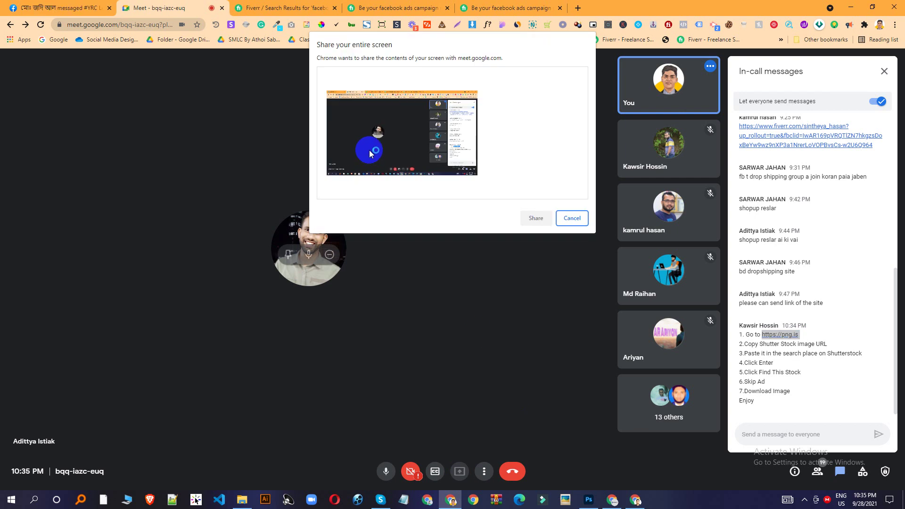
click(537, 219)
- Return to the browser window with the Shutterstock results and open png.is in a new tab
key(alt+Tab)
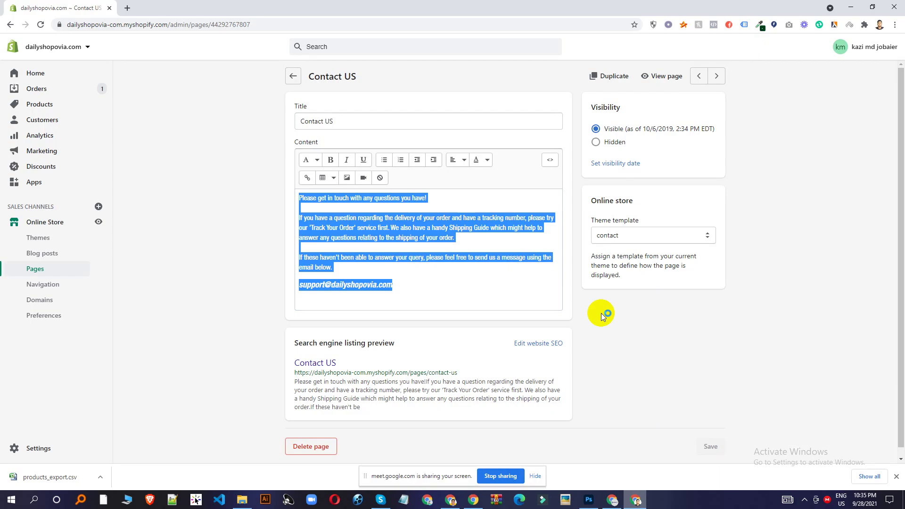
click(613, 500)
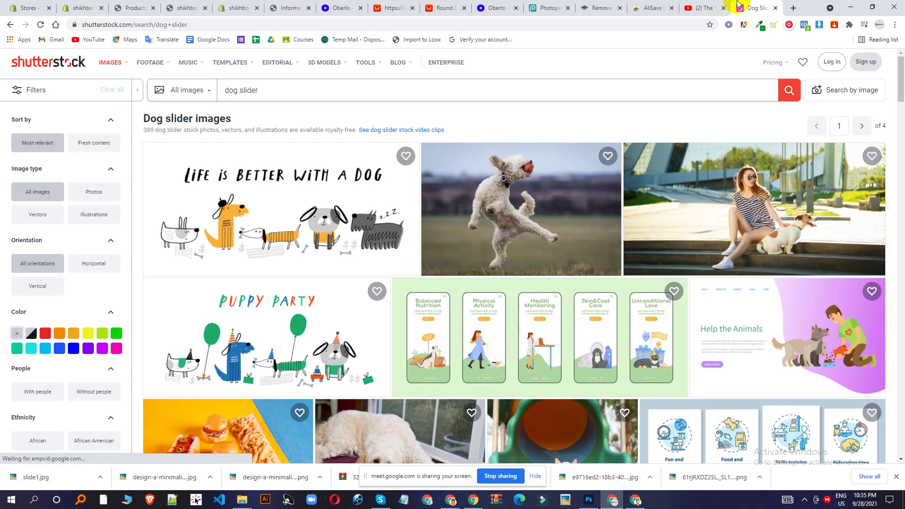
click(794, 9)
text(png.is)
key(Return)
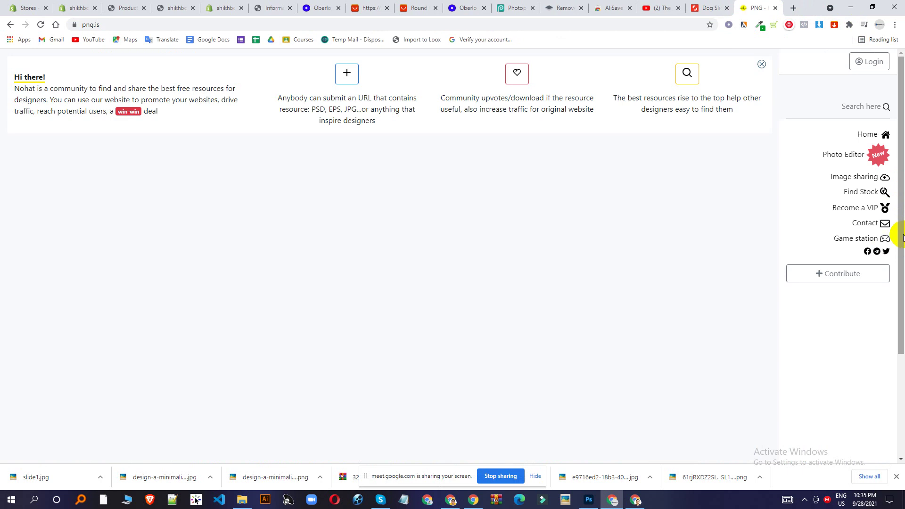
- Open the Shutterstock photo of the girl sitting on the steps with her dog and copy its page address
click(858, 99)
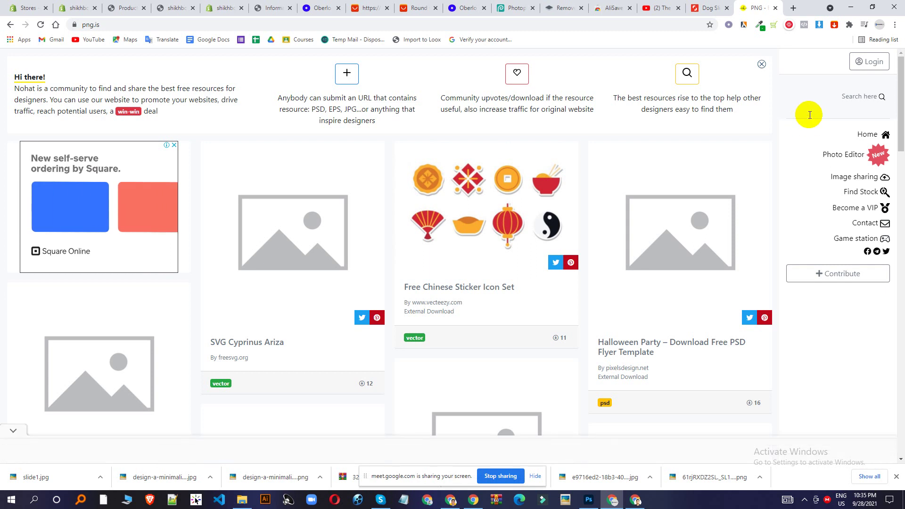
click(712, 7)
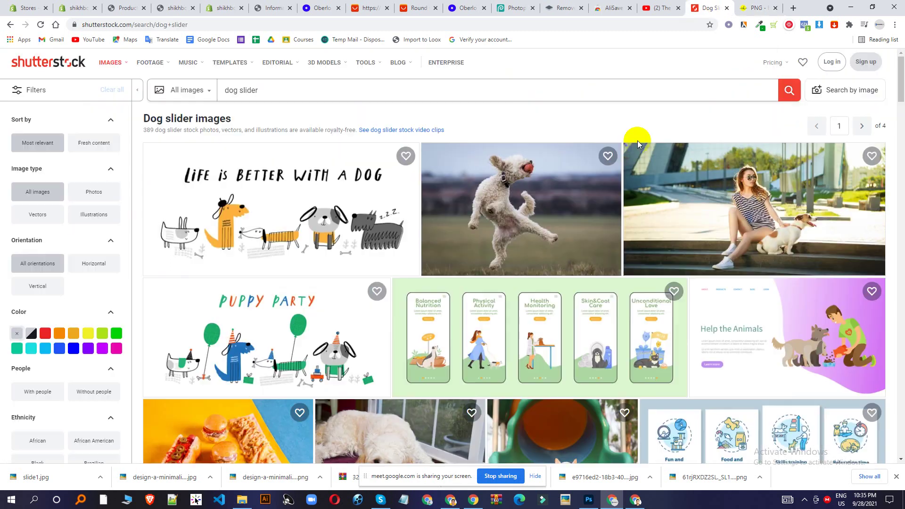
click(710, 209)
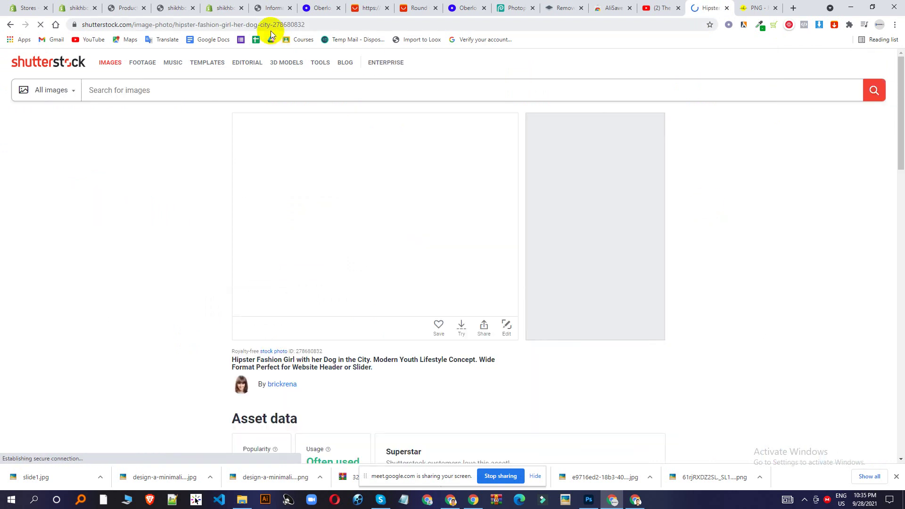
click(270, 26)
right_click(270, 27)
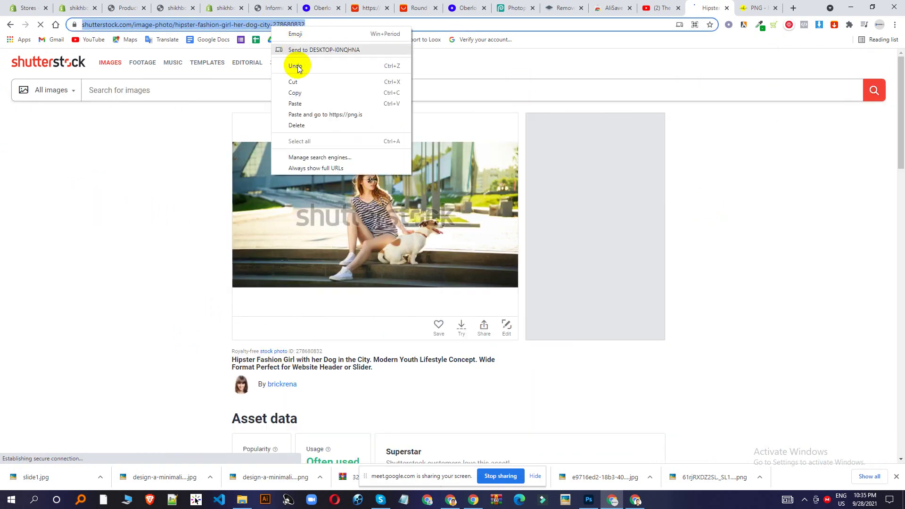
click(297, 92)
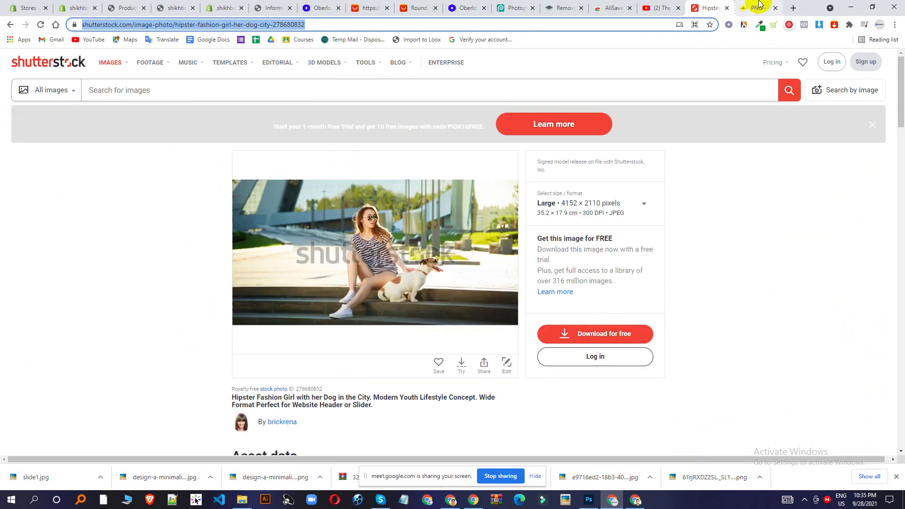
- Search png.is for the copied Shutterstock address and run Find this stock on the photo of the girl with her dog
click(759, 5)
right_click(797, 116)
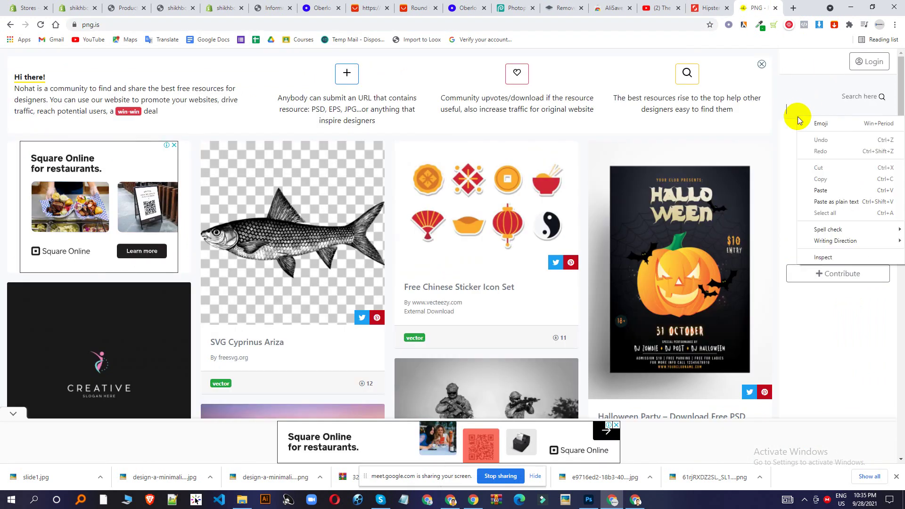
click(822, 191)
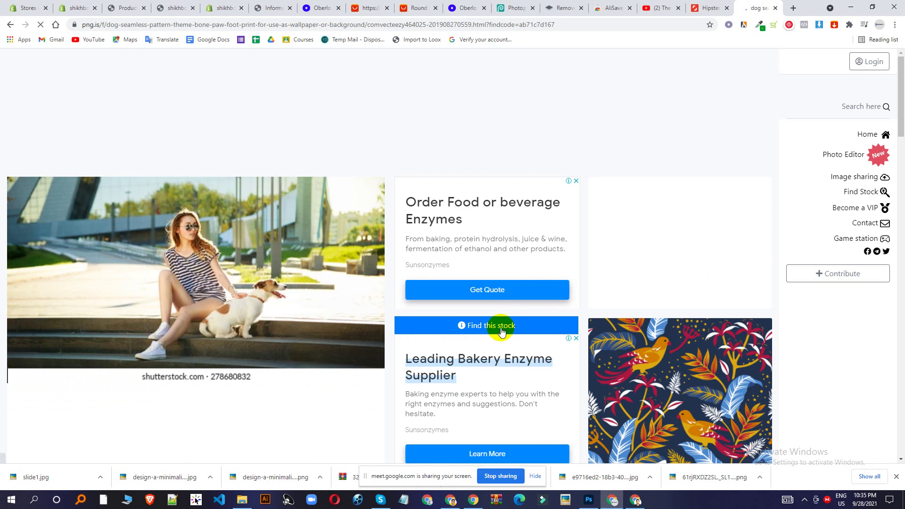
click(502, 330)
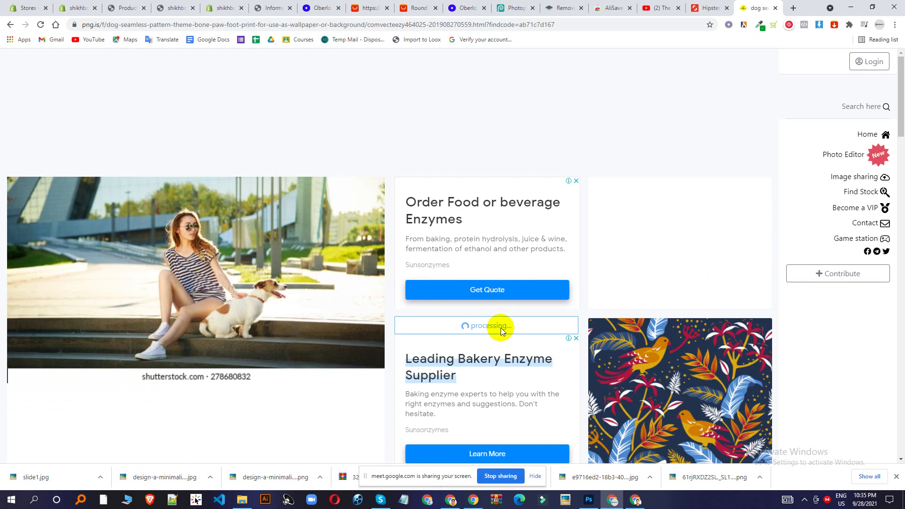
scroll(512, 278, down, 5)
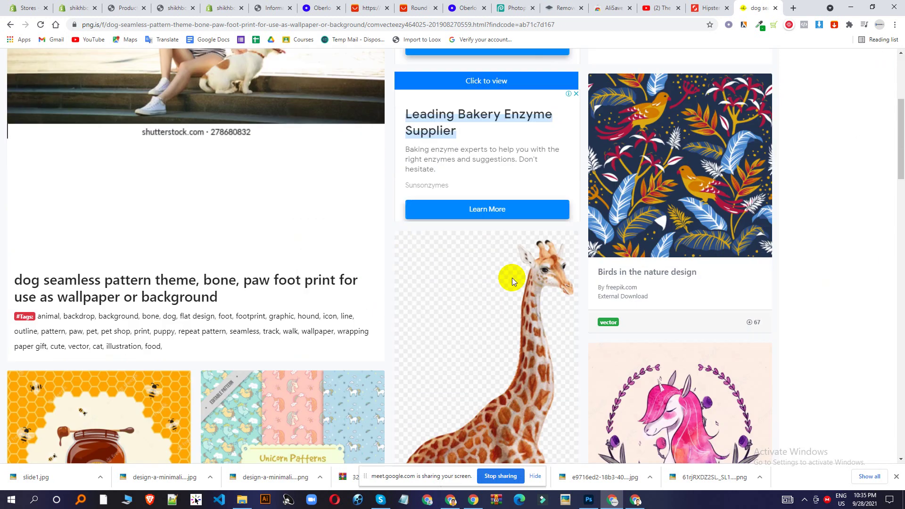
scroll(446, 272, down, 5)
scroll(446, 270, down, 7)
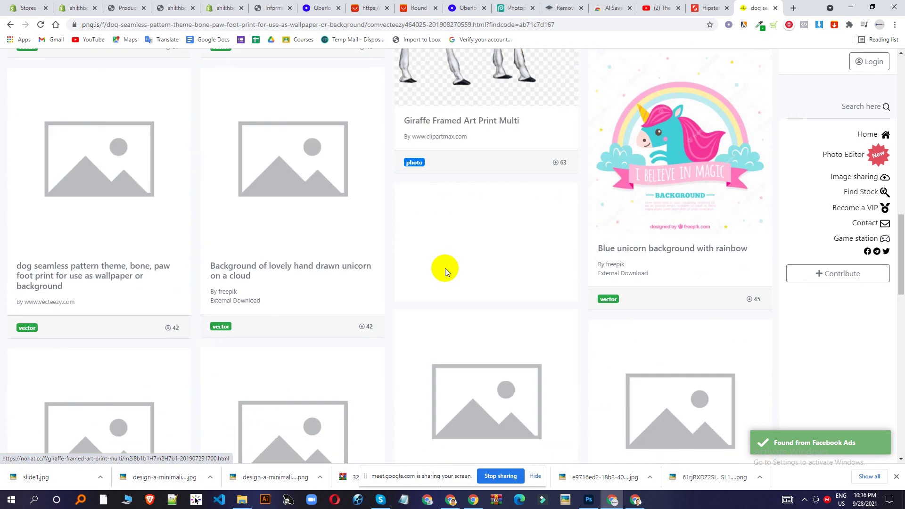
scroll(478, 268, up, 17)
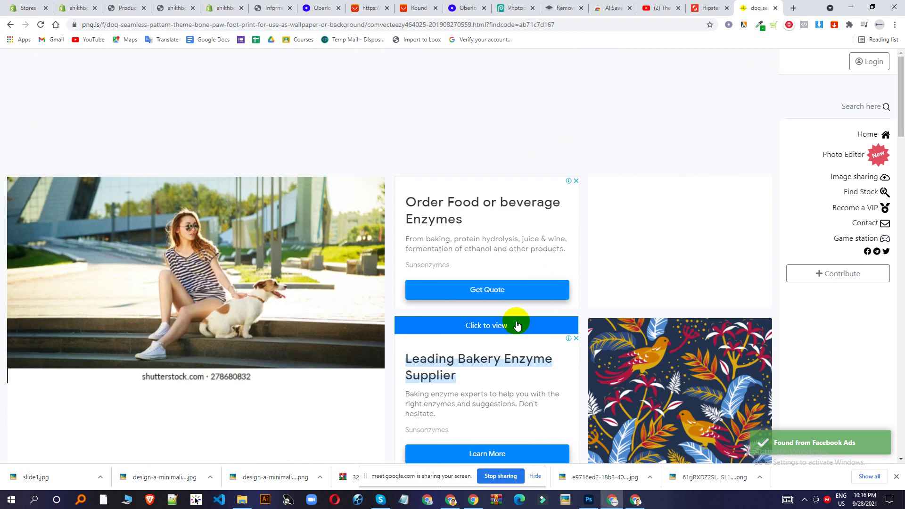
- Open the found photo's view link and skip past the adf.ly advertisement to the image page
click(497, 327)
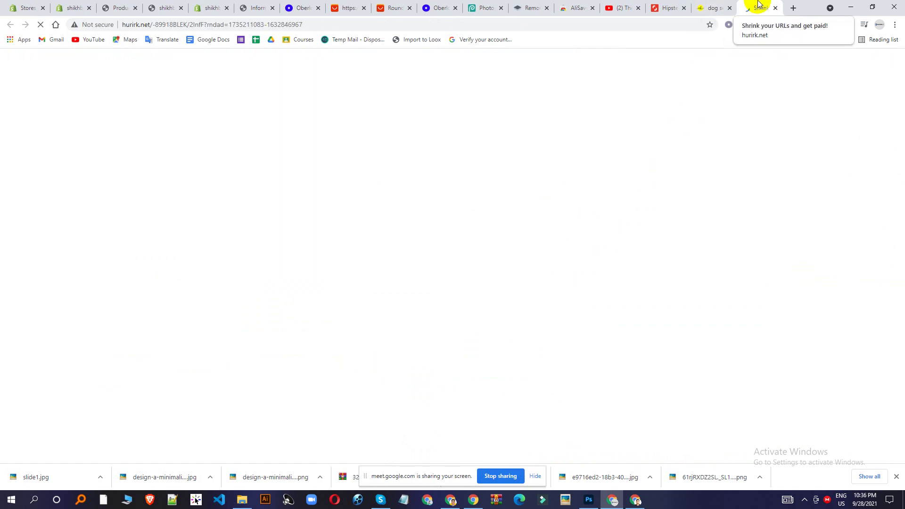
click(726, 4)
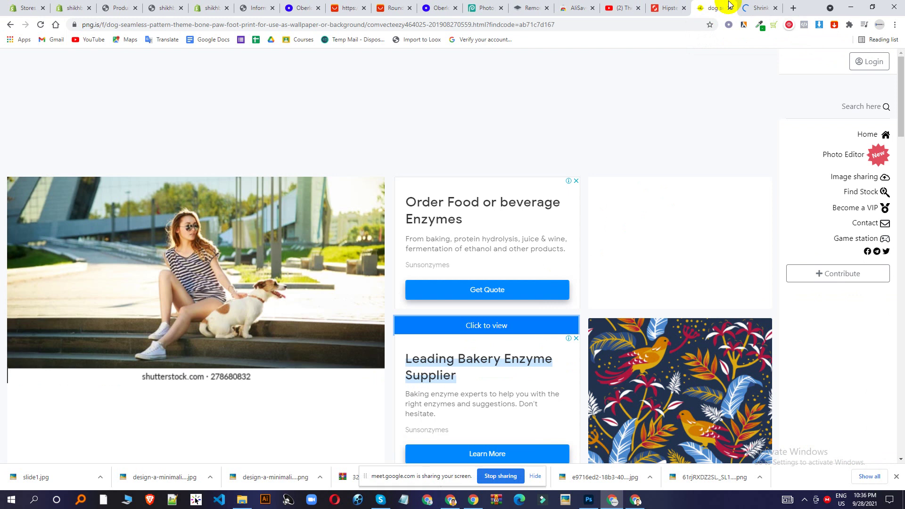
click(765, 4)
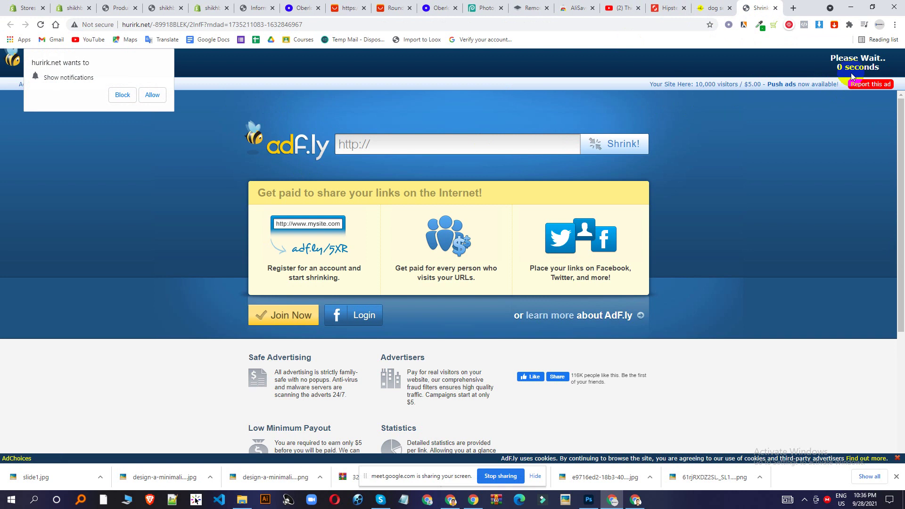
click(859, 63)
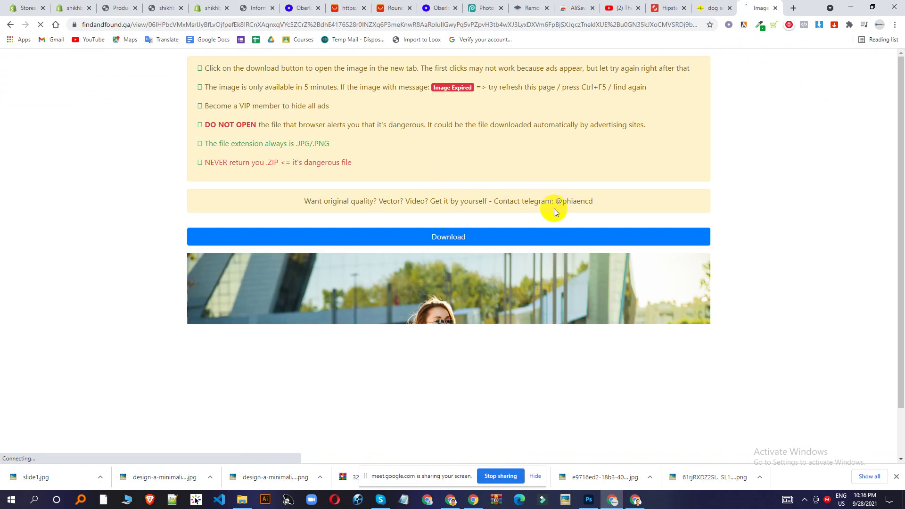
- Try to download the photo of the girl and dog from the findandfound.ga page, repeating the download on its reopened copy
scroll(515, 228, down, 1)
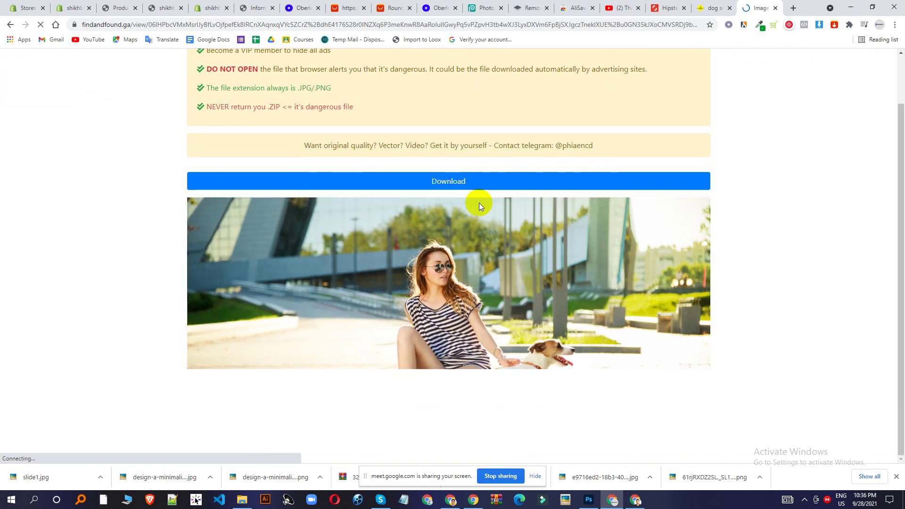
click(461, 186)
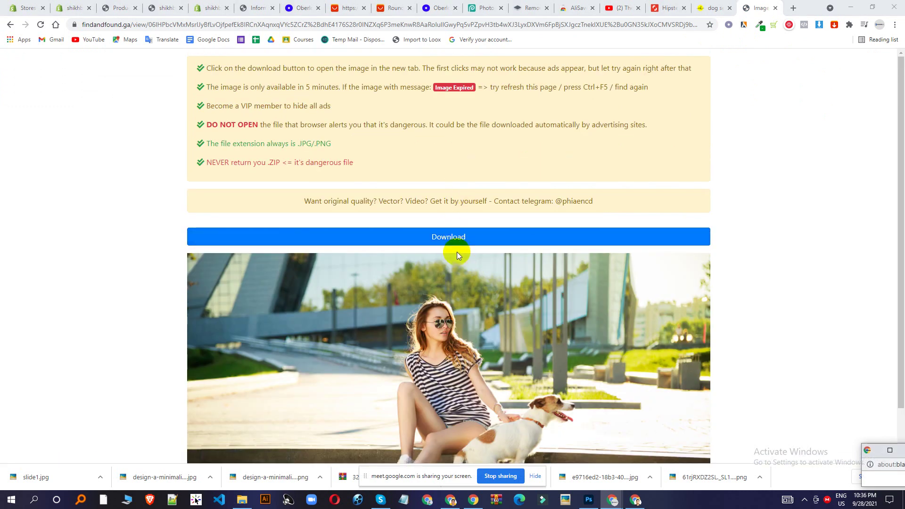
click(434, 240)
click(434, 241)
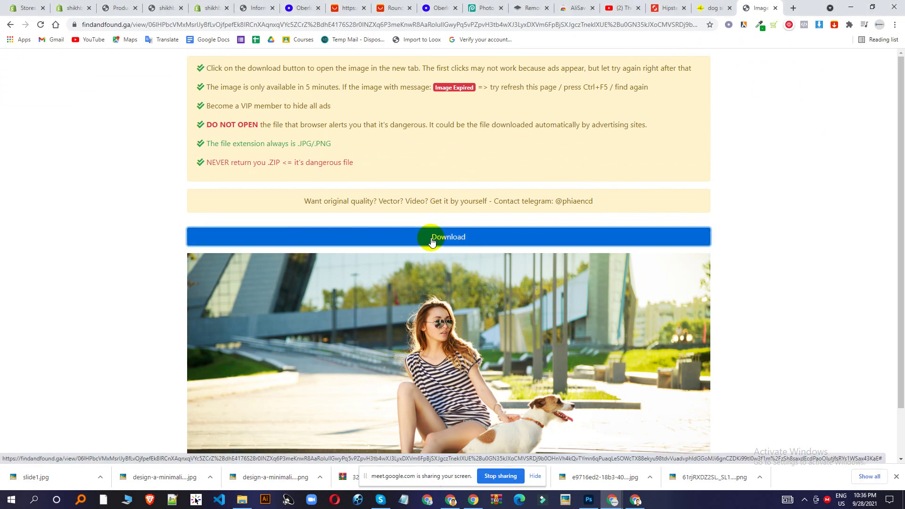
click(431, 239)
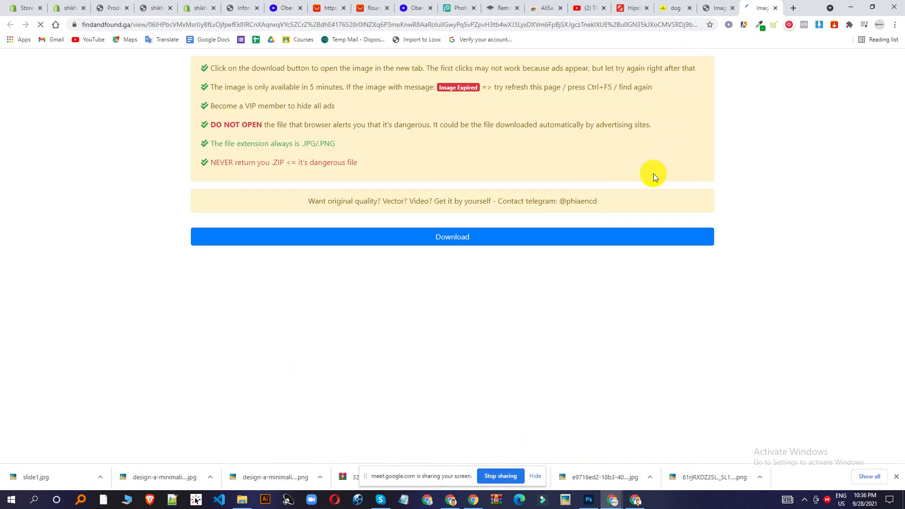
click(461, 237)
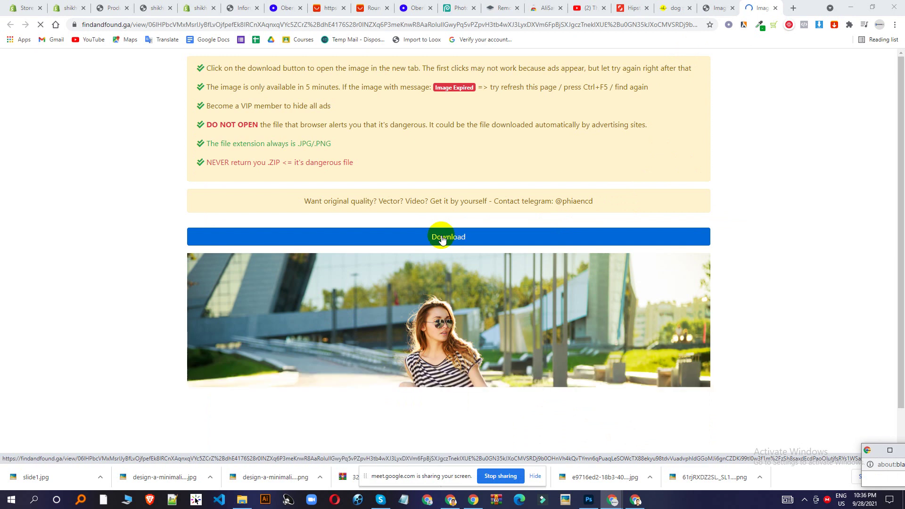
click(442, 239)
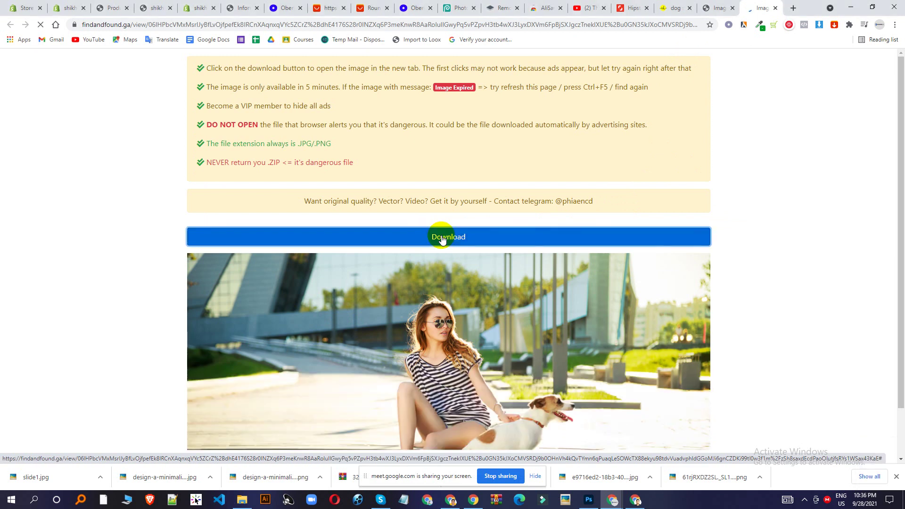
scroll(517, 254, down, 1)
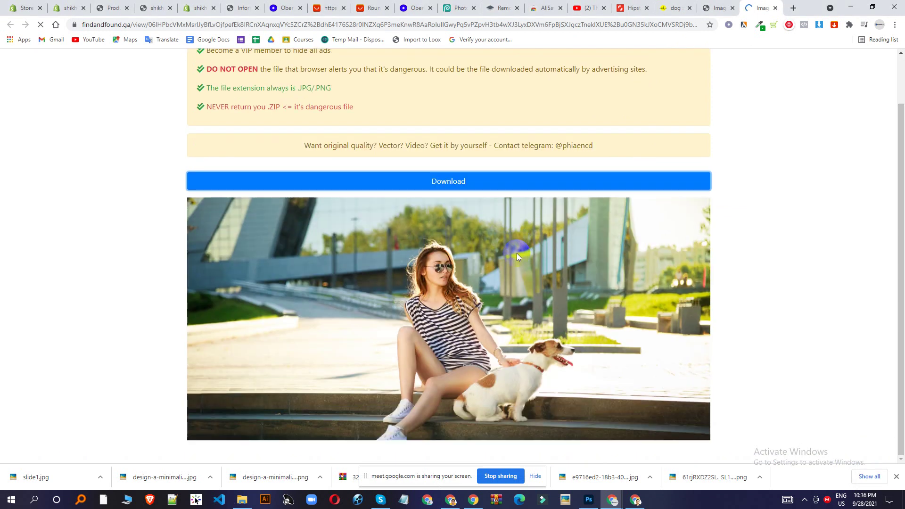
- From the Shutterstock photo page, open the artist's related photo of the smiling girl with her dog and bike and copy its address
click(631, 7)
scroll(444, 279, down, 8)
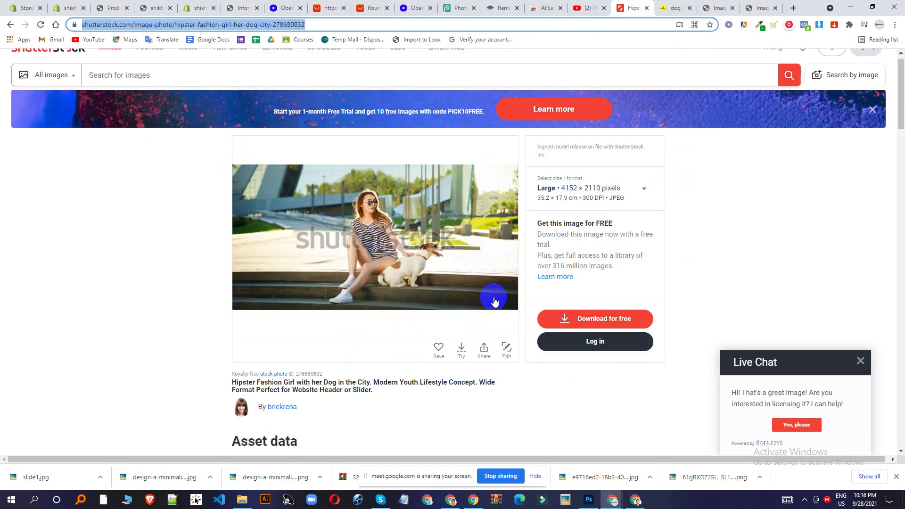
scroll(633, 300, down, 5)
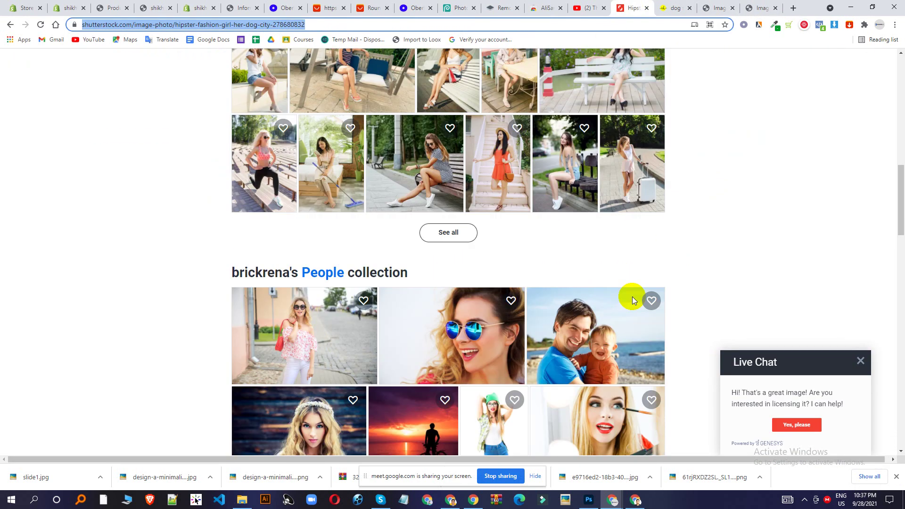
scroll(633, 301, down, 5)
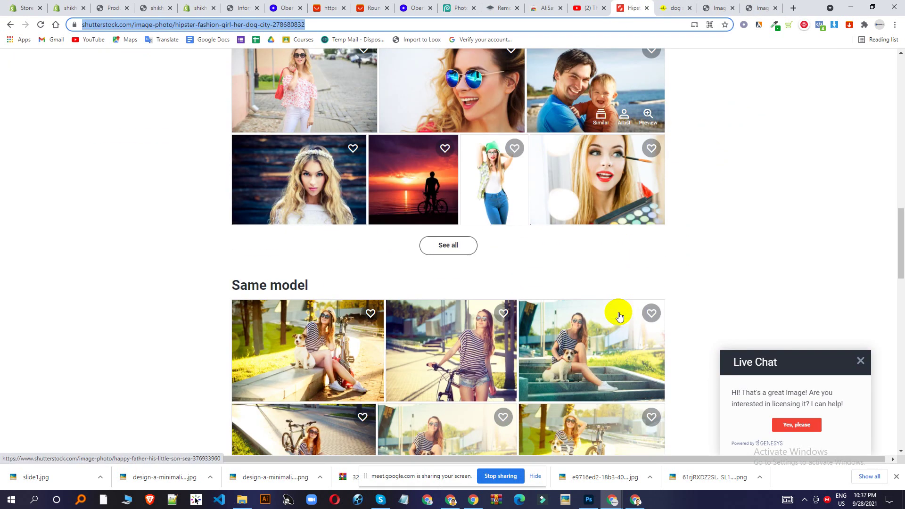
scroll(620, 316, down, 3)
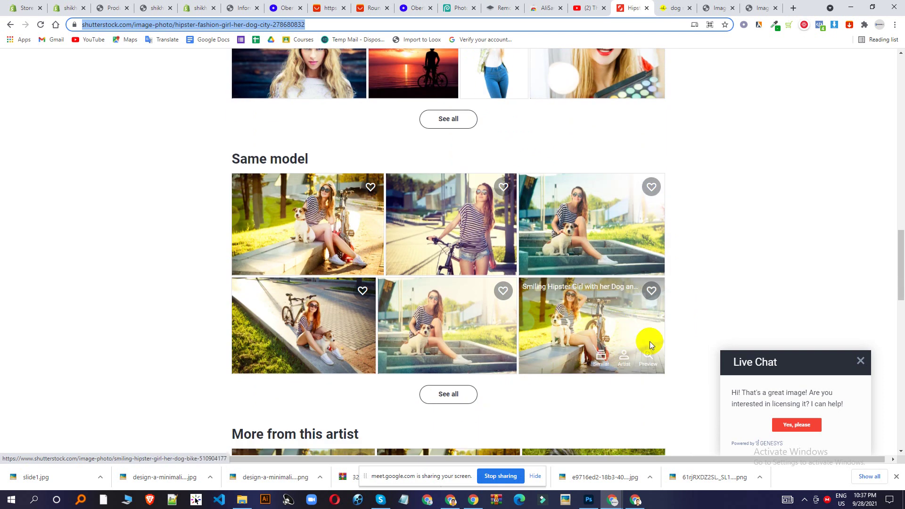
scroll(650, 341, down, 7)
mouse_move(457, 132)
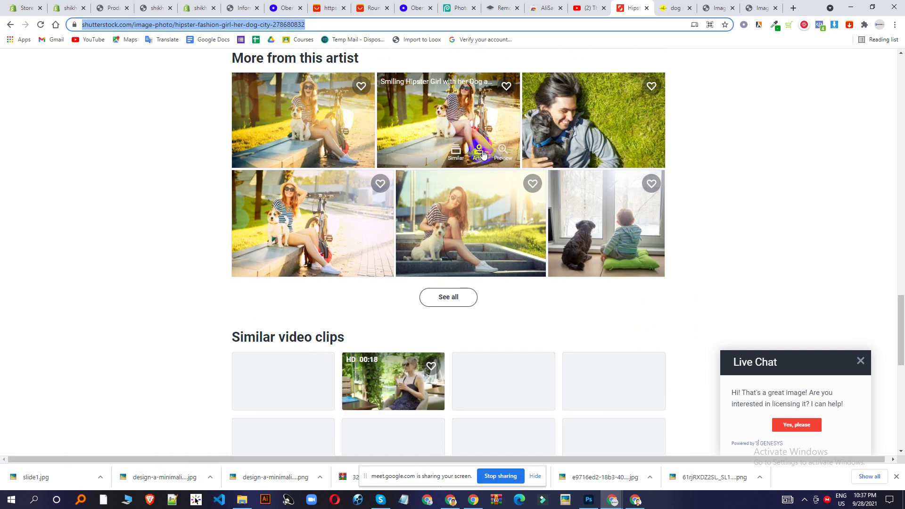
click(450, 120)
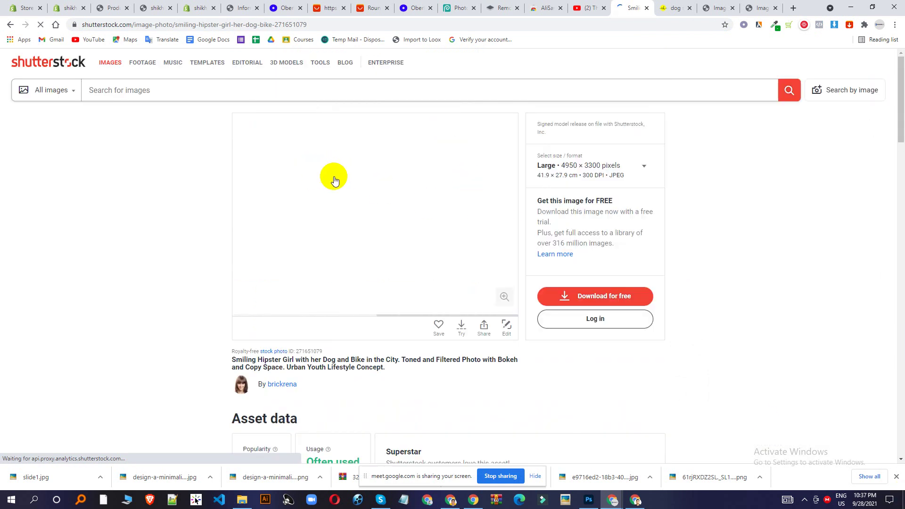
click(221, 27)
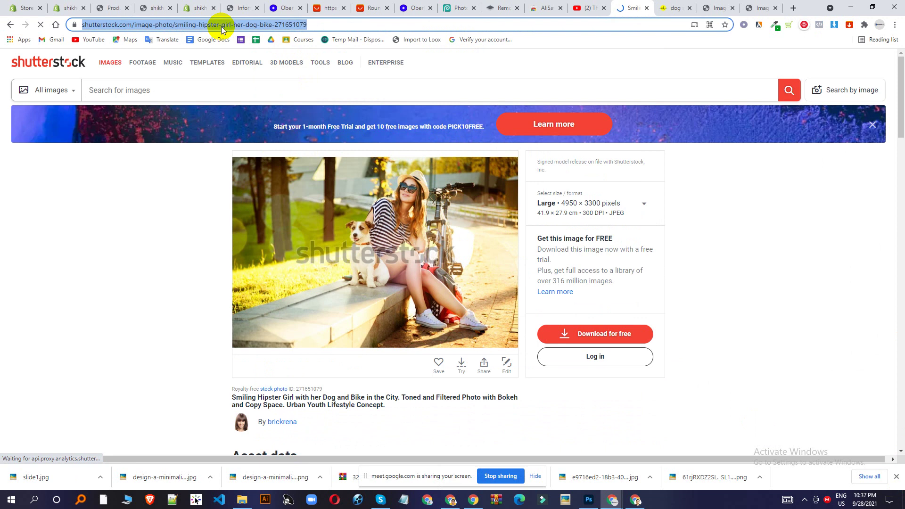
right_click(222, 26)
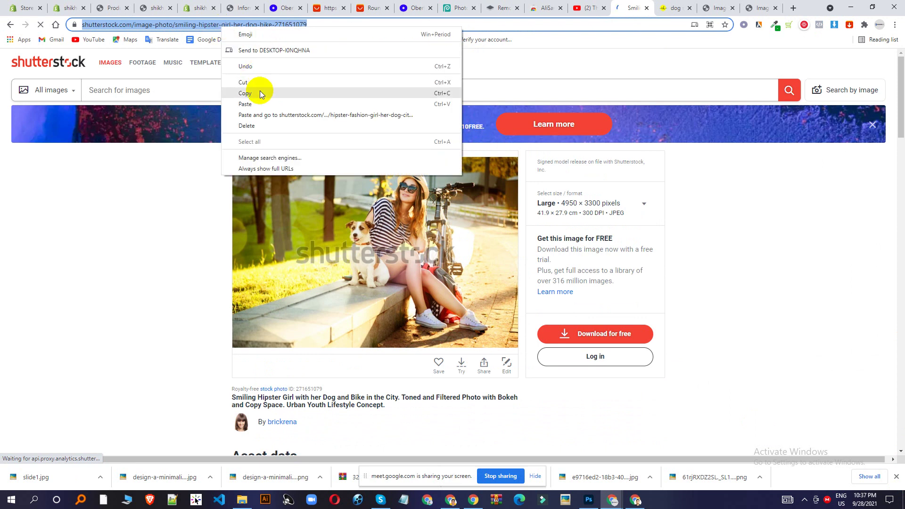
click(259, 90)
- Search png.is for the copied dog-and-bike photo address, run Find this stock and open the view link
click(662, 8)
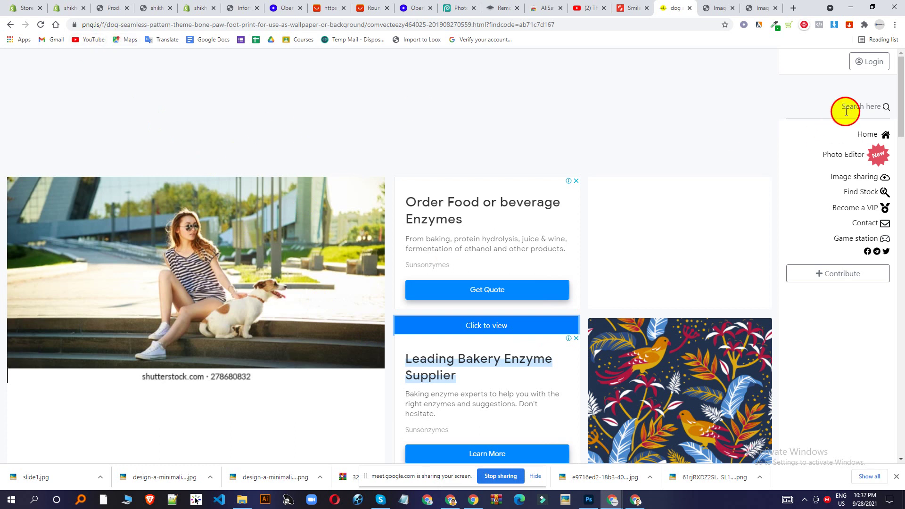
click(873, 110)
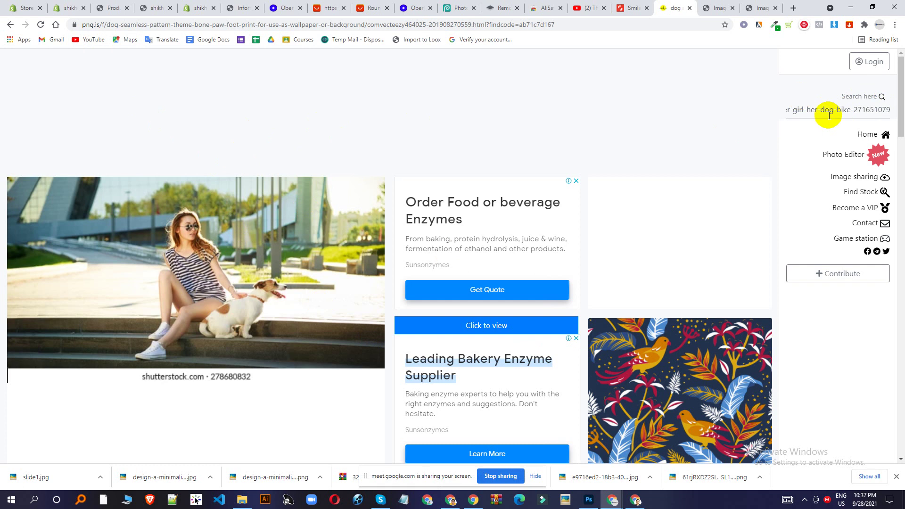
key(Return)
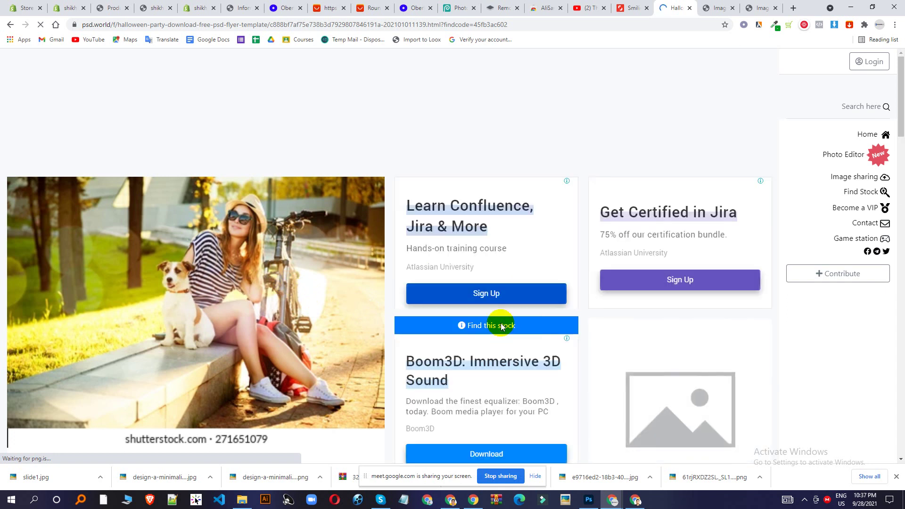
click(501, 325)
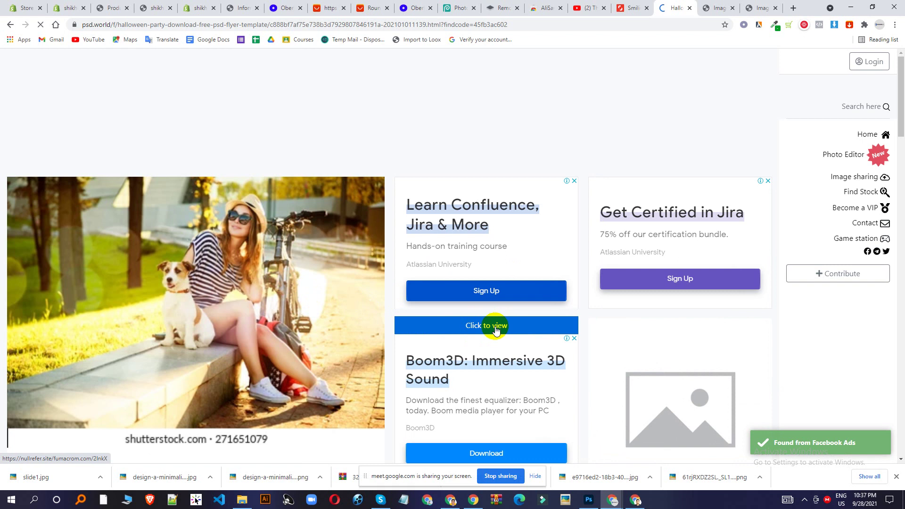
click(495, 331)
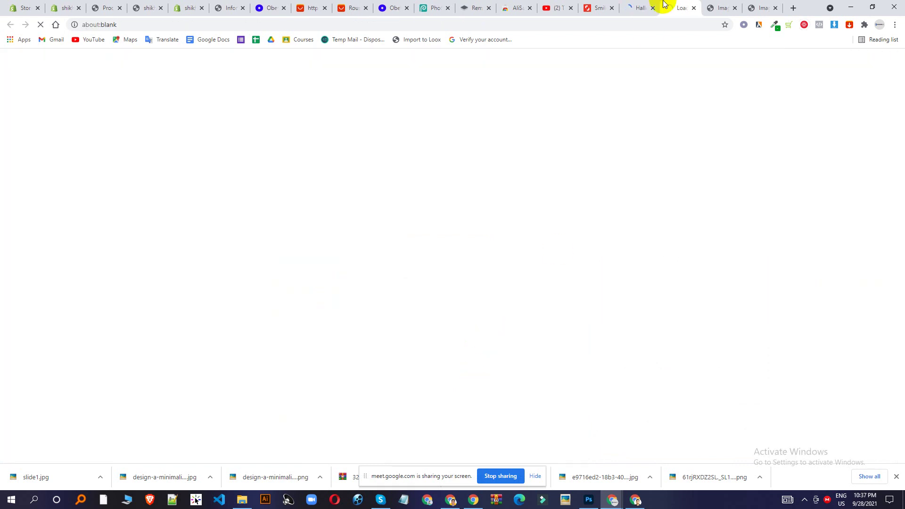
- Check the psd.world page of the dog-and-bike photo, and skip past the adf.ly advertisement to the image page
click(632, 8)
scroll(584, 312, down, 4)
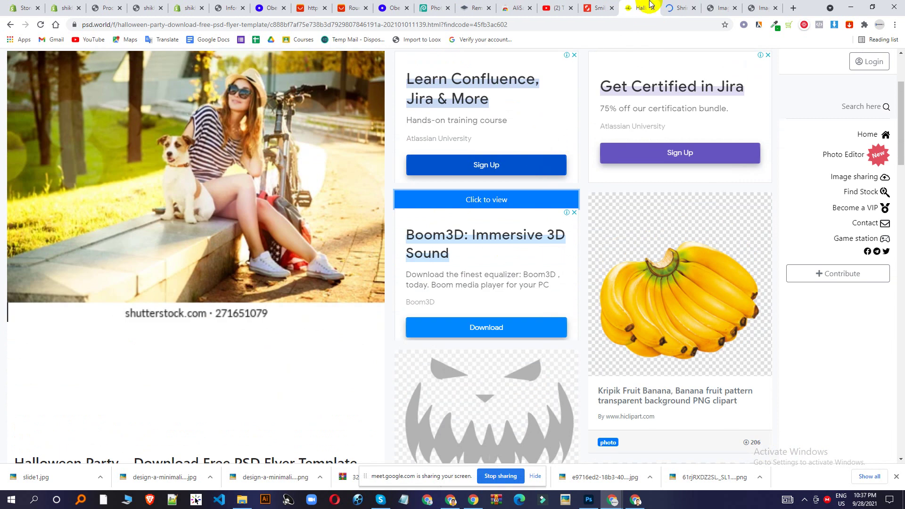
click(682, 5)
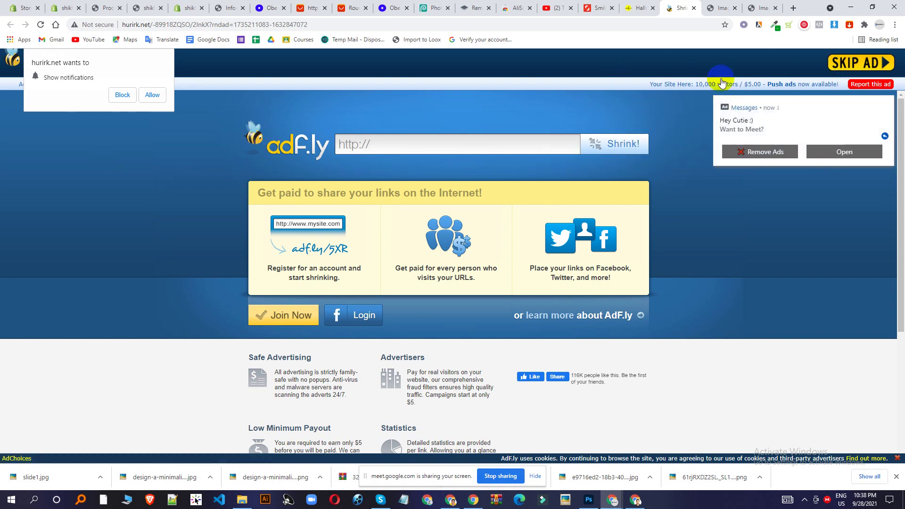
click(859, 63)
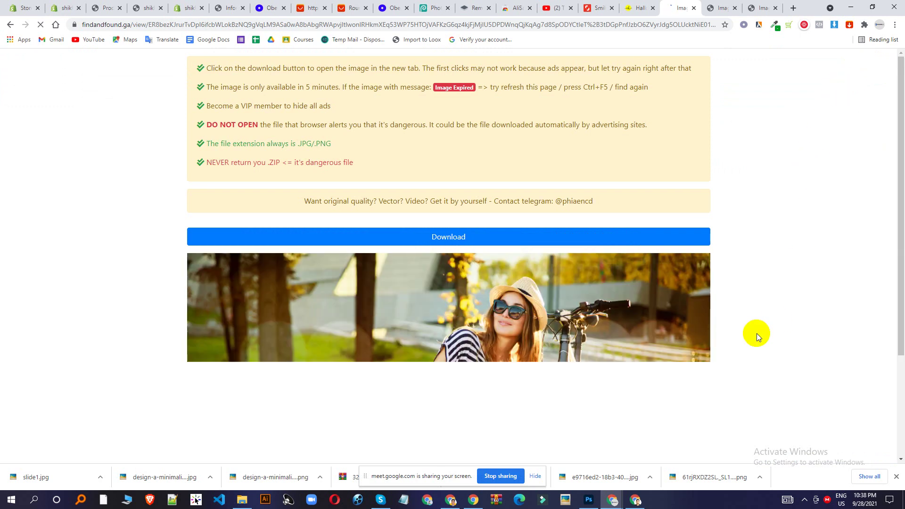
- Save the photo of the girl with her dog and bike from the findandfound.ga page as a JPEG in Downloads
scroll(660, 325, down, 3)
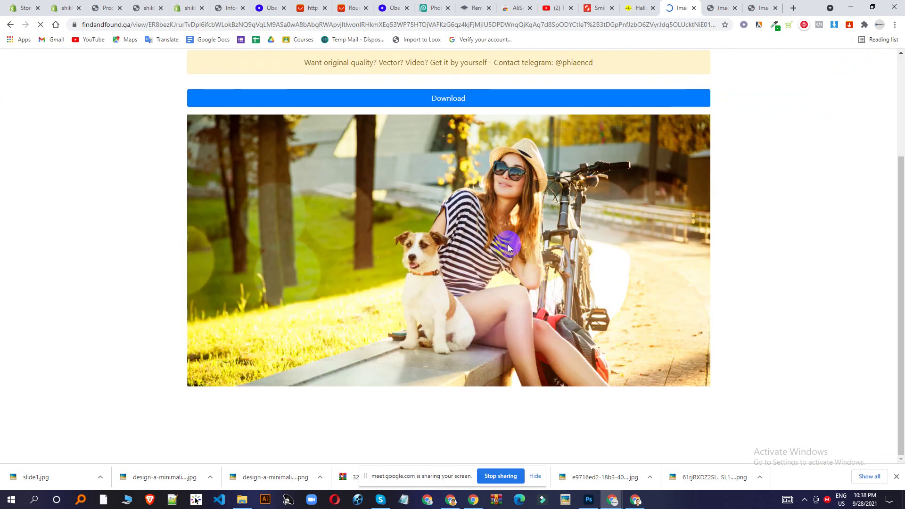
right_click(459, 232)
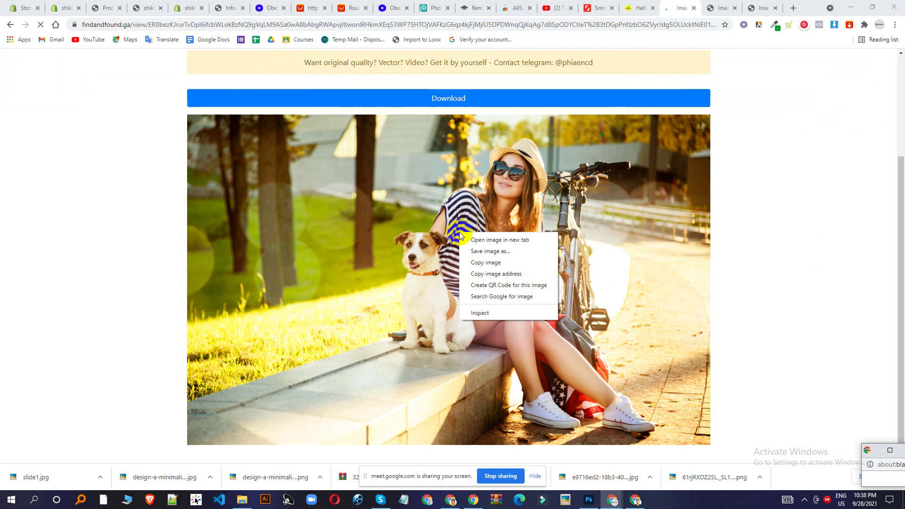
click(427, 245)
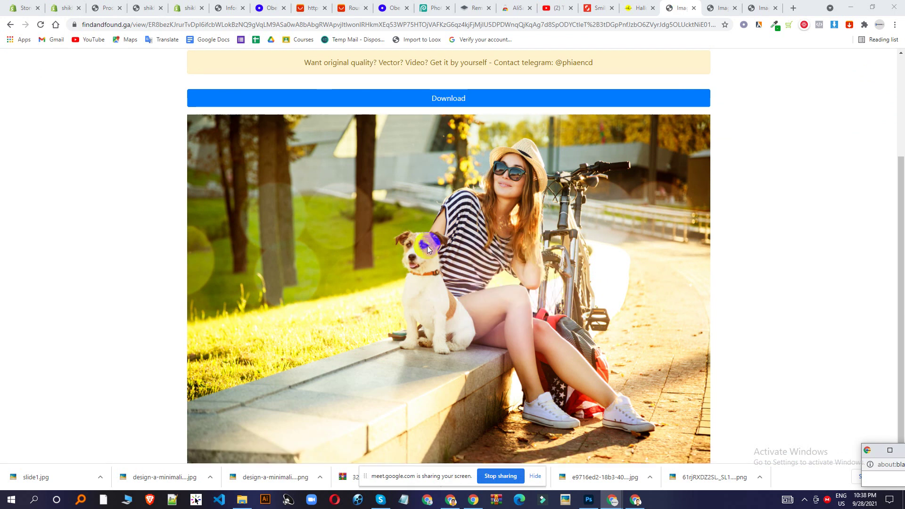
right_click(482, 246)
click(504, 263)
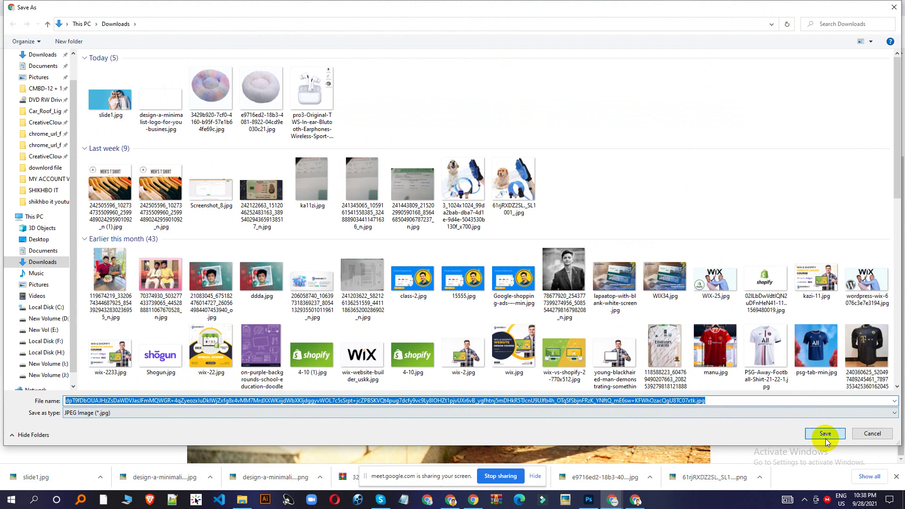
click(825, 436)
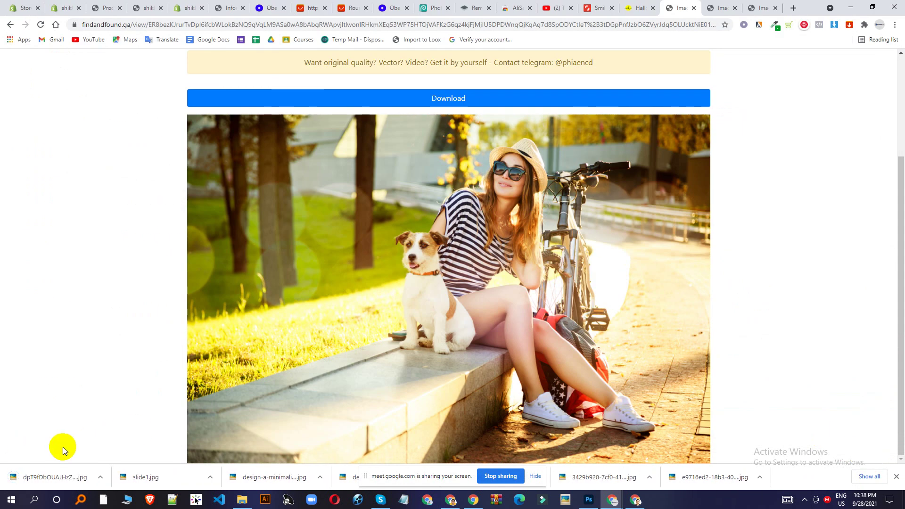
- View the downloaded dog-and-bike photo enlarged to inspect its quality, and close the photo viewer
click(50, 469)
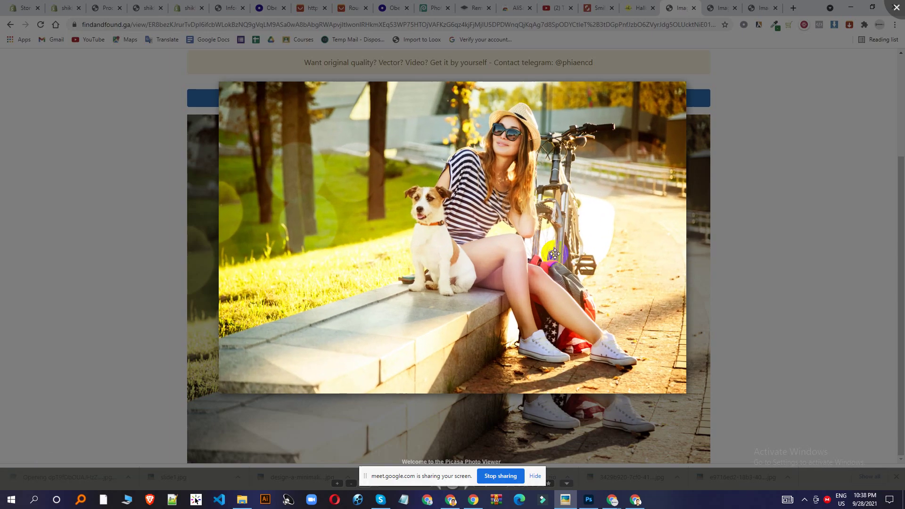
scroll(562, 248, up, 6)
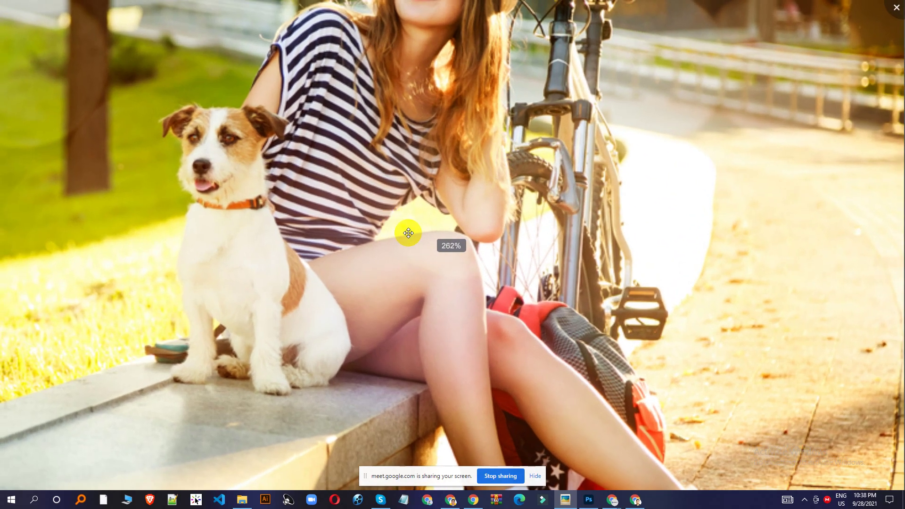
scroll(410, 240, down, 8)
click(896, 7)
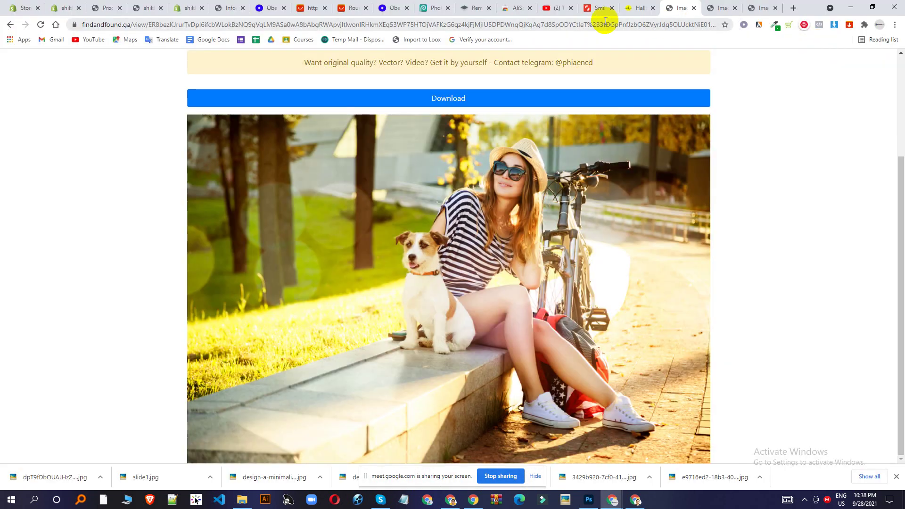
- In the Shopify theme editor, upload the downloaded dog-and-bike photo and set it as the second slide's image
click(55, 7)
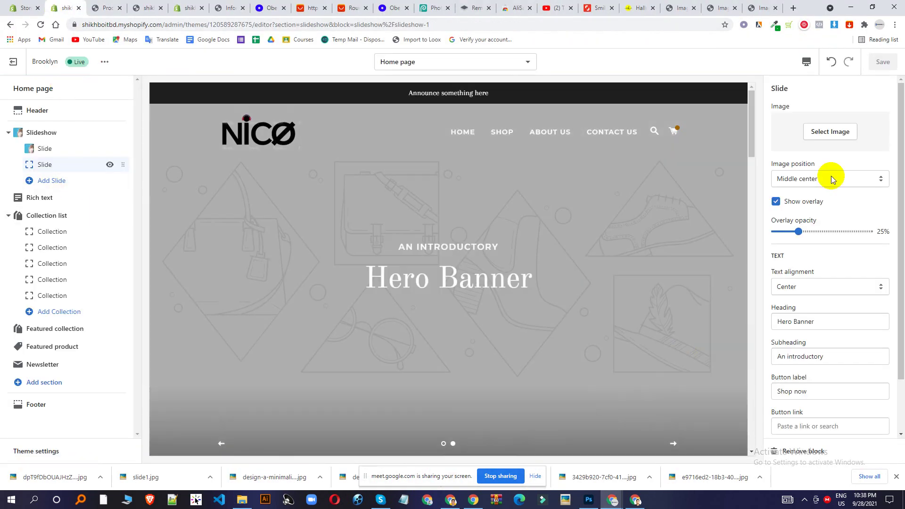
click(825, 137)
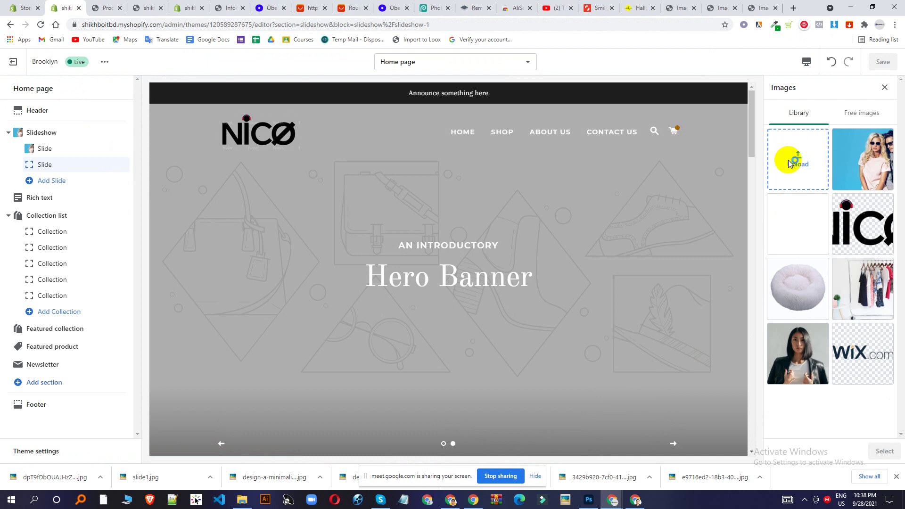
click(790, 163)
click(108, 99)
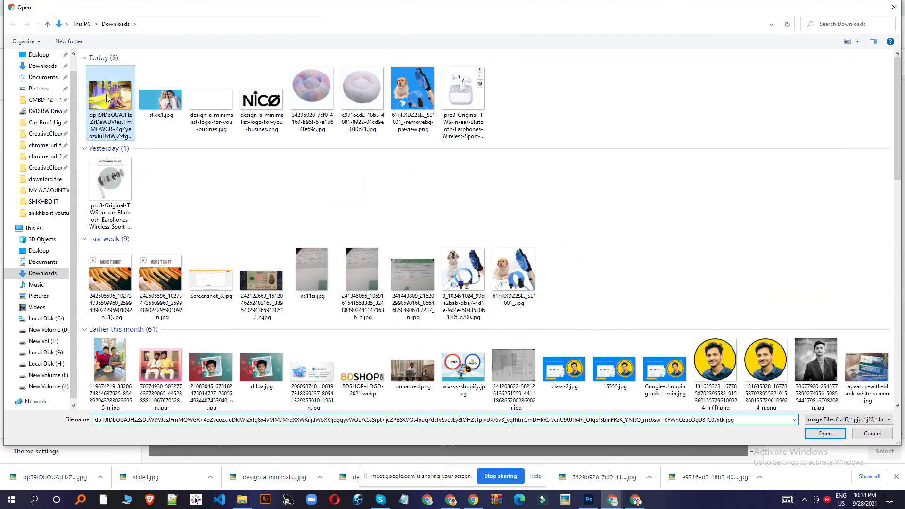
double_click(108, 99)
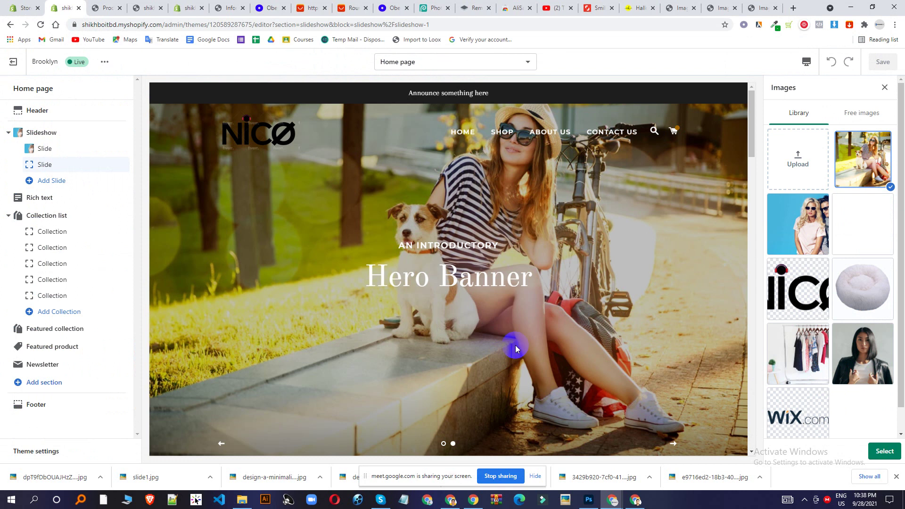
click(885, 451)
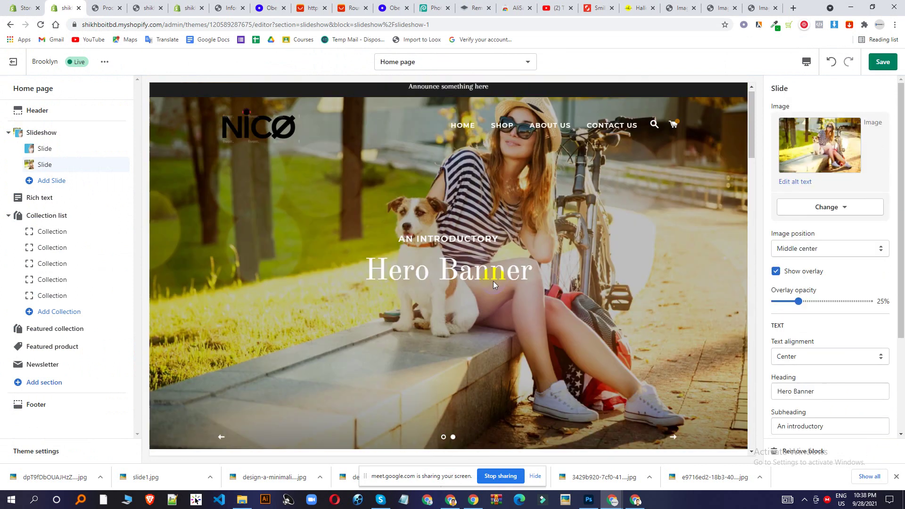
- Look over the home page preview below the slideshow and save the theme changes
scroll(553, 347, down, 5)
scroll(824, 225, down, 3)
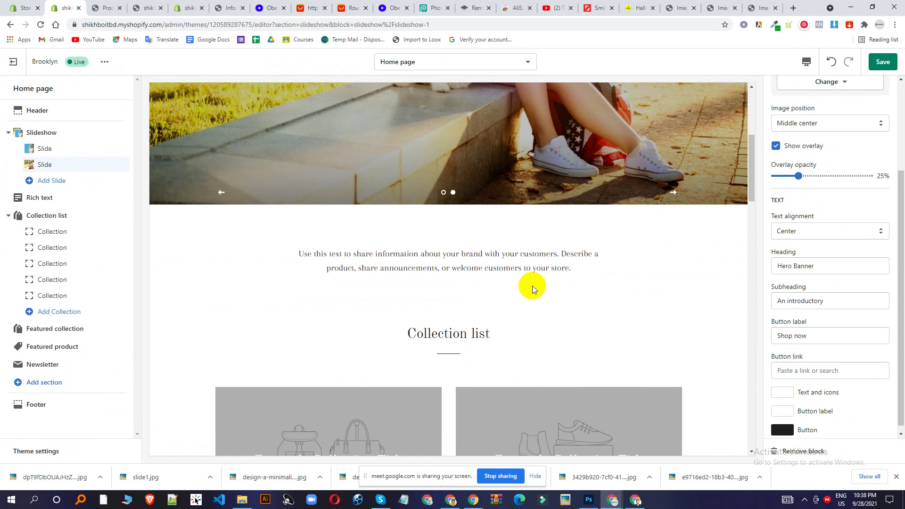
scroll(533, 285, down, 3)
scroll(830, 156, down, 1)
click(883, 61)
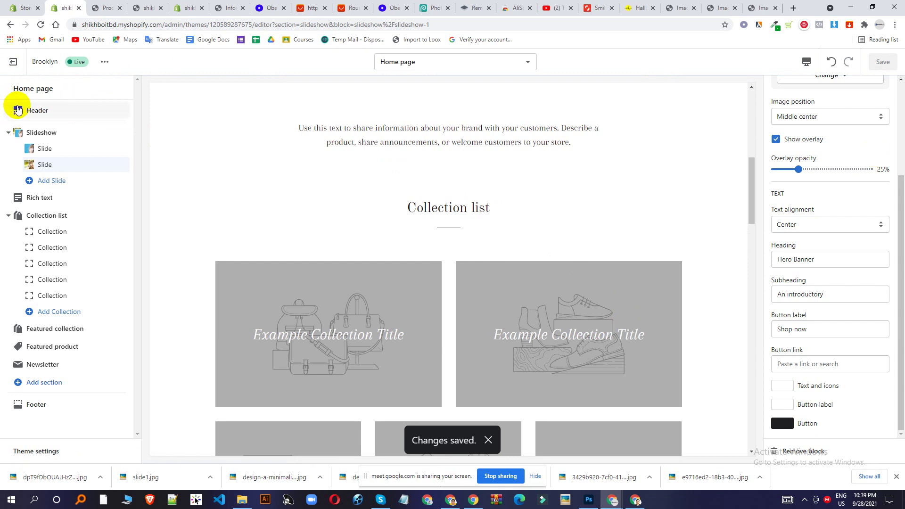
- Collapse the Slideshow section and assign the Cat collection to the first block of the Collection list
click(9, 135)
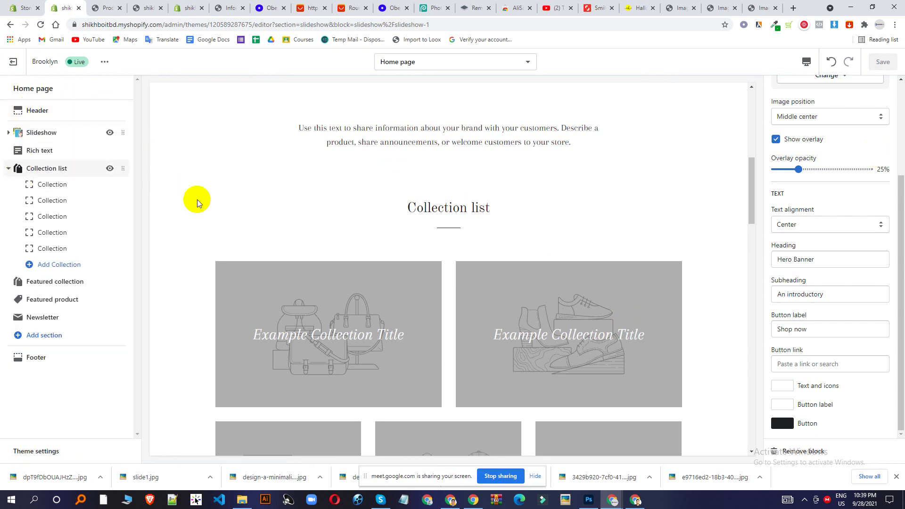
scroll(460, 278, down, 3)
scroll(528, 255, up, 4)
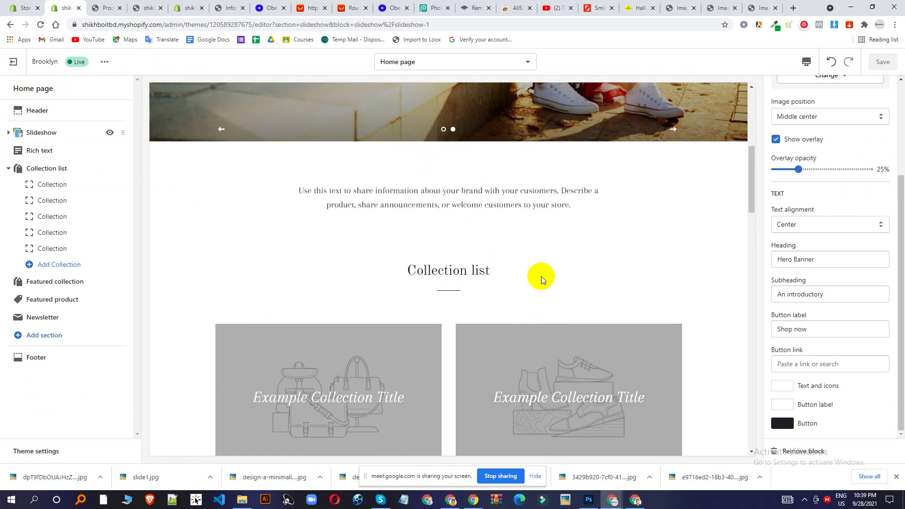
scroll(541, 276, down, 3)
scroll(509, 239, up, 2)
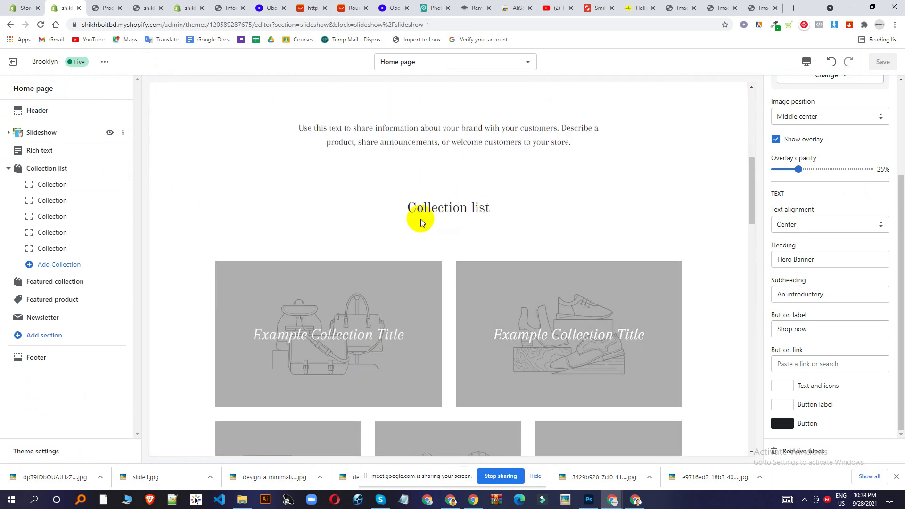
scroll(420, 219, down, 2)
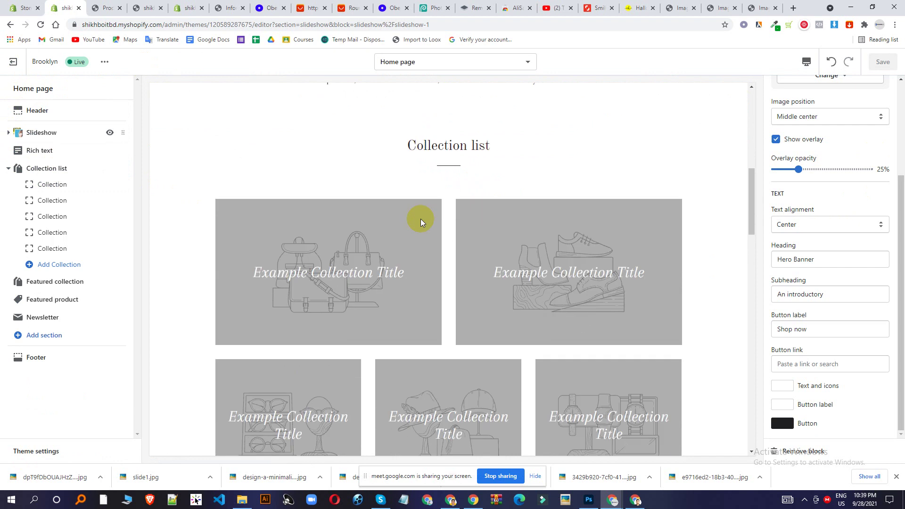
scroll(318, 234, up, 2)
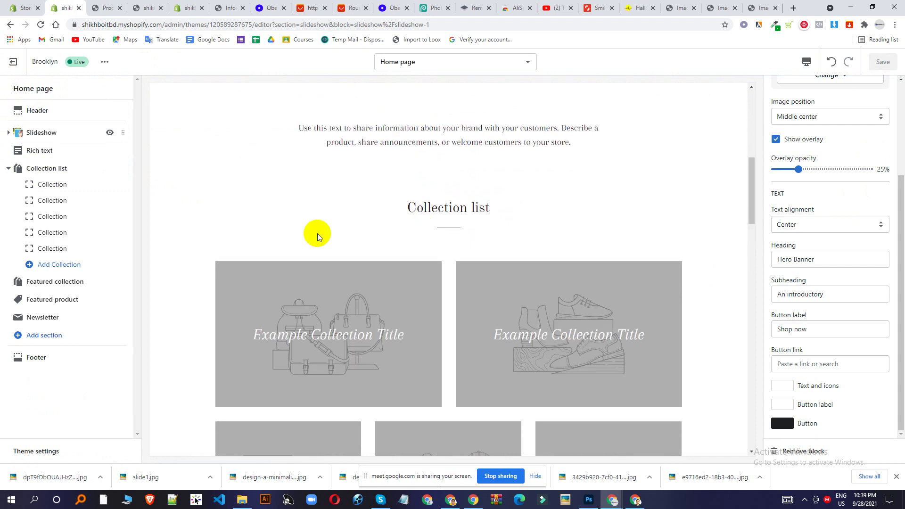
click(64, 188)
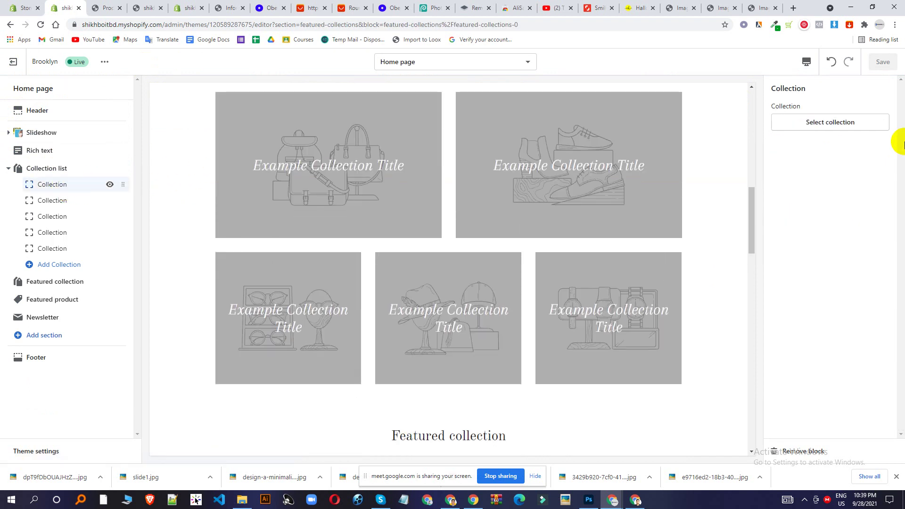
click(840, 124)
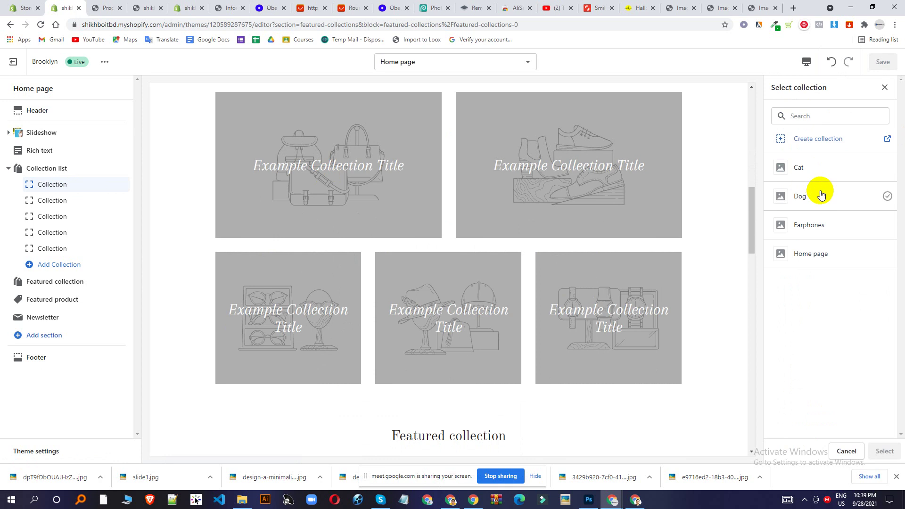
click(830, 171)
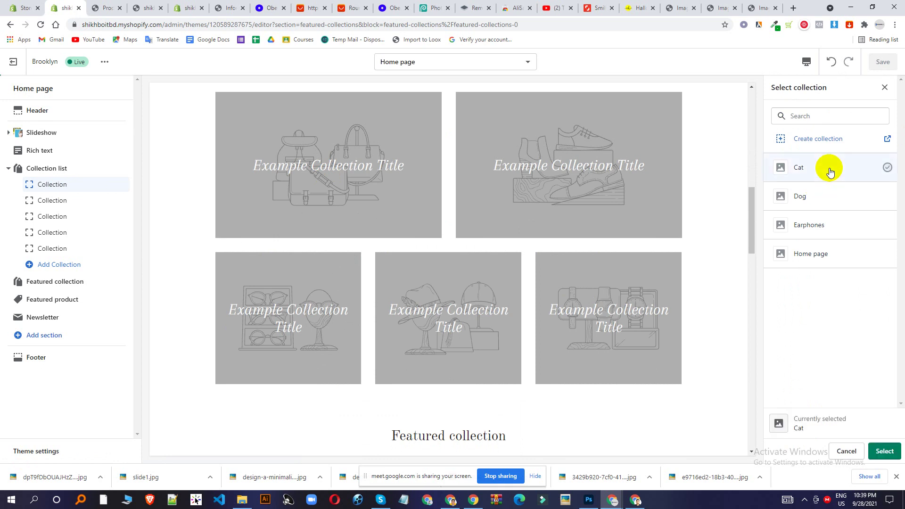
click(885, 452)
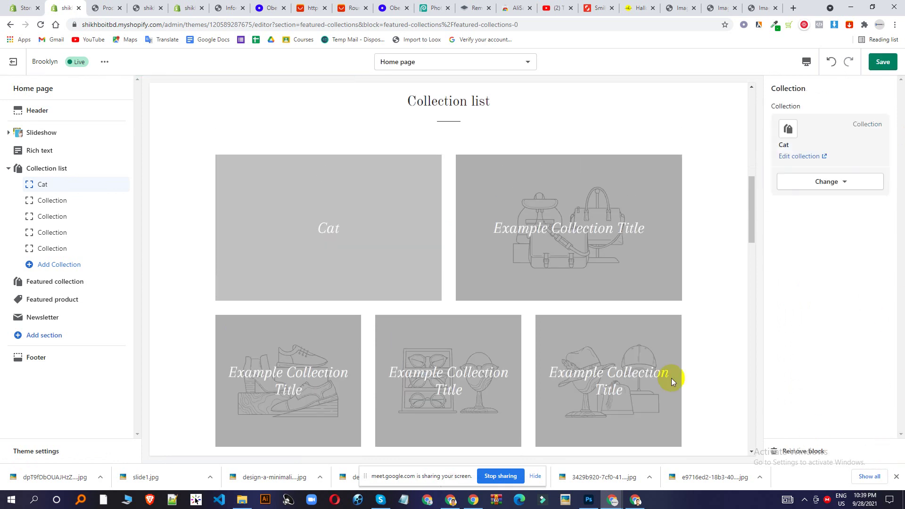
- Assign the Dog collection to the second block of the Collection list
click(73, 200)
click(807, 129)
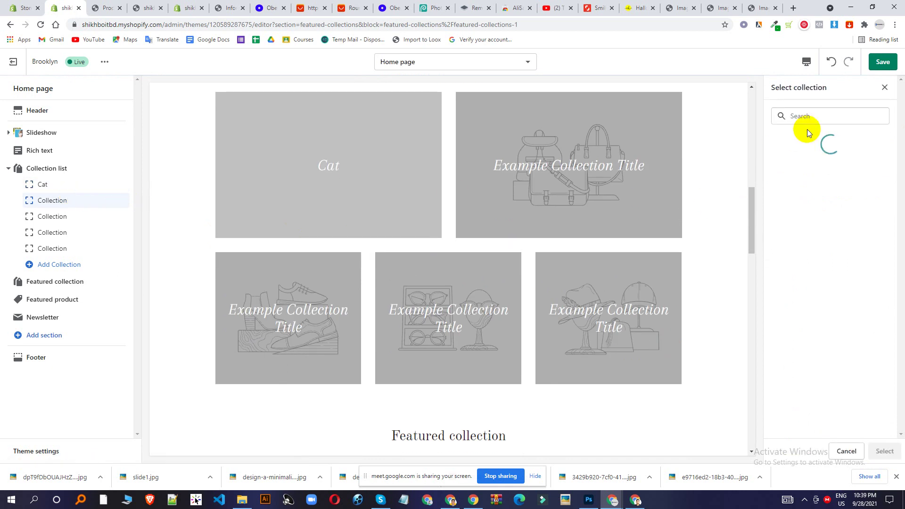
click(806, 193)
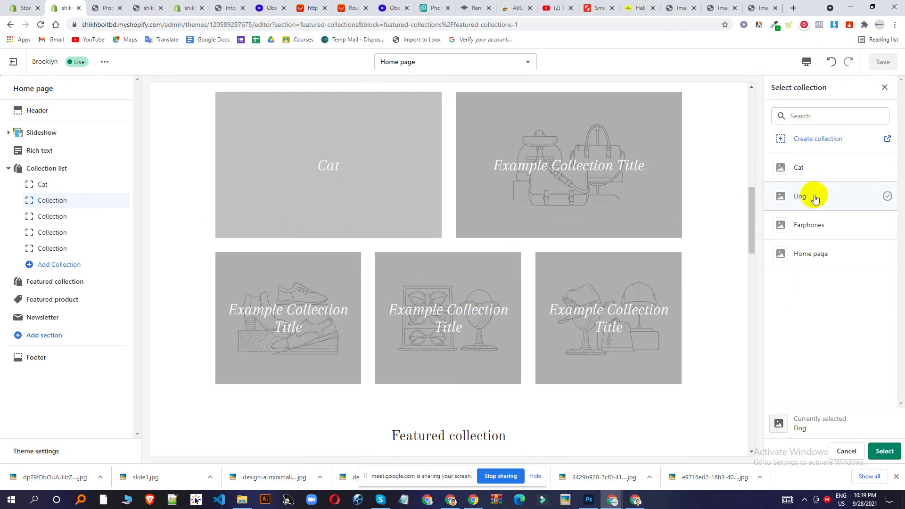
click(884, 451)
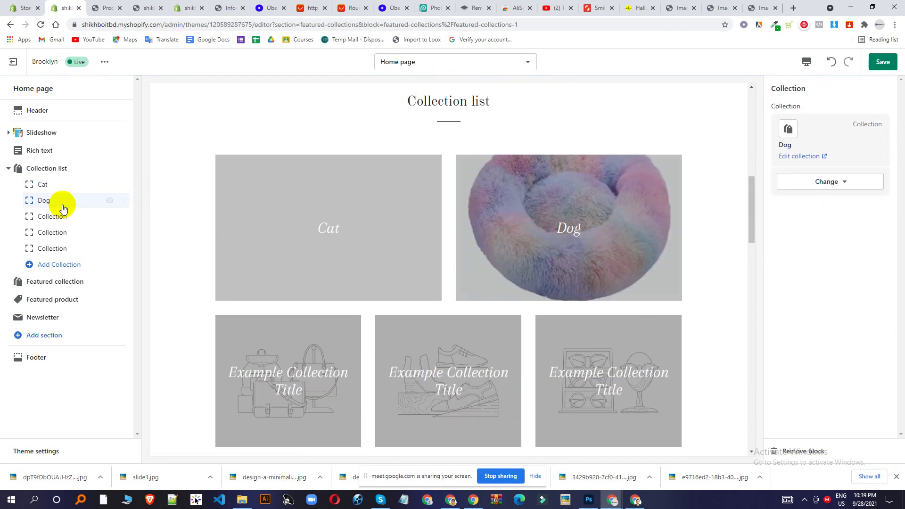
- Assign the Earphones collection to the third block of the Collection list
click(54, 216)
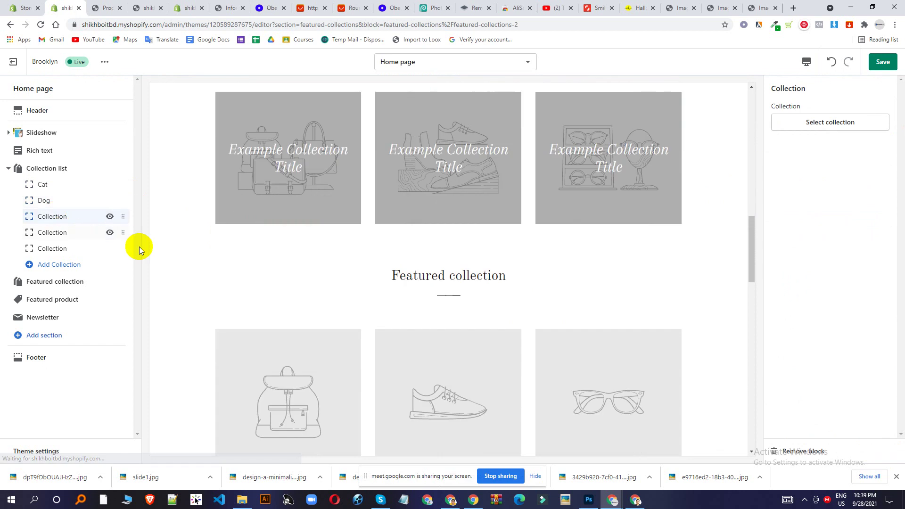
click(785, 131)
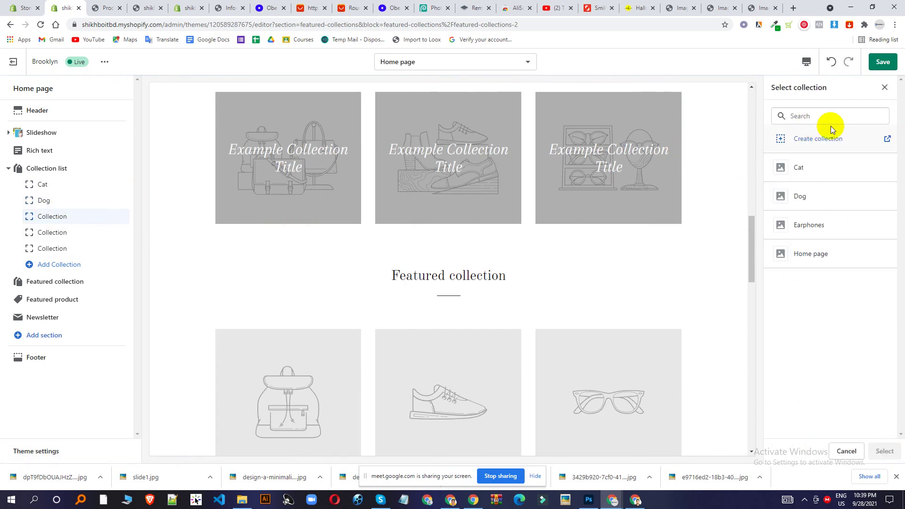
click(831, 232)
click(885, 452)
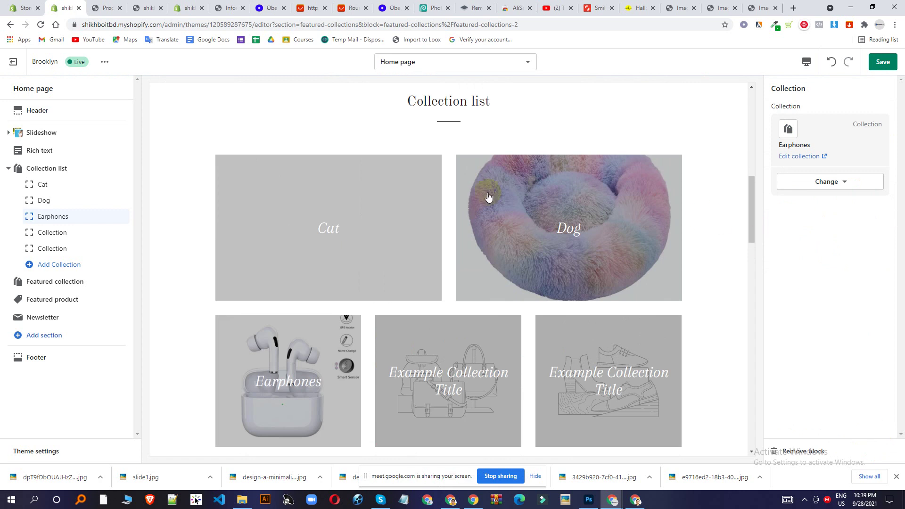
- Assign the Home page collection to the fourth block of the Collection list
click(71, 233)
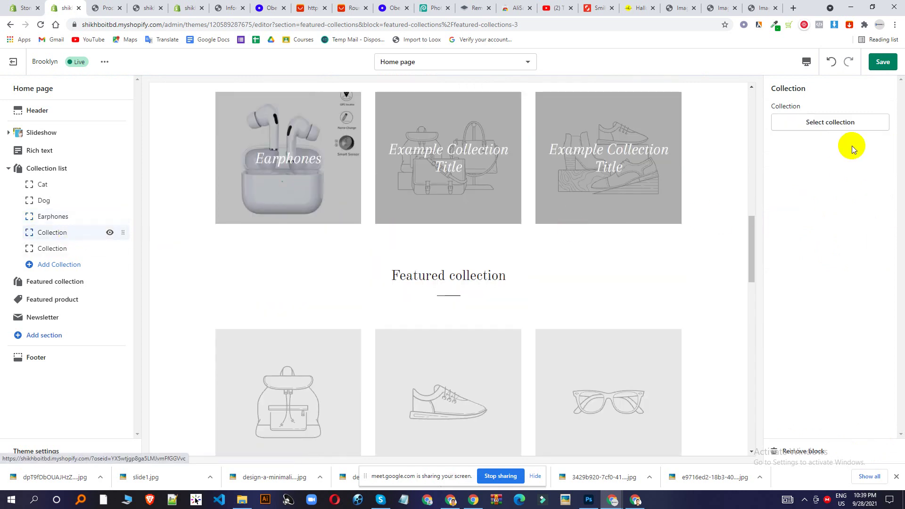
click(830, 122)
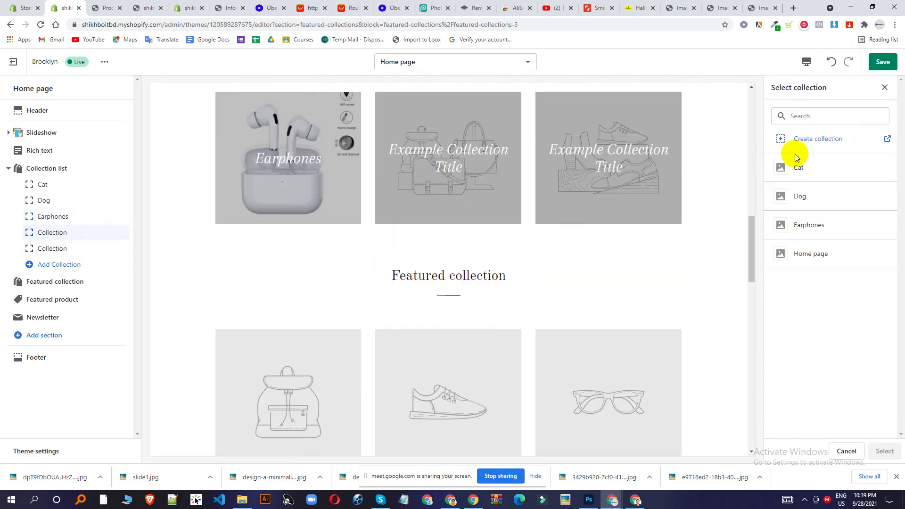
click(850, 256)
click(885, 452)
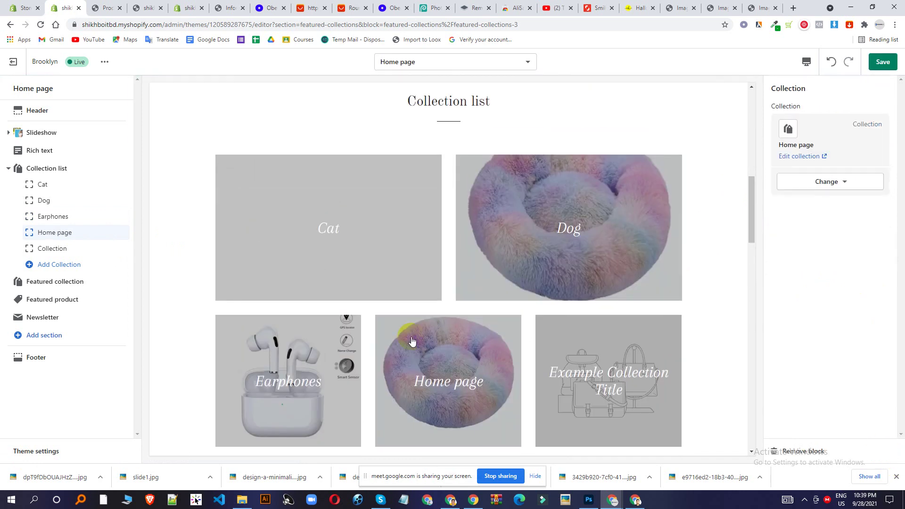
- Assign the Cat collection to the fifth block of the Collection list and check the collection tiles in the preview
click(60, 250)
click(821, 124)
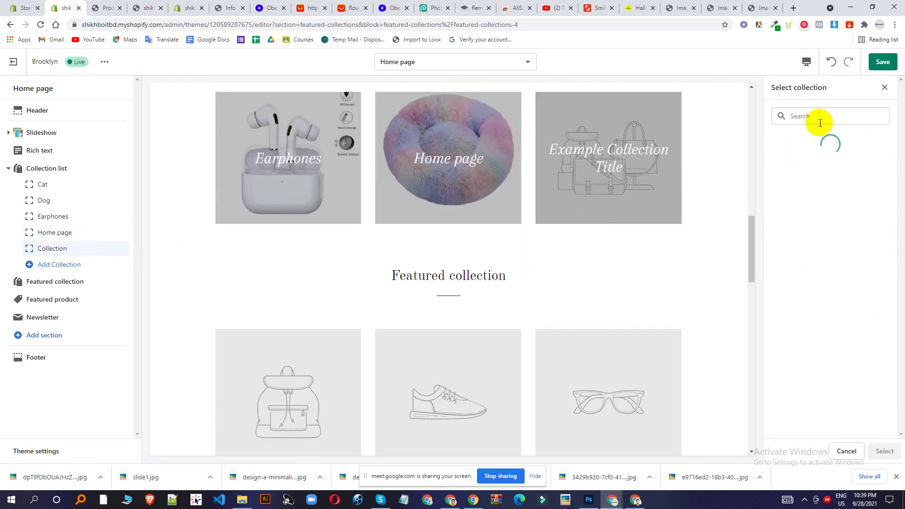
click(835, 175)
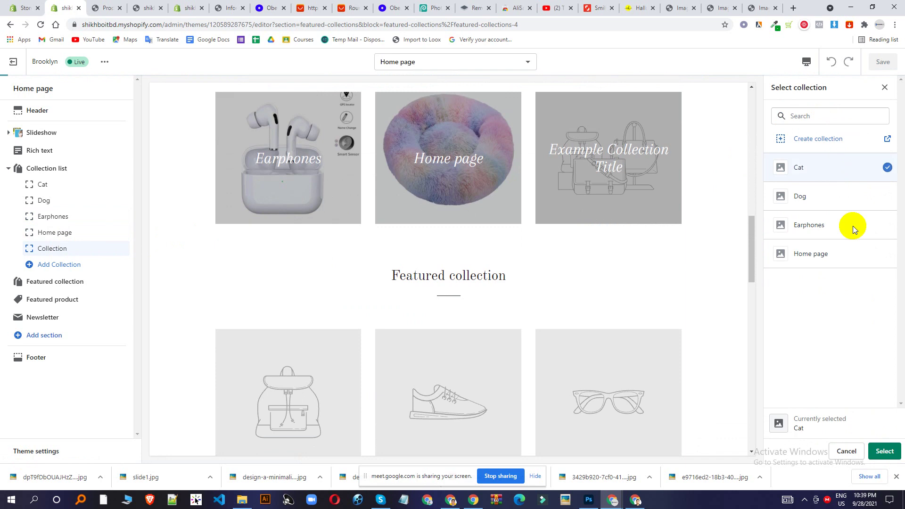
click(885, 451)
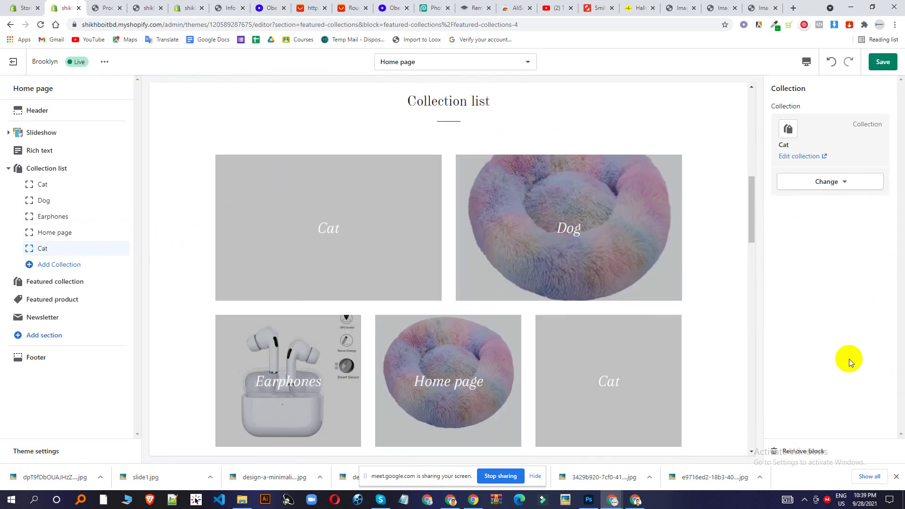
click(571, 245)
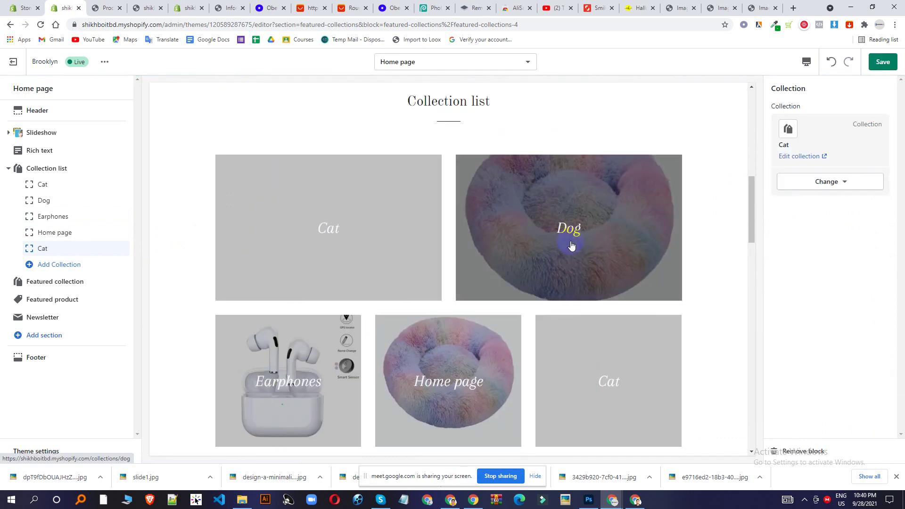
scroll(572, 237, down, 1)
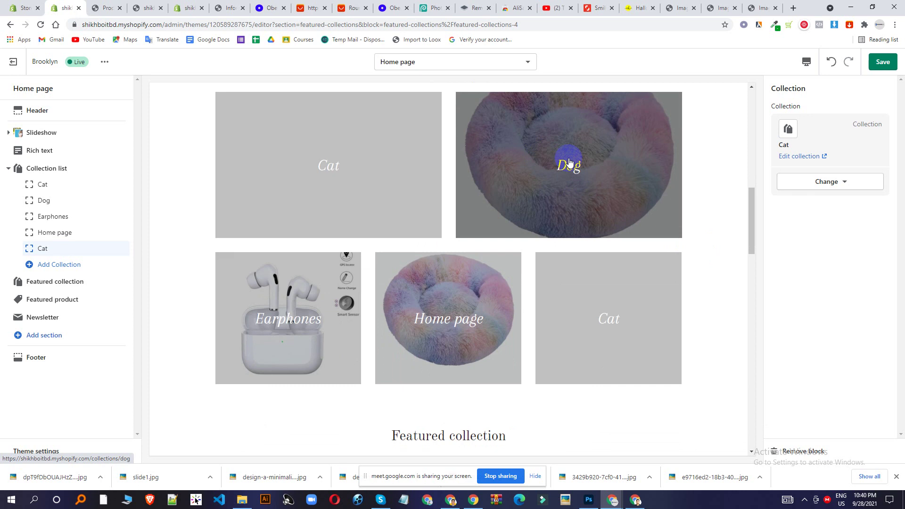
scroll(527, 179, down, 2)
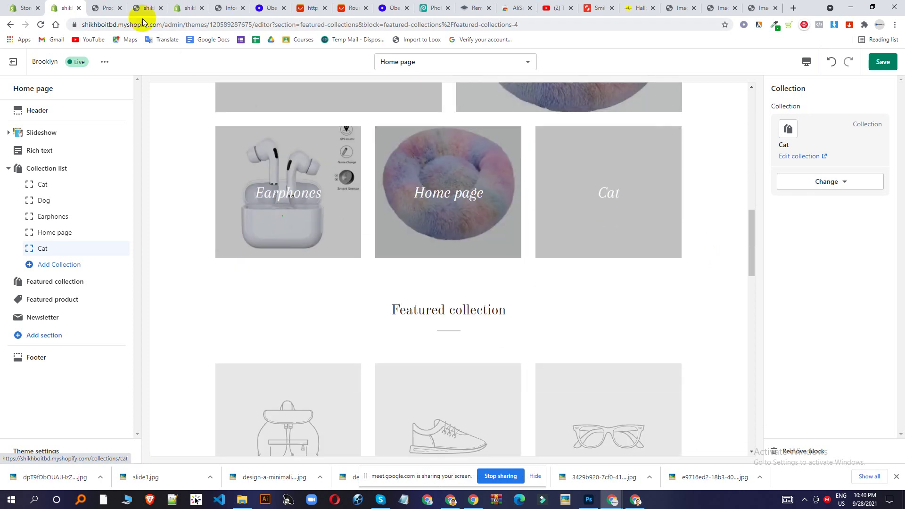
- Switch to the store admin's collections, open the Dog collection and try to add a collection image from the Downloads folder
click(181, 6)
click(51, 182)
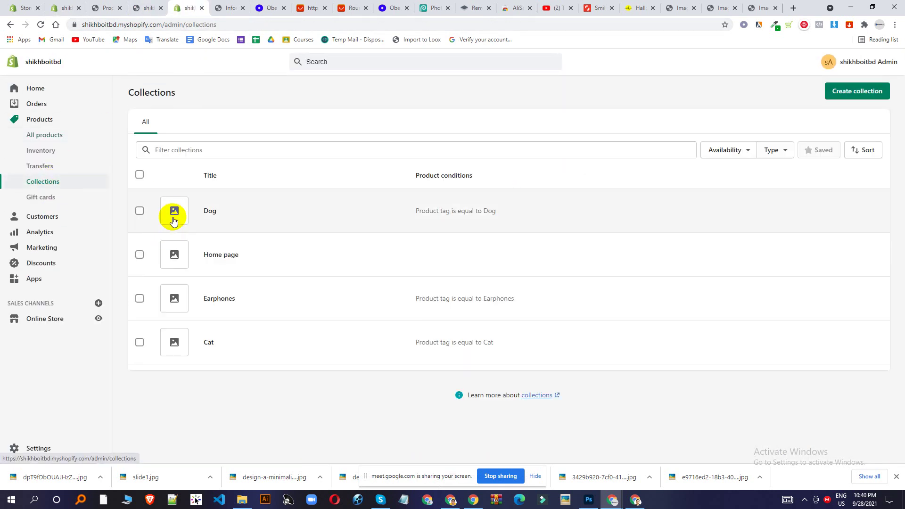
click(172, 213)
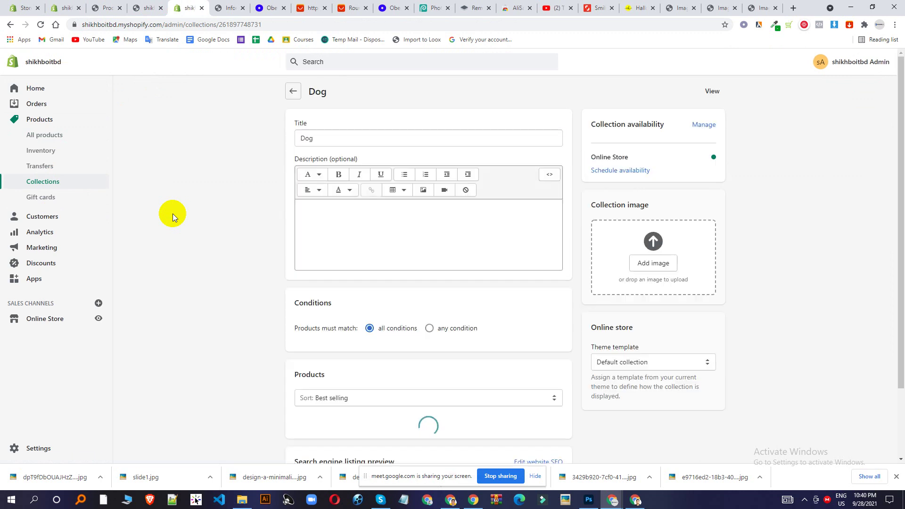
click(665, 321)
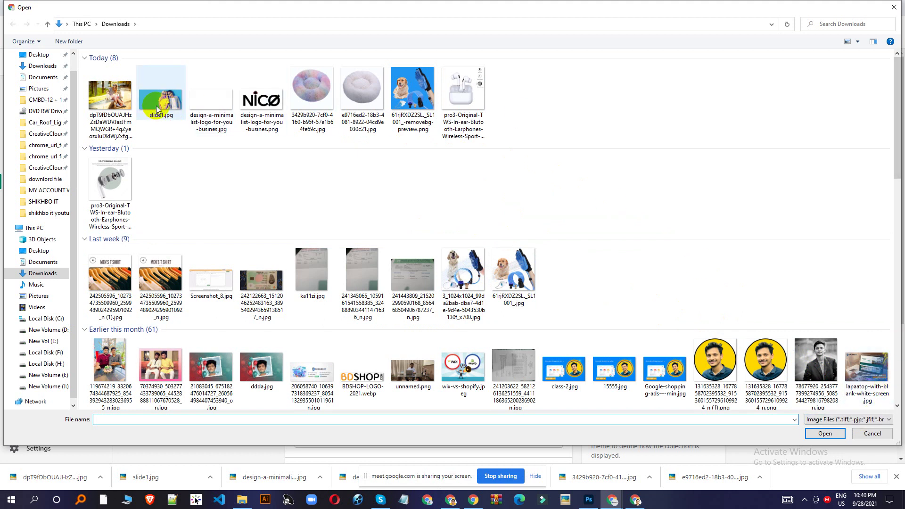
click(859, 433)
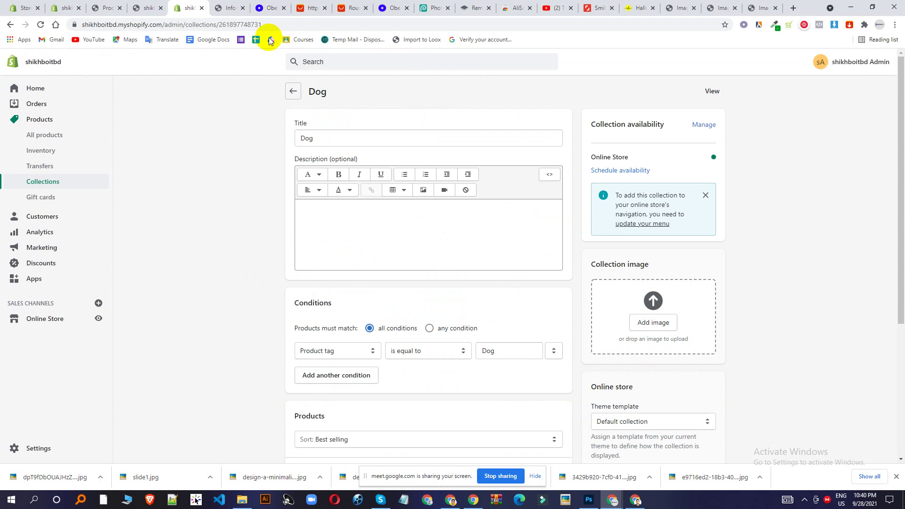
click(149, 4)
click(114, 3)
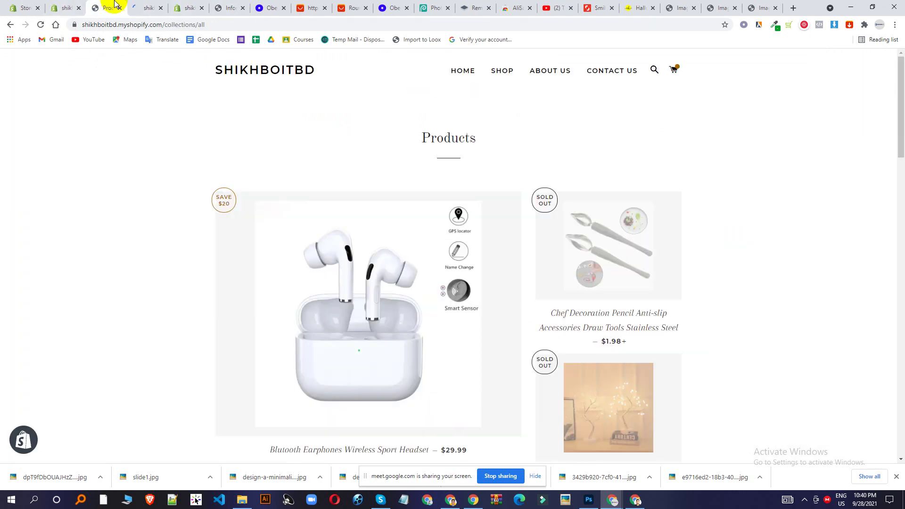
click(141, 3)
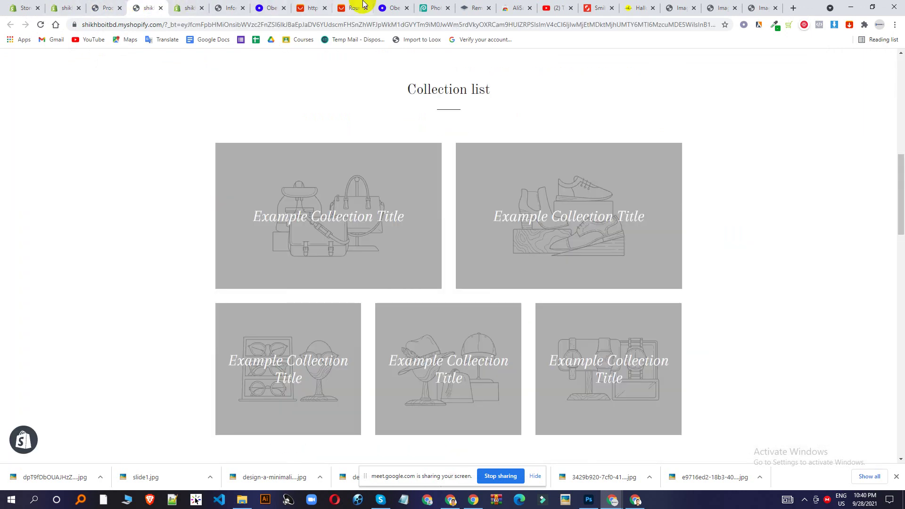
click(188, 5)
click(222, 6)
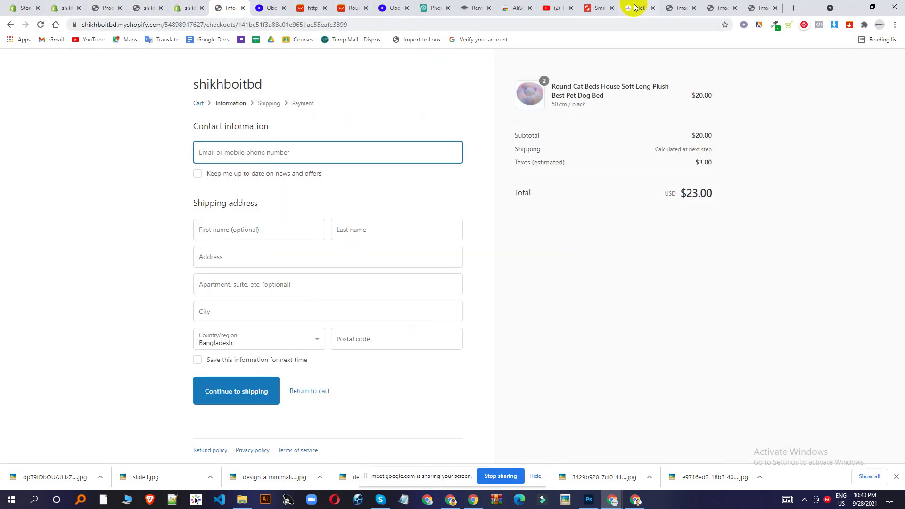
click(114, 6)
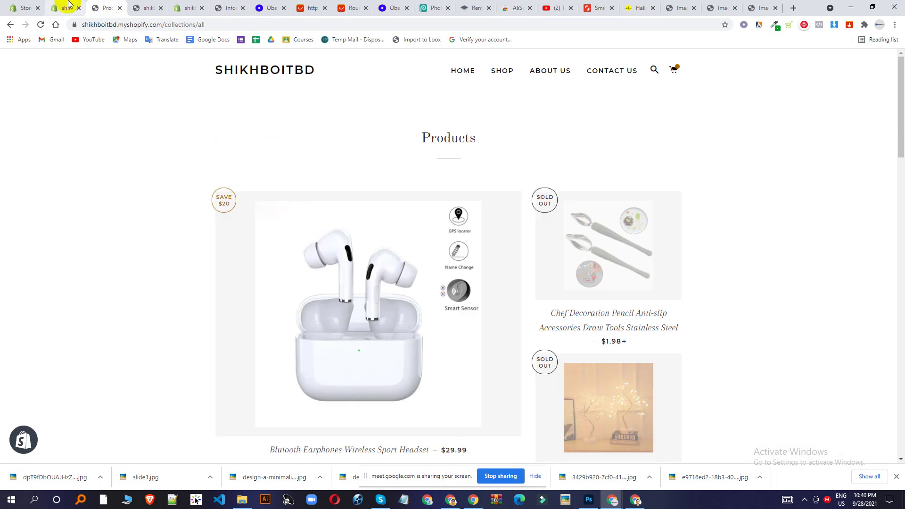
- Return to the theme editor, assign the Home page collection to the Featured collection section and save the theme
click(68, 5)
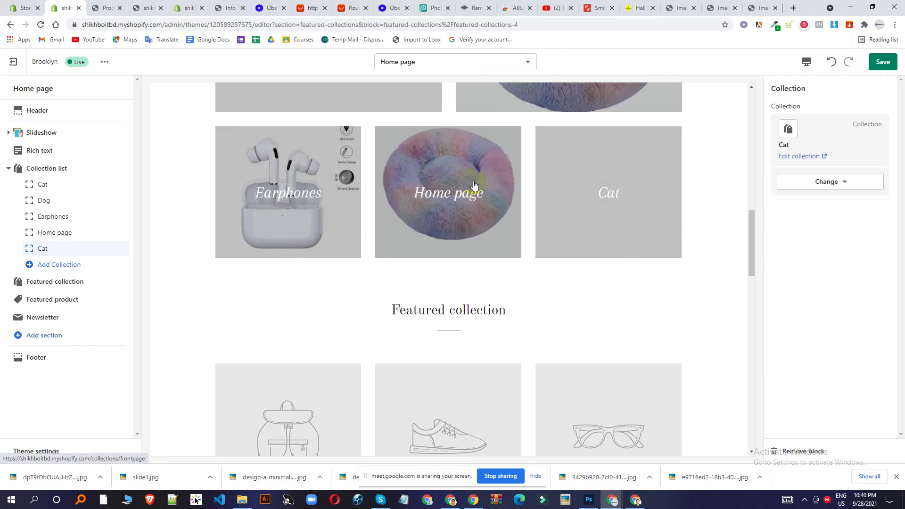
scroll(474, 186, up, 5)
scroll(528, 226, down, 3)
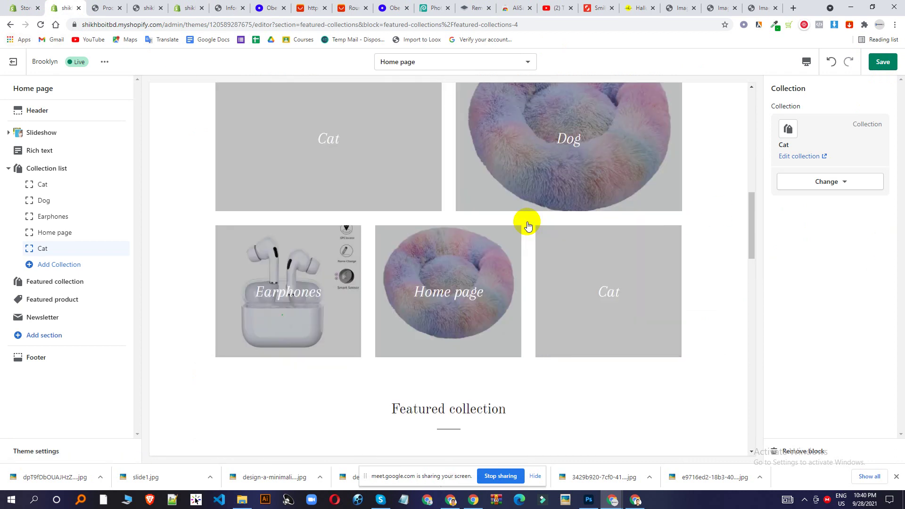
scroll(528, 226, down, 1)
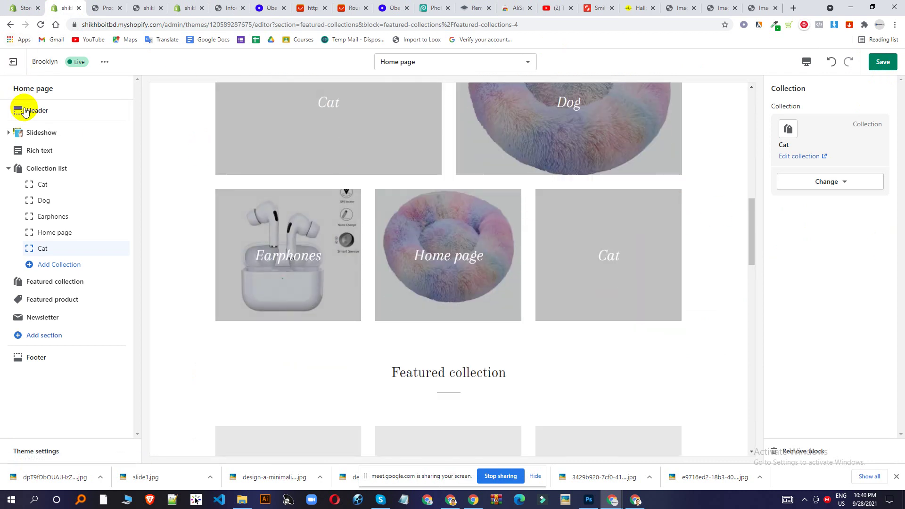
click(74, 283)
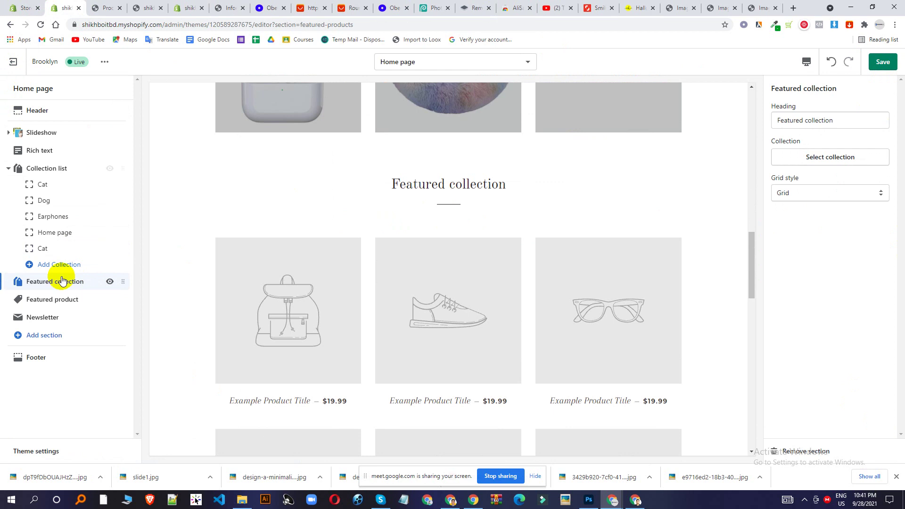
click(817, 155)
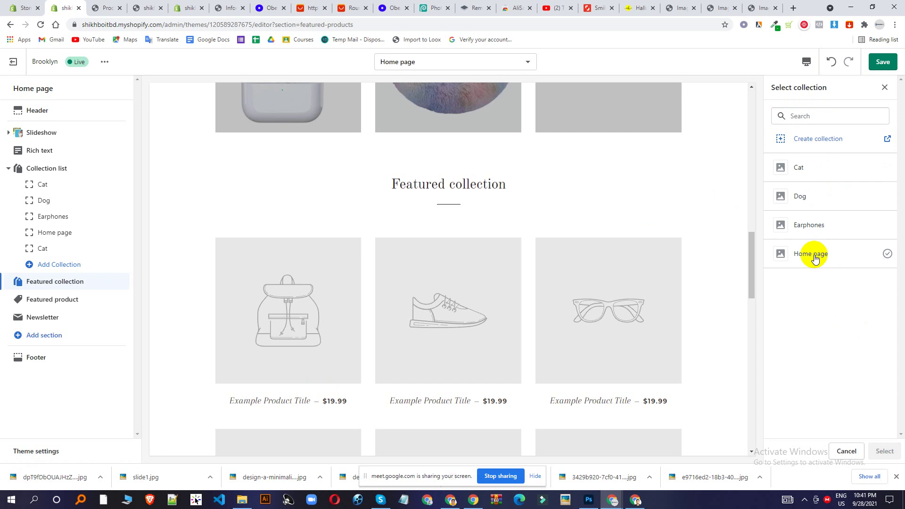
click(815, 259)
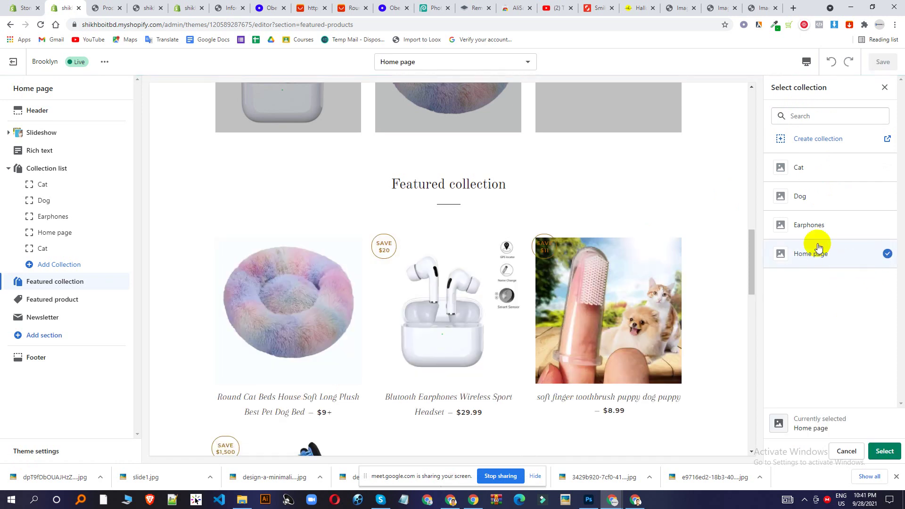
click(885, 451)
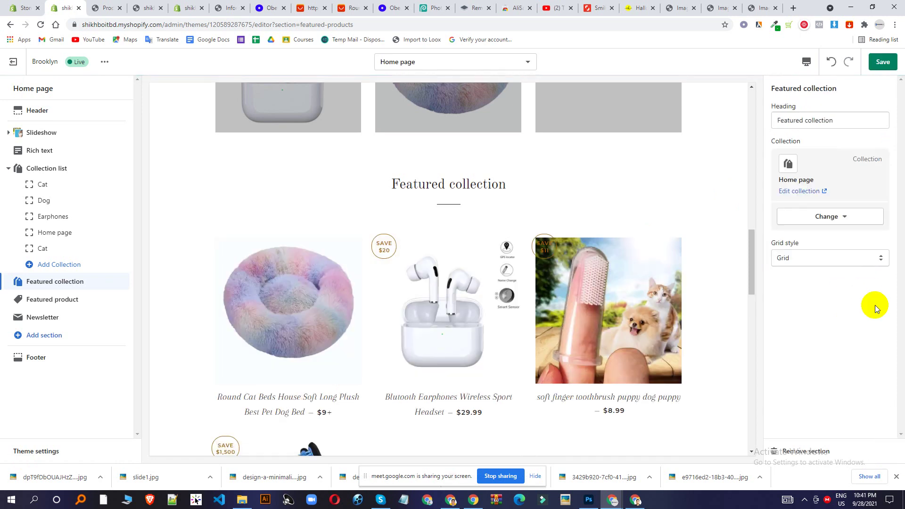
scroll(562, 348, down, 5)
scroll(457, 283, up, 4)
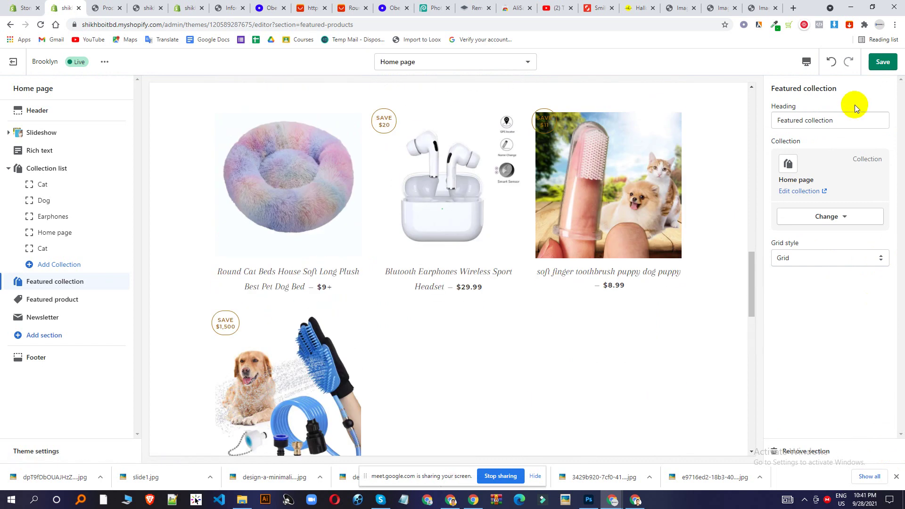
click(883, 62)
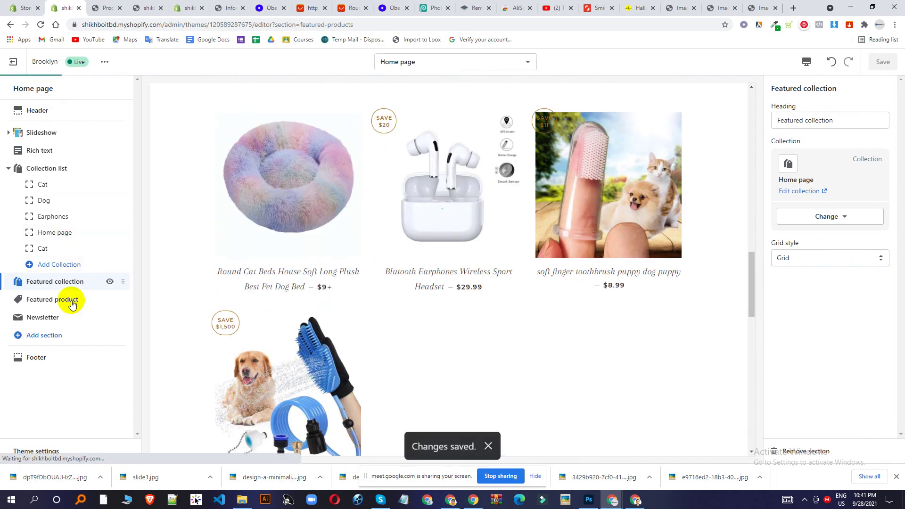
- Set the Featured product section to Blutooth Earphones Wireless Sport Headset, save the theme and look over the home page preview
click(66, 299)
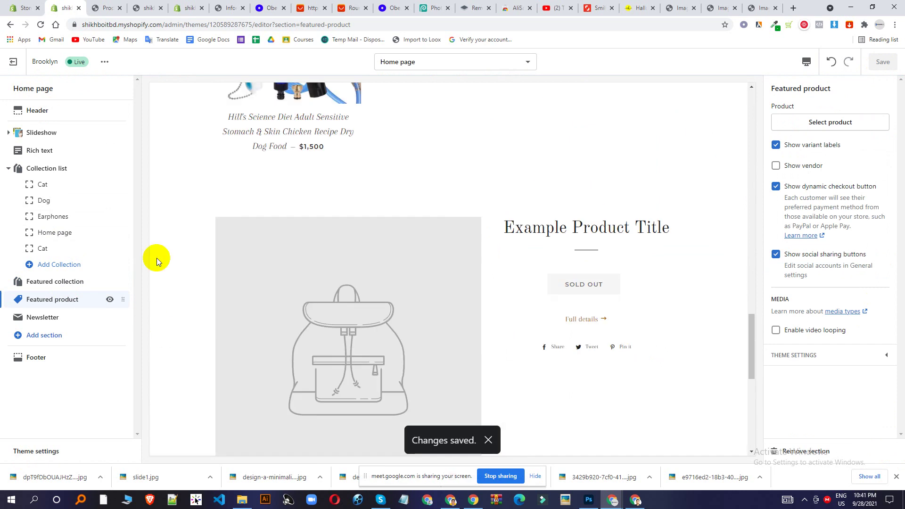
click(827, 124)
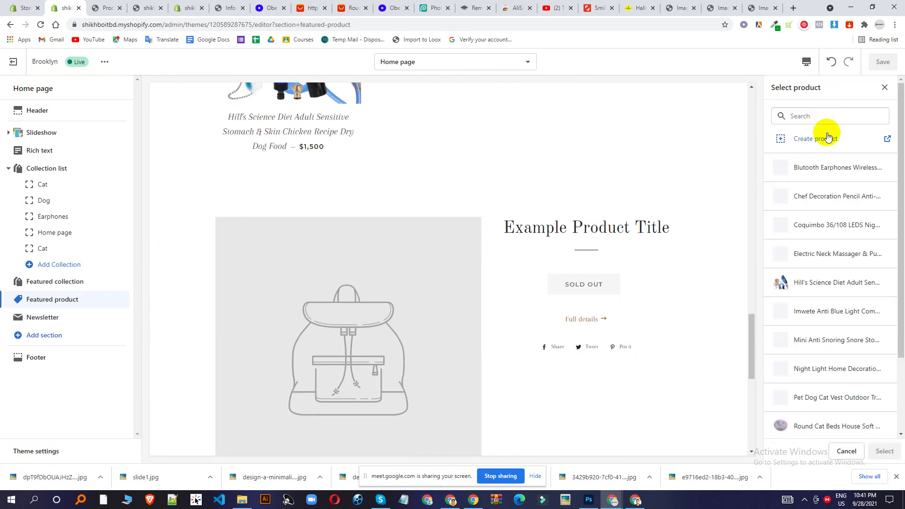
click(822, 180)
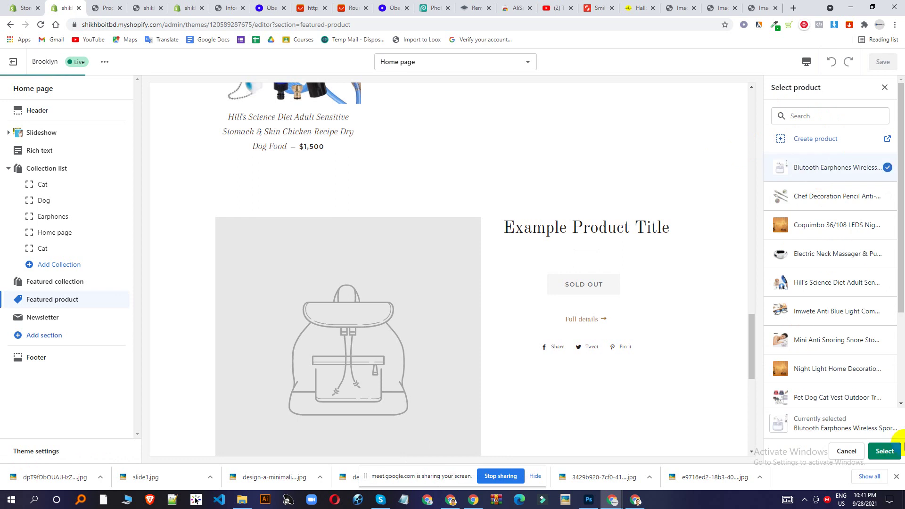
click(884, 451)
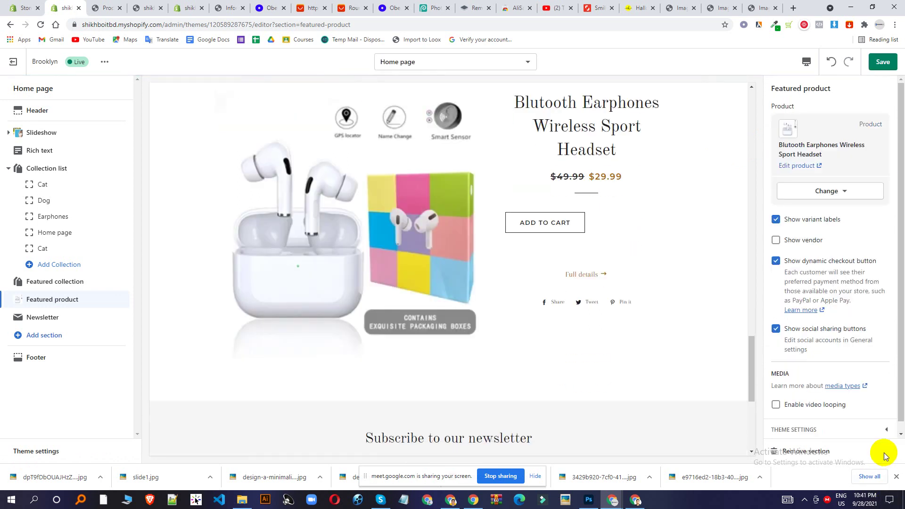
scroll(641, 314, up, 4)
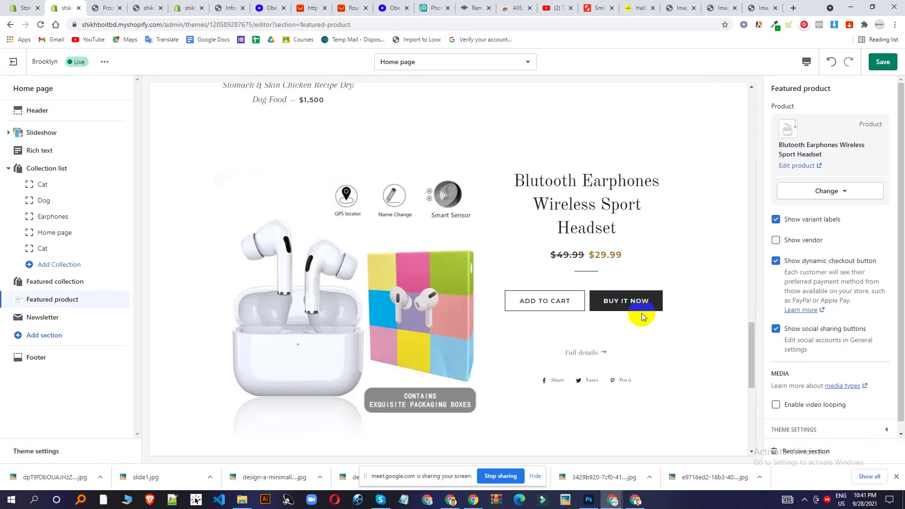
scroll(545, 273, down, 4)
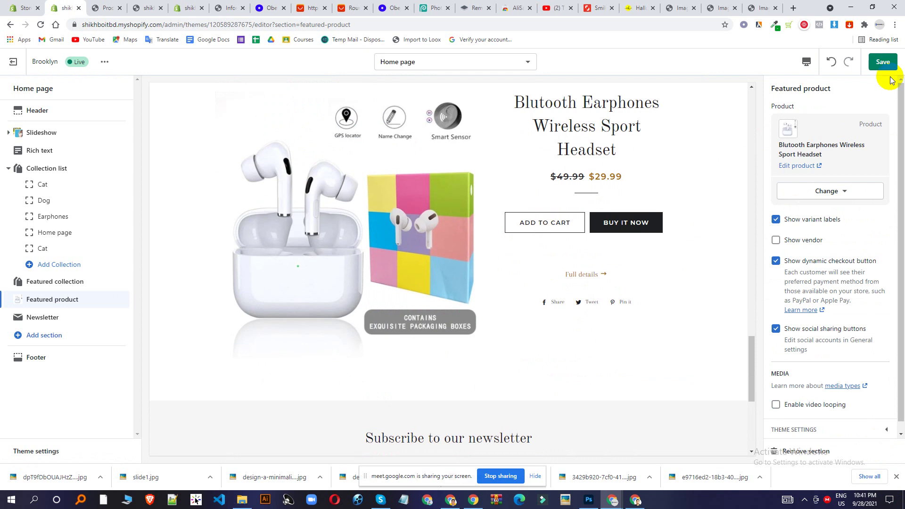
click(883, 62)
scroll(586, 332, down, 5)
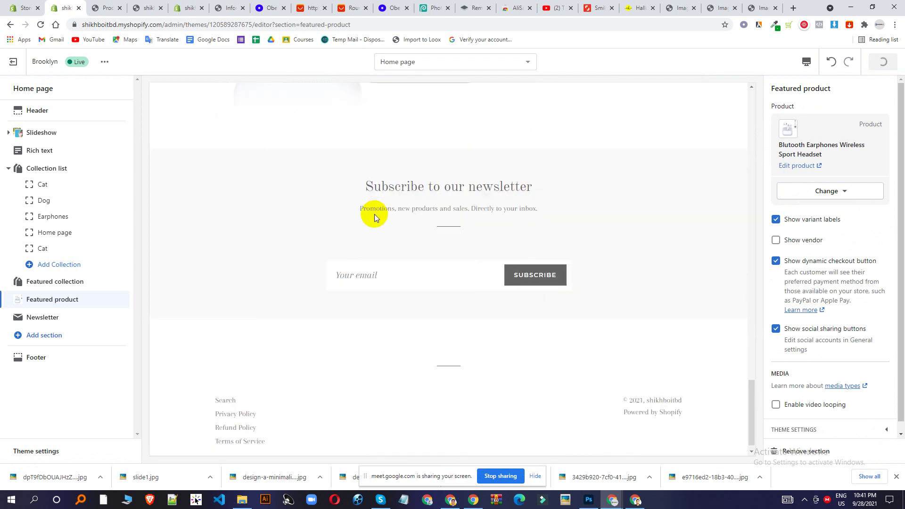
scroll(528, 271, up, 10)
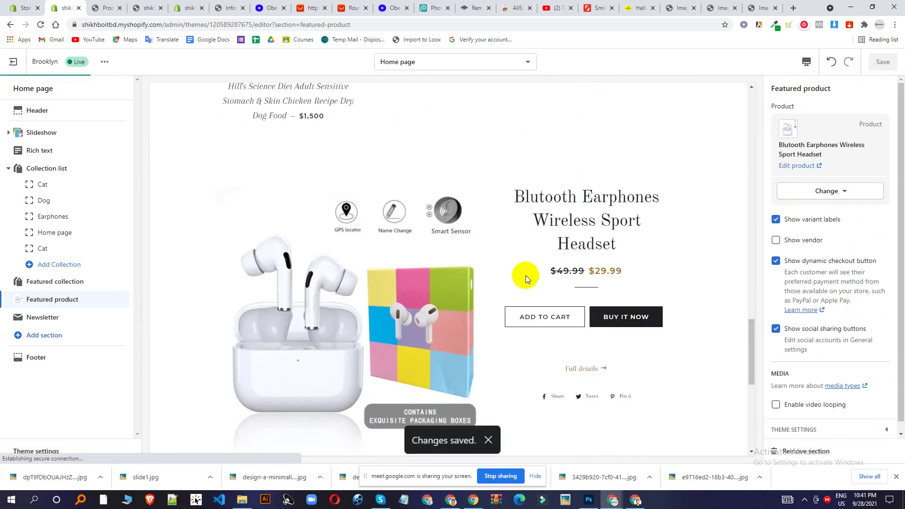
scroll(356, 232, up, 10)
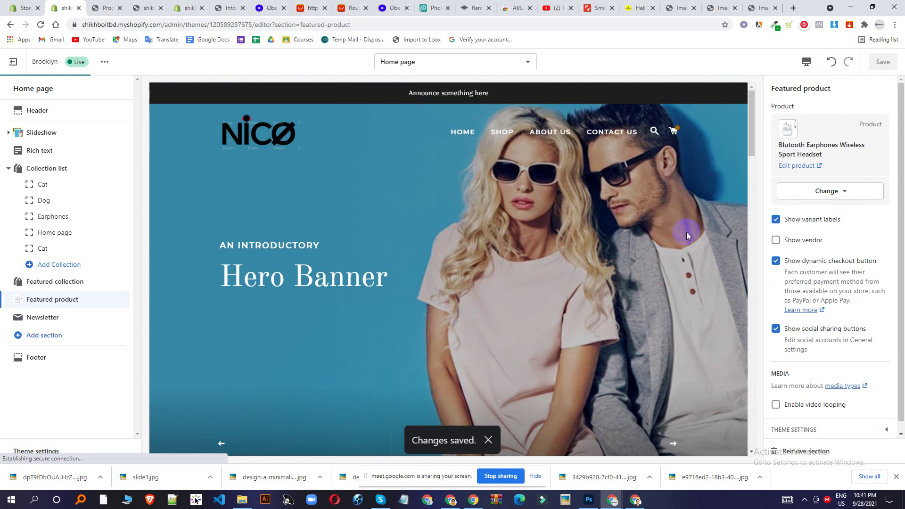
- Examine the home page preview from the hero slideshow down through the collection and product sections to the footer
scroll(687, 232, down, 20)
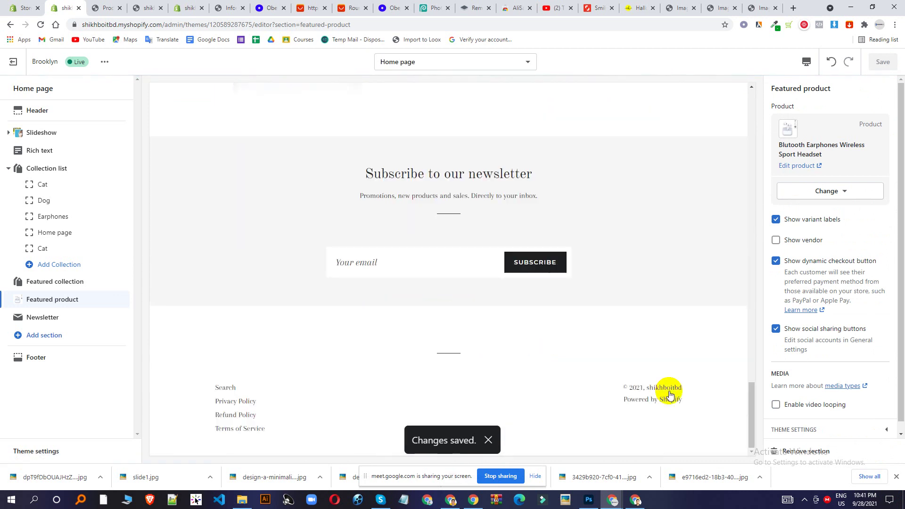
click(488, 441)
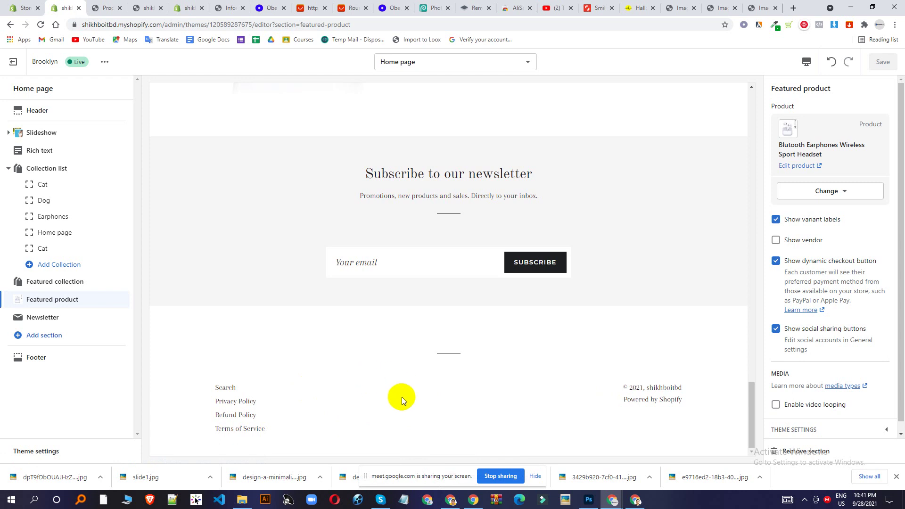
scroll(423, 383, up, 15)
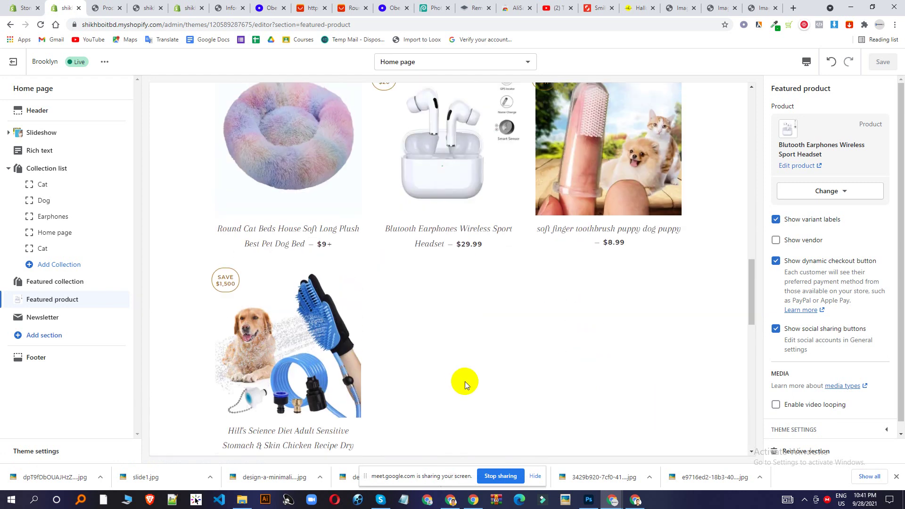
scroll(465, 381, up, 10)
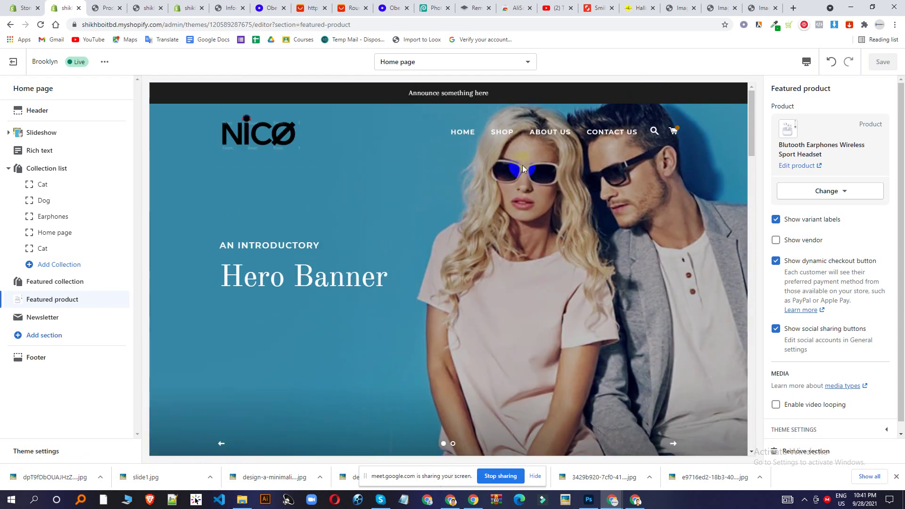
scroll(561, 296, down, 20)
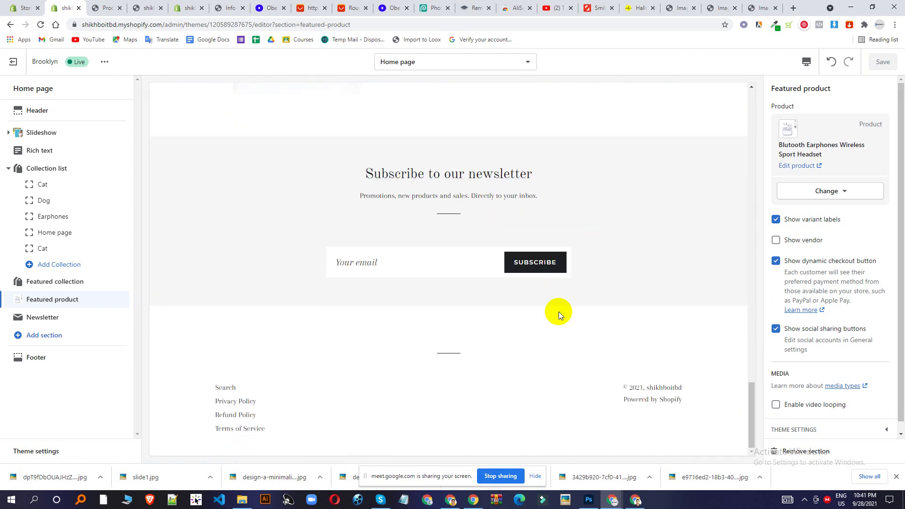
scroll(560, 311, up, 5)
scroll(632, 285, up, 5)
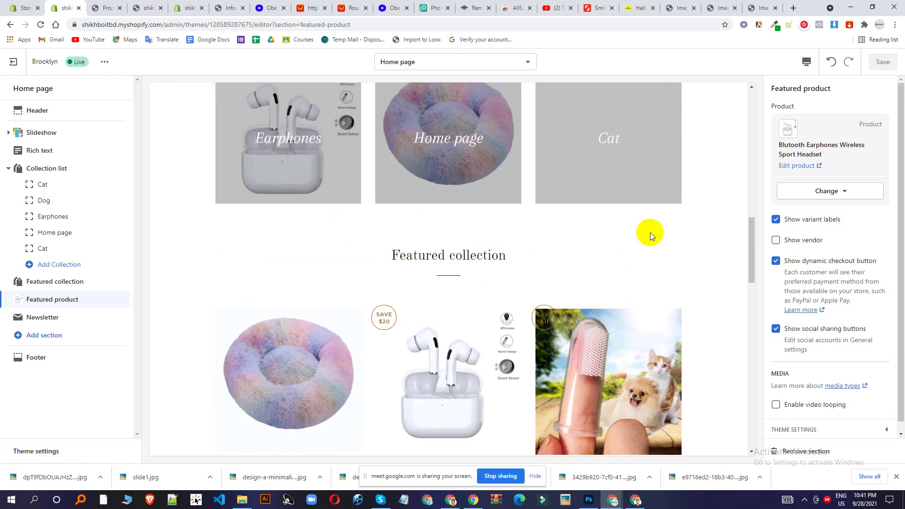
- Leave the theme editor for the store's Navigation settings and start a new menu titled New Menu
click(23, 63)
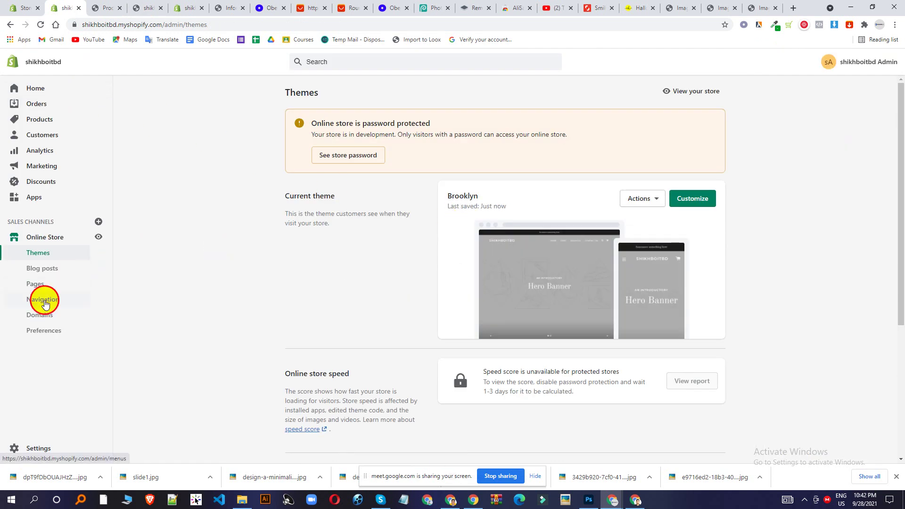
click(45, 304)
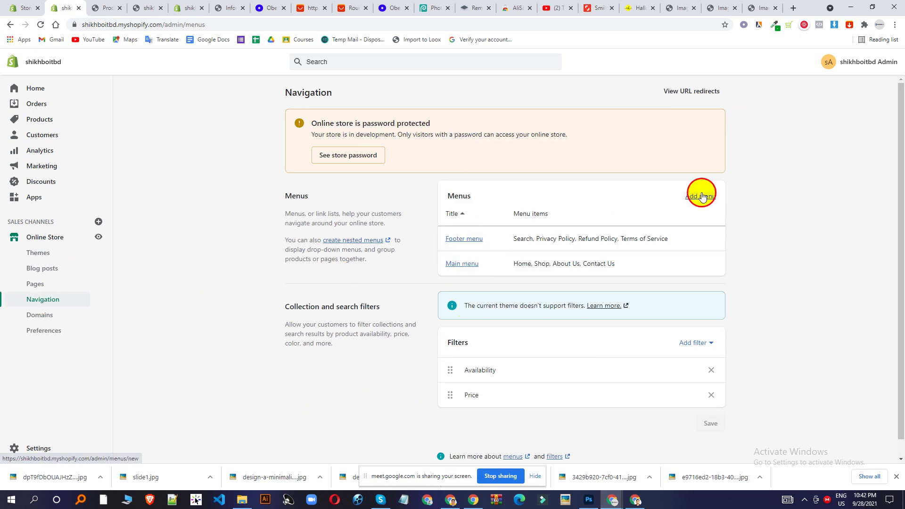
click(701, 196)
click(355, 139)
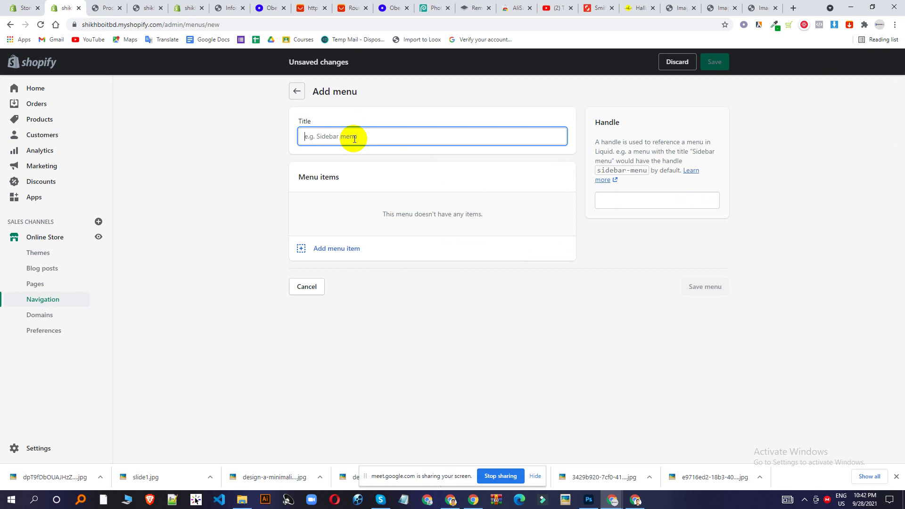
text(New Menu)
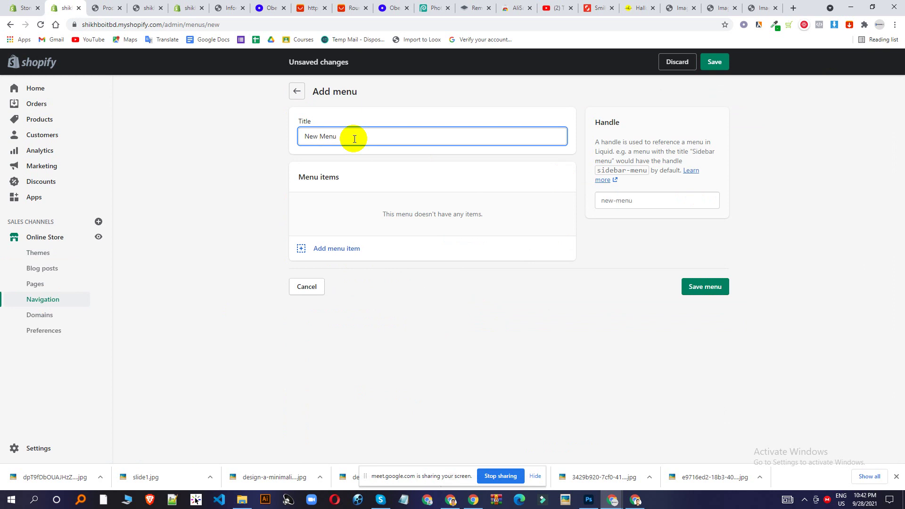
- Add an All products item linked to all products to the new menu
click(333, 249)
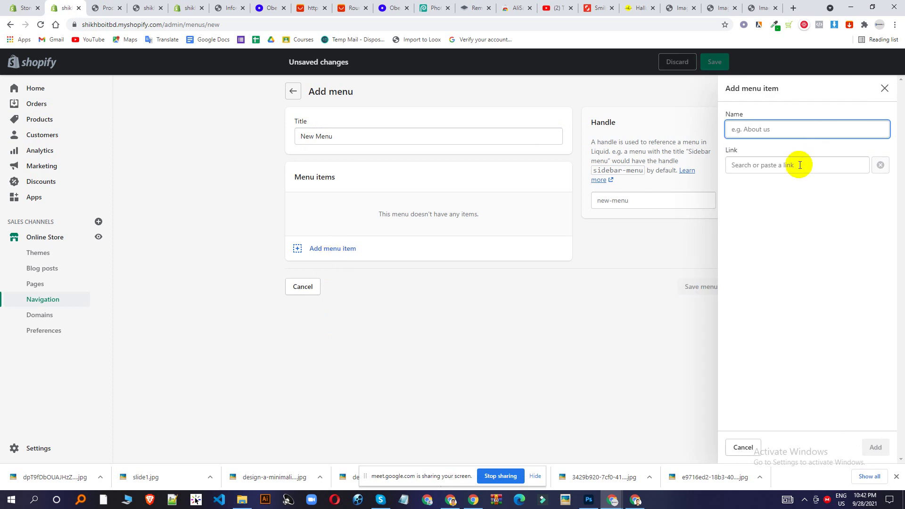
click(800, 165)
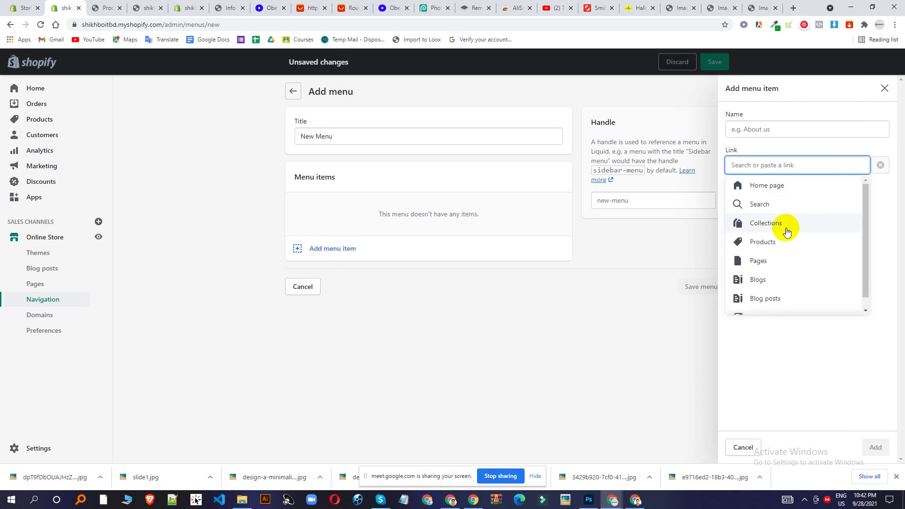
click(777, 241)
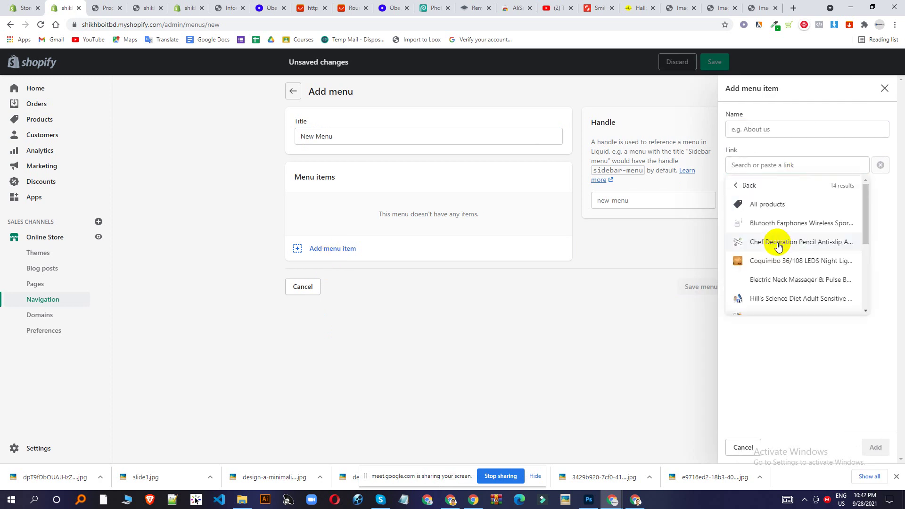
click(778, 206)
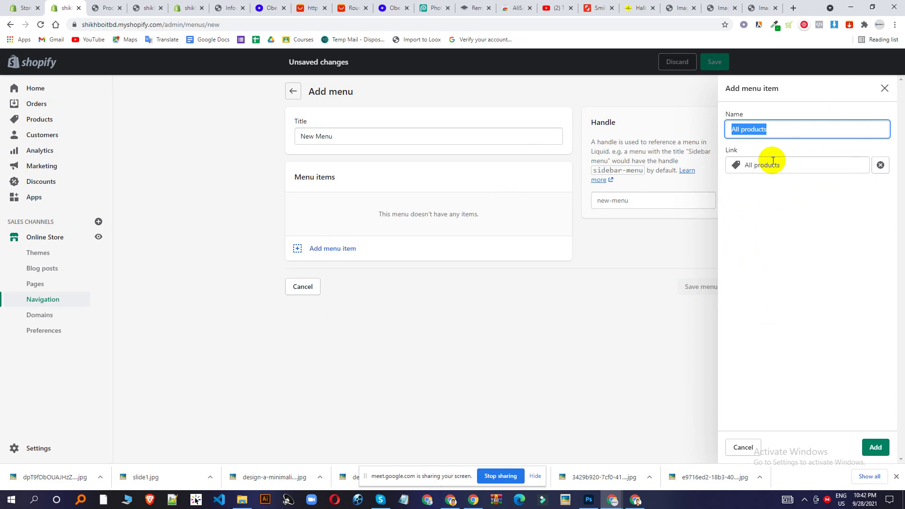
click(879, 449)
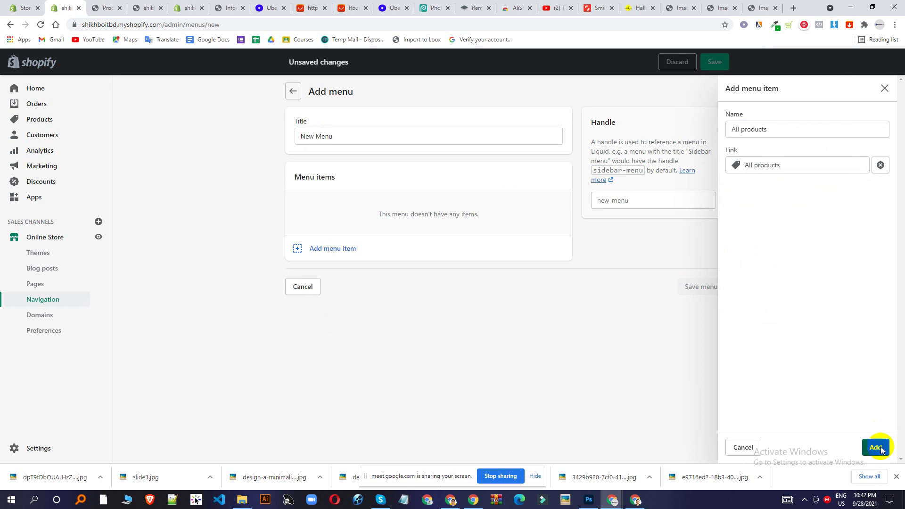
- Add a second menu item named Search and link it to the Cat collection
click(352, 230)
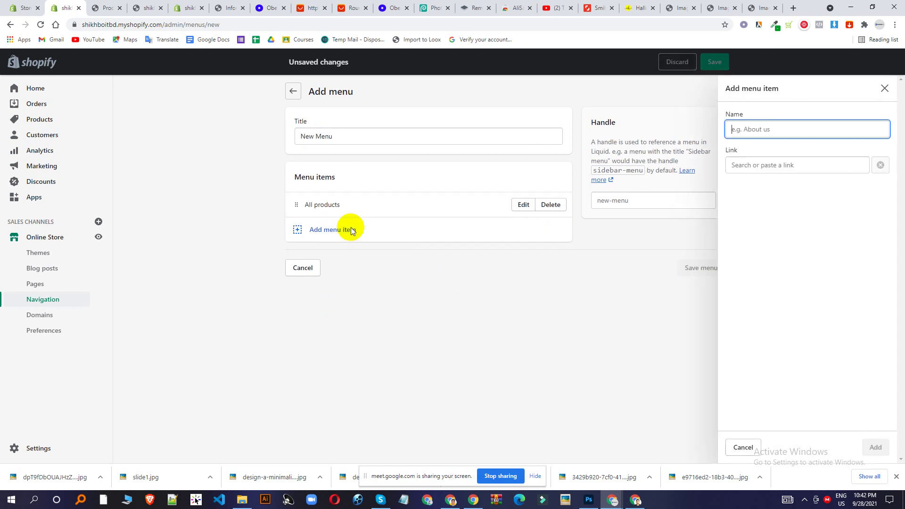
click(766, 166)
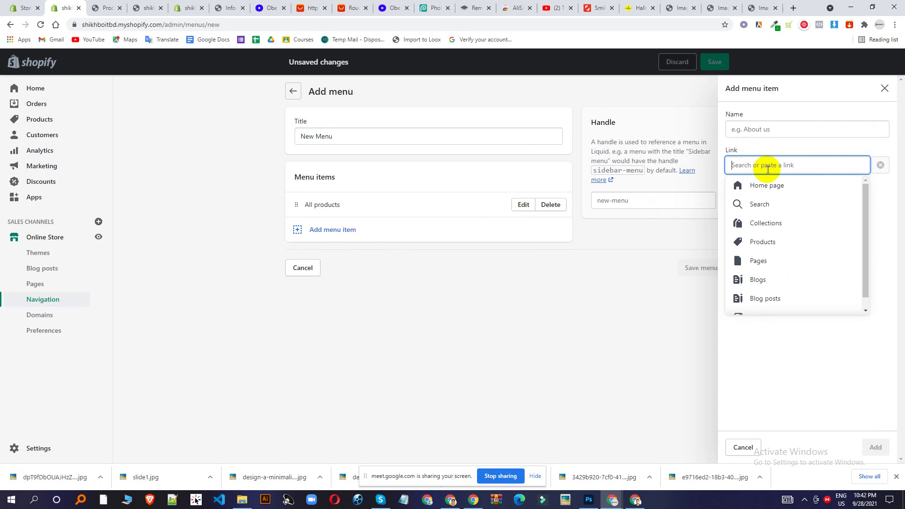
click(775, 206)
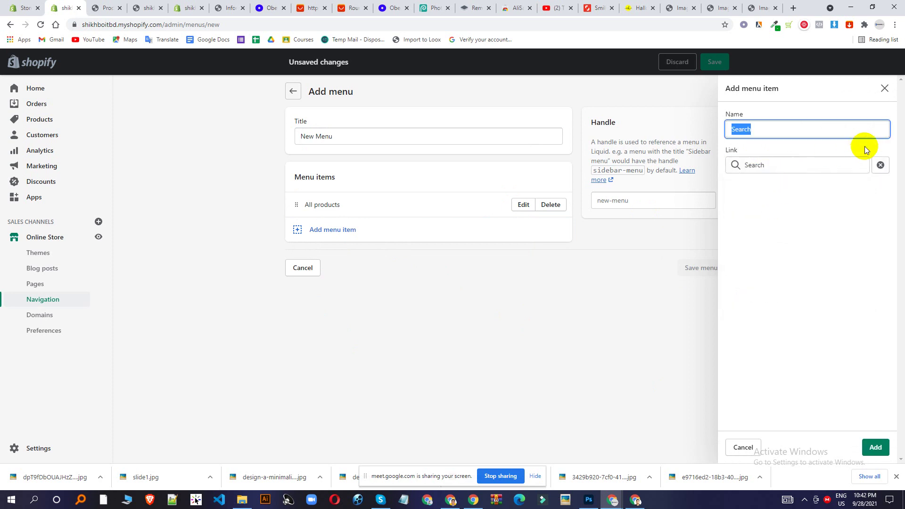
click(881, 166)
click(881, 166)
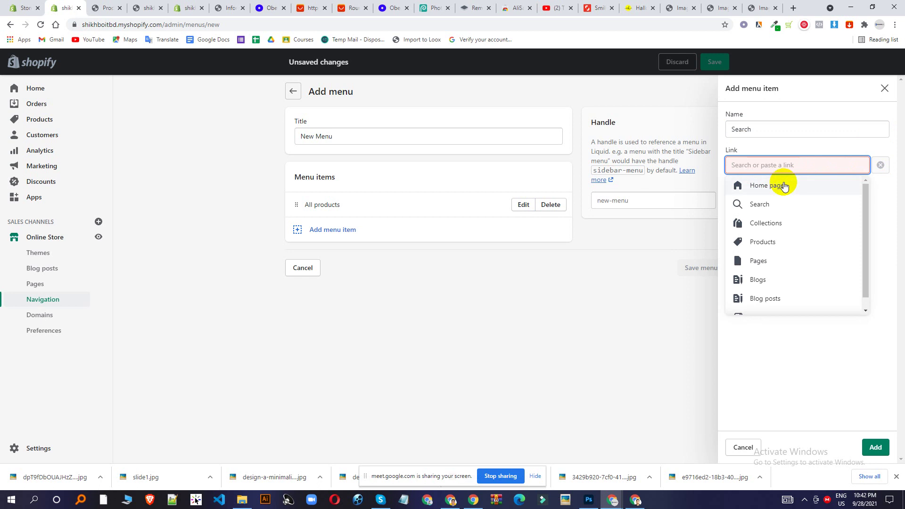
click(779, 222)
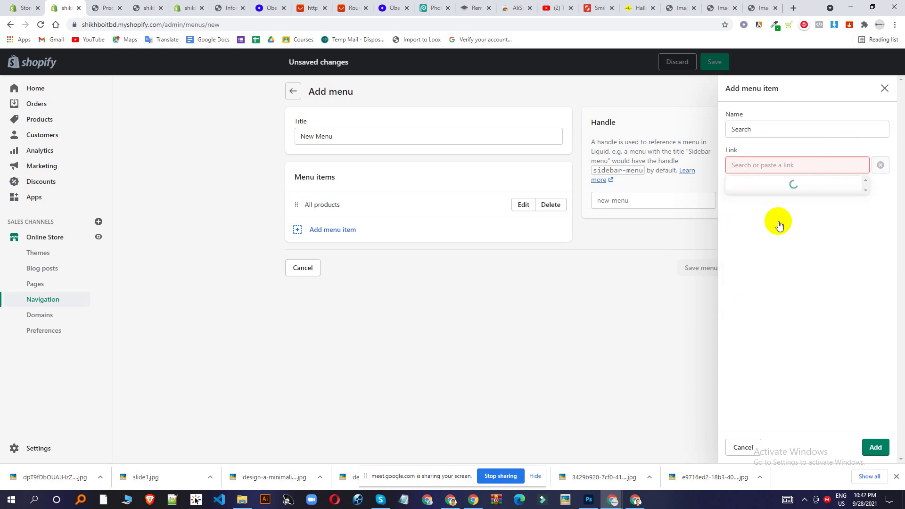
click(779, 224)
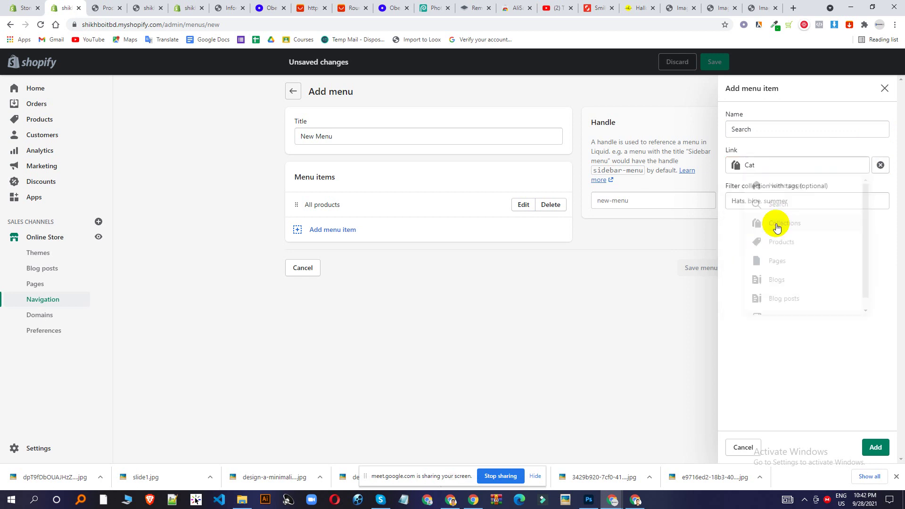
click(782, 167)
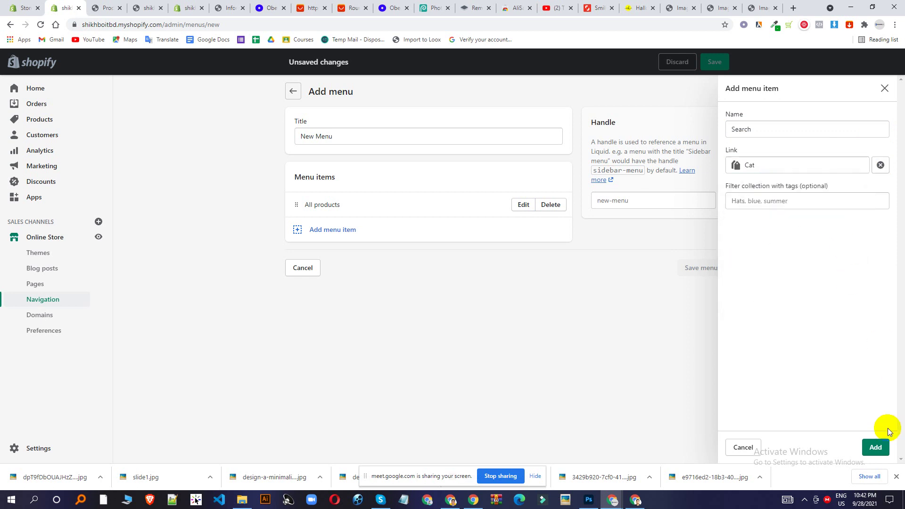
click(876, 447)
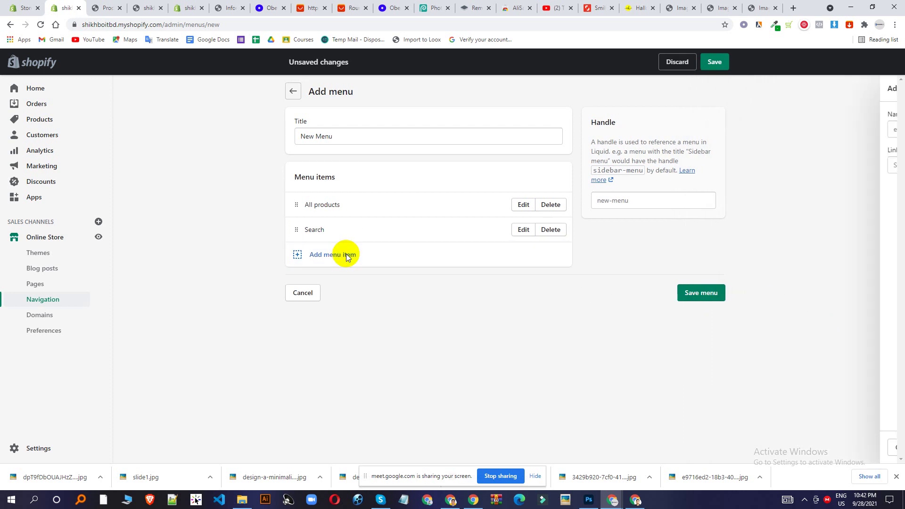
- Add a Dog item linked to the Dog collection to the new menu
click(807, 168)
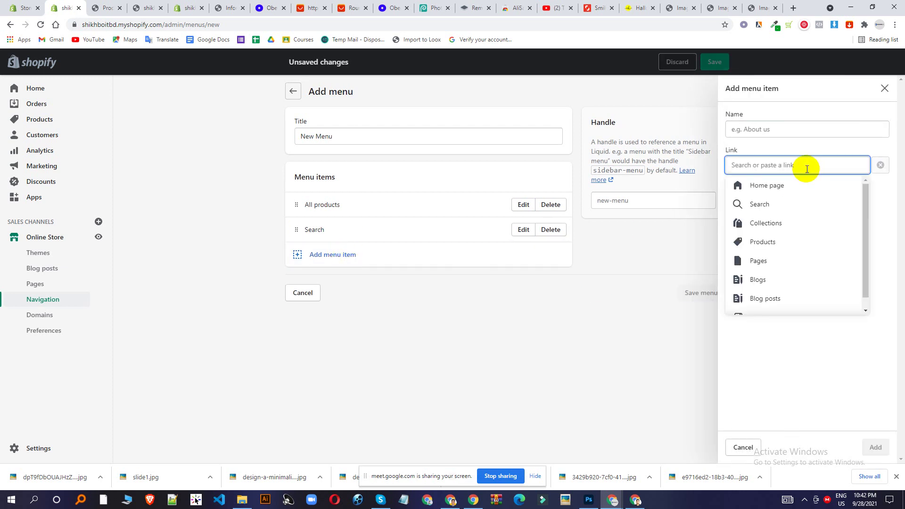
click(778, 224)
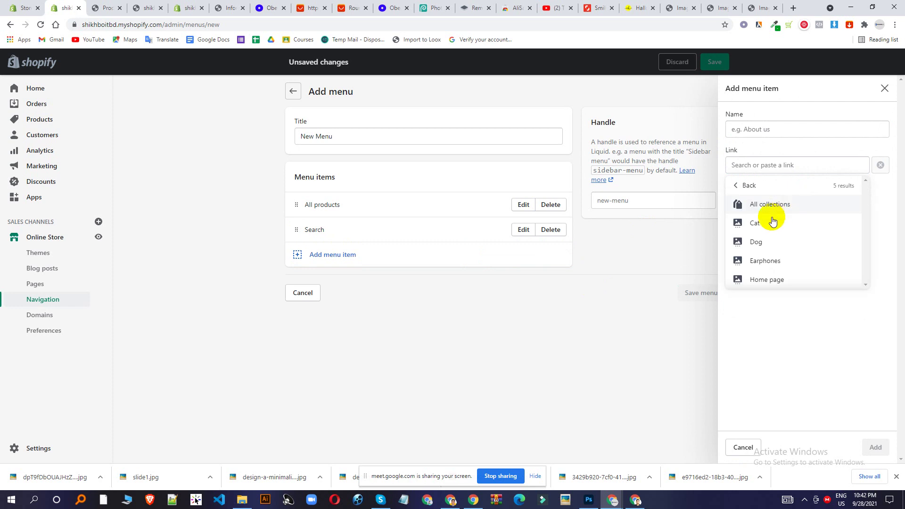
click(761, 243)
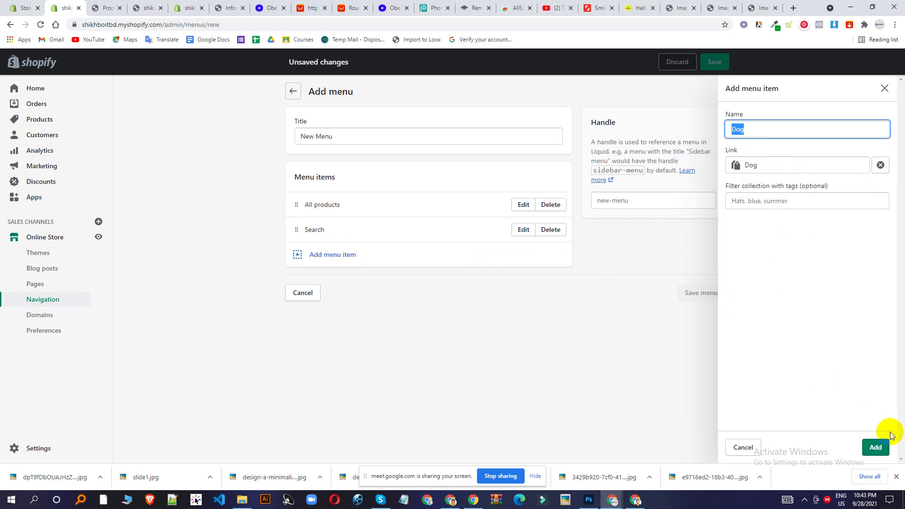
click(876, 447)
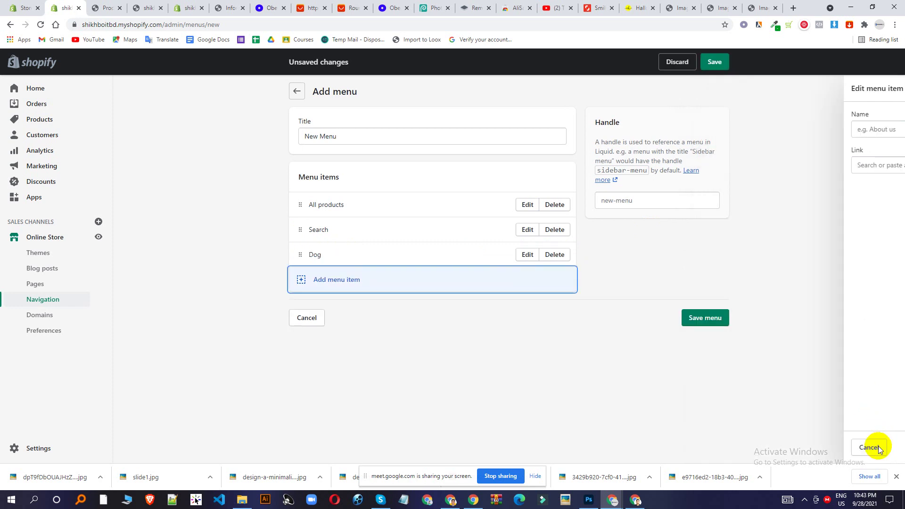
- Add an Earphones item linked to the Earphones collection to the new menu
click(315, 283)
click(743, 166)
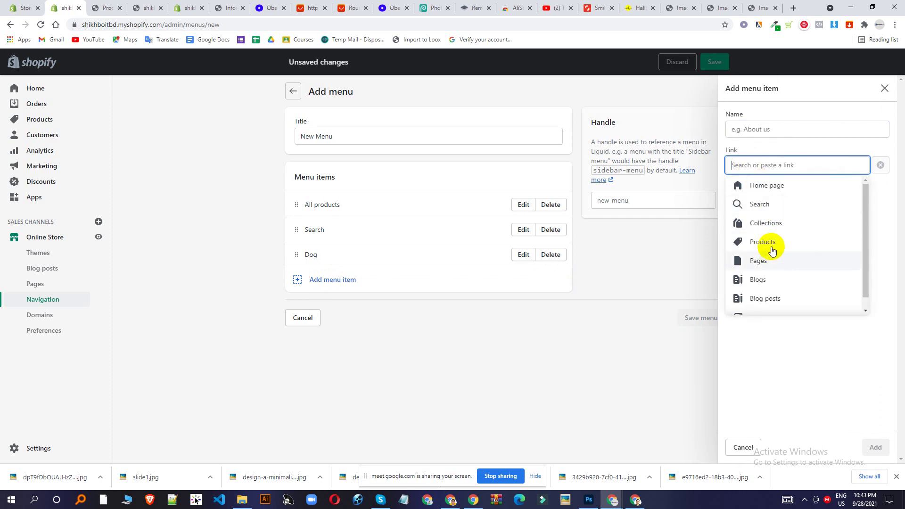
click(772, 224)
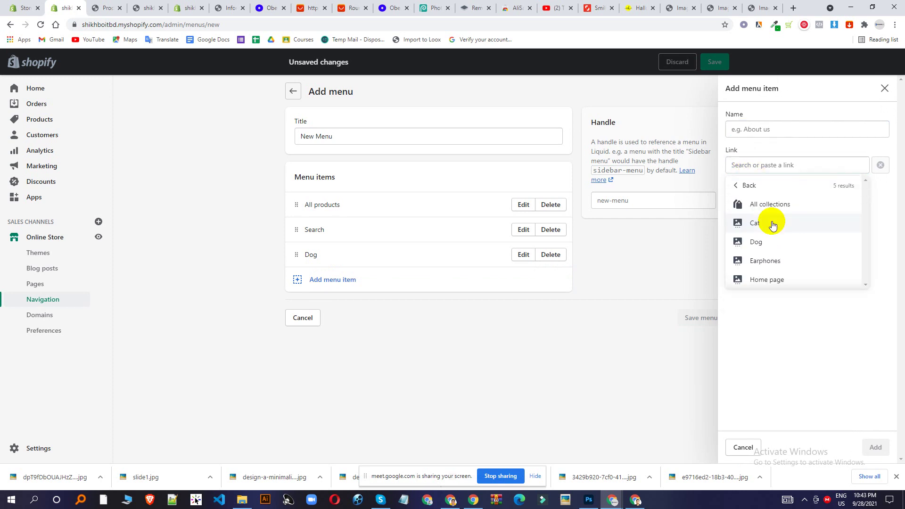
click(772, 259)
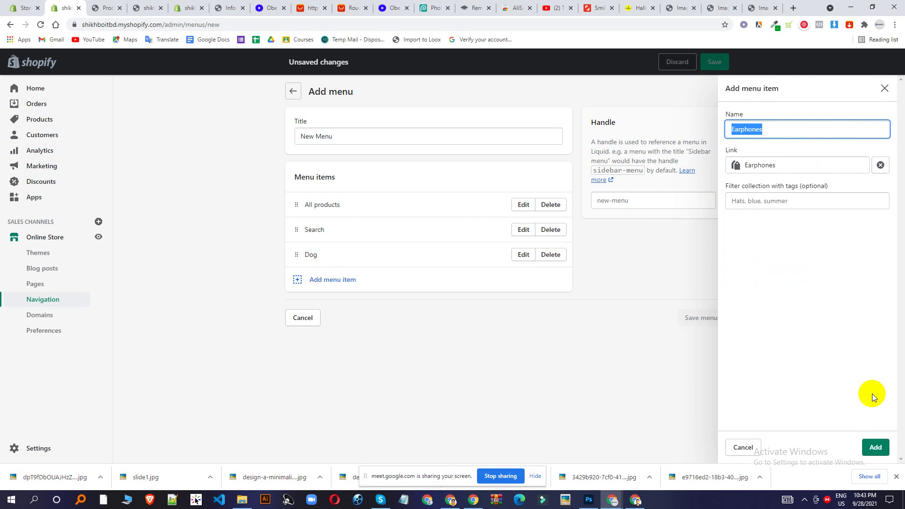
click(876, 448)
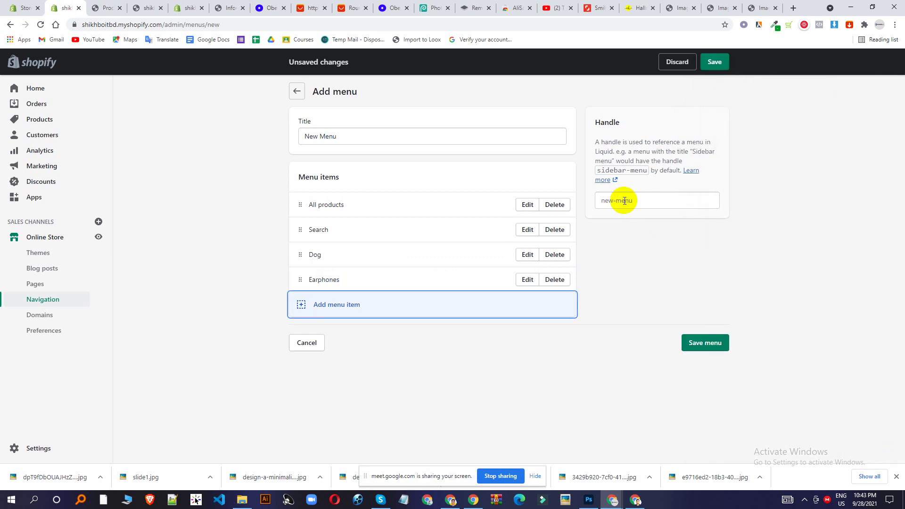
- Save the new menu and return to the Navigation overview to check the list of menus
click(724, 66)
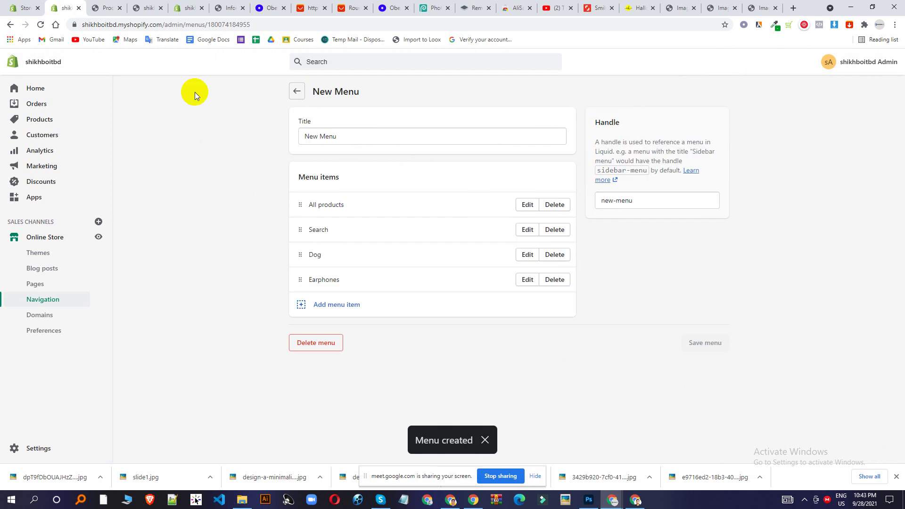
click(296, 90)
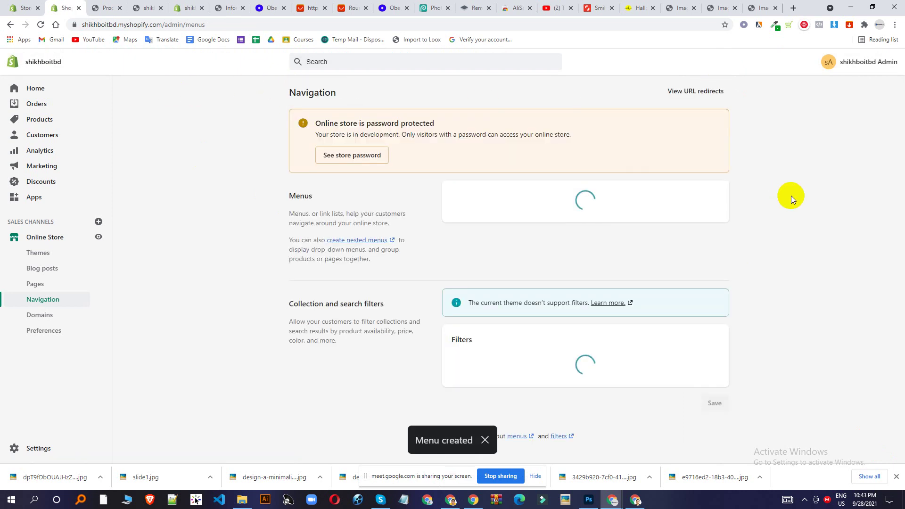
drag(901, 124, 904, 239)
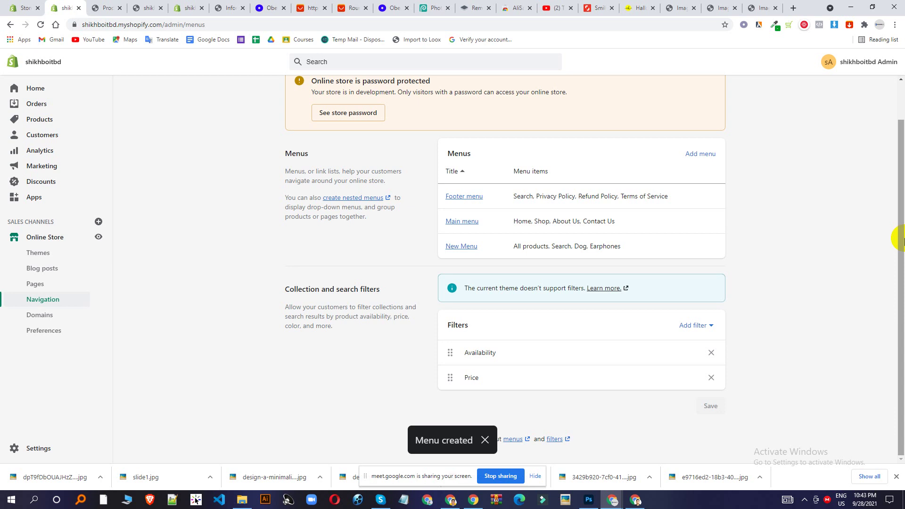
- Open the Brooklyn theme customizer for the online store and display the Footer section's settings
click(107, 8)
click(160, 5)
click(186, 7)
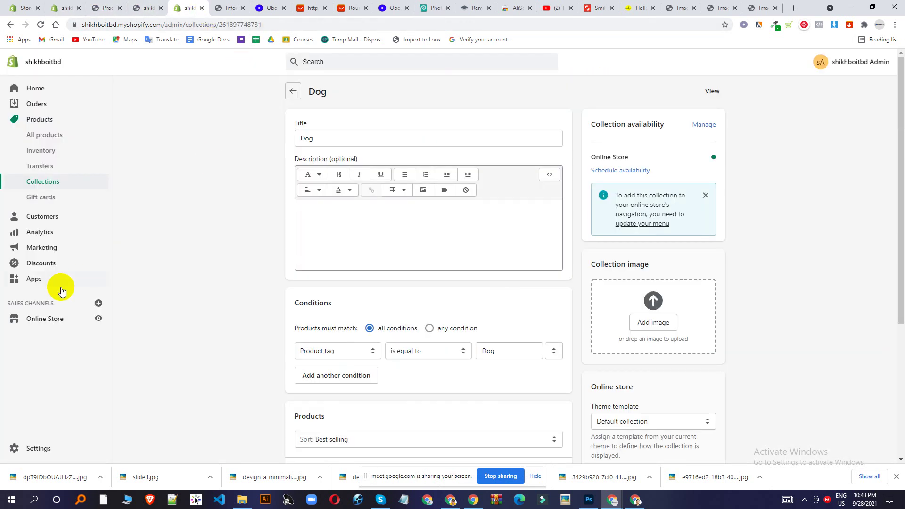
click(49, 320)
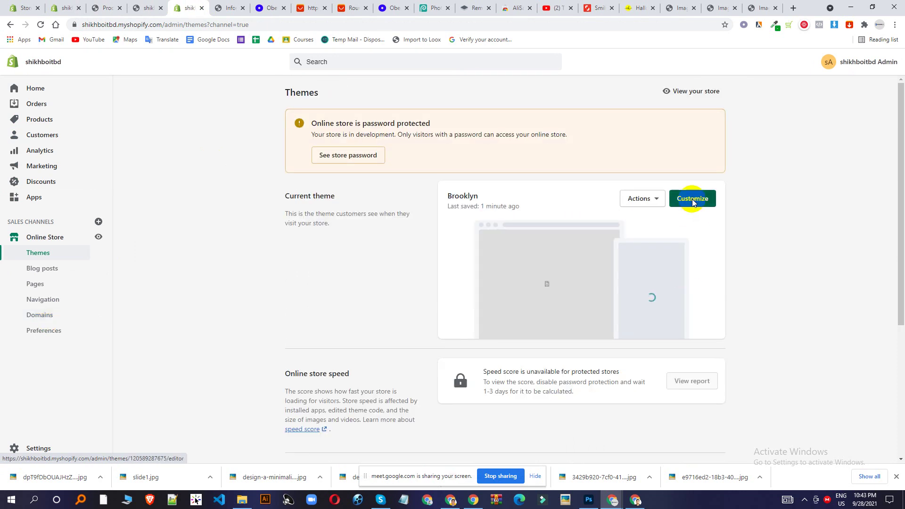
click(693, 200)
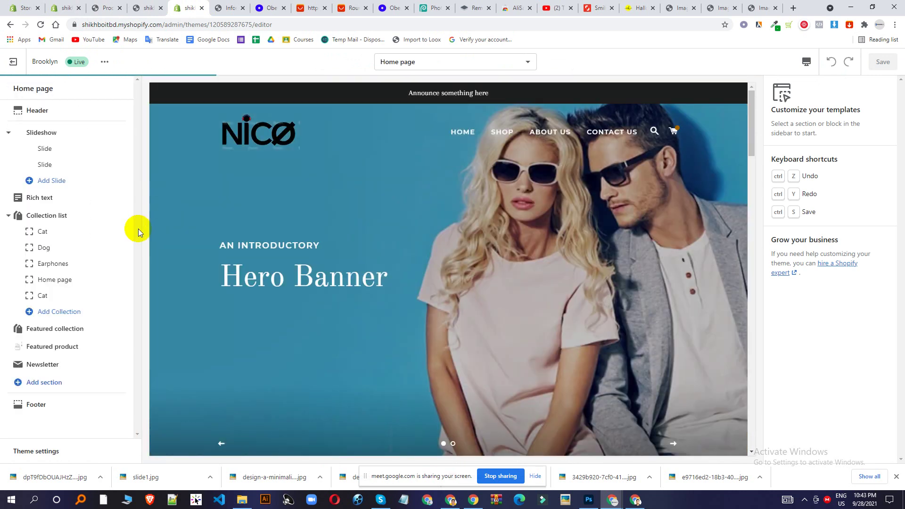
click(43, 406)
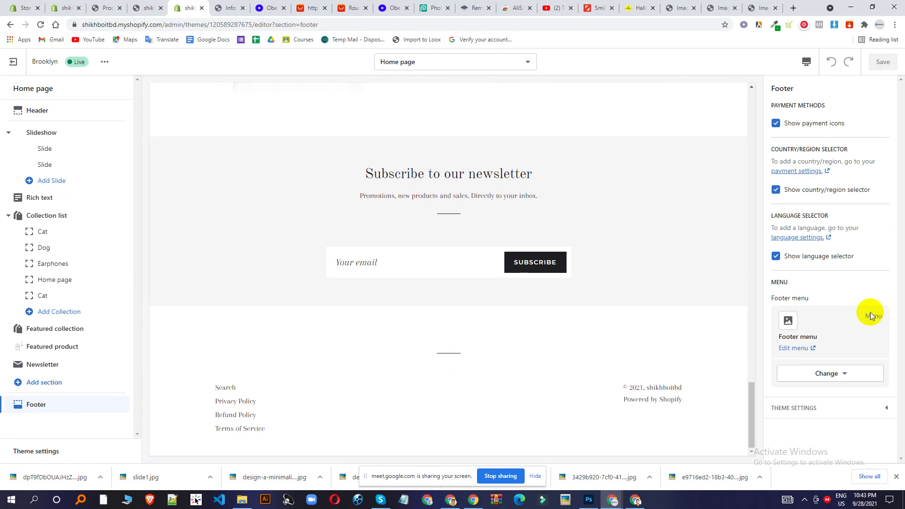
- Expand the footer's theme settings and look through the available social media link fields and footer options
click(827, 410)
scroll(833, 403, down, 1)
scroll(835, 402, down, 3)
scroll(858, 355, up, 4)
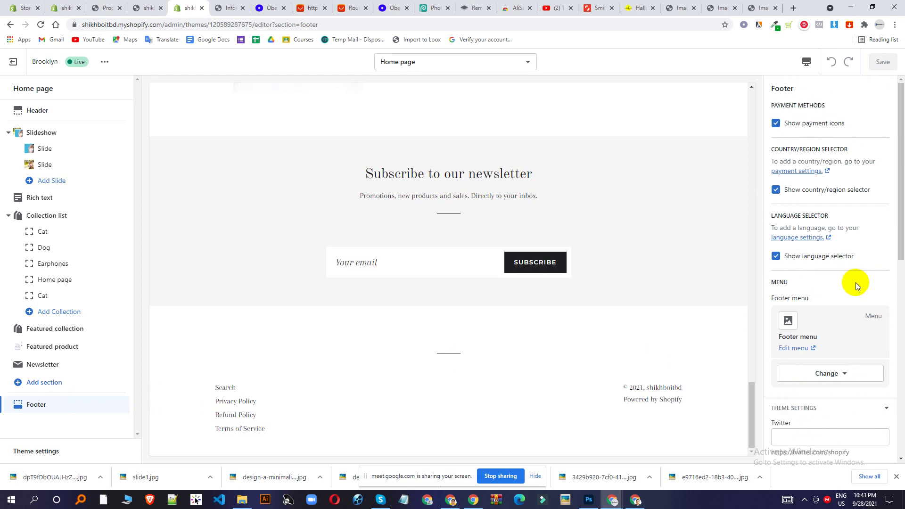
scroll(889, 301, down, 3)
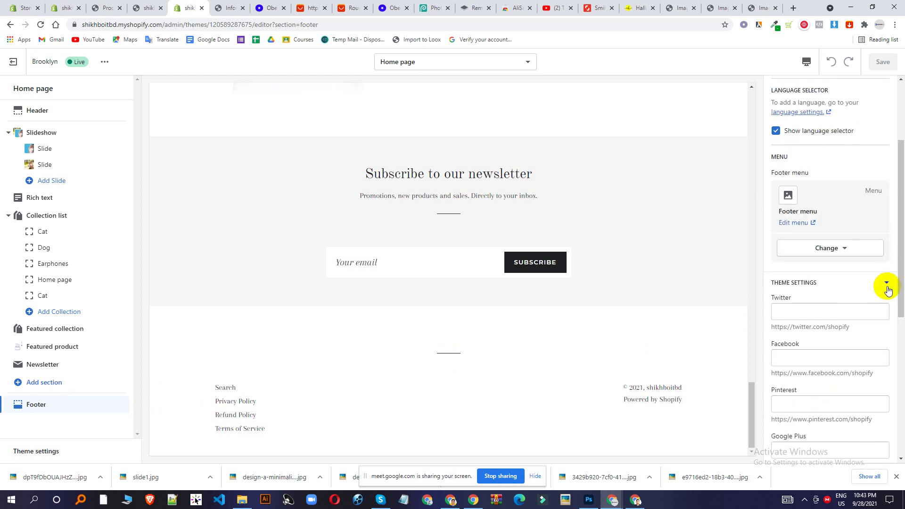
scroll(886, 290, down, 3)
scroll(877, 300, down, 4)
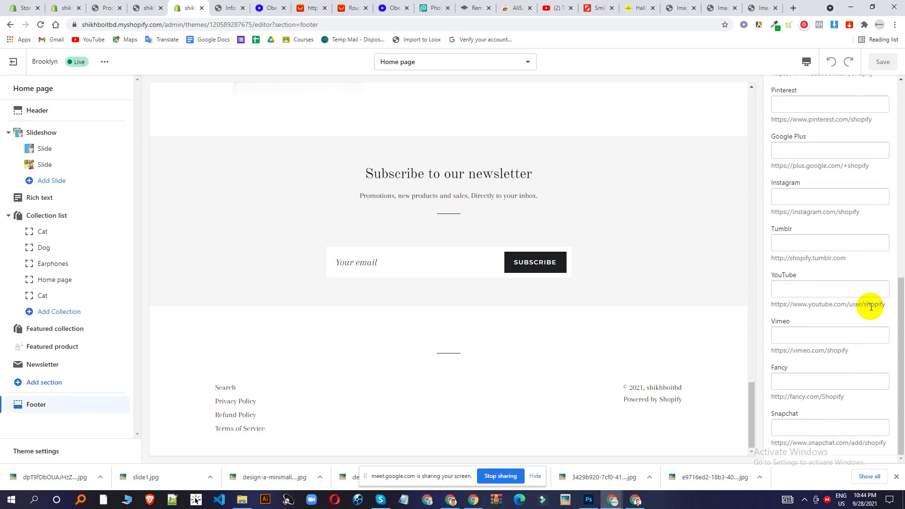
scroll(877, 305, up, 7)
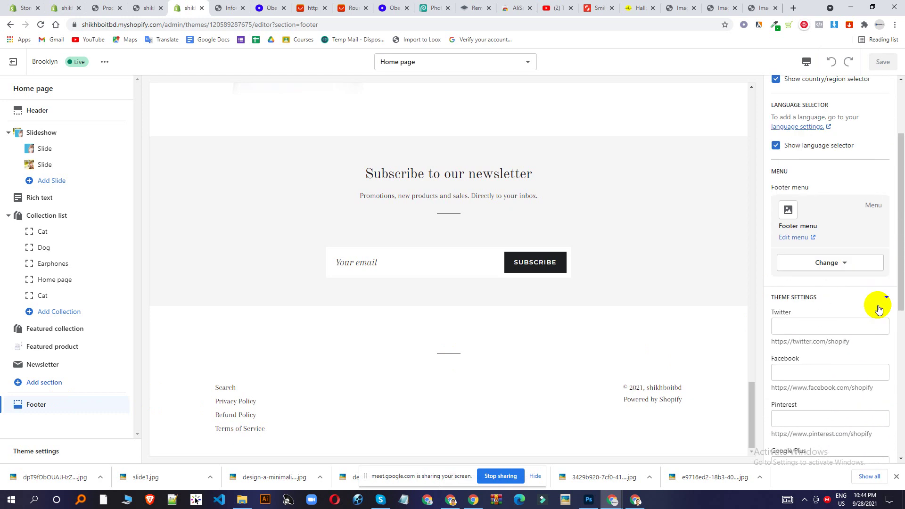
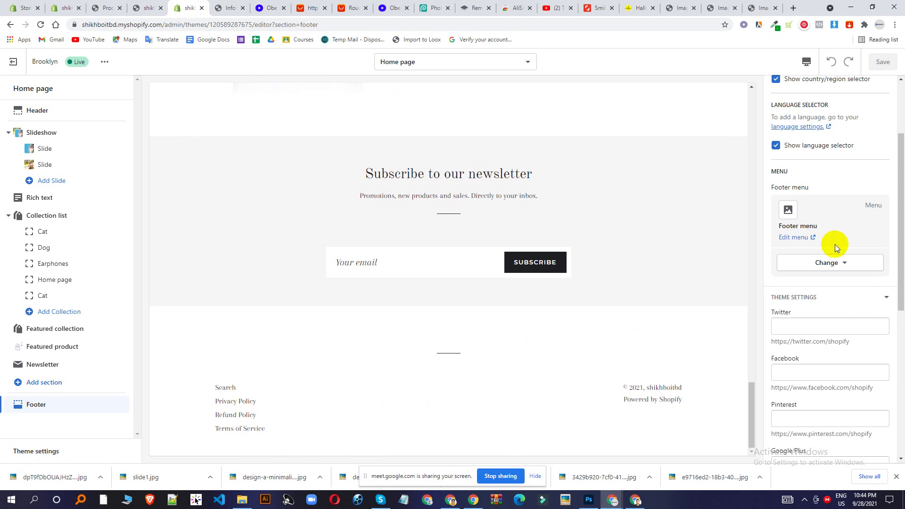
scroll(835, 244, up, 3)
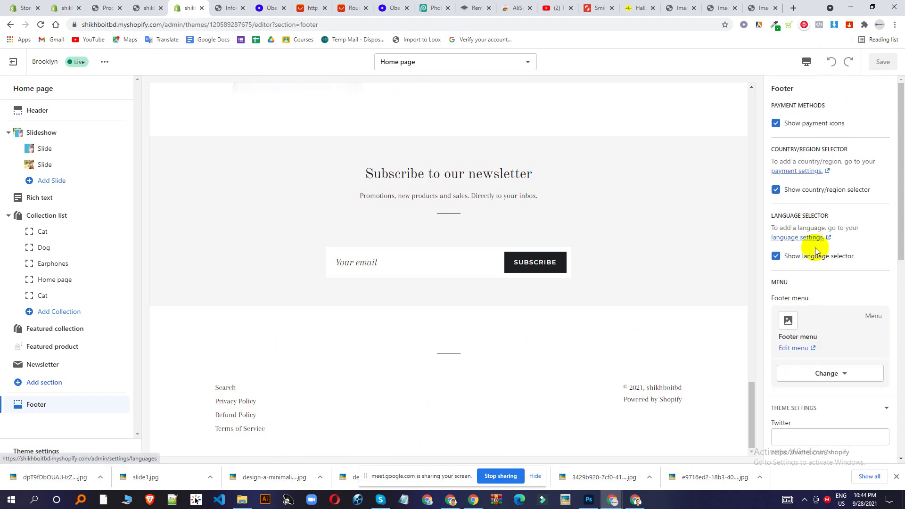
scroll(820, 278, down, 5)
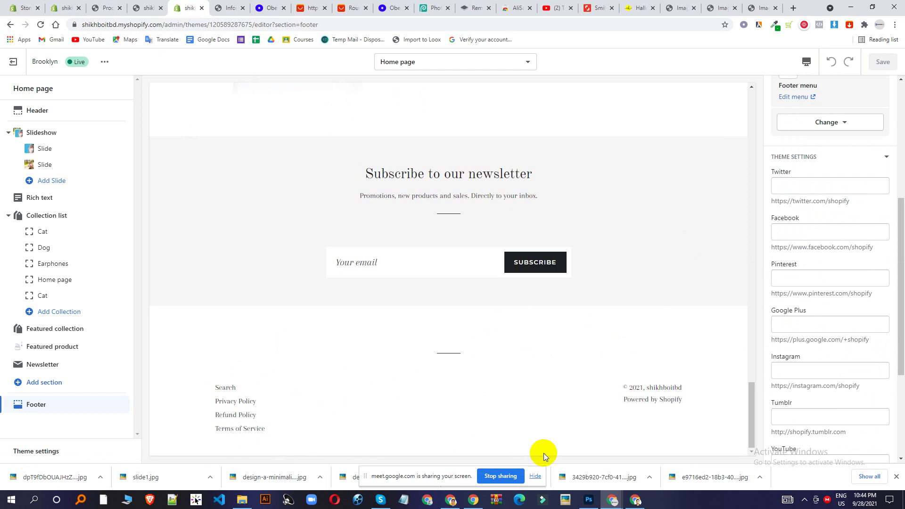
- Set the footer's Twitter and Facebook links to the placeholder "#"
click(799, 179)
scroll(806, 245, up, 2)
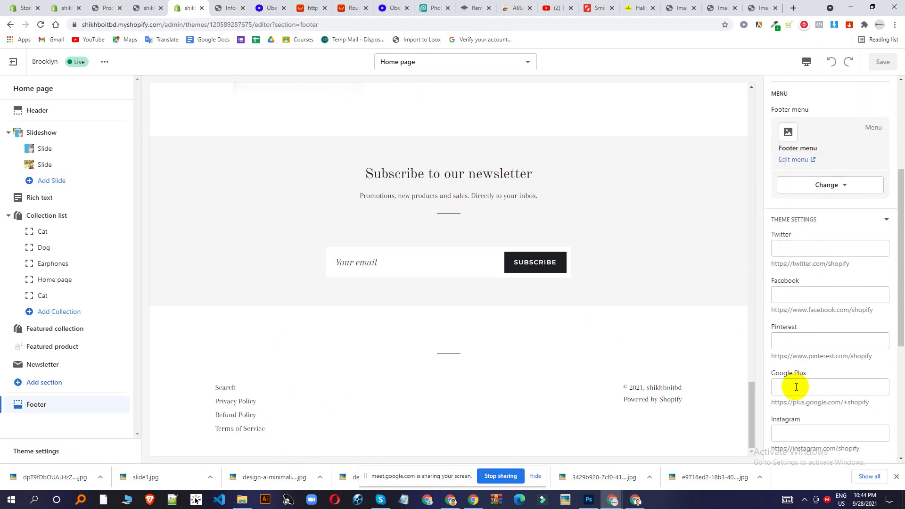
scroll(793, 305, down, 3)
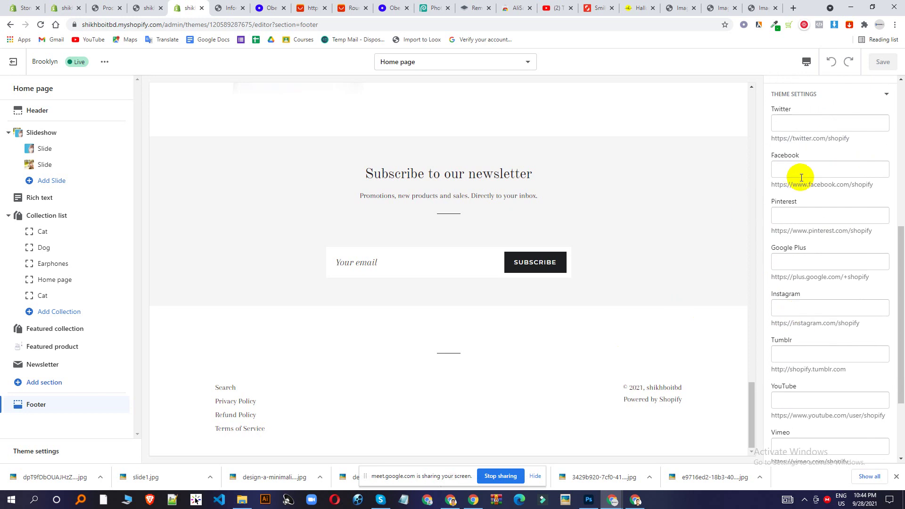
scroll(800, 177, up, 3)
click(792, 253)
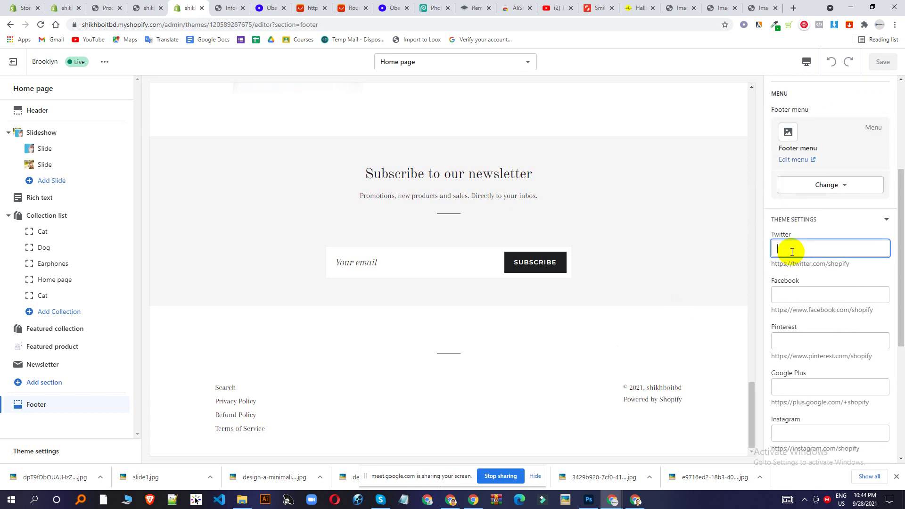
text(#)
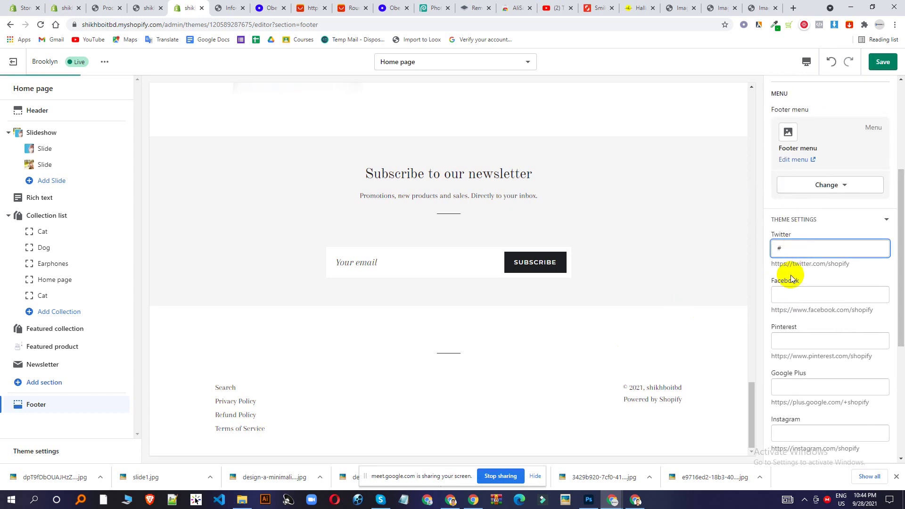
click(792, 296)
text(#)
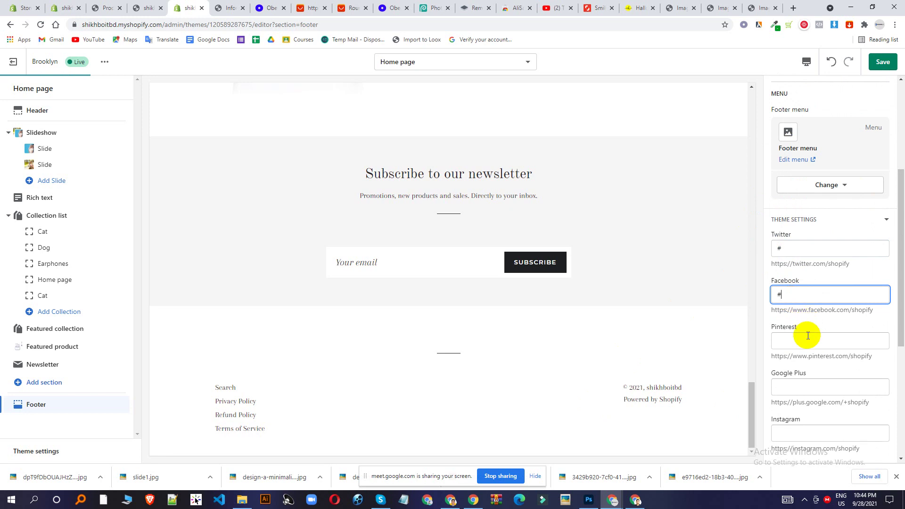
- Set the footer's Pinterest and Instagram links to "#" and save the theme changes
click(807, 340)
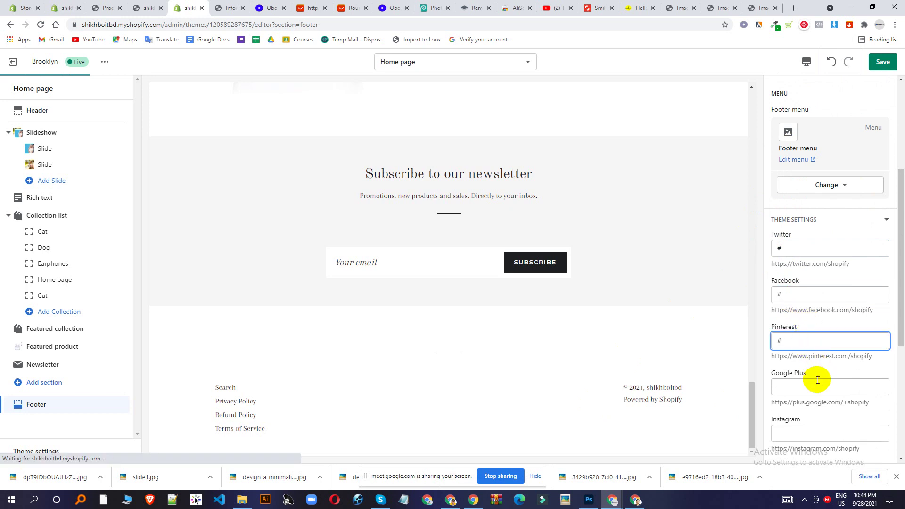
text(#)
click(839, 388)
click(806, 435)
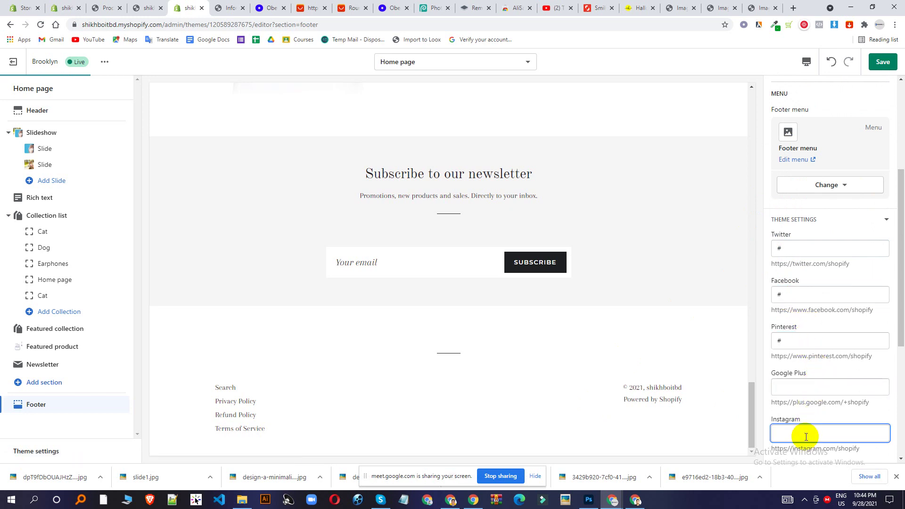
text(#)
click(881, 63)
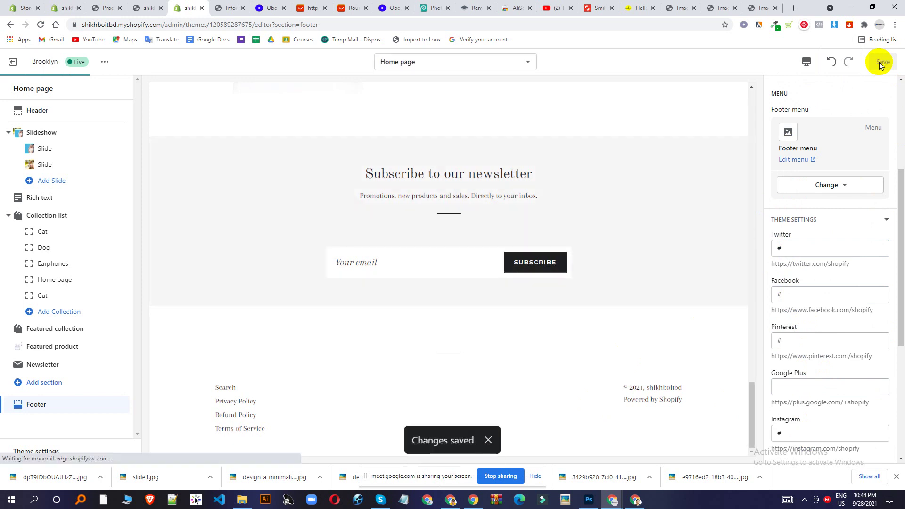
- Examine the home page preview and compare the footer's social links with the Twitter and Facebook link fields
click(230, 6)
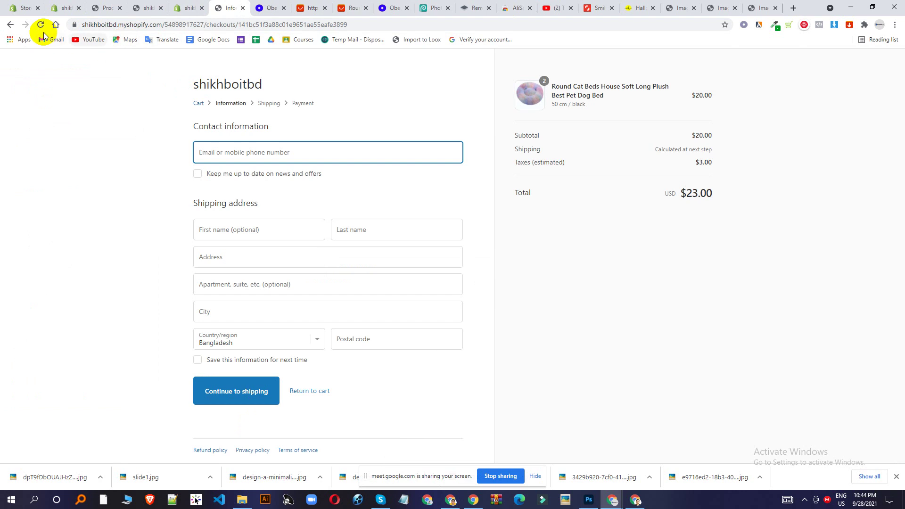
click(186, 7)
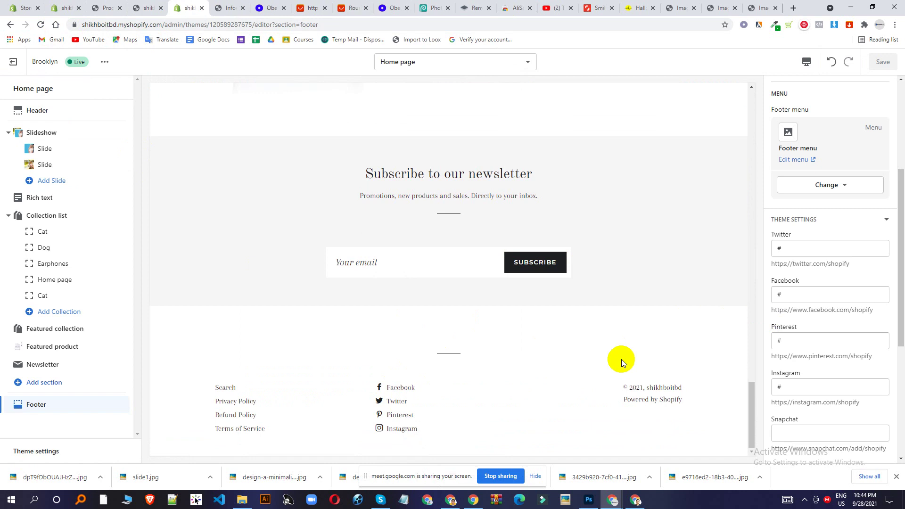
scroll(679, 327, up, 20)
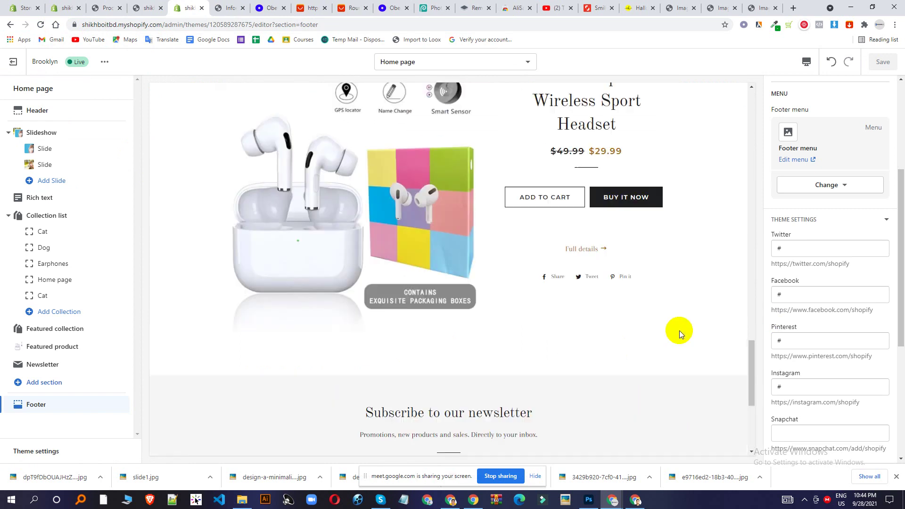
scroll(498, 293, up, 10)
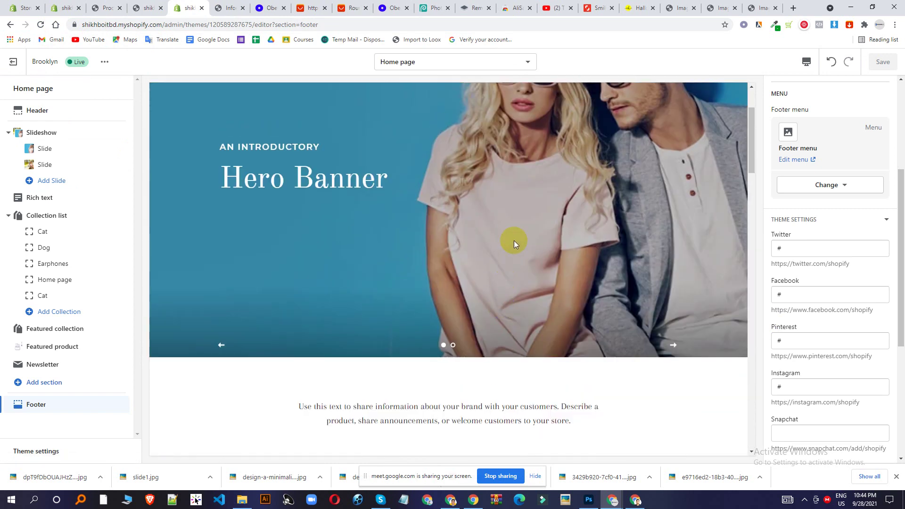
scroll(530, 258, down, 15)
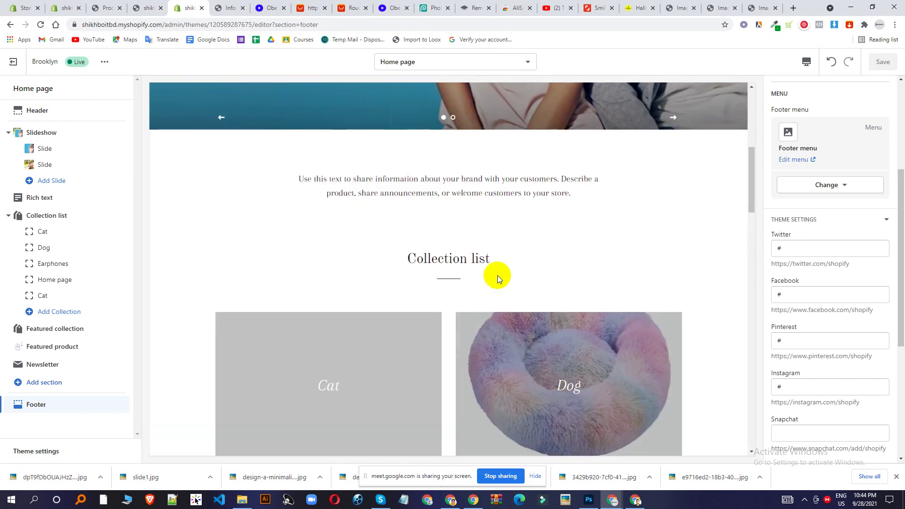
scroll(519, 282, down, 6)
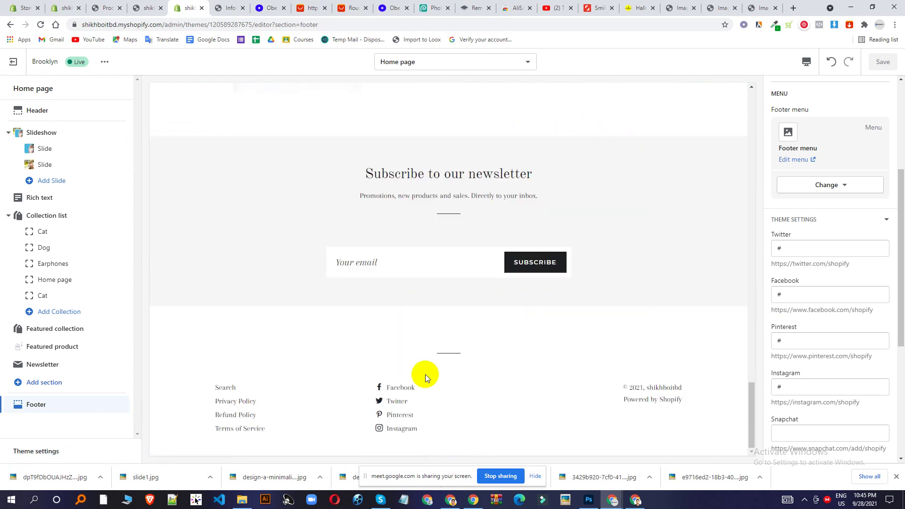
double_click(814, 248)
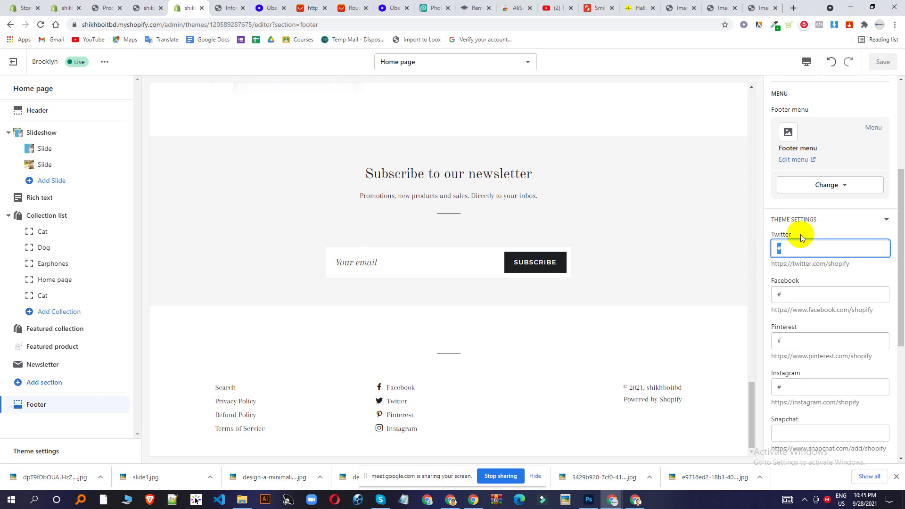
double_click(804, 293)
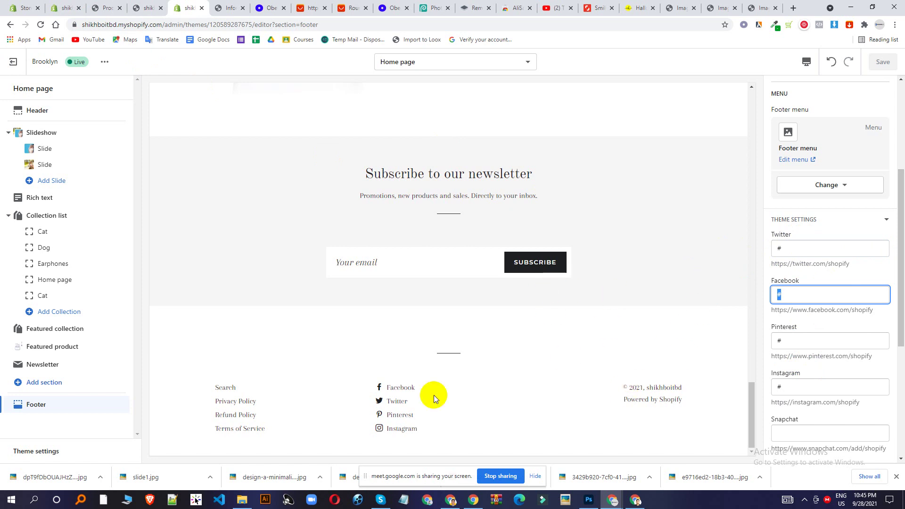
- Return to the top of the home page preview and collapse the Slideshow and Collection list sections
scroll(454, 313, up, 15)
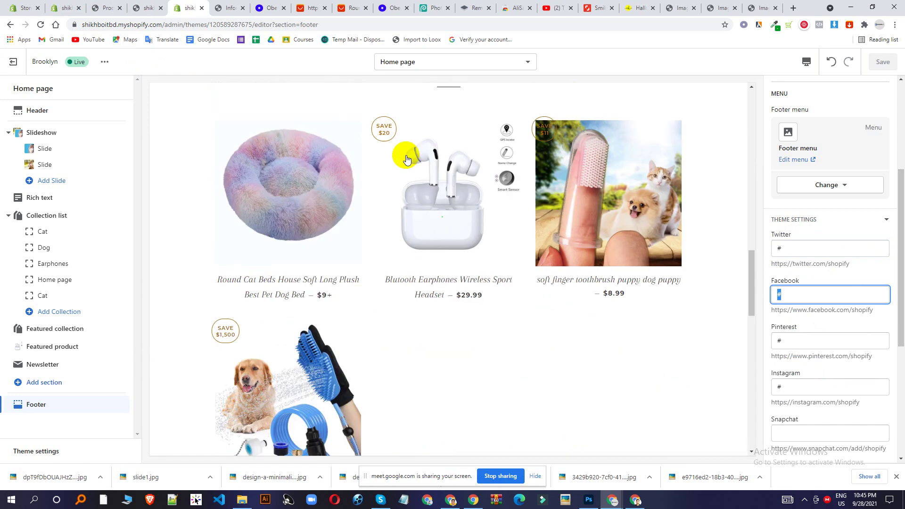
scroll(434, 162, up, 10)
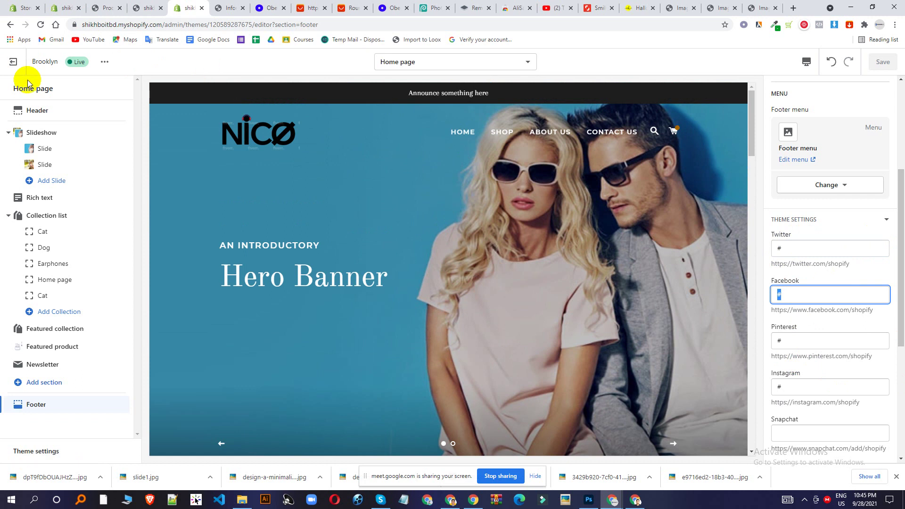
click(8, 133)
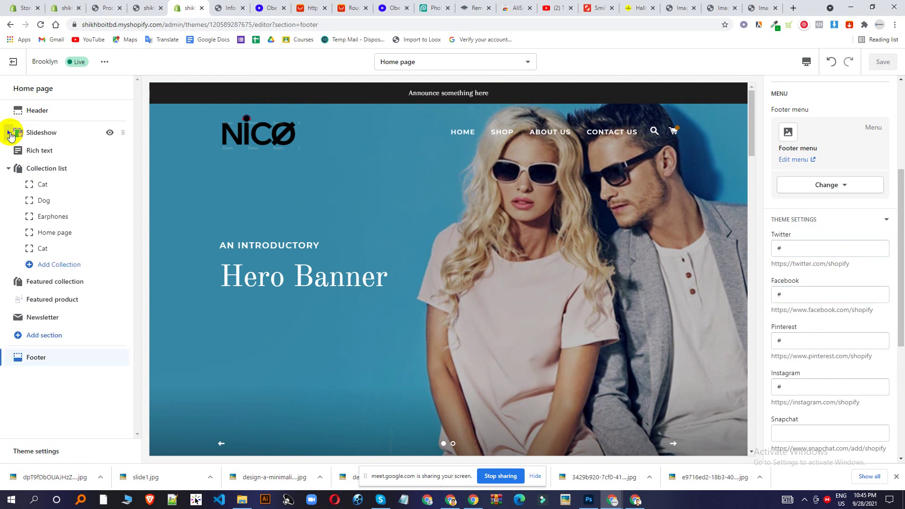
click(9, 170)
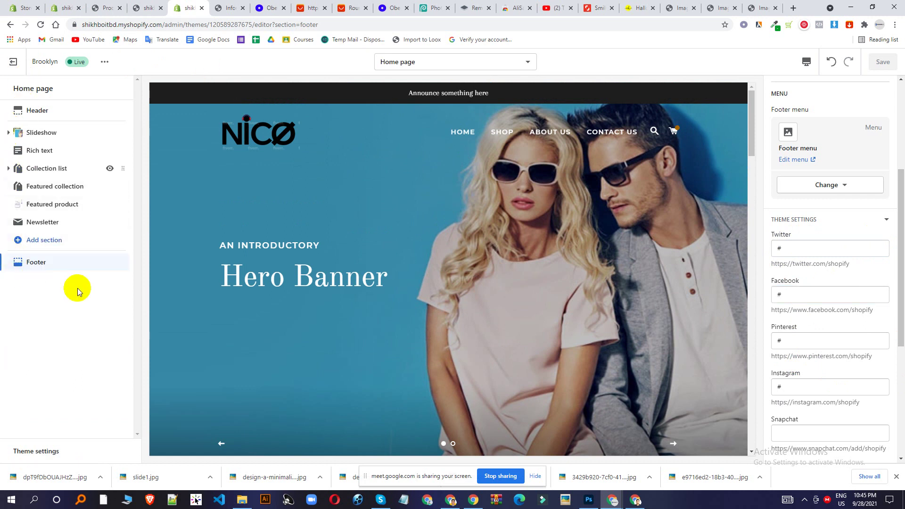
- Review the home page preview from the hero banner through the featured products and newsletter to the footer
scroll(665, 339, down, 1)
scroll(738, 334, down, 20)
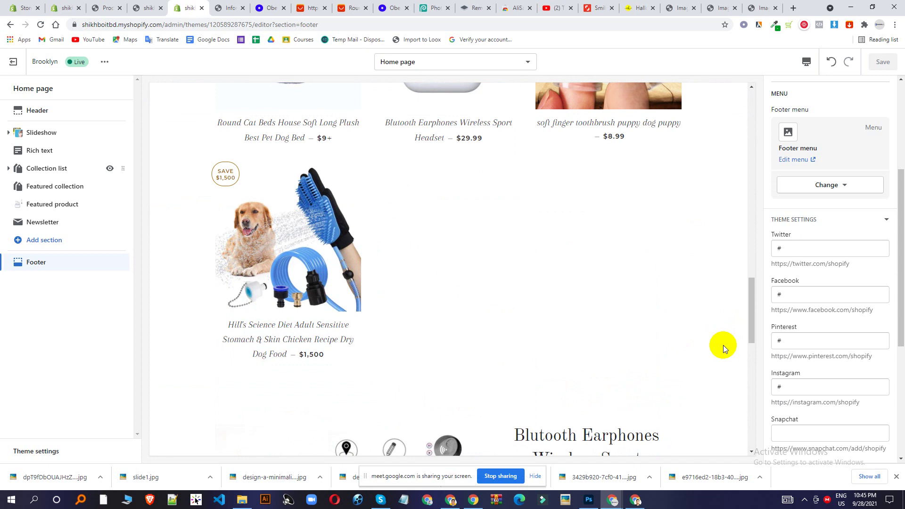
scroll(723, 346, down, 1)
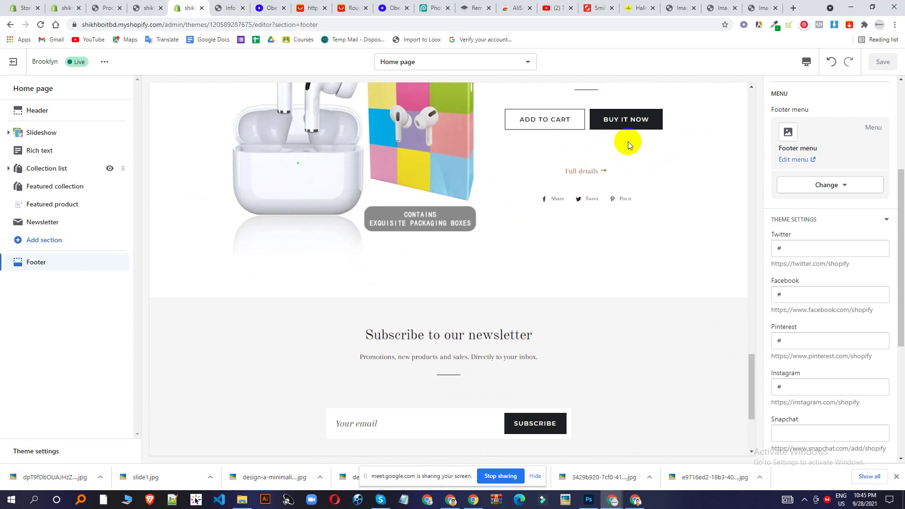
scroll(630, 317, down, 4)
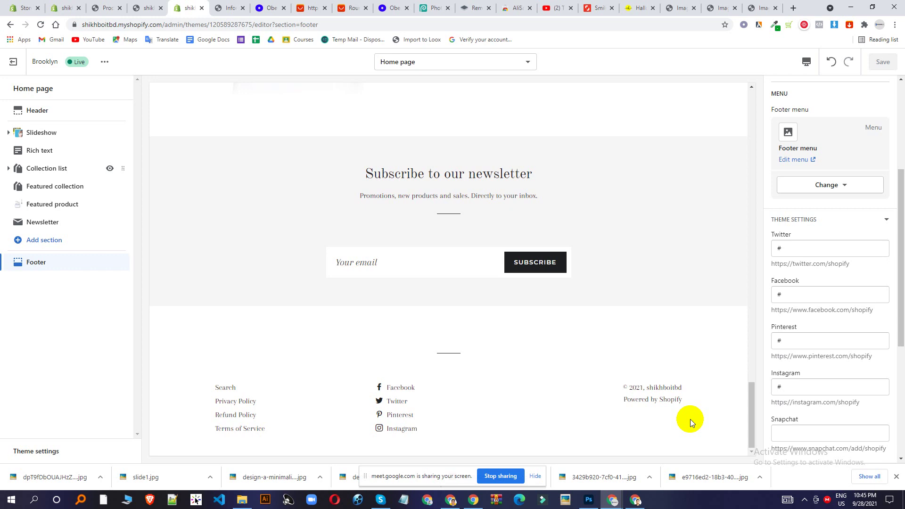
scroll(561, 330, up, 15)
scroll(572, 151, up, 5)
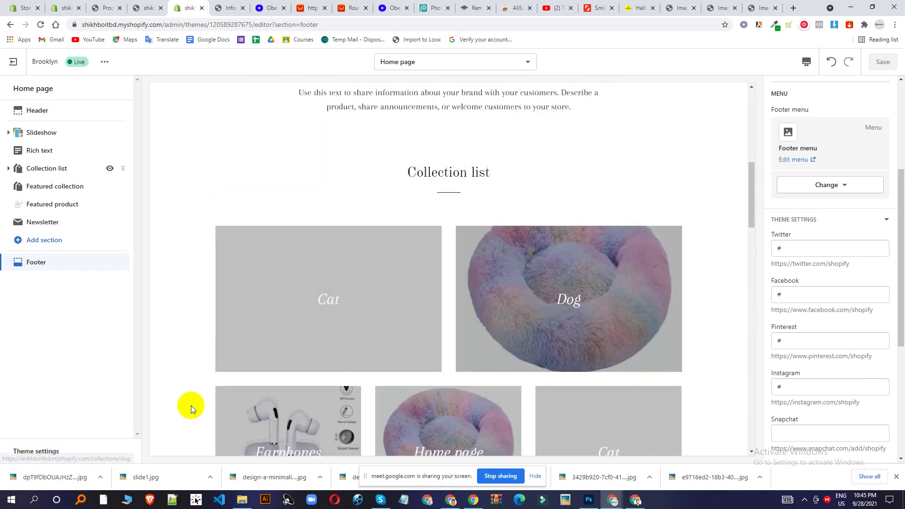
- Open the theme settings and look over the general and drawer color options
click(35, 453)
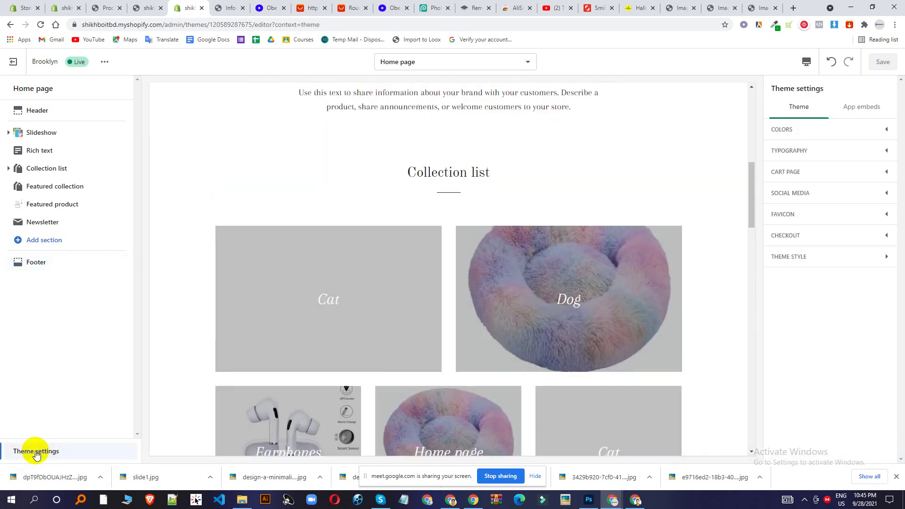
click(867, 130)
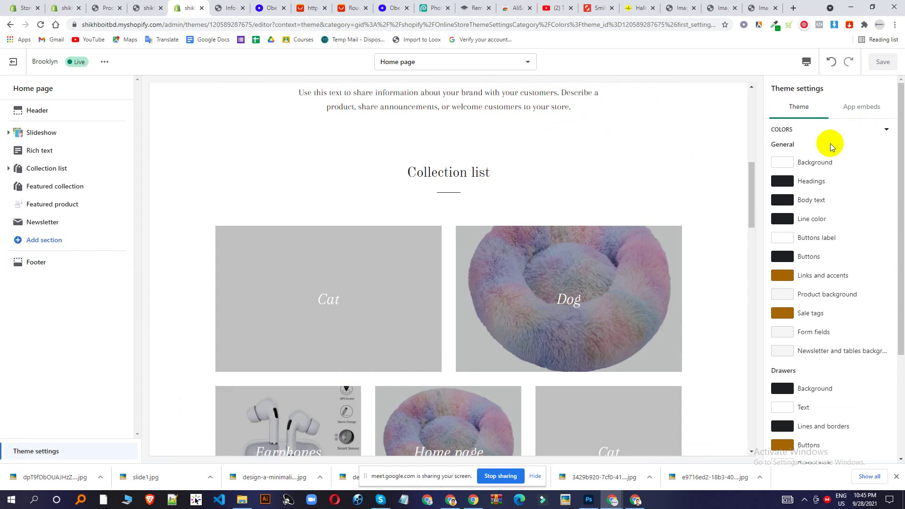
click(885, 134)
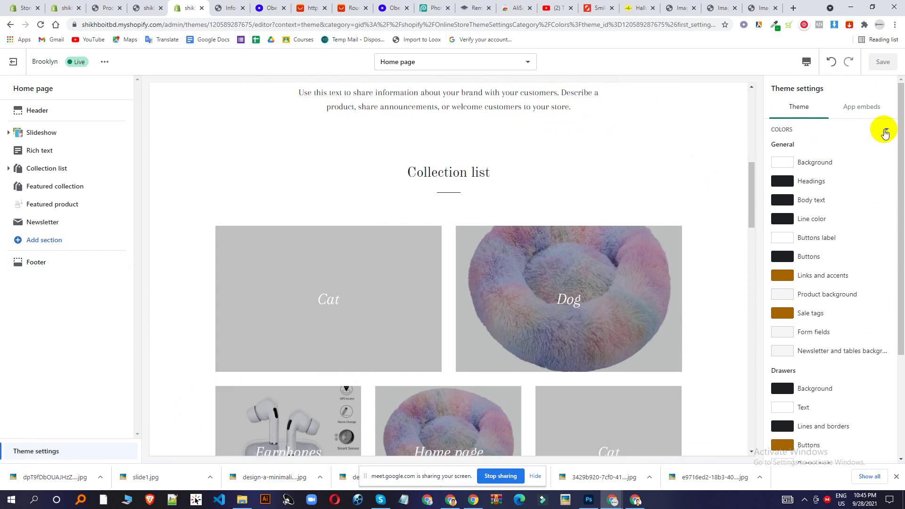
- Set the headings font in the theme's typography settings to Muli Regular
click(819, 151)
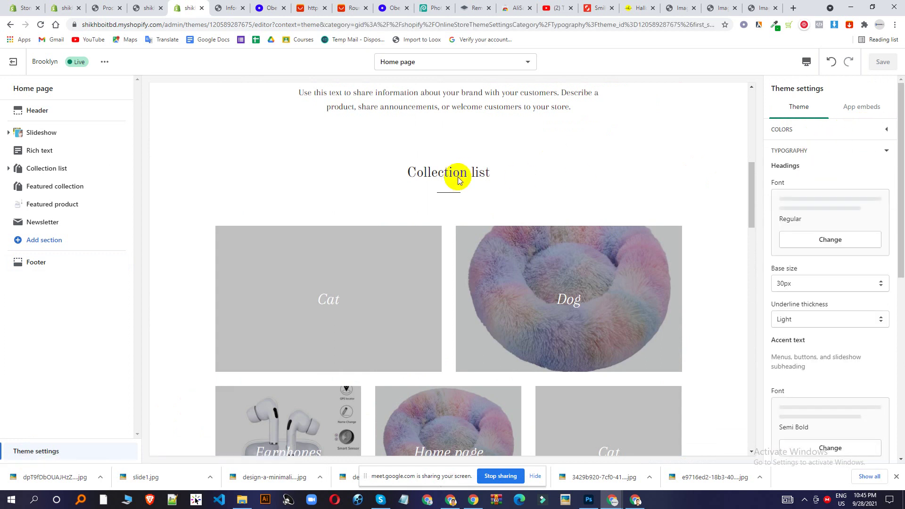
scroll(434, 189, up, 9)
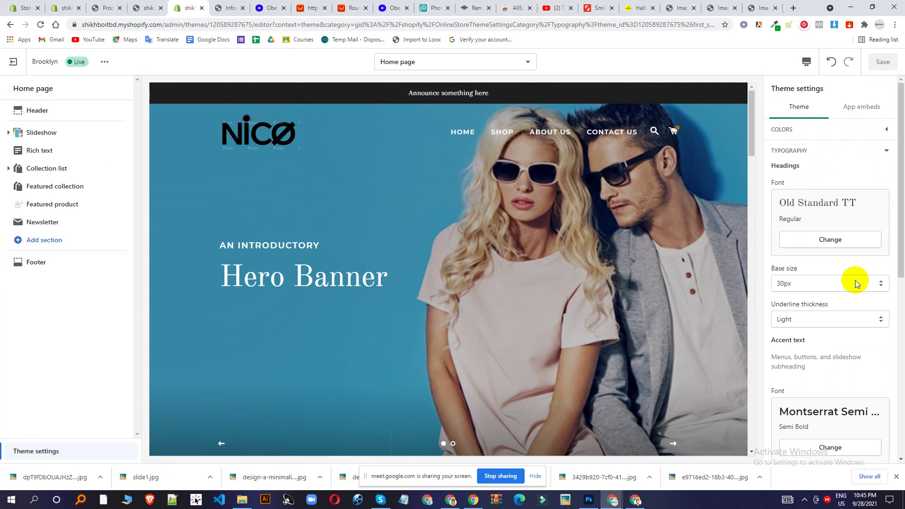
click(842, 239)
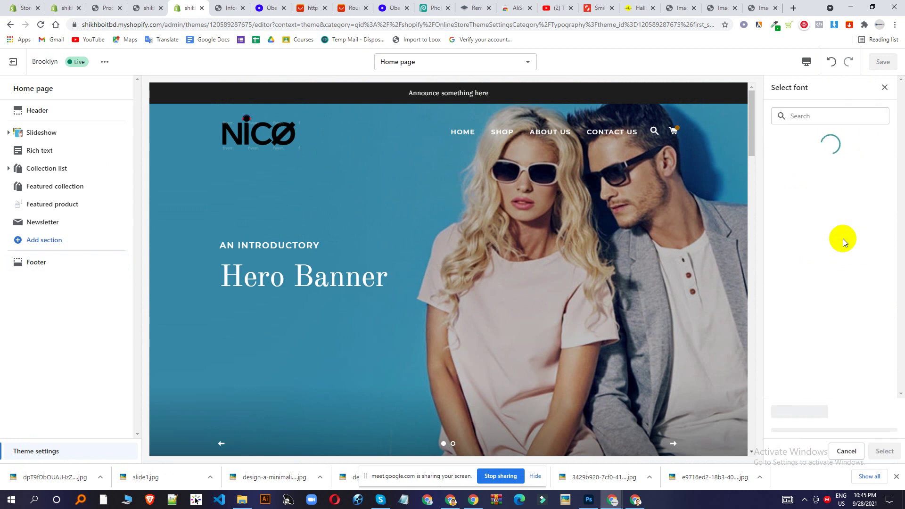
click(812, 118)
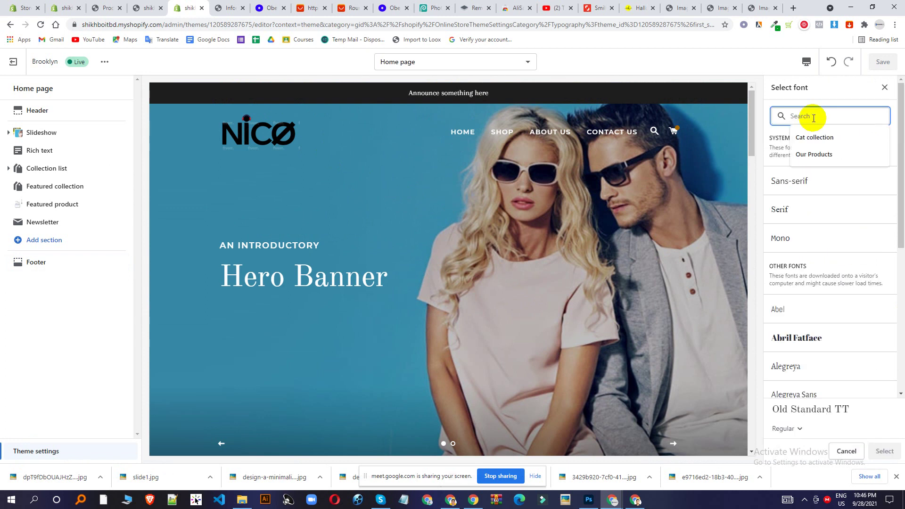
text(muli)
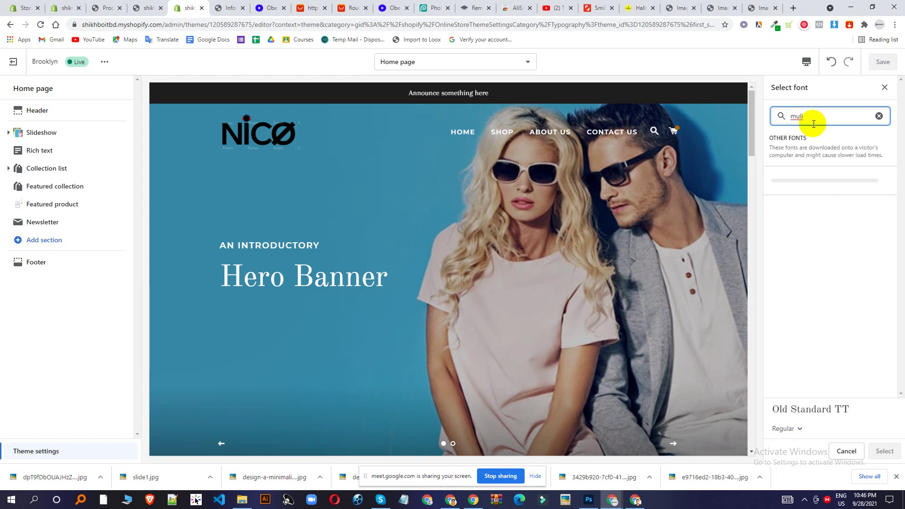
click(807, 178)
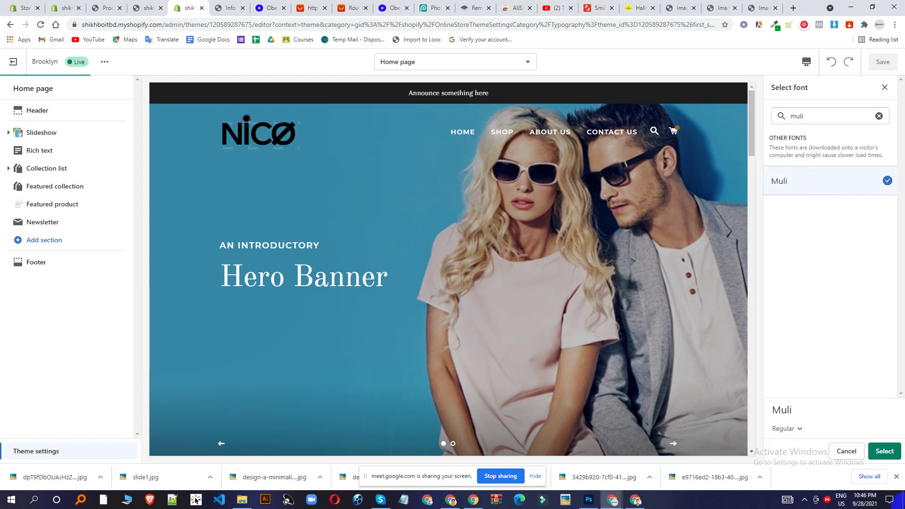
click(885, 453)
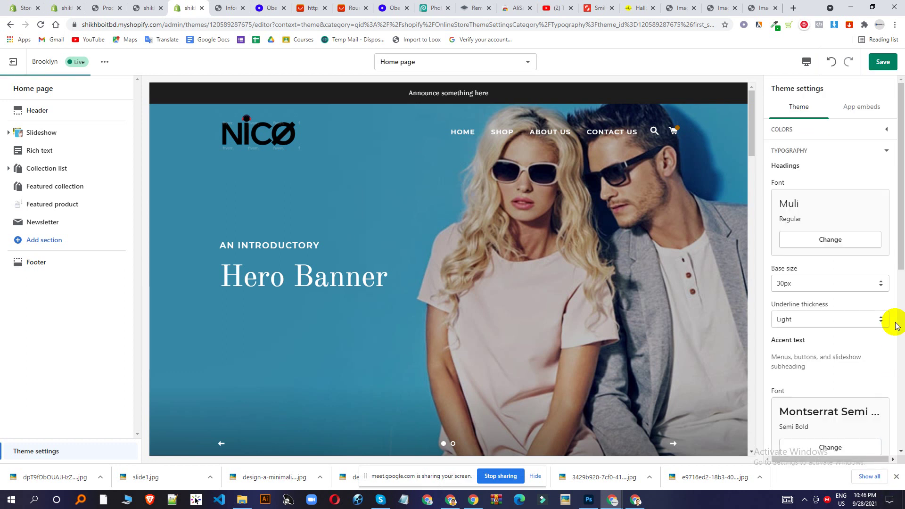
- Examine the accent and body text typography settings and check the heading font throughout the home page preview
scroll(883, 301, down, 5)
click(831, 196)
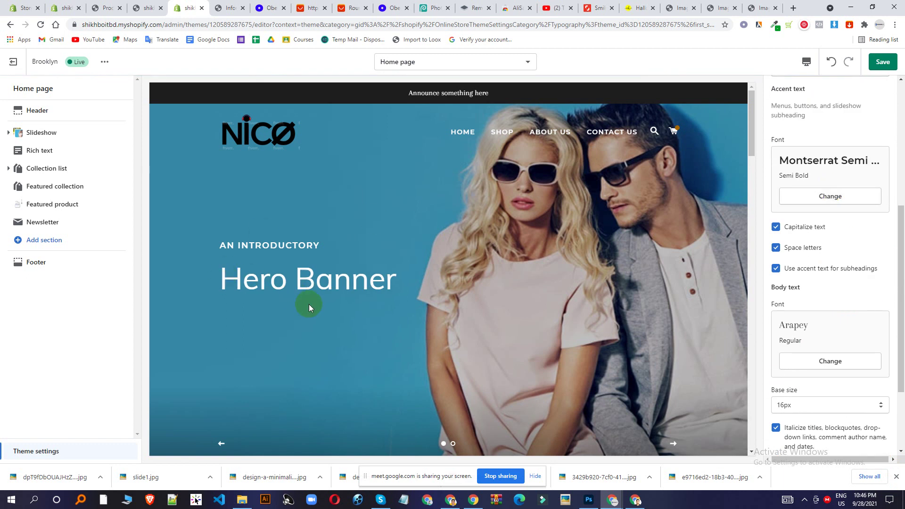
scroll(300, 278, down, 3)
scroll(788, 269, down, 3)
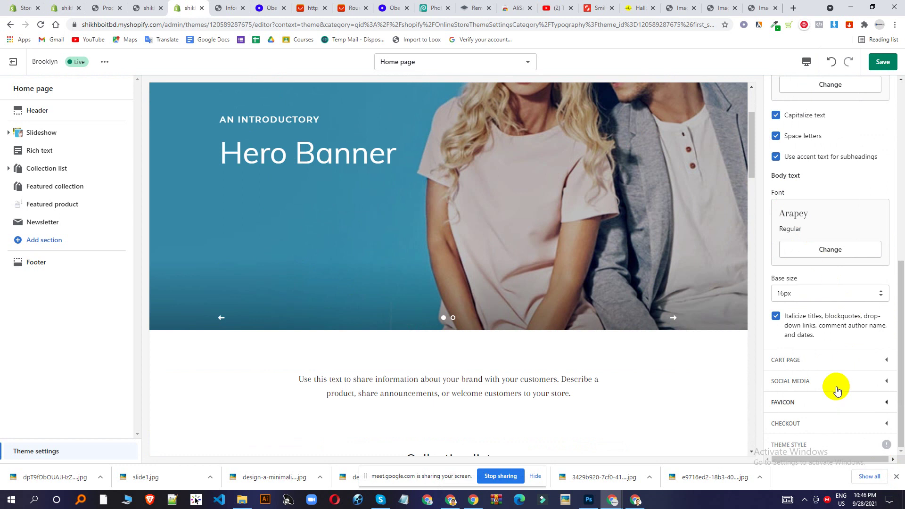
scroll(828, 118, up, 8)
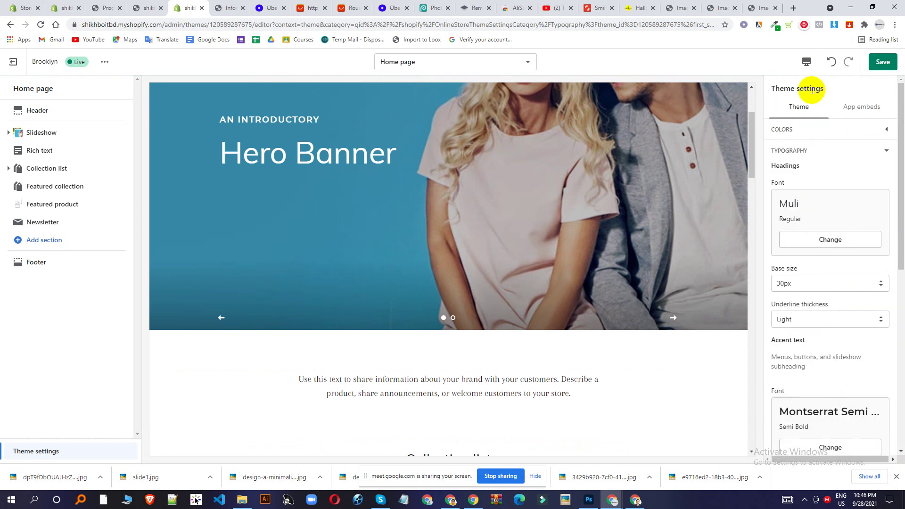
scroll(520, 340, up, 3)
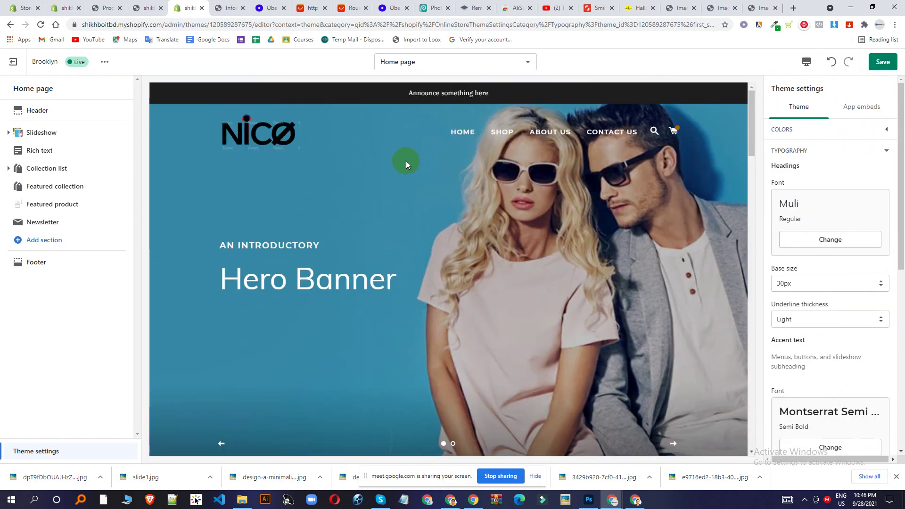
scroll(615, 177, down, 10)
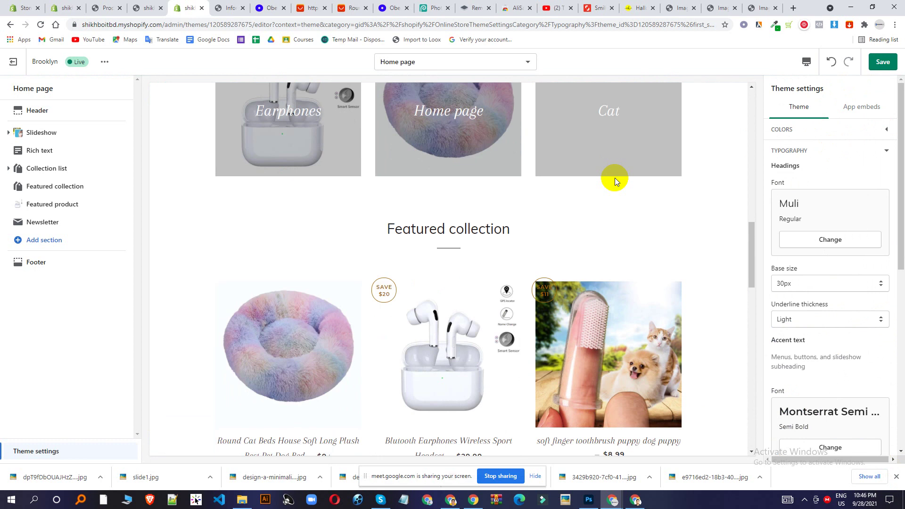
scroll(615, 177, down, 8)
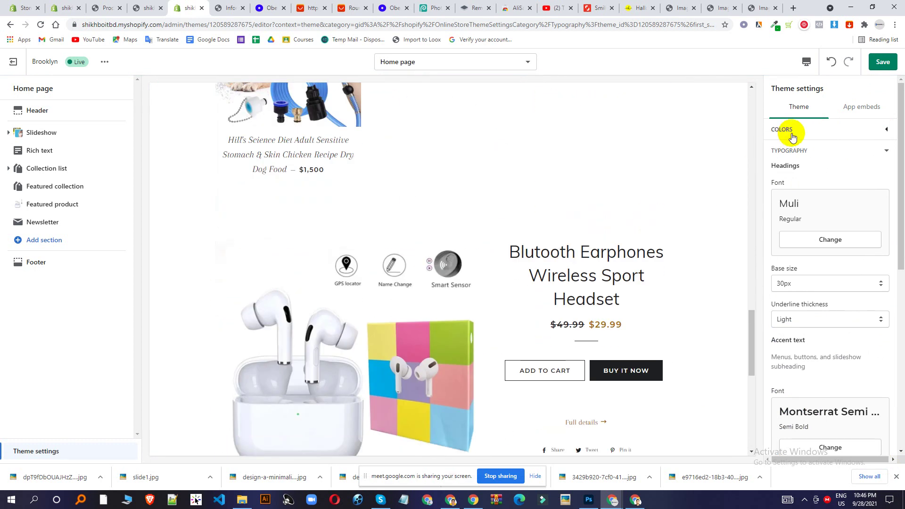
- Save the theme changes and exit the theme editor to the Themes page
click(883, 61)
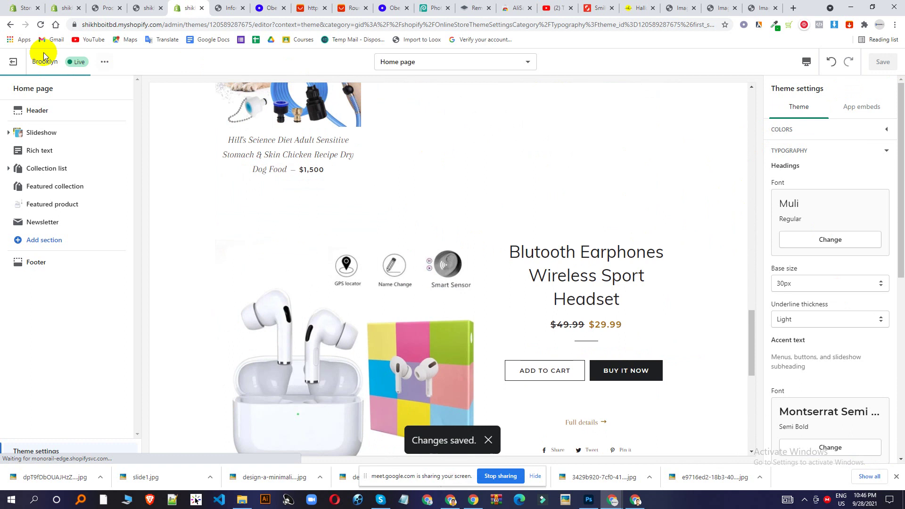
click(13, 61)
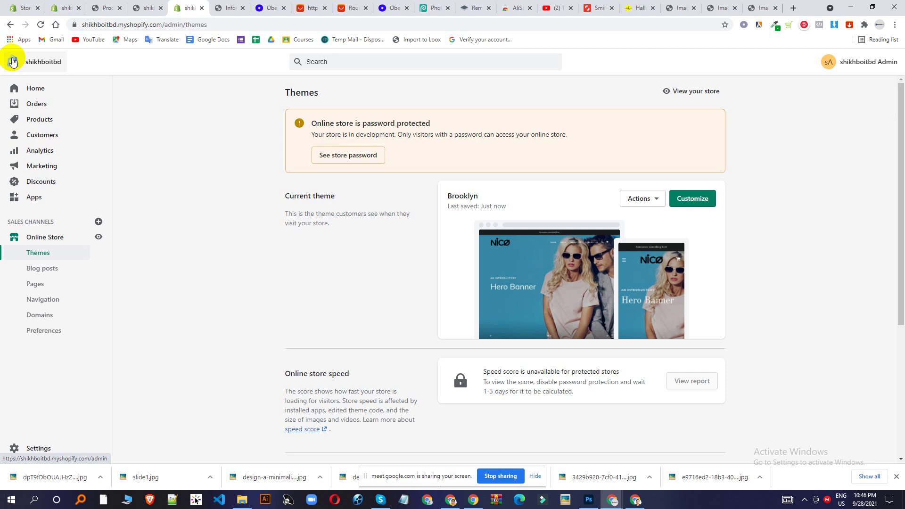
scroll(518, 248, down, 5)
scroll(572, 203, up, 5)
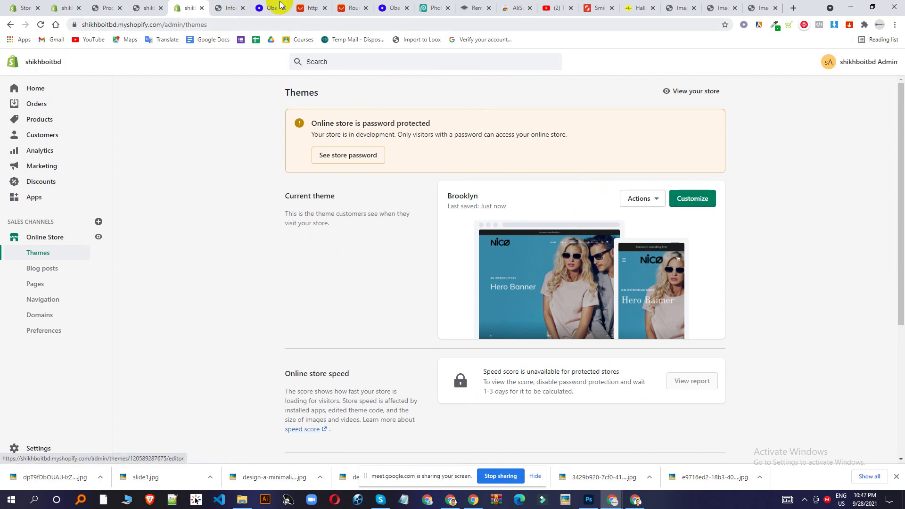
- Reload the open storefront preview and review the home page from the hero banner to the footer
click(230, 8)
click(146, 7)
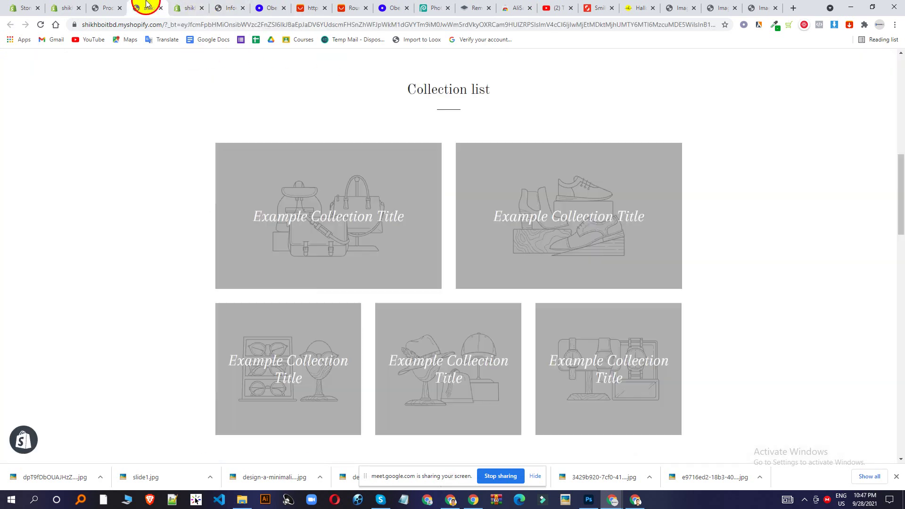
scroll(329, 154, up, 1)
scroll(329, 155, up, 10)
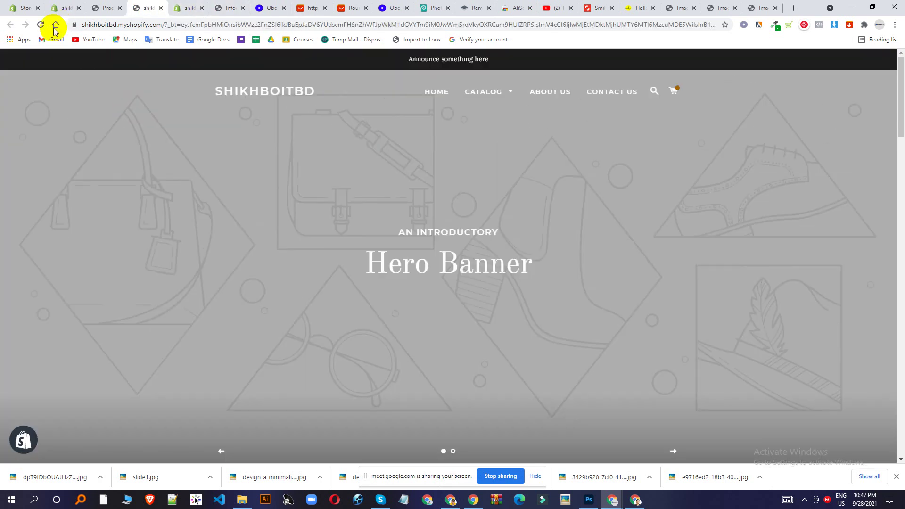
click(40, 29)
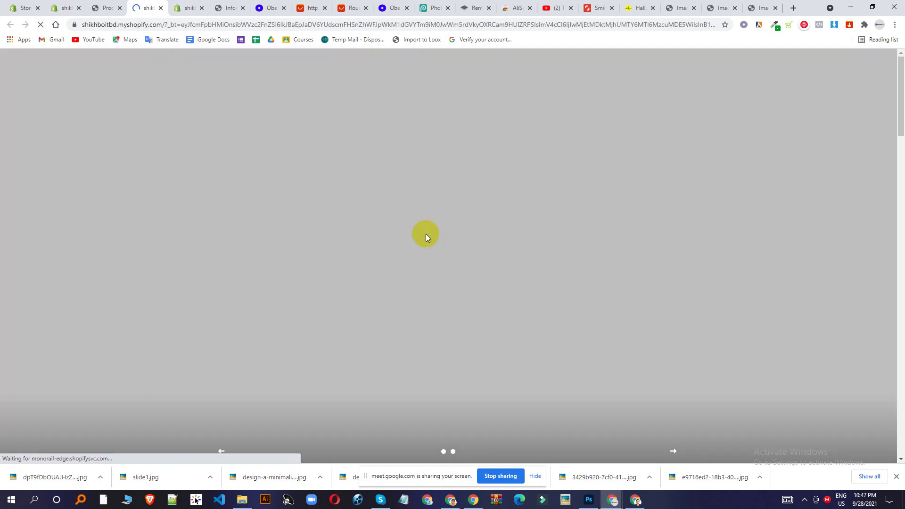
scroll(247, 245, down, 8)
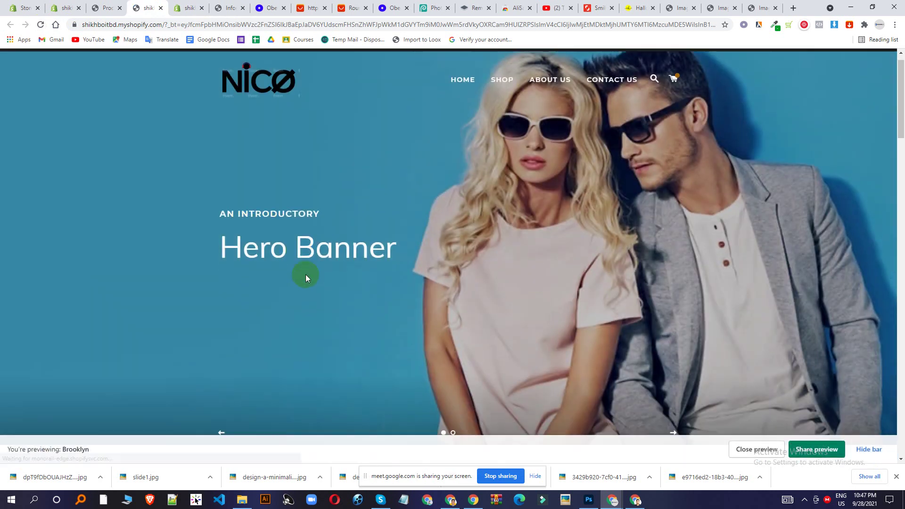
scroll(385, 184, down, 15)
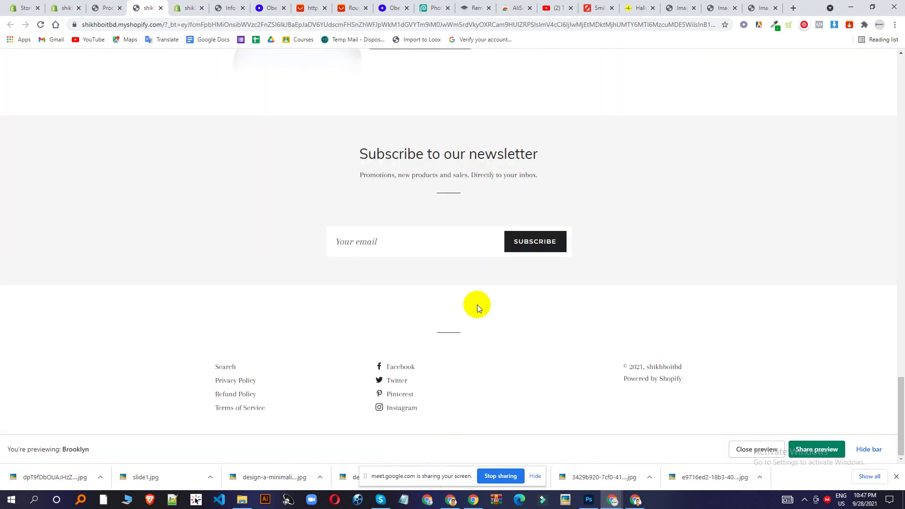
scroll(488, 328, up, 15)
scroll(493, 337, up, 8)
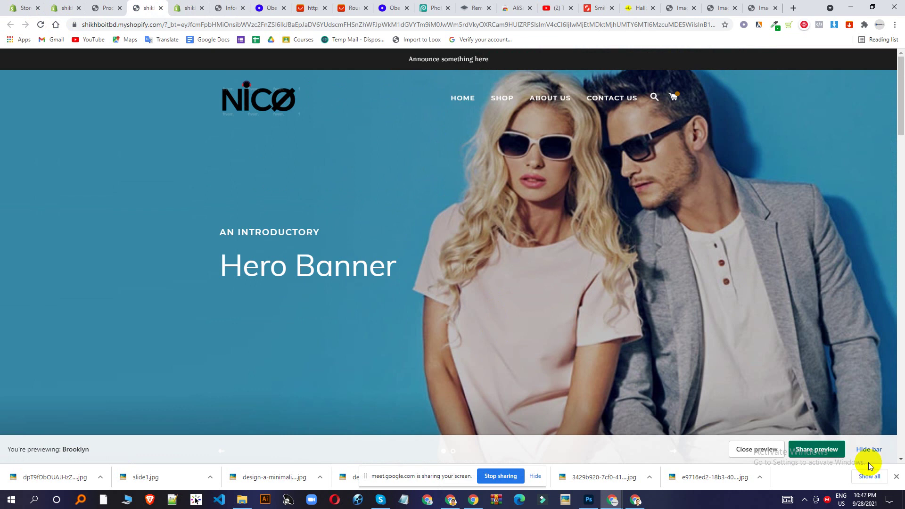
- Close the Brooklyn theme preview and switch to the Google Meet call window
click(759, 456)
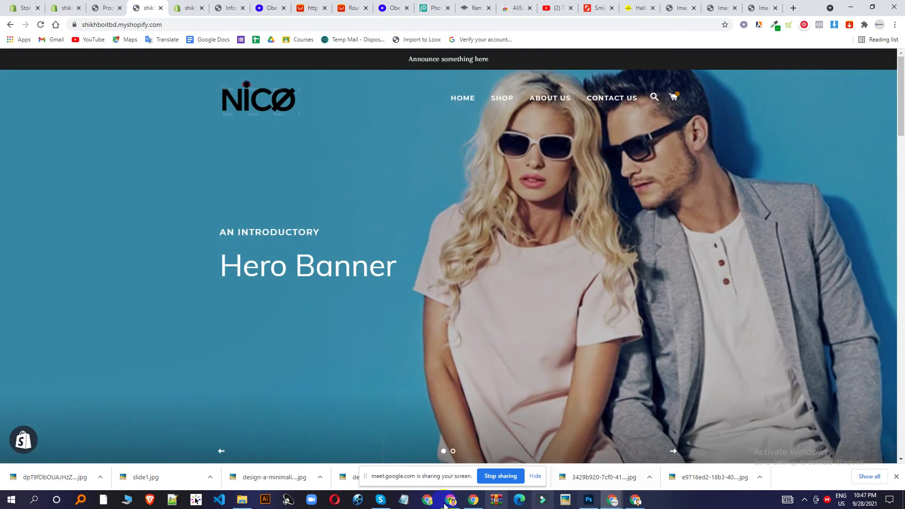
click(474, 499)
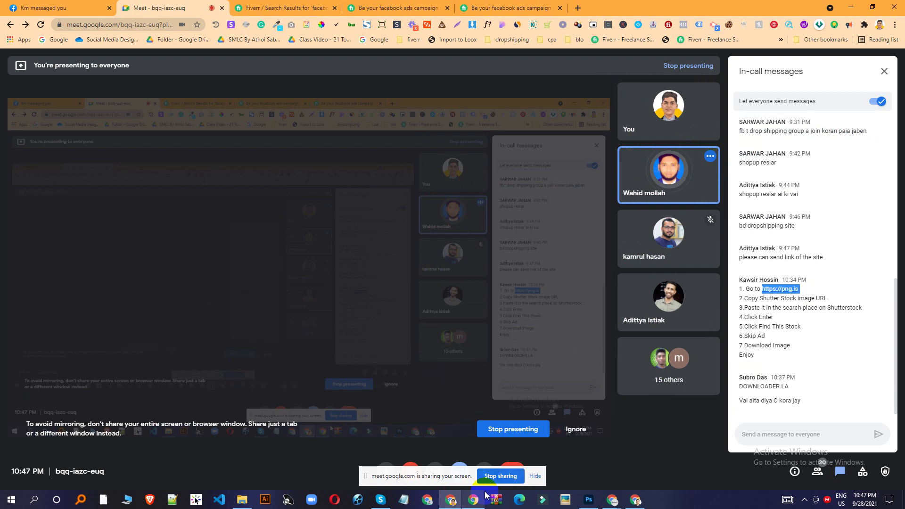